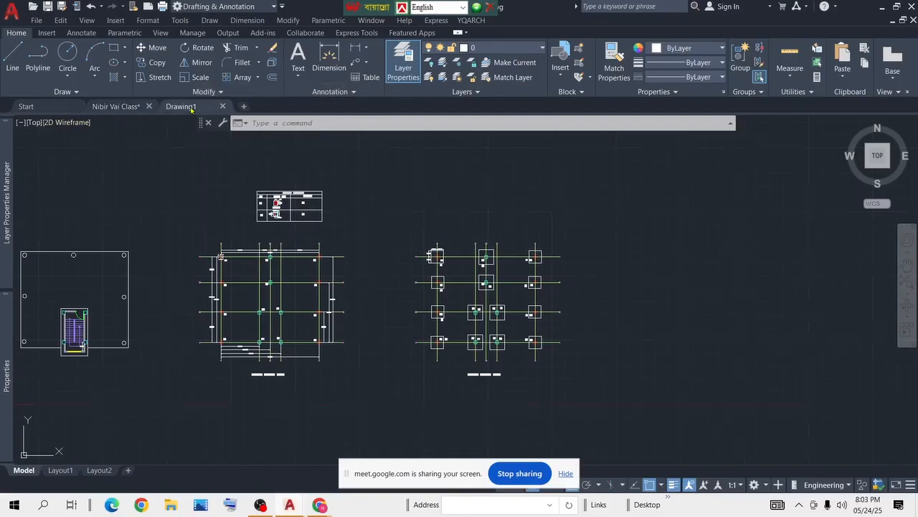
Step: Copy the Details Schedule of Footing table and the Note table below it from Drawing1 to the clipboard
{"action": "scroll", "coordinate": [507, 321], "scroll_direction": "up", "scroll_amount": 4}
{"action": "scroll", "coordinate": [508, 320], "scroll_direction": "down", "scroll_amount": 4}
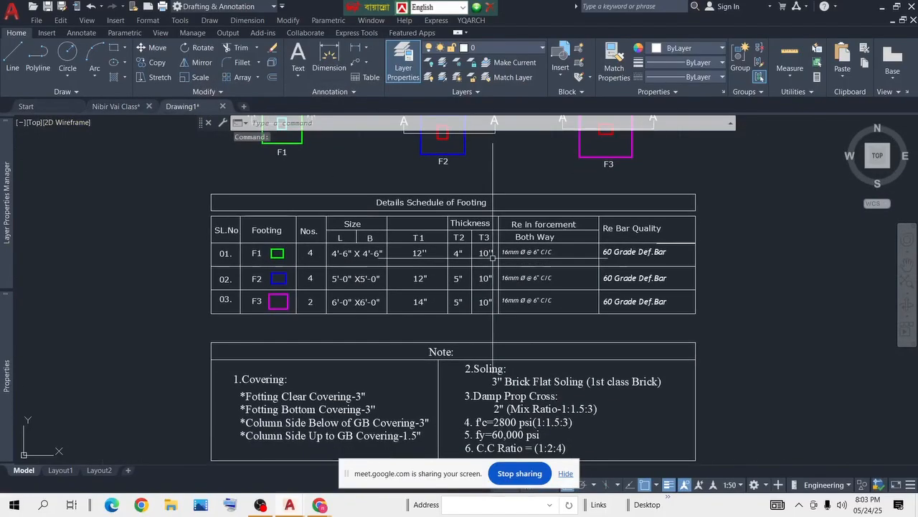
{"action": "left_click", "coordinate": [594, 209]}
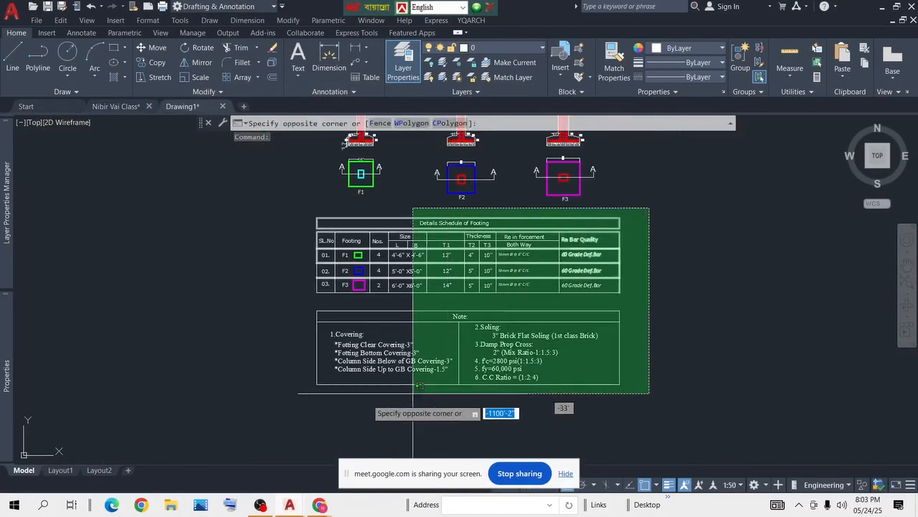
{"action": "left_click", "coordinate": [297, 404]}
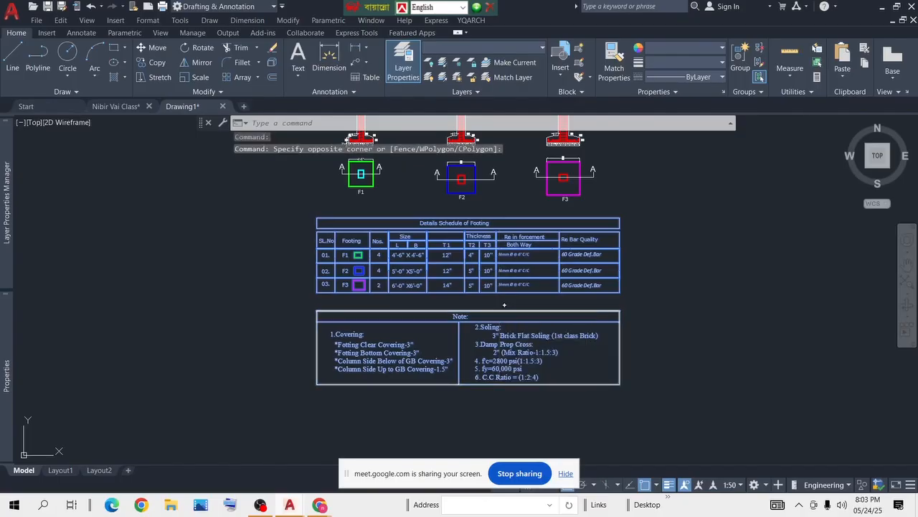
{"action": "key", "text": "ctrl+c"}
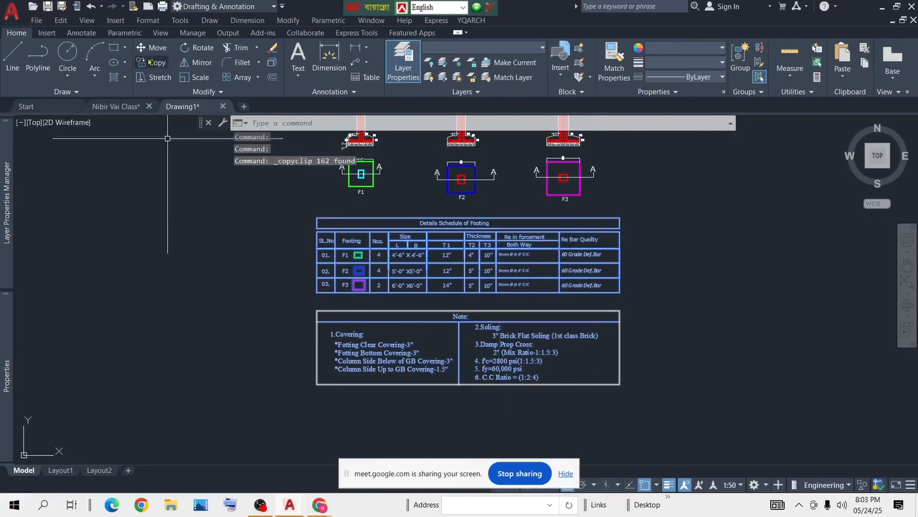
Step: Switch to the class drawing and paste the copied footing schedule and note tables beside the column layout plan
{"action": "left_click", "coordinate": [116, 109]}
{"action": "middle_click_drag", "start_coordinate": [738, 315], "coordinate": [574, 304]}
{"action": "key", "text": "ctrl+v"}
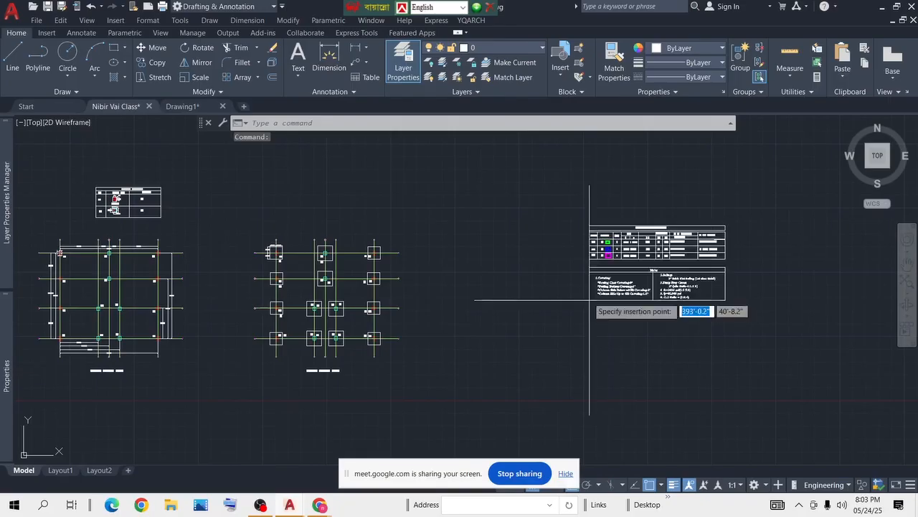
{"action": "left_click", "coordinate": [431, 335]}
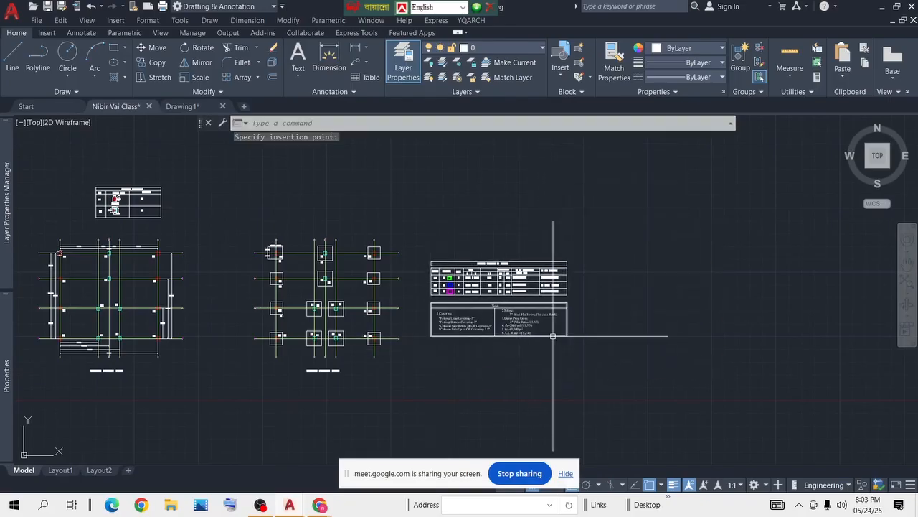
Step: Examine the pasted footing schedule and compare its footing types with those in the column layout plan
{"action": "scroll", "coordinate": [480, 299], "scroll_direction": "up", "scroll_amount": 5}
{"action": "scroll", "coordinate": [466, 263], "scroll_direction": "down", "scroll_amount": 4}
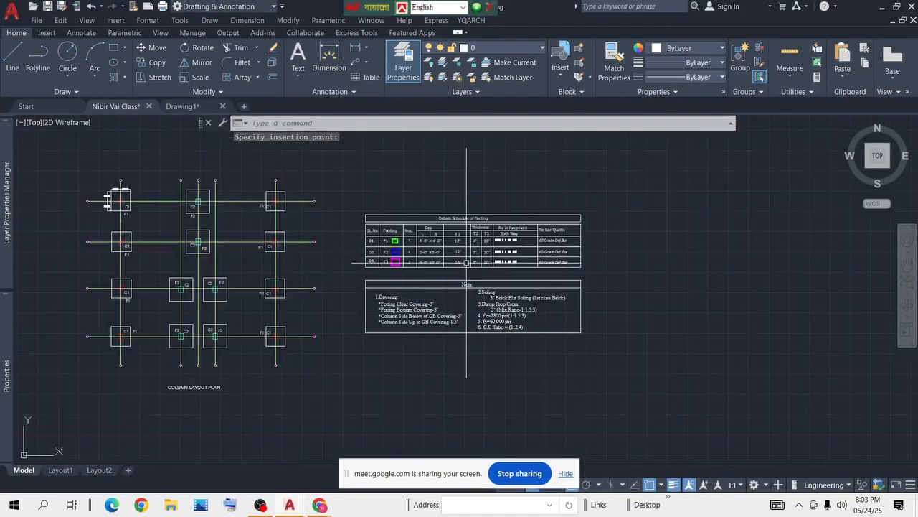
{"action": "scroll", "coordinate": [464, 244], "scroll_direction": "up", "scroll_amount": 1}
{"action": "scroll", "coordinate": [465, 230], "scroll_direction": "up", "scroll_amount": 4}
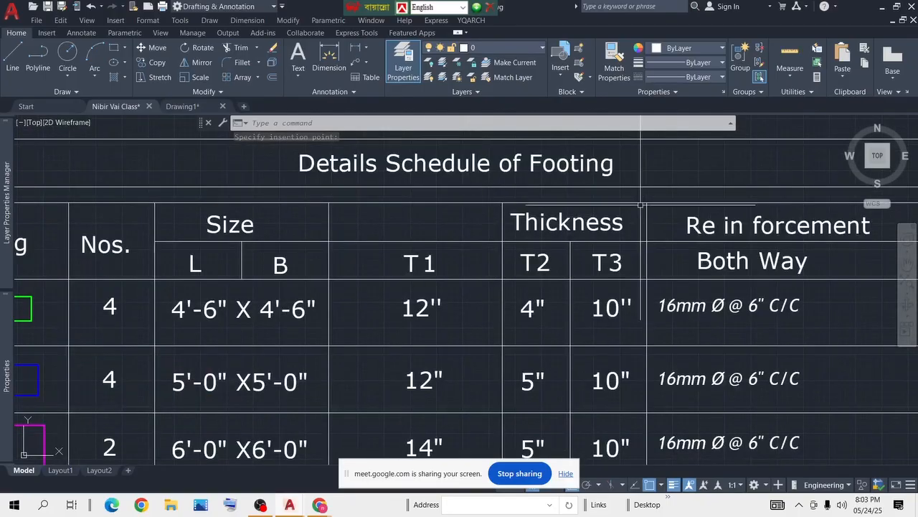
{"action": "scroll", "coordinate": [571, 225], "scroll_direction": "down", "scroll_amount": 3}
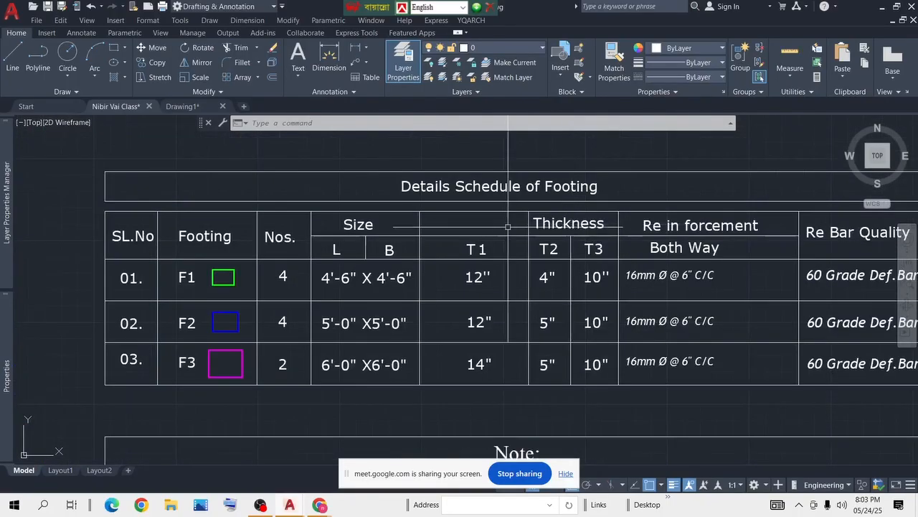
{"action": "scroll", "coordinate": [476, 226], "scroll_direction": "down", "scroll_amount": 3}
{"action": "scroll", "coordinate": [517, 240], "scroll_direction": "up", "scroll_amount": 4}
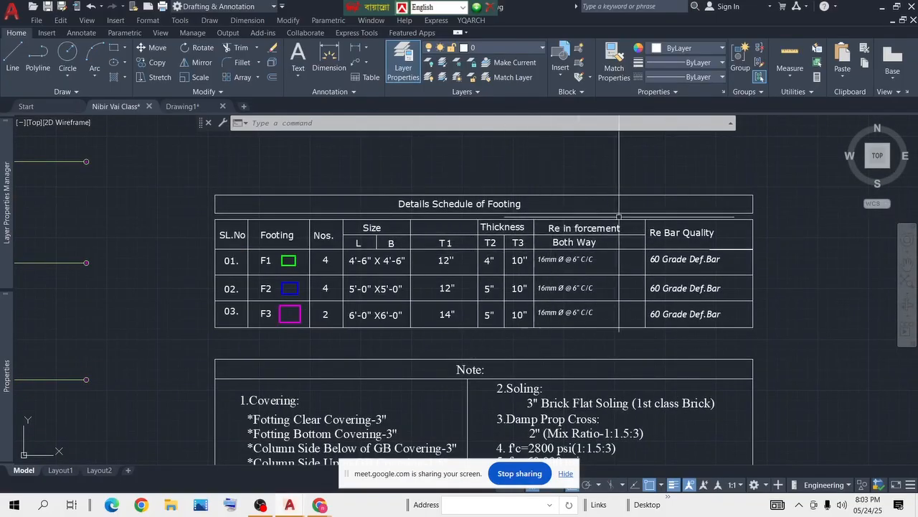
{"action": "middle_click_drag", "start_coordinate": [531, 238], "coordinate": [543, 218]}
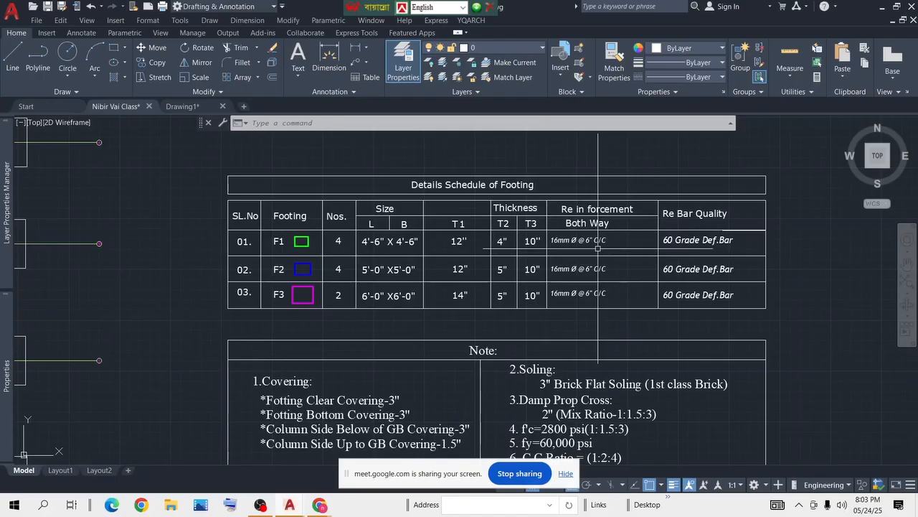
{"action": "key", "text": "XF86AudioRaiseVolume"}
{"action": "key", "text": "XF86AudioRaiseVolume"}
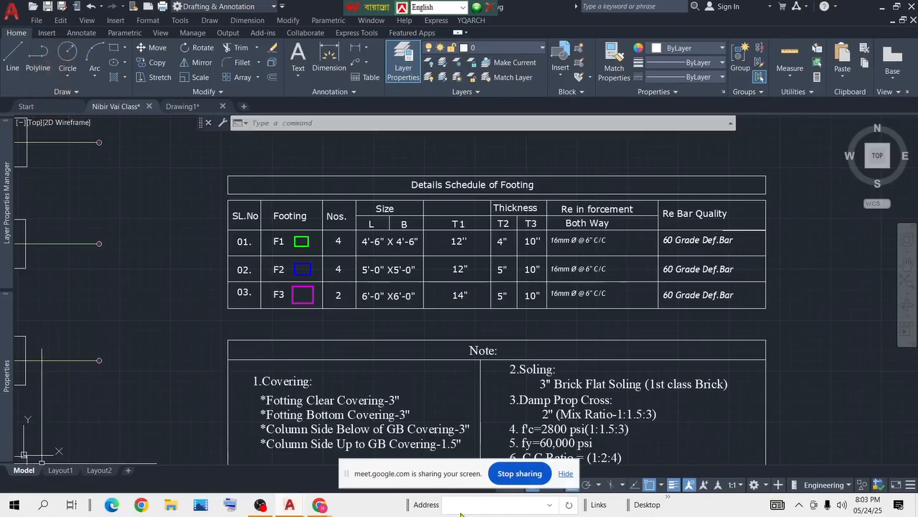
{"action": "scroll", "coordinate": [369, 311], "scroll_direction": "down", "scroll_amount": 2}
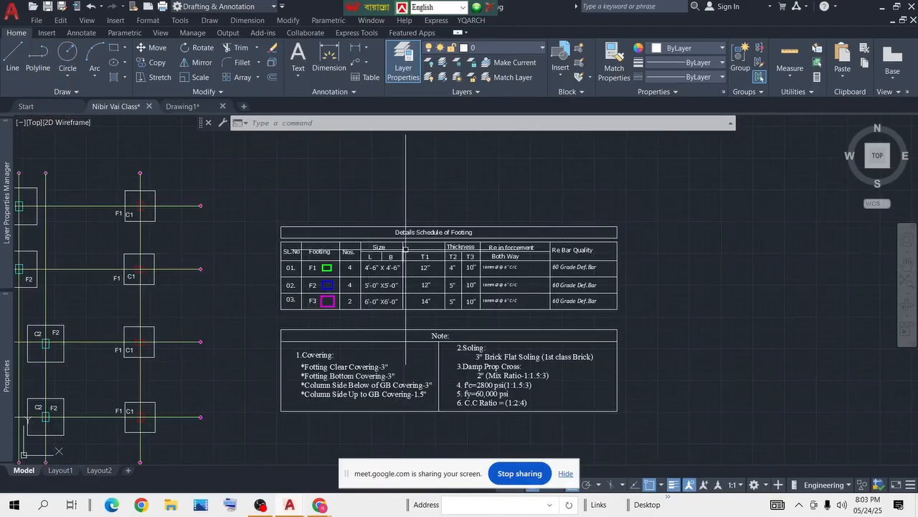
{"action": "scroll", "coordinate": [425, 245], "scroll_direction": "up", "scroll_amount": 2}
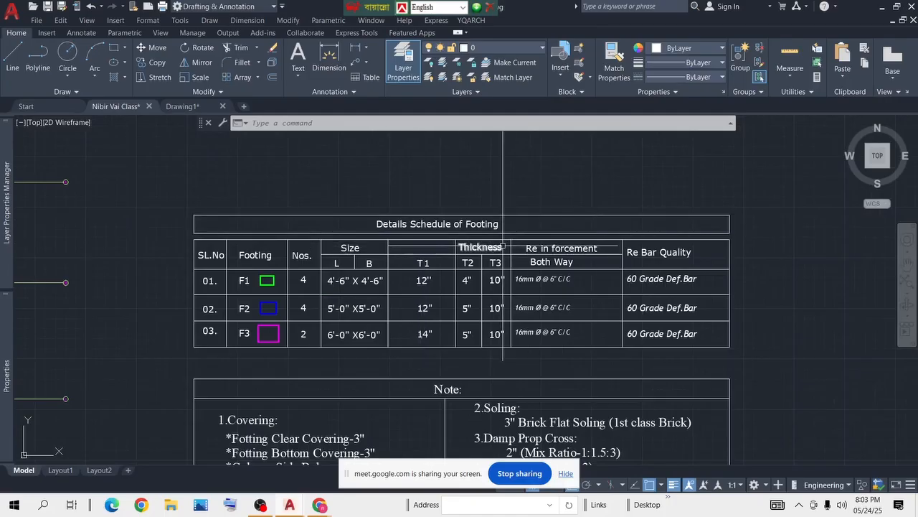
{"action": "scroll", "coordinate": [533, 185], "scroll_direction": "down", "scroll_amount": 2}
{"action": "scroll", "coordinate": [478, 215], "scroll_direction": "up", "scroll_amount": 2}
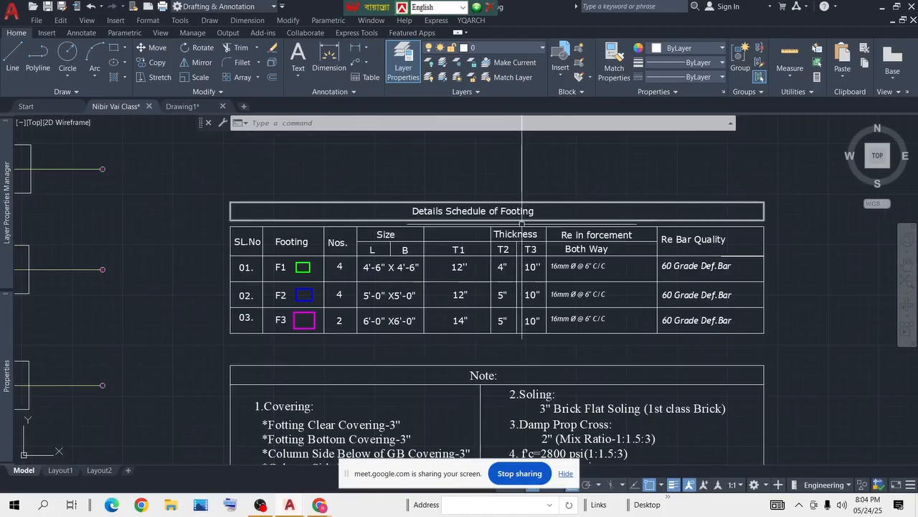
{"action": "middle_click_drag", "start_coordinate": [579, 227], "coordinate": [574, 211]}
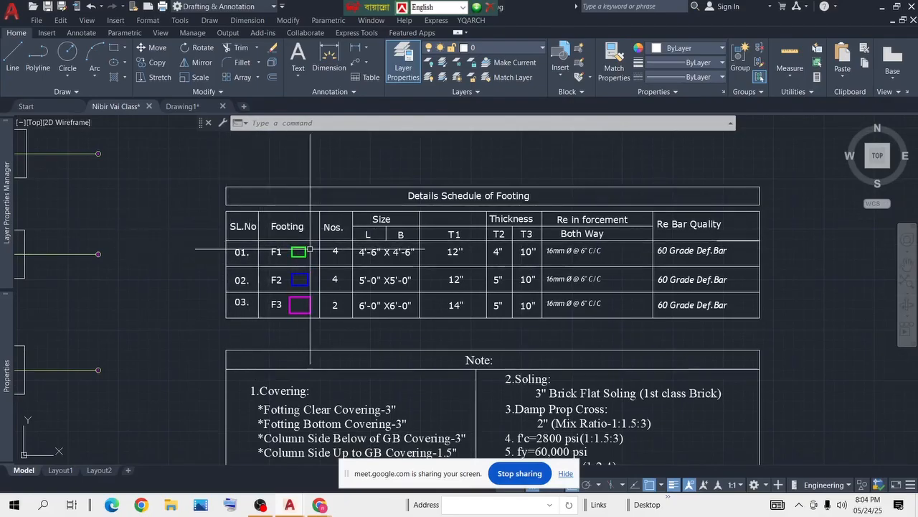
{"action": "scroll", "coordinate": [314, 260], "scroll_direction": "down", "scroll_amount": 4}
{"action": "middle_click_drag", "start_coordinate": [314, 260], "coordinate": [434, 254]}
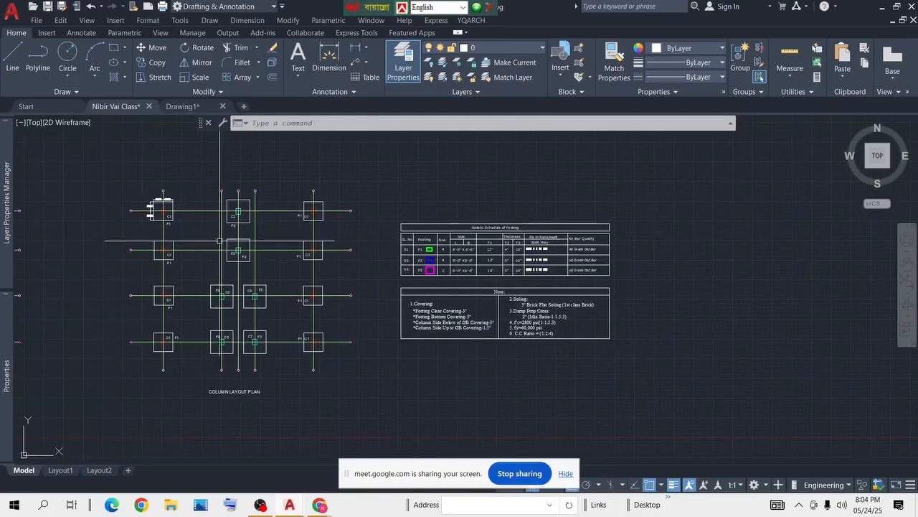
{"action": "scroll", "coordinate": [219, 241], "scroll_direction": "up", "scroll_amount": 2}
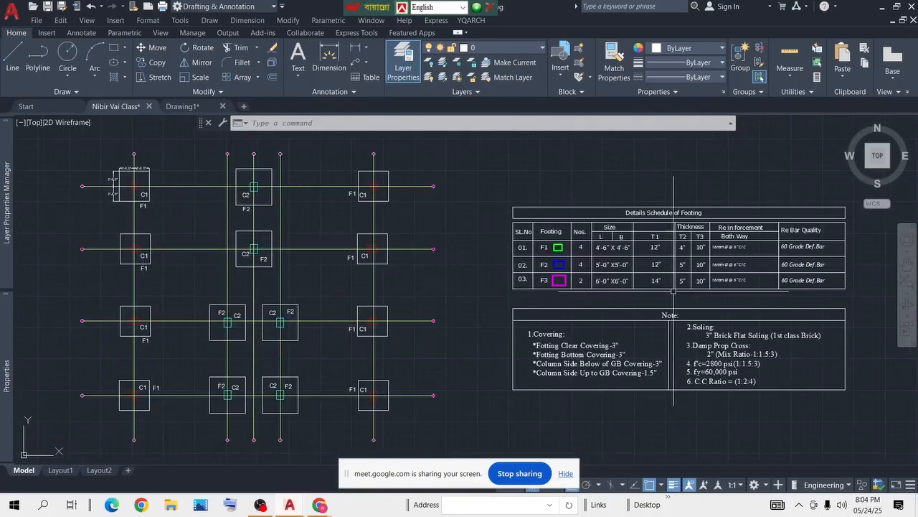
{"action": "scroll", "coordinate": [673, 290], "scroll_direction": "up", "scroll_amount": 2}
{"action": "middle_click_drag", "start_coordinate": [673, 290], "coordinate": [486, 269]}
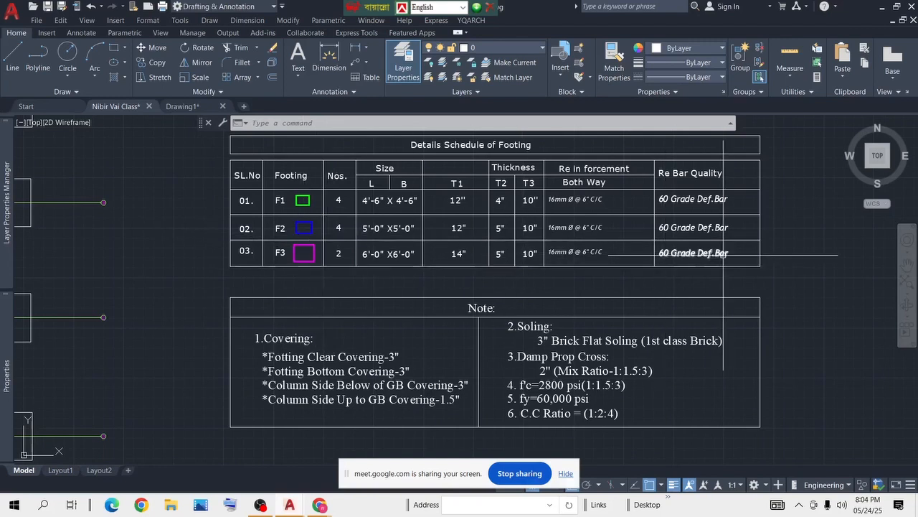
{"action": "left_click", "coordinate": [608, 248]}
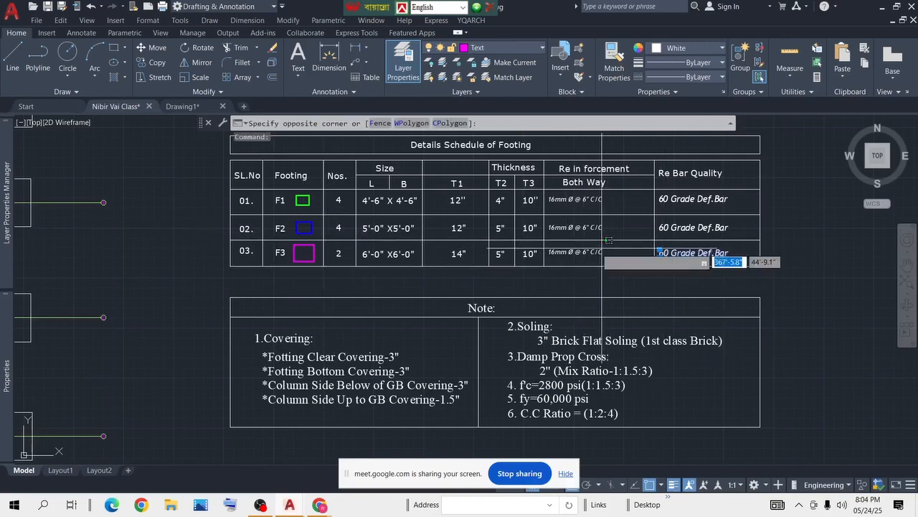
{"action": "left_click", "coordinate": [325, 260]}
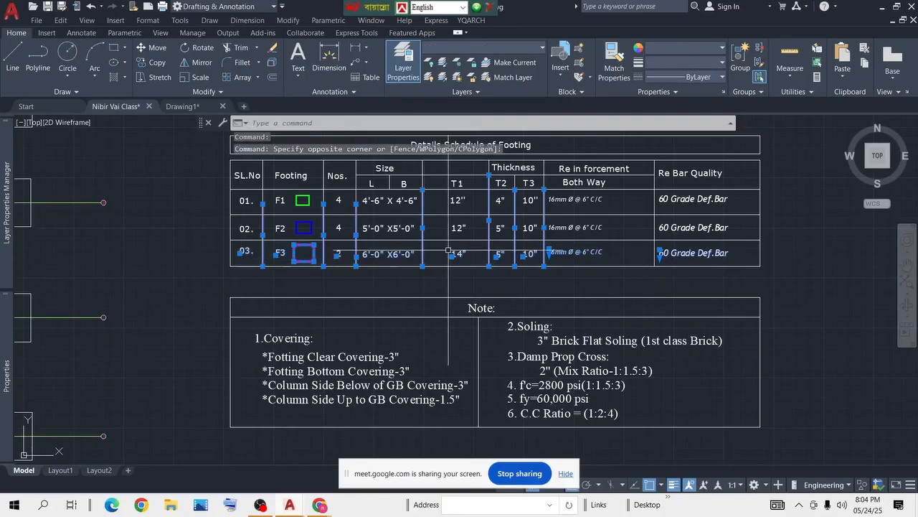
{"action": "key", "text": "Escape"}
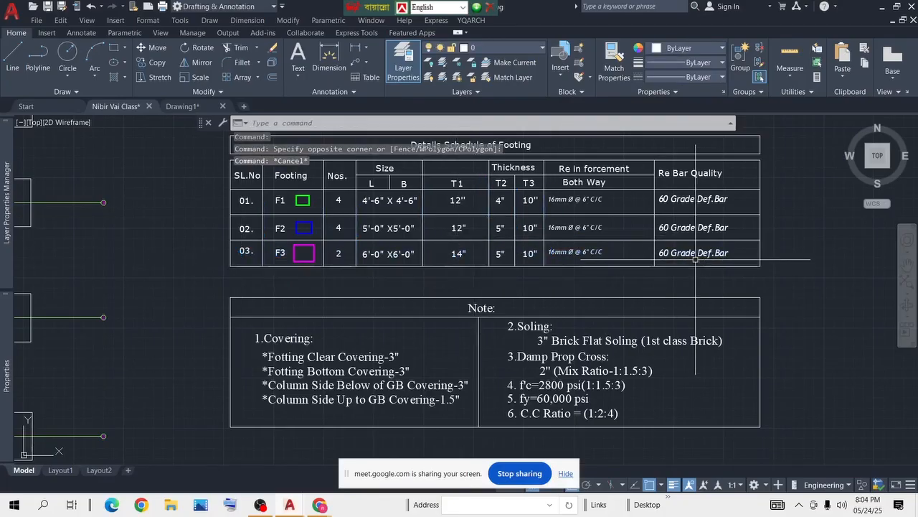
{"action": "key", "text": "Escape"}
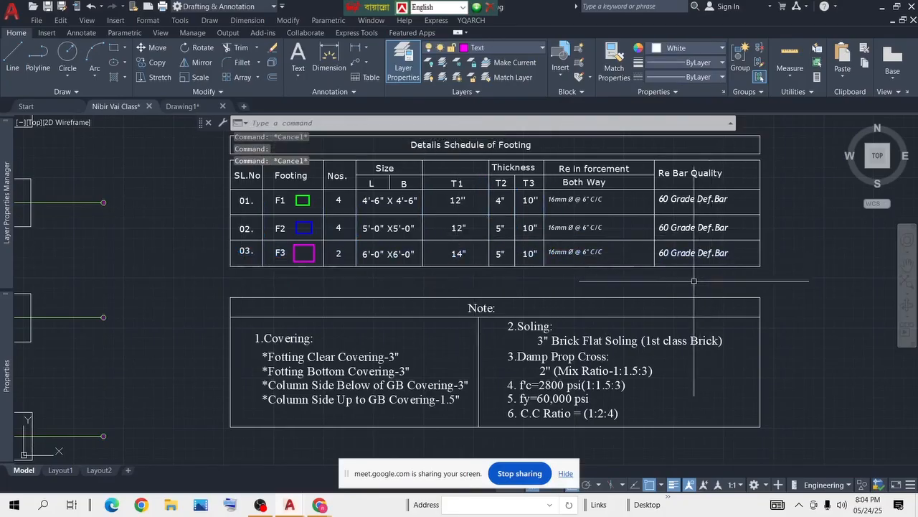
Step: Trim the vertical lines of the schedule's F3 row back to the horizontal line beneath the F2 row
{"action": "type", "text": "tr"}
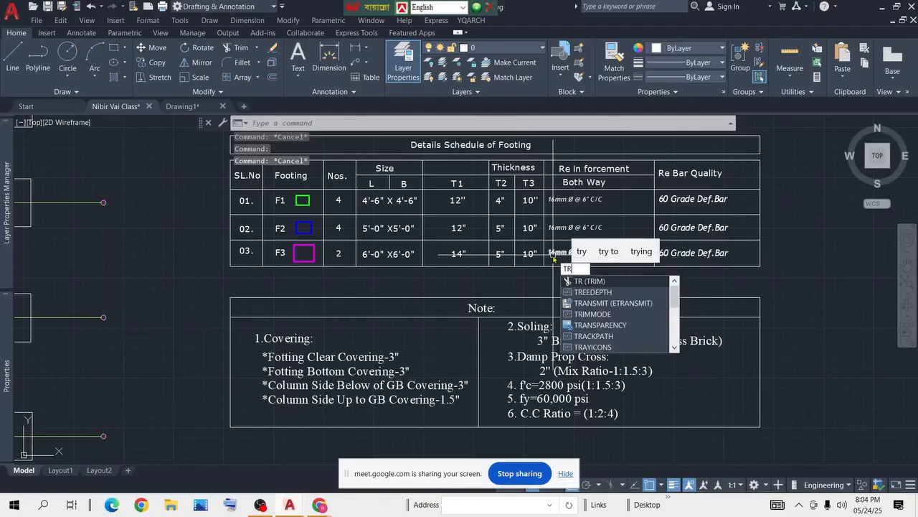
{"action": "key", "text": "Return"}
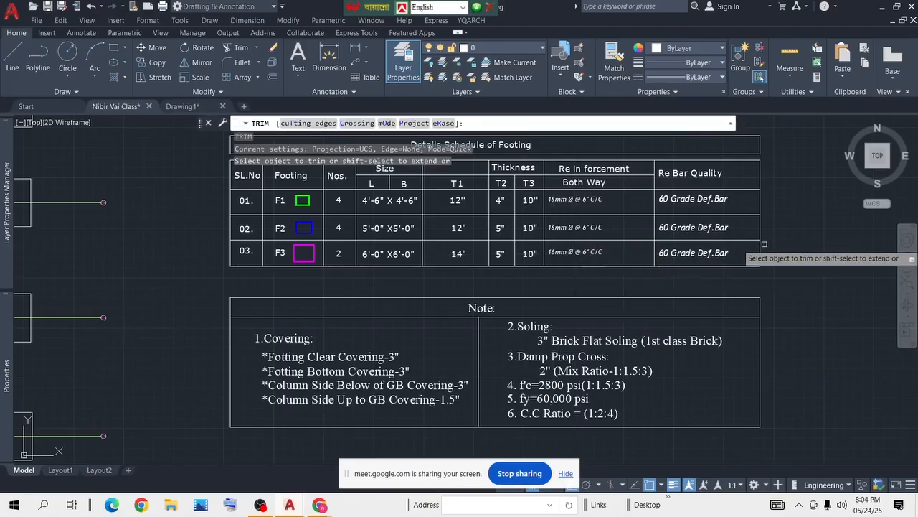
{"action": "left_click", "coordinate": [764, 244]}
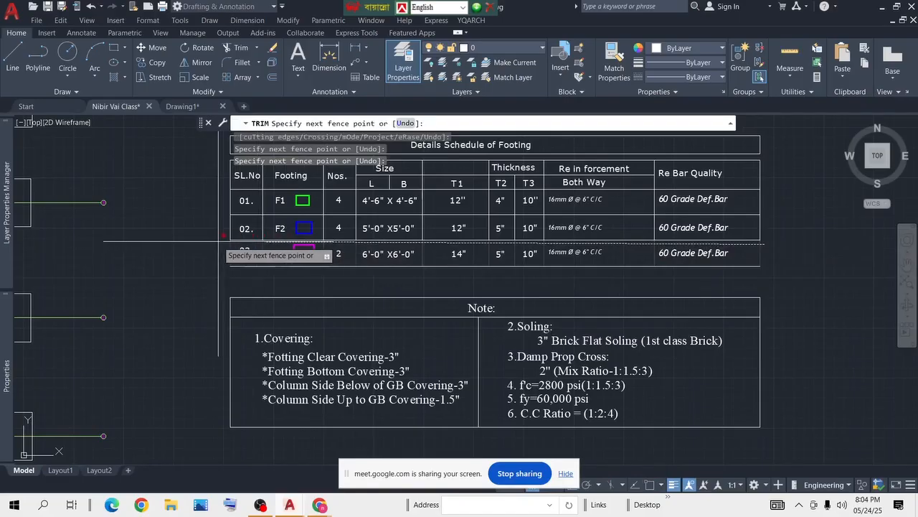
{"action": "key", "text": "Return"}
{"action": "key", "text": "Return"}
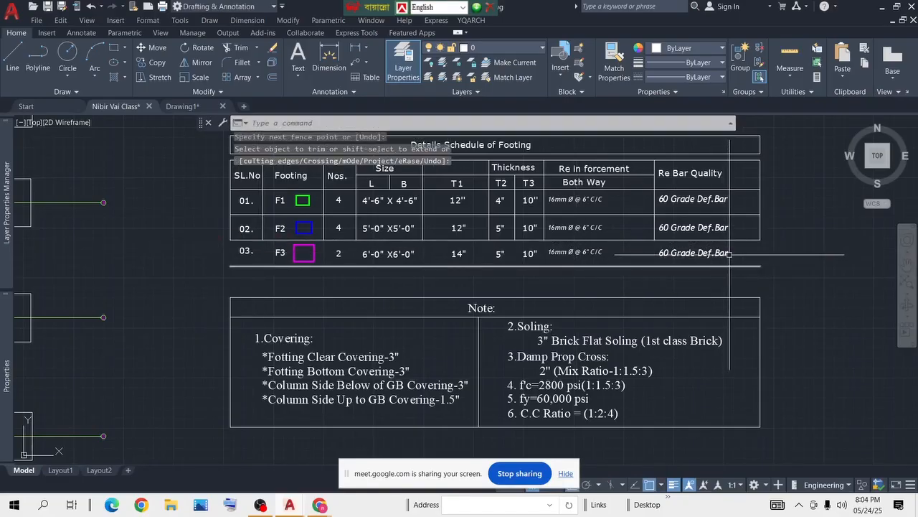
Step: Delete the F3 row's texts, magenta footing symbol and bottom line from the footing schedule
{"action": "left_click", "coordinate": [782, 243]}
{"action": "left_click", "coordinate": [172, 268]}
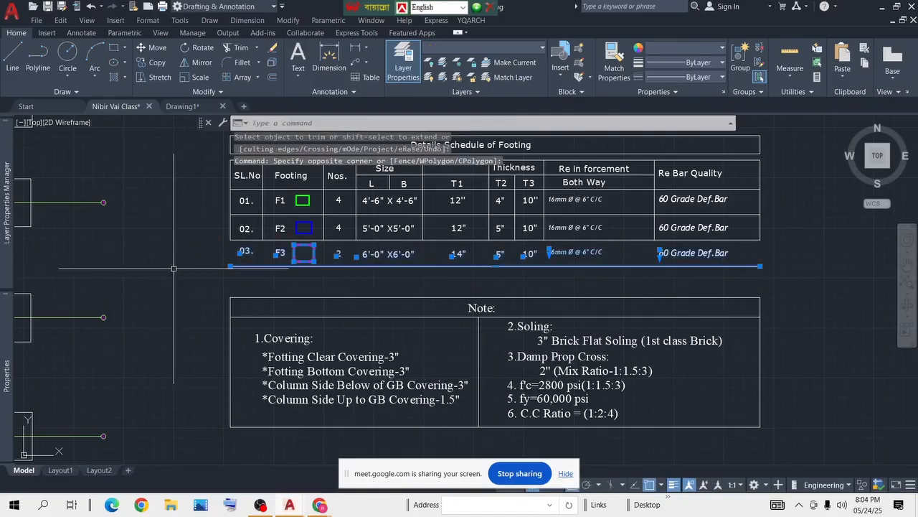
{"action": "key", "text": "Delete"}
Step: Examine the F1 and F2 footings in the column layout plan against their sizes and quantities in the schedule
{"action": "scroll", "coordinate": [440, 247], "scroll_direction": "down", "scroll_amount": 2}
{"action": "middle_click_drag", "start_coordinate": [382, 268], "coordinate": [718, 269]}
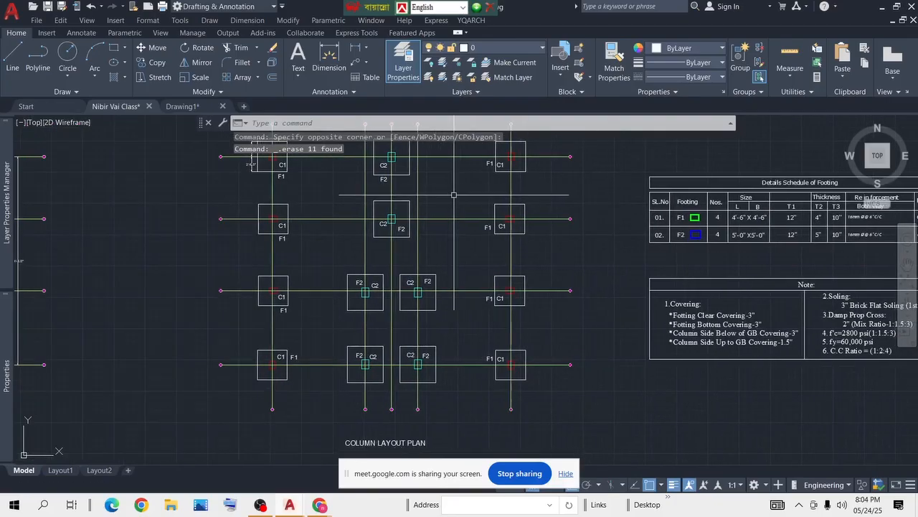
{"action": "scroll", "coordinate": [338, 283], "scroll_direction": "down", "scroll_amount": 2}
{"action": "scroll", "coordinate": [320, 212], "scroll_direction": "up", "scroll_amount": 5}
{"action": "scroll", "coordinate": [593, 263], "scroll_direction": "down", "scroll_amount": 5}
{"action": "middle_click_drag", "start_coordinate": [650, 274], "coordinate": [532, 256]}
{"action": "scroll", "coordinate": [414, 238], "scroll_direction": "up", "scroll_amount": 5}
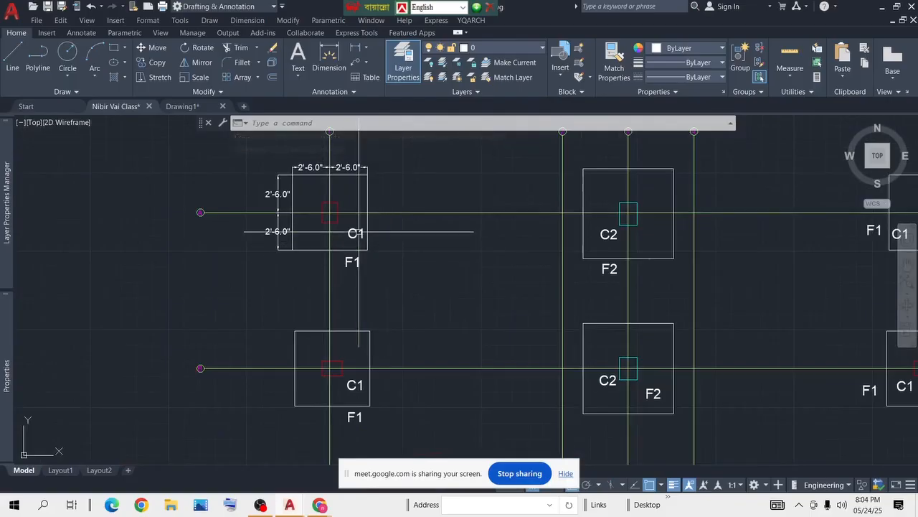
{"action": "scroll", "coordinate": [578, 264], "scroll_direction": "down", "scroll_amount": 5}
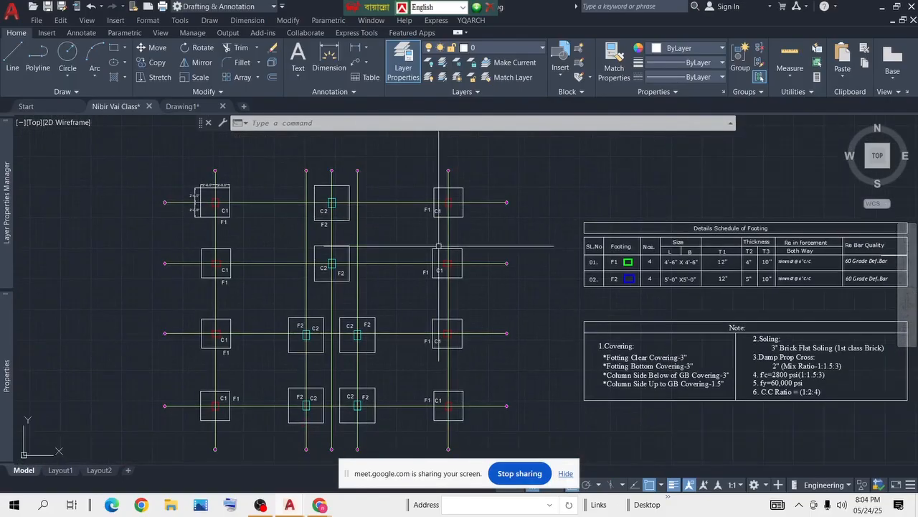
{"action": "scroll", "coordinate": [551, 262], "scroll_direction": "up", "scroll_amount": 3}
{"action": "middle_click_drag", "start_coordinate": [560, 258], "coordinate": [467, 241]}
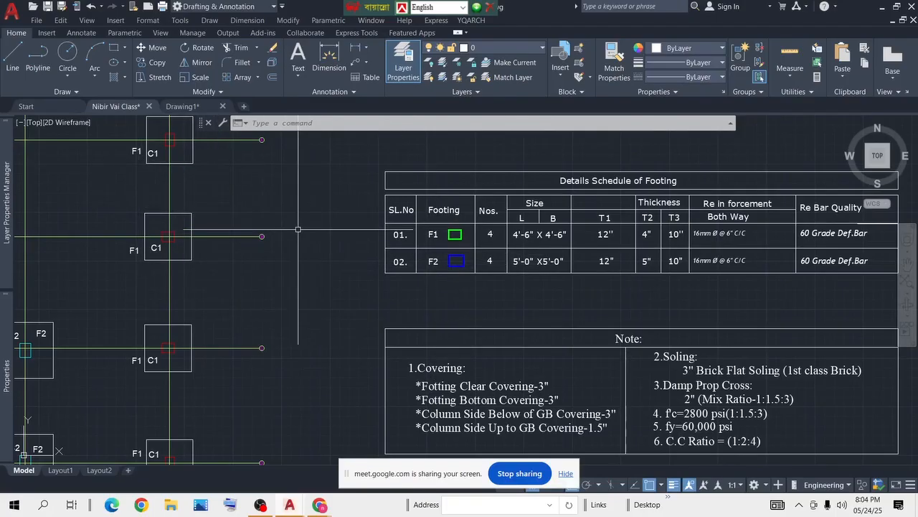
{"action": "scroll", "coordinate": [201, 208], "scroll_direction": "down", "scroll_amount": 3}
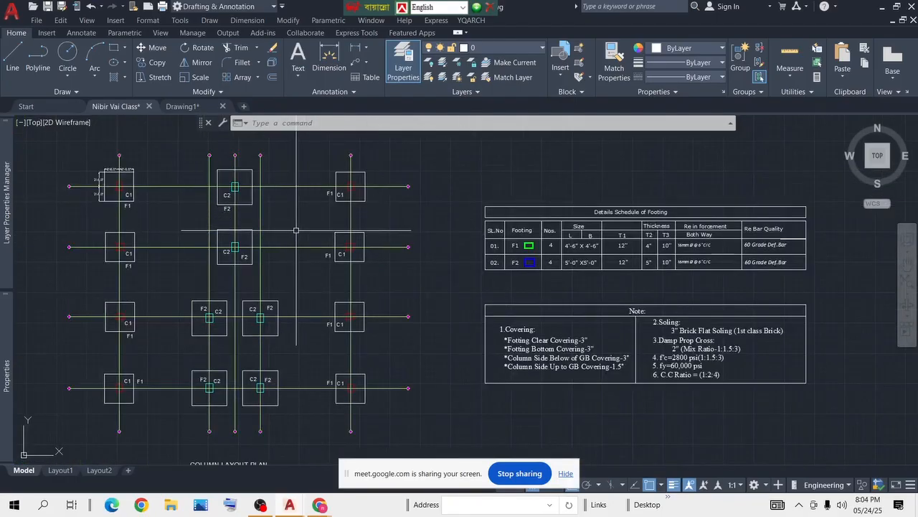
{"action": "scroll", "coordinate": [567, 262], "scroll_direction": "up", "scroll_amount": 2}
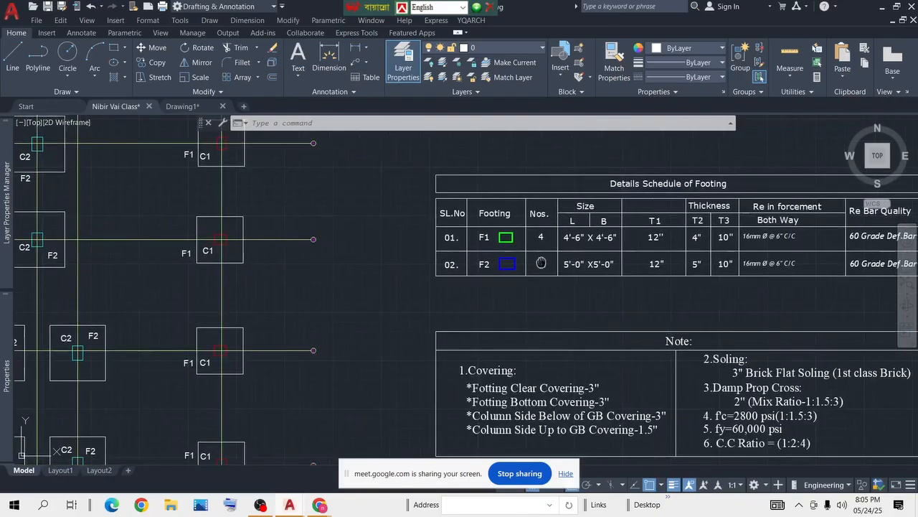
{"action": "middle_click_drag", "start_coordinate": [540, 262], "coordinate": [507, 263]}
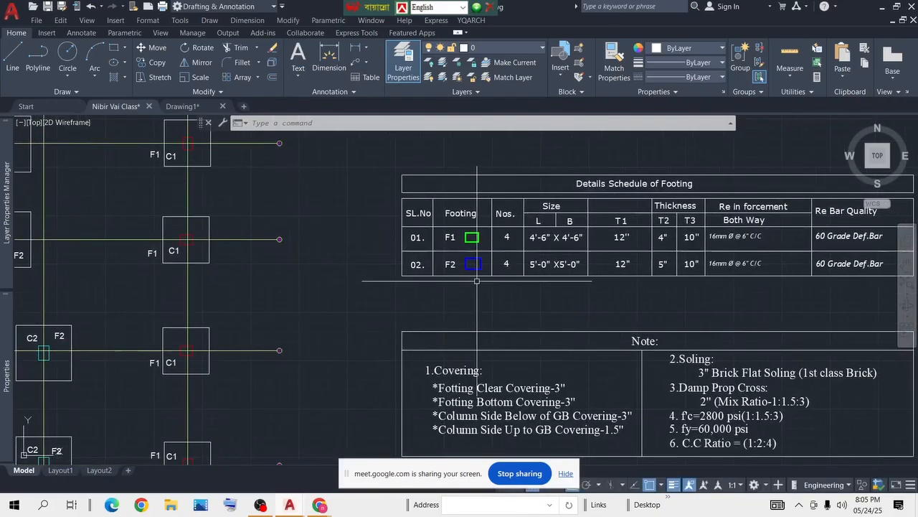
Step: Match the properties of an F1 footing outline in the plan onto the schedule's green F1 footing symbol
{"action": "type", "text": "ma"}
{"action": "key", "text": "Return"}
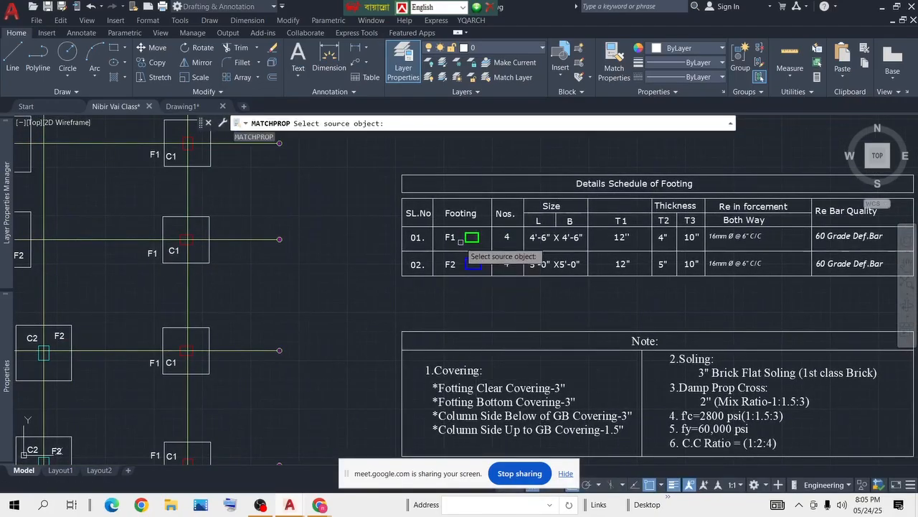
{"action": "left_click", "coordinate": [201, 166]}
{"action": "left_click", "coordinate": [473, 235]}
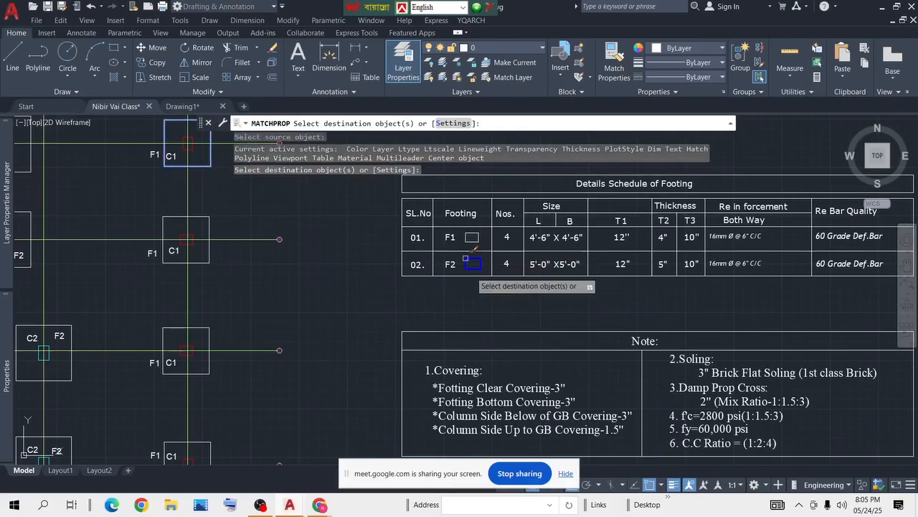
{"action": "key", "text": "Escape"}
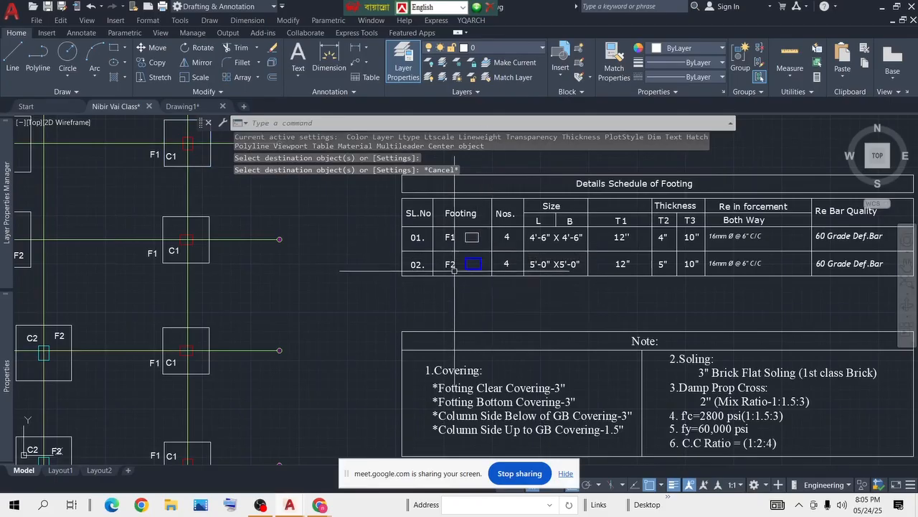
Step: Match the properties of an F2 footing outline in the plan onto the schedule's blue F2 footing symbol
{"action": "middle_click_drag", "start_coordinate": [486, 229], "coordinate": [440, 227]}
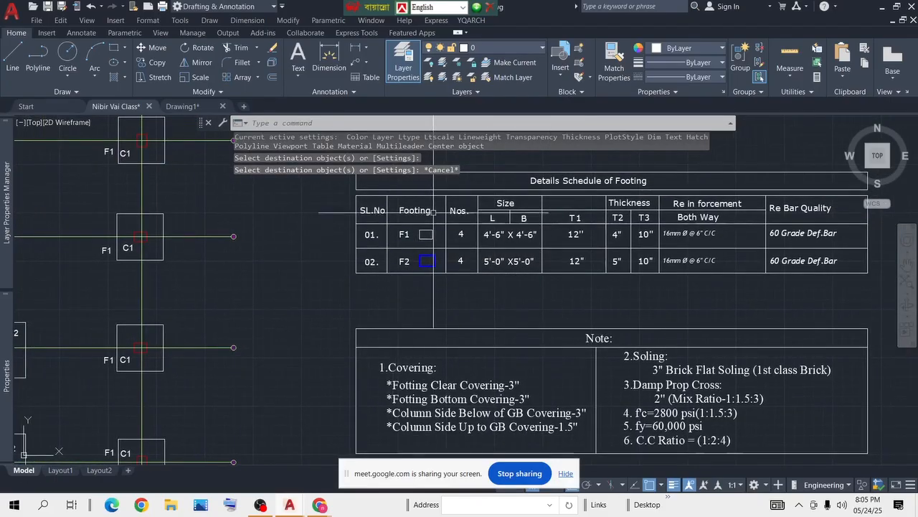
{"action": "scroll", "coordinate": [425, 260], "scroll_direction": "up", "scroll_amount": 4}
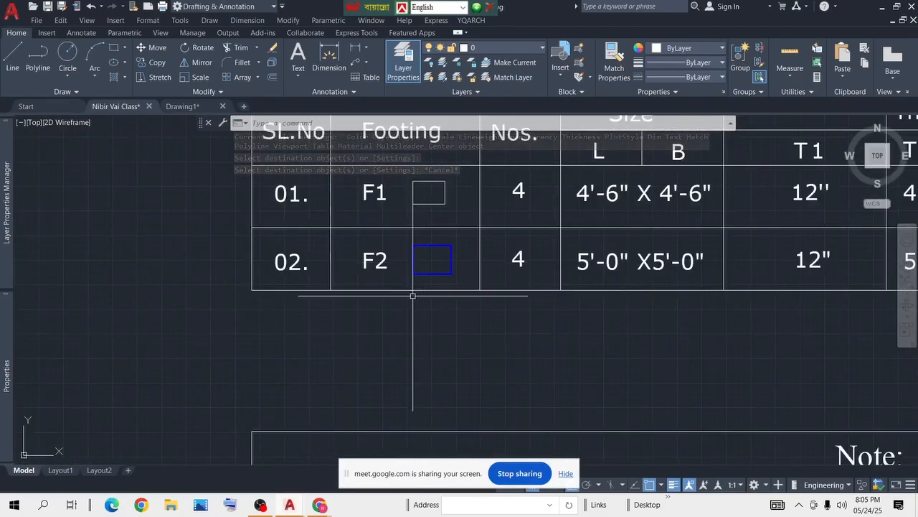
{"action": "scroll", "coordinate": [422, 291], "scroll_direction": "down", "scroll_amount": 4}
{"action": "type", "text": "a"}
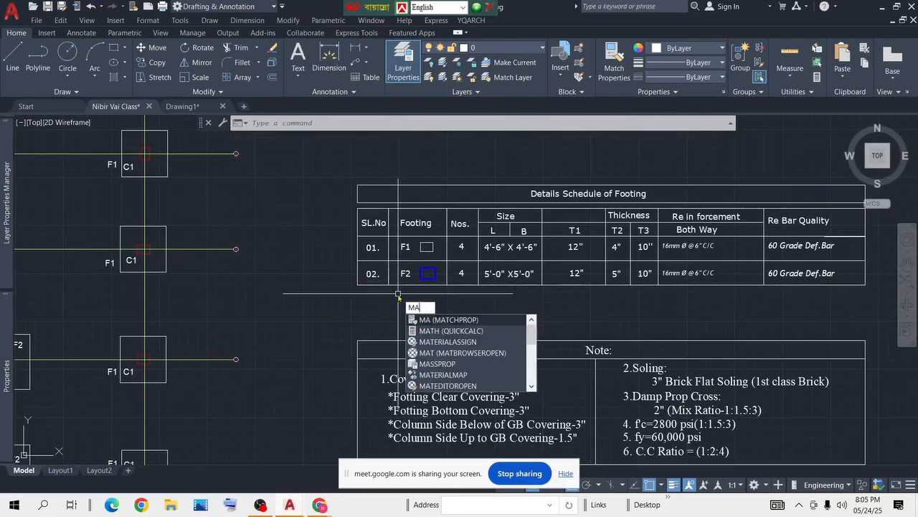
{"action": "scroll", "coordinate": [359, 294], "scroll_direction": "down", "scroll_amount": 8}
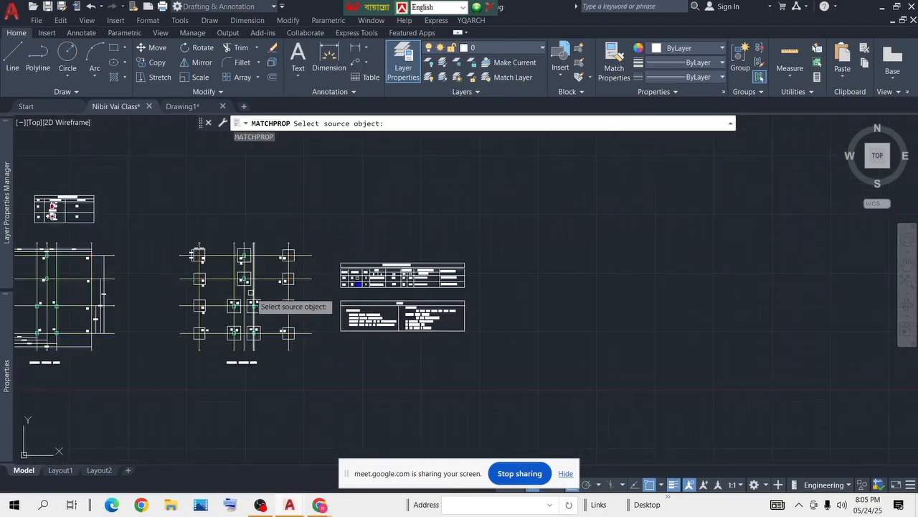
{"action": "scroll", "coordinate": [253, 273], "scroll_direction": "up", "scroll_amount": 8}
{"action": "left_click", "coordinate": [246, 263]}
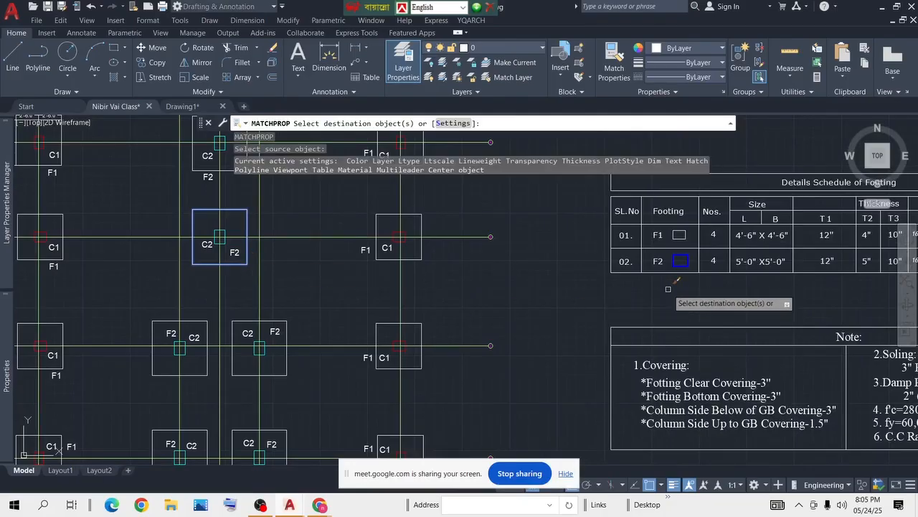
{"action": "scroll", "coordinate": [679, 278], "scroll_direction": "up", "scroll_amount": 4}
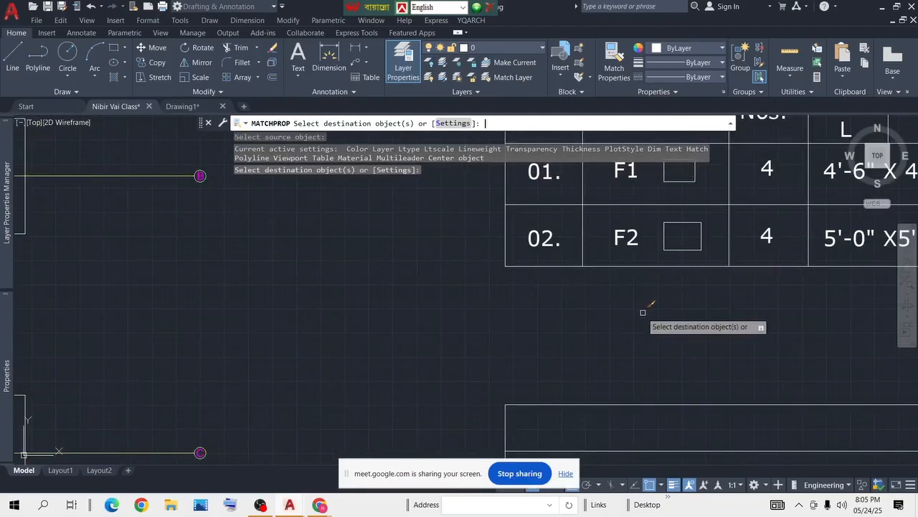
{"action": "scroll", "coordinate": [643, 312], "scroll_direction": "down", "scroll_amount": 2}
{"action": "key", "text": "Escape"}
{"action": "scroll", "coordinate": [439, 294], "scroll_direction": "down", "scroll_amount": 5}
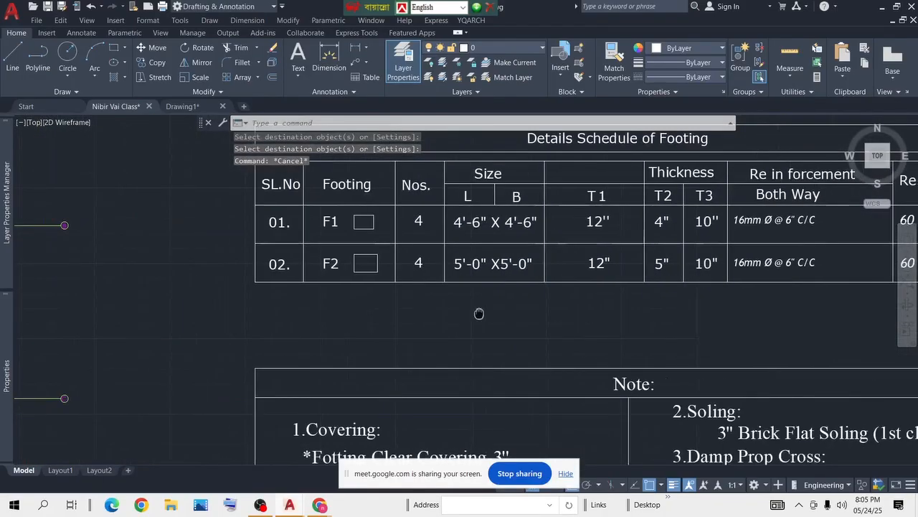
Step: Check the F1 footings in the column layout plan and set the F1 quantity in the schedule to 8
{"action": "scroll", "coordinate": [438, 295], "scroll_direction": "up", "scroll_amount": 4}
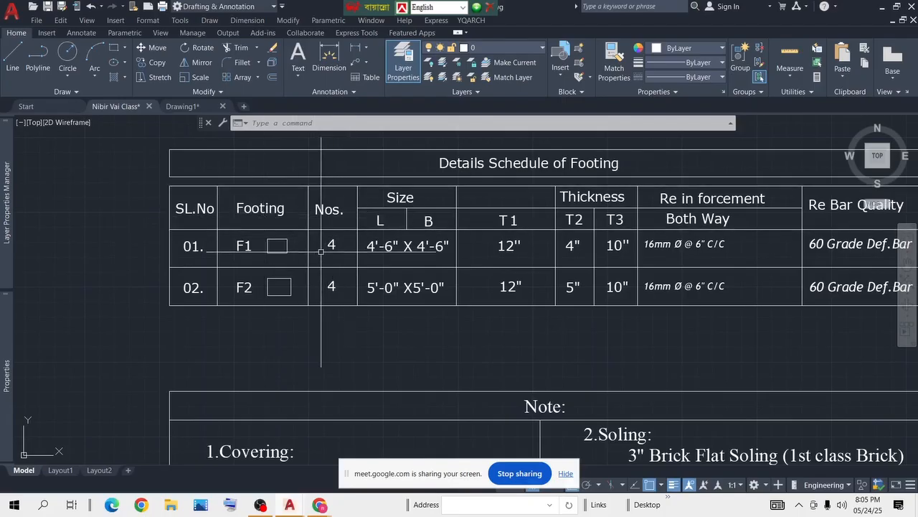
{"action": "scroll", "coordinate": [337, 245], "scroll_direction": "down", "scroll_amount": 1}
{"action": "scroll", "coordinate": [338, 245], "scroll_direction": "up", "scroll_amount": 3}
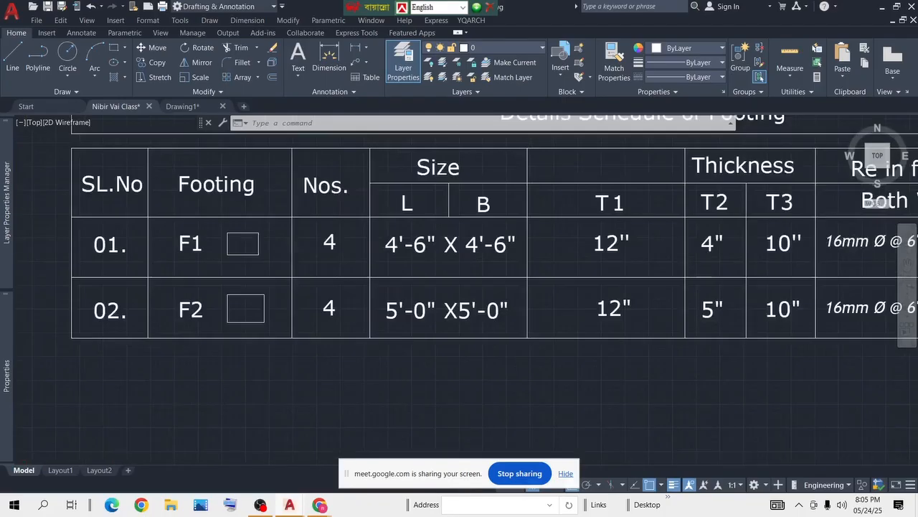
{"action": "scroll", "coordinate": [356, 244], "scroll_direction": "down", "scroll_amount": 2}
{"action": "middle_click_drag", "start_coordinate": [253, 256], "coordinate": [525, 248]}
{"action": "scroll", "coordinate": [525, 248], "scroll_direction": "down", "scroll_amount": 4}
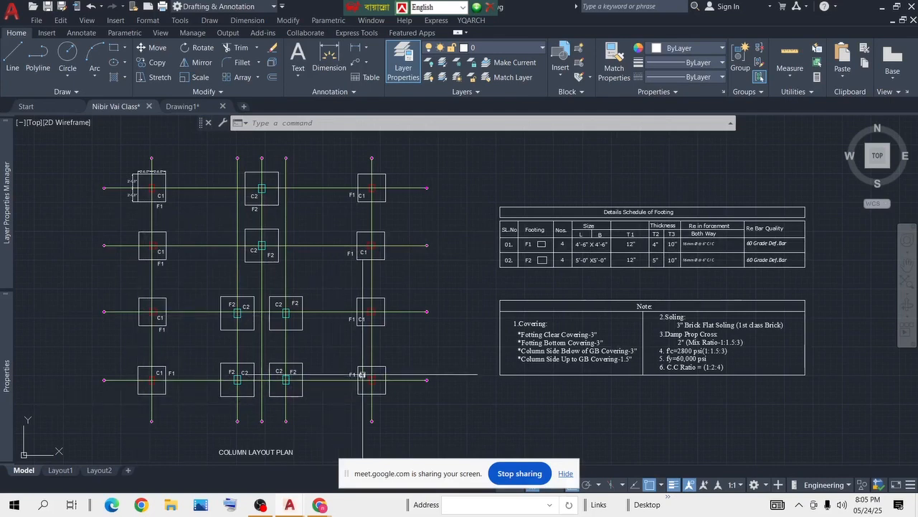
{"action": "scroll", "coordinate": [580, 244], "scroll_direction": "up", "scroll_amount": 5}
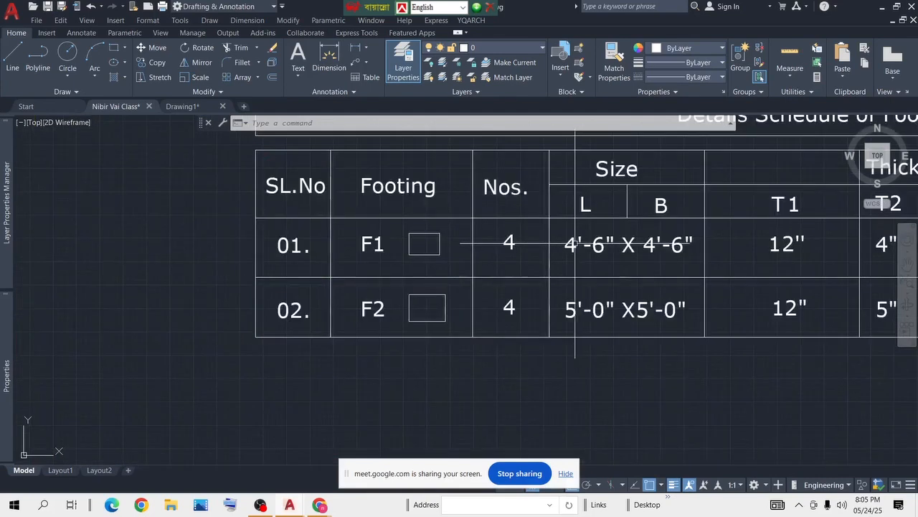
{"action": "double_click", "coordinate": [505, 246]}
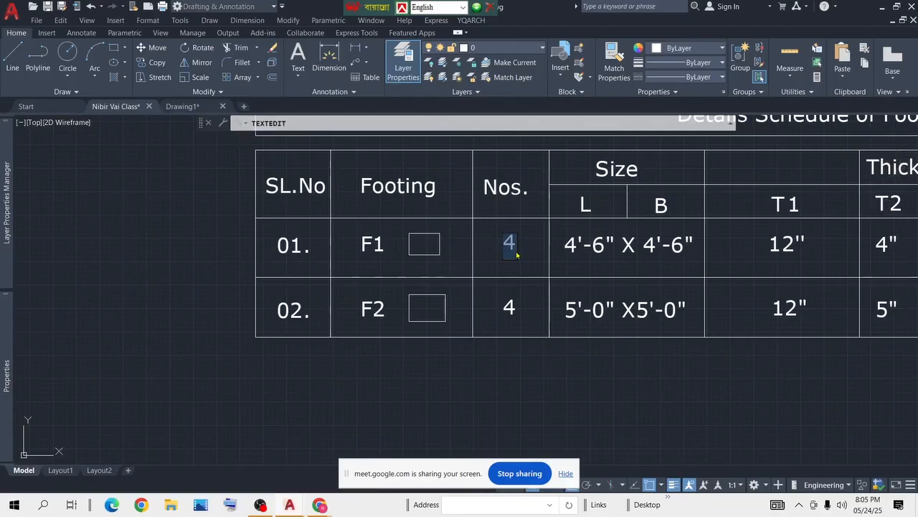
{"action": "left_click", "coordinate": [539, 362]}
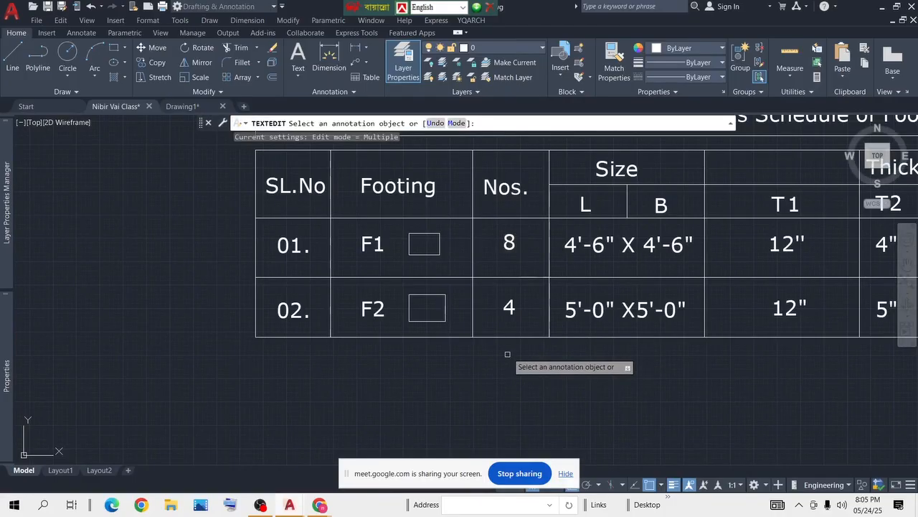
{"action": "scroll", "coordinate": [504, 359], "scroll_direction": "down", "scroll_amount": 5}
{"action": "key", "text": "Escape"}
Step: Check the F2 footings in the column layout plan and set the F2 quantity in the schedule to 6
{"action": "scroll", "coordinate": [509, 349], "scroll_direction": "up", "scroll_amount": 6}
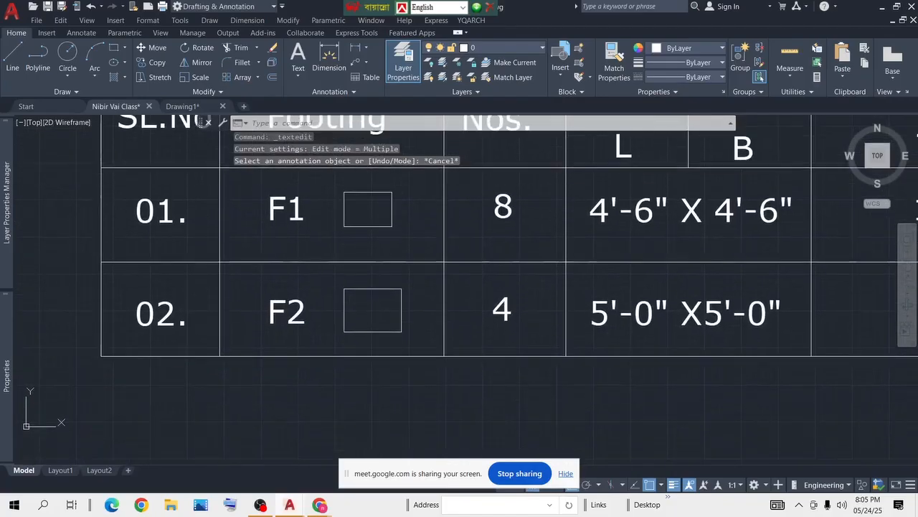
{"action": "scroll", "coordinate": [325, 314], "scroll_direction": "down", "scroll_amount": 5}
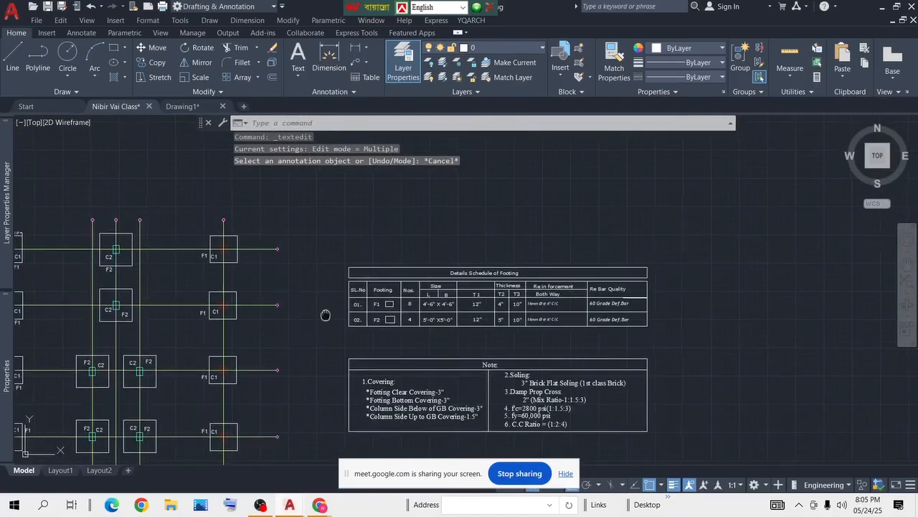
{"action": "middle_click_drag", "start_coordinate": [325, 314], "coordinate": [502, 245]}
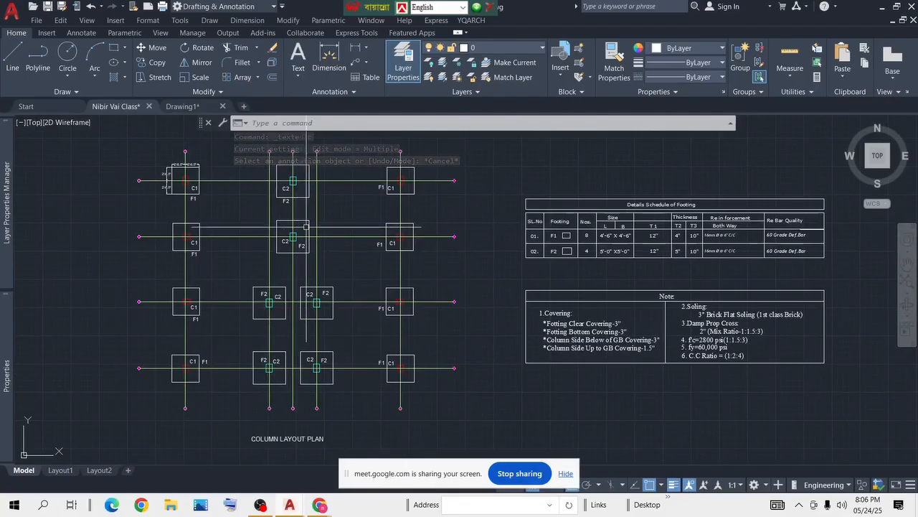
{"action": "middle_click_drag", "start_coordinate": [307, 226], "coordinate": [371, 259]}
{"action": "scroll", "coordinate": [597, 291], "scroll_direction": "up", "scroll_amount": 5}
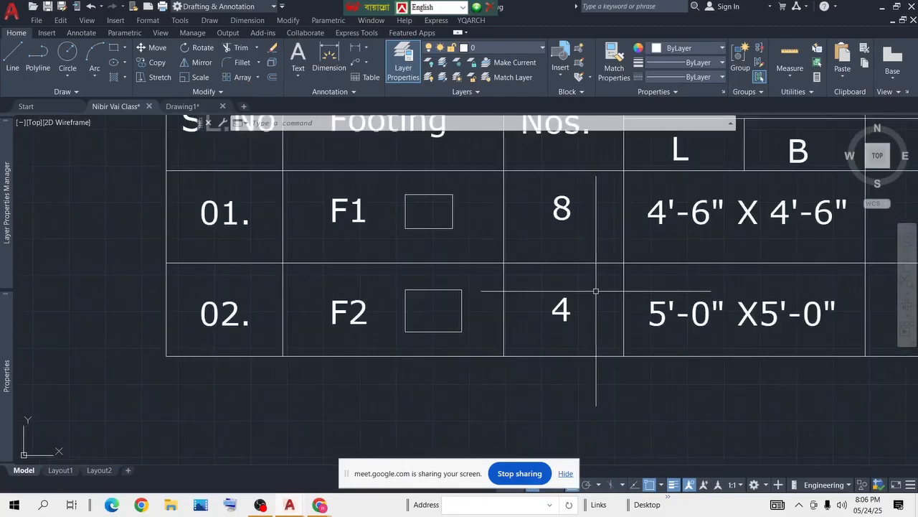
{"action": "middle_click_drag", "start_coordinate": [596, 291], "coordinate": [443, 290]}
{"action": "left_click", "coordinate": [418, 311]}
{"action": "left_click_drag", "start_coordinate": [416, 312], "coordinate": [436, 324]}
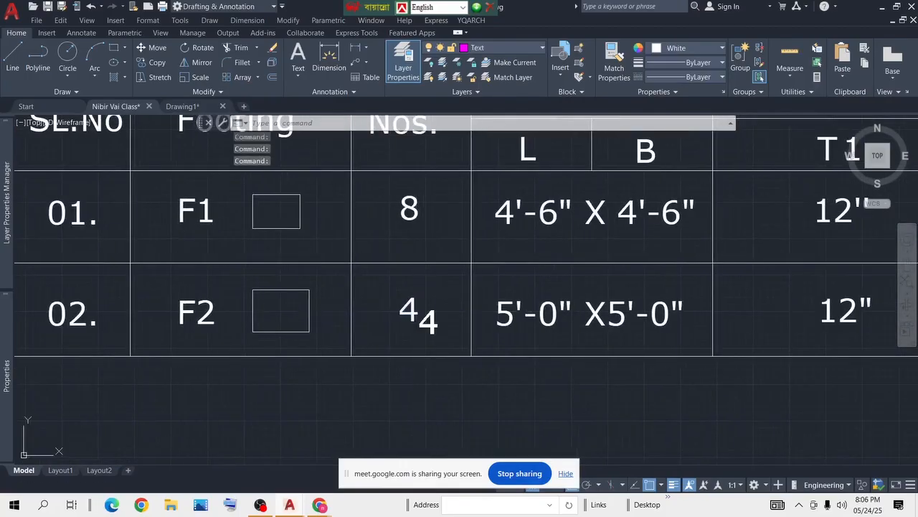
{"action": "double_click", "coordinate": [438, 318]}
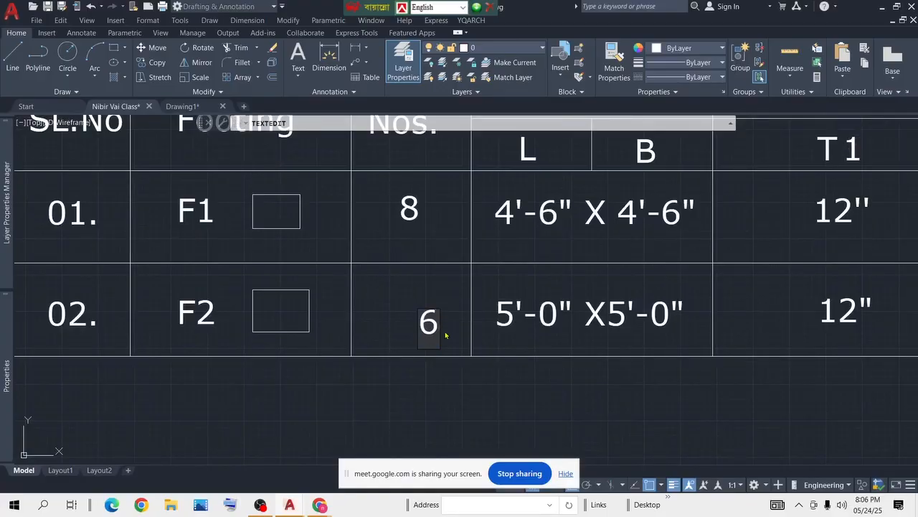
{"action": "key", "text": "Escape"}
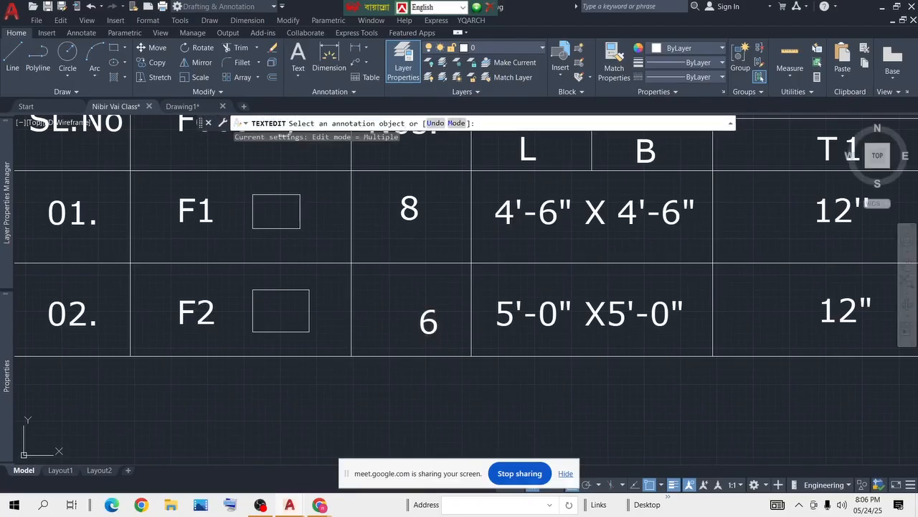
{"action": "key", "text": "Escape"}
Step: Try to move the F2 quantity text within its Nos. cell, and undo the move
{"action": "left_click", "coordinate": [449, 302]}
{"action": "left_click", "coordinate": [429, 314]}
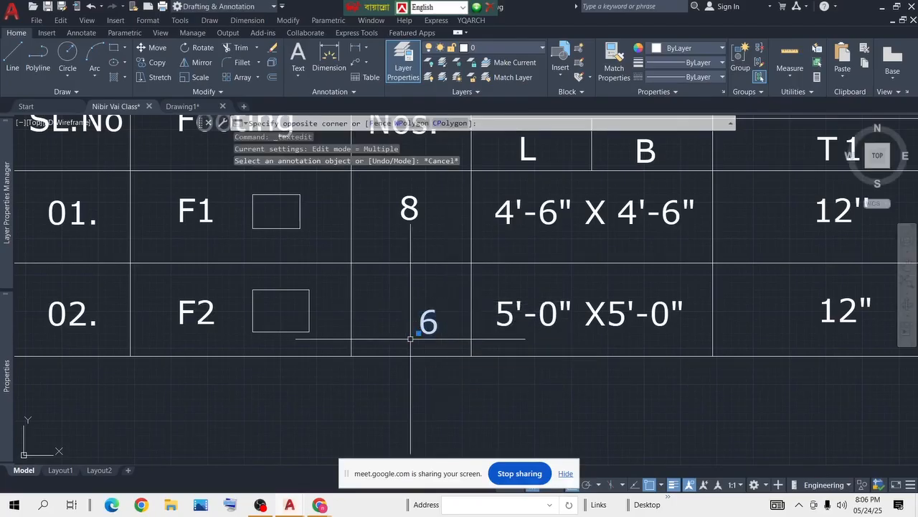
{"action": "type", "text": "m"}
{"action": "key", "text": "Return"}
{"action": "left_click", "coordinate": [529, 373]}
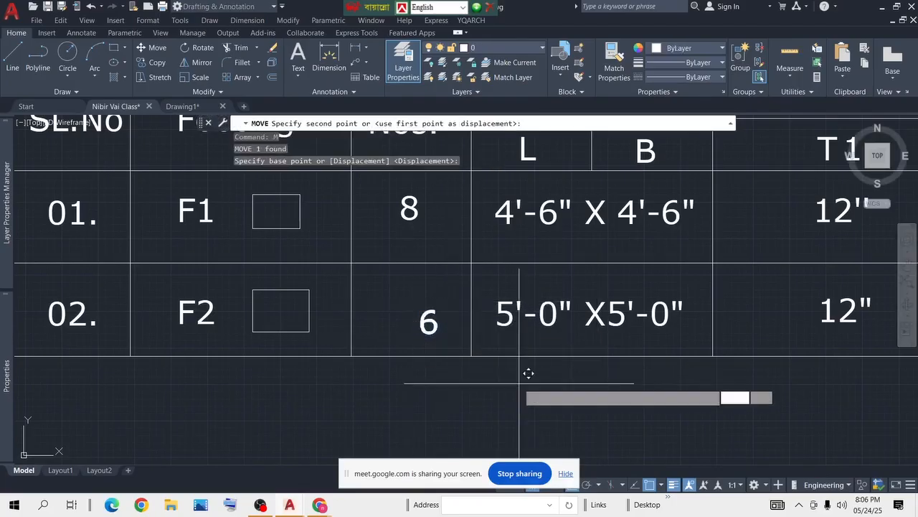
{"action": "key", "text": "Return"}
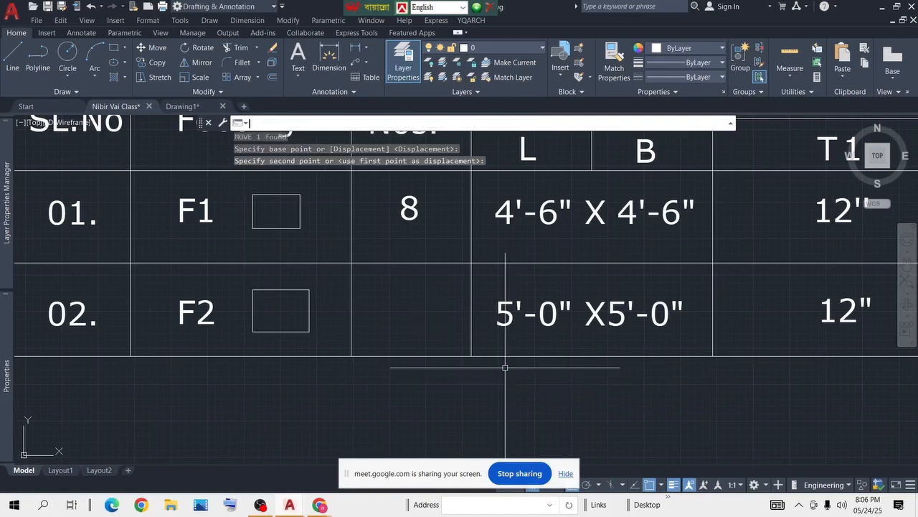
{"action": "key", "text": "Escape"}
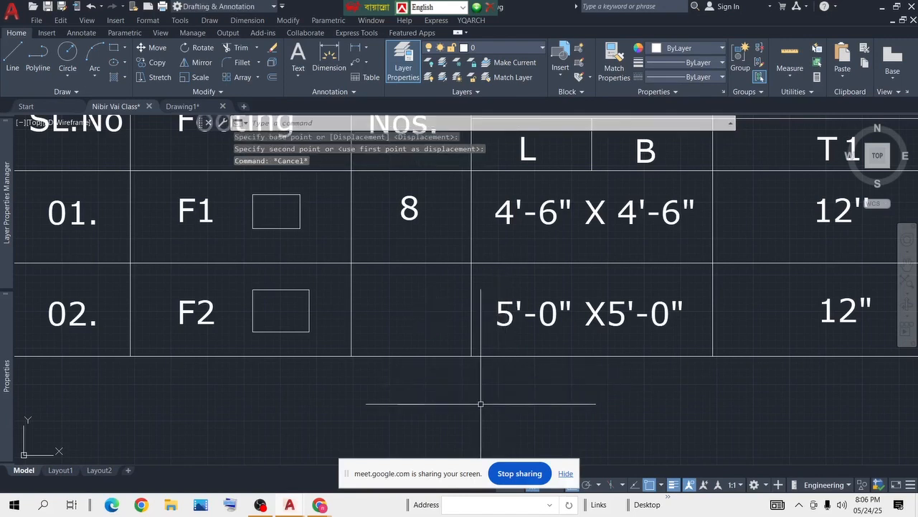
{"action": "key", "text": "ctrl+z"}
Step: Move the F2 quantity text sideways so it lines up beneath the F1 quantity in the Nos. column
{"action": "left_click", "coordinate": [428, 323]}
{"action": "left_click", "coordinate": [674, 421]}
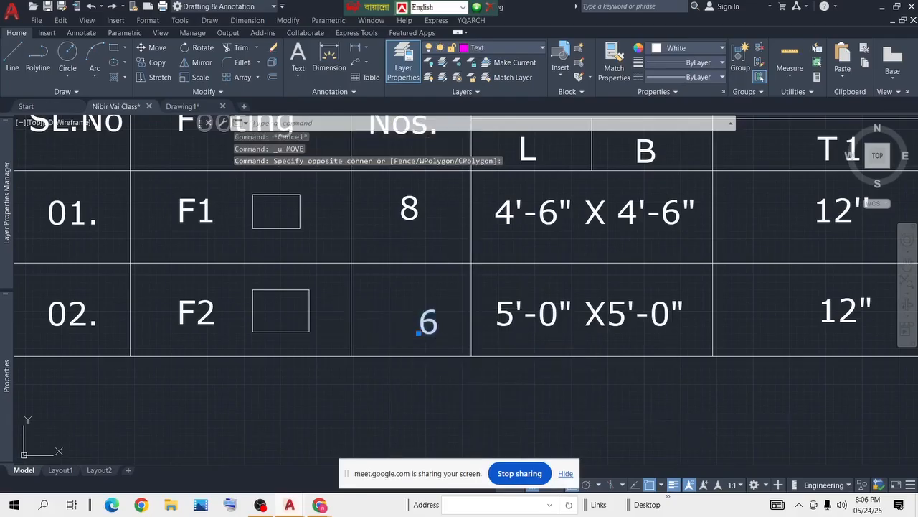
{"action": "type", "text": "m"}
{"action": "key", "text": "Return"}
{"action": "left_click", "coordinate": [635, 397]}
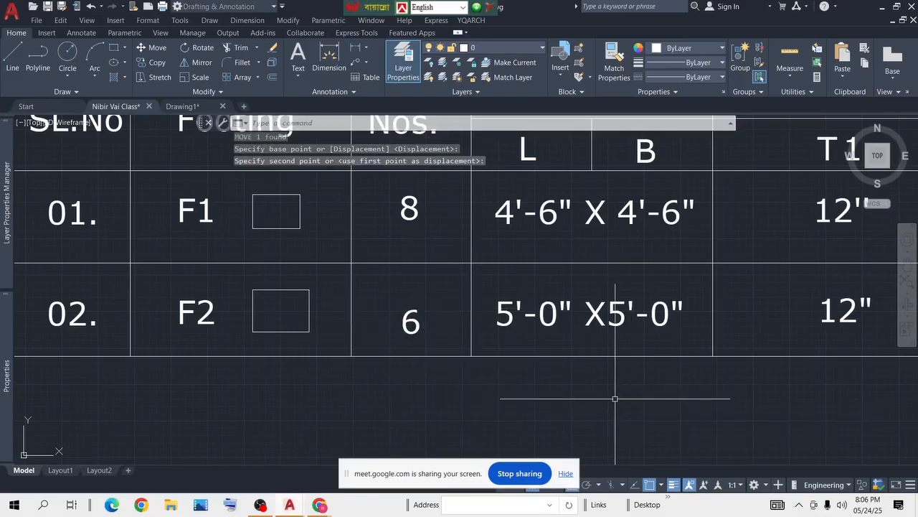
Step: Examine the schedule's L and B size values against the dimensioned F1 footing in the column layout plan
{"action": "scroll", "coordinate": [615, 398], "scroll_direction": "down", "scroll_amount": 5}
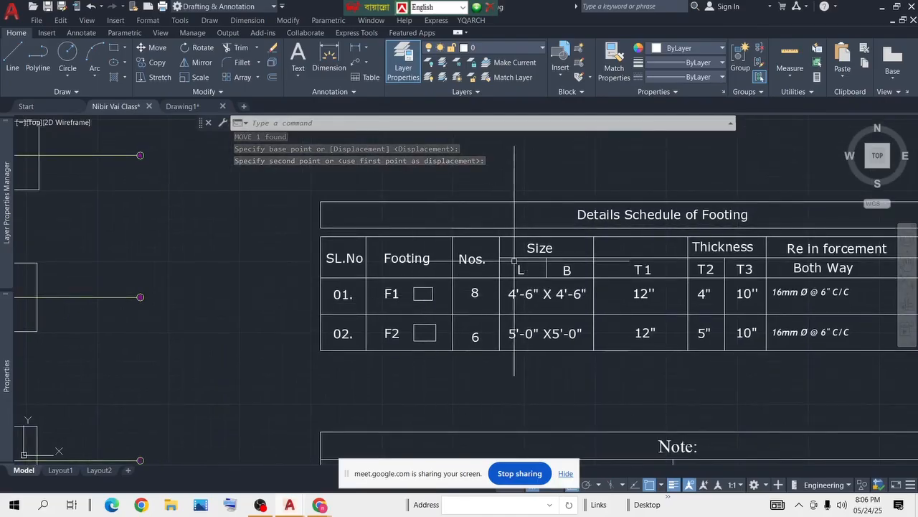
{"action": "left_click", "coordinate": [475, 303]}
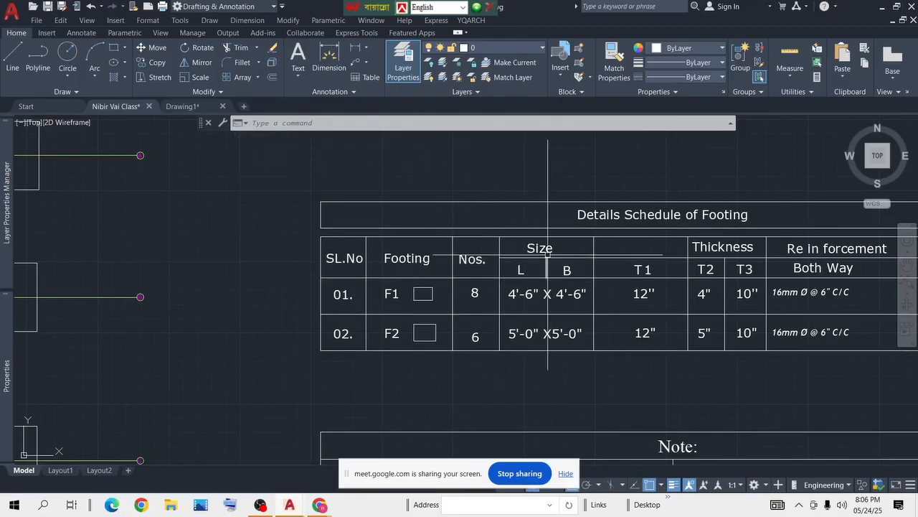
{"action": "scroll", "coordinate": [550, 259], "scroll_direction": "up", "scroll_amount": 1}
{"action": "scroll", "coordinate": [560, 251], "scroll_direction": "up", "scroll_amount": 1}
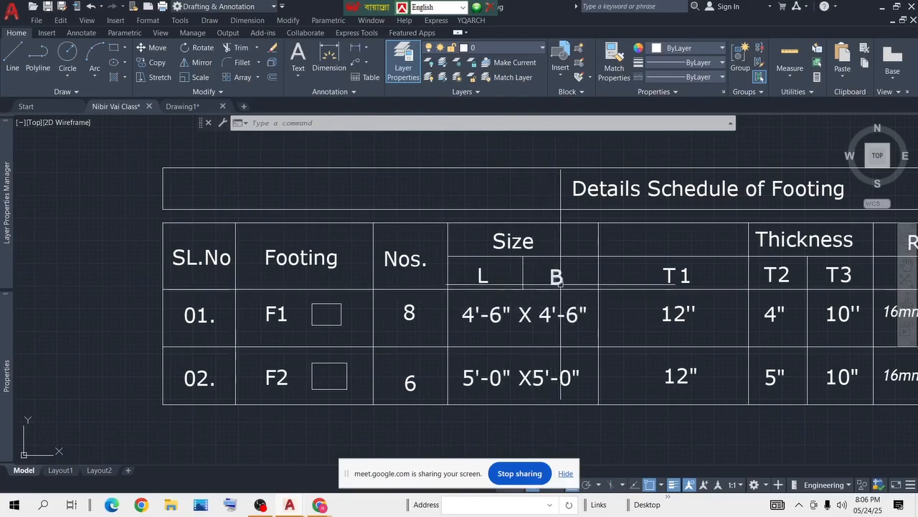
{"action": "scroll", "coordinate": [560, 284], "scroll_direction": "down", "scroll_amount": 5}
{"action": "scroll", "coordinate": [105, 232], "scroll_direction": "up", "scroll_amount": 5}
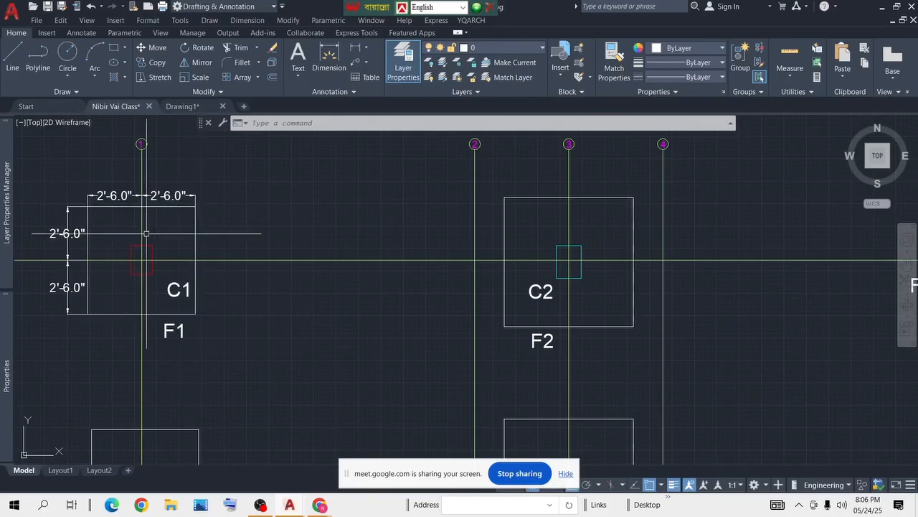
{"action": "scroll", "coordinate": [227, 288], "scroll_direction": "down", "scroll_amount": 6}
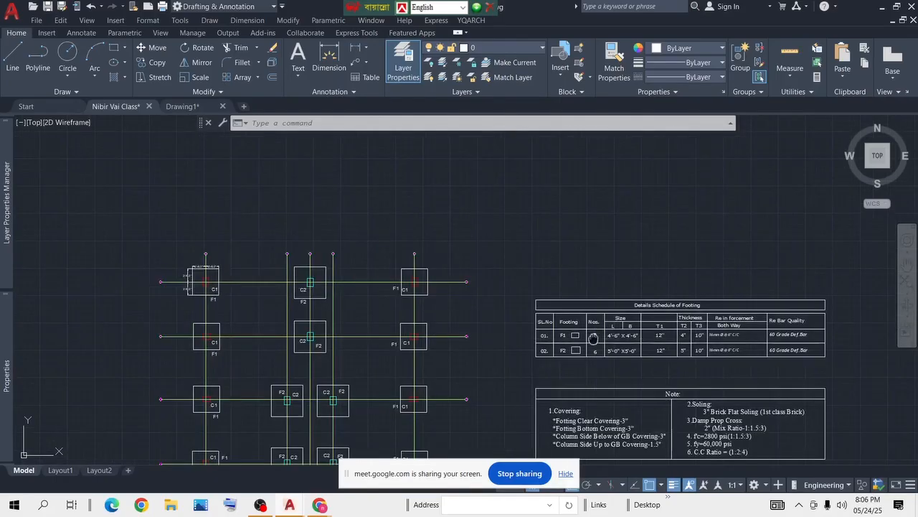
{"action": "middle_click_drag", "start_coordinate": [595, 337], "coordinate": [409, 300]}
{"action": "scroll", "coordinate": [448, 310], "scroll_direction": "up", "scroll_amount": 6}
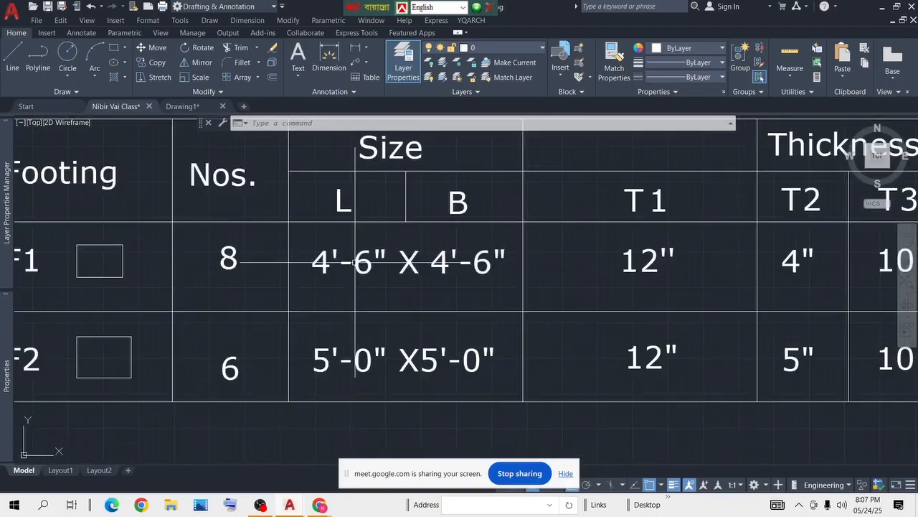
Step: Shift the F1 size text slightly within its cell and set its L value to 5'
{"action": "left_click_drag", "start_coordinate": [363, 267], "coordinate": [382, 276]}
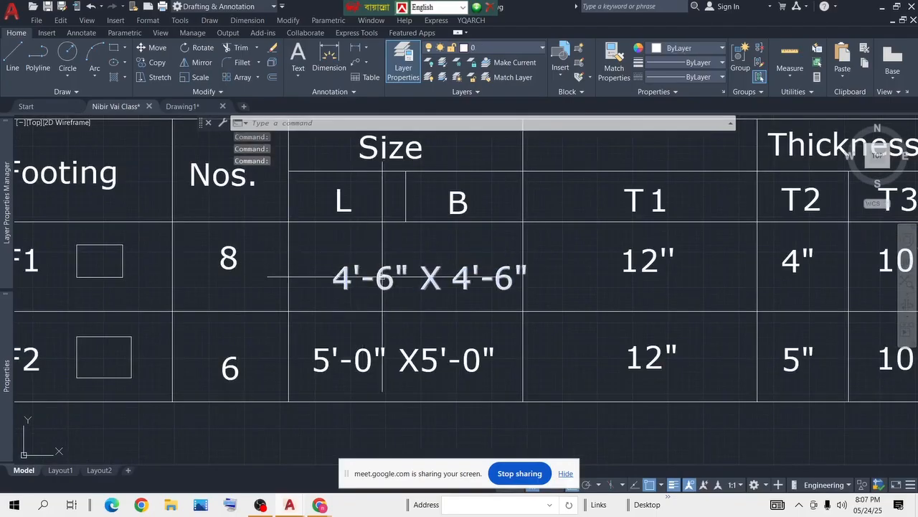
{"action": "double_click", "coordinate": [408, 284]}
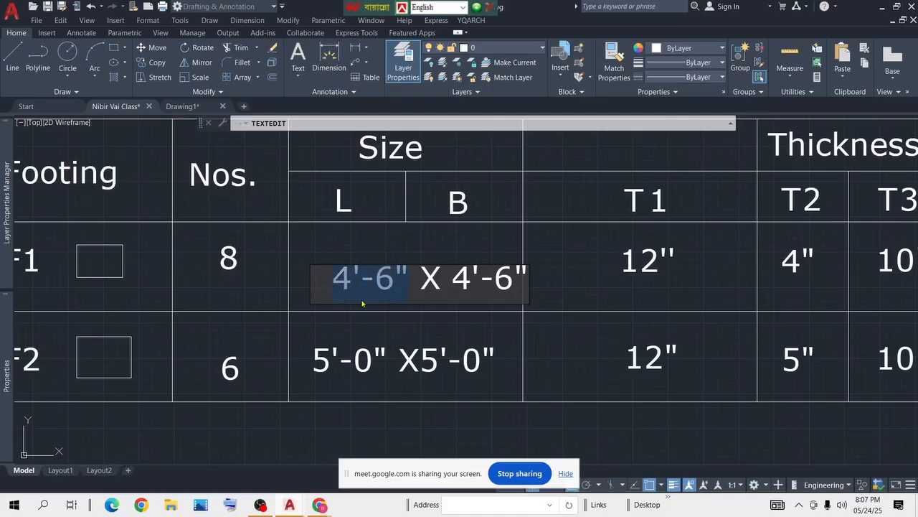
{"action": "type", "text": "5"}
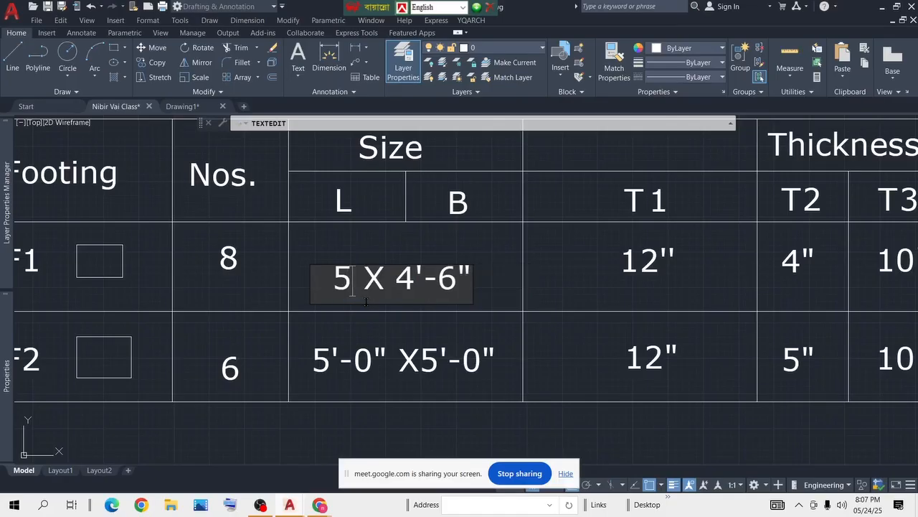
{"action": "type", "text": "'"}
{"action": "key", "text": "Return"}
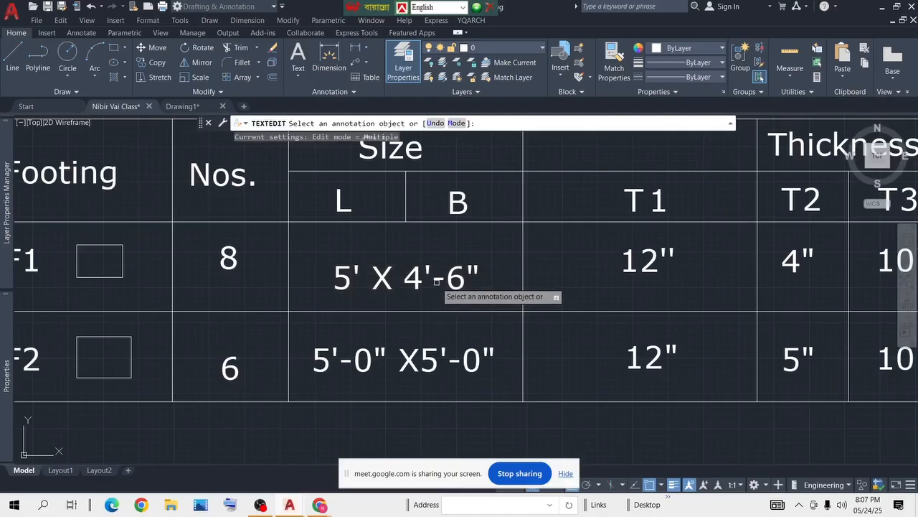
{"action": "key", "text": "Escape"}
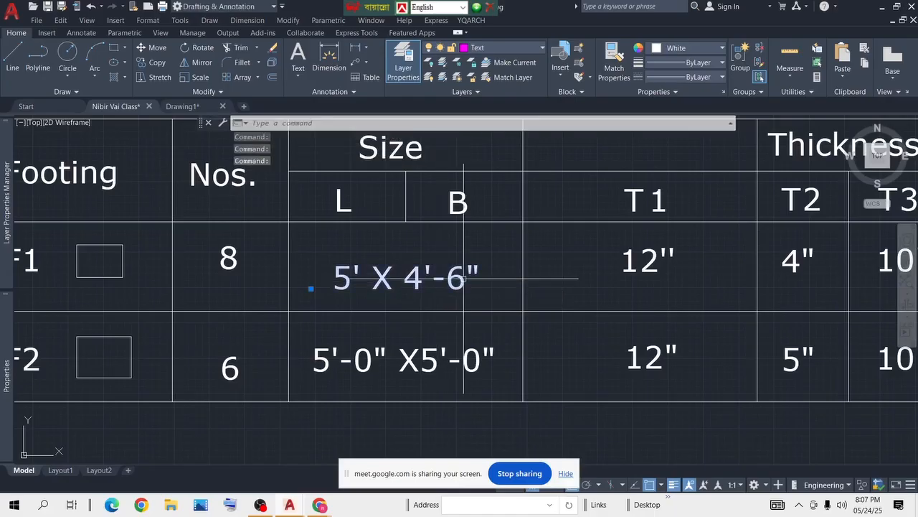
Step: Set the B value in the F1 size text of the footing schedule to 5'
{"action": "double_click", "coordinate": [471, 277]}
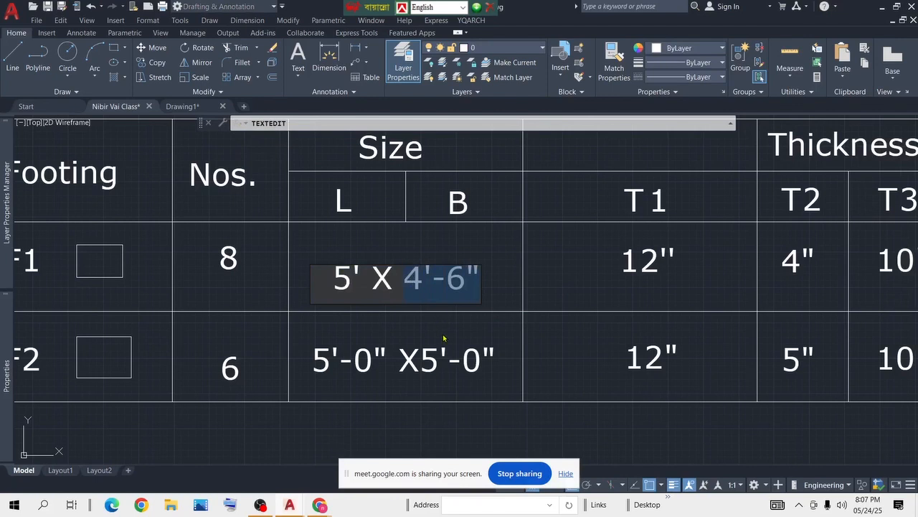
{"action": "type", "text": "5"}
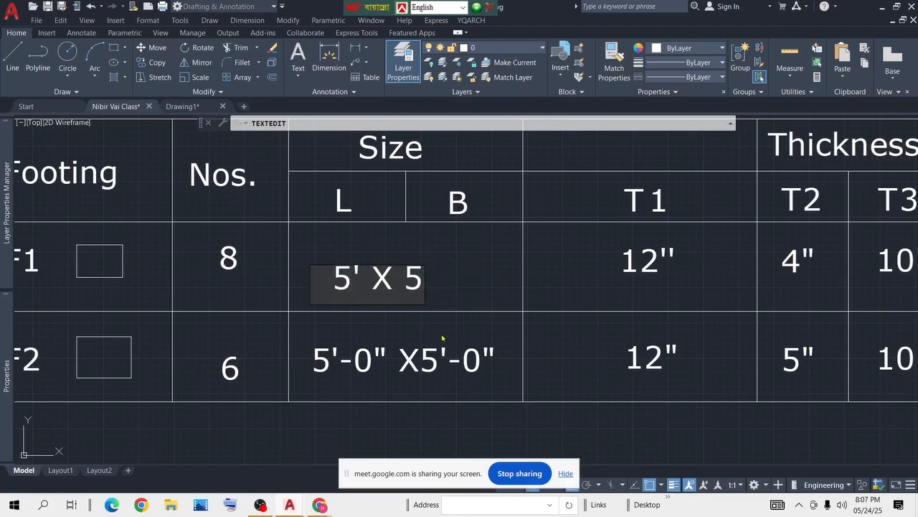
{"action": "type", "text": "'"}
{"action": "left_click", "coordinate": [441, 336]}
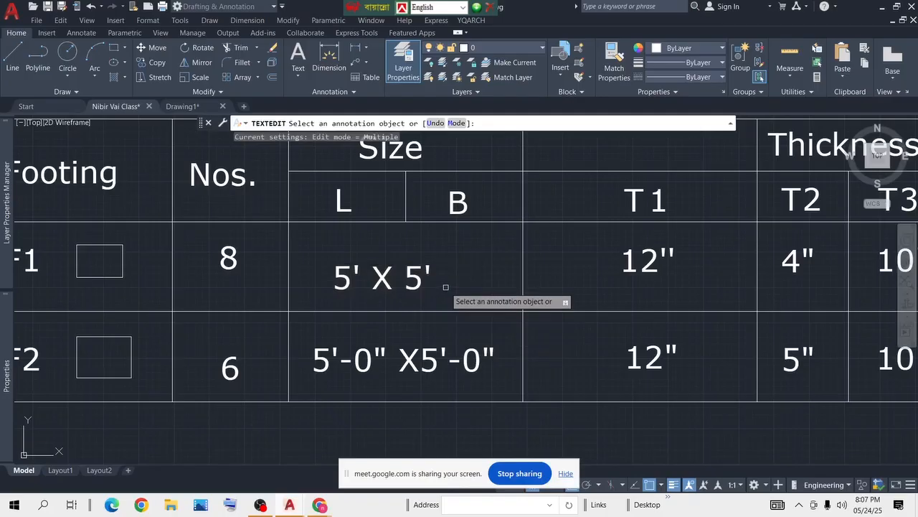
{"action": "key", "text": "Escape"}
Step: Dimension the upper edge of the F2 footing on grid 3 in the column layout plan to get its width
{"action": "scroll", "coordinate": [449, 272], "scroll_direction": "down", "scroll_amount": 4}
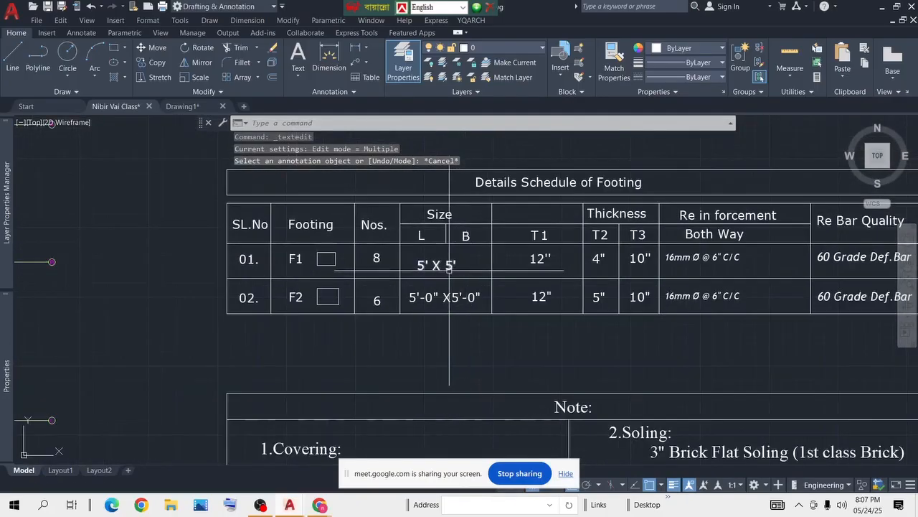
{"action": "scroll", "coordinate": [445, 264], "scroll_direction": "up", "scroll_amount": 4}
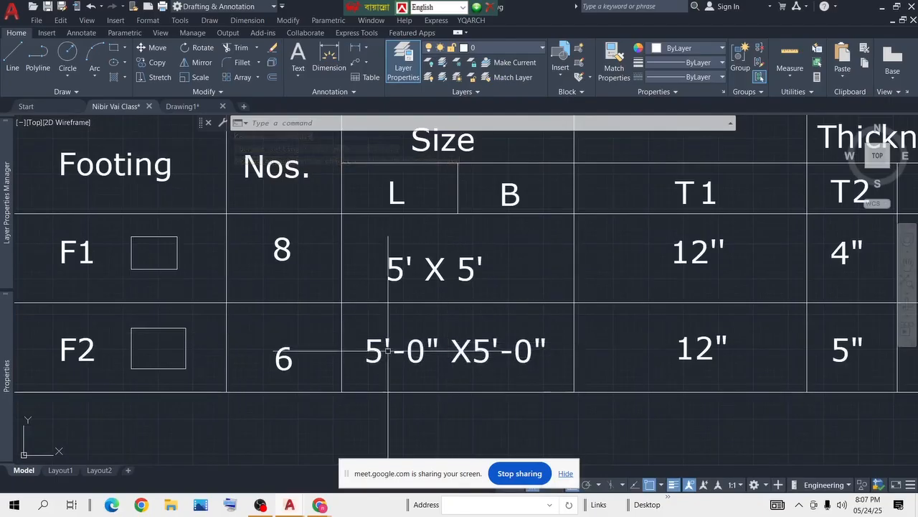
{"action": "scroll", "coordinate": [439, 340], "scroll_direction": "down", "scroll_amount": 4}
{"action": "scroll", "coordinate": [278, 331], "scroll_direction": "down", "scroll_amount": 4}
{"action": "scroll", "coordinate": [284, 248], "scroll_direction": "up", "scroll_amount": 8}
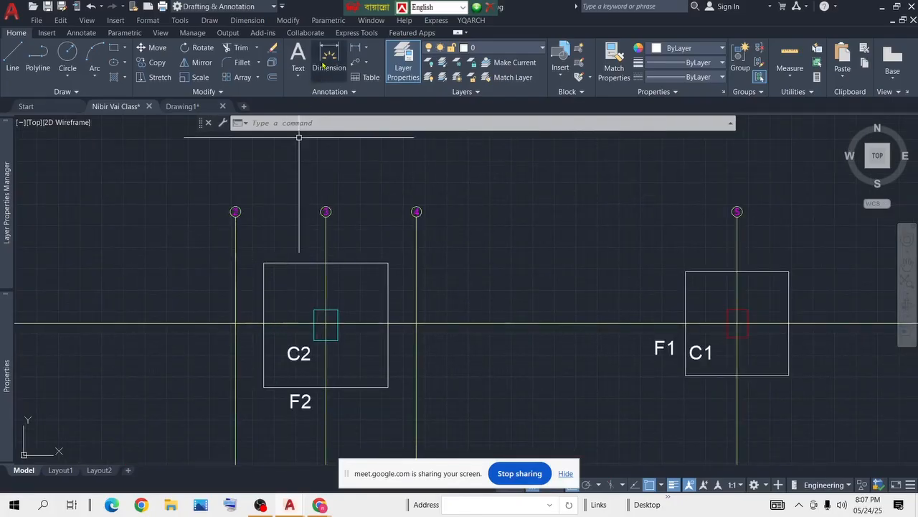
{"action": "left_click", "coordinate": [264, 263]}
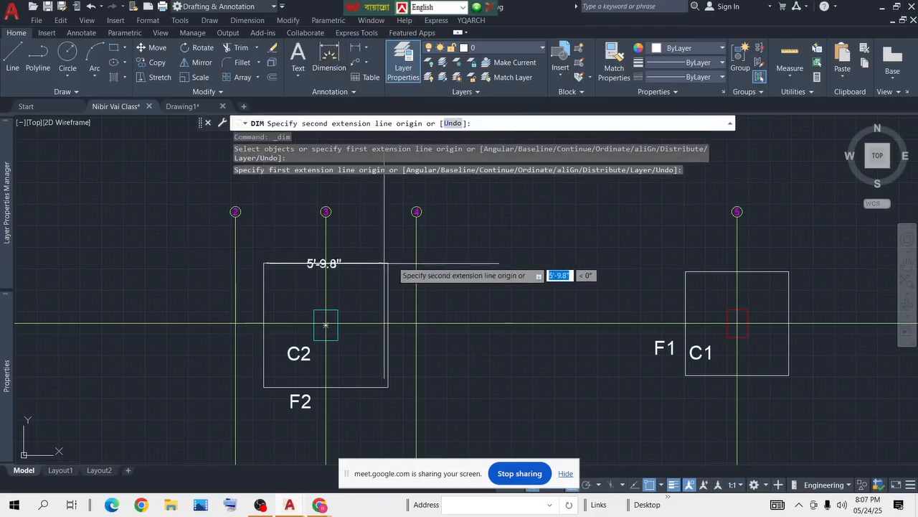
{"action": "left_click", "coordinate": [388, 263]}
{"action": "left_click", "coordinate": [386, 233]}
Step: Replace the F2 size text in the footing schedule with 6'X6'
{"action": "scroll", "coordinate": [349, 270], "scroll_direction": "down", "scroll_amount": 3}
{"action": "middle_click_drag", "start_coordinate": [588, 325], "coordinate": [415, 271]}
{"action": "scroll", "coordinate": [459, 280], "scroll_direction": "up", "scroll_amount": 2}
{"action": "scroll", "coordinate": [488, 312], "scroll_direction": "up", "scroll_amount": 4}
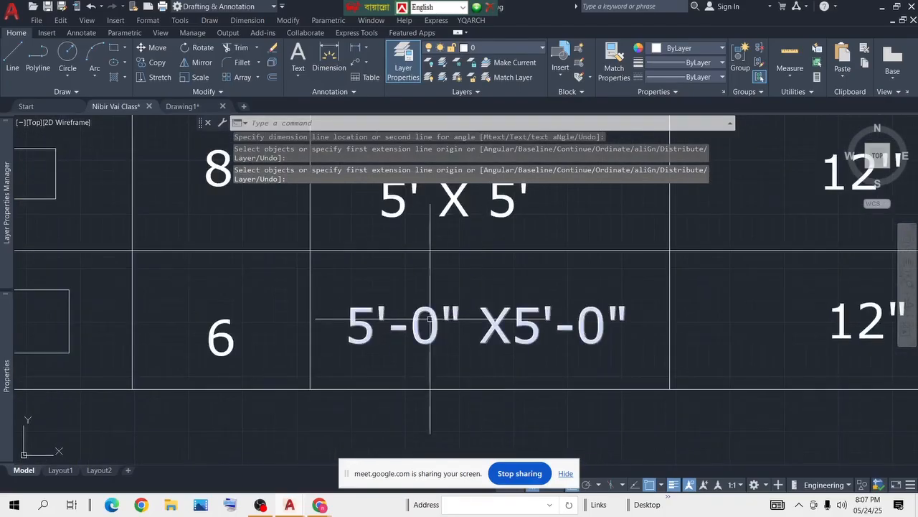
{"action": "left_click", "coordinate": [422, 316]}
{"action": "left_click", "coordinate": [312, 342]}
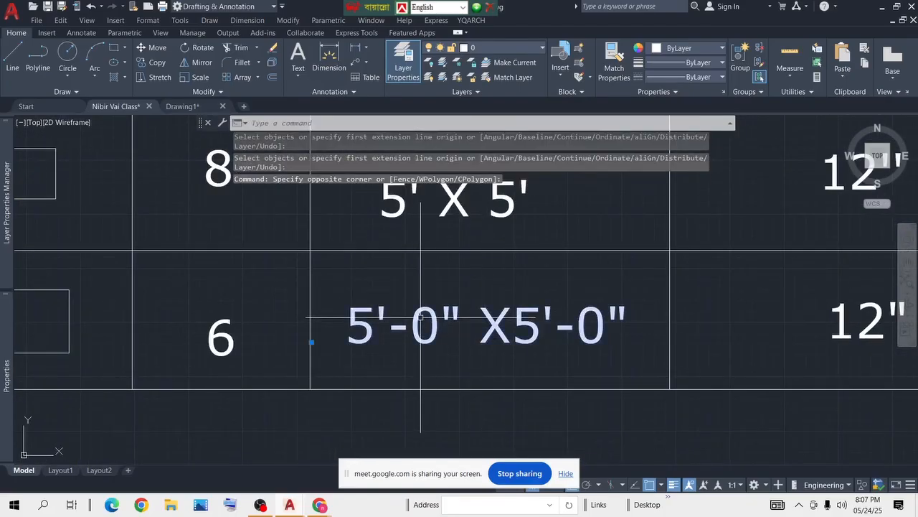
{"action": "double_click", "coordinate": [469, 324]}
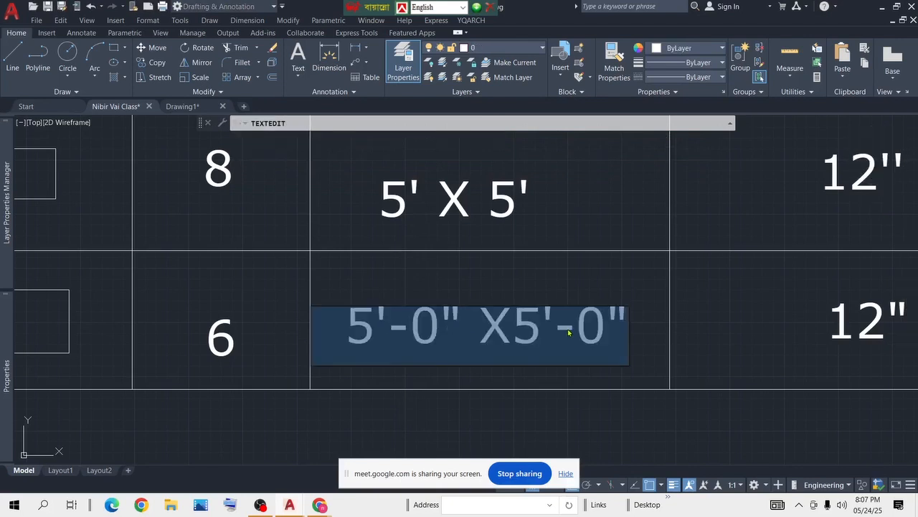
{"action": "type", "text": "6"}
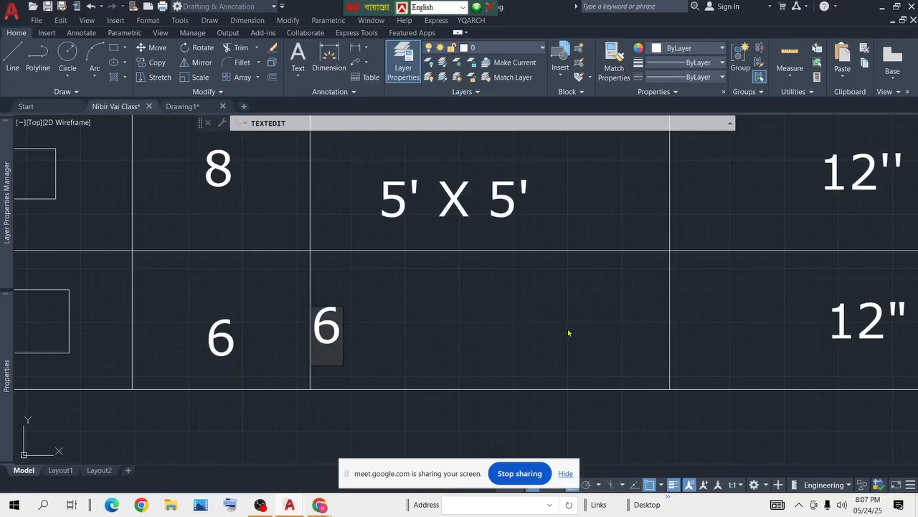
{"action": "type", "text": "'X"}
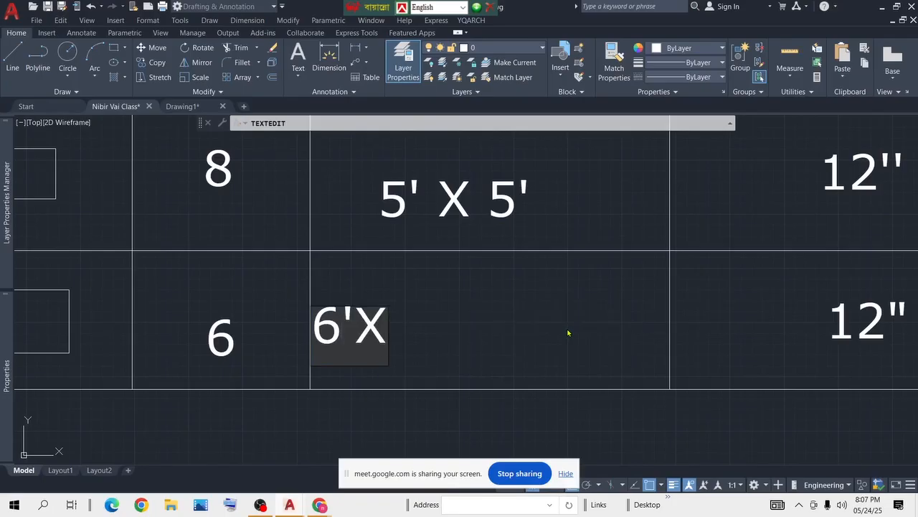
{"action": "type", "text": "6"}
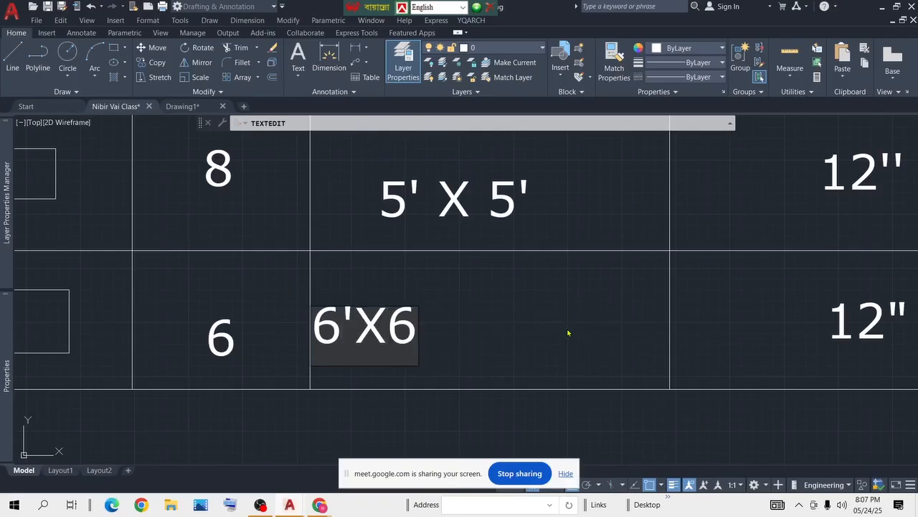
{"action": "type", "text": "'"}
{"action": "left_click", "coordinate": [567, 332]}
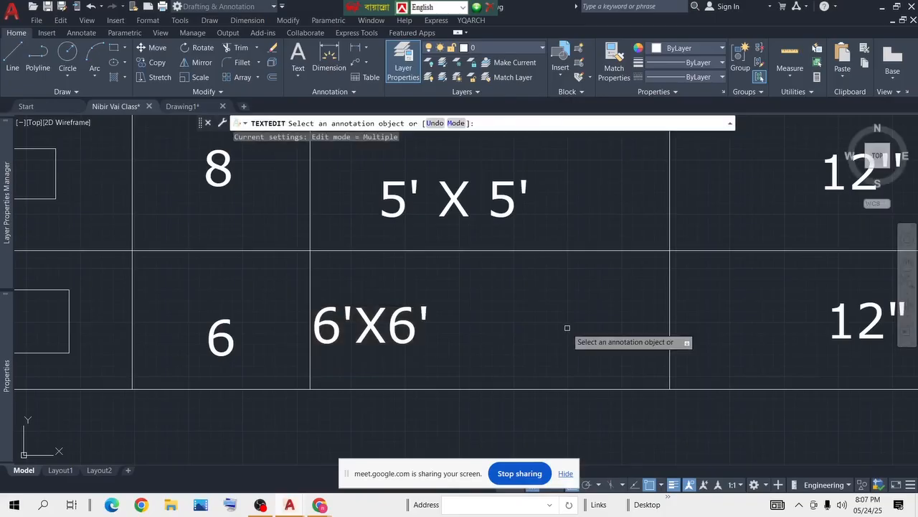
{"action": "left_click", "coordinate": [502, 328]}
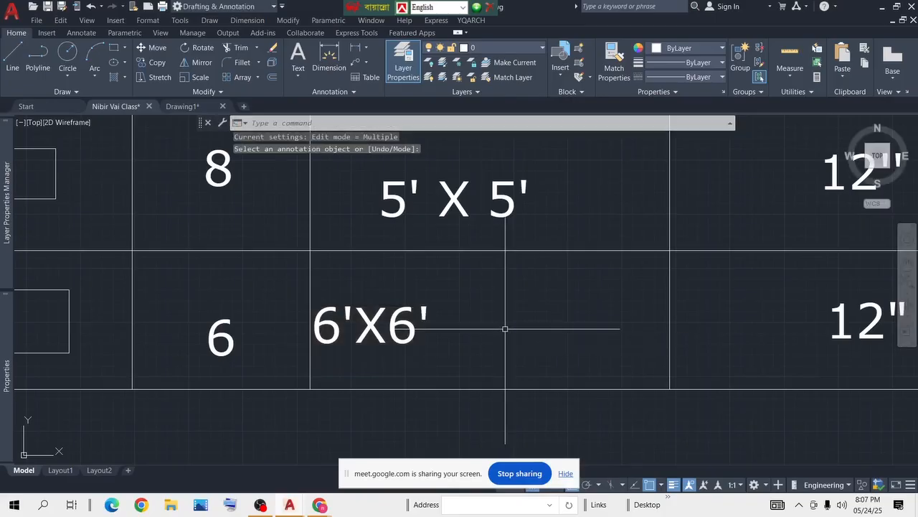
Step: Move the F2 size text sideways so it sits beneath the F1 size in the Size column
{"action": "left_click", "coordinate": [371, 334]}
{"action": "key", "text": "Return"}
{"action": "left_click", "coordinate": [508, 323]}
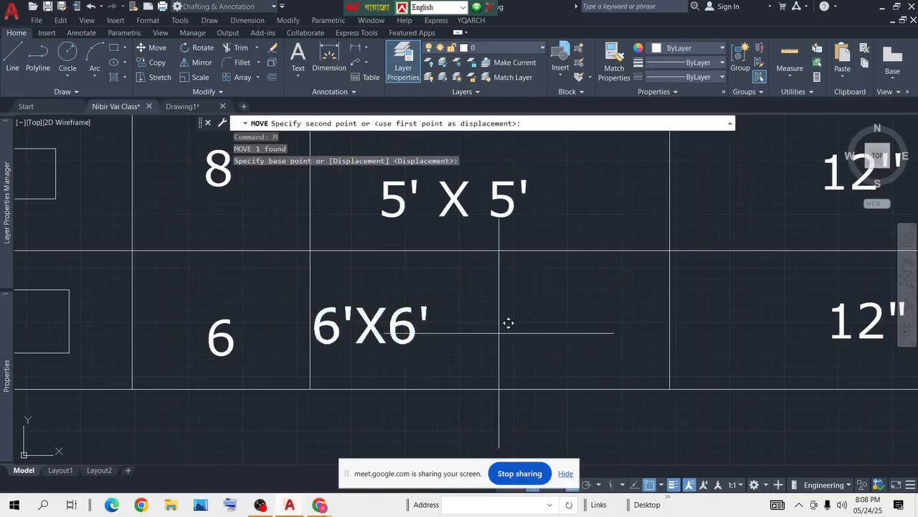
{"action": "left_click", "coordinate": [589, 325]}
{"action": "scroll", "coordinate": [531, 334], "scroll_direction": "down", "scroll_amount": 5}
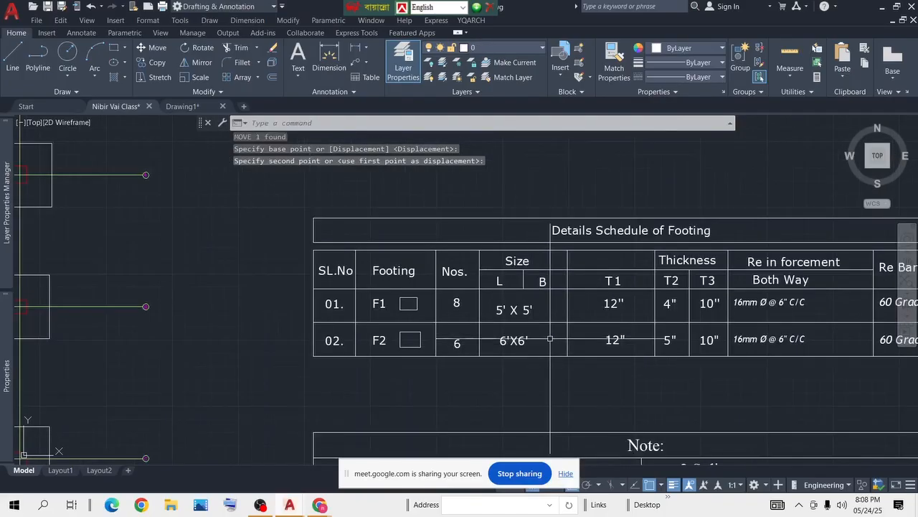
{"action": "middle_click_drag", "start_coordinate": [524, 329], "coordinate": [508, 331]}
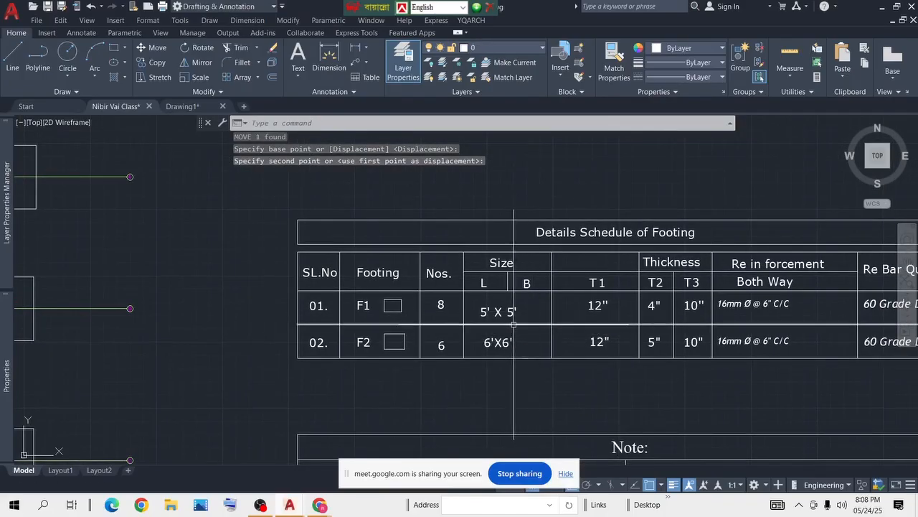
Step: Erase the temporary dimension above the F2 footing on grid 3 in the column layout plan
{"action": "scroll", "coordinate": [516, 326], "scroll_direction": "down", "scroll_amount": 4}
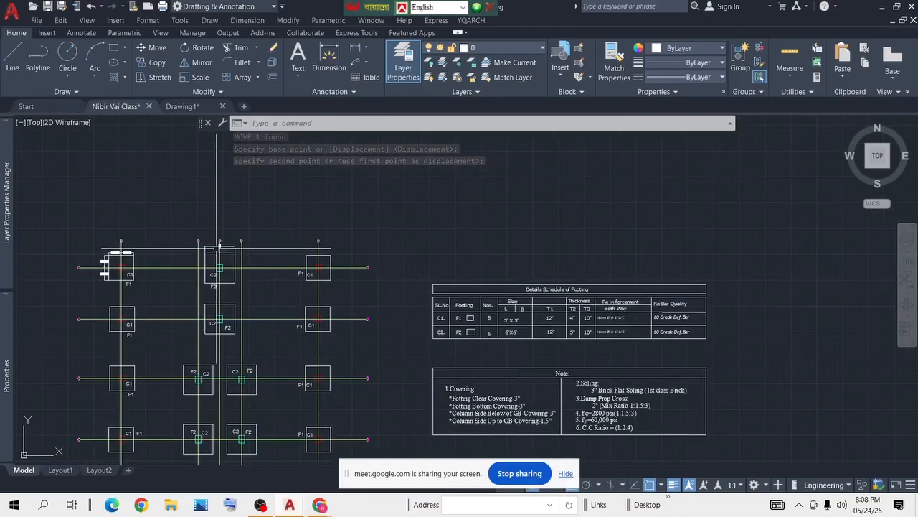
{"action": "scroll", "coordinate": [251, 262], "scroll_direction": "up", "scroll_amount": 3}
{"action": "scroll", "coordinate": [235, 235], "scroll_direction": "up", "scroll_amount": 6}
{"action": "left_click", "coordinate": [244, 231]}
{"action": "left_click", "coordinate": [221, 250]}
{"action": "key", "text": "Delete"}
{"action": "scroll", "coordinate": [256, 291], "scroll_direction": "down", "scroll_amount": 8}
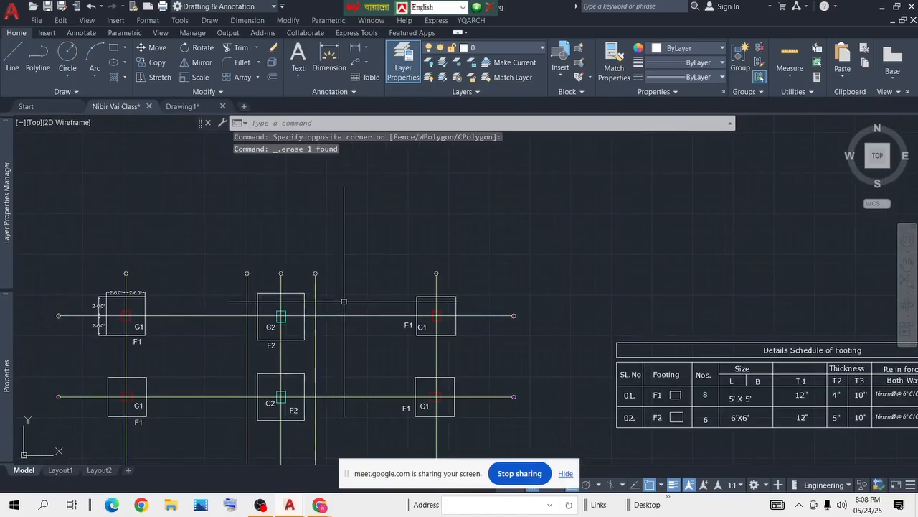
Step: Review the footing layout alongside the other plans, and examine the schedule's size, thickness and reinforcement entries
{"action": "scroll", "coordinate": [594, 306], "scroll_direction": "down", "scroll_amount": 5}
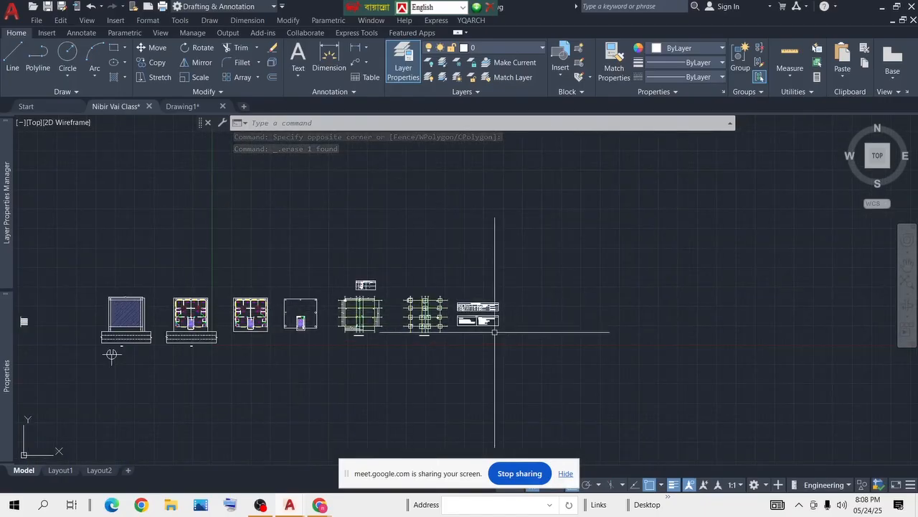
{"action": "scroll", "coordinate": [185, 318], "scroll_direction": "up", "scroll_amount": 4}
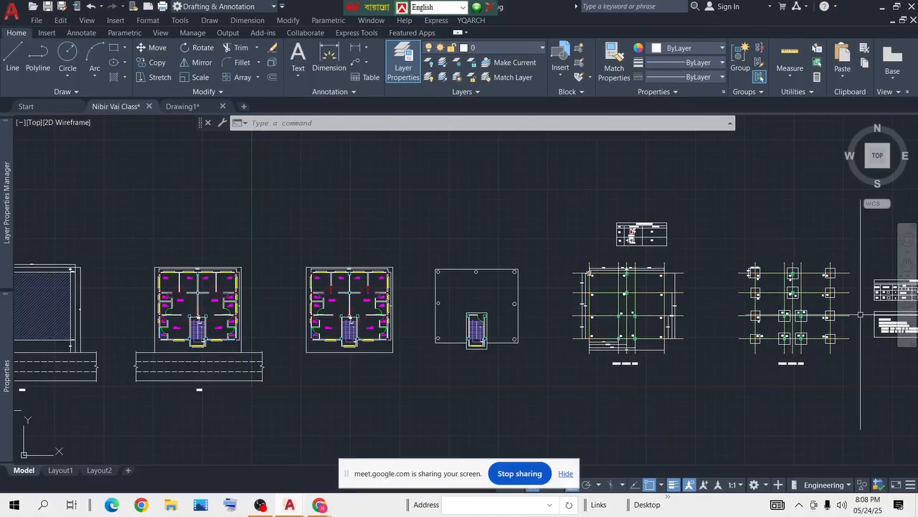
{"action": "middle_click_drag", "start_coordinate": [812, 312], "coordinate": [512, 310]}
{"action": "scroll", "coordinate": [513, 310], "scroll_direction": "up", "scroll_amount": 4}
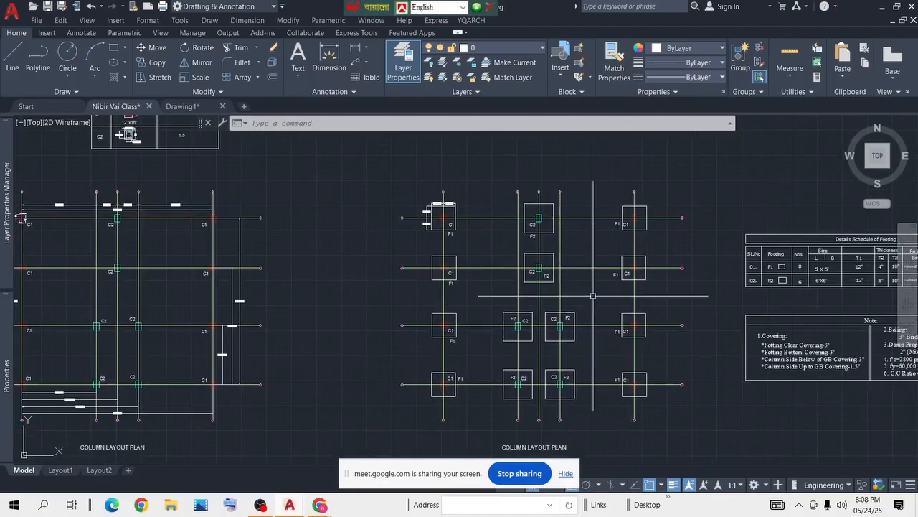
{"action": "middle_click_drag", "start_coordinate": [773, 276], "coordinate": [580, 275]}
{"action": "scroll", "coordinate": [691, 270], "scroll_direction": "up", "scroll_amount": 4}
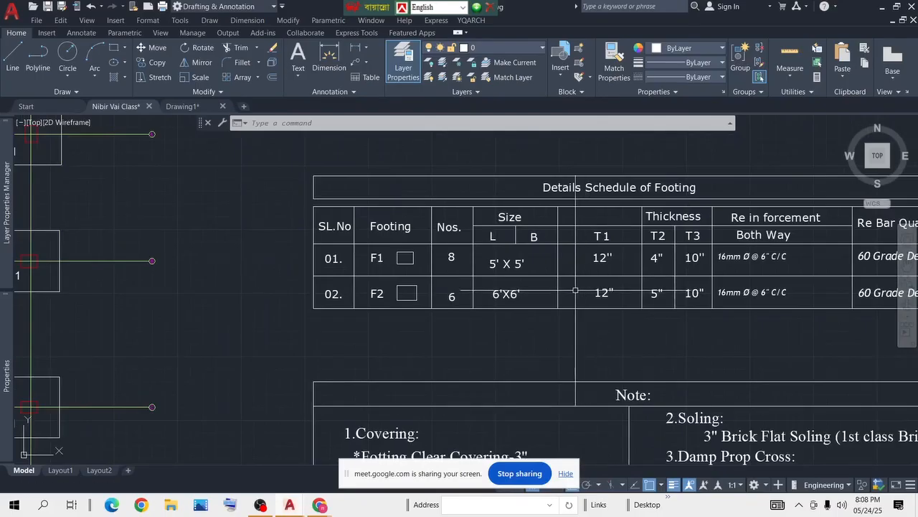
{"action": "scroll", "coordinate": [657, 239], "scroll_direction": "up", "scroll_amount": 4}
{"action": "middle_click_drag", "start_coordinate": [677, 250], "coordinate": [637, 252]}
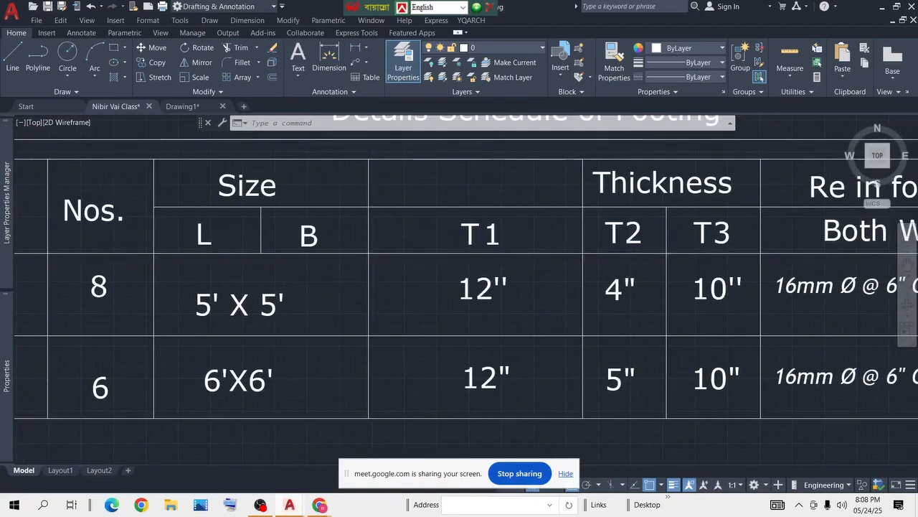
{"action": "scroll", "coordinate": [637, 252], "scroll_direction": "down", "scroll_amount": 4}
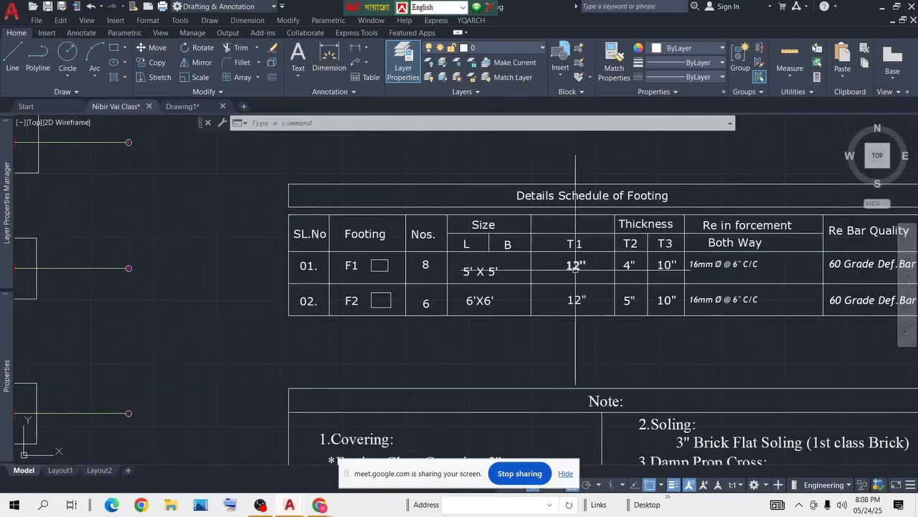
{"action": "scroll", "coordinate": [619, 258], "scroll_direction": "down", "scroll_amount": 6}
{"action": "scroll", "coordinate": [592, 262], "scroll_direction": "up", "scroll_amount": 5}
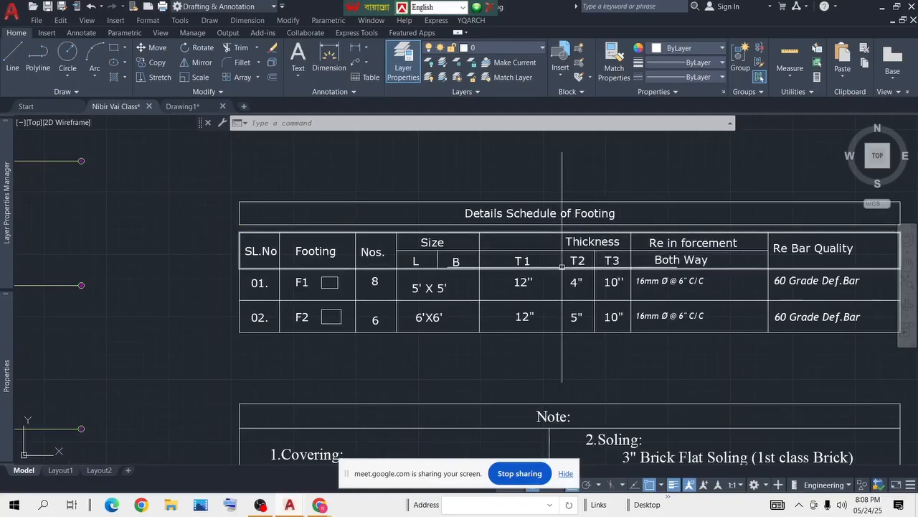
Step: Copy the F1, F2 and F3 footing sections and plans from the reference drawing and place them above the current drawing's footing schedule
{"action": "scroll", "coordinate": [533, 281], "scroll_direction": "down", "scroll_amount": 4}
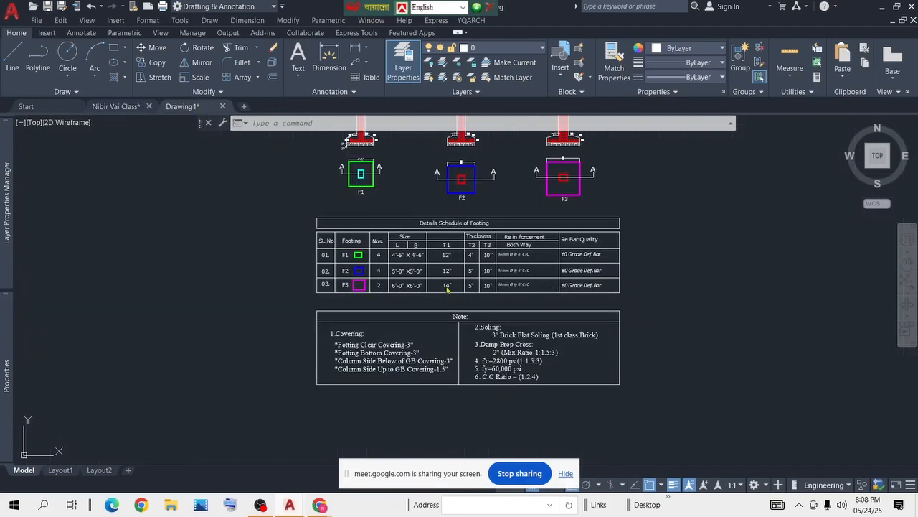
{"action": "scroll", "coordinate": [407, 241], "scroll_direction": "down", "scroll_amount": 2}
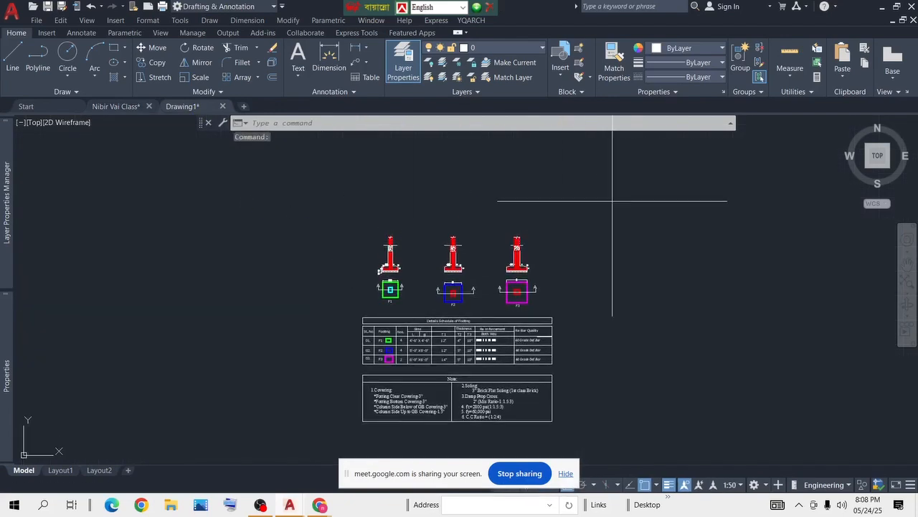
{"action": "left_click", "coordinate": [612, 201]}
{"action": "left_click", "coordinate": [280, 314]}
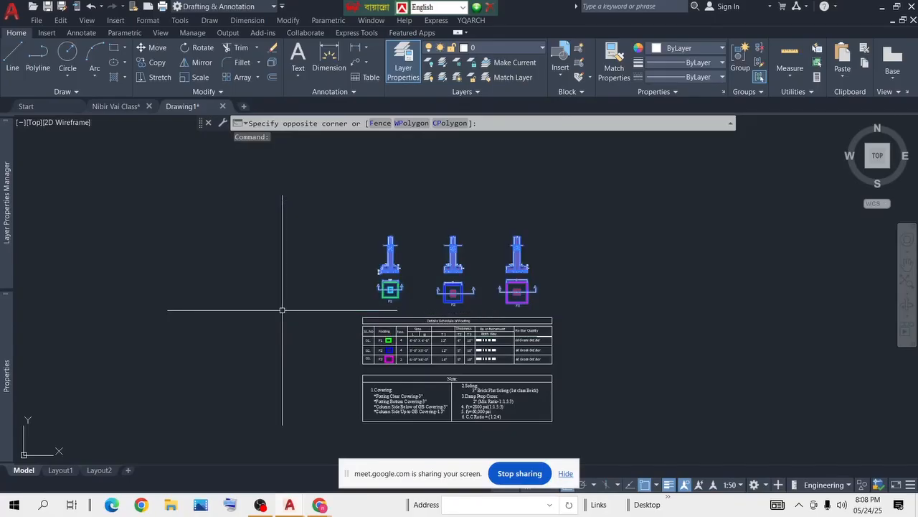
{"action": "key", "text": "ctrl+c"}
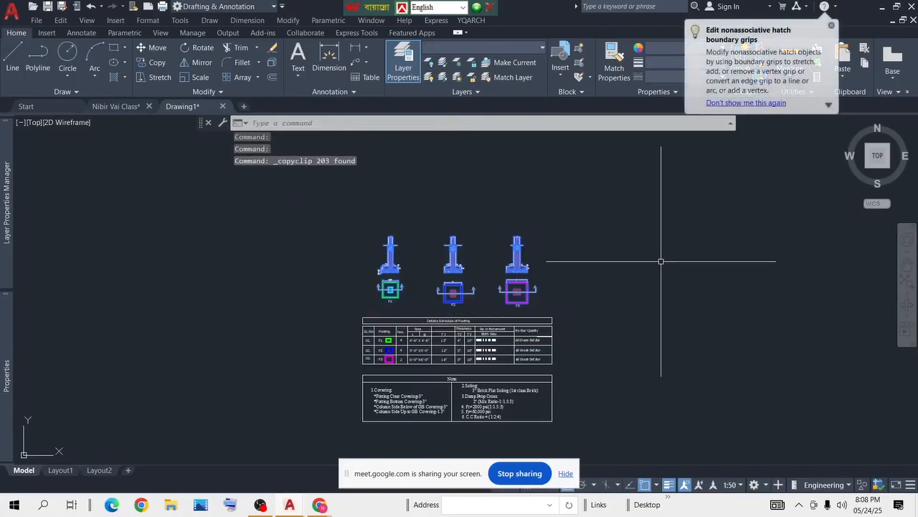
{"action": "key", "text": "ctrl+Tab"}
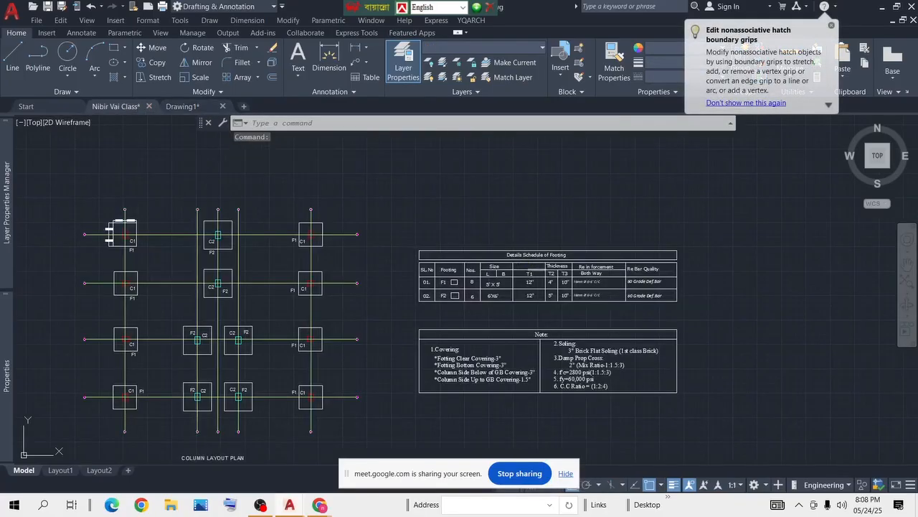
{"action": "key", "text": "ctrl+v"}
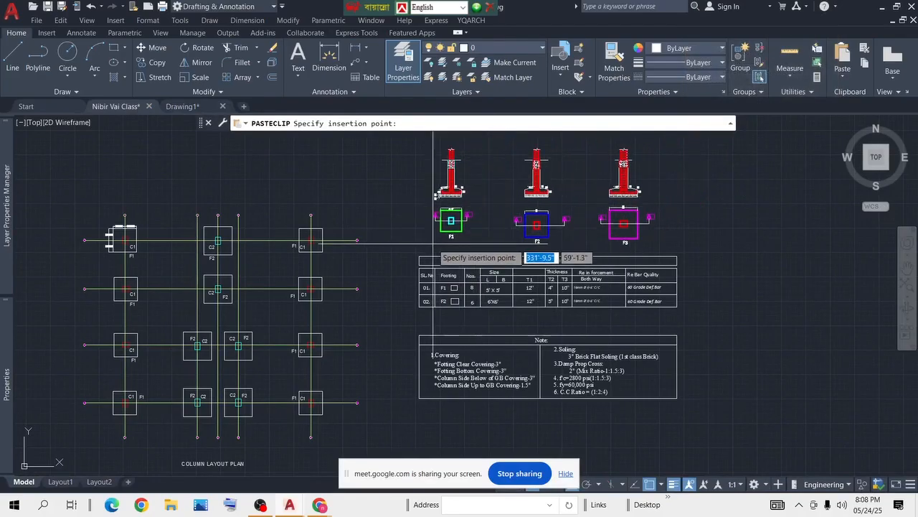
{"action": "left_click", "coordinate": [463, 192]}
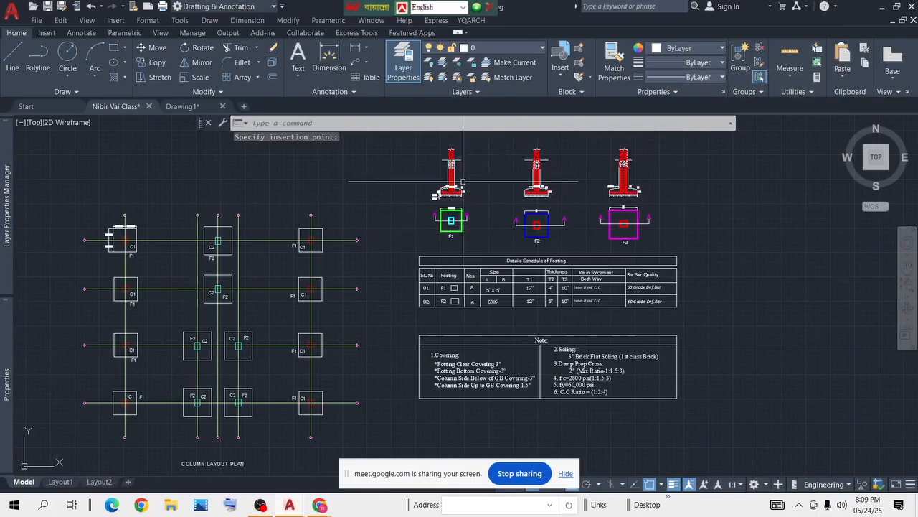
Step: Compare the pasted F1 footing section with the schedule, examining where thicknesses T1, T2 and T3 apply
{"action": "scroll", "coordinate": [480, 231], "scroll_direction": "up", "scroll_amount": 3}
{"action": "scroll", "coordinate": [463, 242], "scroll_direction": "down", "scroll_amount": 5}
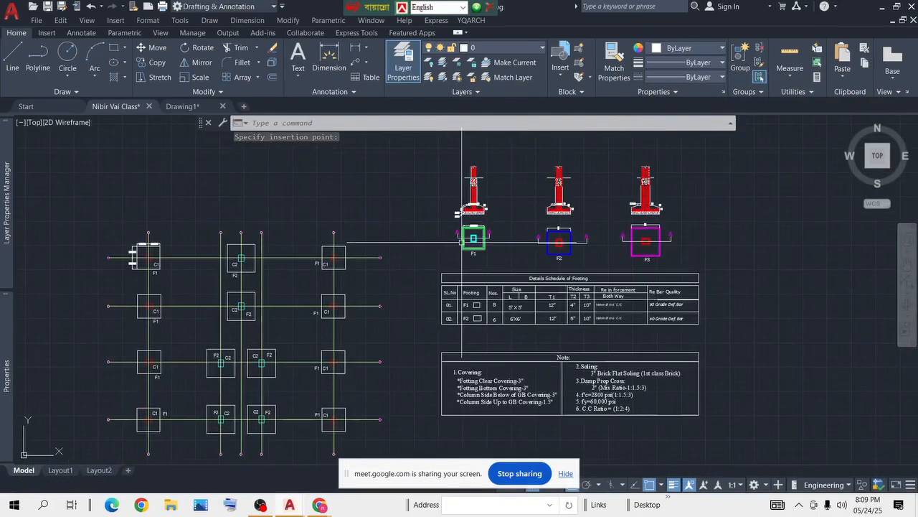
{"action": "scroll", "coordinate": [463, 242], "scroll_direction": "up", "scroll_amount": 5}
{"action": "scroll", "coordinate": [601, 286], "scroll_direction": "down", "scroll_amount": 5}
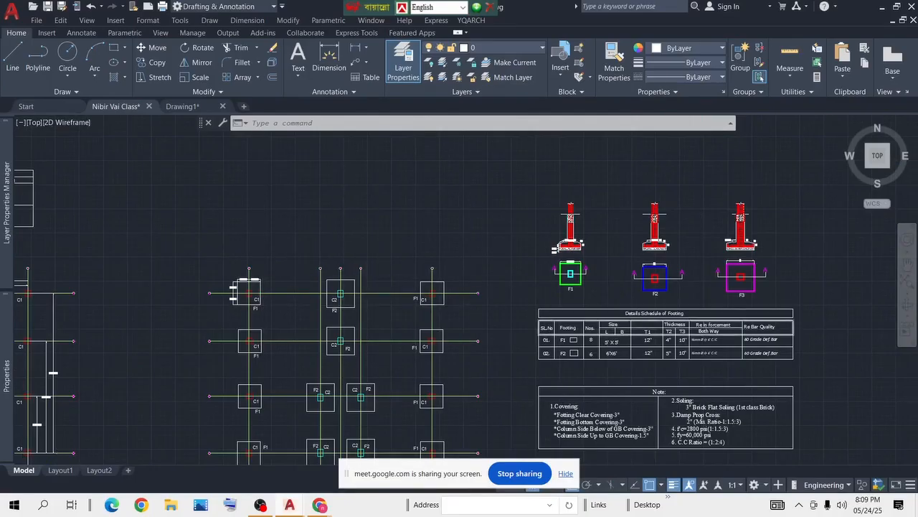
{"action": "scroll", "coordinate": [703, 328], "scroll_direction": "up", "scroll_amount": 4}
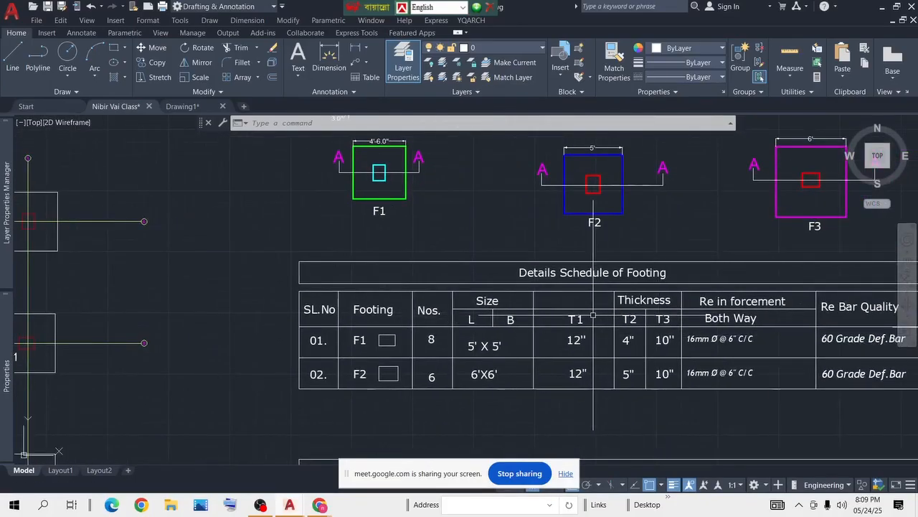
{"action": "middle_click_drag", "start_coordinate": [429, 194], "coordinate": [461, 299]}
{"action": "scroll", "coordinate": [445, 208], "scroll_direction": "up", "scroll_amount": 2}
{"action": "scroll", "coordinate": [440, 215], "scroll_direction": "up", "scroll_amount": 4}
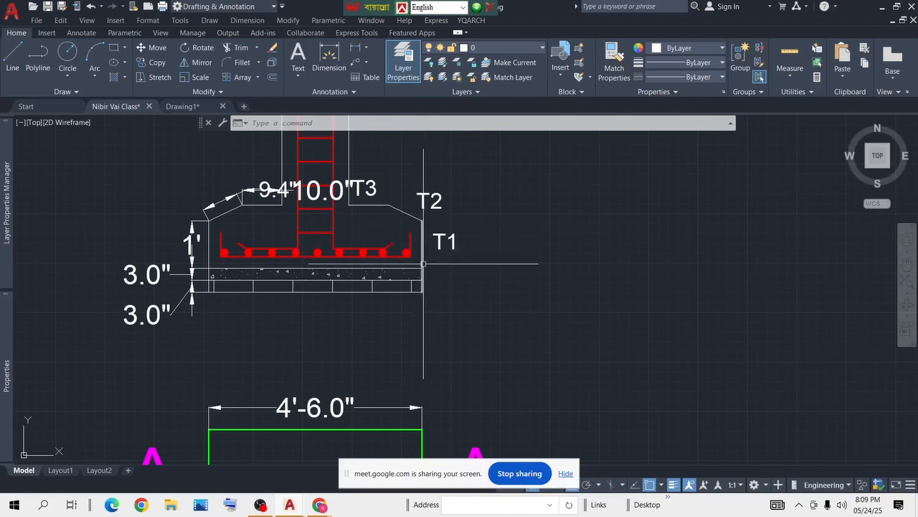
{"action": "scroll", "coordinate": [423, 263], "scroll_direction": "down", "scroll_amount": 3}
{"action": "scroll", "coordinate": [435, 320], "scroll_direction": "up", "scroll_amount": 1}
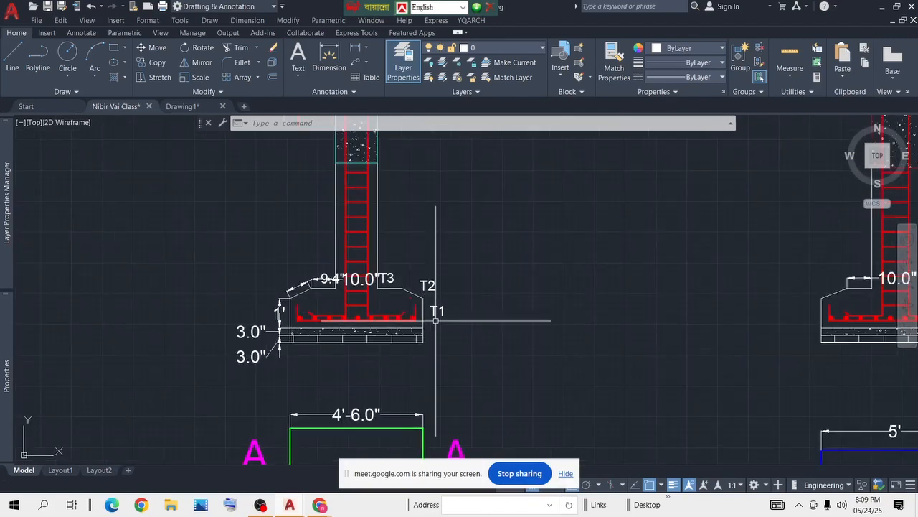
{"action": "scroll", "coordinate": [426, 292], "scroll_direction": "up", "scroll_amount": 3}
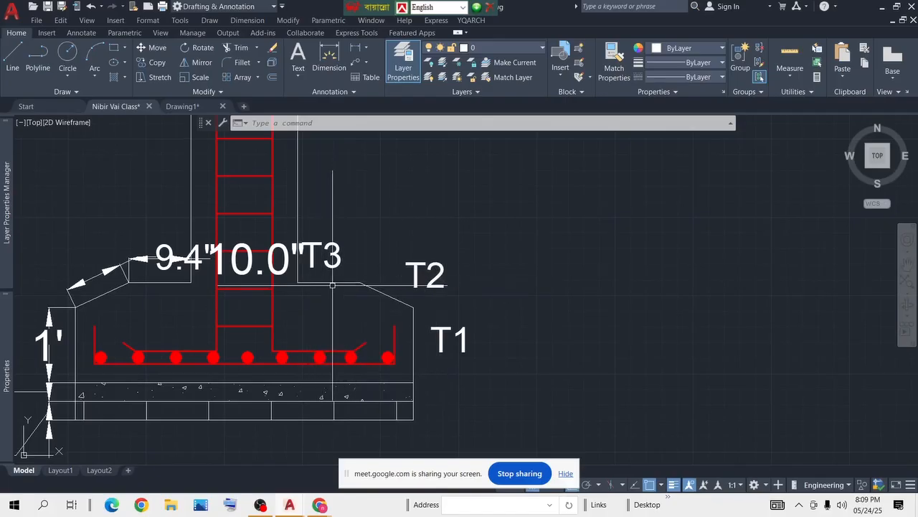
{"action": "scroll", "coordinate": [338, 285], "scroll_direction": "down", "scroll_amount": 5}
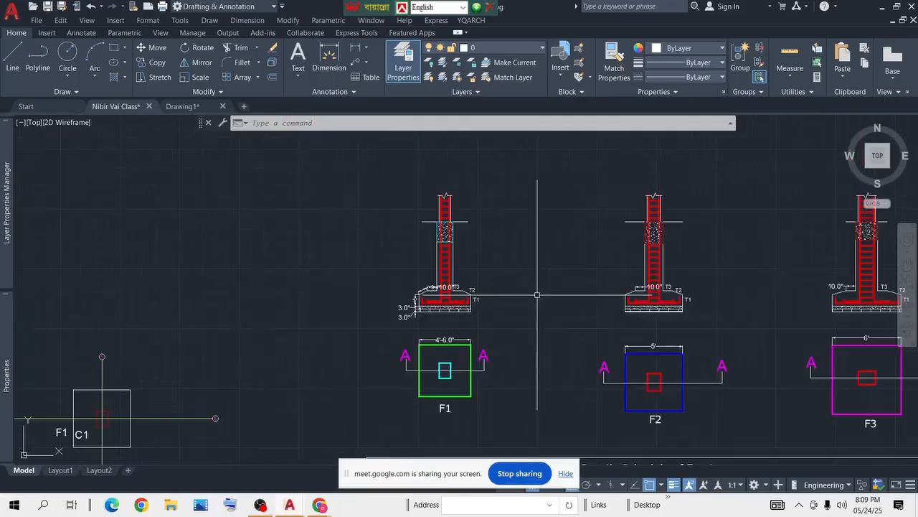
Step: Examine the footing schedule's thickness and both-way reinforcement entries for F1 and F2, including bar diameter and spacing
{"action": "middle_click_drag", "start_coordinate": [547, 296], "coordinate": [420, 265]}
{"action": "scroll", "coordinate": [515, 290], "scroll_direction": "down", "scroll_amount": 5}
{"action": "scroll", "coordinate": [475, 340], "scroll_direction": "up", "scroll_amount": 7}
{"action": "middle_click_drag", "start_coordinate": [472, 353], "coordinate": [481, 275]}
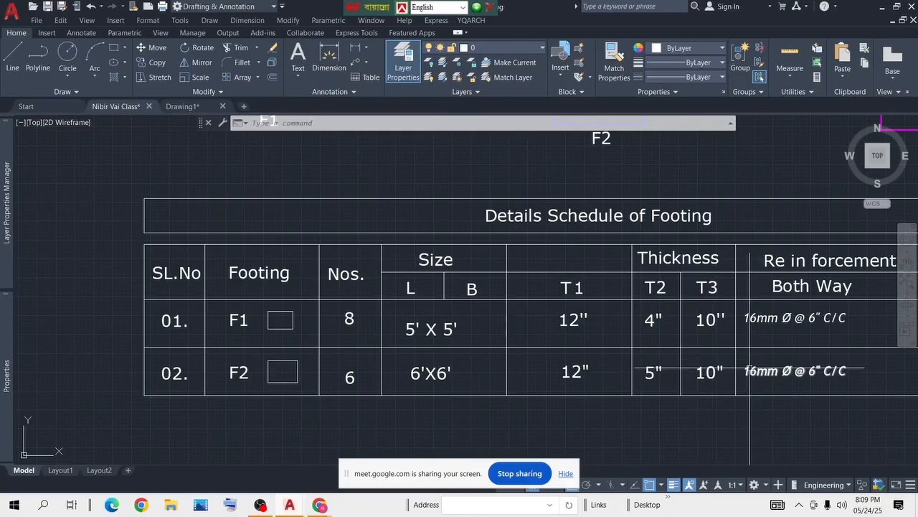
{"action": "mouse_move", "coordinate": [760, 368]}
{"action": "middle_mouse_down"}
{"action": "mouse_move", "coordinate": [559, 368]}
{"action": "mouse_move", "coordinate": [511, 359]}
{"action": "middle_mouse_up"}
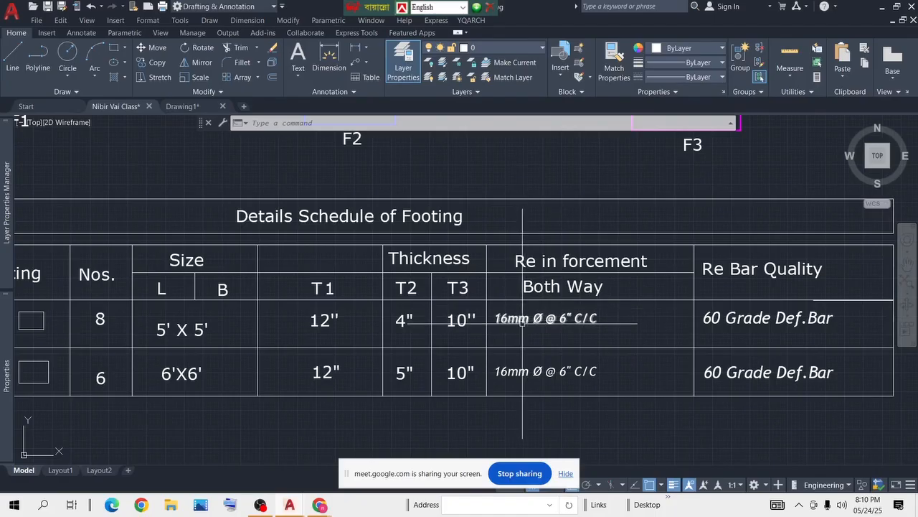
{"action": "scroll", "coordinate": [496, 327], "scroll_direction": "up", "scroll_amount": 4}
{"action": "scroll", "coordinate": [490, 313], "scroll_direction": "down", "scroll_amount": 4}
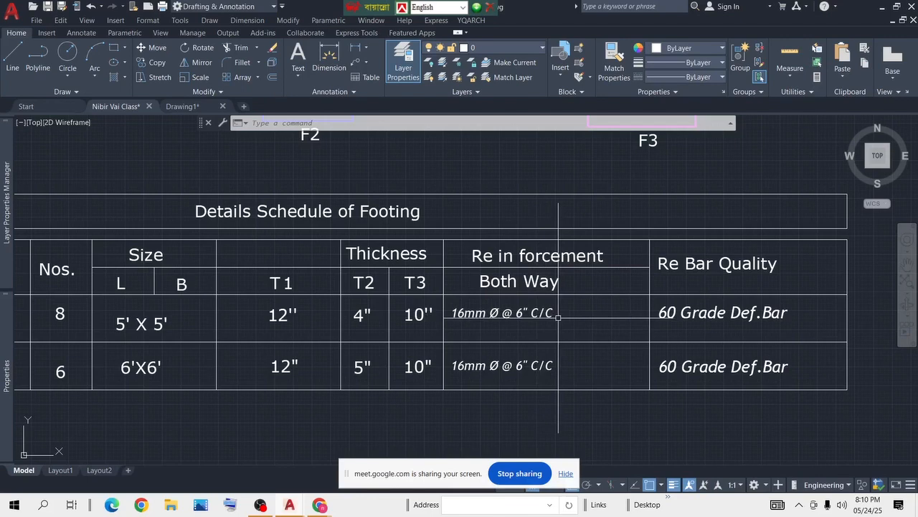
{"action": "scroll", "coordinate": [555, 317], "scroll_direction": "up", "scroll_amount": 2}
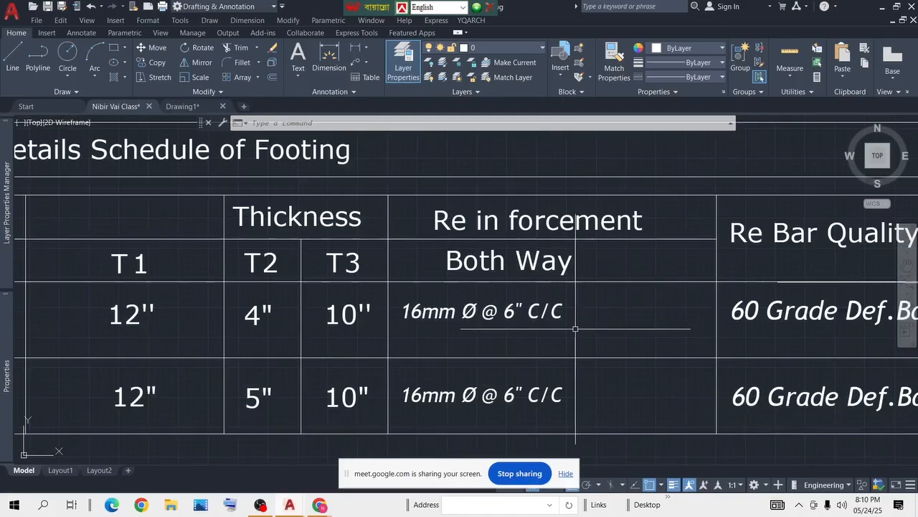
{"action": "scroll", "coordinate": [575, 329], "scroll_direction": "down", "scroll_amount": 8}
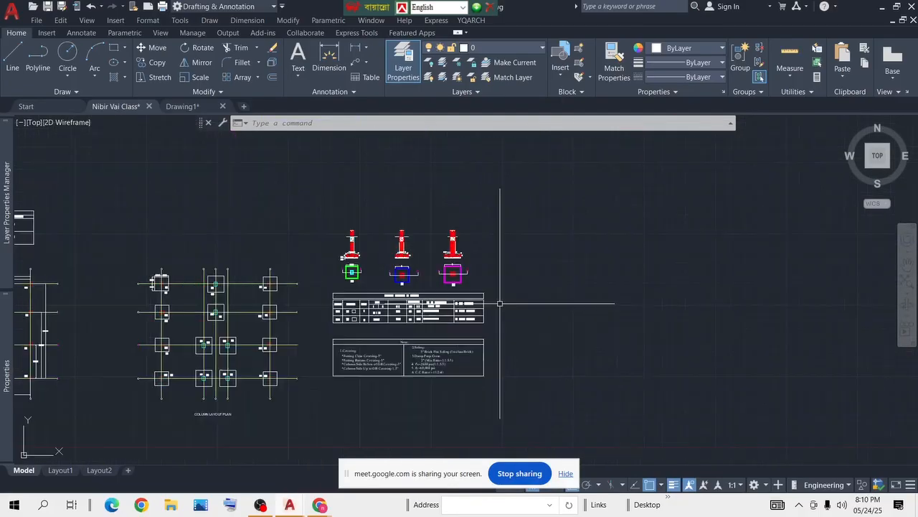
Step: Draw a vertical line in the empty space beside the footing details to represent a reinforcement bar
{"action": "left_click", "coordinate": [13, 59]}
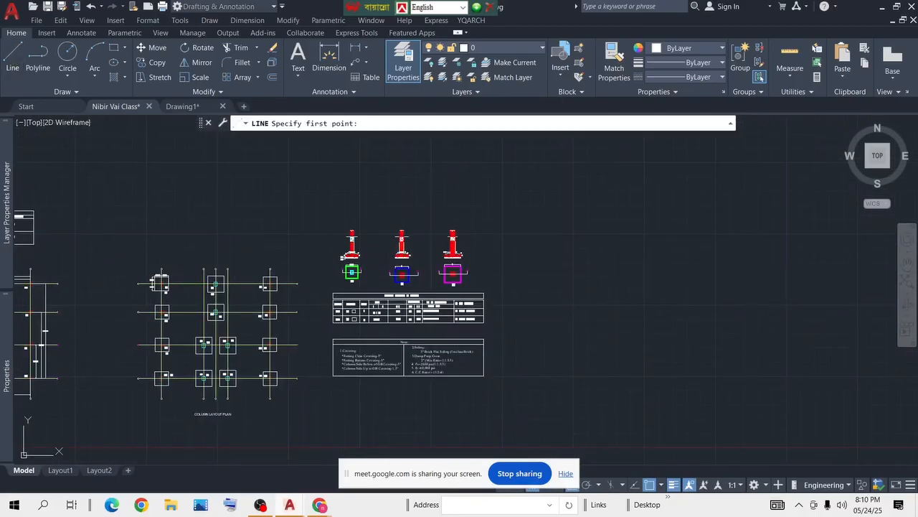
{"action": "left_click", "coordinate": [754, 276]}
{"action": "left_click", "coordinate": [755, 383]}
{"action": "key", "text": "Return"}
{"action": "middle_click_drag", "start_coordinate": [797, 310], "coordinate": [603, 303]}
{"action": "scroll", "coordinate": [603, 302], "scroll_direction": "up", "scroll_amount": 3}
Step: Offset the vertical line four times at 6" spacing to form five parallel bars
{"action": "left_click", "coordinate": [616, 271]}
{"action": "left_click", "coordinate": [438, 356]}
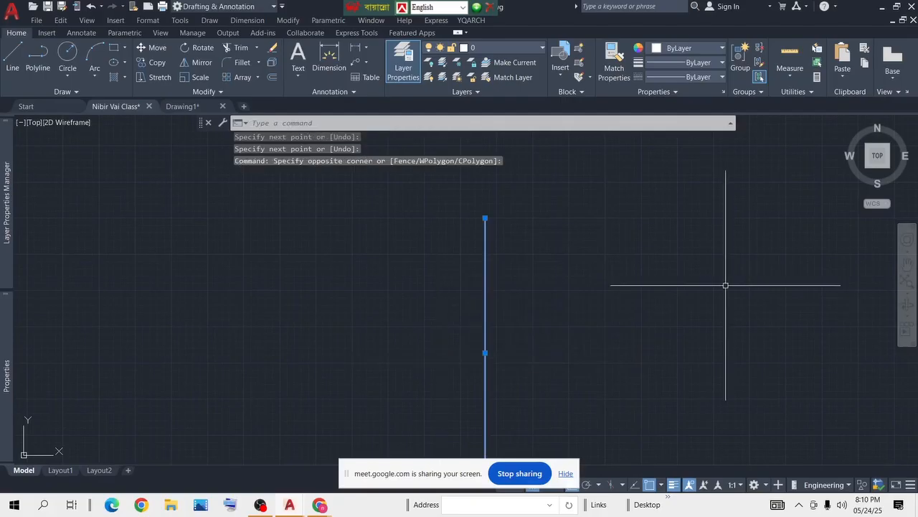
{"action": "type", "text": "o"}
{"action": "key", "text": "Return"}
{"action": "type", "text": "6"}
{"action": "key", "text": "Return"}
{"action": "left_click", "coordinate": [607, 298]}
{"action": "scroll", "coordinate": [490, 312], "scroll_direction": "up", "scroll_amount": 5}
{"action": "left_click", "coordinate": [555, 314]}
{"action": "left_click", "coordinate": [664, 314]}
{"action": "left_click", "coordinate": [577, 312]}
{"action": "left_click", "coordinate": [613, 313]}
{"action": "left_click", "coordinate": [600, 312]}
{"action": "left_click", "coordinate": [796, 312]}
{"action": "key", "text": "Return"}
{"action": "left_click", "coordinate": [13, 66]}
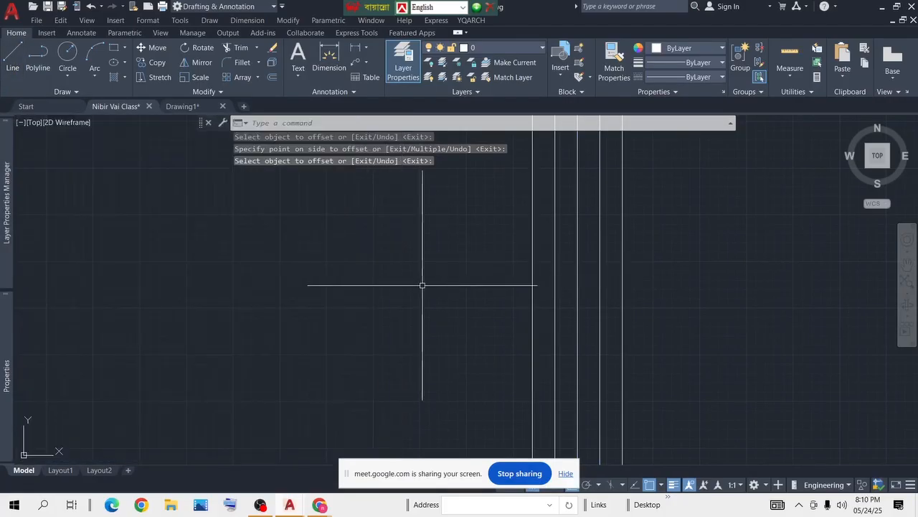
{"action": "left_click", "coordinate": [423, 284]}
{"action": "left_click", "coordinate": [407, 309]}
{"action": "key", "text": "Return"}
{"action": "left_click", "coordinate": [389, 293]}
{"action": "key", "text": "Escape"}
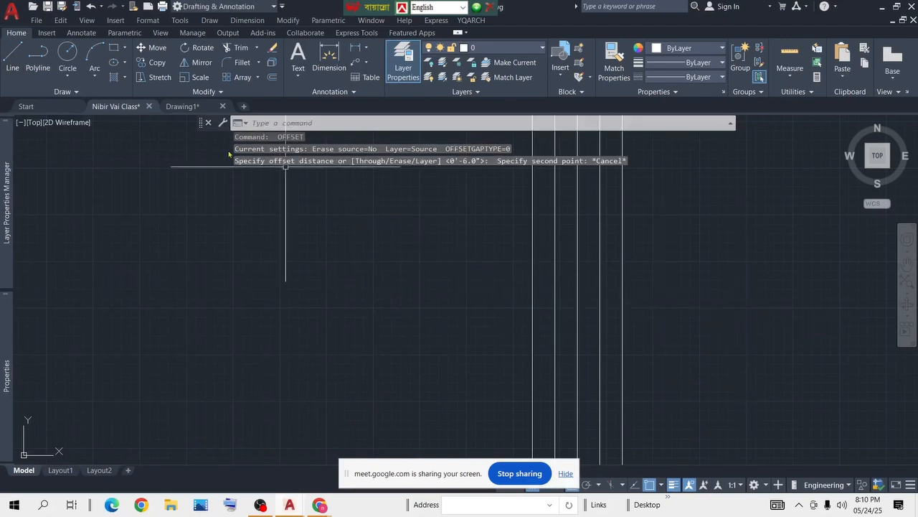
Step: Draw a horizontal line across the five vertical bars
{"action": "left_click", "coordinate": [13, 57]}
{"action": "left_click", "coordinate": [436, 283]}
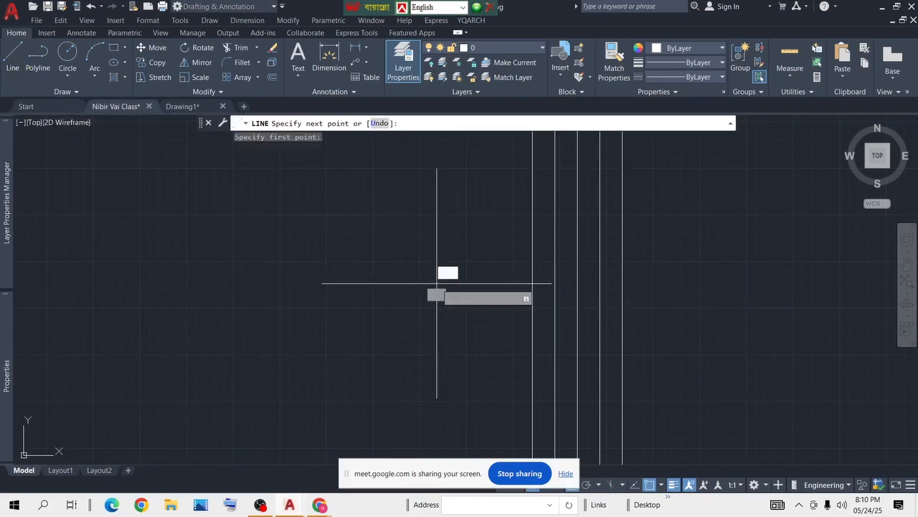
{"action": "left_click", "coordinate": [724, 276]}
{"action": "key", "text": "Return"}
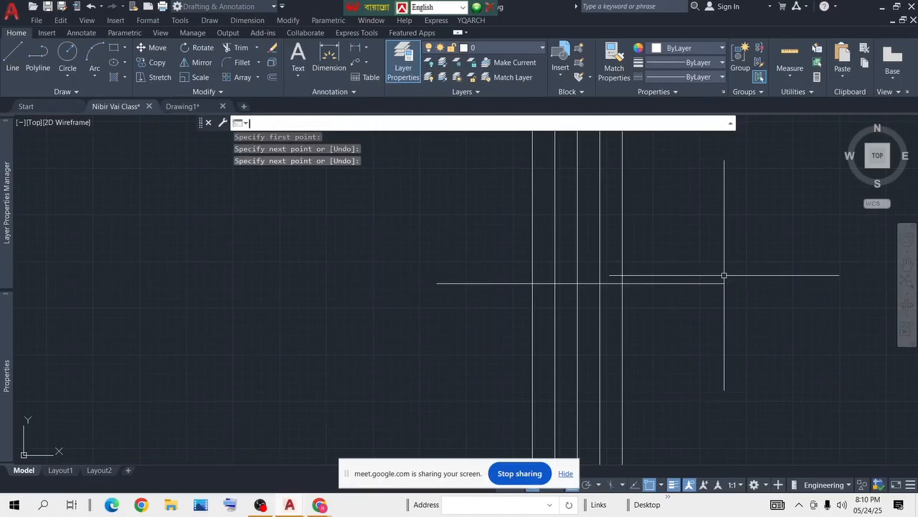
Step: Offset the horizontal line upward five times at 6" spacing to form a two-way bar grid
{"action": "key", "text": "Return"}
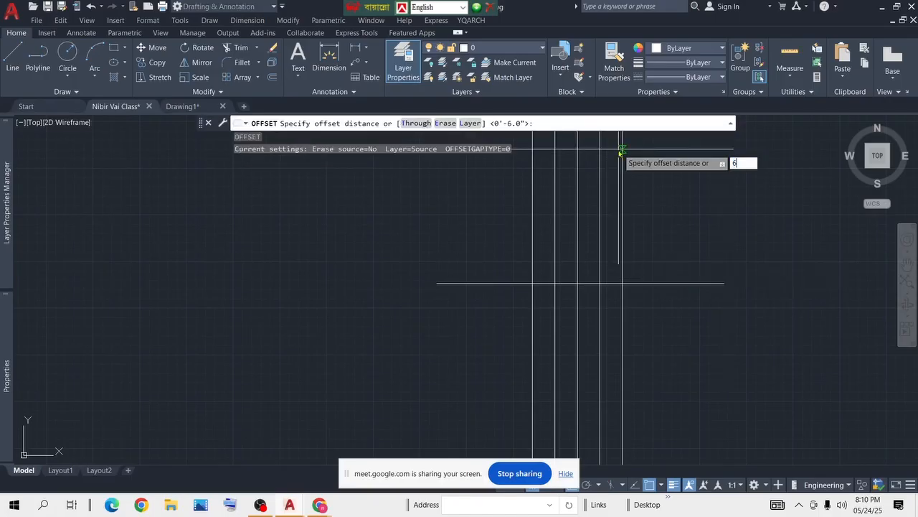
{"action": "type", "text": "6"}
{"action": "key", "text": "Return"}
{"action": "left_click", "coordinate": [641, 281]}
{"action": "left_click", "coordinate": [644, 247]}
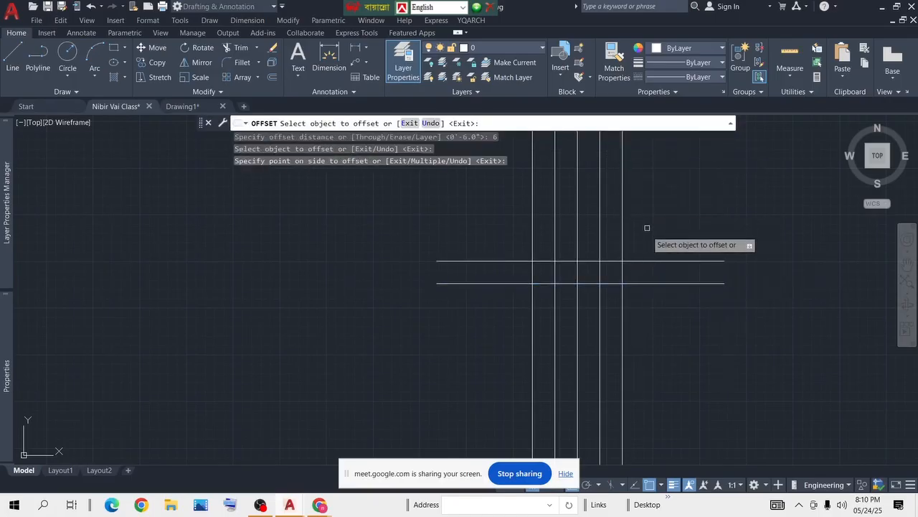
{"action": "left_click", "coordinate": [645, 260]}
{"action": "left_click", "coordinate": [646, 240]}
{"action": "left_click", "coordinate": [648, 238]}
{"action": "left_click", "coordinate": [653, 209]}
{"action": "left_click", "coordinate": [651, 215]}
{"action": "left_click", "coordinate": [653, 161]}
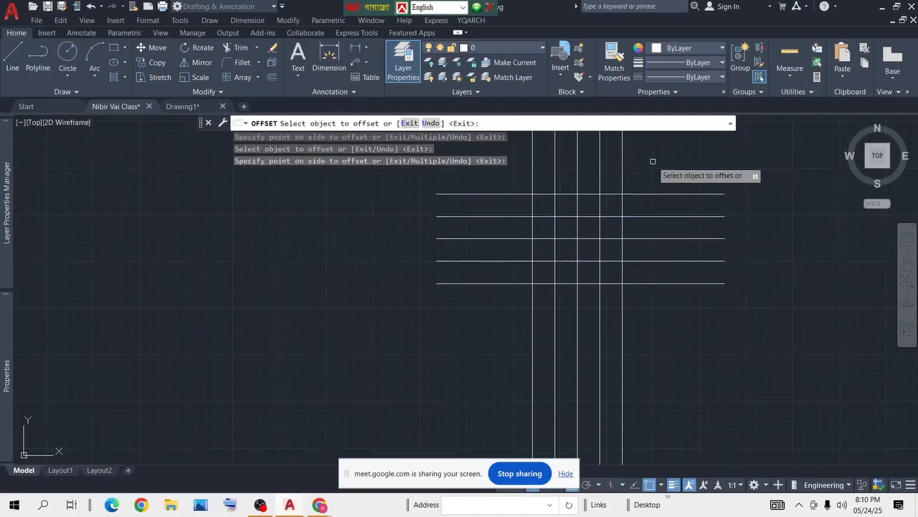
{"action": "left_click", "coordinate": [649, 194]}
{"action": "left_click", "coordinate": [667, 177]}
{"action": "scroll", "coordinate": [655, 248], "scroll_direction": "down", "scroll_amount": 5}
{"action": "key", "text": "Return"}
Step: Inspect the two-way bar grid's spacing and erase all of its horizontal and vertical lines
{"action": "scroll", "coordinate": [655, 265], "scroll_direction": "up", "scroll_amount": 12}
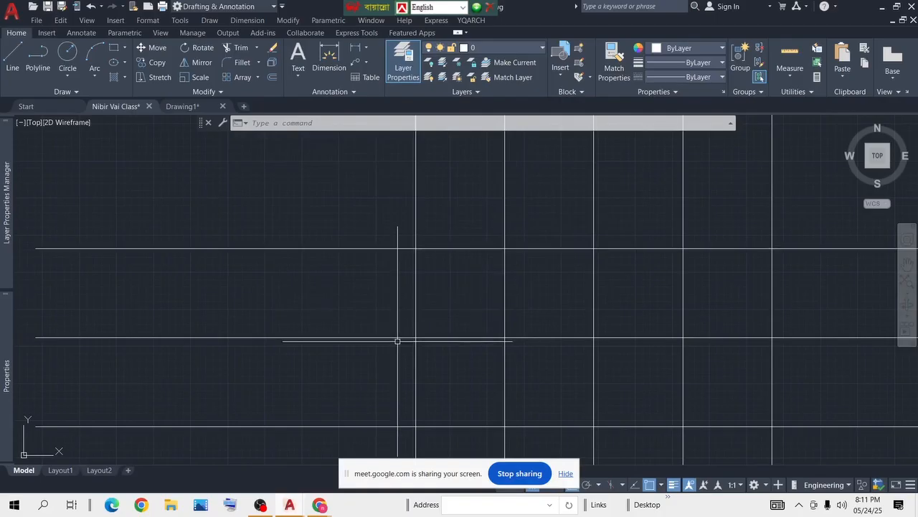
{"action": "scroll", "coordinate": [502, 302], "scroll_direction": "down", "scroll_amount": 5}
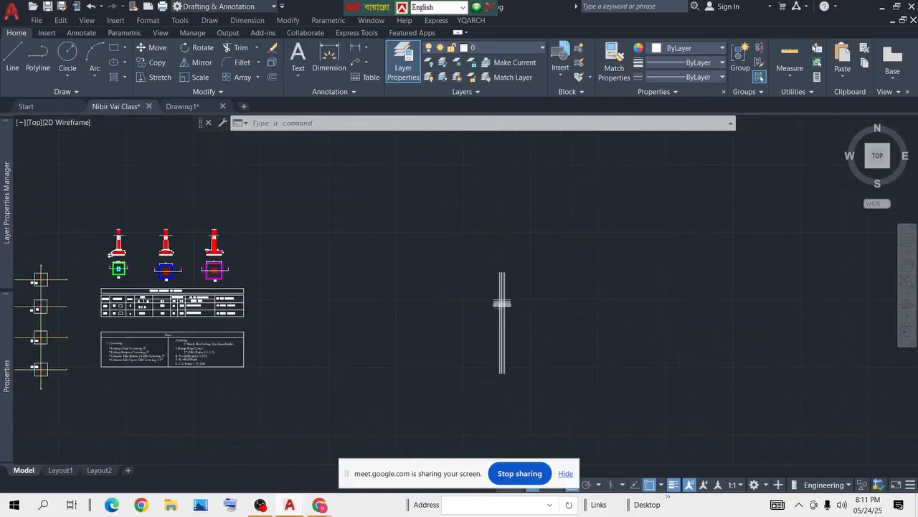
{"action": "scroll", "coordinate": [502, 303], "scroll_direction": "up", "scroll_amount": 5}
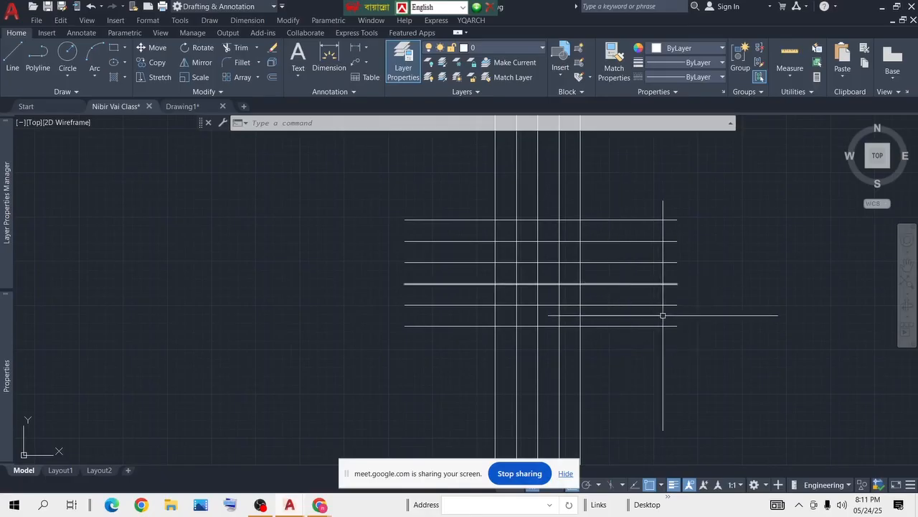
{"action": "scroll", "coordinate": [631, 302], "scroll_direction": "down", "scroll_amount": 8}
{"action": "scroll", "coordinate": [630, 294], "scroll_direction": "up", "scroll_amount": 4}
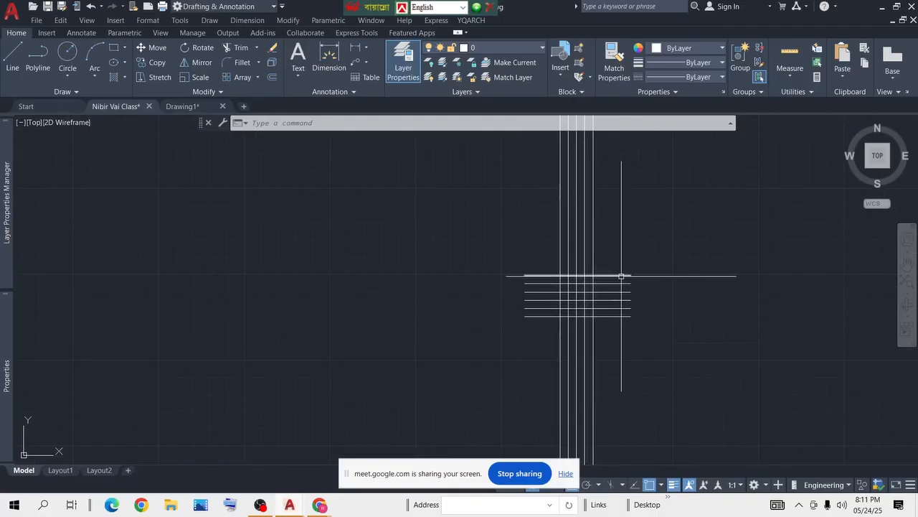
{"action": "scroll", "coordinate": [578, 295], "scroll_direction": "up", "scroll_amount": 2}
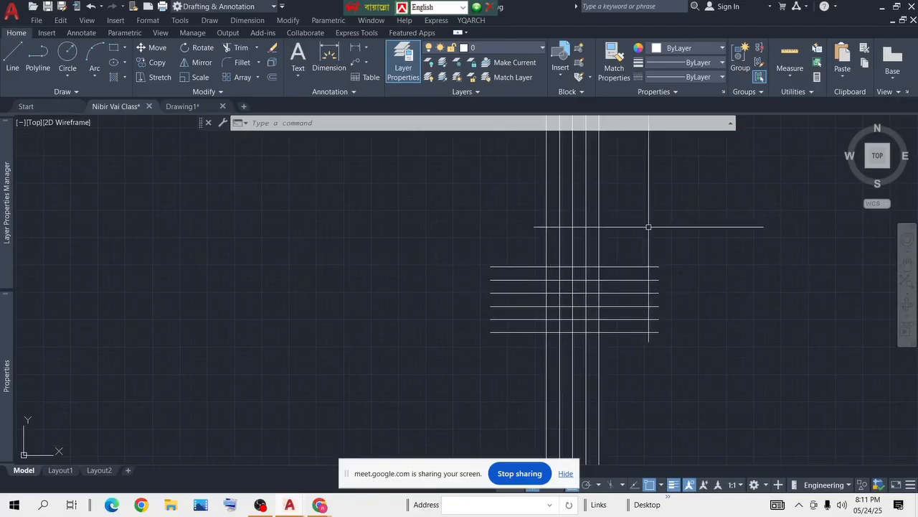
{"action": "left_click", "coordinate": [685, 221]}
{"action": "left_click", "coordinate": [374, 371]}
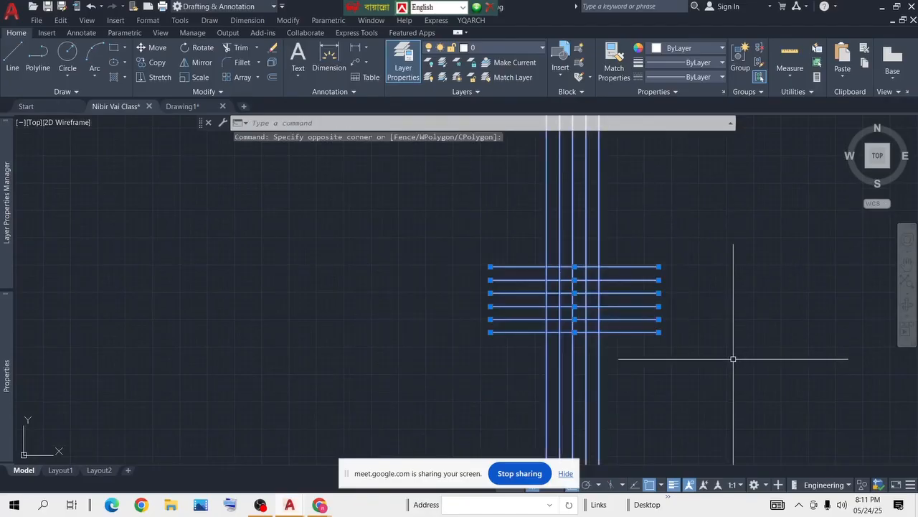
{"action": "key", "text": "Delete"}
{"action": "scroll", "coordinate": [574, 281], "scroll_direction": "down", "scroll_amount": 4}
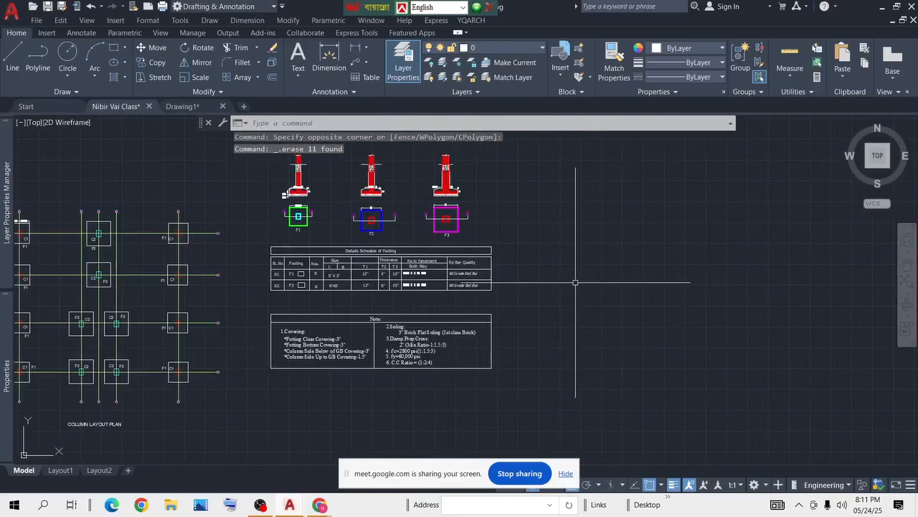
Step: Review the footing schedule's sizes, thicknesses, both-way reinforcement and bar quality for footings F1 and F2
{"action": "scroll", "coordinate": [325, 264], "scroll_direction": "up", "scroll_amount": 4}
{"action": "scroll", "coordinate": [742, 315], "scroll_direction": "up", "scroll_amount": 1}
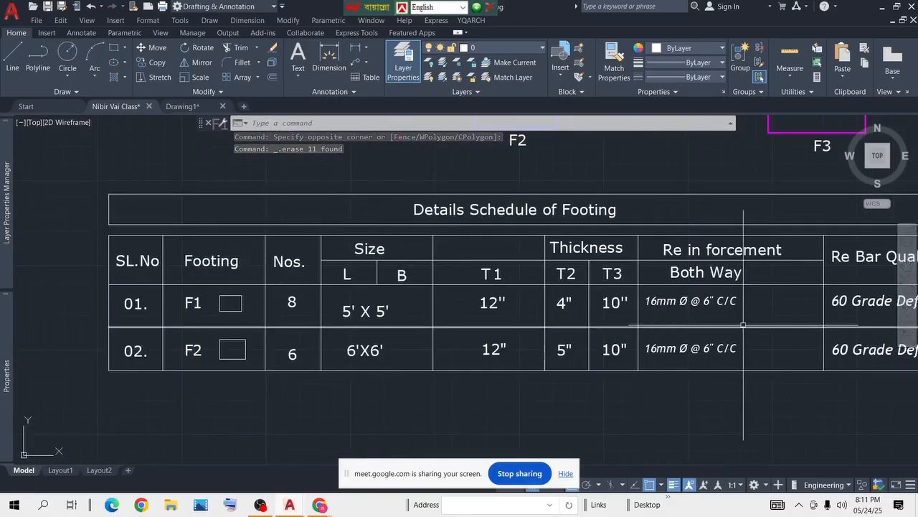
{"action": "scroll", "coordinate": [631, 308], "scroll_direction": "up", "scroll_amount": 1}
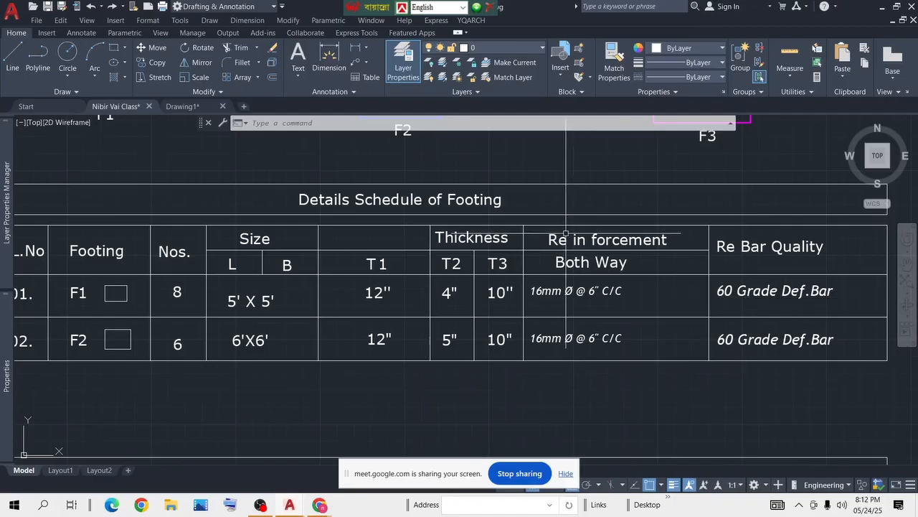
{"action": "scroll", "coordinate": [523, 269], "scroll_direction": "down", "scroll_amount": 5}
{"action": "scroll", "coordinate": [468, 262], "scroll_direction": "up", "scroll_amount": 5}
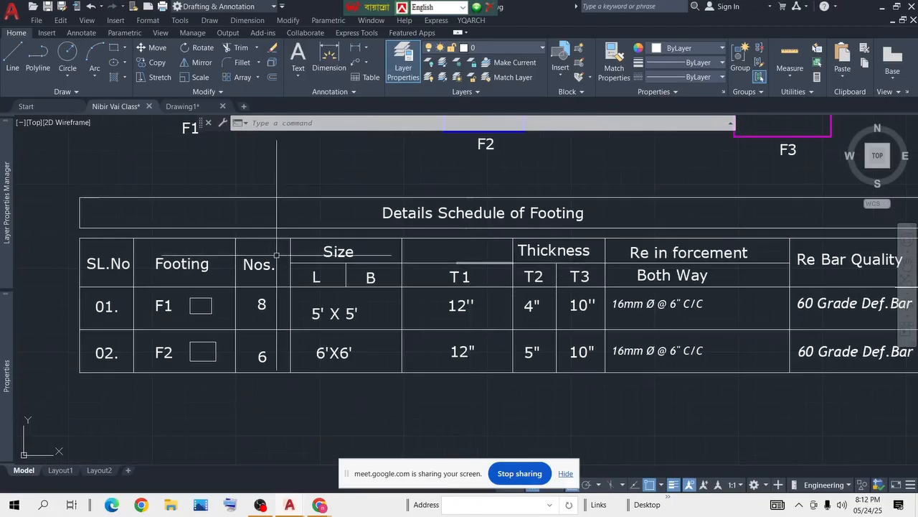
{"action": "scroll", "coordinate": [602, 252], "scroll_direction": "down", "scroll_amount": 5}
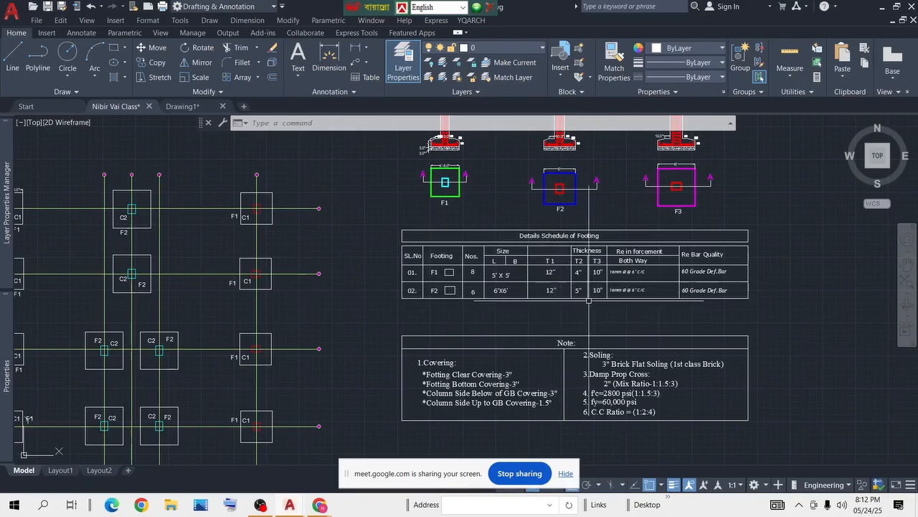
{"action": "scroll", "coordinate": [563, 262], "scroll_direction": "up", "scroll_amount": 2}
{"action": "middle_click_drag", "start_coordinate": [604, 278], "coordinate": [535, 278]}
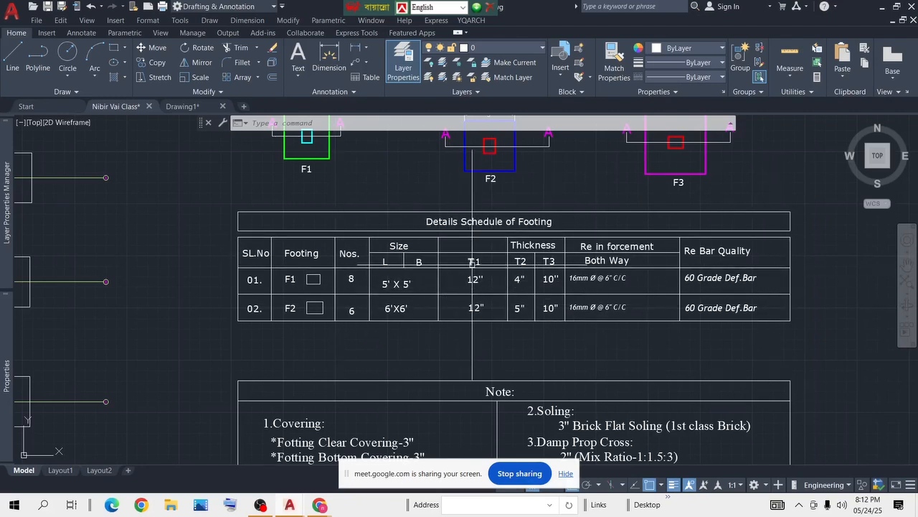
{"action": "scroll", "coordinate": [508, 257], "scroll_direction": "down", "scroll_amount": 4}
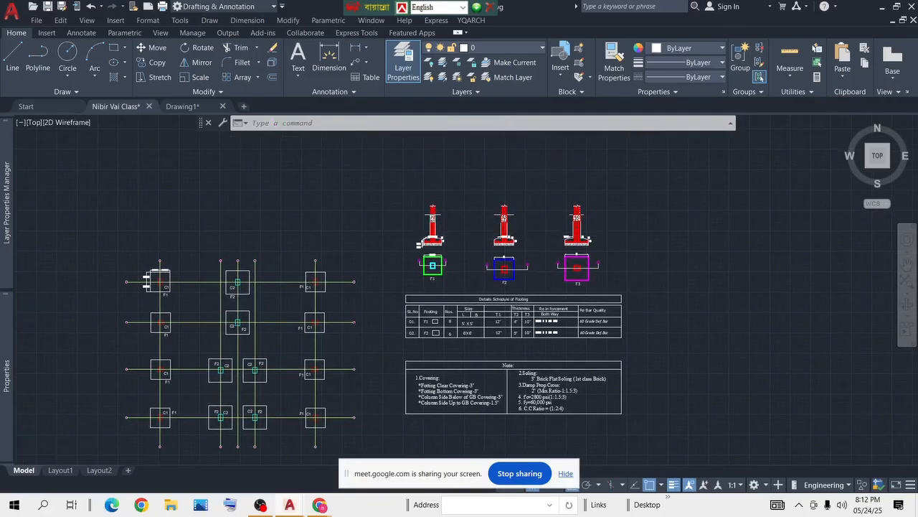
Step: Examine the footing section's T1, T2 and T3 thickness labels and compare the F1 section with its plan detail
{"action": "scroll", "coordinate": [507, 255], "scroll_direction": "up", "scroll_amount": 9}
{"action": "middle_click_drag", "start_coordinate": [515, 295], "coordinate": [544, 206]}
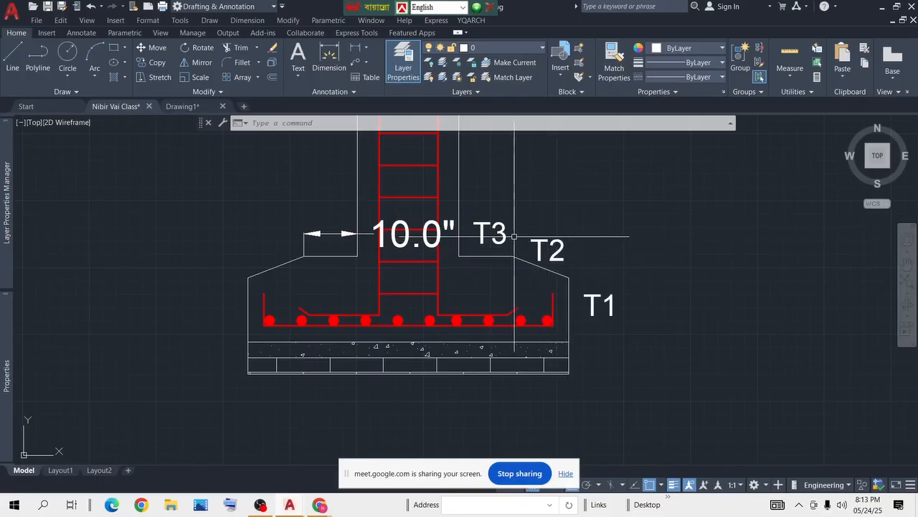
{"action": "scroll", "coordinate": [514, 235], "scroll_direction": "down", "scroll_amount": 6}
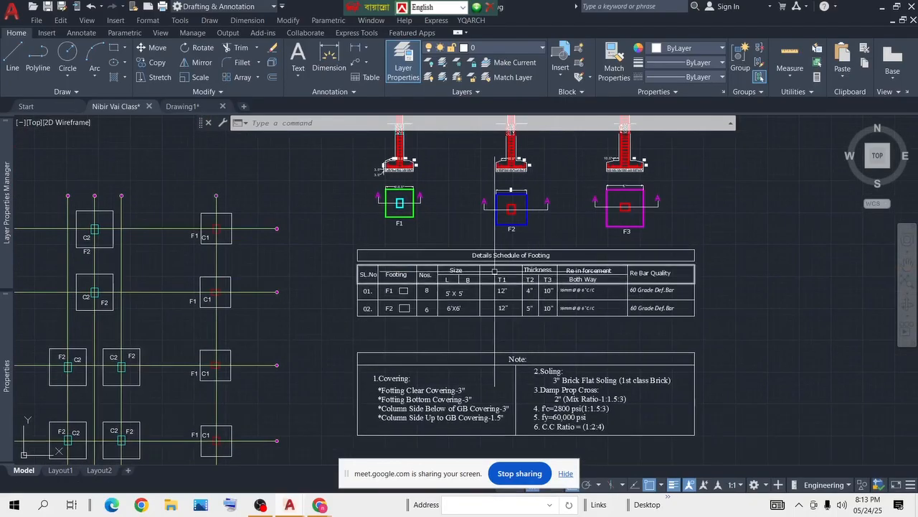
{"action": "scroll", "coordinate": [391, 188], "scroll_direction": "up", "scroll_amount": 6}
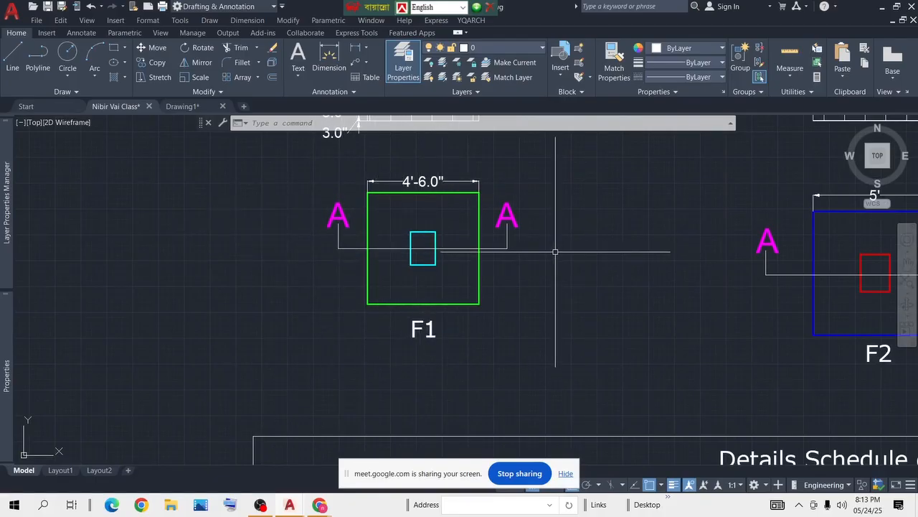
{"action": "scroll", "coordinate": [495, 250], "scroll_direction": "down", "scroll_amount": 4}
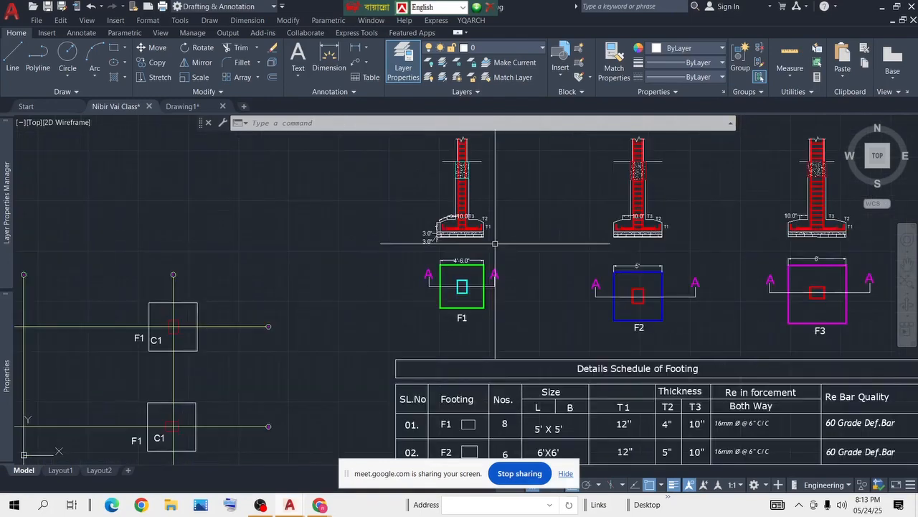
{"action": "middle_click_drag", "start_coordinate": [494, 244], "coordinate": [495, 305]}
{"action": "scroll", "coordinate": [502, 230], "scroll_direction": "up", "scroll_amount": 5}
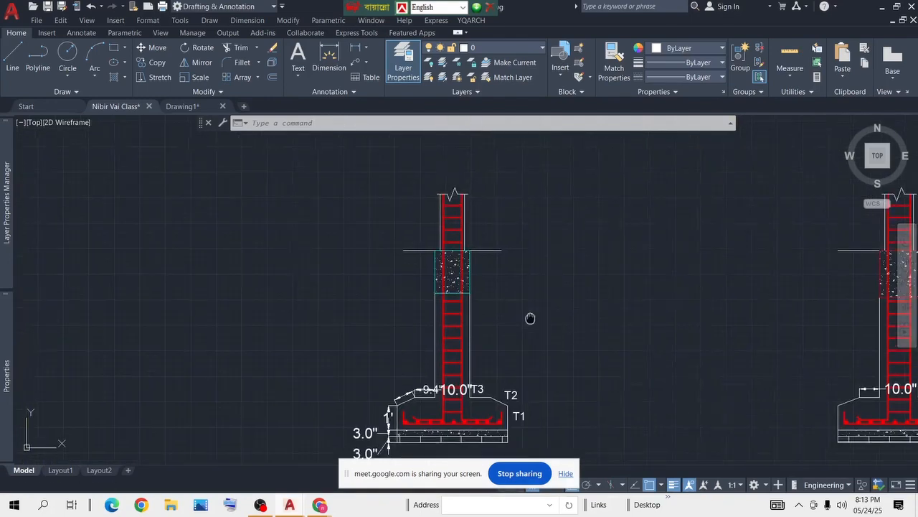
{"action": "scroll", "coordinate": [530, 315], "scroll_direction": "down", "scroll_amount": 1}
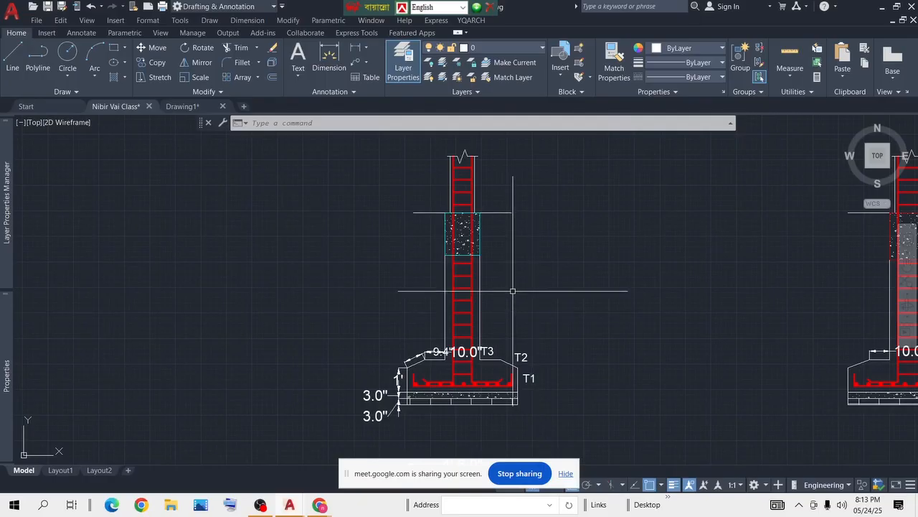
{"action": "scroll", "coordinate": [559, 315], "scroll_direction": "down", "scroll_amount": 3}
{"action": "scroll", "coordinate": [524, 362], "scroll_direction": "up", "scroll_amount": 4}
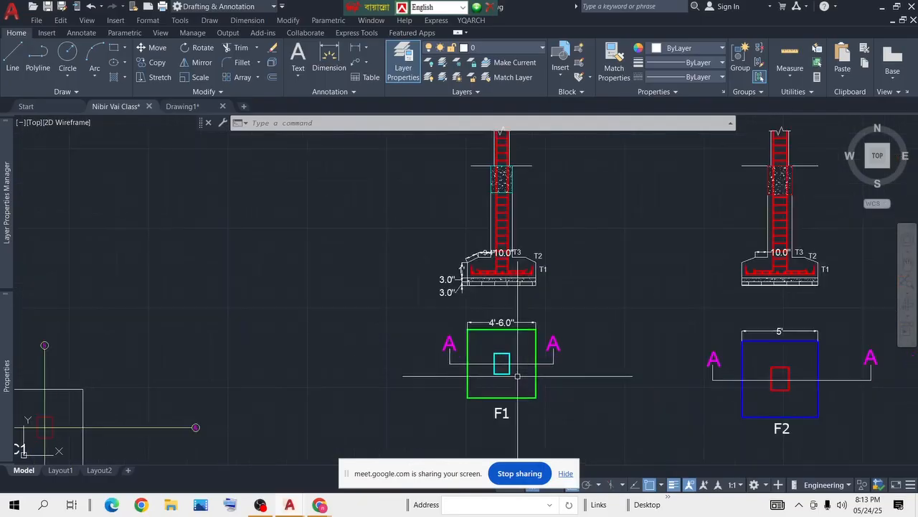
{"action": "middle_click_drag", "start_coordinate": [598, 200], "coordinate": [576, 325]}
{"action": "middle_click_drag", "start_coordinate": [547, 228], "coordinate": [546, 284]}
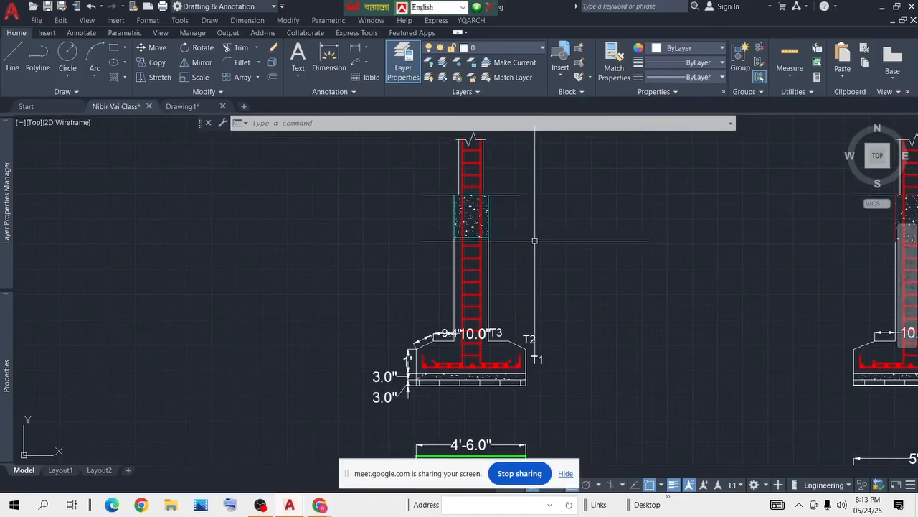
{"action": "scroll", "coordinate": [527, 235], "scroll_direction": "down", "scroll_amount": 3}
{"action": "middle_click_drag", "start_coordinate": [559, 333], "coordinate": [519, 254]}
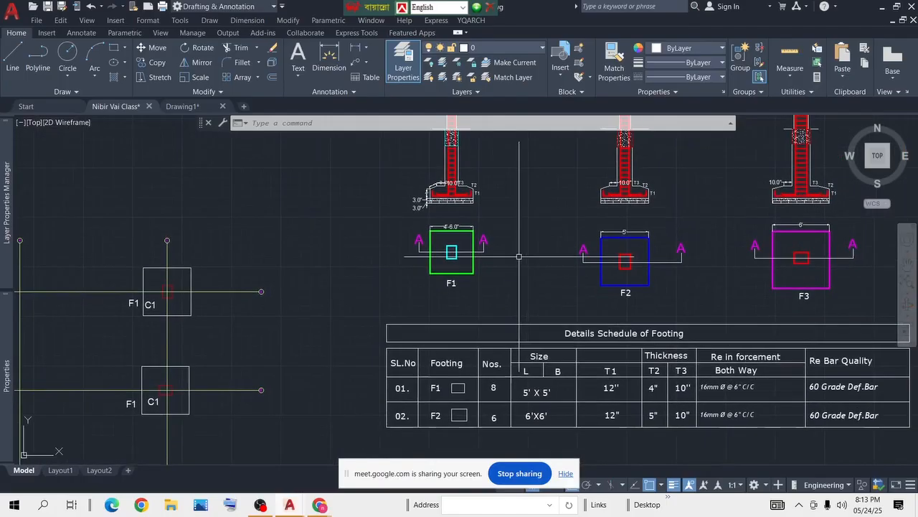
Step: Read the covering notes for footing clear, footing bottom and column sides below and above the grade beam
{"action": "scroll", "coordinate": [518, 254], "scroll_direction": "down", "scroll_amount": 2}
{"action": "middle_click_drag", "start_coordinate": [597, 336], "coordinate": [564, 254]}
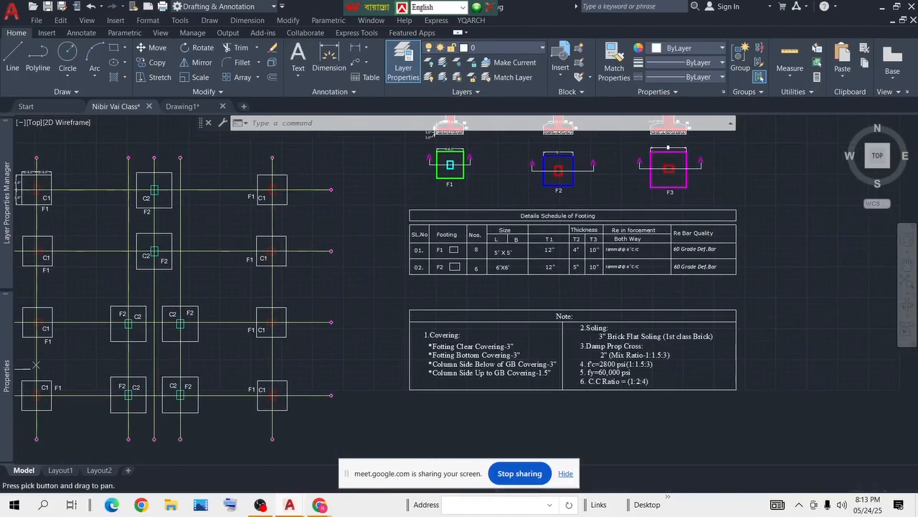
{"action": "scroll", "coordinate": [559, 302], "scroll_direction": "up", "scroll_amount": 4}
{"action": "scroll", "coordinate": [559, 302], "scroll_direction": "down", "scroll_amount": 2}
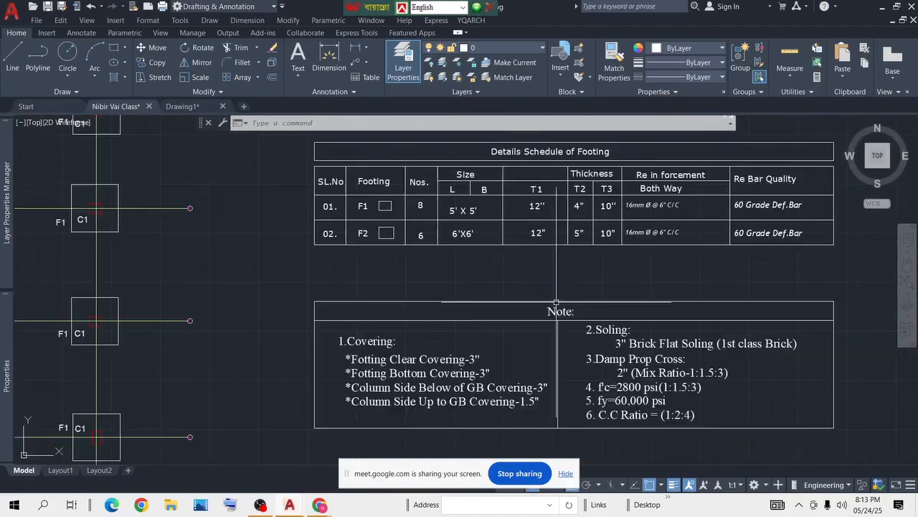
{"action": "middle_click_drag", "start_coordinate": [551, 320], "coordinate": [495, 302]}
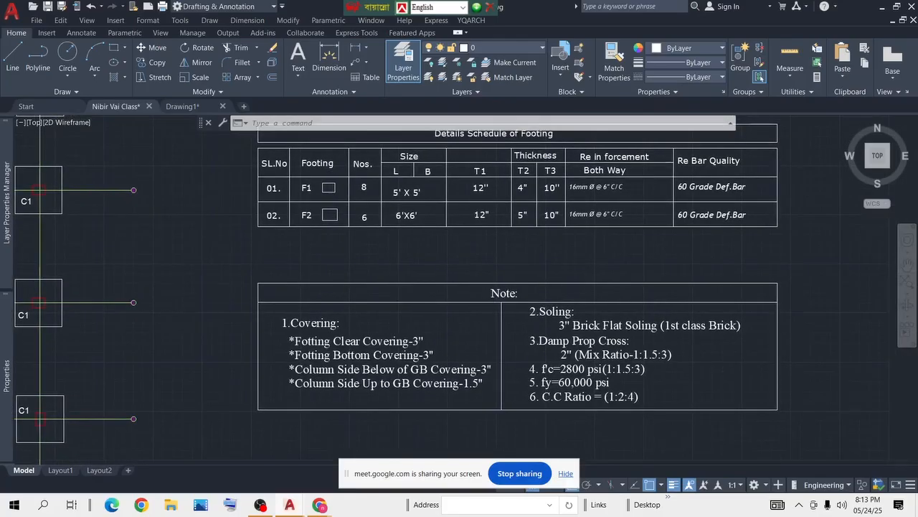
{"action": "scroll", "coordinate": [307, 337], "scroll_direction": "up", "scroll_amount": 4}
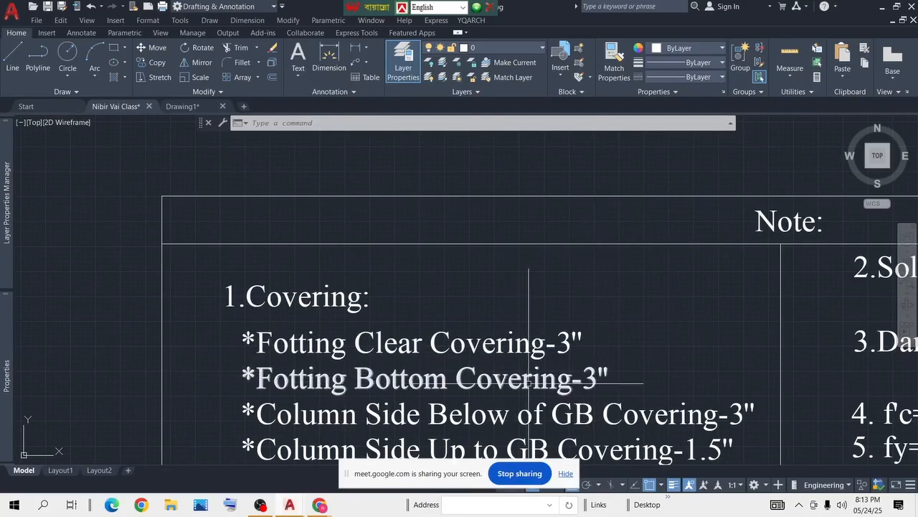
{"action": "scroll", "coordinate": [576, 351], "scroll_direction": "down", "scroll_amount": 2}
{"action": "scroll", "coordinate": [584, 372], "scroll_direction": "up", "scroll_amount": 2}
{"action": "middle_click_drag", "start_coordinate": [617, 371], "coordinate": [582, 344]}
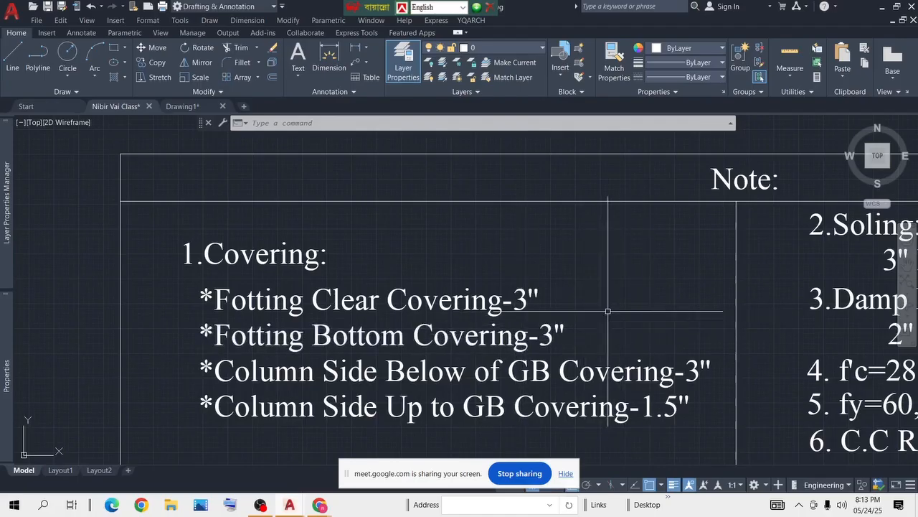
{"action": "scroll", "coordinate": [606, 310], "scroll_direction": "down", "scroll_amount": 2}
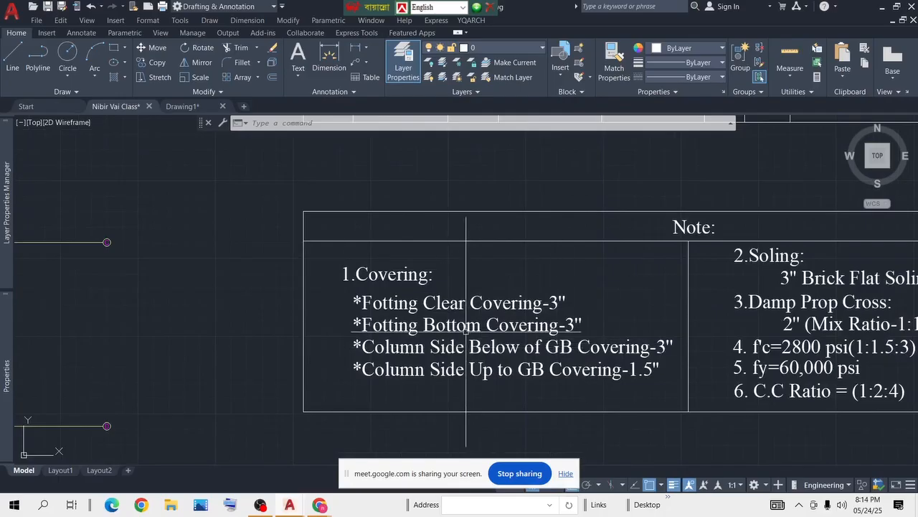
{"action": "scroll", "coordinate": [533, 304], "scroll_direction": "down", "scroll_amount": 2}
{"action": "scroll", "coordinate": [613, 306], "scroll_direction": "up", "scroll_amount": 1}
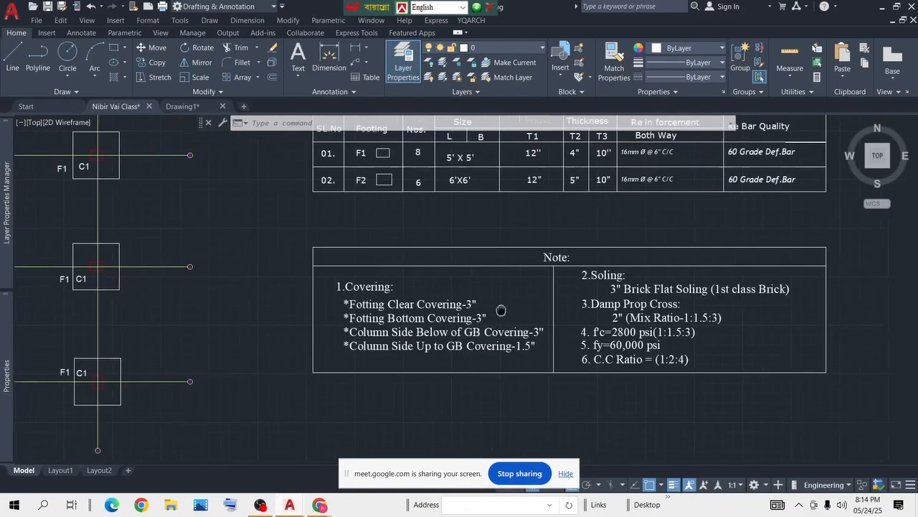
Step: Read the brick flat soling note and the damp proof course thickness and mix ratio in the Note table
{"action": "scroll", "coordinate": [543, 283], "scroll_direction": "up", "scroll_amount": 3}
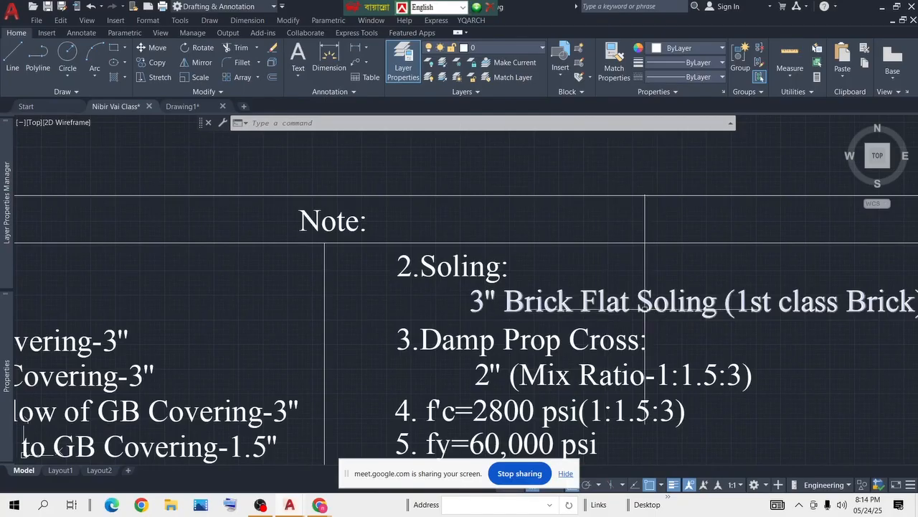
{"action": "scroll", "coordinate": [638, 305], "scroll_direction": "down", "scroll_amount": 2}
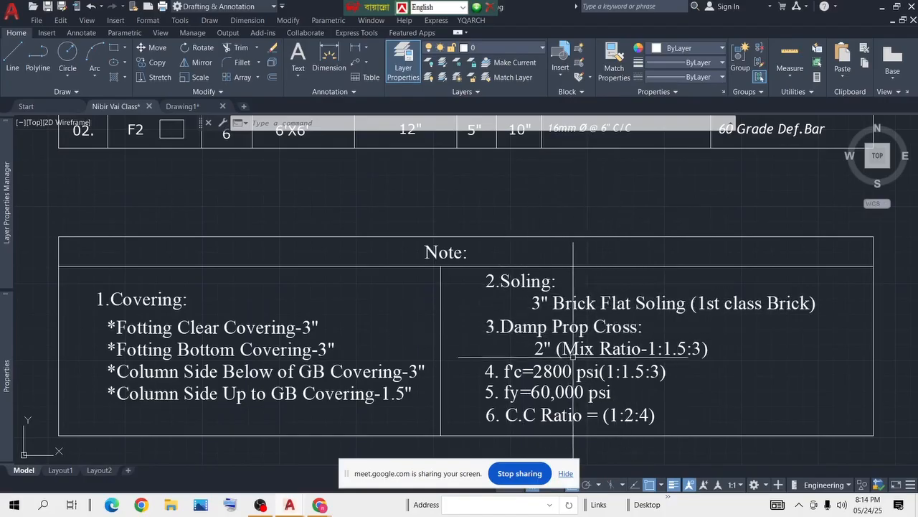
{"action": "scroll", "coordinate": [648, 356], "scroll_direction": "up", "scroll_amount": 2}
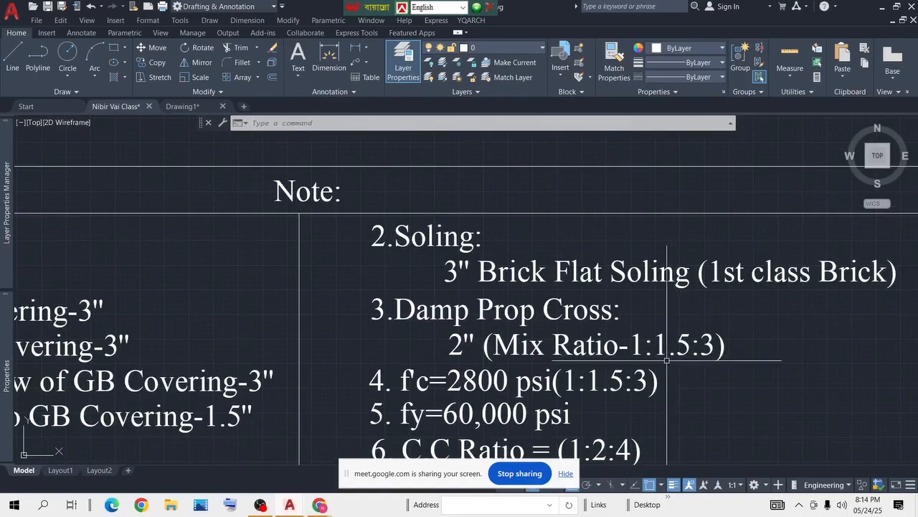
{"action": "scroll", "coordinate": [638, 348], "scroll_direction": "down", "scroll_amount": 2}
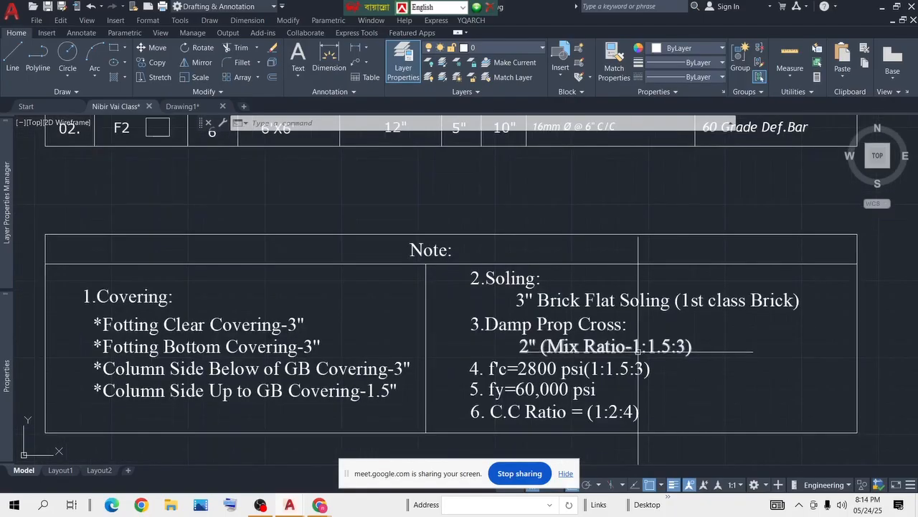
{"action": "scroll", "coordinate": [639, 351], "scroll_direction": "up", "scroll_amount": 2}
{"action": "mouse_move", "coordinate": [637, 349]}
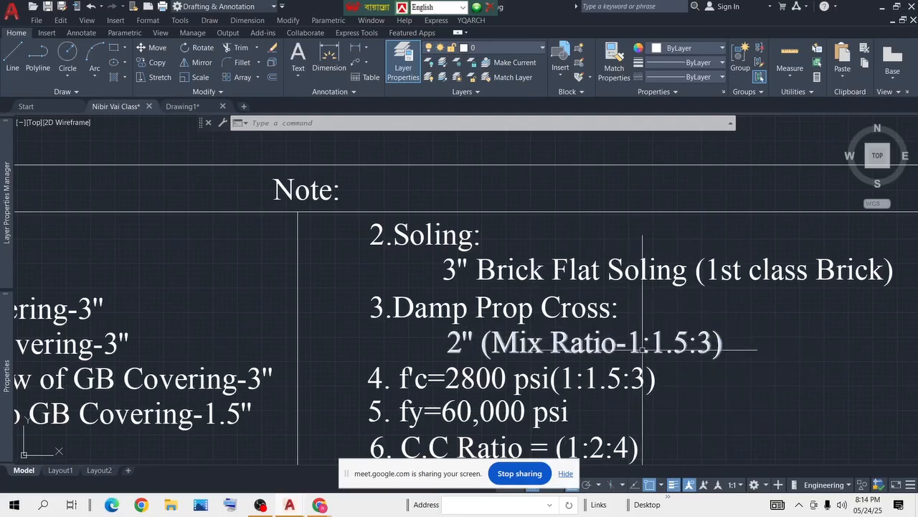
{"action": "middle_click_drag", "start_coordinate": [774, 326], "coordinate": [659, 308]}
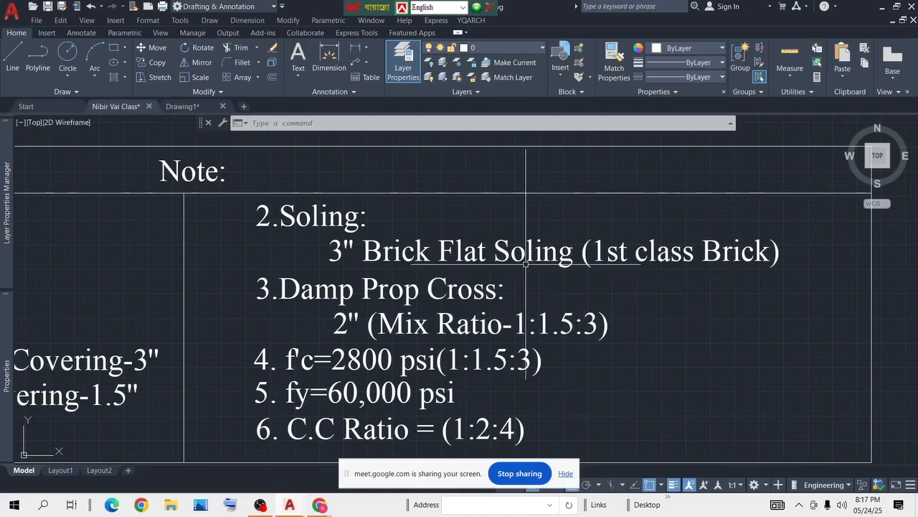
Step: Examine the concrete strength f'c, steel strength fy and C.C ratio entries in the Note table
{"action": "scroll", "coordinate": [525, 264], "scroll_direction": "down", "scroll_amount": 1}
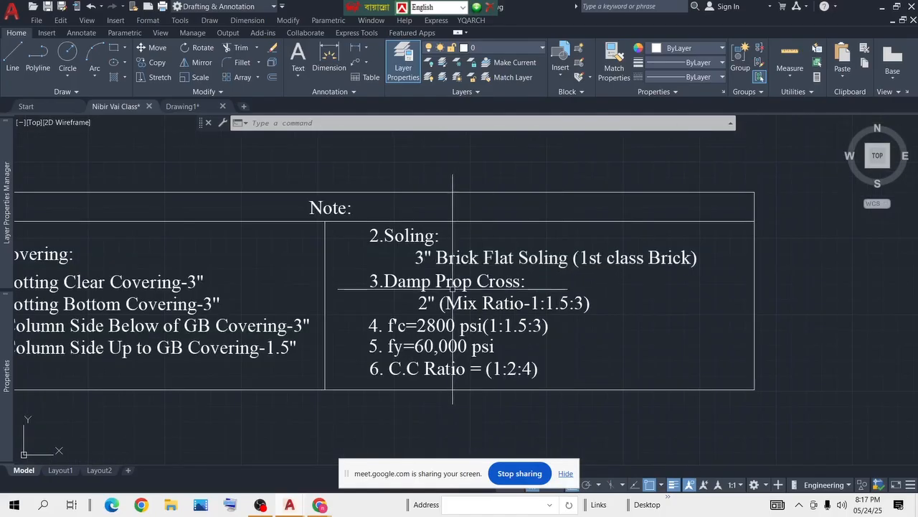
{"action": "scroll", "coordinate": [450, 331], "scroll_direction": "up", "scroll_amount": 3}
{"action": "scroll", "coordinate": [521, 258], "scroll_direction": "down", "scroll_amount": 4}
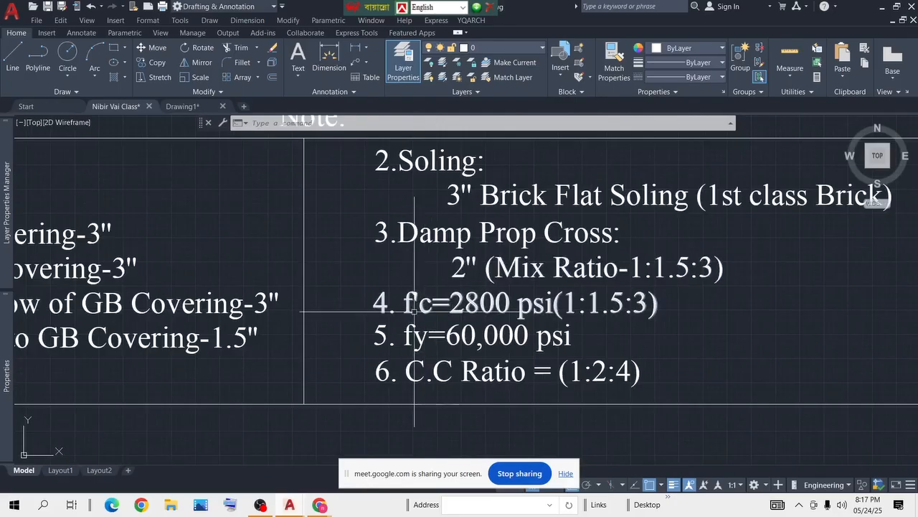
{"action": "scroll", "coordinate": [527, 314], "scroll_direction": "up", "scroll_amount": 2}
{"action": "scroll", "coordinate": [528, 300], "scroll_direction": "up", "scroll_amount": 2}
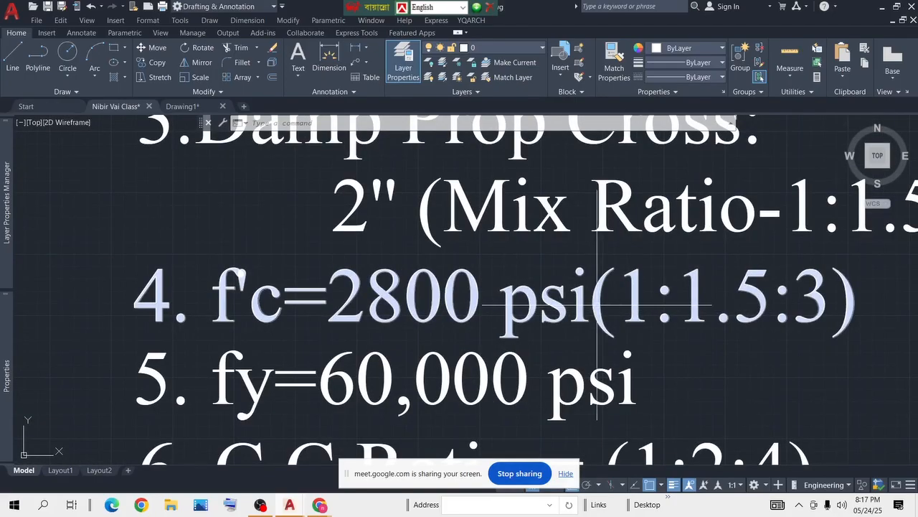
{"action": "scroll", "coordinate": [590, 300], "scroll_direction": "down", "scroll_amount": 2}
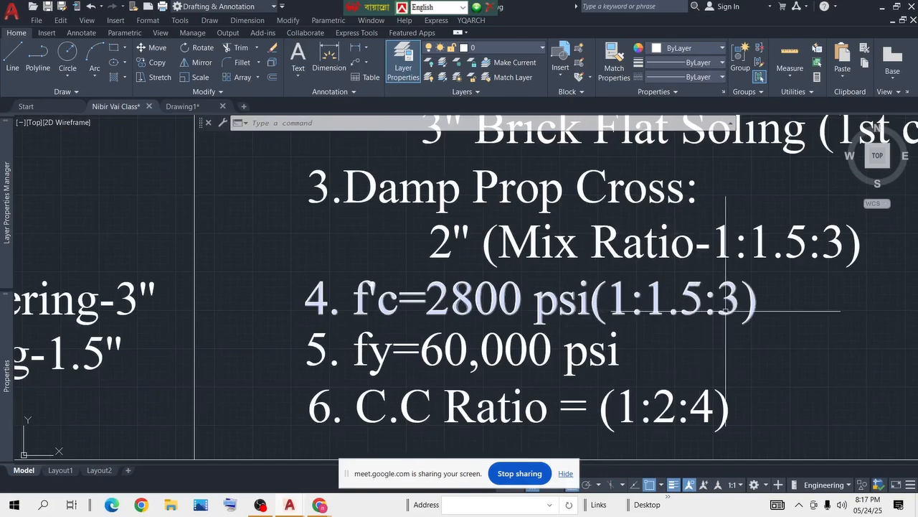
{"action": "scroll", "coordinate": [724, 303], "scroll_direction": "down", "scroll_amount": 4}
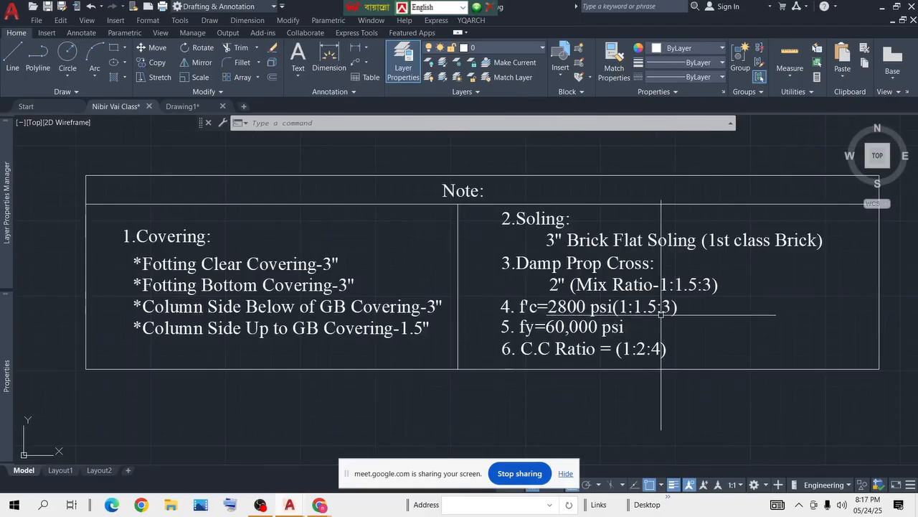
{"action": "scroll", "coordinate": [582, 305], "scroll_direction": "up", "scroll_amount": 4}
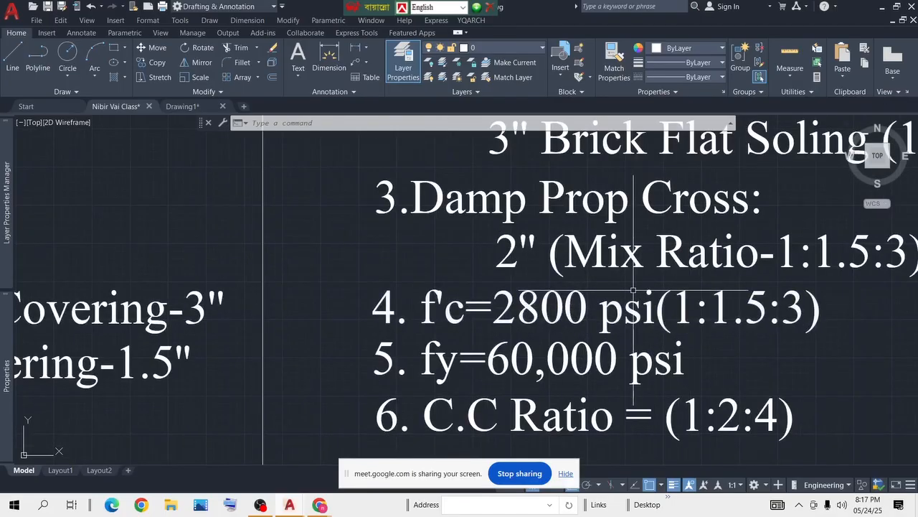
{"action": "scroll", "coordinate": [581, 320], "scroll_direction": "down", "scroll_amount": 3}
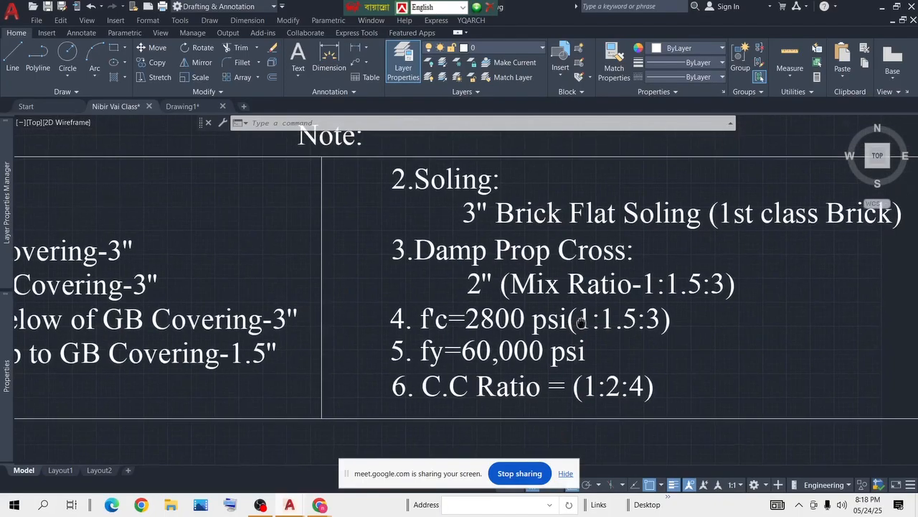
Step: Draw a small rectangle in the empty area beside the footing details and schedule
{"action": "scroll", "coordinate": [581, 320], "scroll_direction": "down", "scroll_amount": 6}
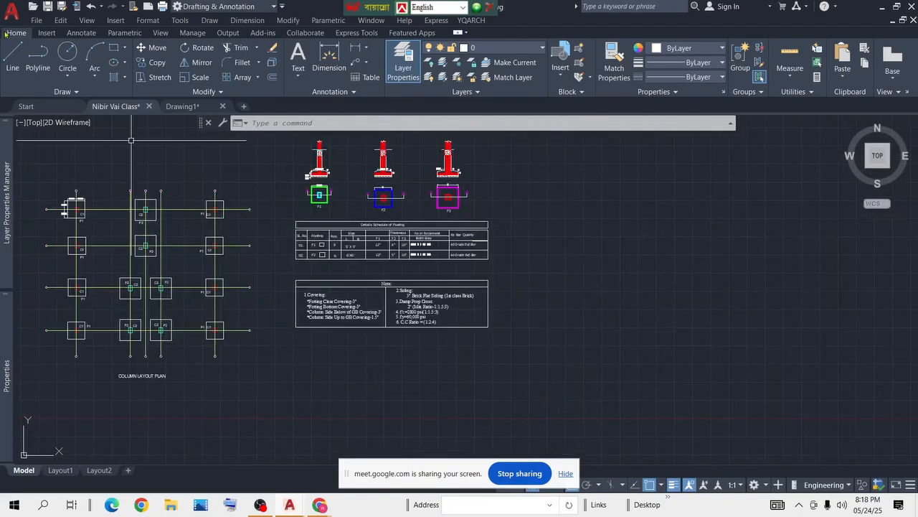
{"action": "left_click", "coordinate": [113, 47]}
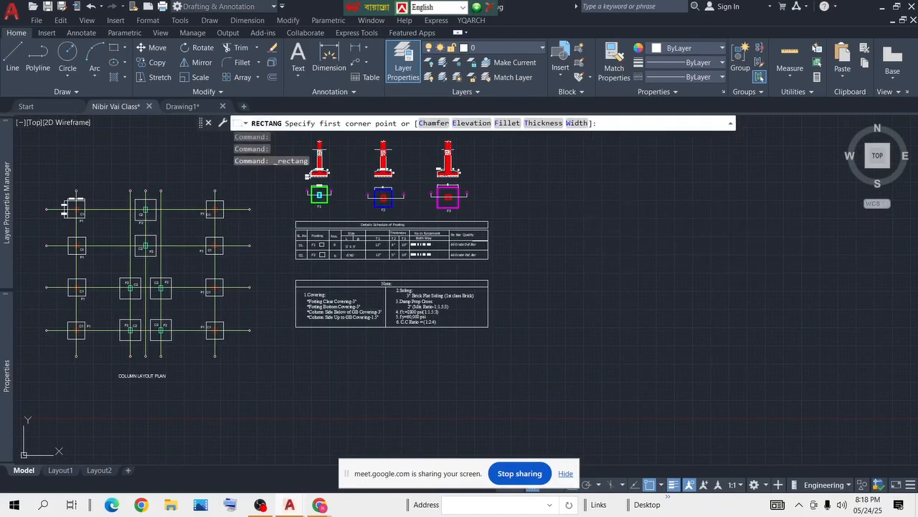
{"action": "left_click", "coordinate": [611, 208]}
{"action": "left_click", "coordinate": [593, 231]}
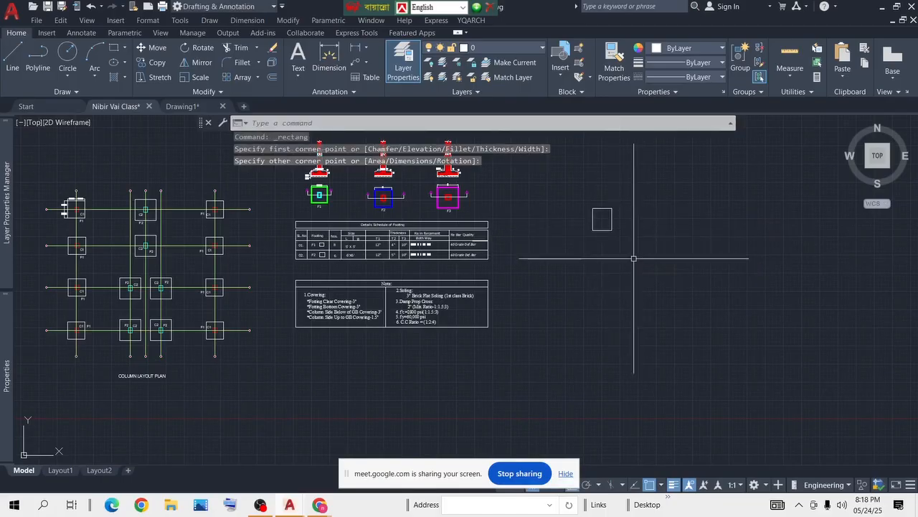
Step: Read the f'c and fy strength entries in the Note table and relate them to the rectangle drawn beside it
{"action": "scroll", "coordinate": [617, 222], "scroll_direction": "up", "scroll_amount": 1}
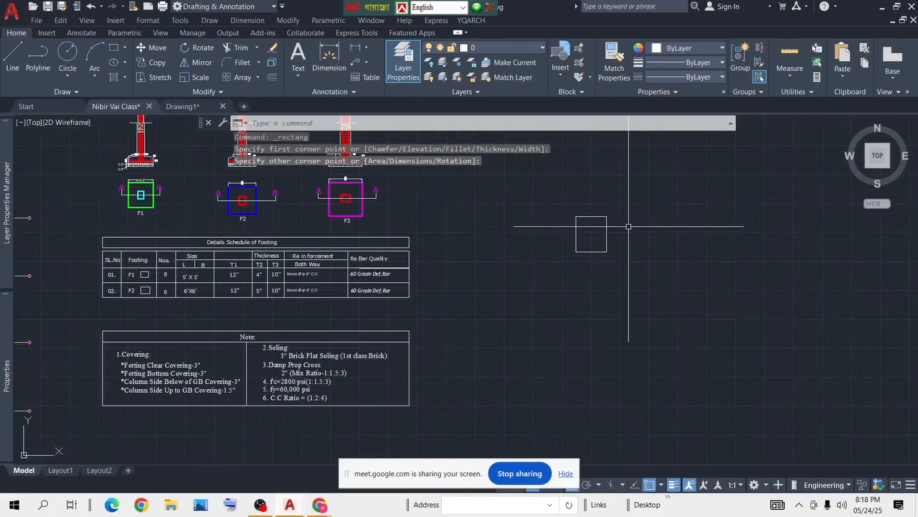
{"action": "scroll", "coordinate": [328, 379], "scroll_direction": "up", "scroll_amount": 1}
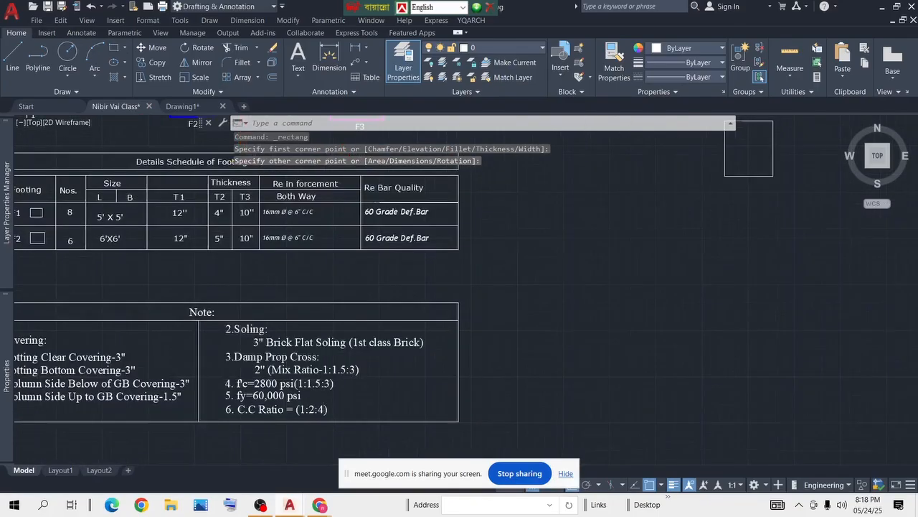
{"action": "scroll", "coordinate": [324, 378], "scroll_direction": "up", "scroll_amount": 2}
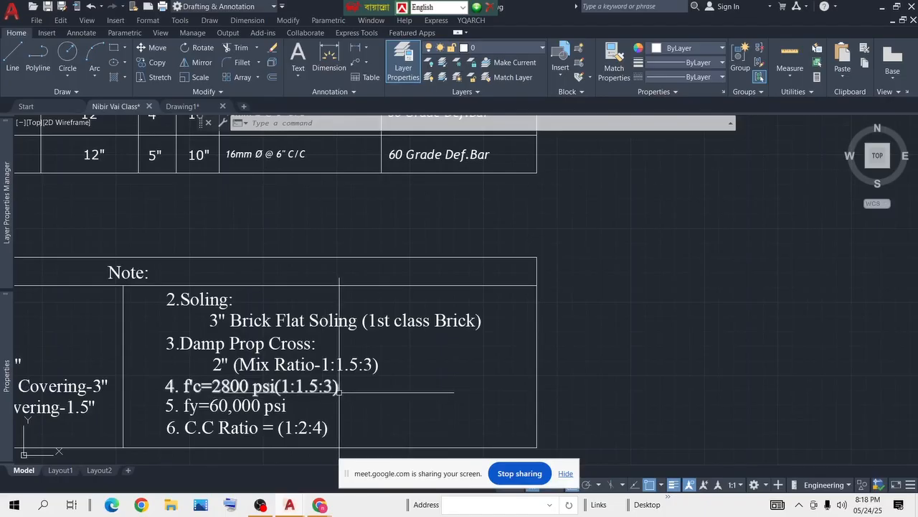
{"action": "scroll", "coordinate": [617, 371], "scroll_direction": "down", "scroll_amount": 5}
{"action": "scroll", "coordinate": [710, 287], "scroll_direction": "up", "scroll_amount": 5}
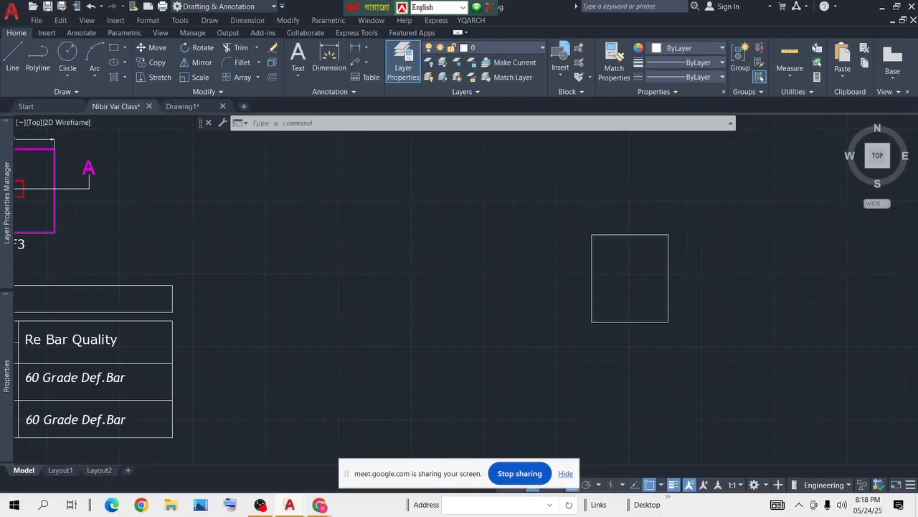
{"action": "scroll", "coordinate": [610, 188], "scroll_direction": "down", "scroll_amount": 2}
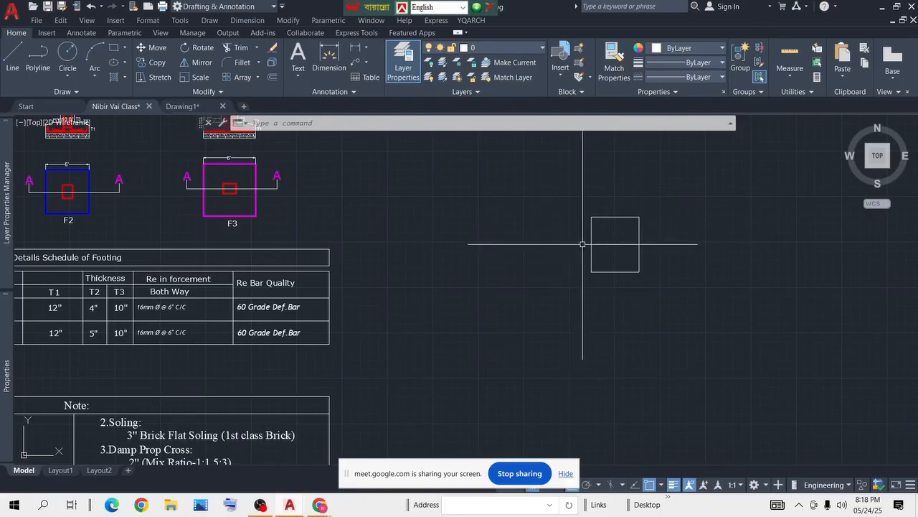
{"action": "middle_click_drag", "start_coordinate": [457, 375], "coordinate": [565, 313]}
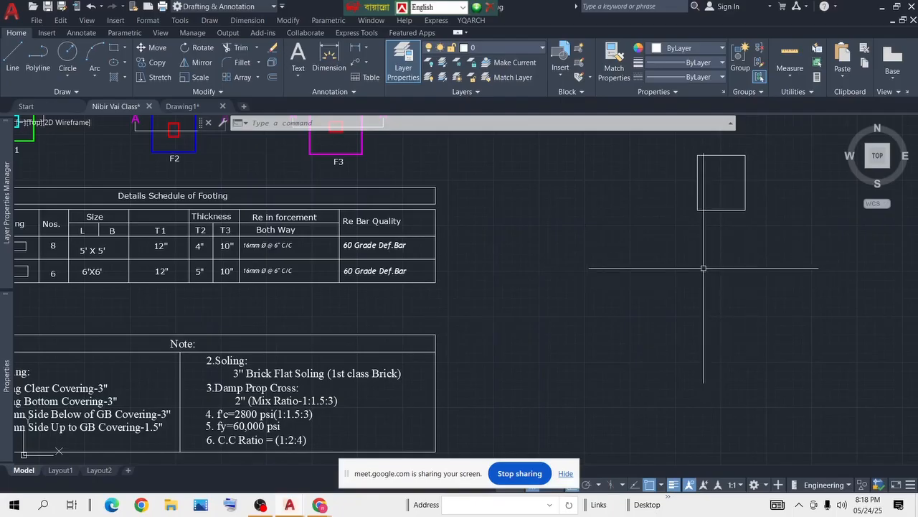
{"action": "middle_click_drag", "start_coordinate": [690, 252], "coordinate": [647, 276]}
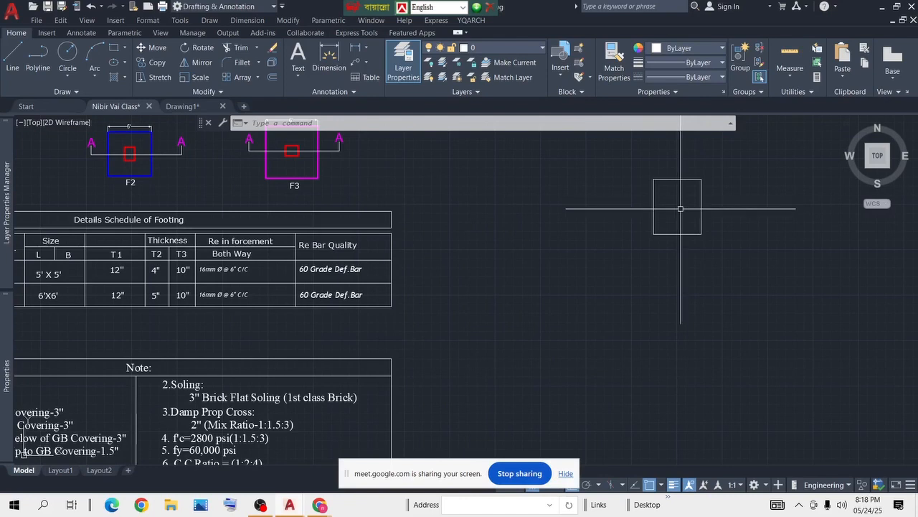
{"action": "middle_click_drag", "start_coordinate": [287, 402], "coordinate": [422, 348]}
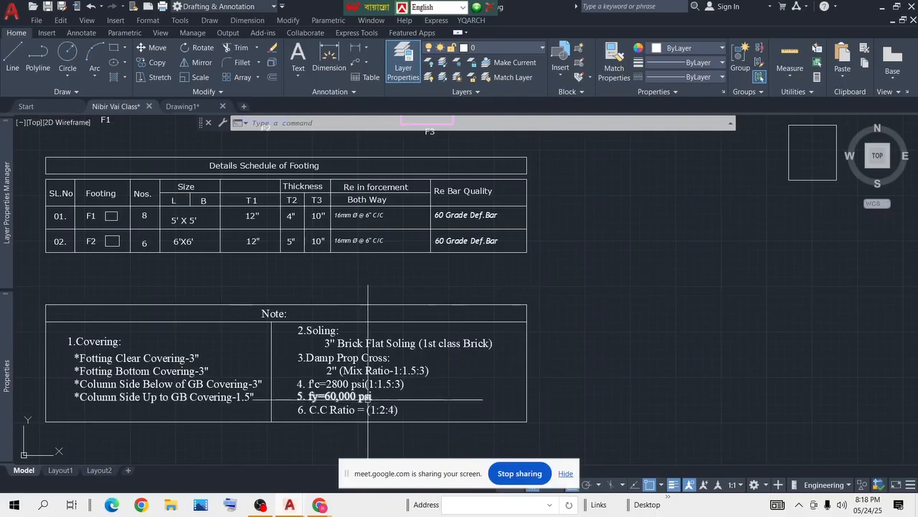
{"action": "scroll", "coordinate": [368, 398], "scroll_direction": "up", "scroll_amount": 2}
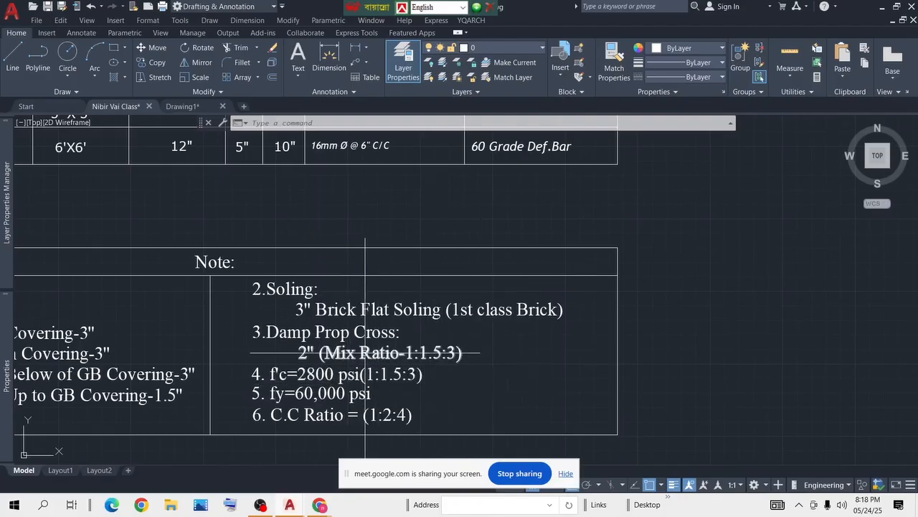
{"action": "middle_click_drag", "start_coordinate": [365, 352], "coordinate": [381, 319]}
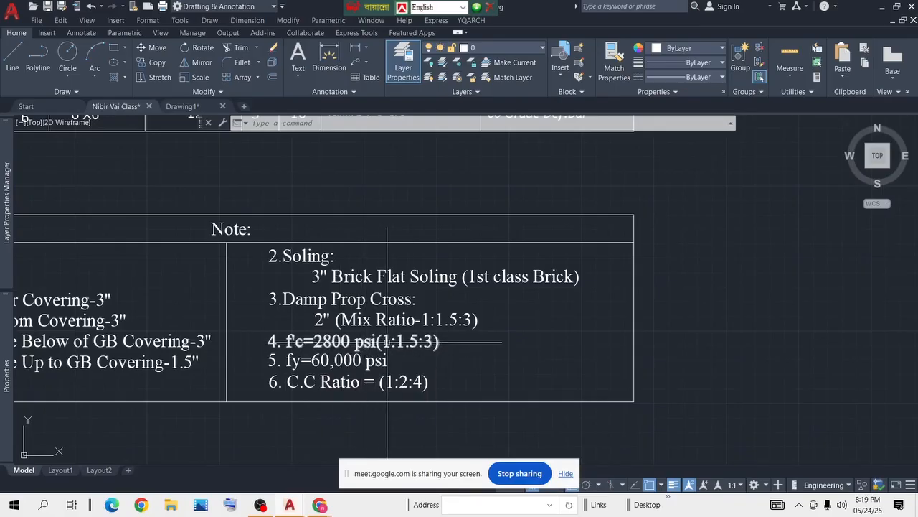
Step: Compare the mix ratios of the damp proof course, f'c and C.C entries in the Note table
{"action": "scroll", "coordinate": [387, 342], "scroll_direction": "down", "scroll_amount": 4}
{"action": "scroll", "coordinate": [376, 277], "scroll_direction": "down", "scroll_amount": 3}
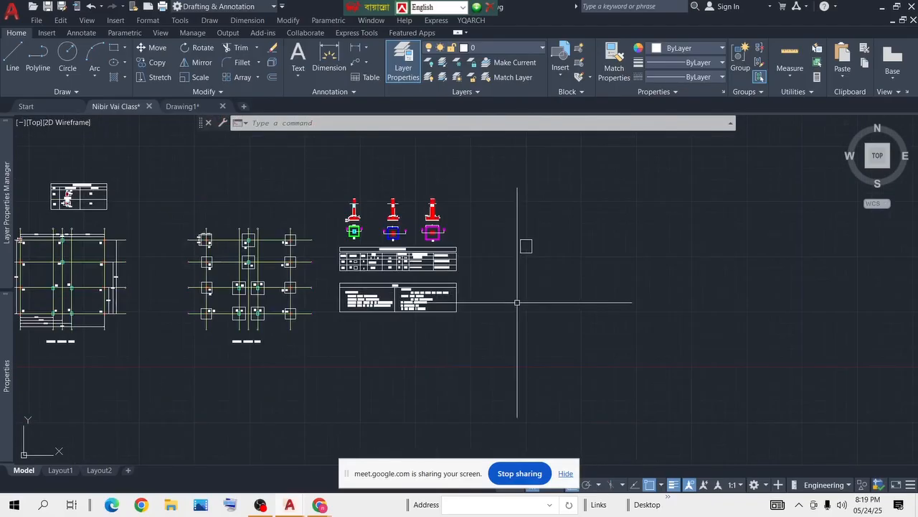
{"action": "scroll", "coordinate": [416, 302], "scroll_direction": "up", "scroll_amount": 5}
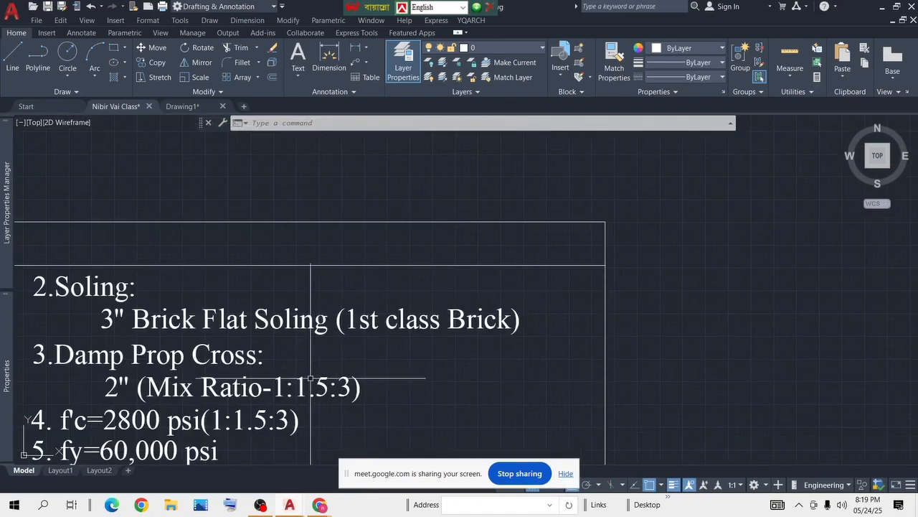
{"action": "scroll", "coordinate": [522, 326], "scroll_direction": "down", "scroll_amount": 2}
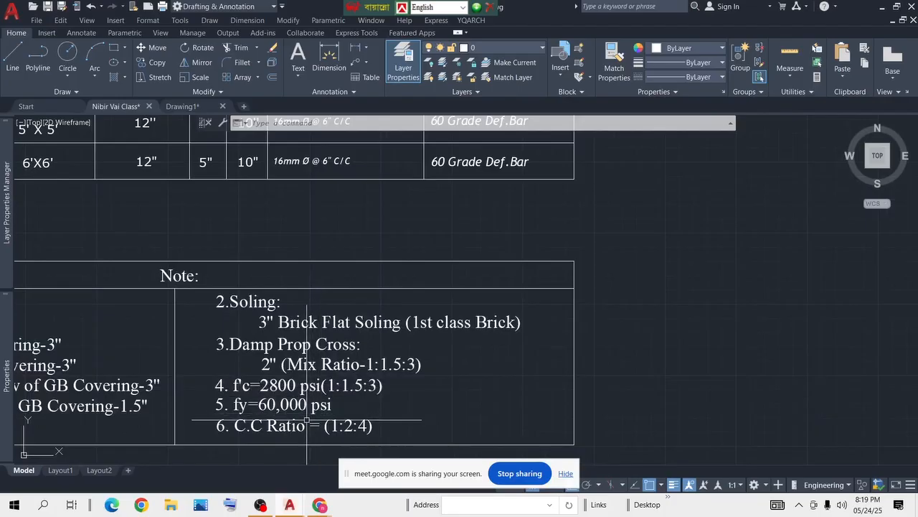
{"action": "scroll", "coordinate": [307, 420], "scroll_direction": "up", "scroll_amount": 5}
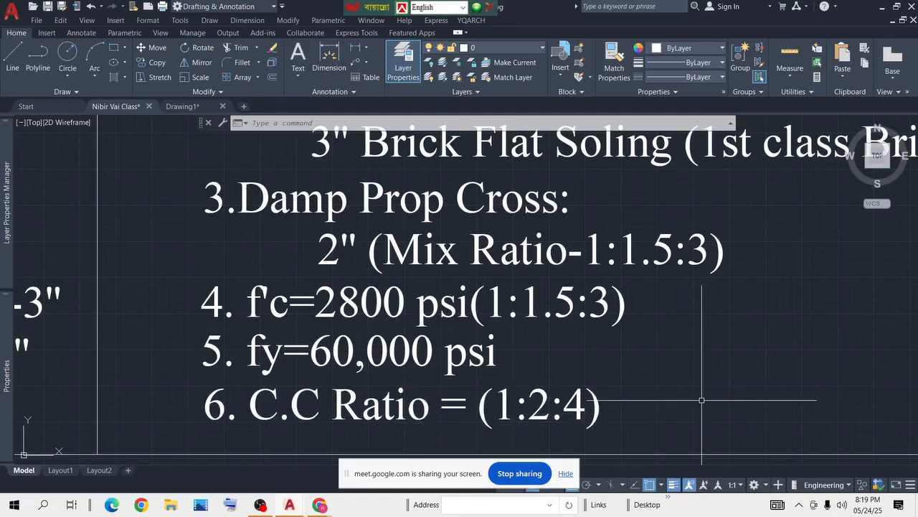
{"action": "middle_click_drag", "start_coordinate": [701, 421], "coordinate": [605, 421]}
{"action": "scroll", "coordinate": [605, 399], "scroll_direction": "down", "scroll_amount": 2}
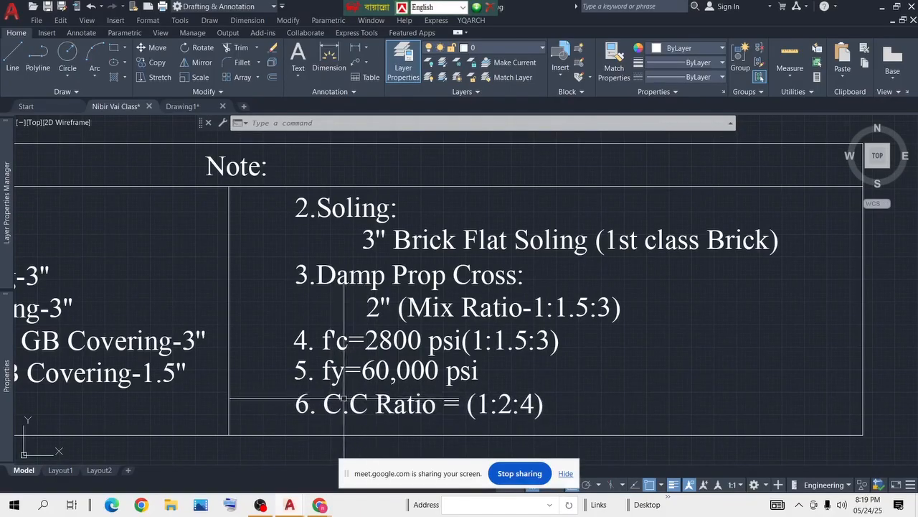
{"action": "scroll", "coordinate": [396, 369], "scroll_direction": "down", "scroll_amount": 4}
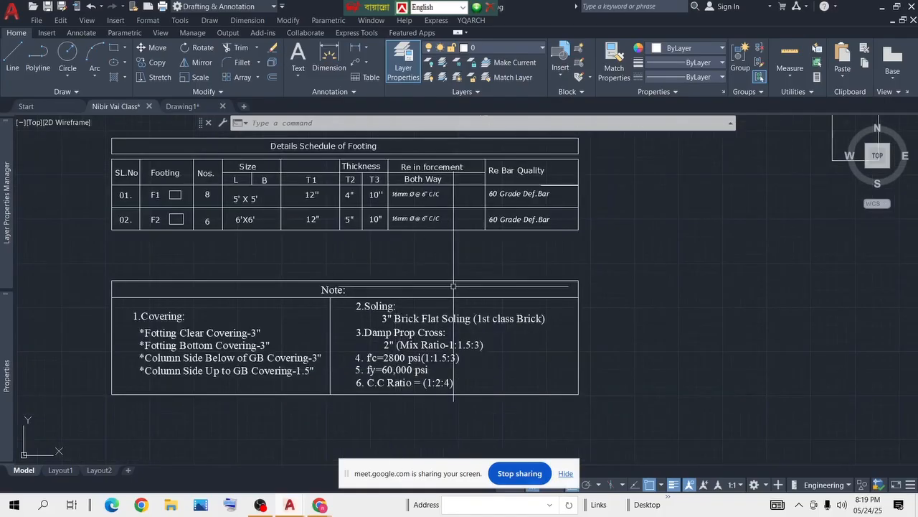
{"action": "scroll", "coordinate": [366, 381], "scroll_direction": "up", "scroll_amount": 5}
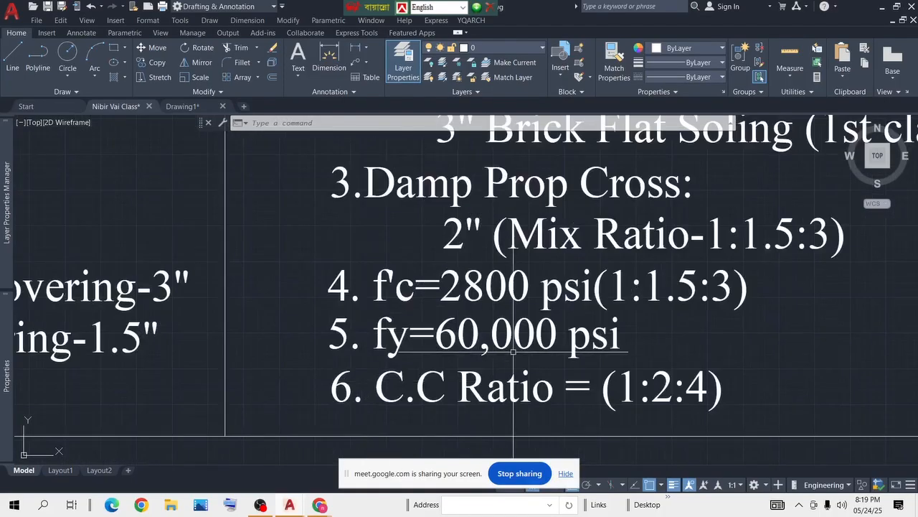
{"action": "scroll", "coordinate": [413, 332], "scroll_direction": "down", "scroll_amount": 2}
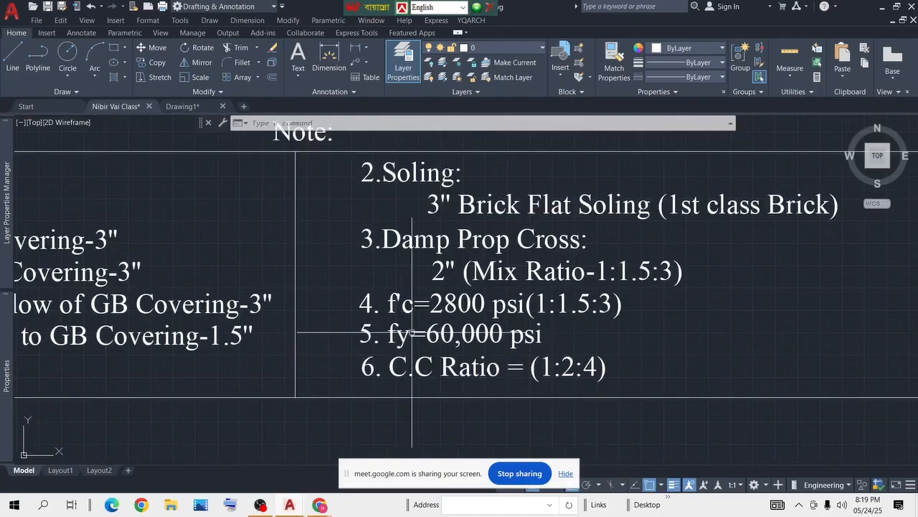
Step: Check the C.C ratio note against the footing sections and schedule
{"action": "scroll", "coordinate": [409, 295], "scroll_direction": "down", "scroll_amount": 3}
{"action": "scroll", "coordinate": [348, 223], "scroll_direction": "down", "scroll_amount": 4}
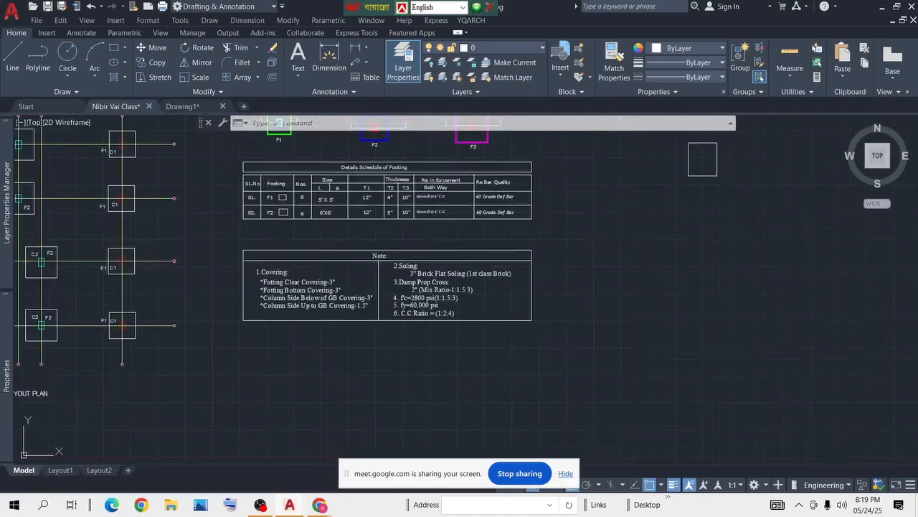
{"action": "scroll", "coordinate": [381, 266], "scroll_direction": "up", "scroll_amount": 2}
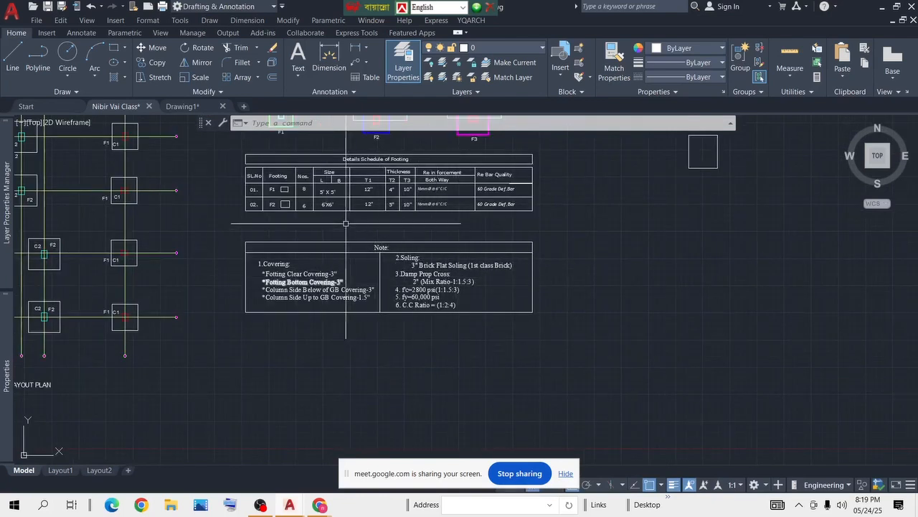
{"action": "scroll", "coordinate": [346, 223], "scroll_direction": "down", "scroll_amount": 2}
{"action": "scroll", "coordinate": [382, 173], "scroll_direction": "up", "scroll_amount": 5}
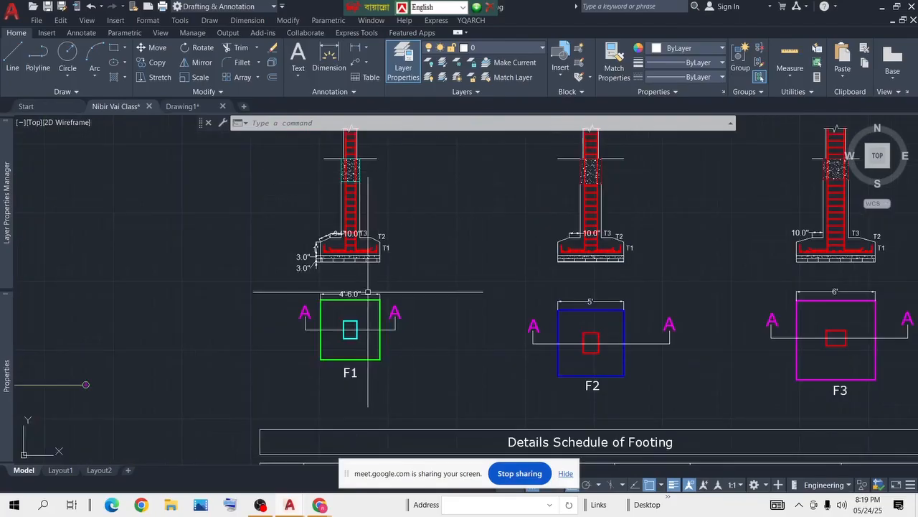
{"action": "scroll", "coordinate": [470, 274], "scroll_direction": "down", "scroll_amount": 4}
{"action": "scroll", "coordinate": [522, 351], "scroll_direction": "up", "scroll_amount": 4}
{"action": "middle_click_drag", "start_coordinate": [523, 357], "coordinate": [522, 242]}
{"action": "scroll", "coordinate": [522, 243], "scroll_direction": "down", "scroll_amount": 2}
{"action": "middle_click_drag", "start_coordinate": [509, 329], "coordinate": [508, 312]}
{"action": "scroll", "coordinate": [507, 312], "scroll_direction": "up", "scroll_amount": 4}
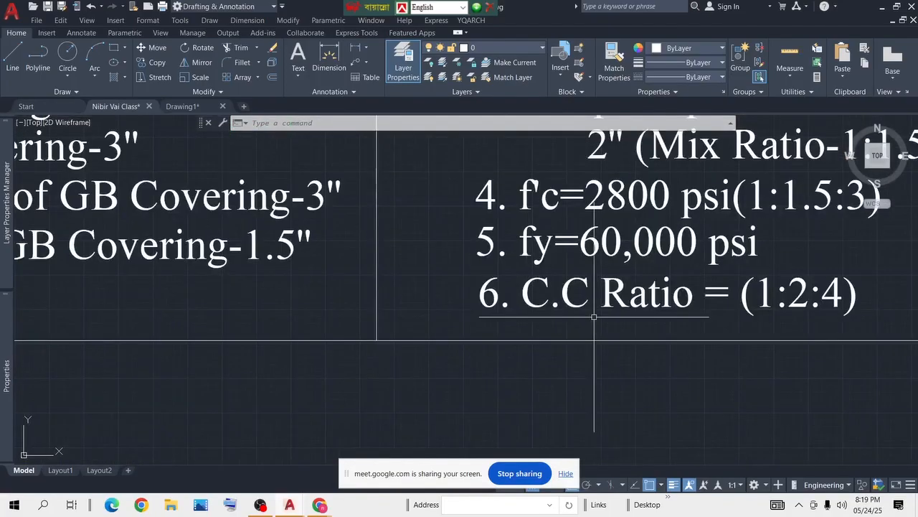
Step: Examine the concrete and brick soling layers beneath the F1 footing section
{"action": "scroll", "coordinate": [472, 235], "scroll_direction": "down", "scroll_amount": 5}
{"action": "middle_click_drag", "start_coordinate": [472, 236], "coordinate": [510, 341]}
{"action": "scroll", "coordinate": [455, 244], "scroll_direction": "up", "scroll_amount": 14}
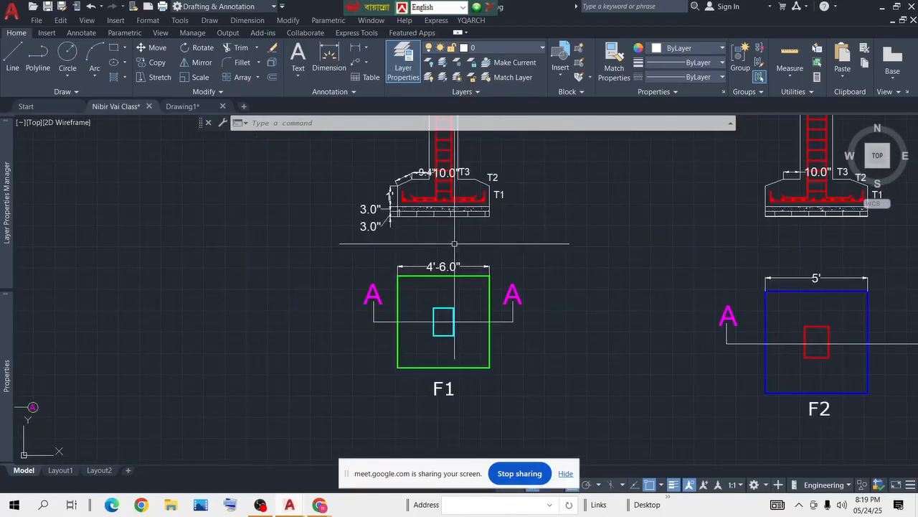
{"action": "scroll", "coordinate": [440, 200], "scroll_direction": "down", "scroll_amount": 4}
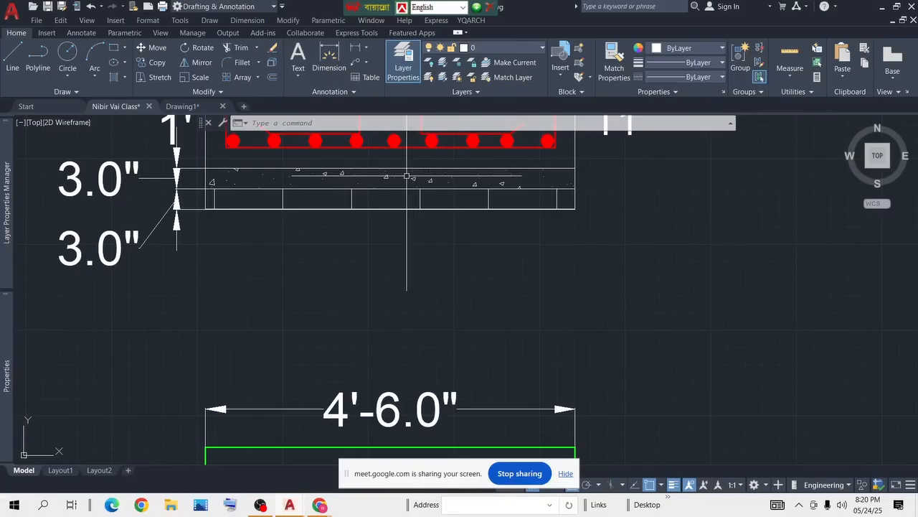
{"action": "middle_click_drag", "start_coordinate": [416, 176], "coordinate": [421, 242]}
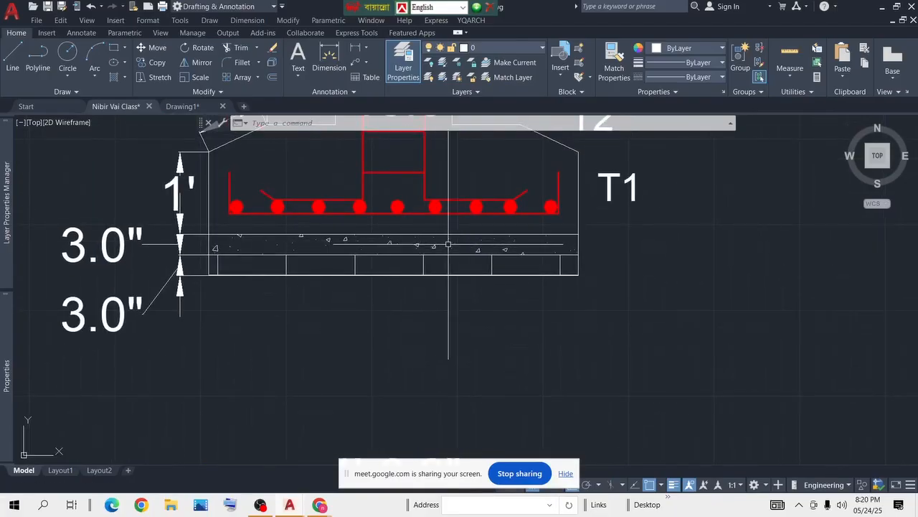
Step: Review the footing details, footing schedule and Note table together with the column layout plans
{"action": "scroll", "coordinate": [448, 244], "scroll_direction": "down", "scroll_amount": 8}
{"action": "scroll", "coordinate": [674, 413], "scroll_direction": "up", "scroll_amount": 6}
{"action": "middle_click_drag", "start_coordinate": [601, 384], "coordinate": [596, 261]}
{"action": "scroll", "coordinate": [595, 259], "scroll_direction": "down", "scroll_amount": 4}
{"action": "scroll", "coordinate": [542, 304], "scroll_direction": "down", "scroll_amount": 6}
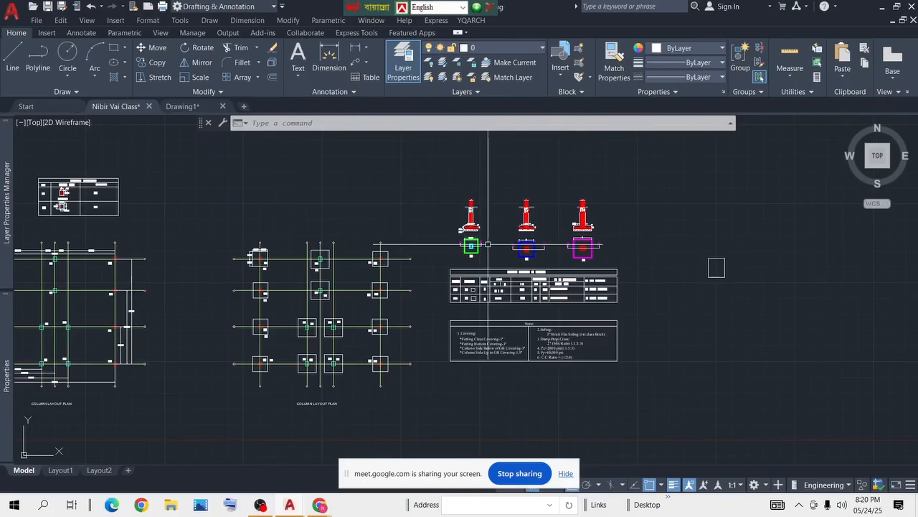
{"action": "scroll", "coordinate": [584, 352], "scroll_direction": "up", "scroll_amount": 3}
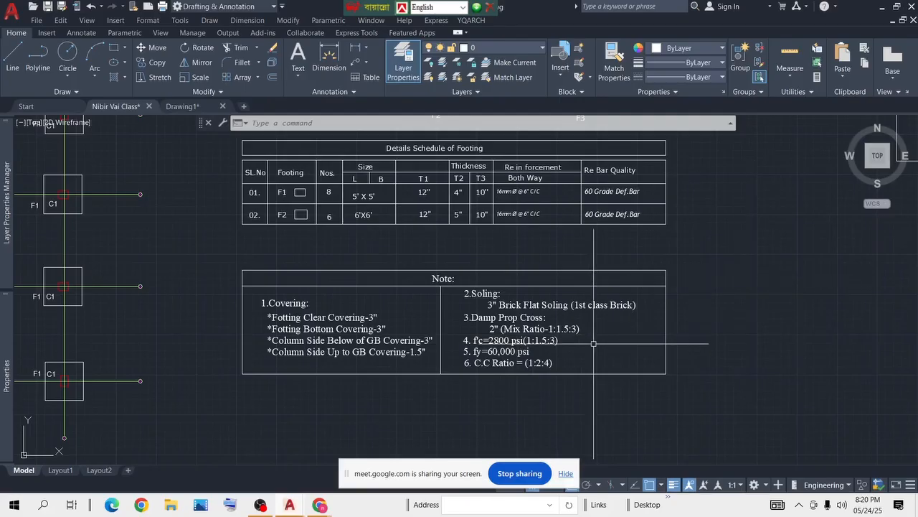
{"action": "scroll", "coordinate": [543, 351], "scroll_direction": "up", "scroll_amount": 2}
{"action": "scroll", "coordinate": [541, 316], "scroll_direction": "down", "scroll_amount": 5}
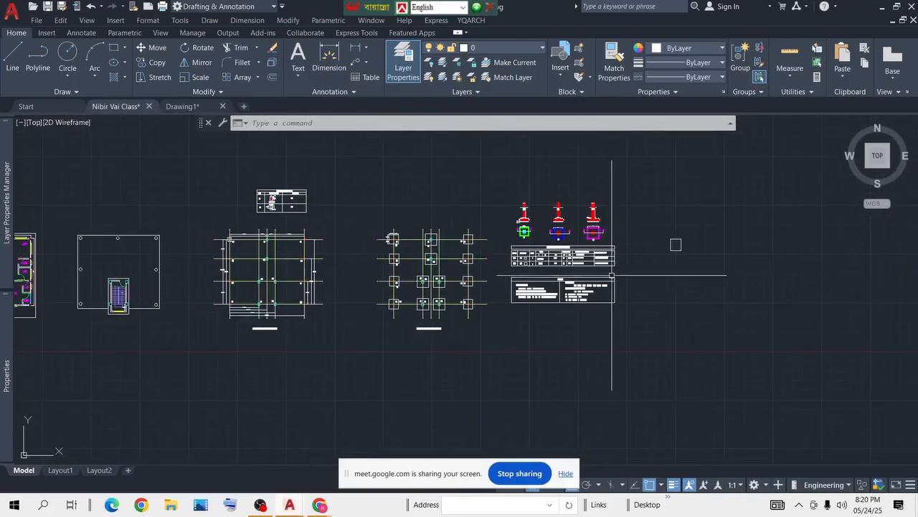
Step: Erase the small rectangle from the empty area beside the footing schedule
{"action": "scroll", "coordinate": [676, 244], "scroll_direction": "up", "scroll_amount": 2}
{"action": "middle_click_drag", "start_coordinate": [686, 232], "coordinate": [563, 246]}
{"action": "left_click", "coordinate": [731, 250]}
{"action": "left_click", "coordinate": [664, 330]}
{"action": "key", "text": "Delete"}
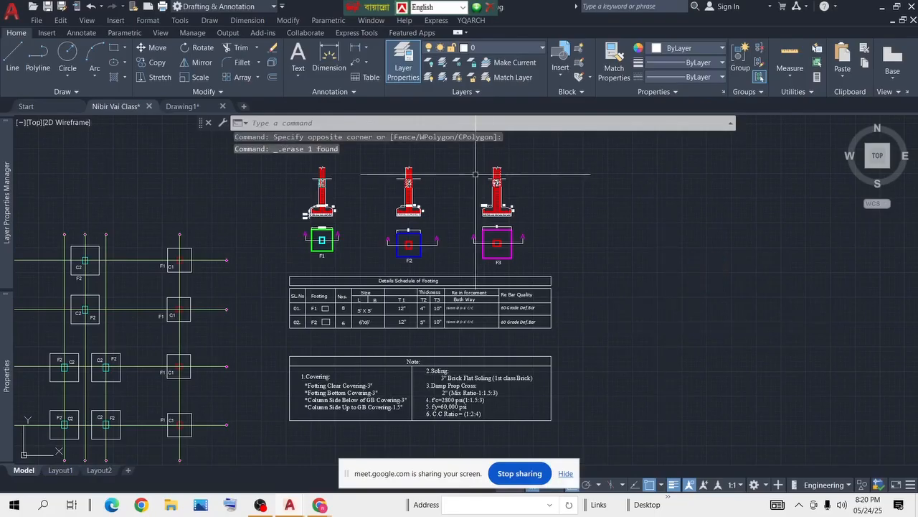
Step: Move the three footing sections and their plan views from above the schedule to the empty area far to its right
{"action": "middle_click_drag", "start_coordinate": [352, 242], "coordinate": [489, 261]}
{"action": "left_click", "coordinate": [726, 156]}
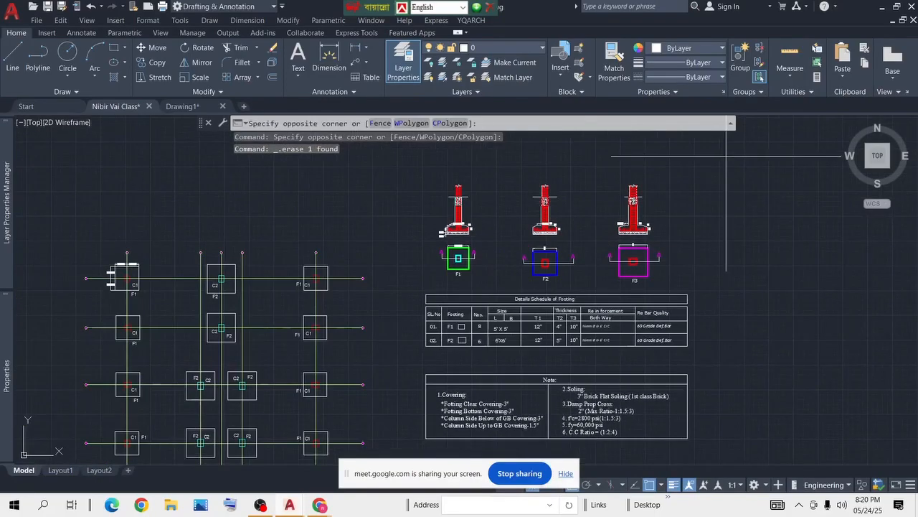
{"action": "left_click", "coordinate": [388, 276]}
{"action": "type", "text": "M"}
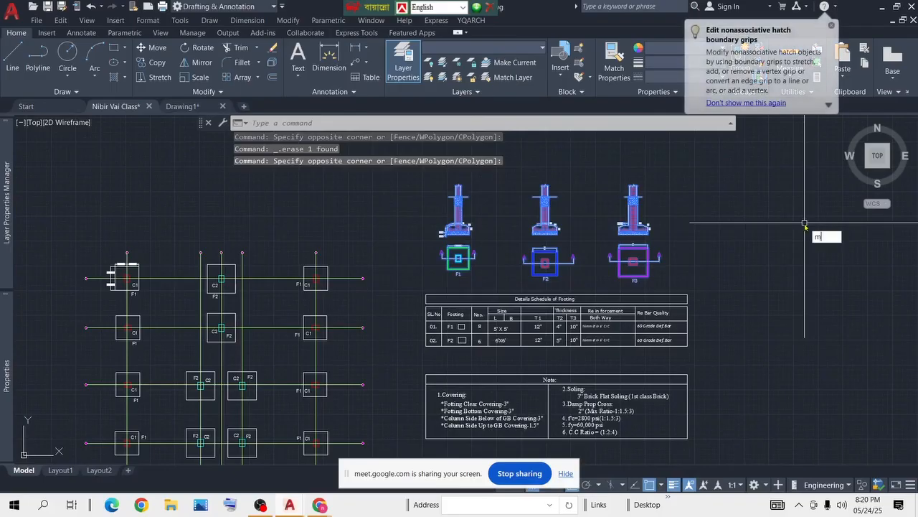
{"action": "key", "text": "Return"}
{"action": "left_click", "coordinate": [804, 241]}
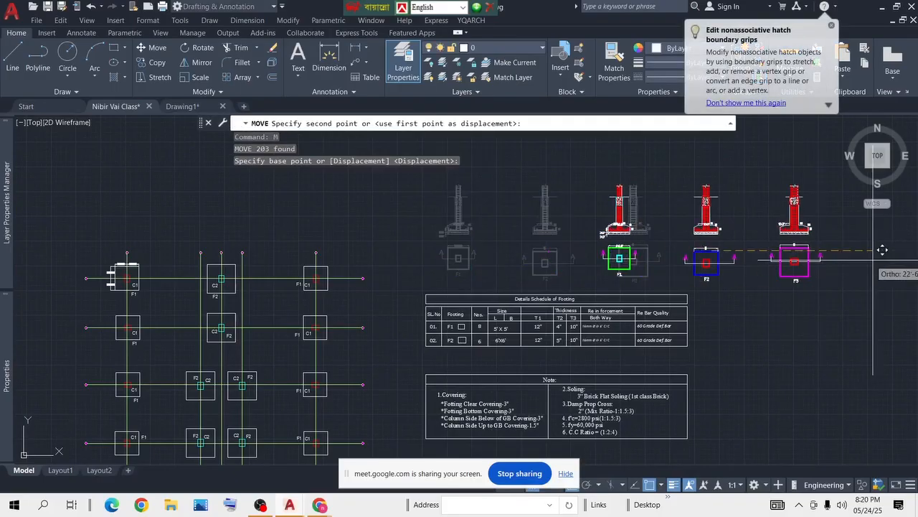
{"action": "scroll", "coordinate": [784, 265], "scroll_direction": "down", "scroll_amount": 4}
{"action": "middle_click_drag", "start_coordinate": [784, 265], "coordinate": [660, 264]}
{"action": "left_click", "coordinate": [814, 262]}
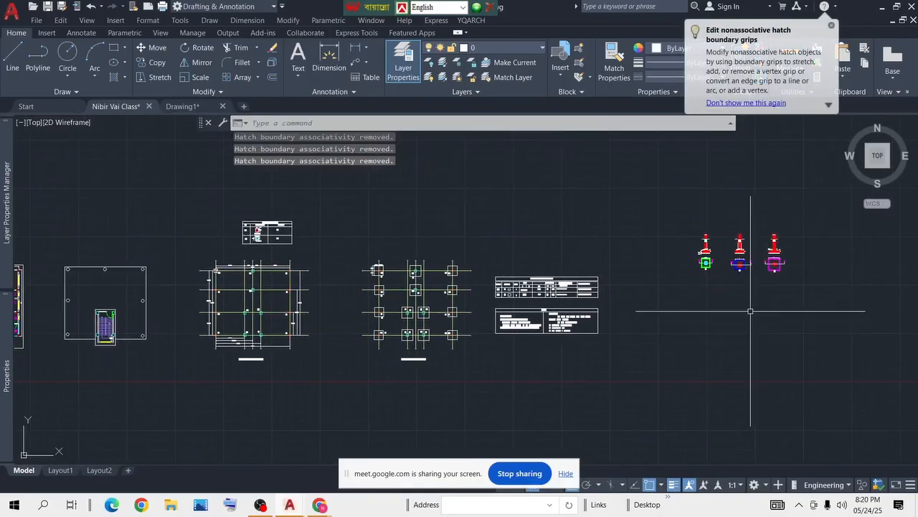
{"action": "key", "text": "Return"}
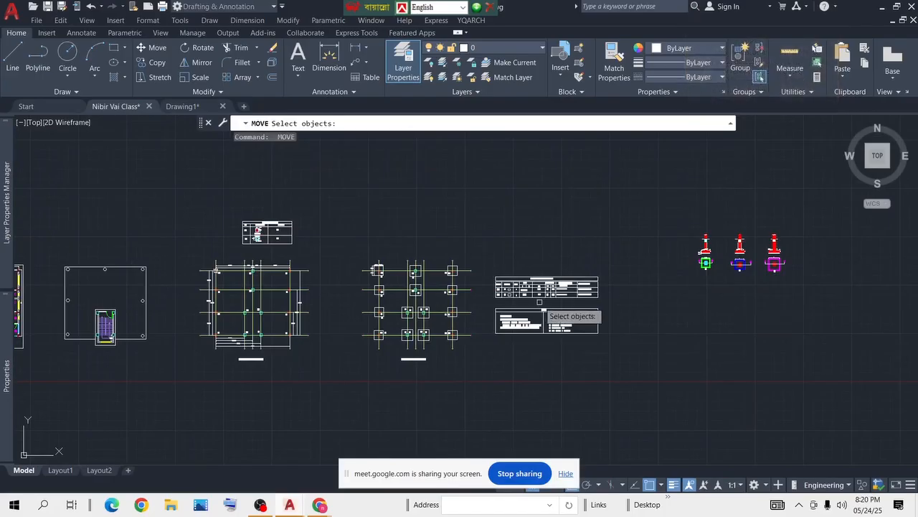
{"action": "key", "text": "Escape"}
Step: Copy the dimensioned F1 footing square and its column rectangle from the layout plan to the space just above the footing schedule
{"action": "scroll", "coordinate": [486, 267], "scroll_direction": "up", "scroll_amount": 5}
{"action": "scroll", "coordinate": [303, 271], "scroll_direction": "down", "scroll_amount": 3}
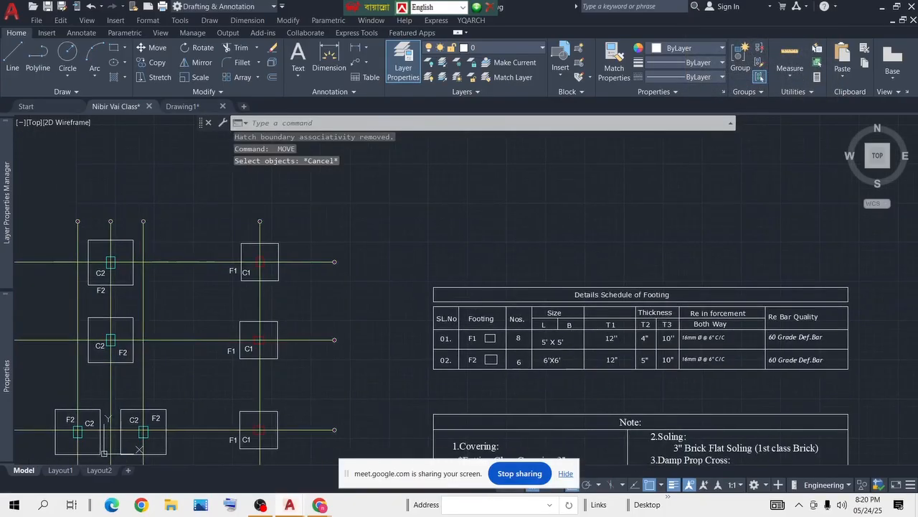
{"action": "scroll", "coordinate": [570, 281], "scroll_direction": "up", "scroll_amount": 6}
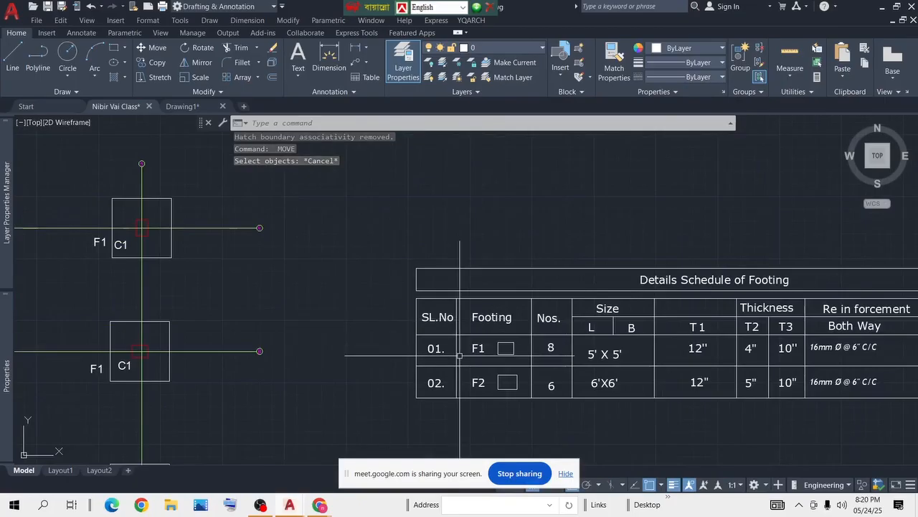
{"action": "scroll", "coordinate": [531, 337], "scroll_direction": "down", "scroll_amount": 5}
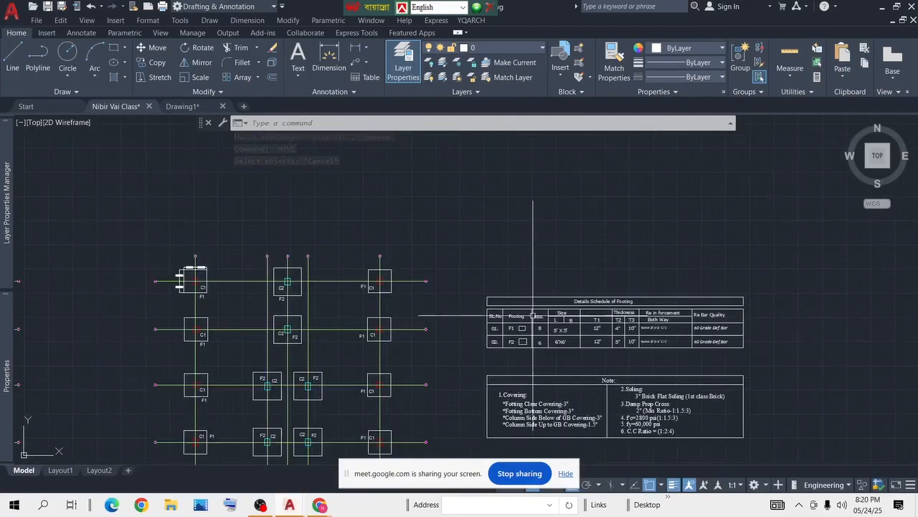
{"action": "middle_click_drag", "start_coordinate": [199, 266], "coordinate": [216, 249]}
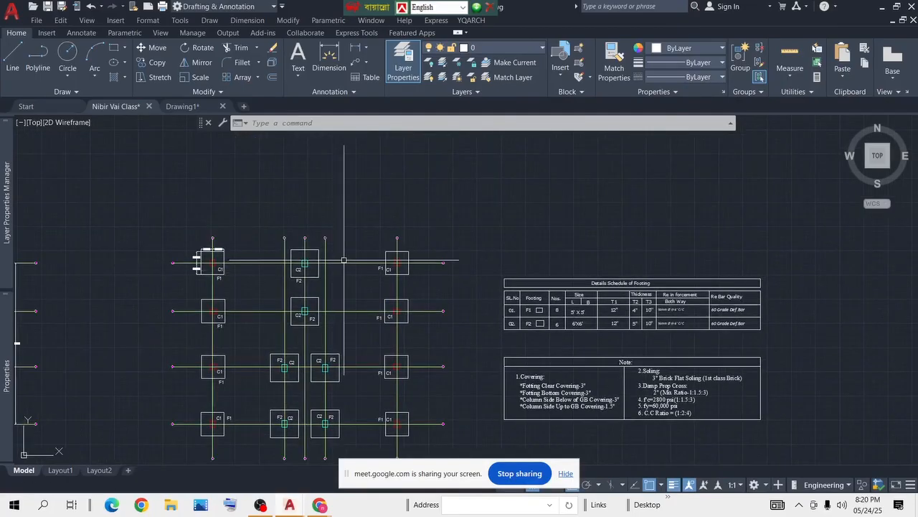
{"action": "scroll", "coordinate": [210, 263], "scroll_direction": "up", "scroll_amount": 5}
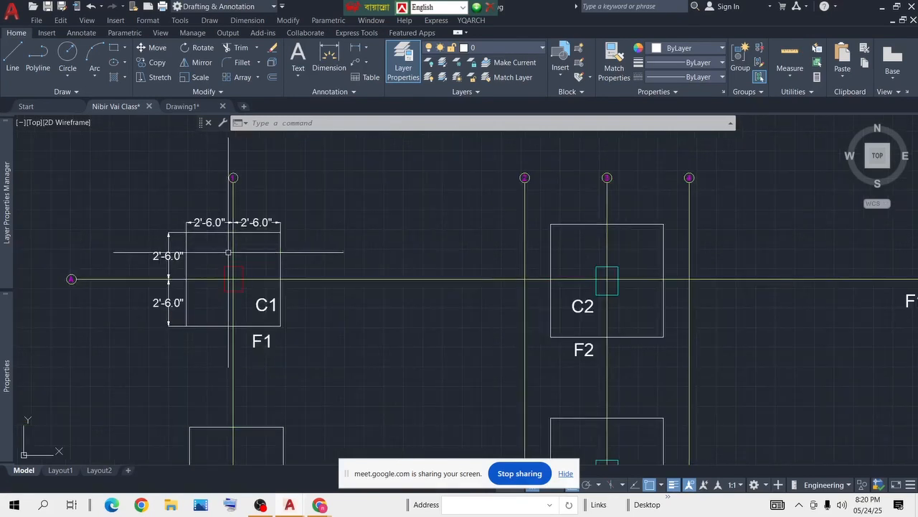
{"action": "left_click", "coordinate": [332, 232]}
{"action": "left_click", "coordinate": [291, 258]}
{"action": "left_click", "coordinate": [267, 280]}
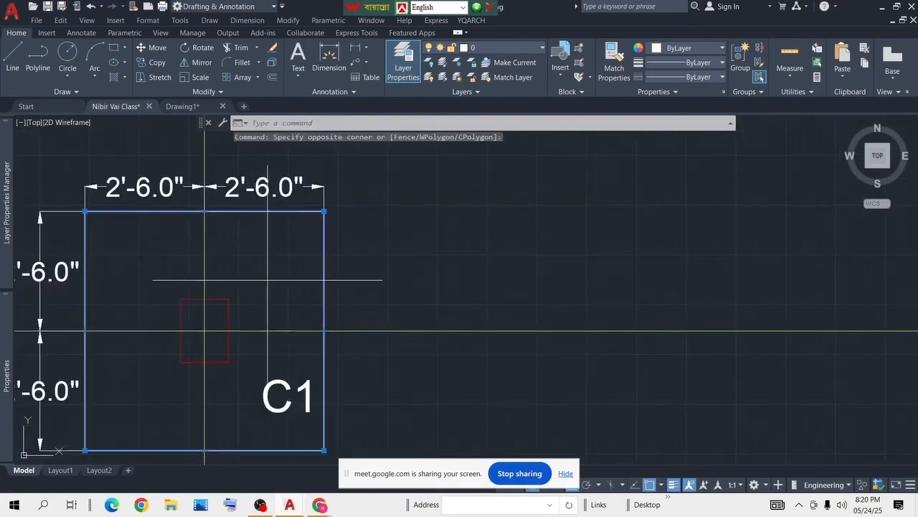
{"action": "left_click", "coordinate": [224, 307]}
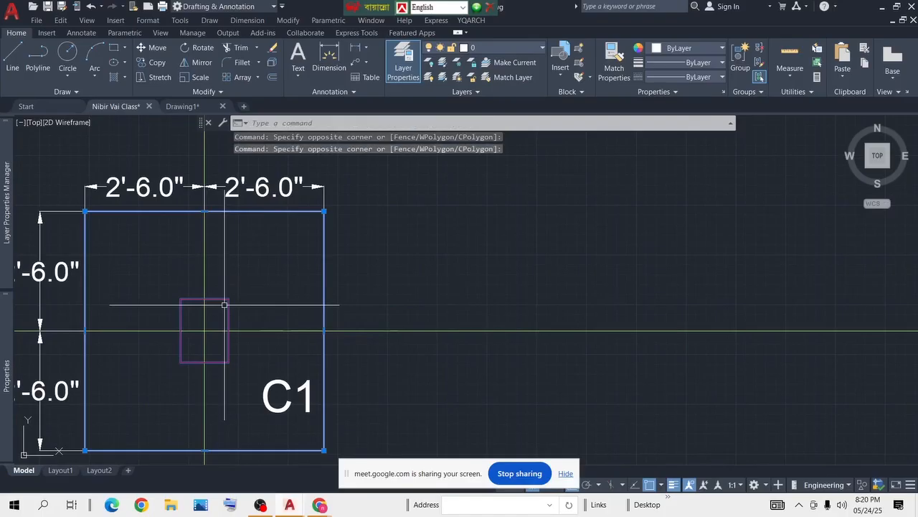
{"action": "type", "text": "cp"}
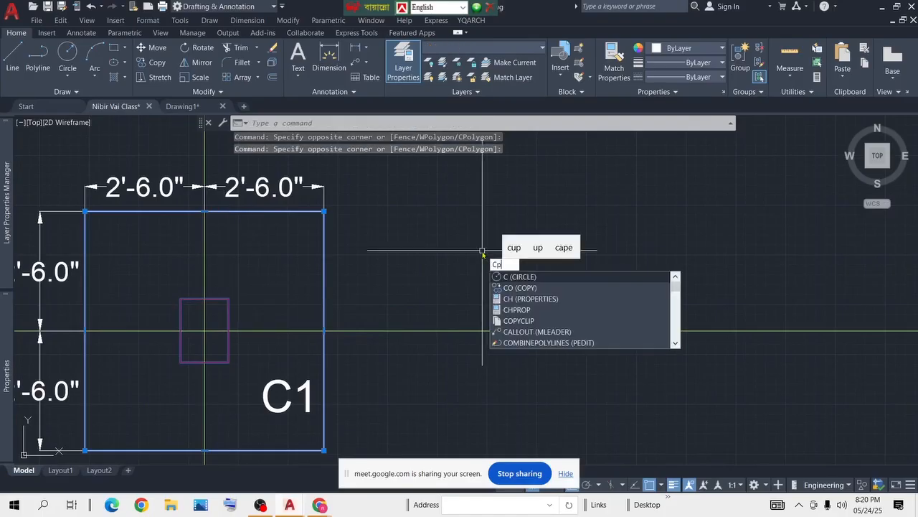
{"action": "key", "text": "Return"}
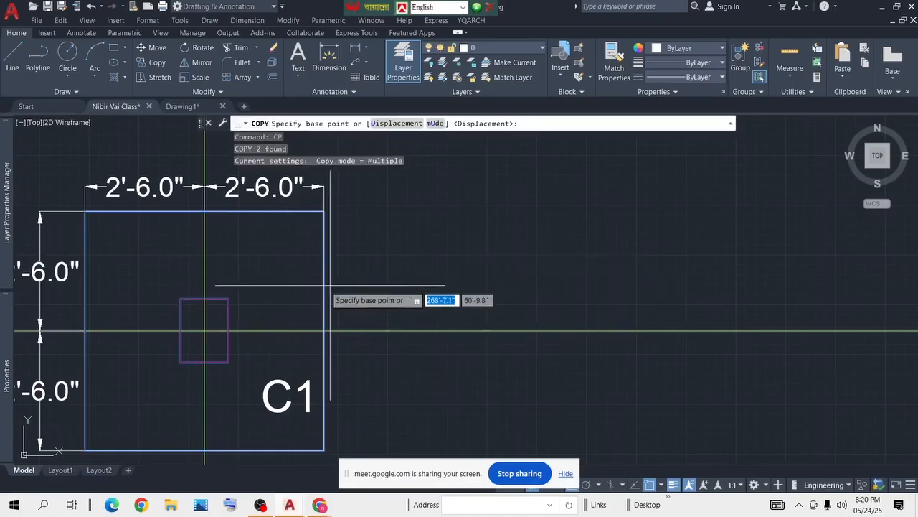
{"action": "left_click", "coordinate": [204, 331]}
{"action": "scroll", "coordinate": [508, 287], "scroll_direction": "down", "scroll_amount": 6}
{"action": "middle_click_drag", "start_coordinate": [508, 287], "coordinate": [118, 256]}
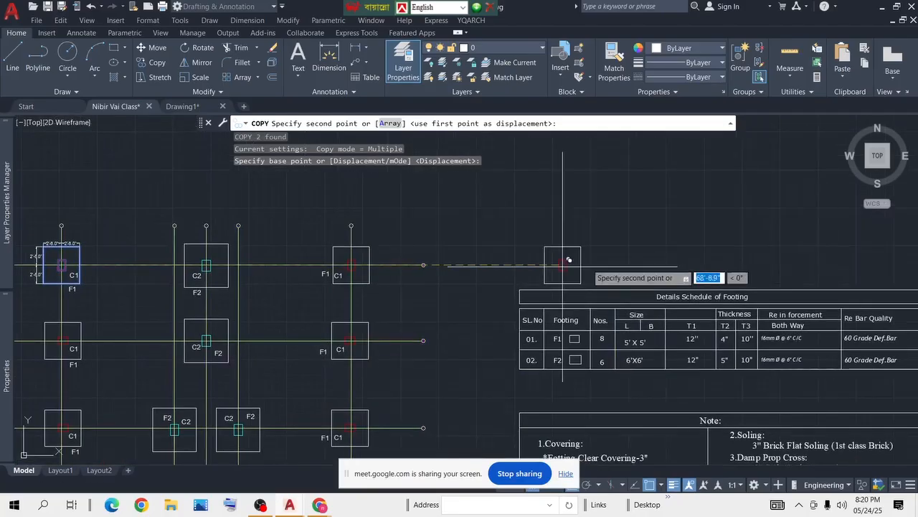
{"action": "left_click", "coordinate": [568, 247]}
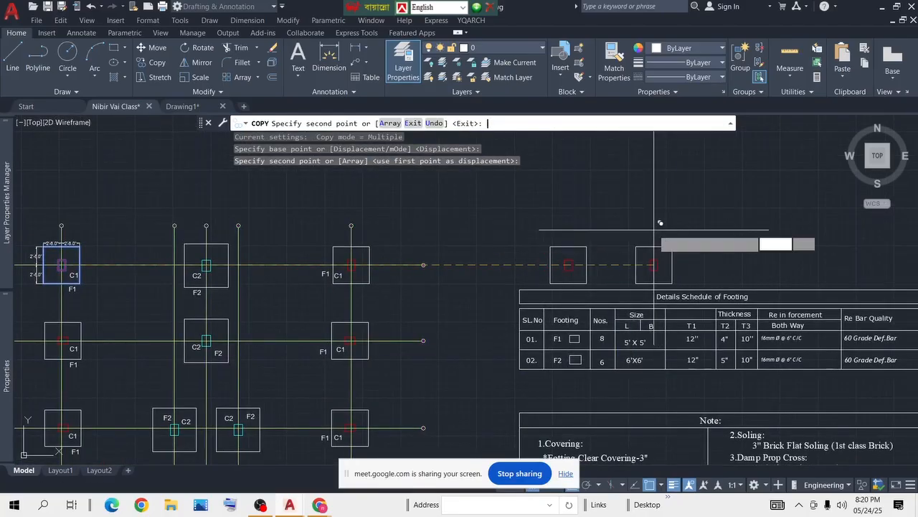
{"action": "key", "text": "Return"}
Step: Move the copied footing and column outline straight up to leave clear space above the footing schedule
{"action": "left_click", "coordinate": [611, 227]}
{"action": "left_click", "coordinate": [528, 260]}
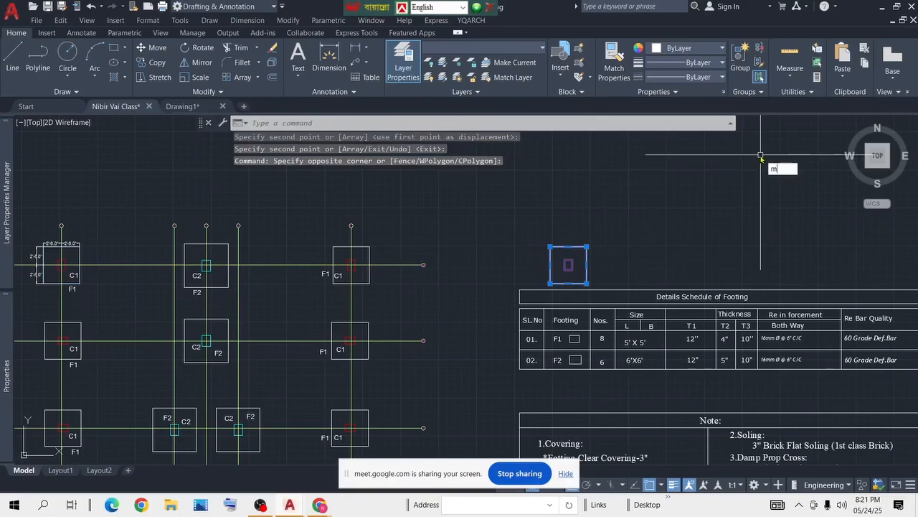
{"action": "key", "text": "Return"}
{"action": "left_click", "coordinate": [708, 216]}
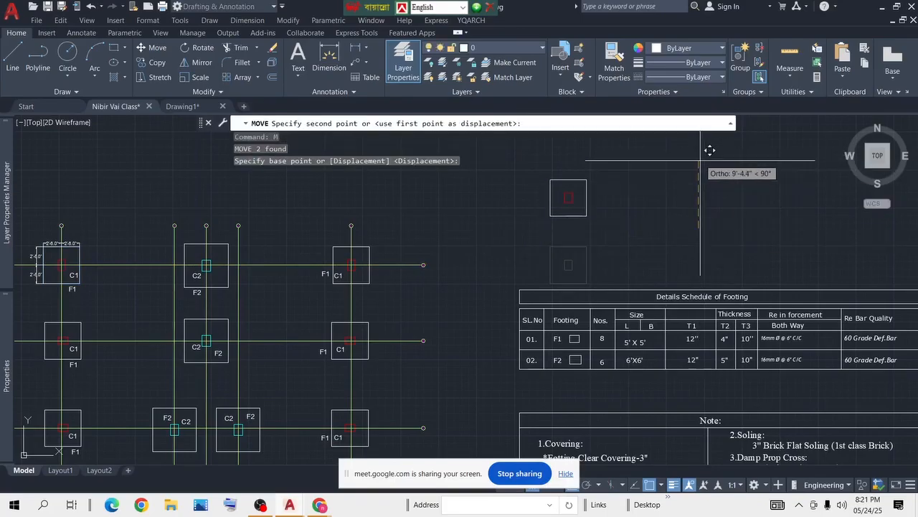
{"action": "left_click", "coordinate": [707, 139]}
Step: Examine the footing schedule rows and the F1 footing outline placed above them
{"action": "mouse_move", "coordinate": [654, 238]}
{"action": "middle_mouse_down"}
{"action": "mouse_move", "coordinate": [660, 308]}
{"action": "mouse_move", "coordinate": [643, 253]}
{"action": "middle_mouse_up"}
{"action": "scroll", "coordinate": [614, 264], "scroll_direction": "down", "scroll_amount": 2}
{"action": "scroll", "coordinate": [599, 335], "scroll_direction": "up", "scroll_amount": 4}
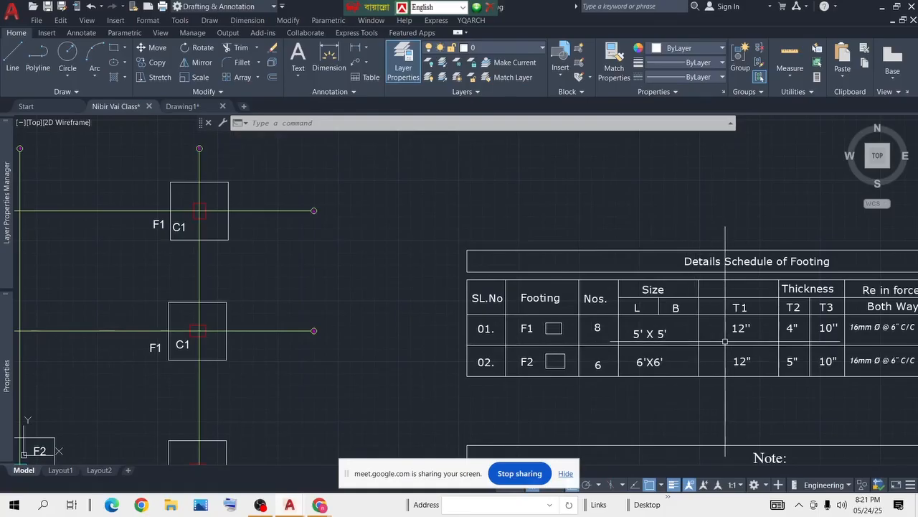
{"action": "scroll", "coordinate": [607, 231], "scroll_direction": "down", "scroll_amount": 5}
{"action": "scroll", "coordinate": [590, 248], "scroll_direction": "up", "scroll_amount": 5}
{"action": "scroll", "coordinate": [561, 251], "scroll_direction": "up", "scroll_amount": 5}
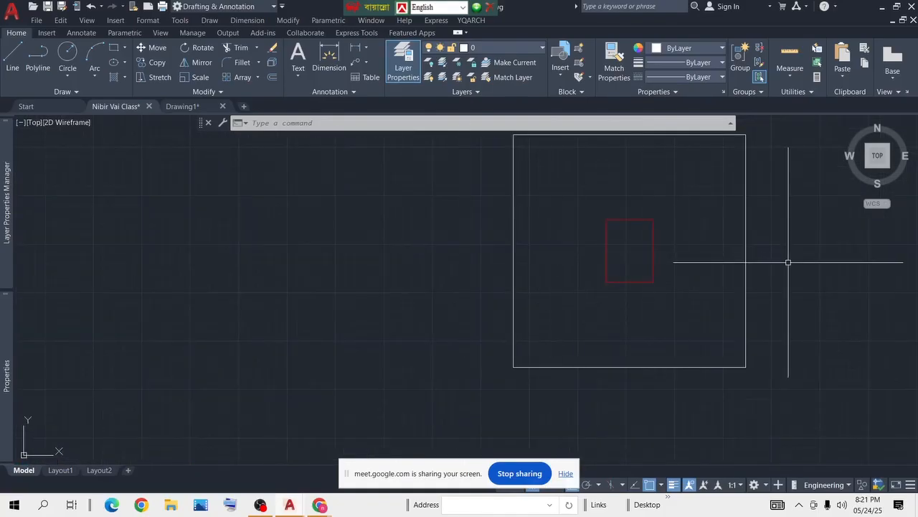
{"action": "scroll", "coordinate": [613, 150], "scroll_direction": "down", "scroll_amount": 4}
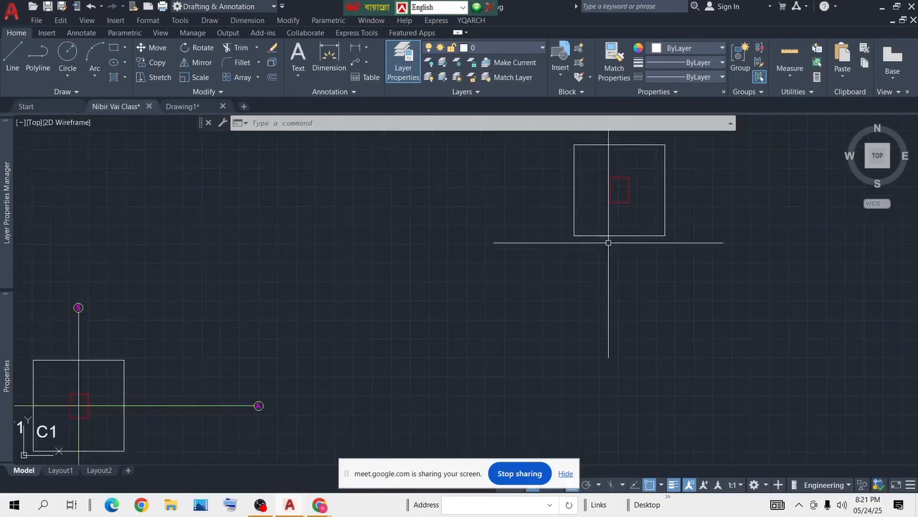
{"action": "scroll", "coordinate": [609, 244], "scroll_direction": "down", "scroll_amount": 3}
Step: Copy the footing and column outline above the schedule horizontally to its right
{"action": "left_click", "coordinate": [695, 178]}
{"action": "left_click", "coordinate": [498, 301]}
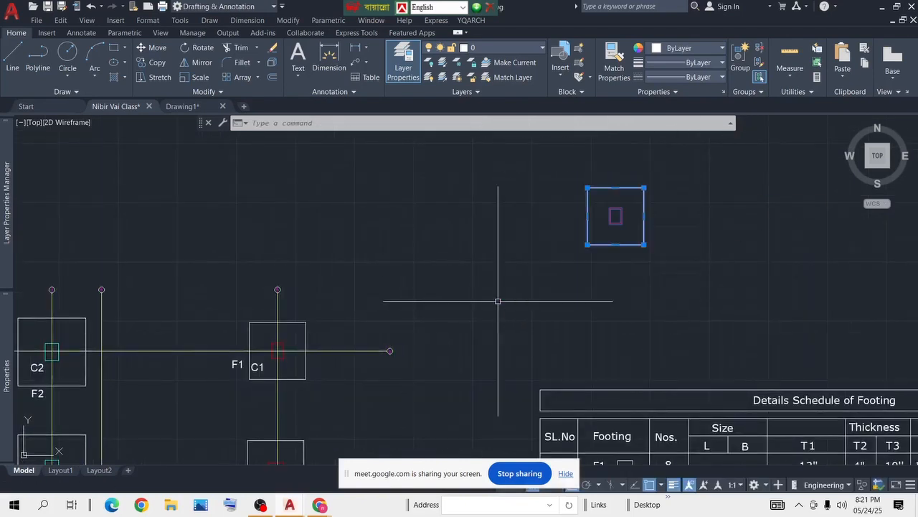
{"action": "key", "text": "Return"}
{"action": "left_click", "coordinate": [591, 283]}
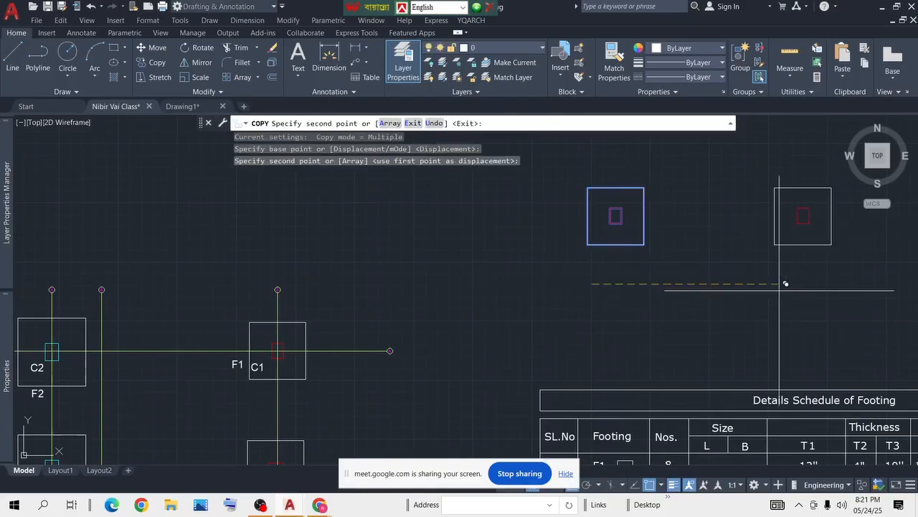
{"action": "key", "text": "Escape"}
Step: Rotate the right-hand footing copy 90 degrees clockwise so its column rectangle lies horizontally
{"action": "middle_click_drag", "start_coordinate": [806, 259], "coordinate": [593, 232]}
{"action": "left_click", "coordinate": [640, 151]}
{"action": "left_click", "coordinate": [544, 260]}
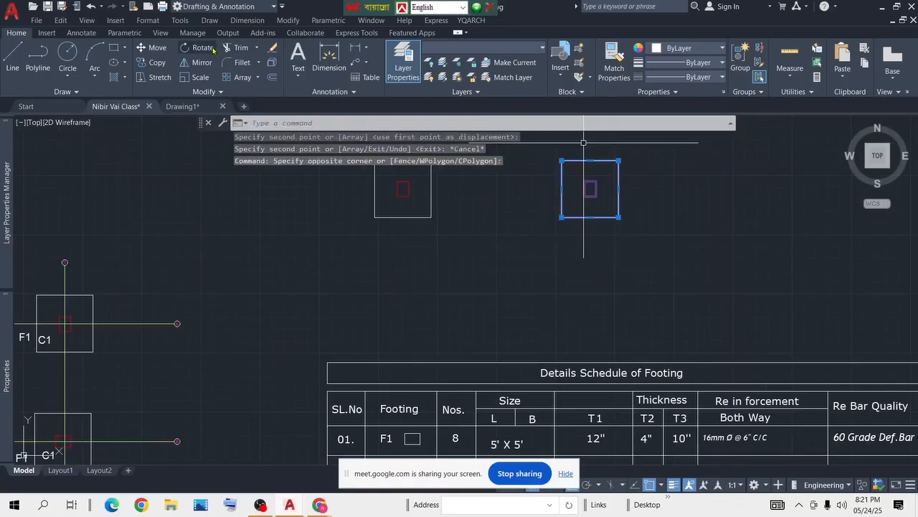
{"action": "type", "text": "ro"}
{"action": "key", "text": "Return"}
{"action": "left_click", "coordinate": [620, 230]}
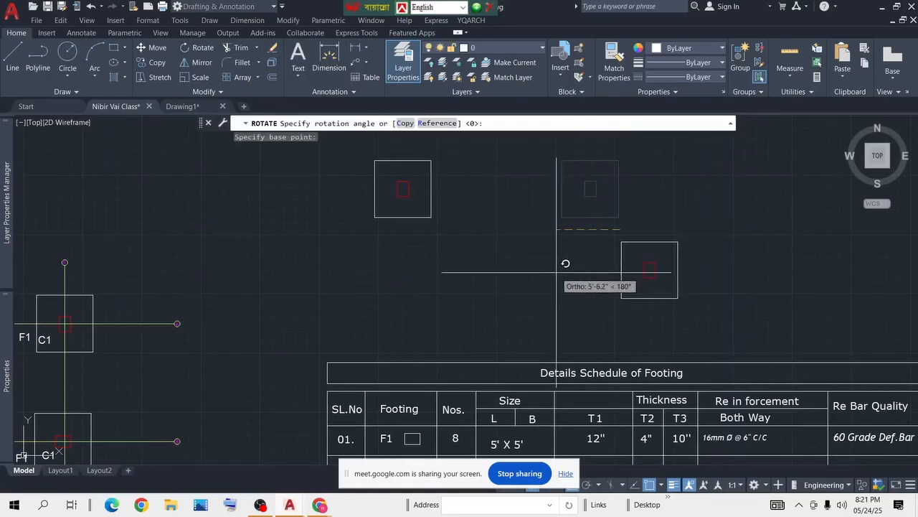
{"action": "left_click", "coordinate": [594, 290]}
{"action": "middle_click_drag", "start_coordinate": [643, 263], "coordinate": [650, 309]}
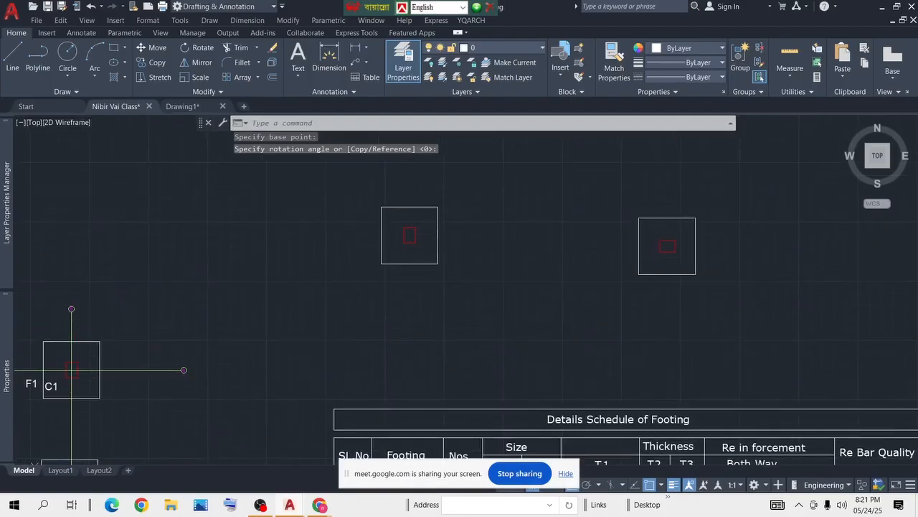
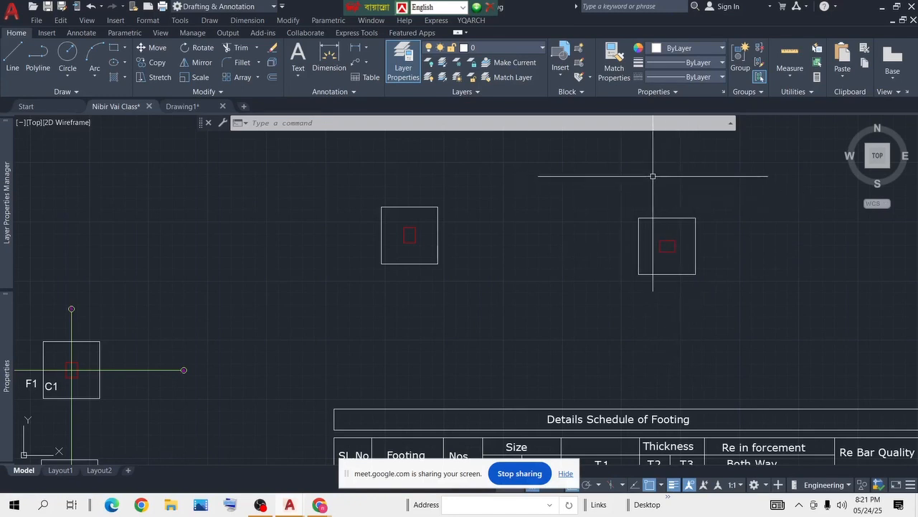
Step: Compare the column orientations in the F1 footings of the layout plan with the two outlines above the schedule
{"action": "scroll", "coordinate": [440, 256], "scroll_direction": "down", "scroll_amount": 6}
{"action": "middle_click_drag", "start_coordinate": [389, 293], "coordinate": [437, 249]}
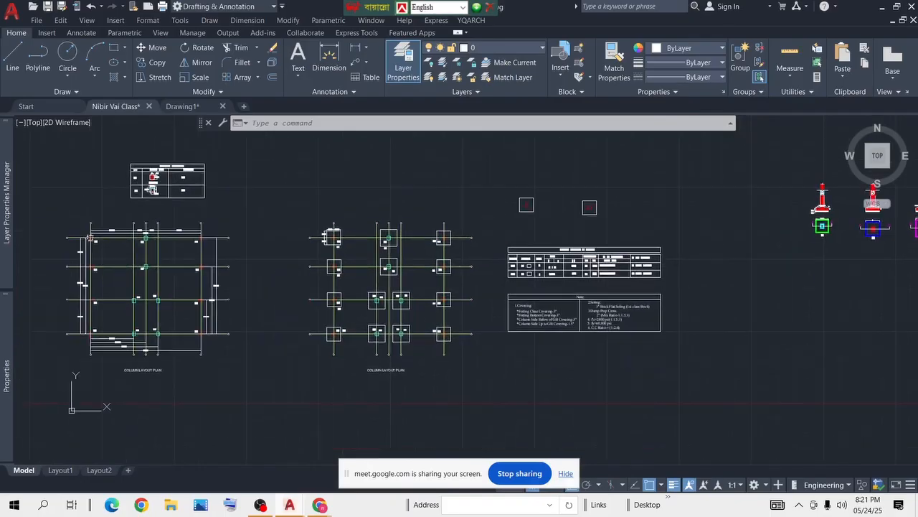
{"action": "scroll", "coordinate": [344, 284], "scroll_direction": "up", "scroll_amount": 6}
{"action": "scroll", "coordinate": [304, 226], "scroll_direction": "down", "scroll_amount": 2}
{"action": "scroll", "coordinate": [303, 227], "scroll_direction": "down", "scroll_amount": 3}
{"action": "scroll", "coordinate": [297, 186], "scroll_direction": "up", "scroll_amount": 5}
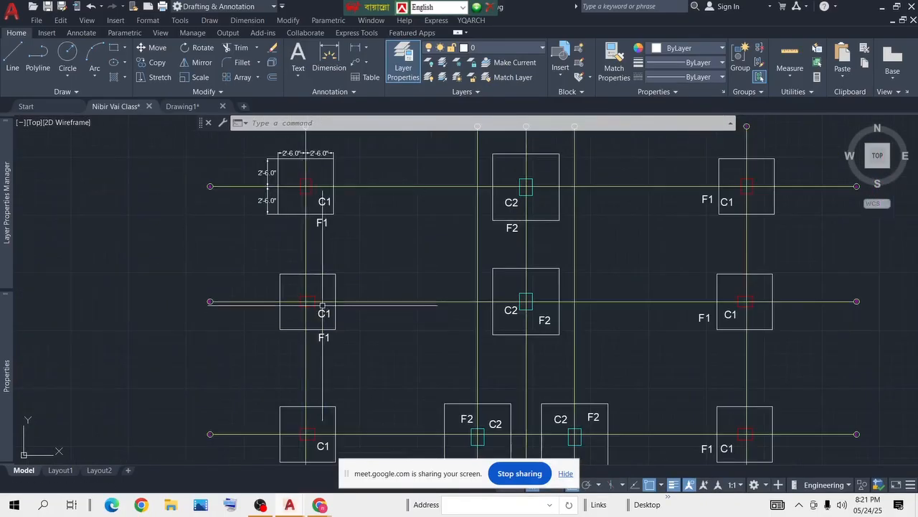
{"action": "scroll", "coordinate": [393, 333], "scroll_direction": "down", "scroll_amount": 5}
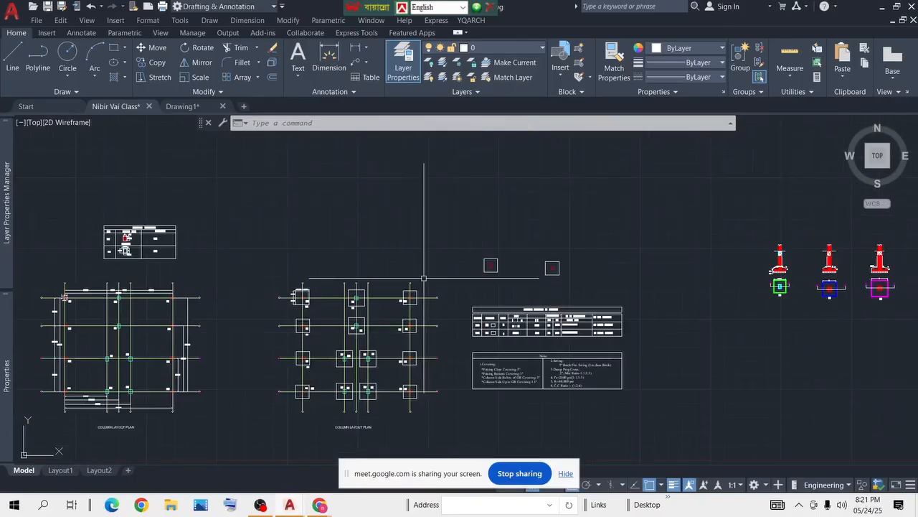
{"action": "scroll", "coordinate": [491, 269], "scroll_direction": "up", "scroll_amount": 5}
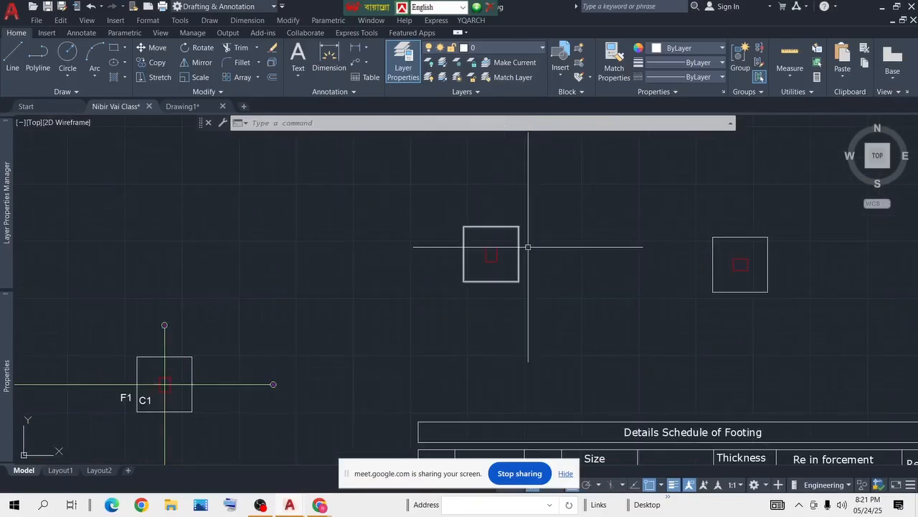
Step: Draw a horizontal line through the centre of the left-hand footing outline, extending beyond both sides of the square
{"action": "scroll", "coordinate": [499, 254], "scroll_direction": "up", "scroll_amount": 4}
{"action": "middle_click_drag", "start_coordinate": [499, 253], "coordinate": [497, 296]}
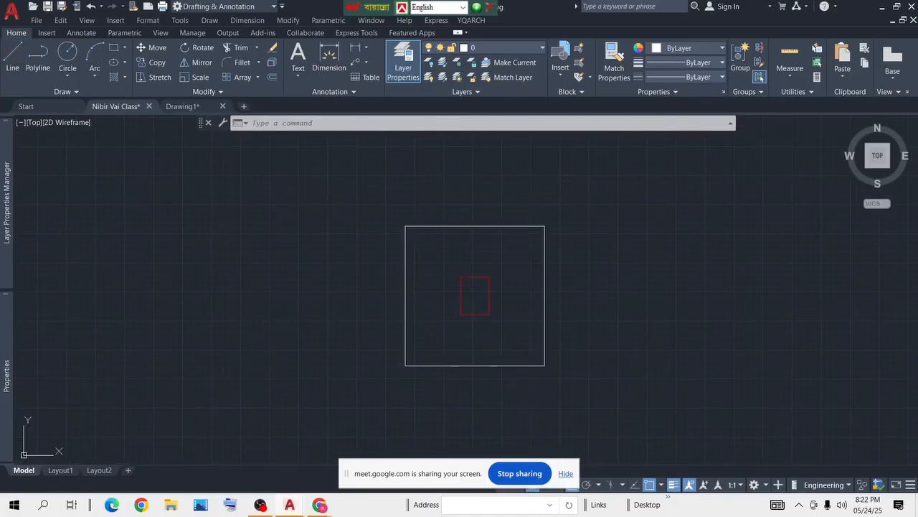
{"action": "key", "text": "l"}
{"action": "key", "text": "Return"}
{"action": "left_click", "coordinate": [319, 295]}
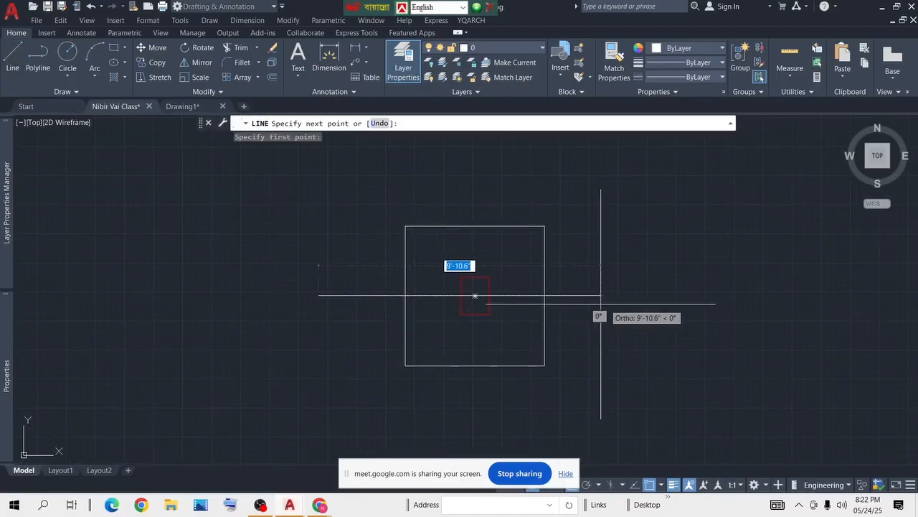
{"action": "left_click", "coordinate": [631, 306]}
{"action": "key", "text": "Return"}
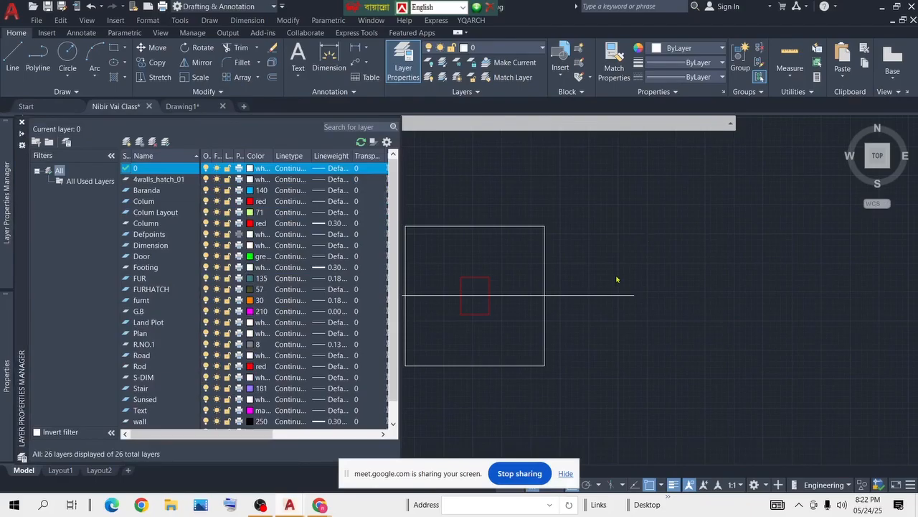
{"action": "middle_click_drag", "start_coordinate": [618, 284], "coordinate": [696, 286]}
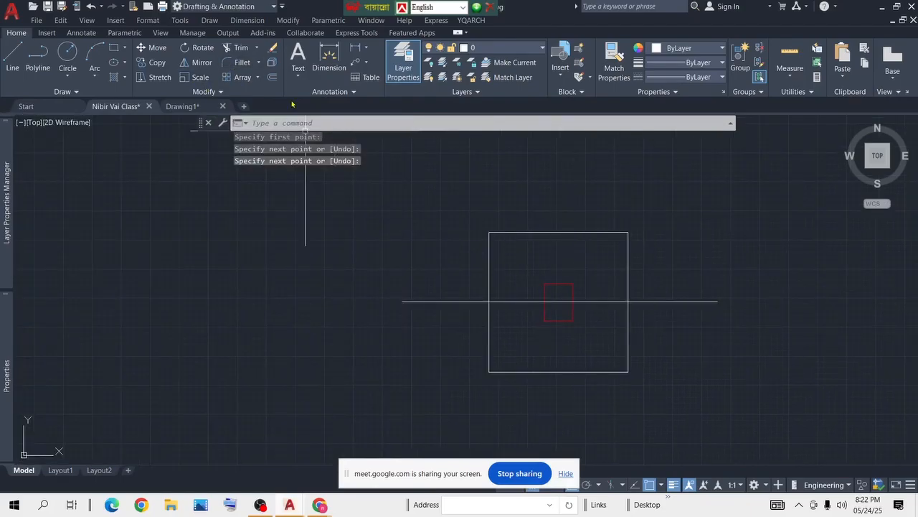
Step: Add the multiline text "A" with a 5" text height near the left end of the left-hand footing's section line
{"action": "type", "text": "t"}
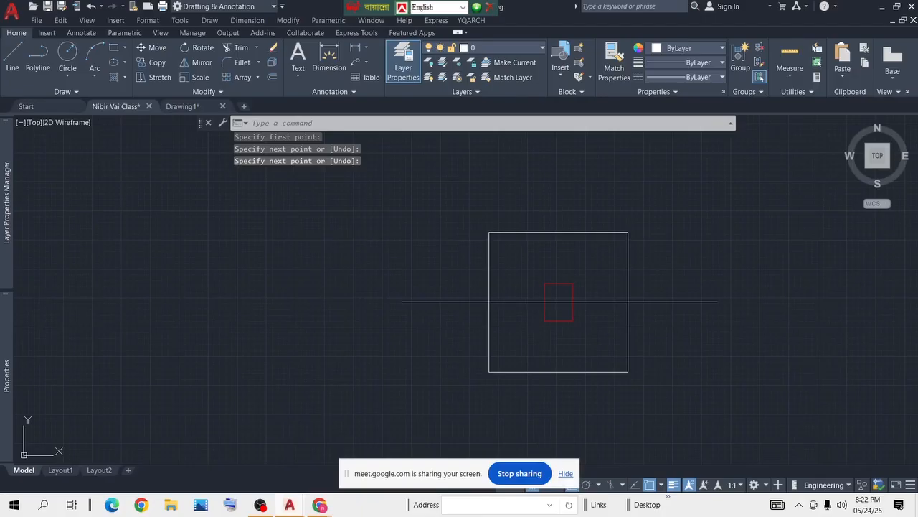
{"action": "type", "text": "t"}
{"action": "key", "text": "Return"}
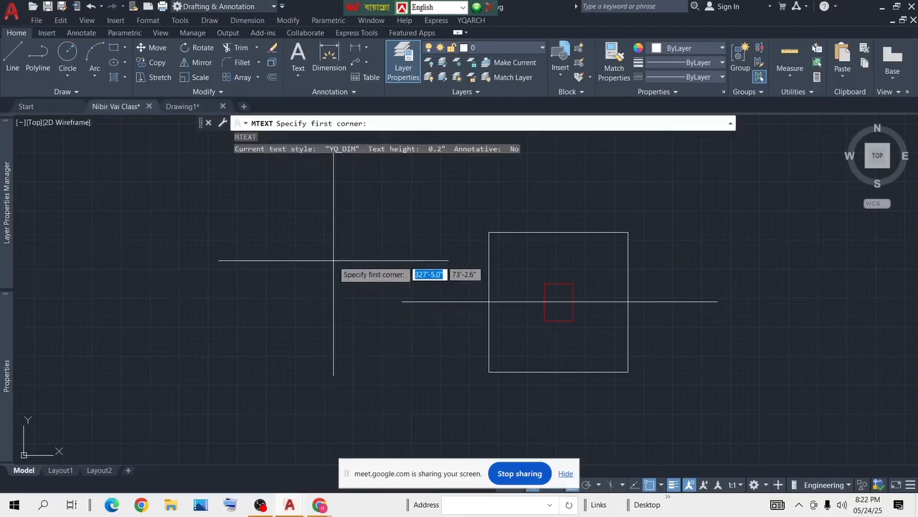
{"action": "left_click", "coordinate": [345, 283]}
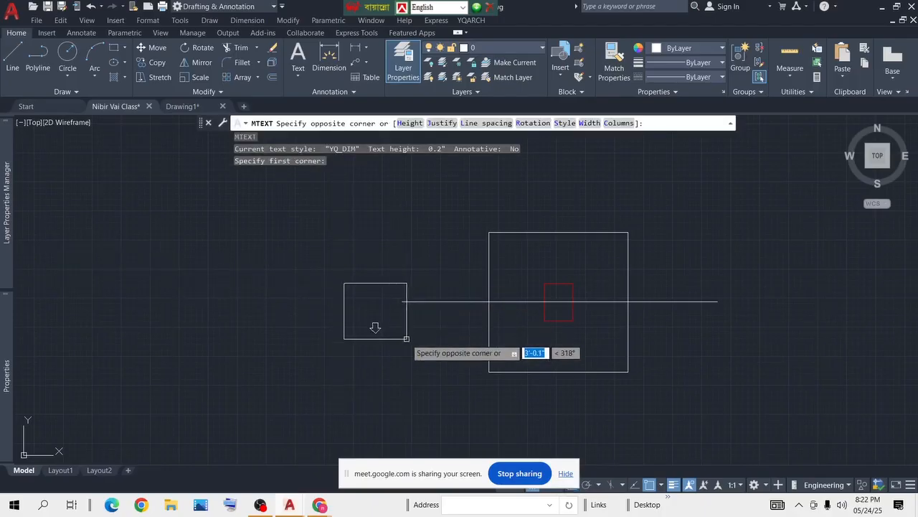
{"action": "left_click", "coordinate": [400, 338]}
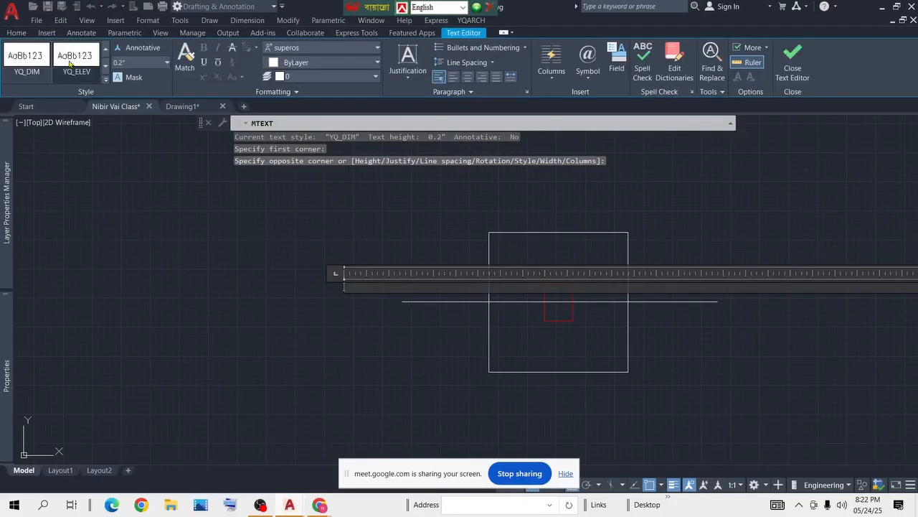
{"action": "left_click", "coordinate": [77, 66]}
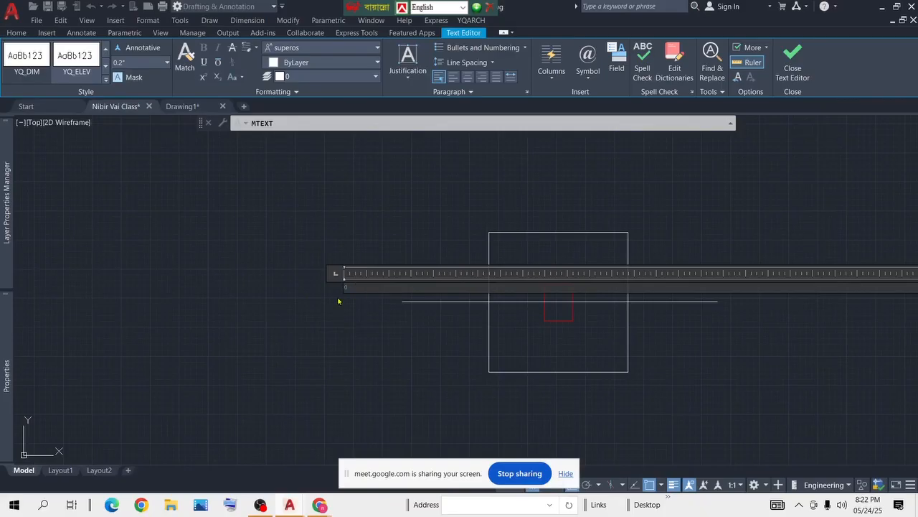
{"action": "left_click", "coordinate": [105, 82]}
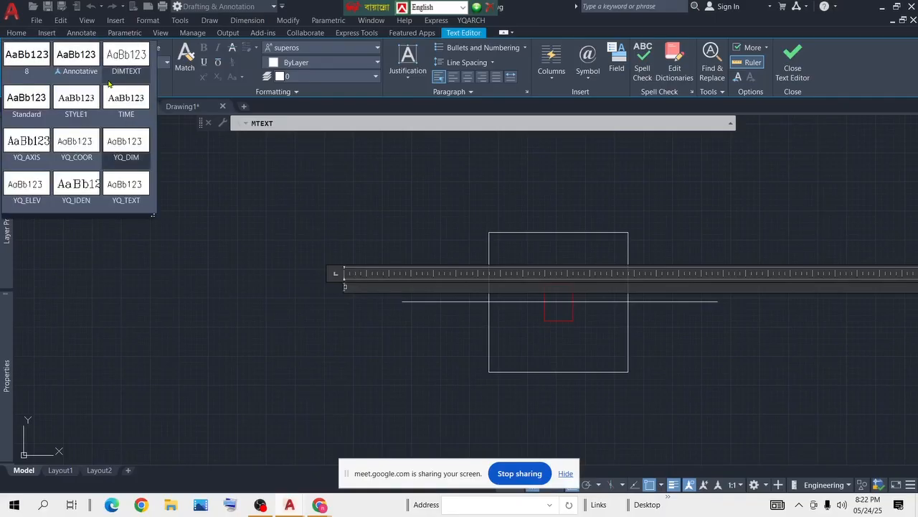
{"action": "left_click", "coordinate": [36, 94]}
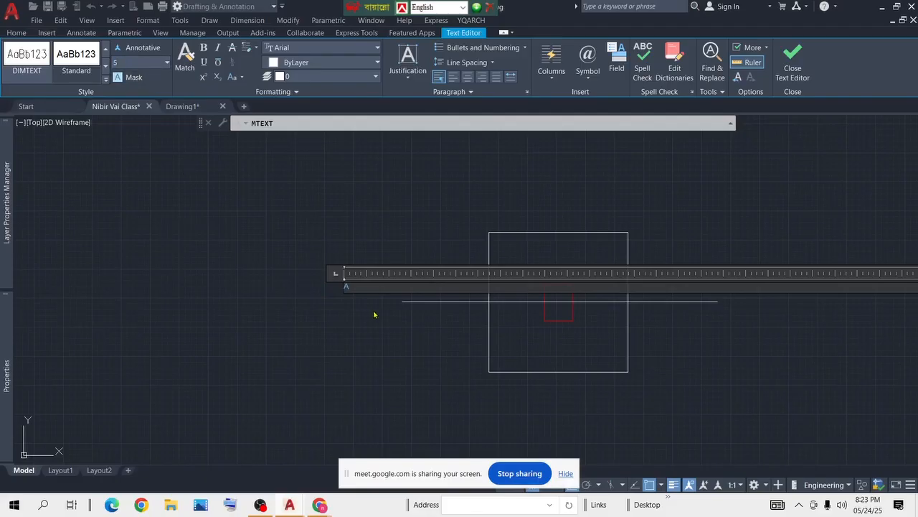
{"action": "key", "text": "Return"}
{"action": "scroll", "coordinate": [491, 299], "scroll_direction": "down", "scroll_amount": 6}
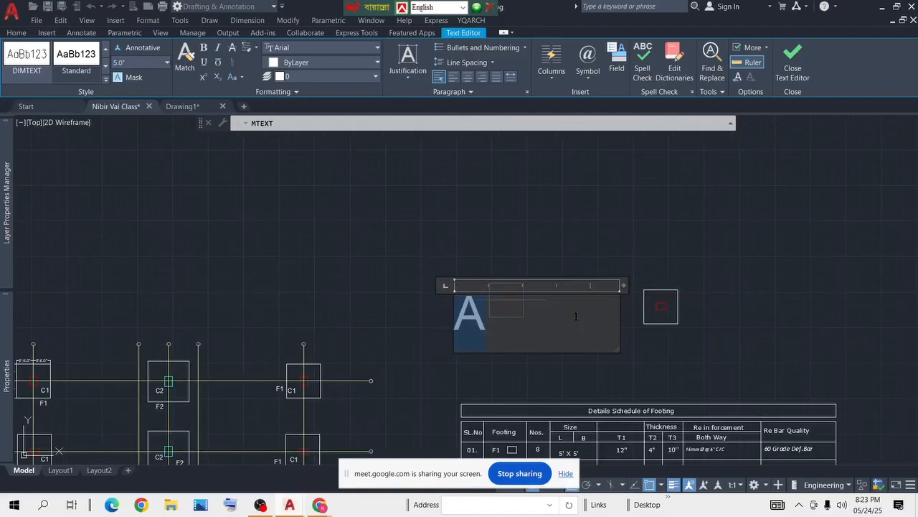
{"action": "left_click_drag", "start_coordinate": [618, 307], "coordinate": [487, 307]}
{"action": "left_click", "coordinate": [594, 285]}
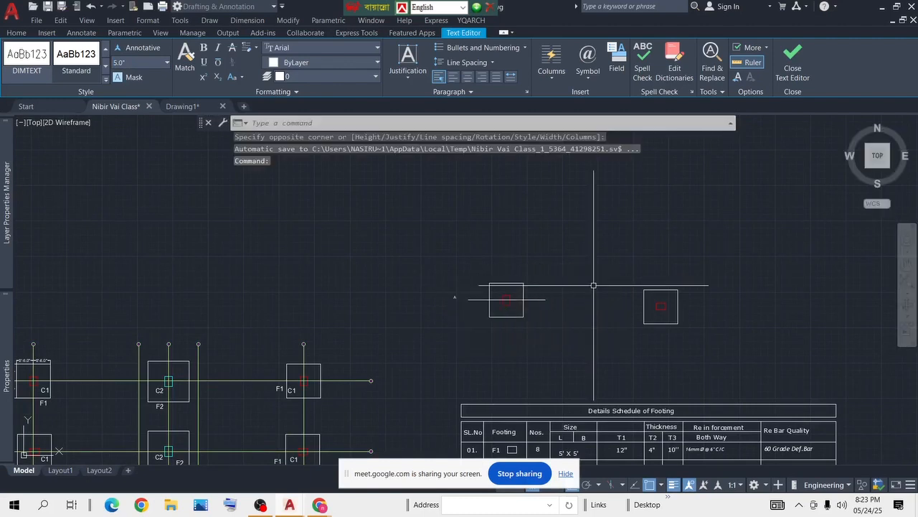
Step: Move the letter A vertically so it is level with the left-hand footing's section line
{"action": "scroll", "coordinate": [433, 292], "scroll_direction": "up", "scroll_amount": 6}
{"action": "left_click", "coordinate": [570, 290]}
{"action": "left_click", "coordinate": [427, 330]}
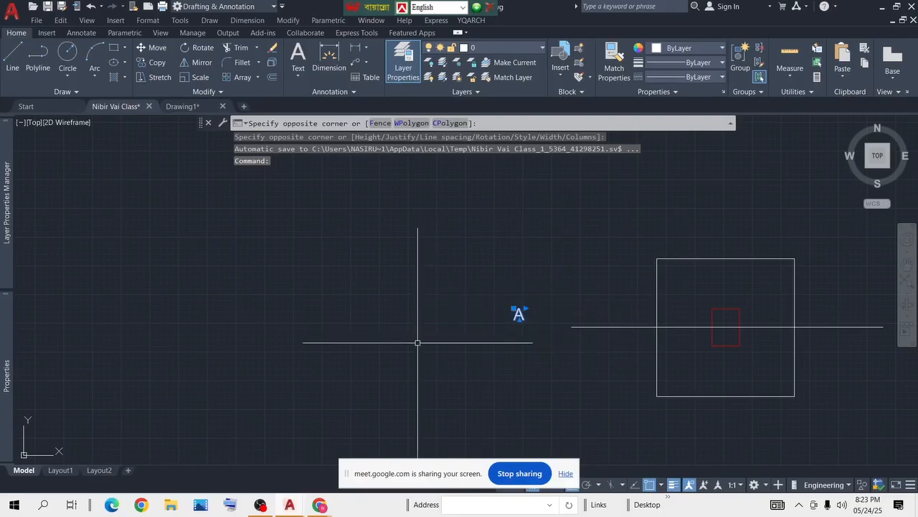
{"action": "type", "text": "m"}
{"action": "key", "text": "Return"}
{"action": "left_click", "coordinate": [523, 336]}
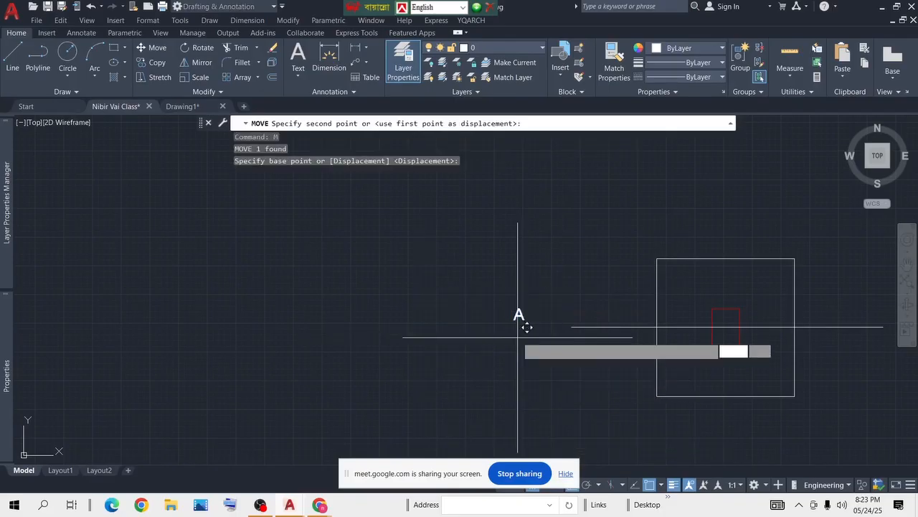
{"action": "left_click", "coordinate": [523, 351]}
Step: Move the letter A horizontally closer to the left end of the section line
{"action": "left_click", "coordinate": [534, 314]}
{"action": "left_click", "coordinate": [475, 388]}
{"action": "type", "text": "m"}
{"action": "key", "text": "Return"}
{"action": "left_click", "coordinate": [545, 327]}
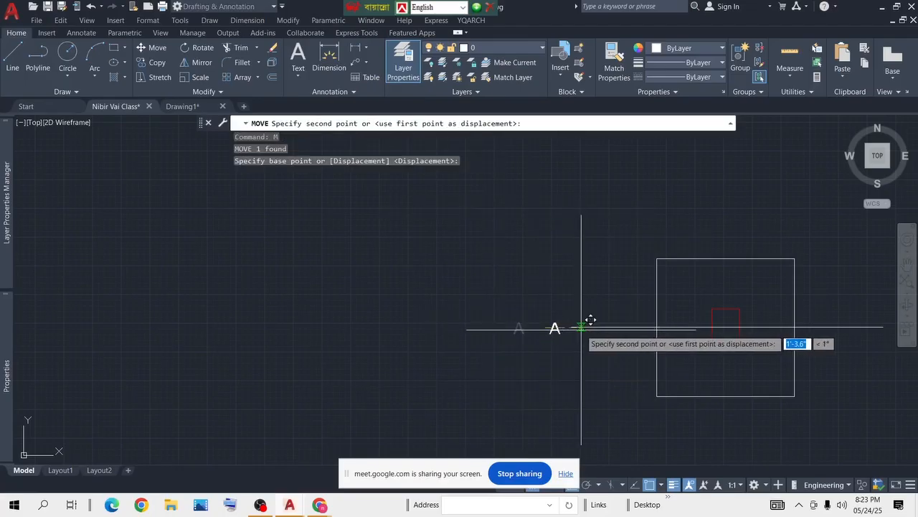
{"action": "left_click", "coordinate": [587, 323]}
Step: Copy the letter A horizontally to the right end of the section line
{"action": "scroll", "coordinate": [810, 333], "scroll_direction": "up", "scroll_amount": 2}
{"action": "left_click", "coordinate": [419, 292]}
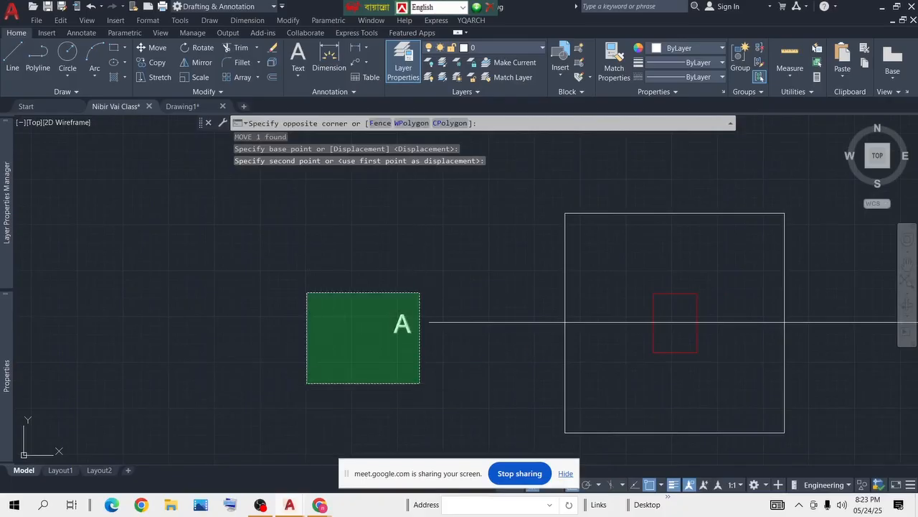
{"action": "left_click", "coordinate": [307, 381]}
{"action": "type", "text": "co"}
{"action": "key", "text": "Return"}
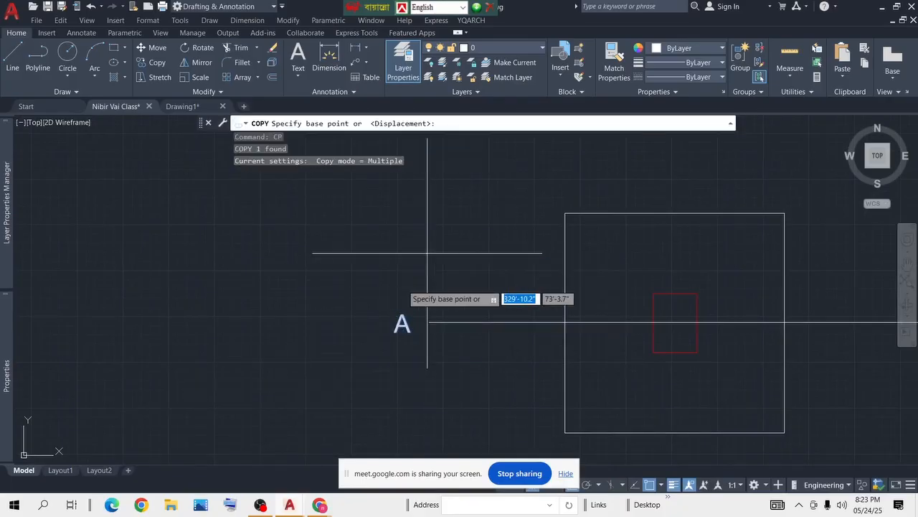
{"action": "left_click", "coordinate": [399, 314]}
{"action": "middle_click_drag", "start_coordinate": [835, 318], "coordinate": [538, 318]}
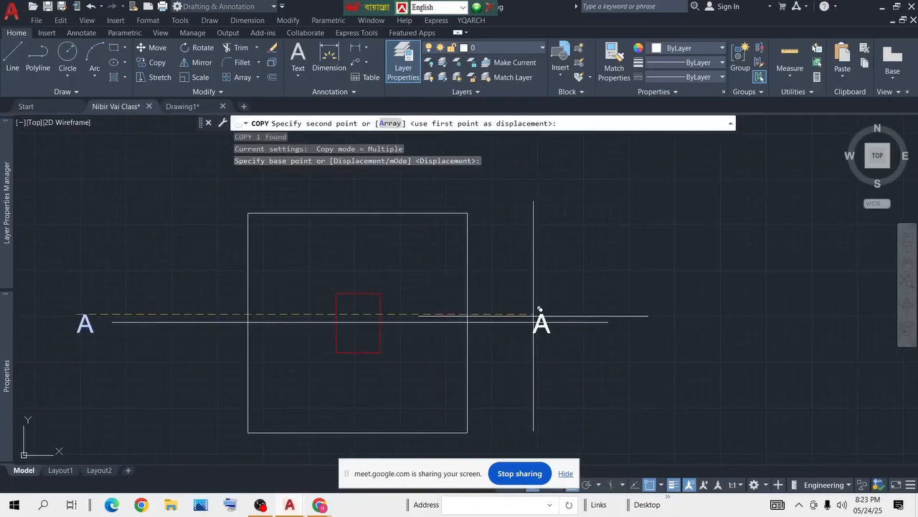
{"action": "left_click", "coordinate": [618, 321]}
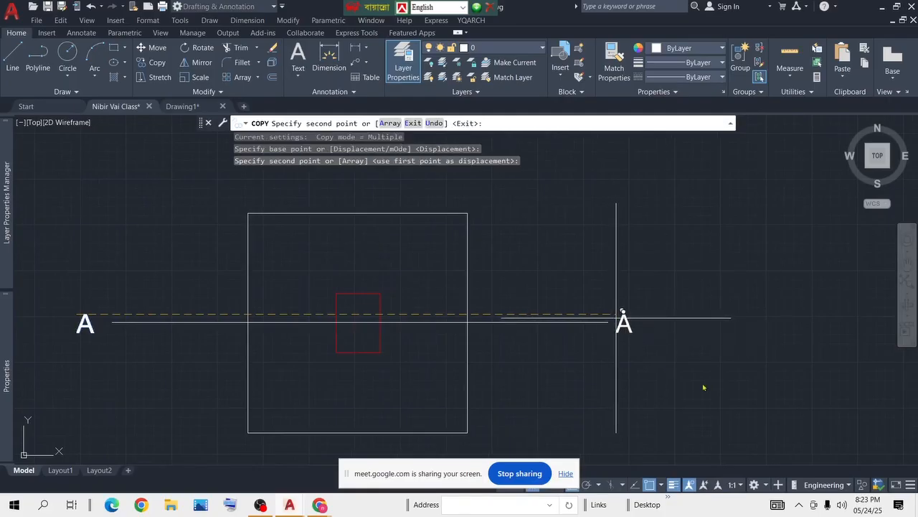
{"action": "key", "text": "Return"}
Step: Move the first reused footing detail, section and plan together, beside the new left-hand footing outline above the schedule
{"action": "scroll", "coordinate": [570, 350], "scroll_direction": "down", "scroll_amount": 8}
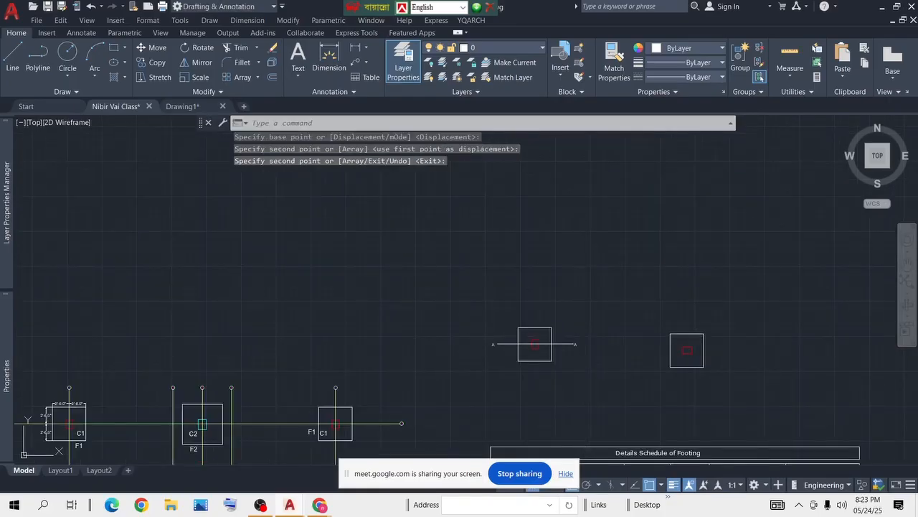
{"action": "scroll", "coordinate": [538, 341], "scroll_direction": "down", "scroll_amount": 5}
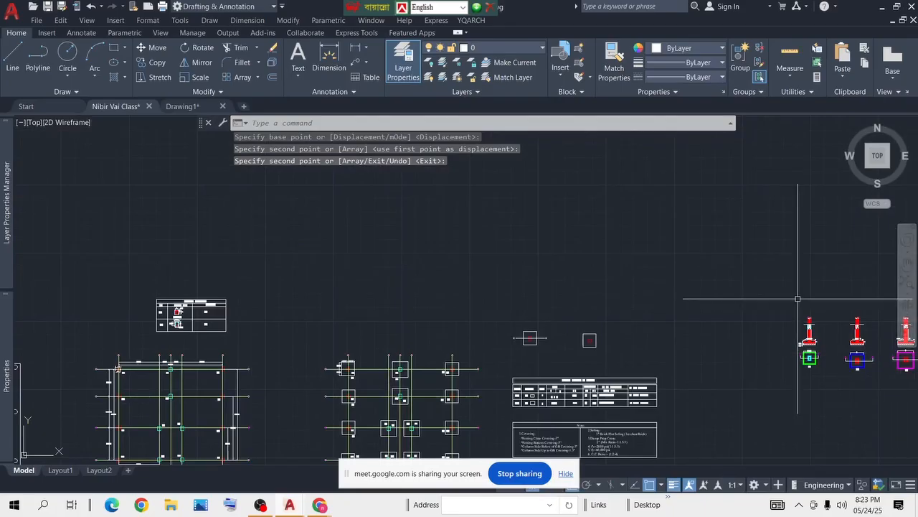
{"action": "left_click", "coordinate": [830, 303]}
{"action": "left_click", "coordinate": [759, 422]}
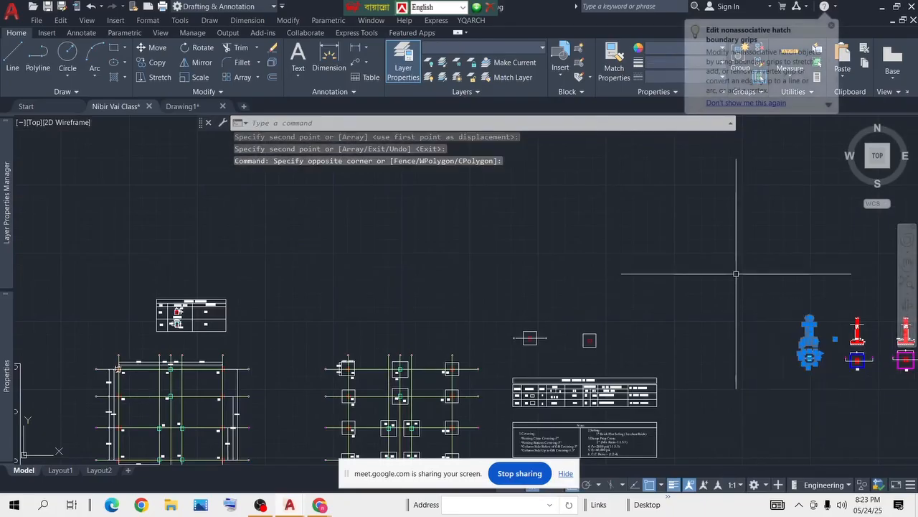
{"action": "type", "text": "m"}
{"action": "key", "text": "Return"}
{"action": "left_click", "coordinate": [809, 355]}
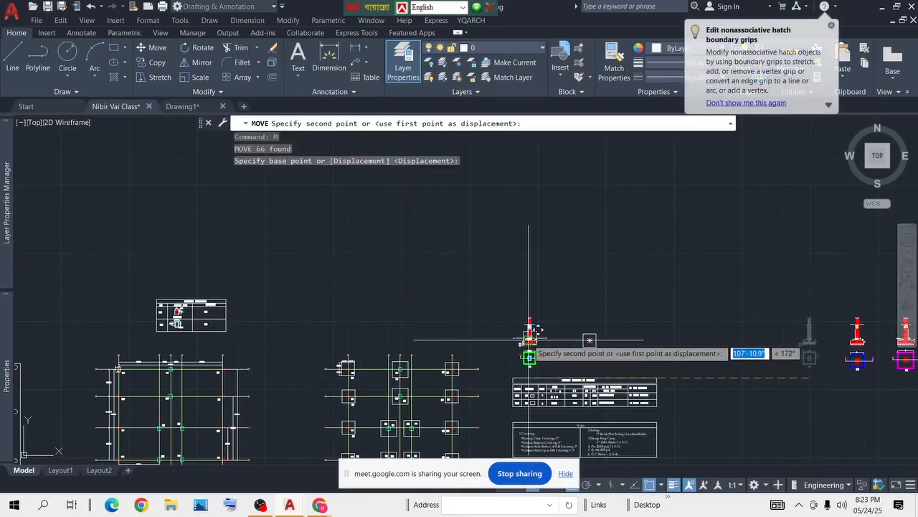
{"action": "left_click", "coordinate": [493, 331]}
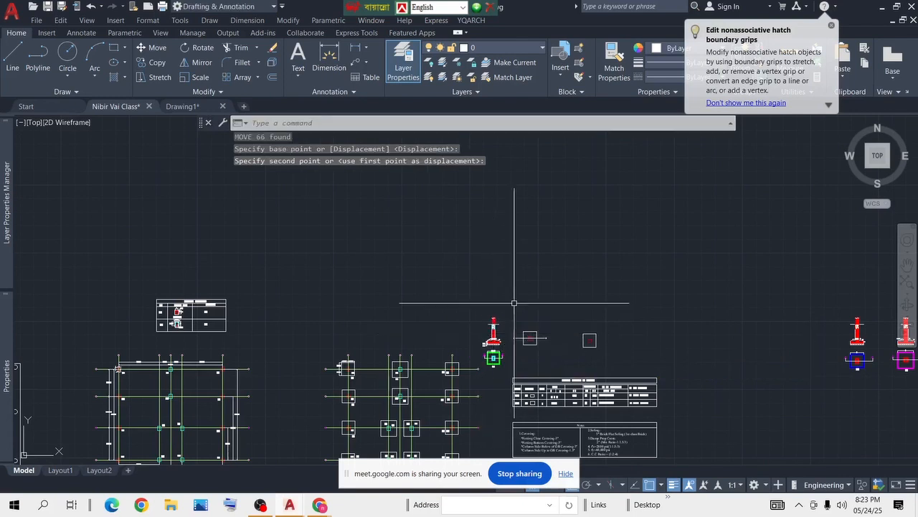
Step: Move the complete reused F1 section and plan straight up so the plan is roughly level with the new footing outline
{"action": "scroll", "coordinate": [498, 344], "scroll_direction": "up", "scroll_amount": 7}
{"action": "left_click", "coordinate": [530, 197]}
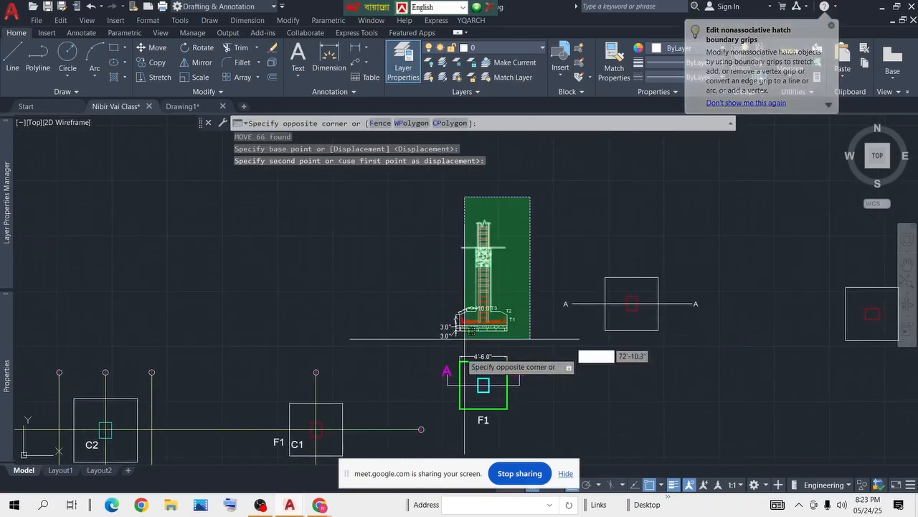
{"action": "left_click", "coordinate": [546, 357]}
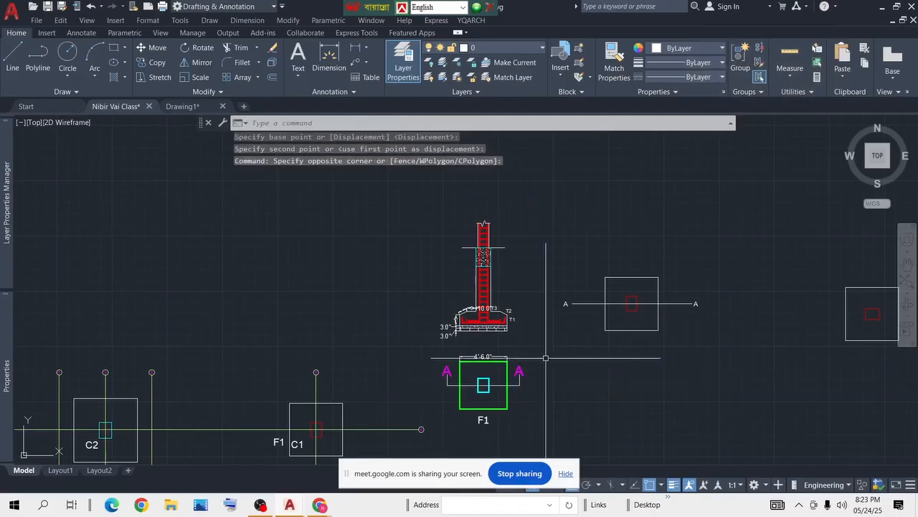
{"action": "left_click", "coordinate": [538, 200]}
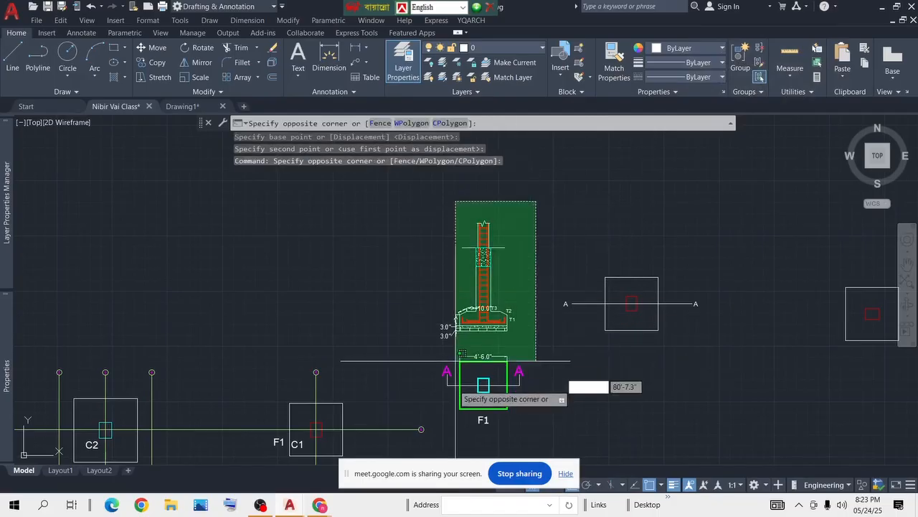
{"action": "left_click", "coordinate": [439, 431]}
{"action": "type", "text": "m"}
{"action": "key", "text": "Return"}
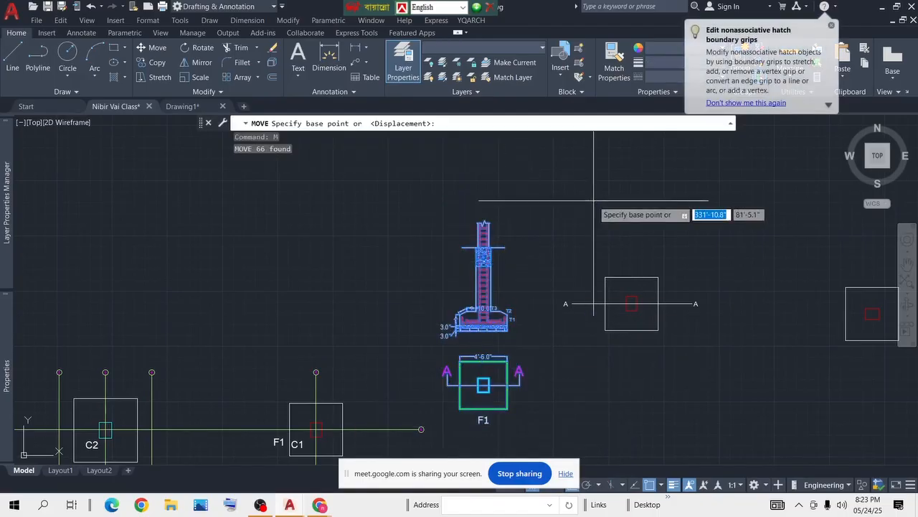
{"action": "left_click", "coordinate": [540, 327]}
{"action": "left_click", "coordinate": [551, 227]}
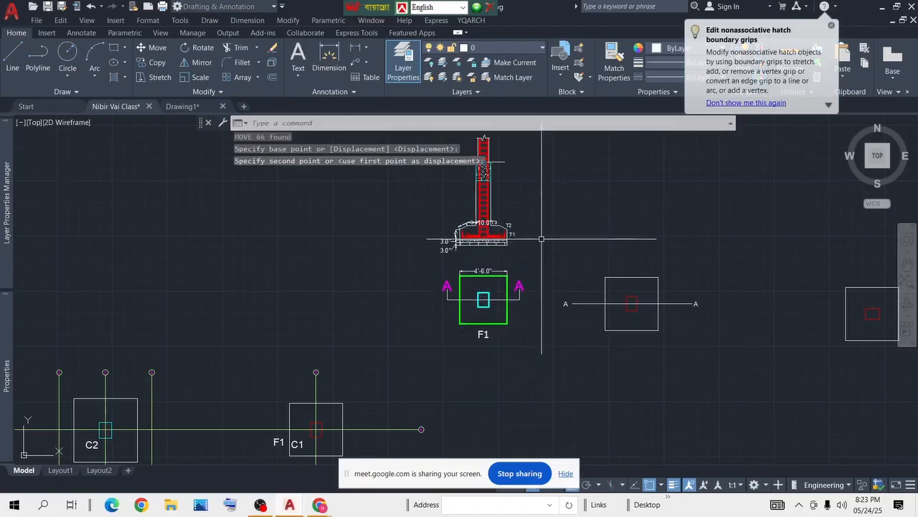
Step: Select the entire reused F1 detail, including its section, plan and label
{"action": "middle_click_drag", "start_coordinate": [543, 224], "coordinate": [460, 241]}
{"action": "middle_click_drag", "start_coordinate": [459, 182], "coordinate": [451, 239]}
{"action": "left_click", "coordinate": [451, 199]}
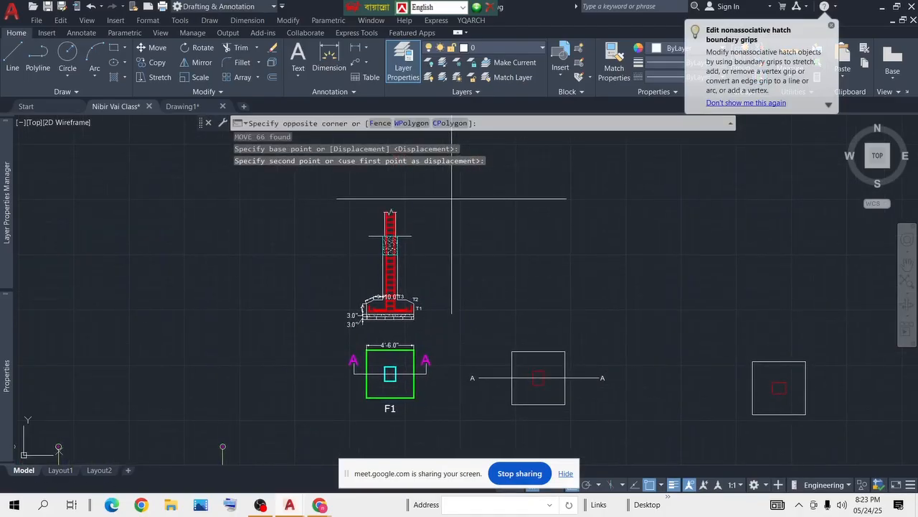
{"action": "left_click", "coordinate": [309, 414]}
{"action": "type", "text": "nd: N"}
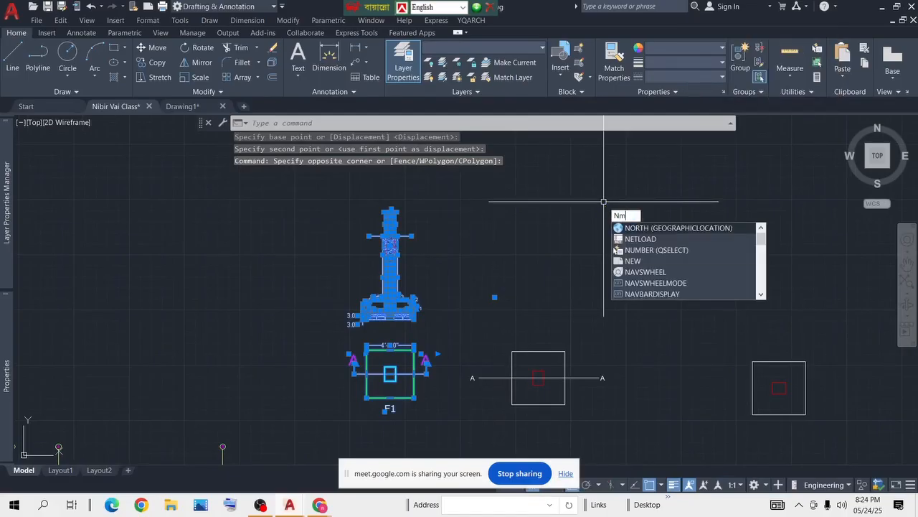
{"action": "type", "text": "m"}
{"action": "key", "text": "Return"}
{"action": "left_click", "coordinate": [560, 230]}
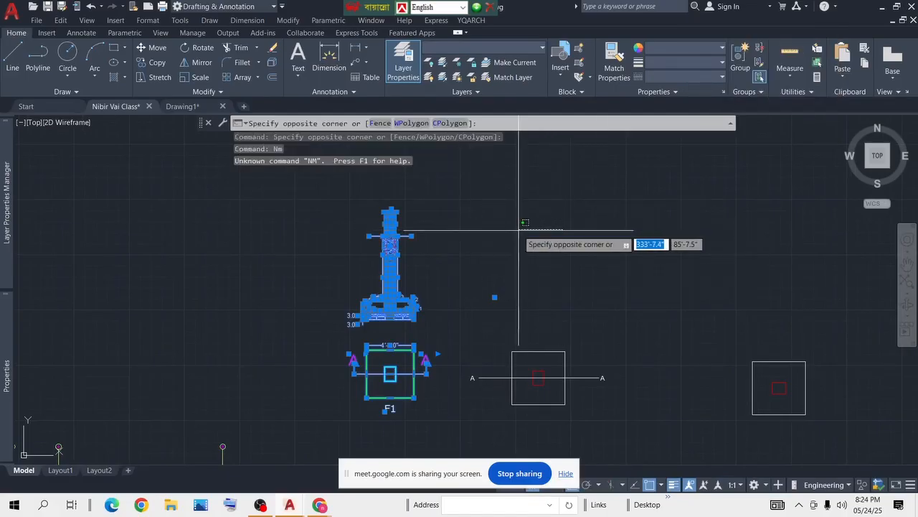
{"action": "key", "text": "Escape"}
{"action": "type", "text": "n"}
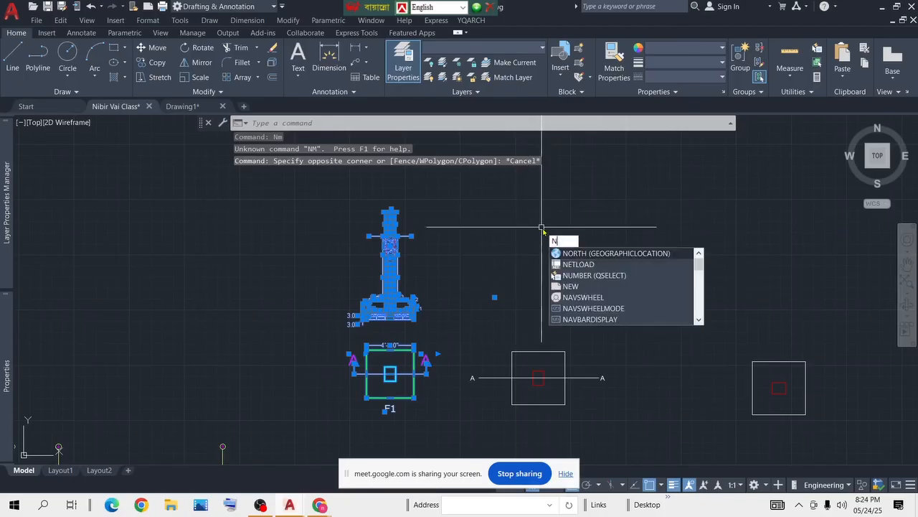
{"action": "key", "text": "BackSpace"}
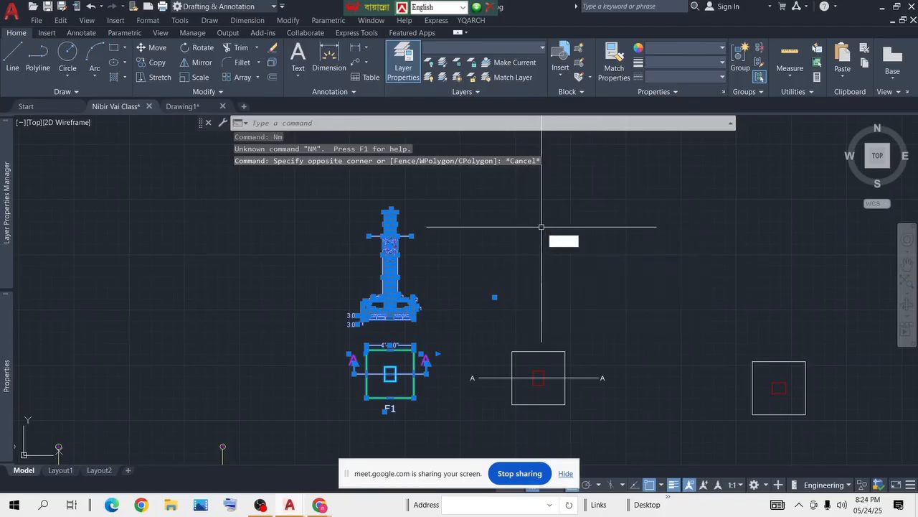
Step: Move the selected F1 detail horizontally to the left, farther from the new footing outline
{"action": "type", "text": "m"}
{"action": "key", "text": "Return"}
{"action": "left_click", "coordinate": [566, 201]}
{"action": "left_click", "coordinate": [510, 201]}
Step: Copy the F1 label from the reference plan to beneath the new footing outline, and erase the stray extra copy
{"action": "middle_click_drag", "start_coordinate": [508, 293], "coordinate": [567, 253]}
{"action": "scroll", "coordinate": [556, 345], "scroll_direction": "up", "scroll_amount": 4}
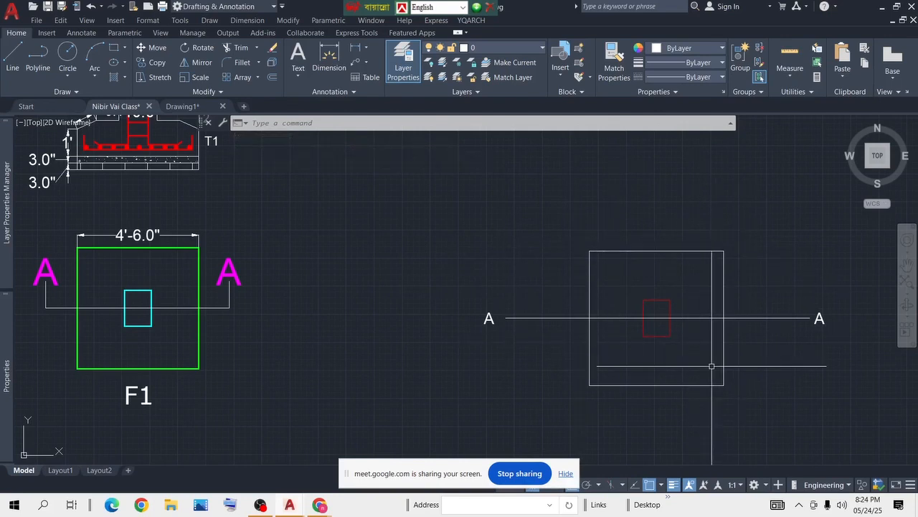
{"action": "scroll", "coordinate": [685, 316], "scroll_direction": "down", "scroll_amount": 2}
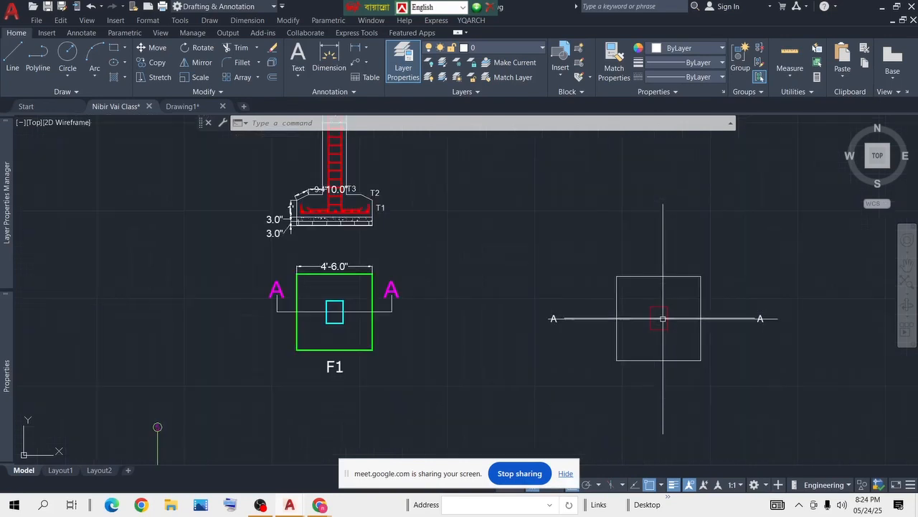
{"action": "middle_click_drag", "start_coordinate": [685, 317], "coordinate": [631, 329]}
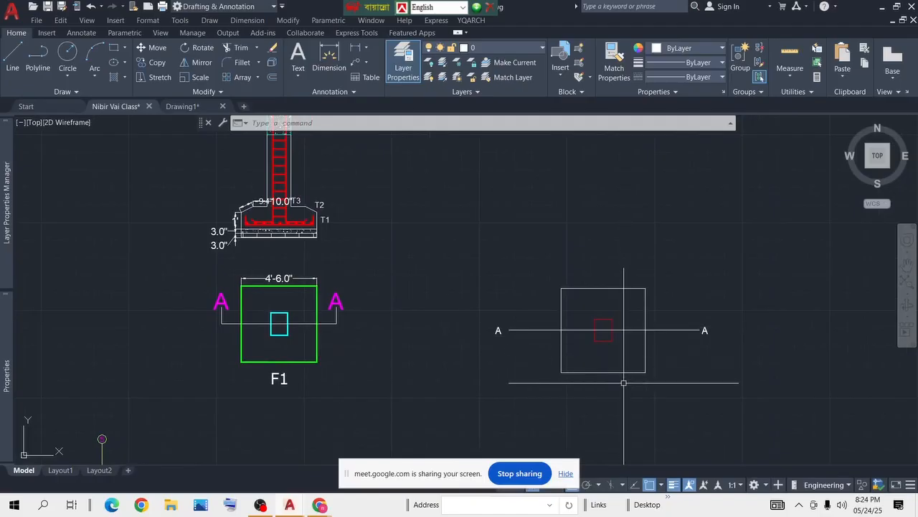
{"action": "left_click", "coordinate": [332, 373]}
{"action": "left_click", "coordinate": [230, 421]}
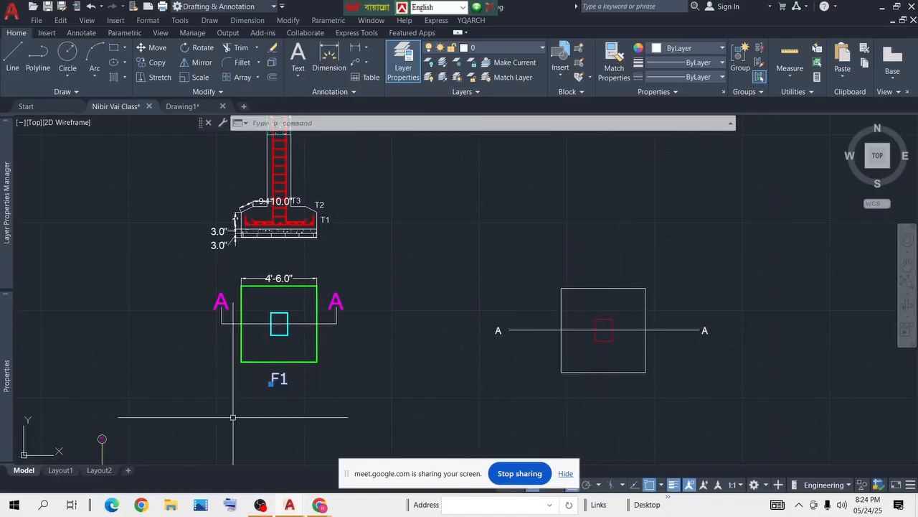
{"action": "key", "text": "Return"}
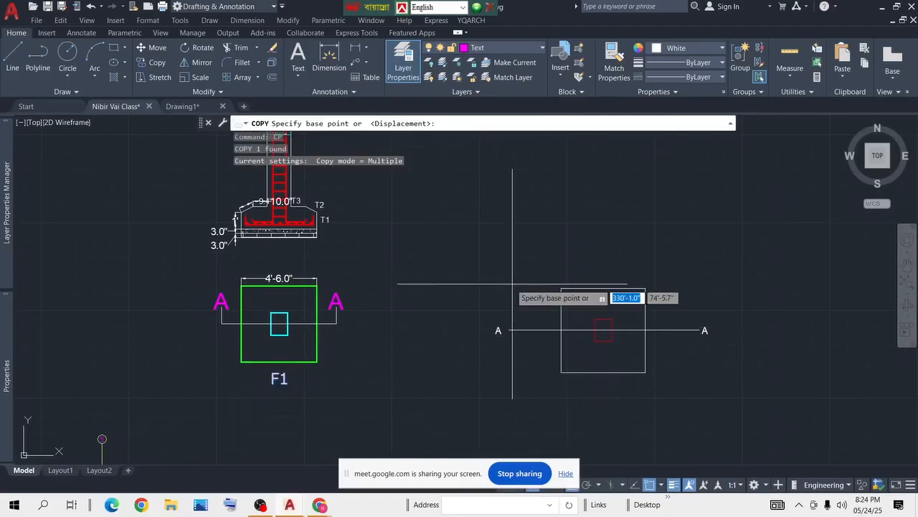
{"action": "left_click", "coordinate": [384, 364]}
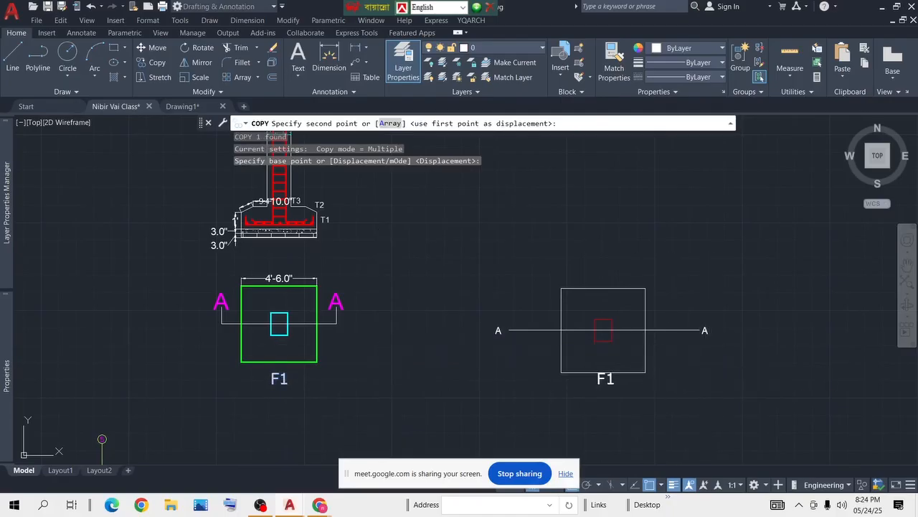
{"action": "left_click", "coordinate": [710, 366]}
{"action": "left_click", "coordinate": [603, 403]}
{"action": "key", "text": "Escape"}
{"action": "left_click", "coordinate": [518, 428]}
{"action": "left_click", "coordinate": [433, 416]}
{"action": "key", "text": "Delete"}
Step: Move the copied F1 label straight down, clear of the new footing outline's lower edge
{"action": "left_click", "coordinate": [644, 374]}
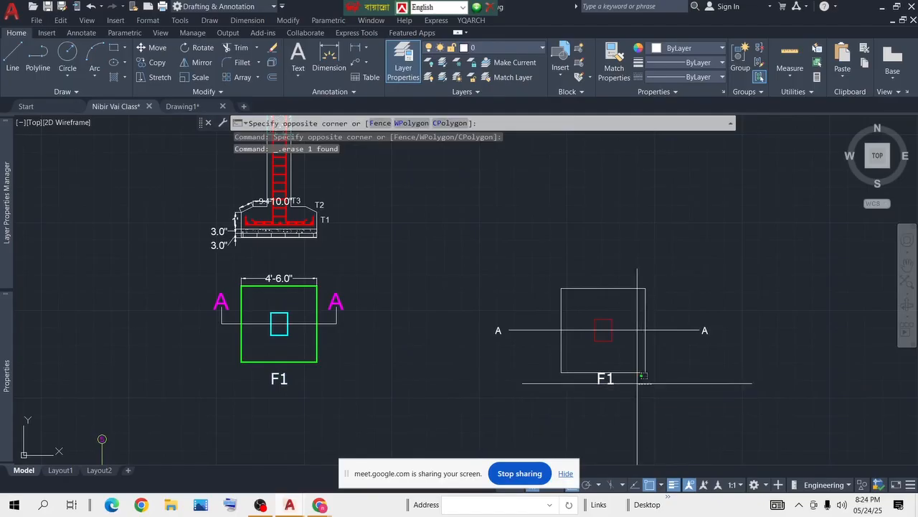
{"action": "left_click", "coordinate": [546, 402]}
{"action": "type", "text": "m"}
{"action": "key", "text": "Return"}
{"action": "left_click", "coordinate": [739, 262]}
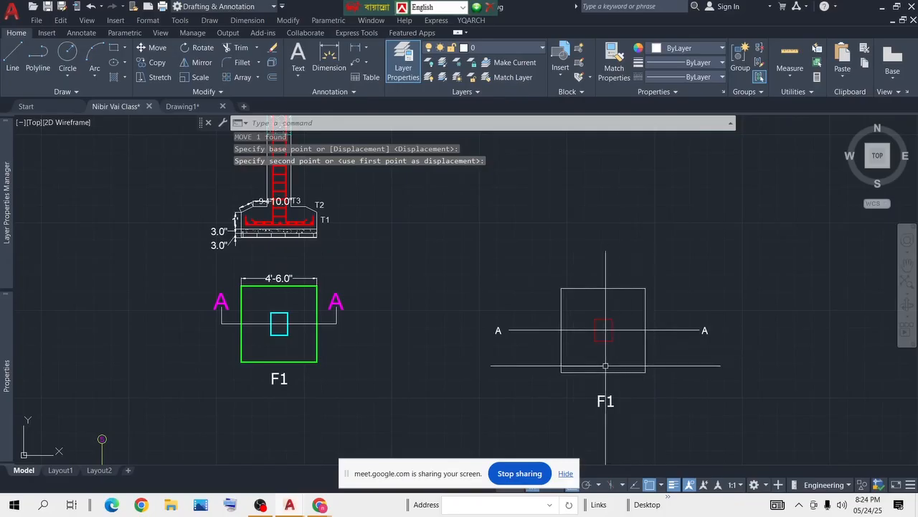
{"action": "middle_click_drag", "start_coordinate": [589, 317], "coordinate": [576, 327]}
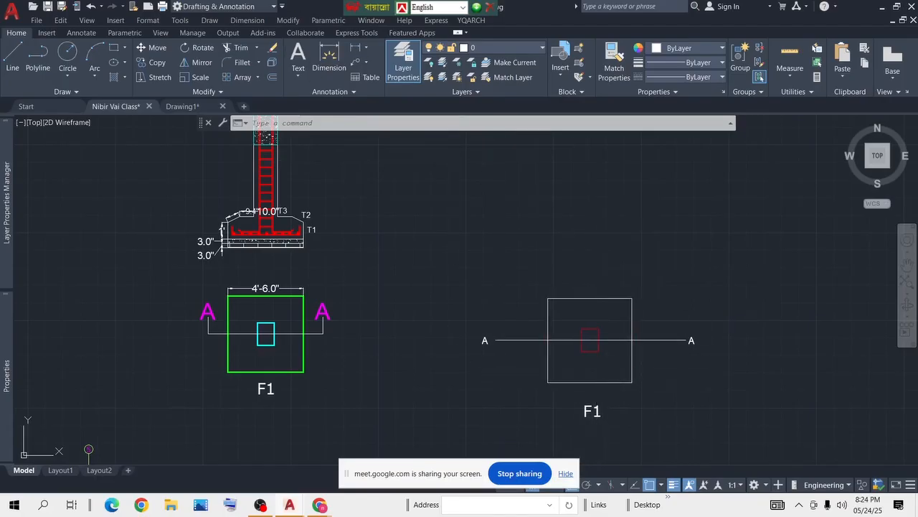
{"action": "type", "text": "dim"}
{"action": "key", "text": "Return"}
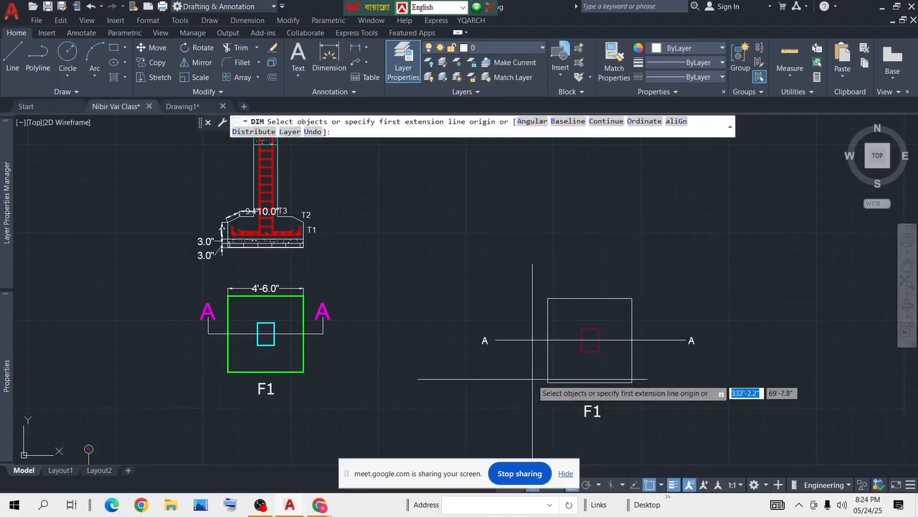
{"action": "left_click", "coordinate": [631, 383]}
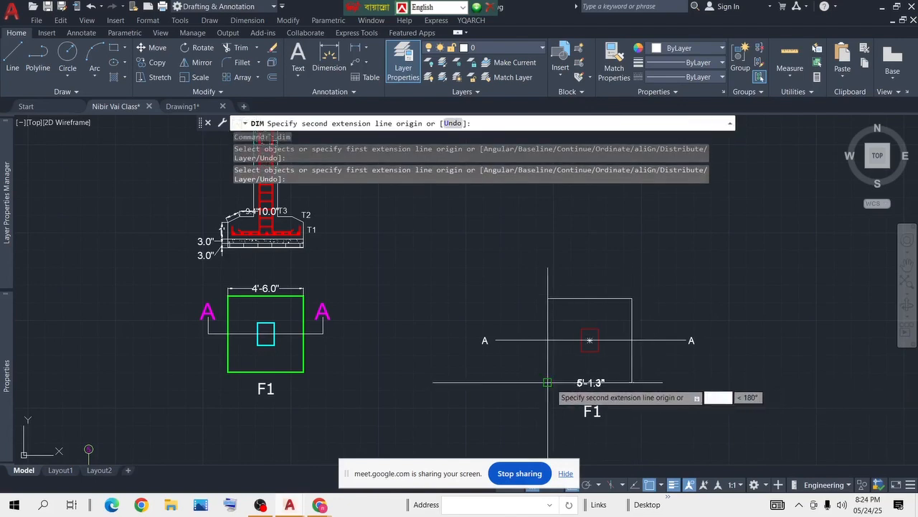
{"action": "key", "text": "Escape"}
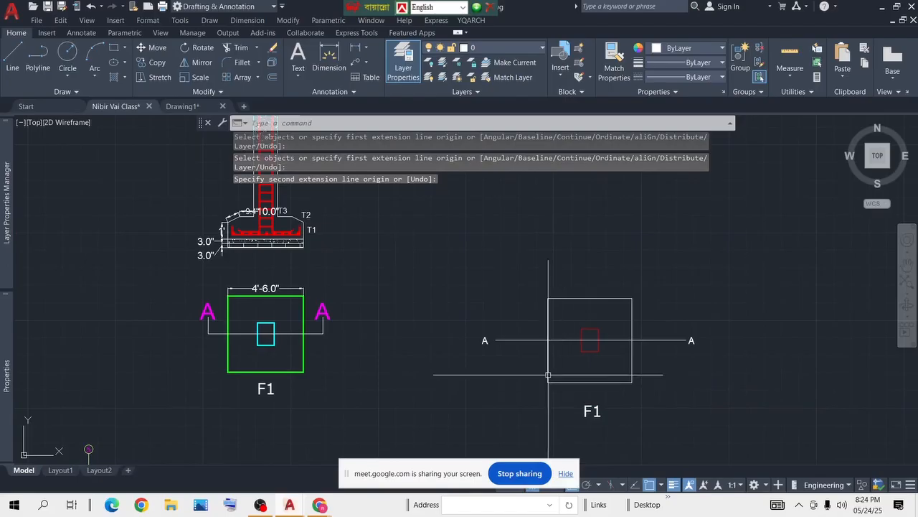
Step: Dimension the width of the new F1 footing along its lower edge, placing the dimension just above the F1 label
{"action": "left_click", "coordinate": [331, 66]}
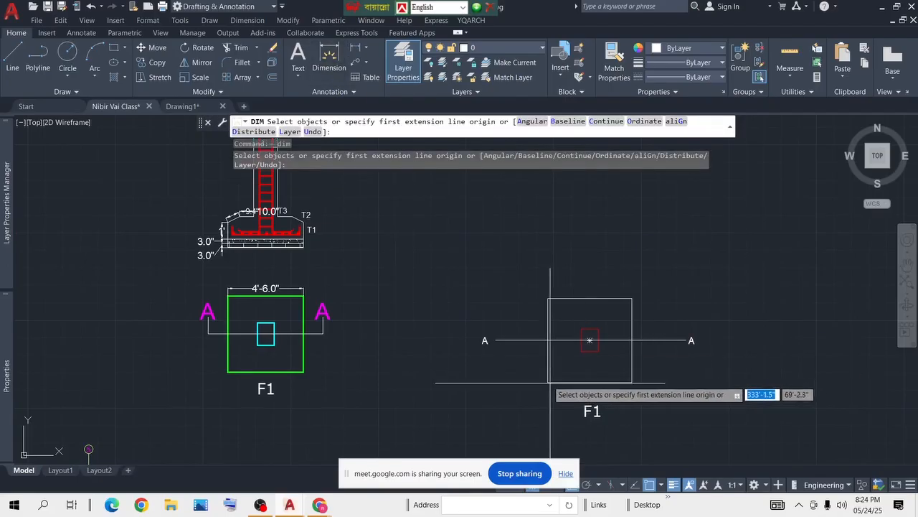
{"action": "left_click", "coordinate": [547, 382]}
{"action": "left_click", "coordinate": [631, 382]}
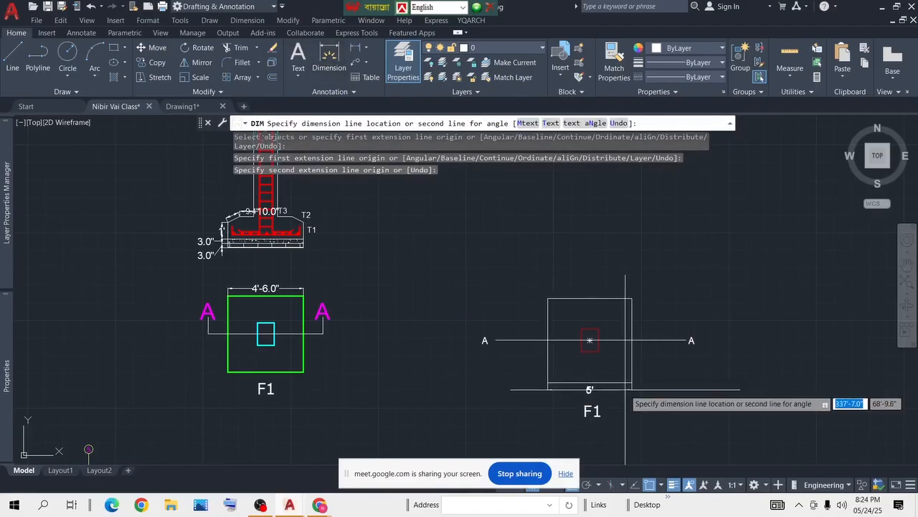
{"action": "left_click", "coordinate": [590, 389]}
{"action": "key", "text": "Escape"}
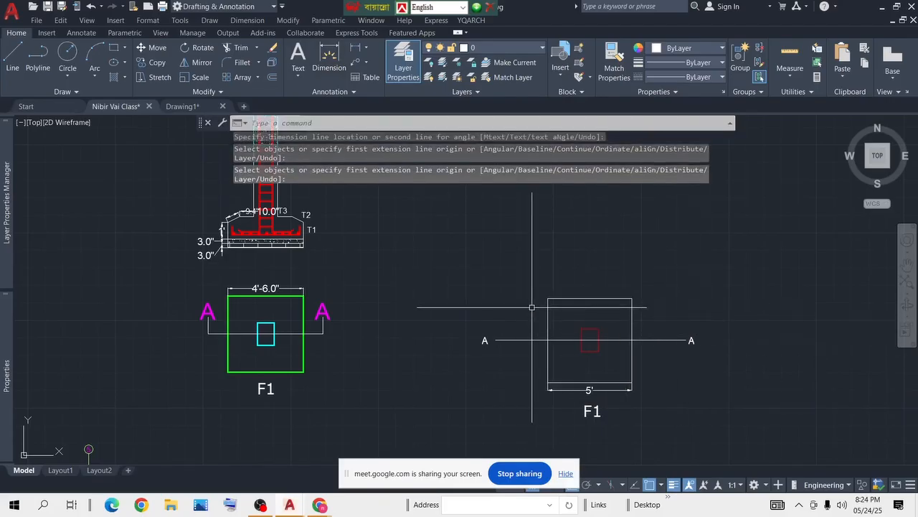
Step: Check the F1 size in the footing schedule against the new F1 footing plan
{"action": "middle_click_drag", "start_coordinate": [609, 341], "coordinate": [541, 344]}
{"action": "scroll", "coordinate": [540, 344], "scroll_direction": "down", "scroll_amount": 6}
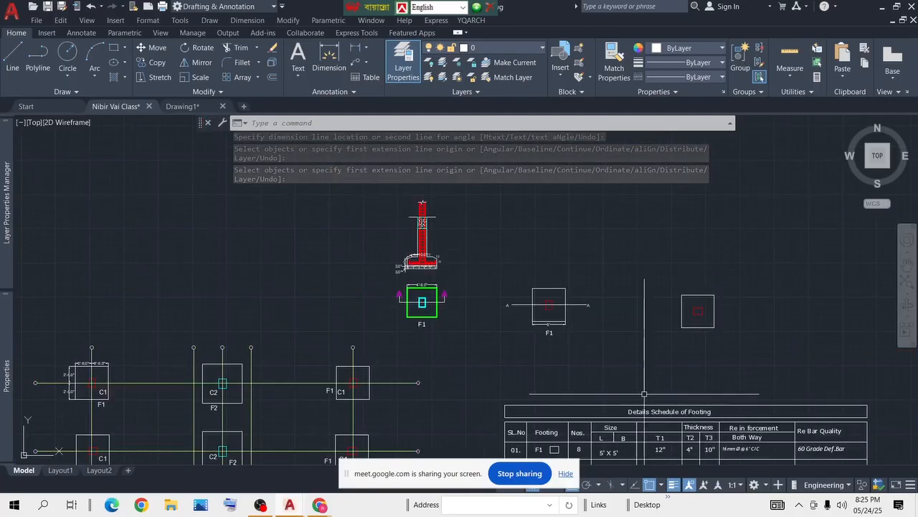
{"action": "scroll", "coordinate": [603, 421], "scroll_direction": "up", "scroll_amount": 6}
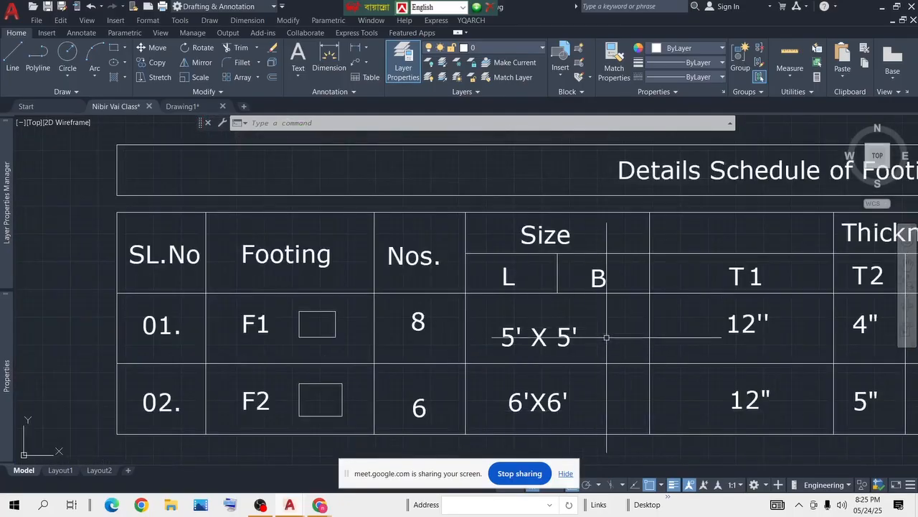
{"action": "scroll", "coordinate": [633, 356], "scroll_direction": "down", "scroll_amount": 7}
{"action": "middle_click_drag", "start_coordinate": [584, 238], "coordinate": [567, 275]}
{"action": "scroll", "coordinate": [571, 275], "scroll_direction": "up", "scroll_amount": 6}
{"action": "middle_click_drag", "start_coordinate": [560, 315], "coordinate": [561, 250]}
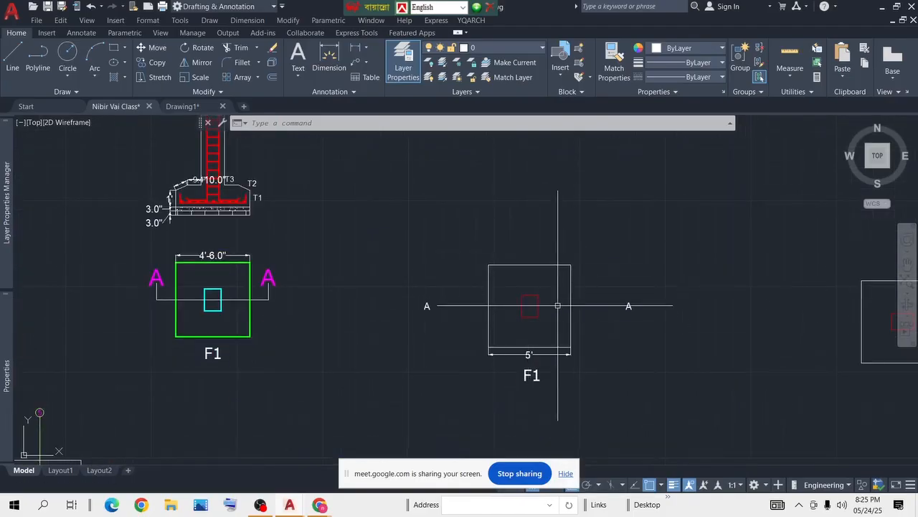
{"action": "middle_click_drag", "start_coordinate": [483, 221], "coordinate": [463, 303]}
{"action": "middle_click_drag", "start_coordinate": [538, 352], "coordinate": [541, 304]}
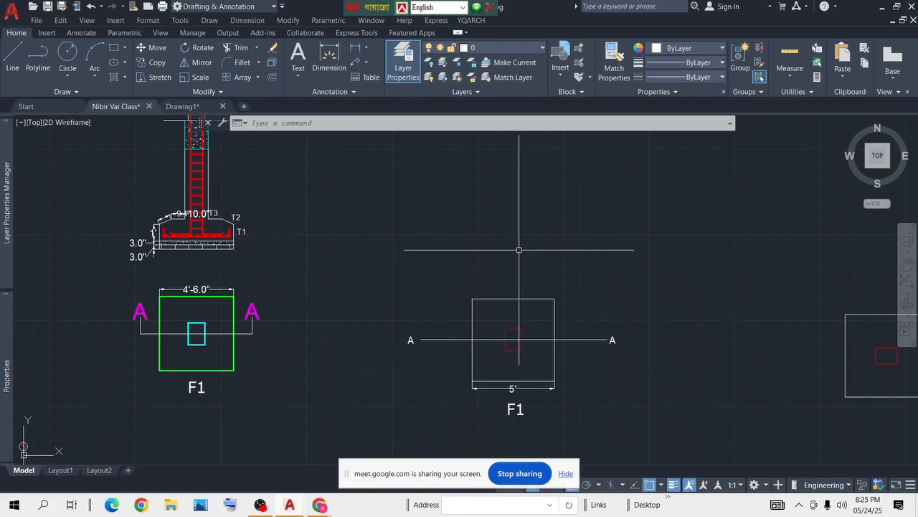
Step: Draw four vertical construction lines through both sides of the column and both sides of the new F1 footing outline
{"action": "type", "text": "l"}
{"action": "key", "text": "Return"}
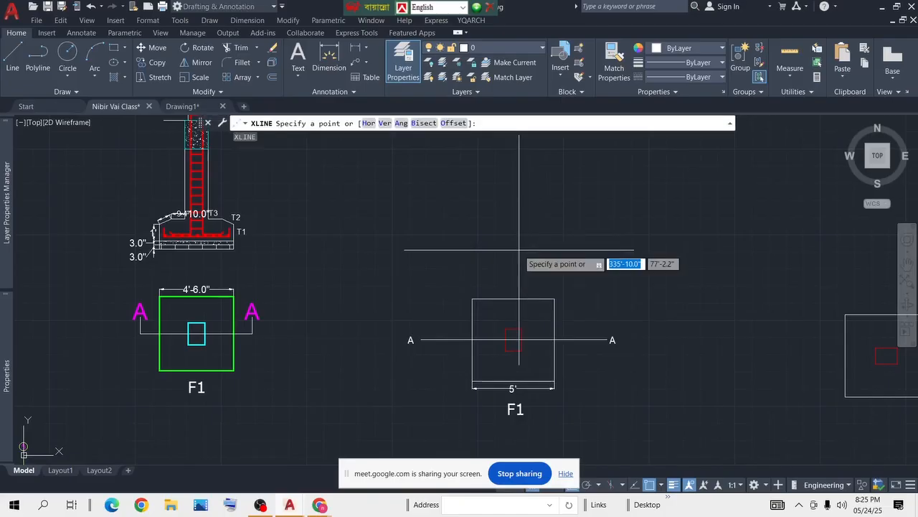
{"action": "type", "text": "v"}
{"action": "key", "text": "Return"}
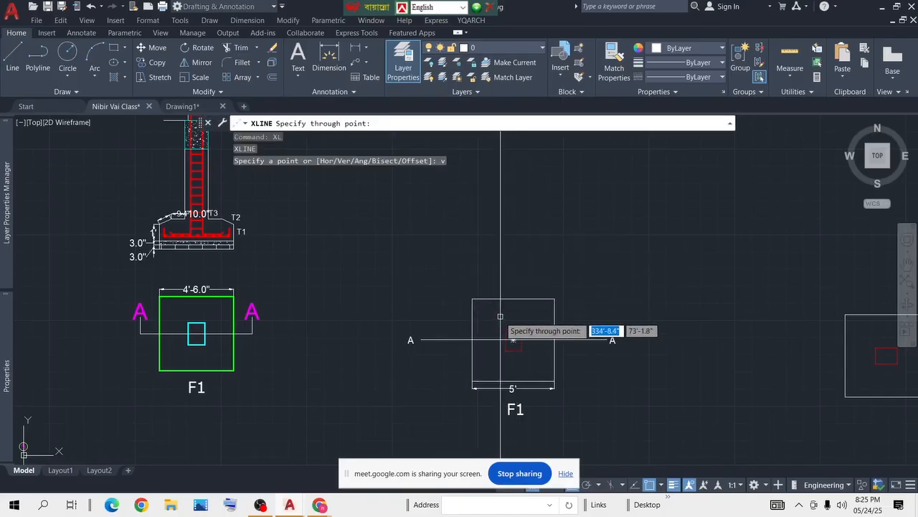
{"action": "scroll", "coordinate": [501, 316], "scroll_direction": "up", "scroll_amount": 5}
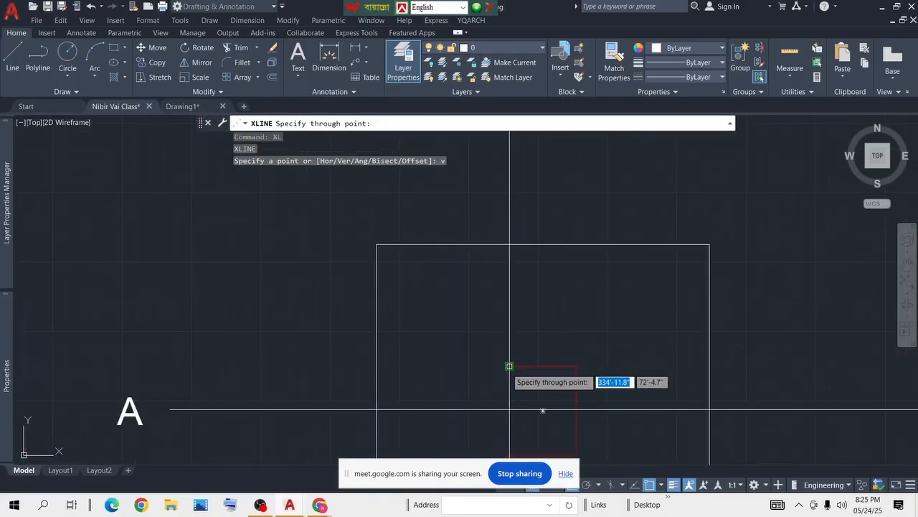
{"action": "left_click", "coordinate": [509, 366]}
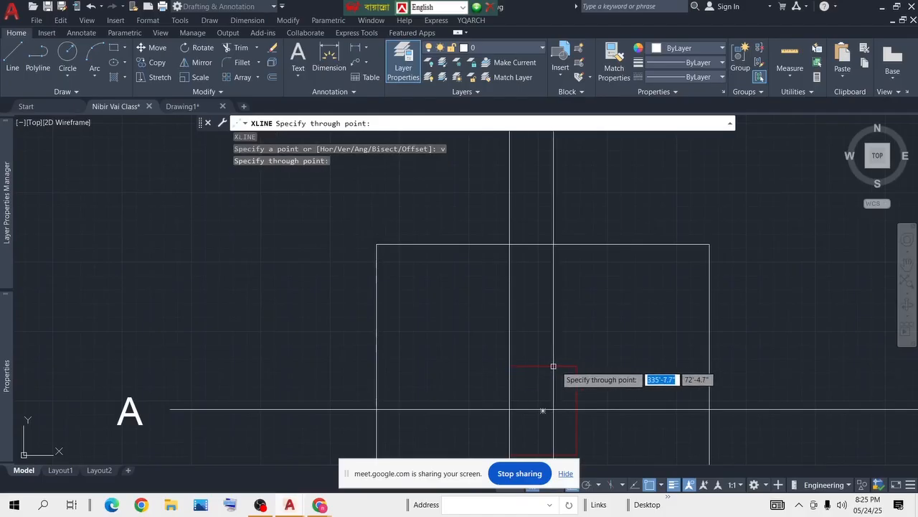
{"action": "left_click", "coordinate": [576, 366]}
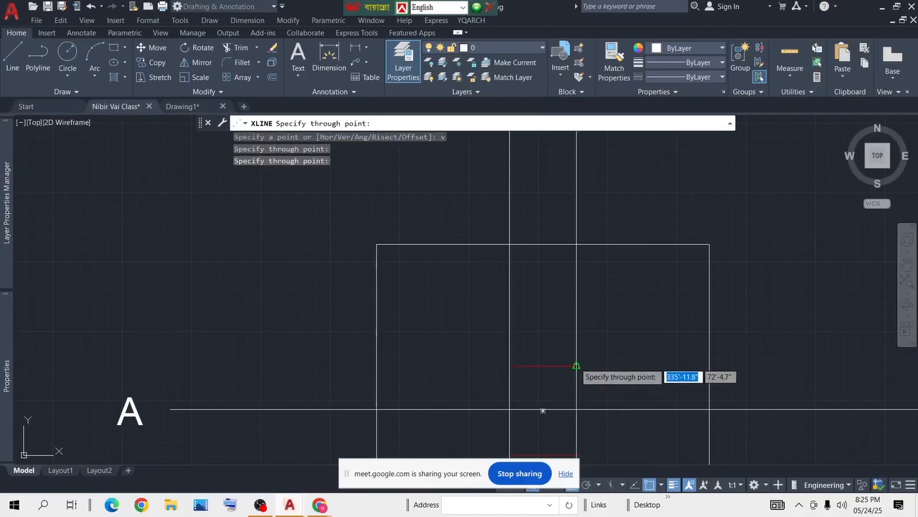
{"action": "left_click", "coordinate": [705, 244]}
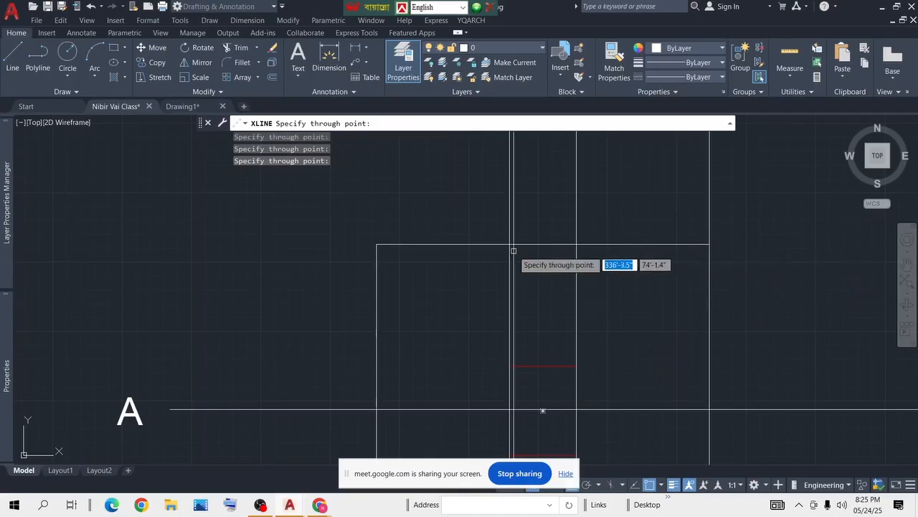
{"action": "left_click", "coordinate": [375, 244]}
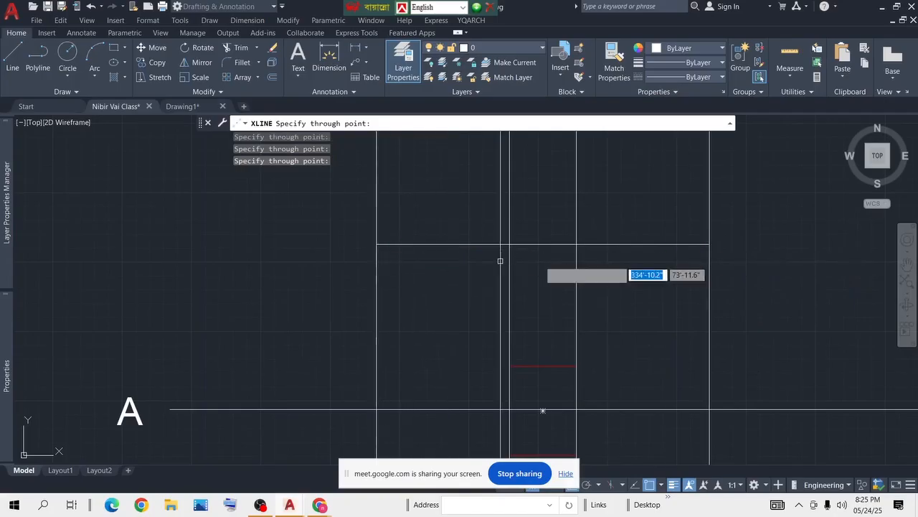
{"action": "key", "text": "Escape"}
Step: Draw a horizontal line from the lower corner of the reference F1 section's base across all four construction lines
{"action": "scroll", "coordinate": [530, 249], "scroll_direction": "down", "scroll_amount": 5}
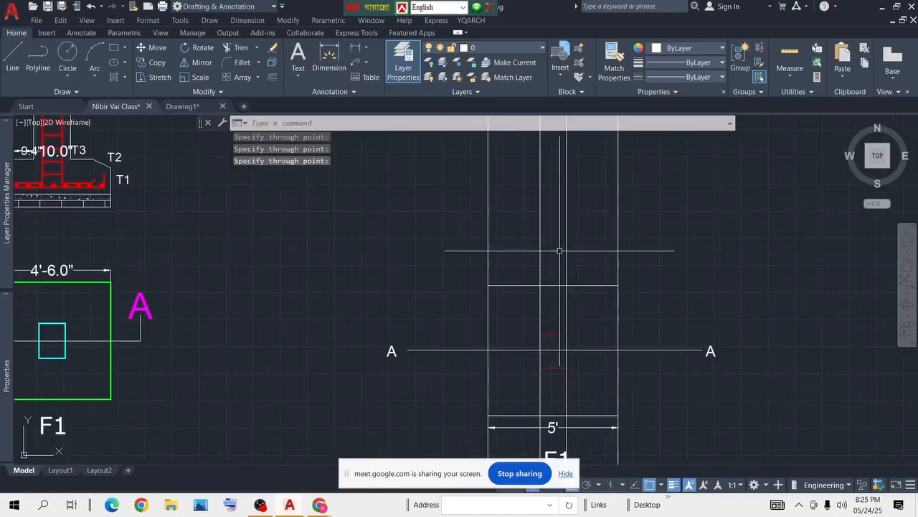
{"action": "middle_click_drag", "start_coordinate": [530, 249], "coordinate": [525, 301]}
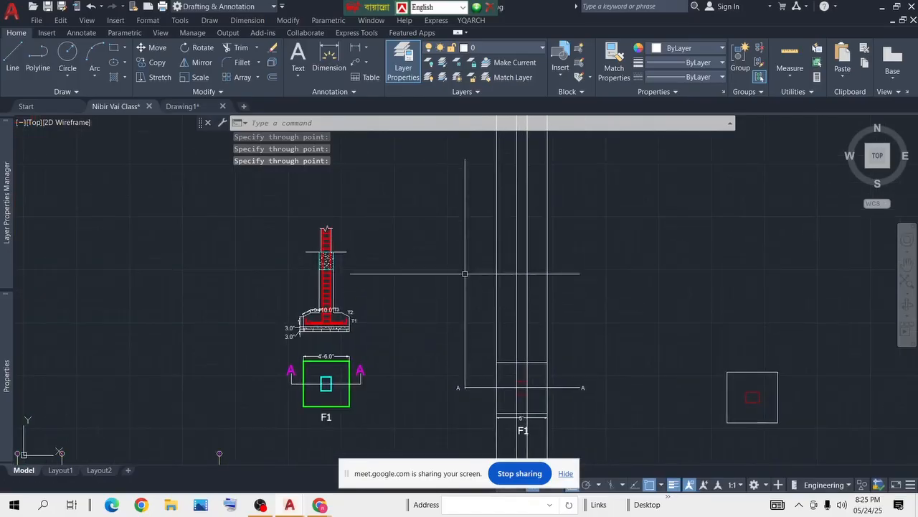
{"action": "type", "text": "l"}
{"action": "key", "text": "Return"}
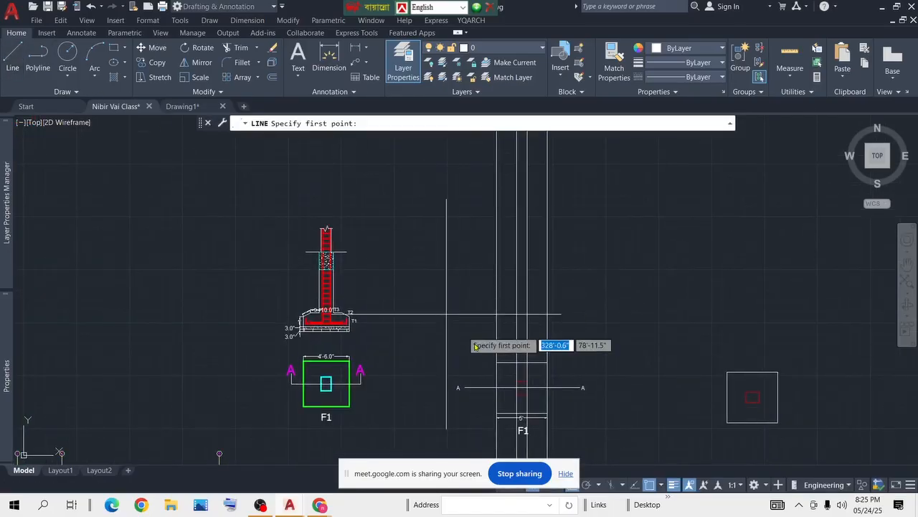
{"action": "scroll", "coordinate": [442, 343], "scroll_direction": "up", "scroll_amount": 4}
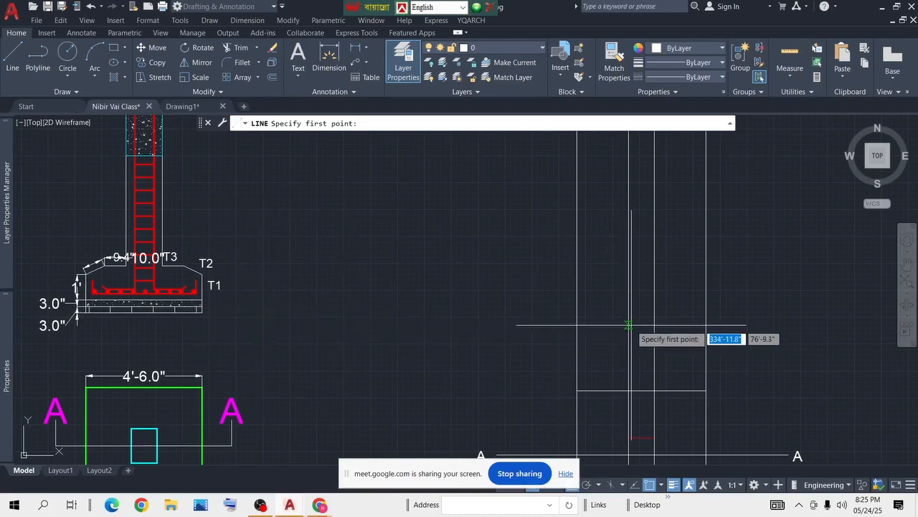
{"action": "left_click", "coordinate": [202, 312]}
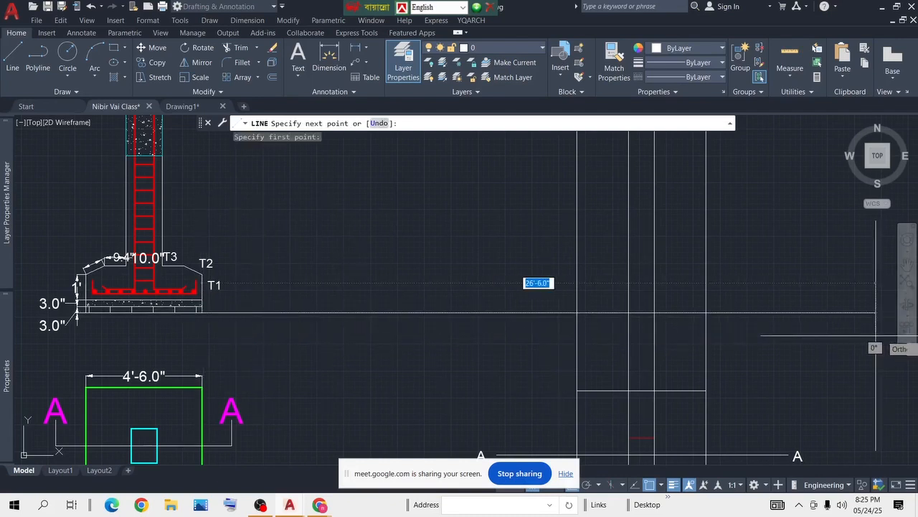
{"action": "left_click", "coordinate": [852, 326]}
{"action": "key", "text": "Return"}
Step: Trim both ends of the horizontal base line back to the two outer vertical construction lines
{"action": "scroll", "coordinate": [517, 287], "scroll_direction": "down", "scroll_amount": 2}
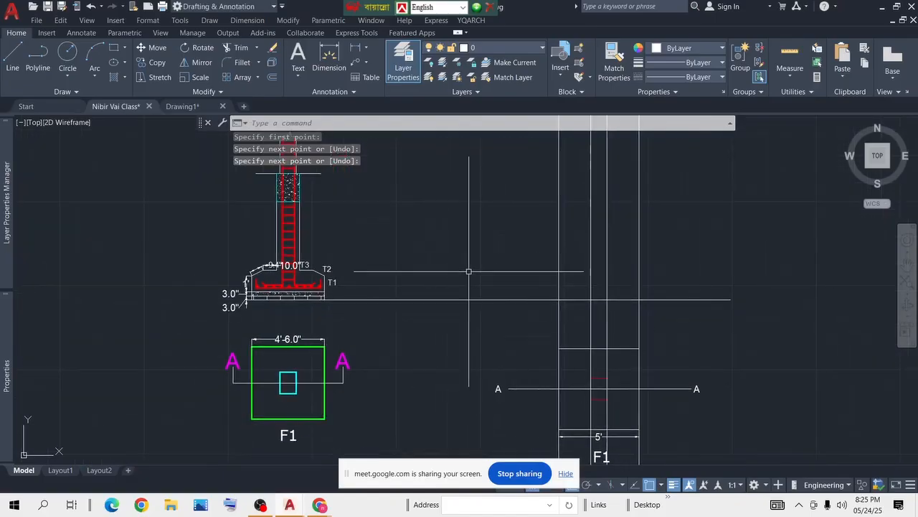
{"action": "type", "text": "t"}
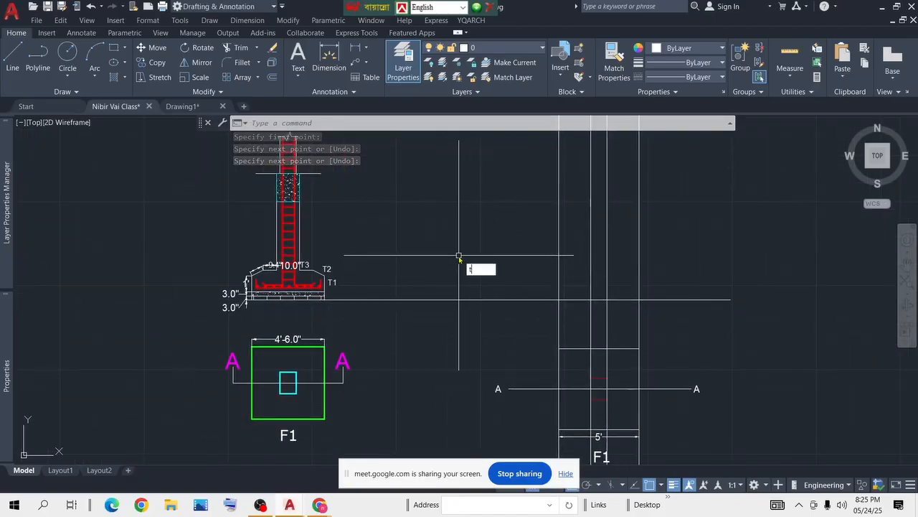
{"action": "type", "text": "r"}
{"action": "key", "text": "Return"}
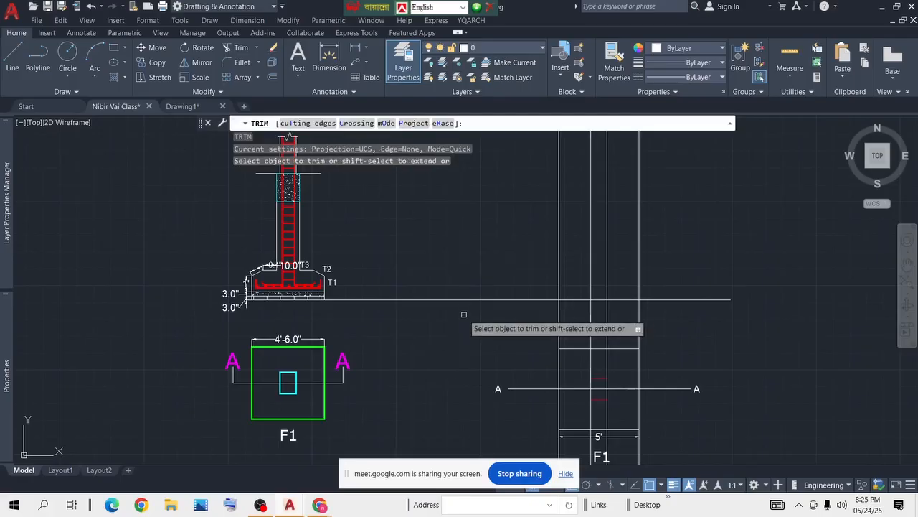
{"action": "left_click", "coordinate": [706, 299]}
{"action": "key", "text": "Escape"}
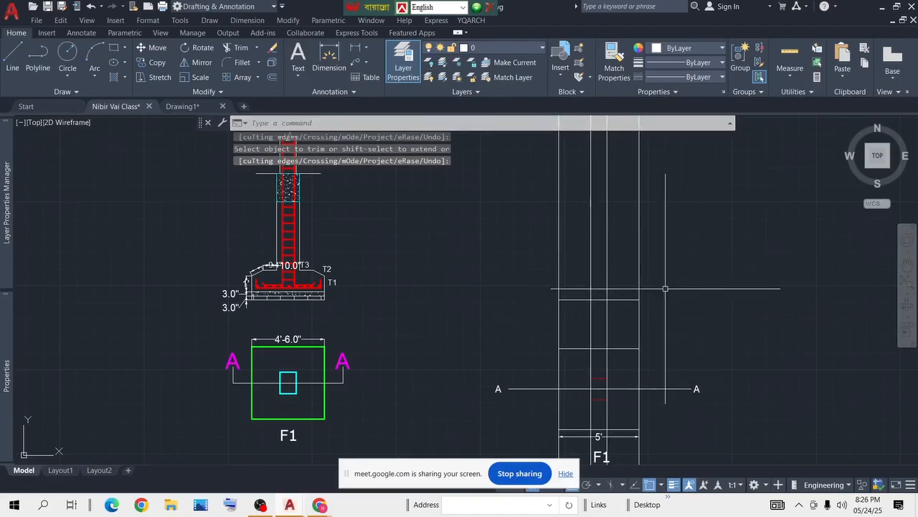
{"action": "scroll", "coordinate": [639, 281], "scroll_direction": "up", "scroll_amount": 4}
{"action": "middle_click_drag", "start_coordinate": [587, 393], "coordinate": [557, 319]}
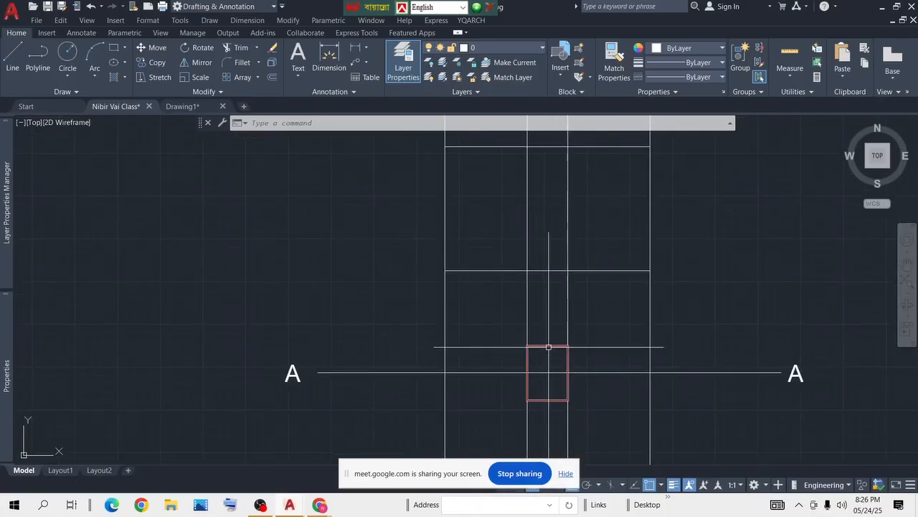
{"action": "scroll", "coordinate": [549, 342], "scroll_direction": "down", "scroll_amount": 2}
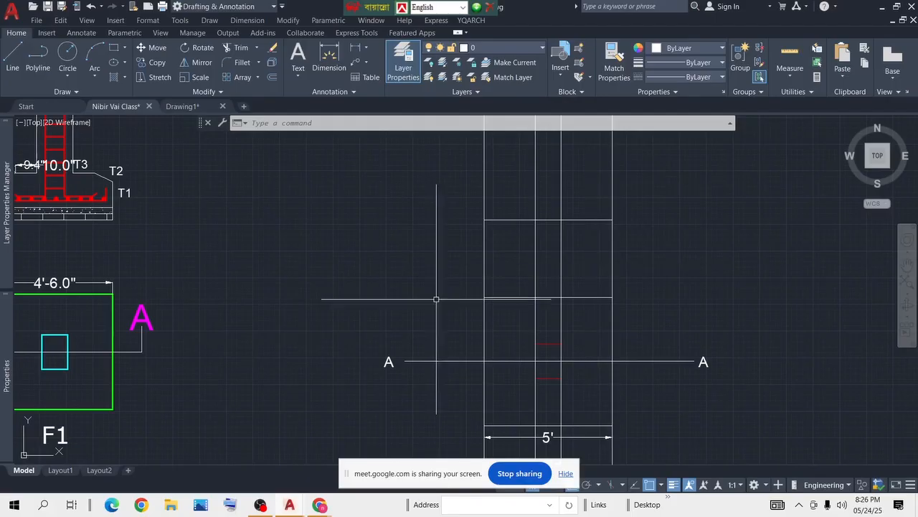
Step: Offset the two inner vertical column lines above the F1 plan 3 inches outward, one to each side
{"action": "scroll", "coordinate": [531, 256], "scroll_direction": "down", "scroll_amount": 2}
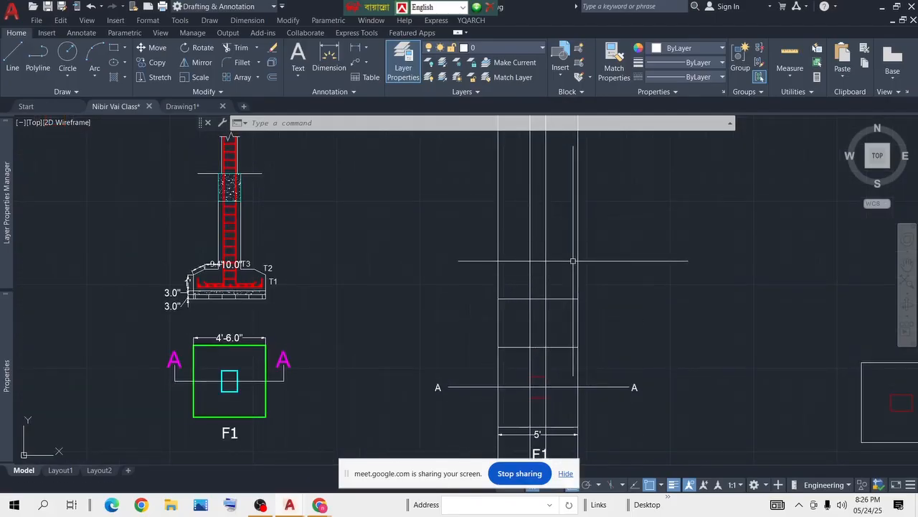
{"action": "type", "text": "o"}
{"action": "key", "text": "Return"}
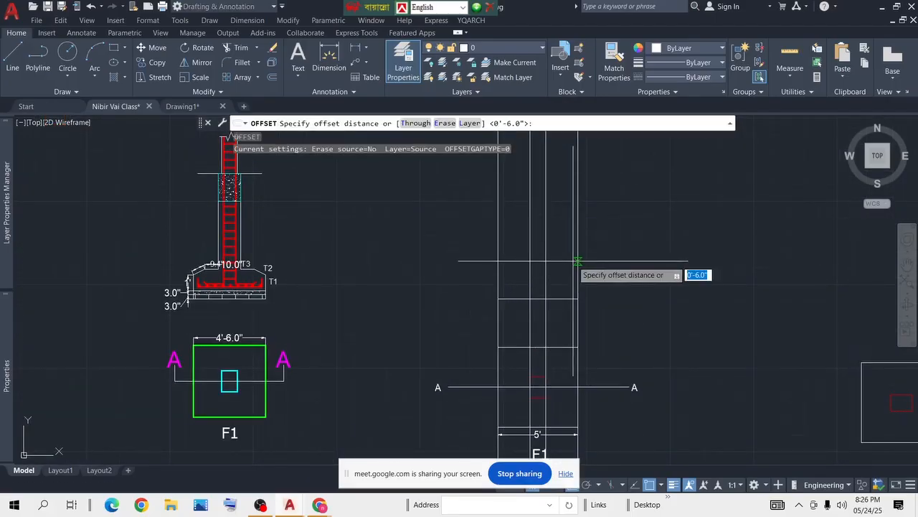
{"action": "key", "text": "Return"}
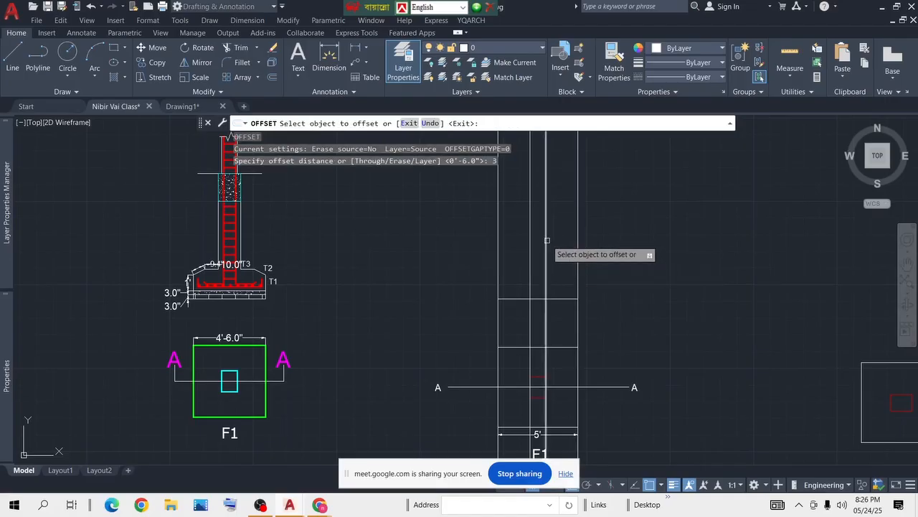
{"action": "left_click", "coordinate": [546, 248]}
{"action": "left_click", "coordinate": [530, 253]}
{"action": "left_click", "coordinate": [510, 263]}
{"action": "key", "text": "Return"}
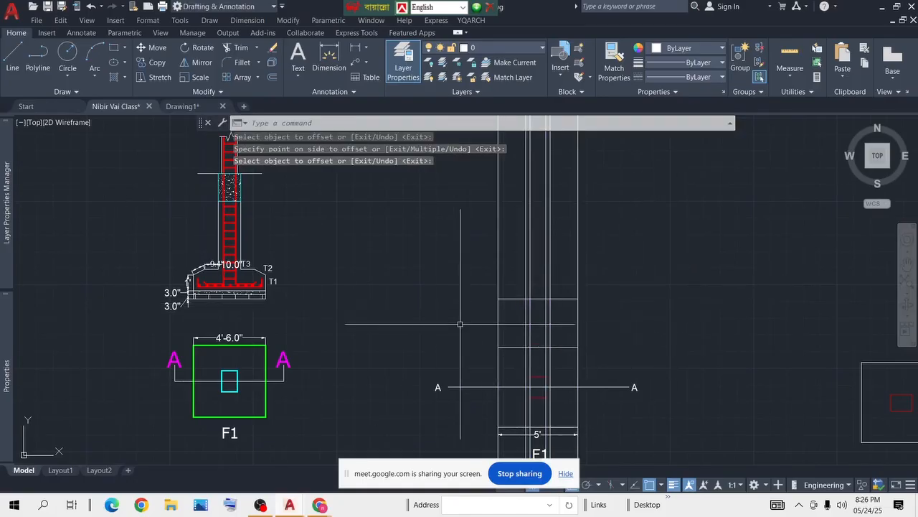
Step: Trim away all vertical lines between the two horizontal lines above the plan, separating the section area from the plan
{"action": "scroll", "coordinate": [555, 342], "scroll_direction": "up", "scroll_amount": 4}
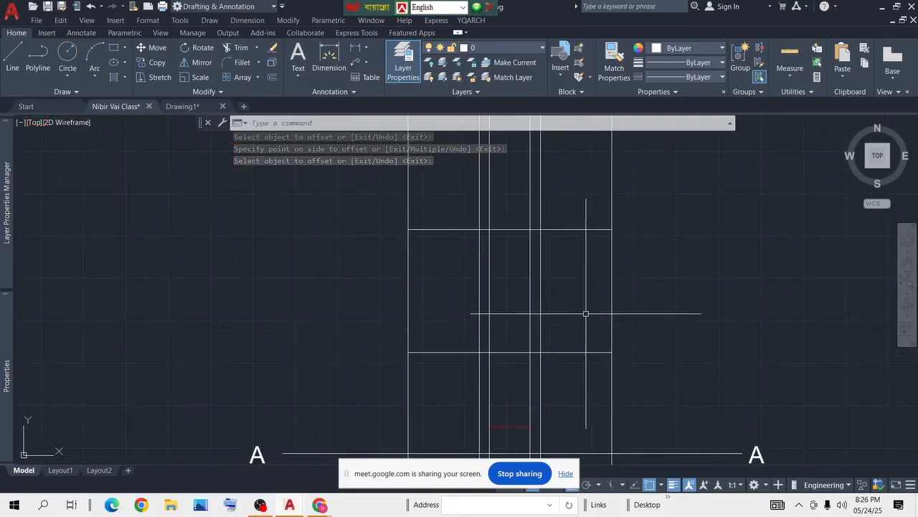
{"action": "scroll", "coordinate": [516, 309], "scroll_direction": "down", "scroll_amount": 2}
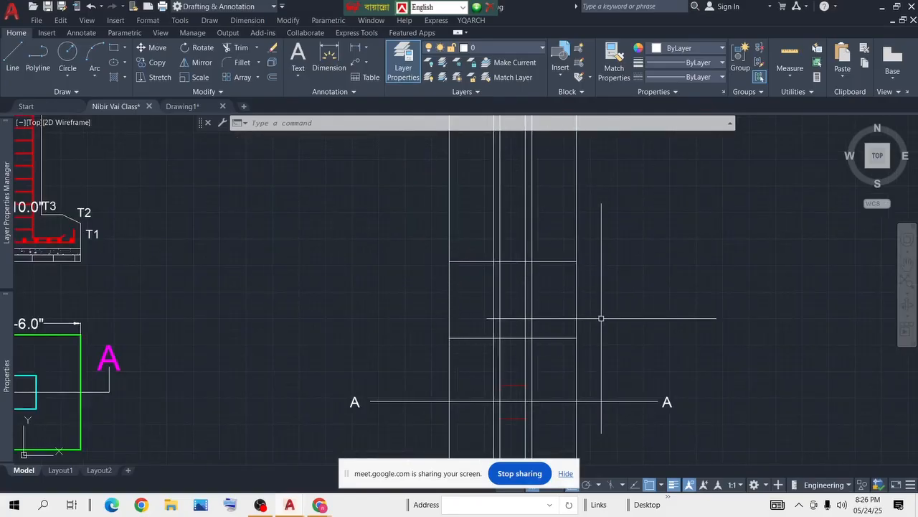
{"action": "key", "text": "Return"}
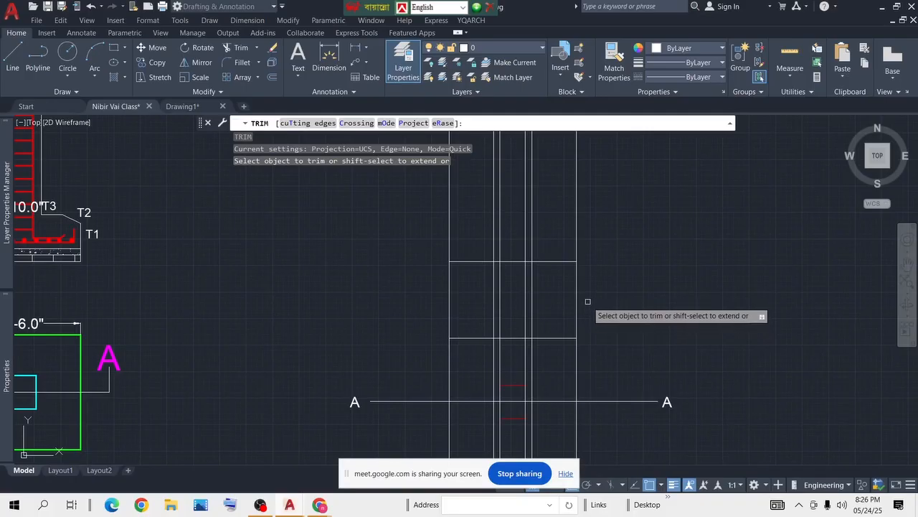
{"action": "left_click_drag", "start_coordinate": [590, 300], "coordinate": [422, 300]}
{"action": "key", "text": "Return"}
{"action": "key", "text": "Return"}
Step: Offset the bottom horizontal line of the section area 3 inches upward
{"action": "middle_click_drag", "start_coordinate": [538, 254], "coordinate": [538, 332]}
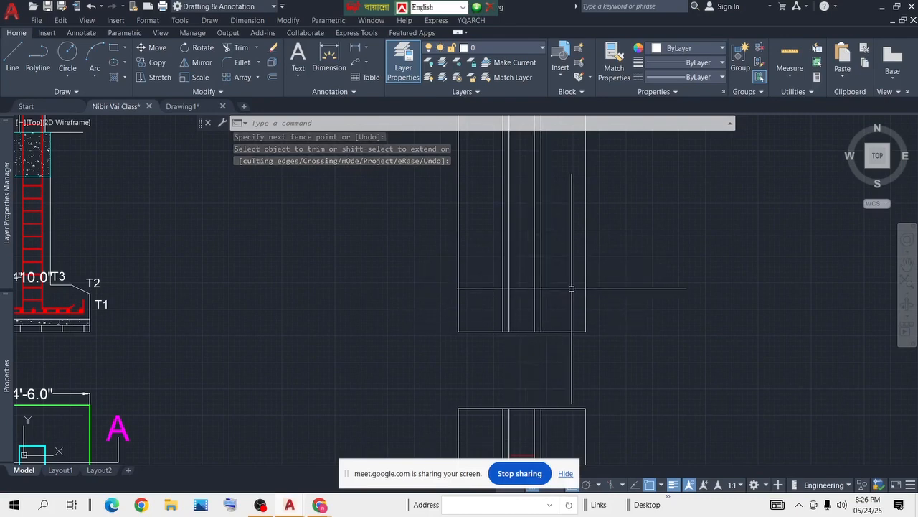
{"action": "middle_click_drag", "start_coordinate": [475, 328], "coordinate": [644, 328]}
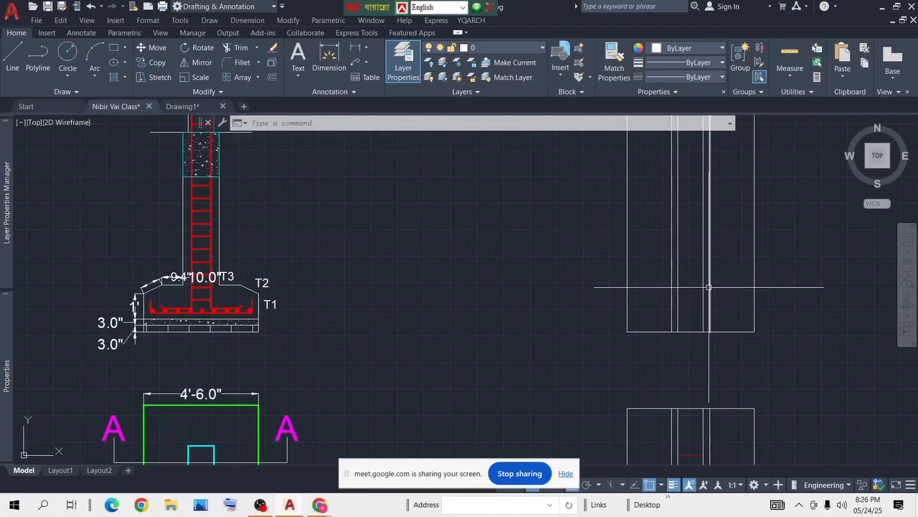
{"action": "scroll", "coordinate": [728, 327], "scroll_direction": "up", "scroll_amount": 1}
{"action": "middle_click_drag", "start_coordinate": [727, 328], "coordinate": [674, 342]}
{"action": "scroll", "coordinate": [674, 341], "scroll_direction": "down", "scroll_amount": 2}
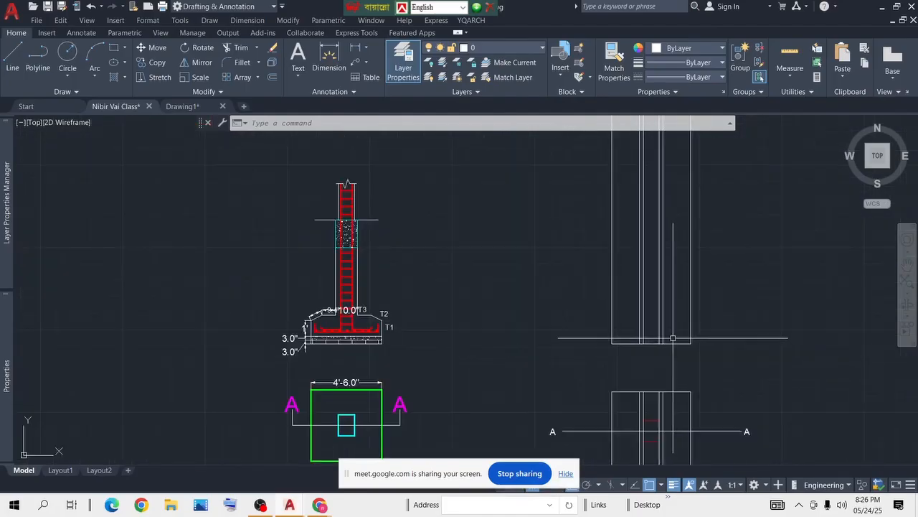
{"action": "scroll", "coordinate": [686, 344], "scroll_direction": "up", "scroll_amount": 4}
{"action": "middle_click_drag", "start_coordinate": [732, 342], "coordinate": [589, 344]}
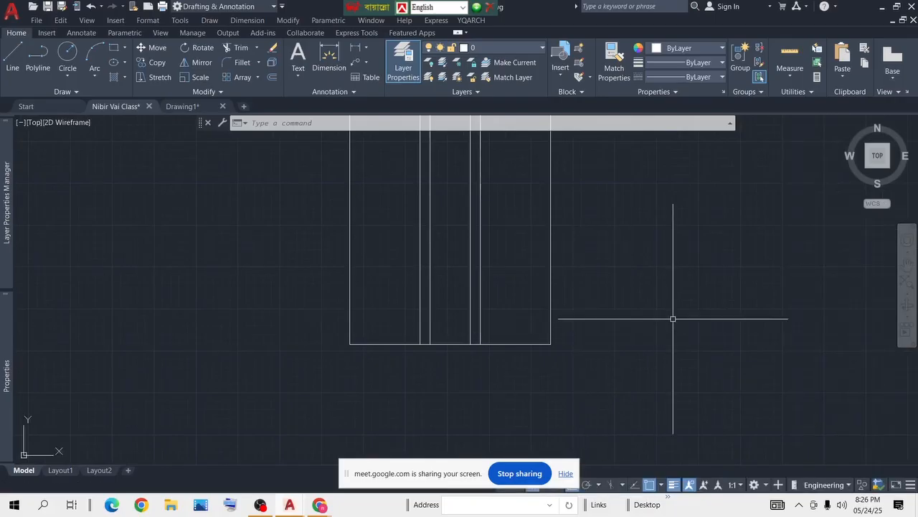
{"action": "key", "text": "Return"}
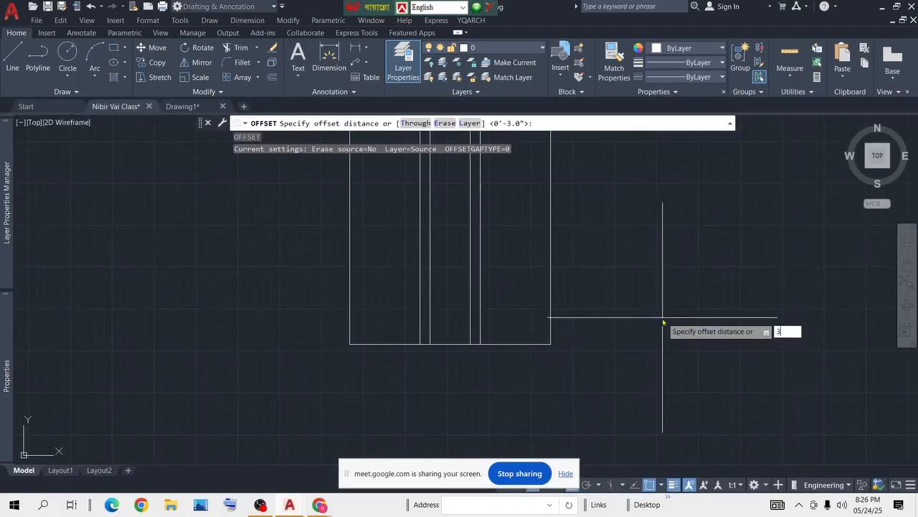
{"action": "type", "text": "3"}
{"action": "key", "text": "Return"}
{"action": "left_click", "coordinate": [532, 343]}
{"action": "left_click", "coordinate": [535, 339]}
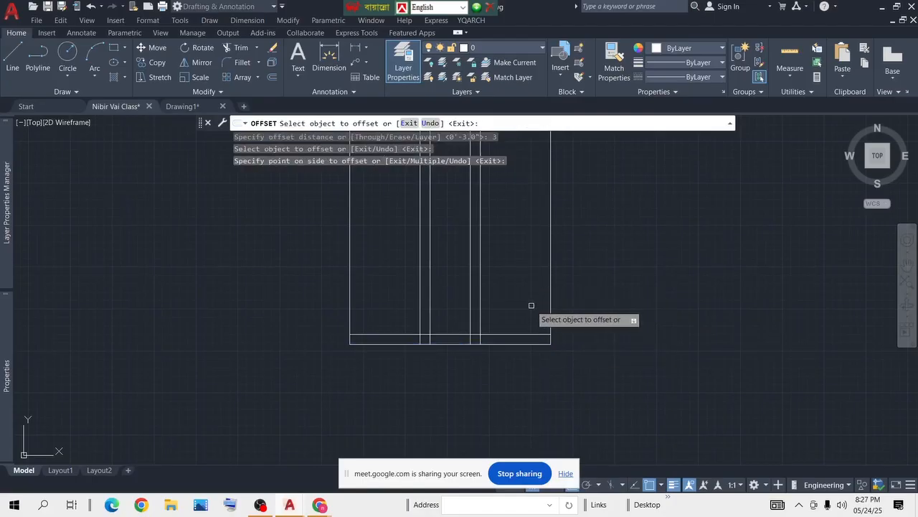
{"action": "key", "text": "Return"}
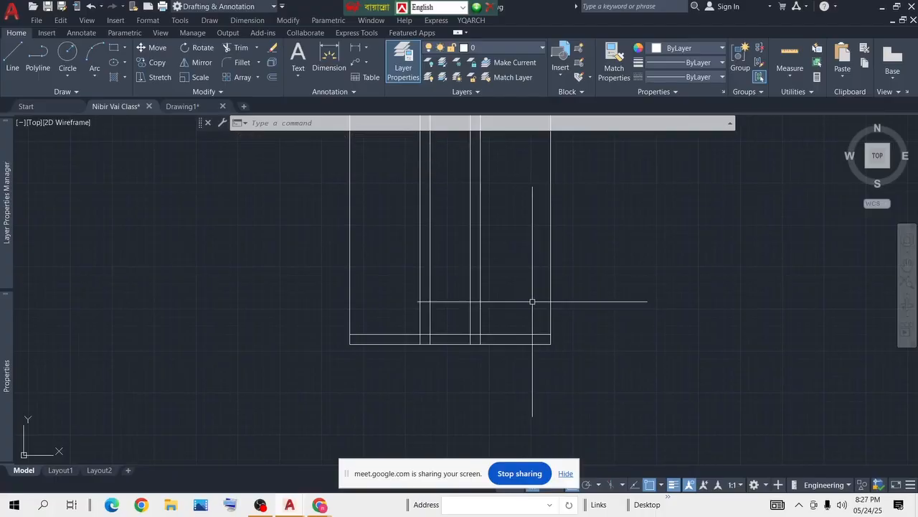
Step: Examine the base of the new section against the layers under the finished F1 footing section
{"action": "scroll", "coordinate": [478, 302], "scroll_direction": "down", "scroll_amount": 4}
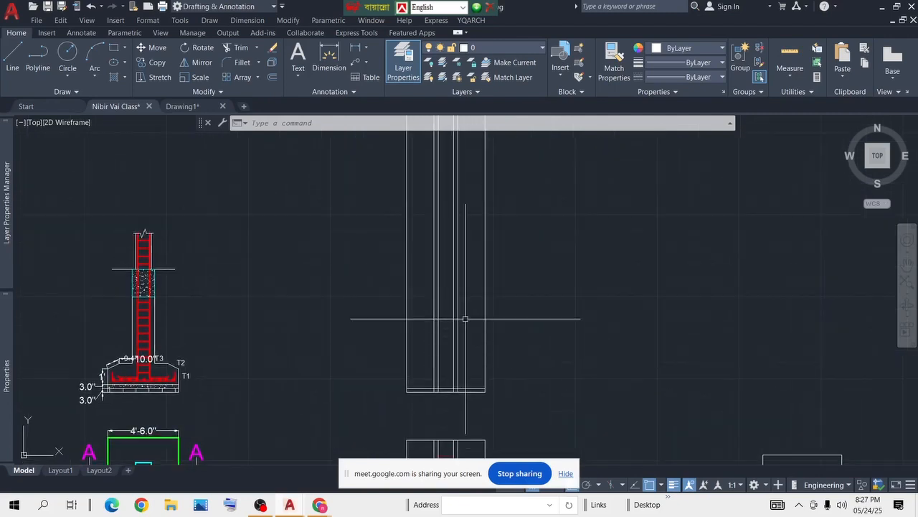
{"action": "scroll", "coordinate": [466, 318], "scroll_direction": "down", "scroll_amount": 2}
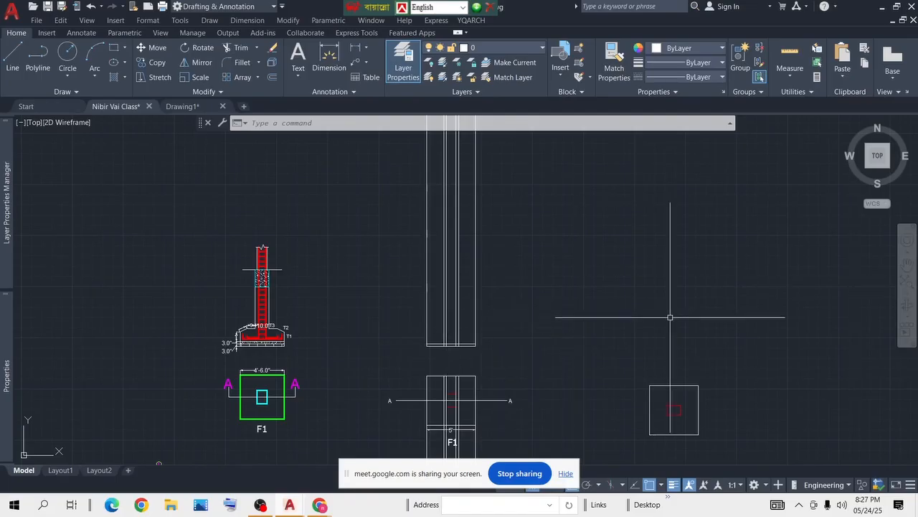
{"action": "scroll", "coordinate": [445, 342], "scroll_direction": "up", "scroll_amount": 3}
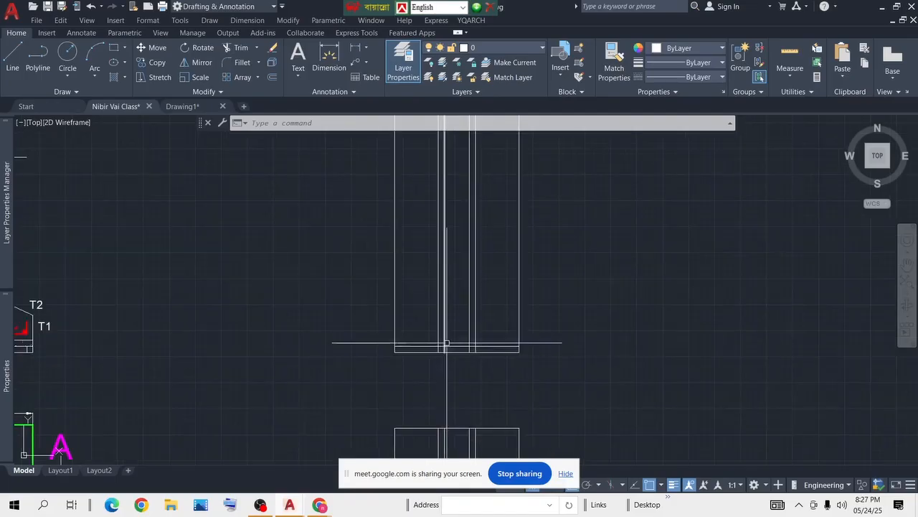
{"action": "scroll", "coordinate": [556, 332], "scroll_direction": "down", "scroll_amount": 3}
{"action": "scroll", "coordinate": [556, 332], "scroll_direction": "up", "scroll_amount": 4}
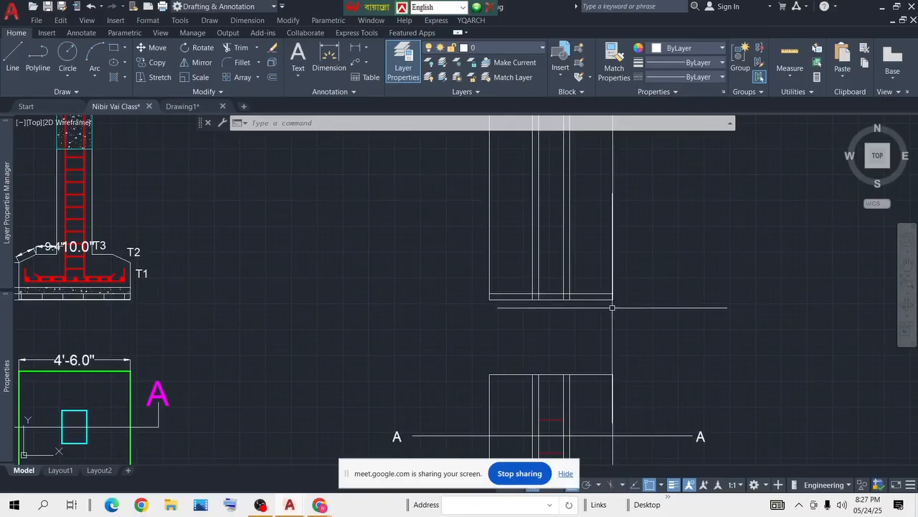
{"action": "scroll", "coordinate": [578, 260], "scroll_direction": "up", "scroll_amount": 4}
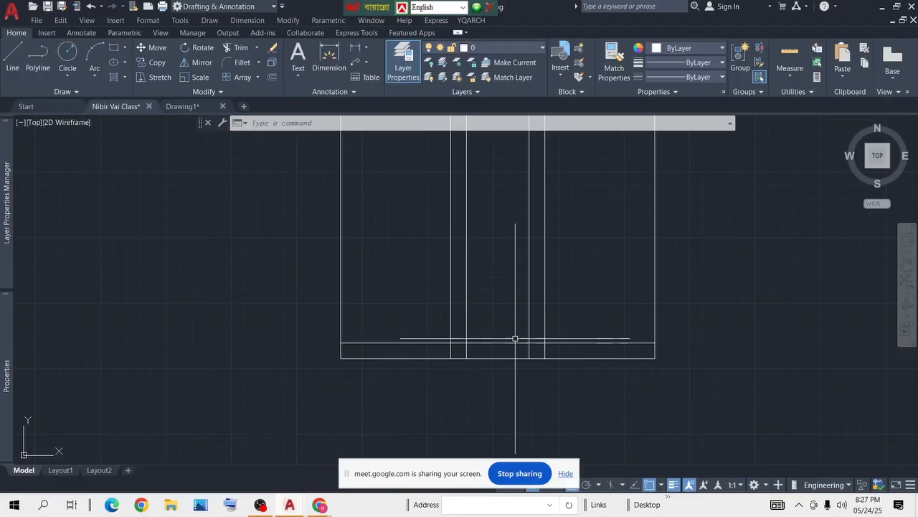
{"action": "scroll", "coordinate": [484, 349], "scroll_direction": "up", "scroll_amount": 2}
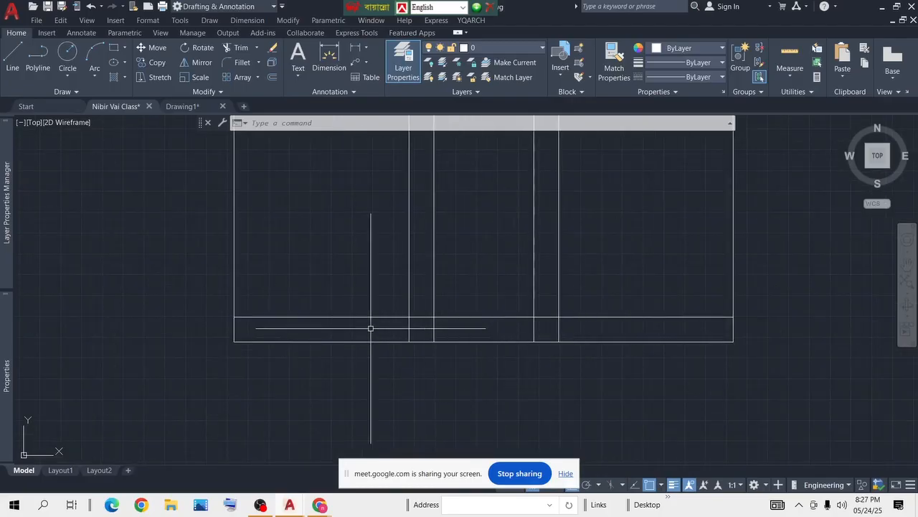
{"action": "scroll", "coordinate": [563, 334], "scroll_direction": "down", "scroll_amount": 6}
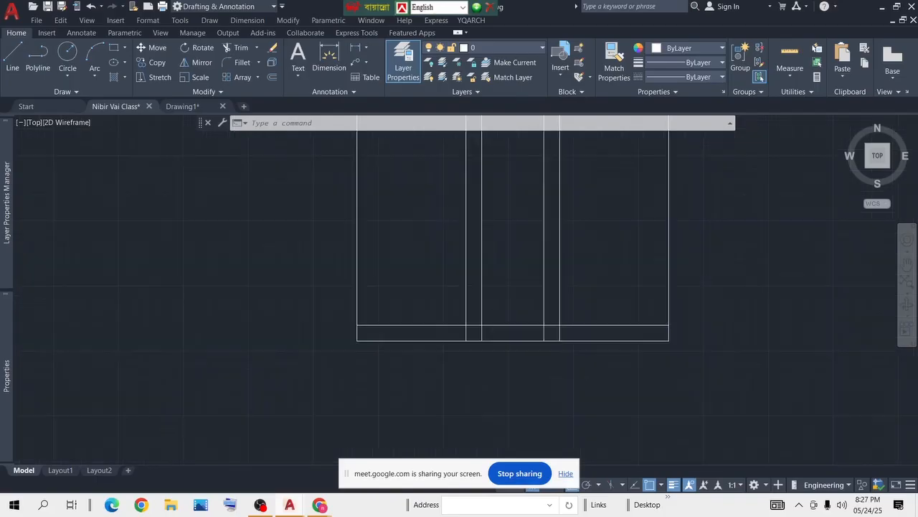
{"action": "scroll", "coordinate": [602, 335], "scroll_direction": "up", "scroll_amount": 2}
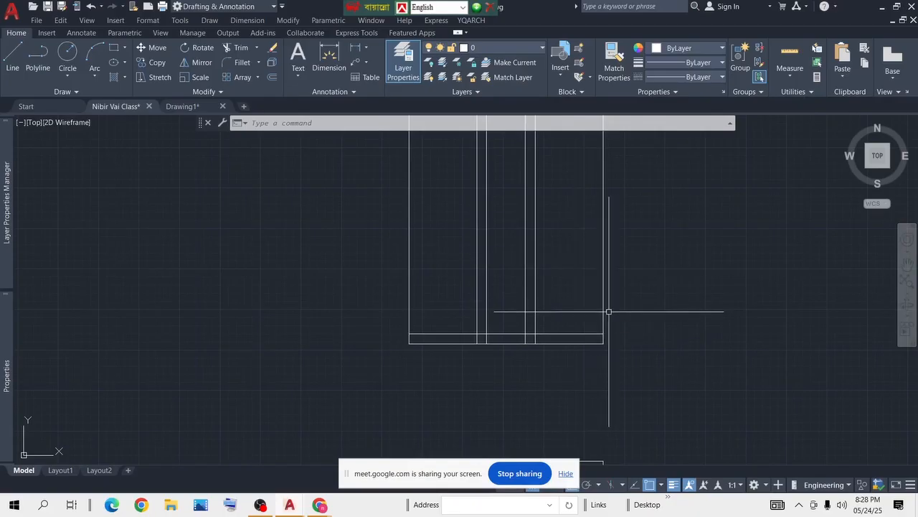
{"action": "type", "text": "o"}
{"action": "key", "text": "Return"}
{"action": "type", "text": "3do"}
{"action": "key", "text": "Return"}
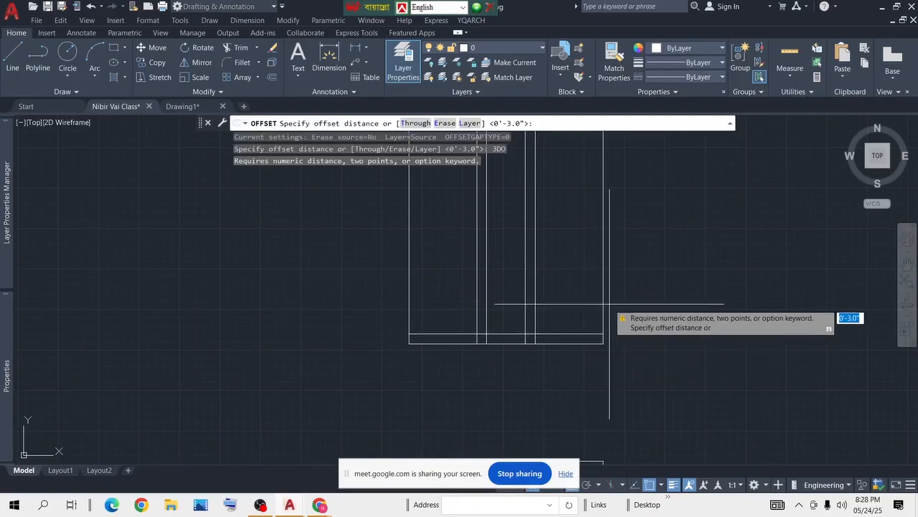
{"action": "key", "text": "Escape"}
Step: Offset the upper of the two base lines 3 inches upward to form the second base layer
{"action": "type", "text": "o"}
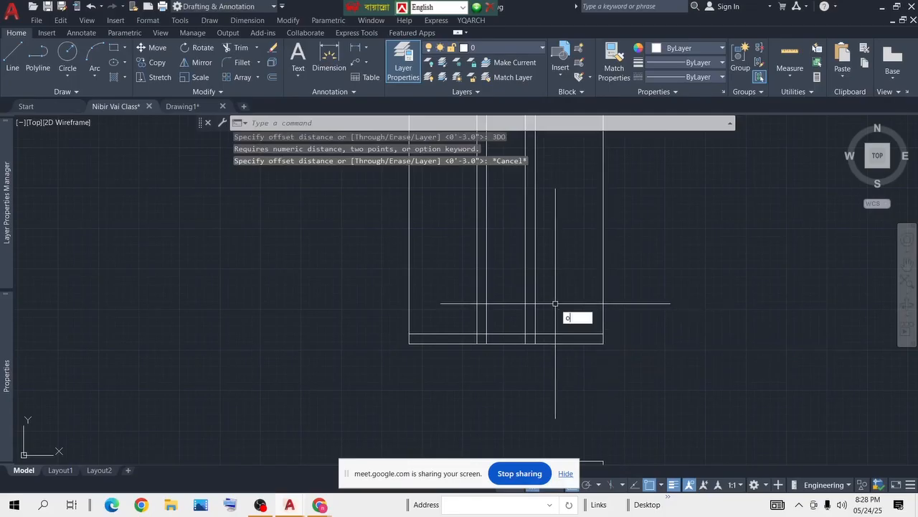
{"action": "key", "text": "Return"}
{"action": "type", "text": "3"}
{"action": "key", "text": "Return"}
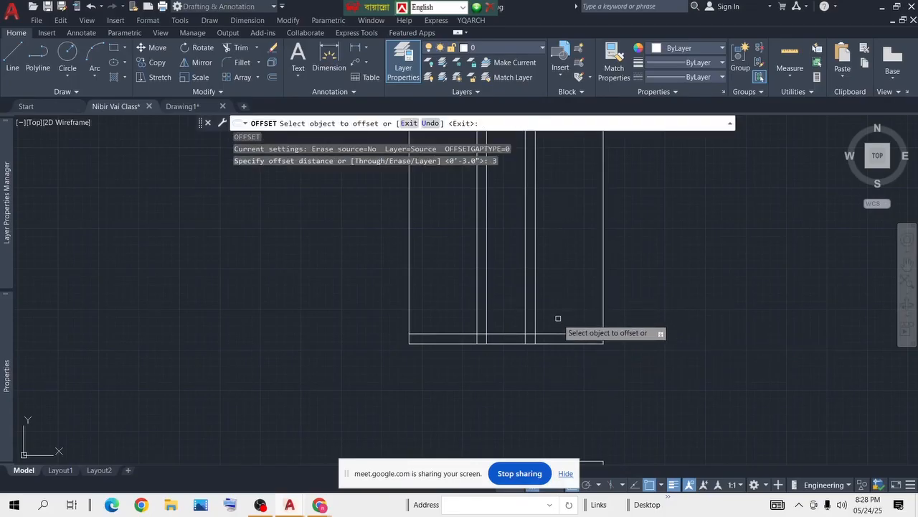
{"action": "left_click", "coordinate": [559, 333]}
{"action": "left_click", "coordinate": [573, 273]}
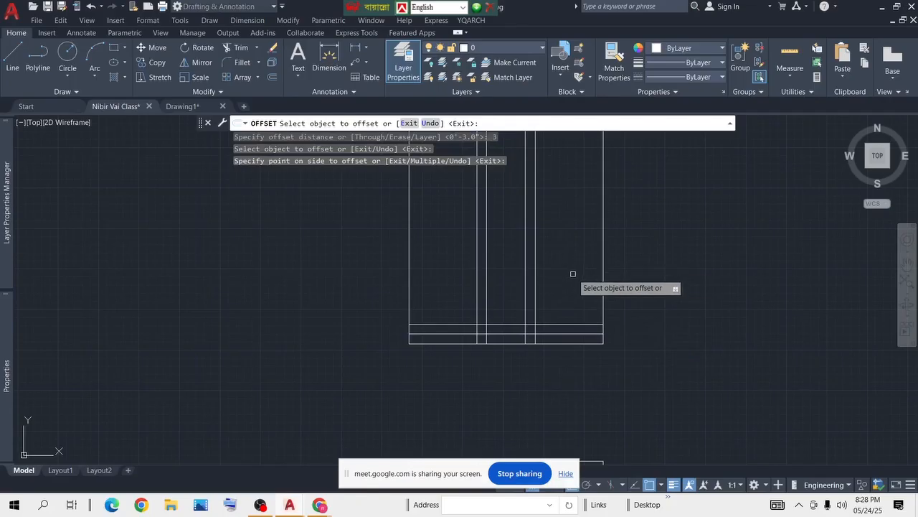
{"action": "type", "text": "b"}
{"action": "key", "text": "Return"}
{"action": "scroll", "coordinate": [485, 345], "scroll_direction": "up", "scroll_amount": 5}
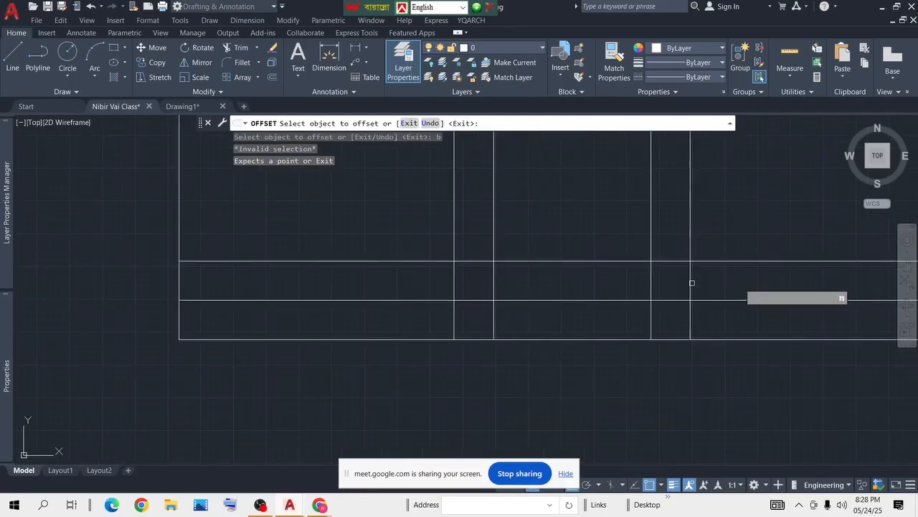
{"action": "scroll", "coordinate": [593, 272], "scroll_direction": "down", "scroll_amount": 5}
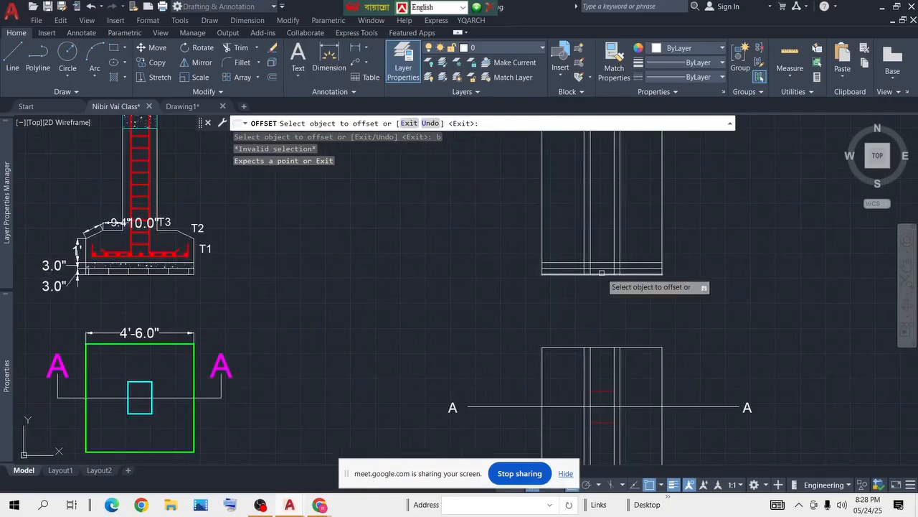
{"action": "key", "text": "Return"}
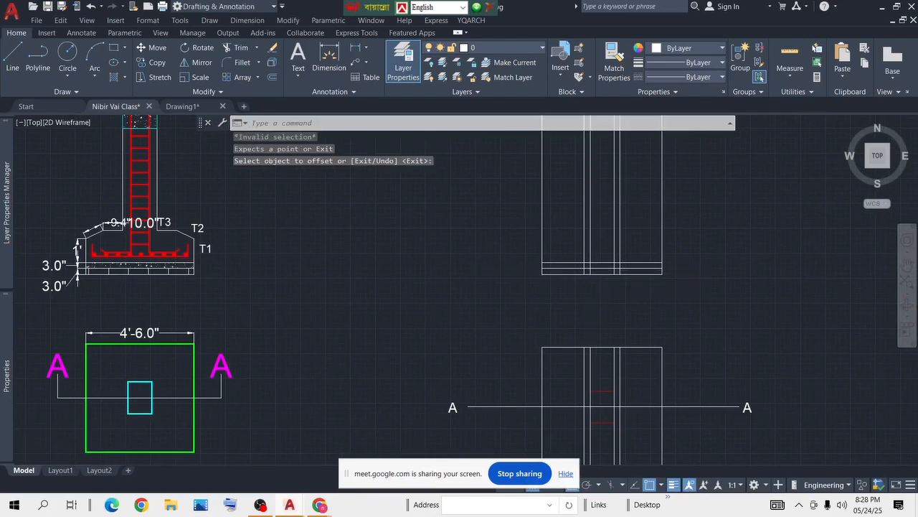
Step: Offset the topmost of the three base lines another 3 inches upward
{"action": "scroll", "coordinate": [635, 257], "scroll_direction": "up", "scroll_amount": 5}
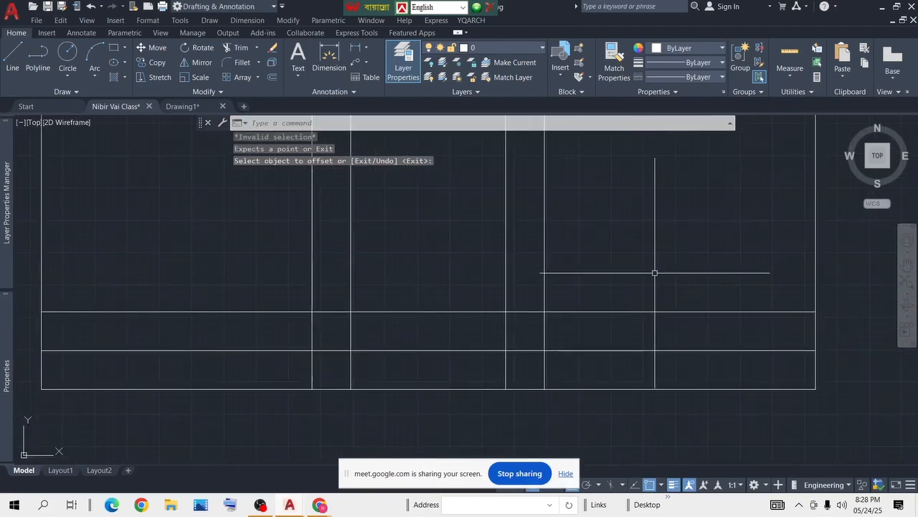
{"action": "key", "text": "Return"}
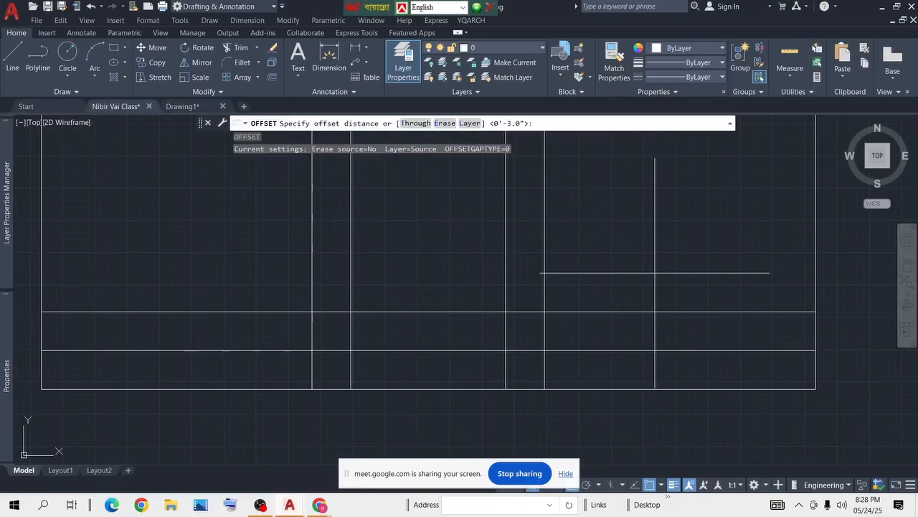
{"action": "type", "text": "3"}
{"action": "key", "text": "Return"}
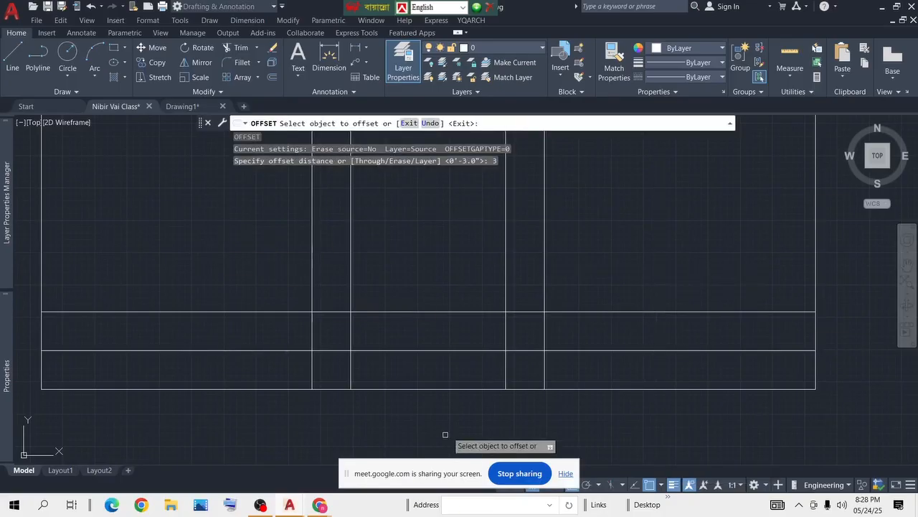
{"action": "left_click", "coordinate": [610, 312]}
{"action": "left_click", "coordinate": [636, 276]}
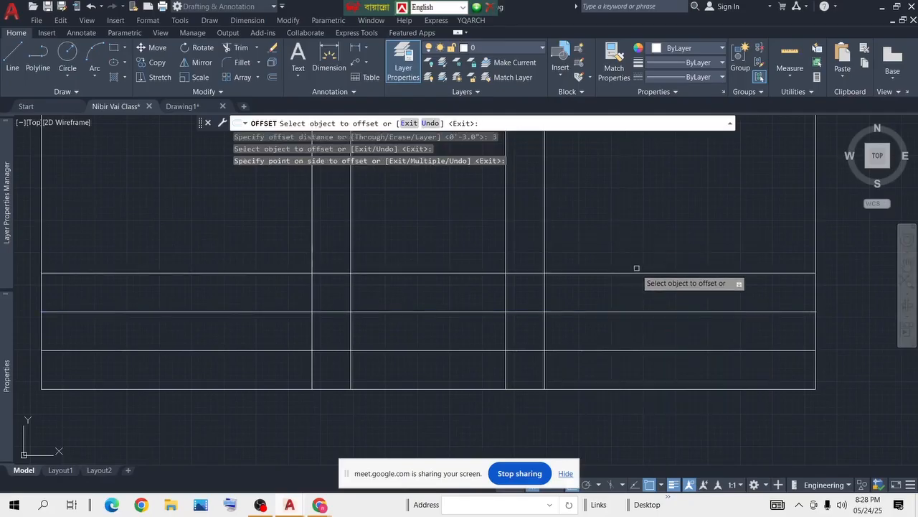
{"action": "scroll", "coordinate": [631, 287], "scroll_direction": "down", "scroll_amount": 3}
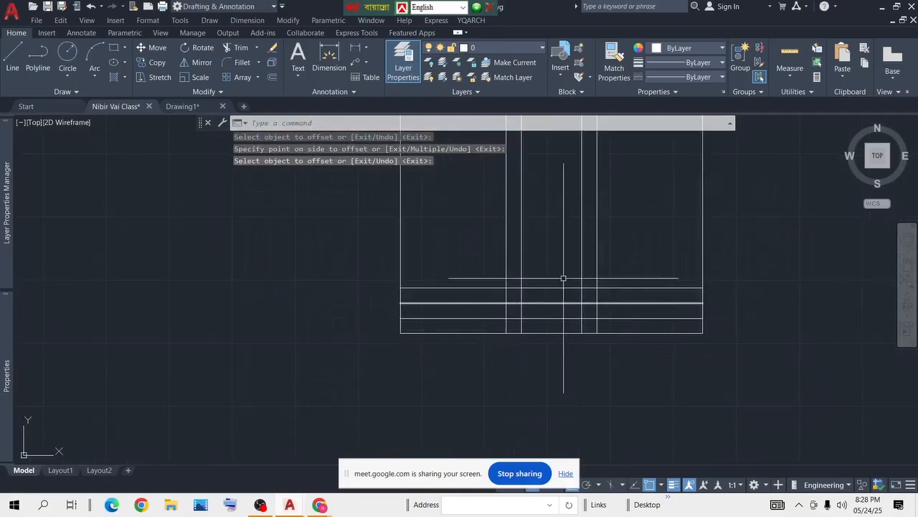
Step: Assign the topmost horizontal base line of the new section to the Rod layer
{"action": "middle_click_drag", "start_coordinate": [611, 290], "coordinate": [587, 328]}
{"action": "left_click", "coordinate": [624, 304]}
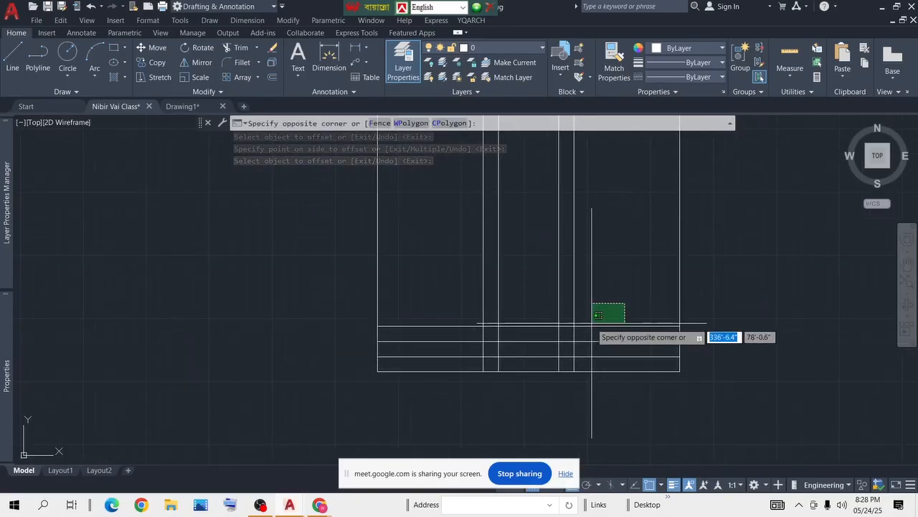
{"action": "left_click", "coordinate": [529, 51]}
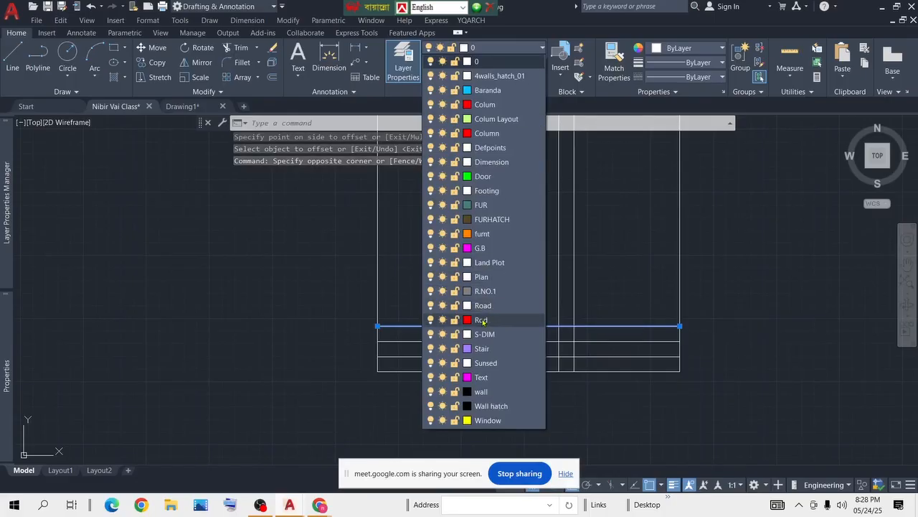
{"action": "left_click", "coordinate": [655, 292]}
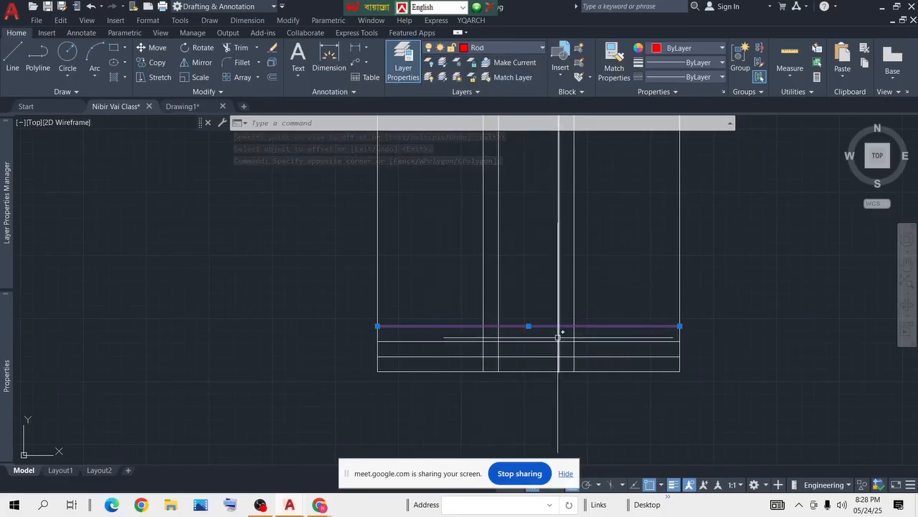
{"action": "scroll", "coordinate": [520, 335], "scroll_direction": "up", "scroll_amount": 2}
{"action": "key", "text": "Escape"}
{"action": "scroll", "coordinate": [588, 336], "scroll_direction": "up", "scroll_amount": 2}
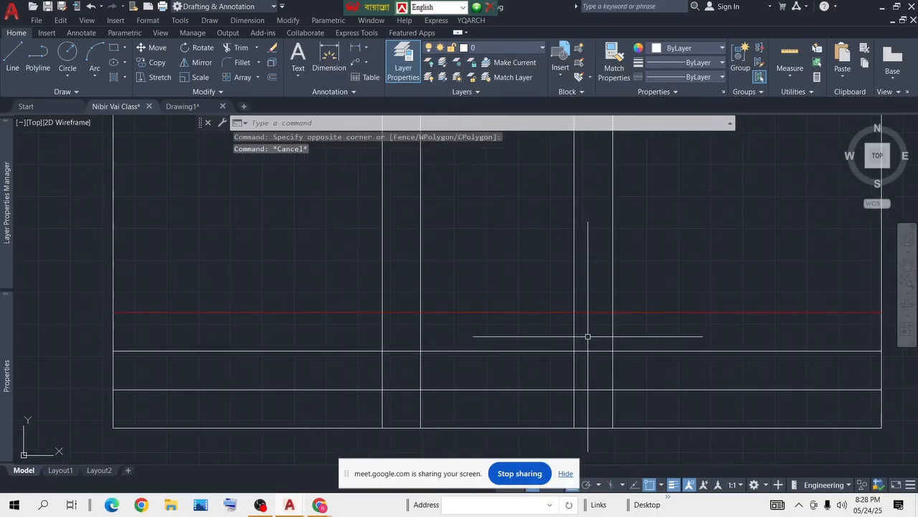
Step: Trim the four inner vertical lines just below the red rod line and erase their remaining pieces in the base layers
{"action": "type", "text": "tr"}
{"action": "key", "text": "Return"}
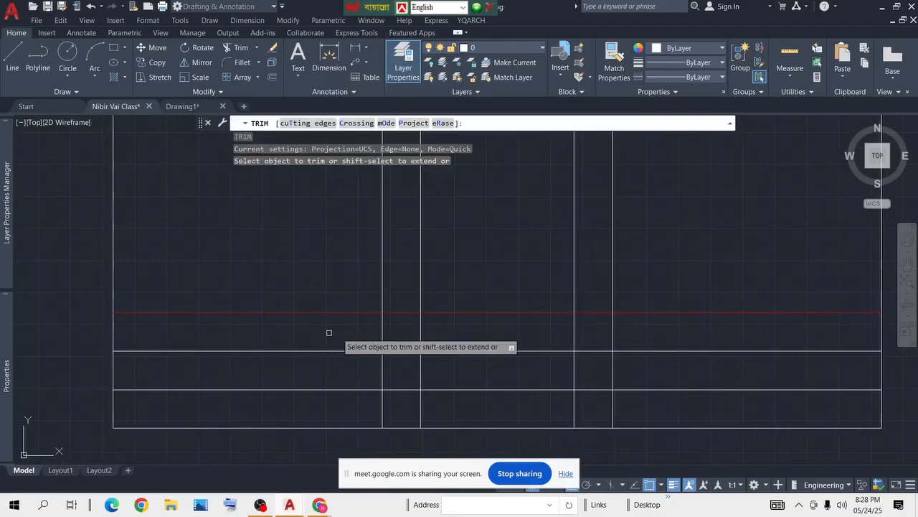
{"action": "left_click_drag", "start_coordinate": [618, 332], "coordinate": [312, 328]}
{"action": "key", "text": "Return"}
{"action": "left_click", "coordinate": [650, 373]}
{"action": "left_click", "coordinate": [336, 377]}
{"action": "key", "text": "Delete"}
{"action": "scroll", "coordinate": [498, 376], "scroll_direction": "down", "scroll_amount": 5}
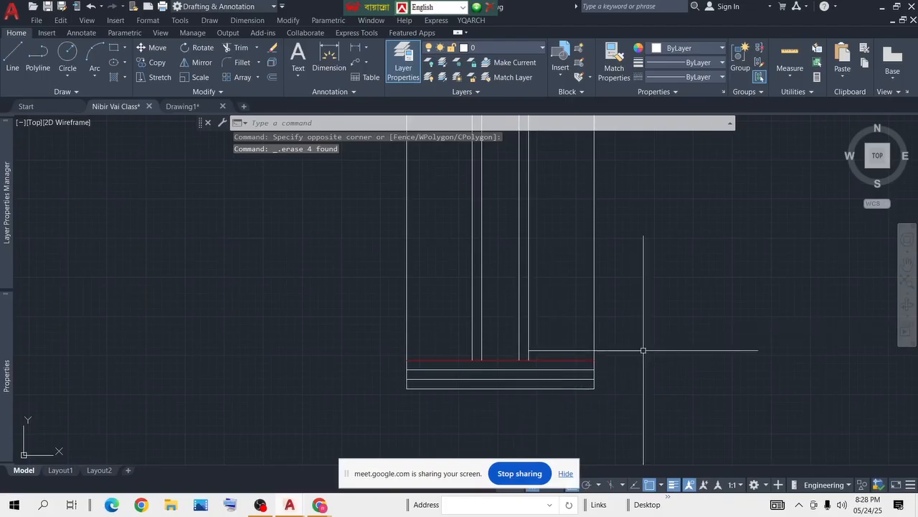
{"action": "scroll", "coordinate": [474, 369], "scroll_direction": "up", "scroll_amount": 6}
{"action": "scroll", "coordinate": [394, 367], "scroll_direction": "down", "scroll_amount": 5}
{"action": "scroll", "coordinate": [467, 347], "scroll_direction": "up", "scroll_amount": 5}
{"action": "scroll", "coordinate": [482, 364], "scroll_direction": "down", "scroll_amount": 3}
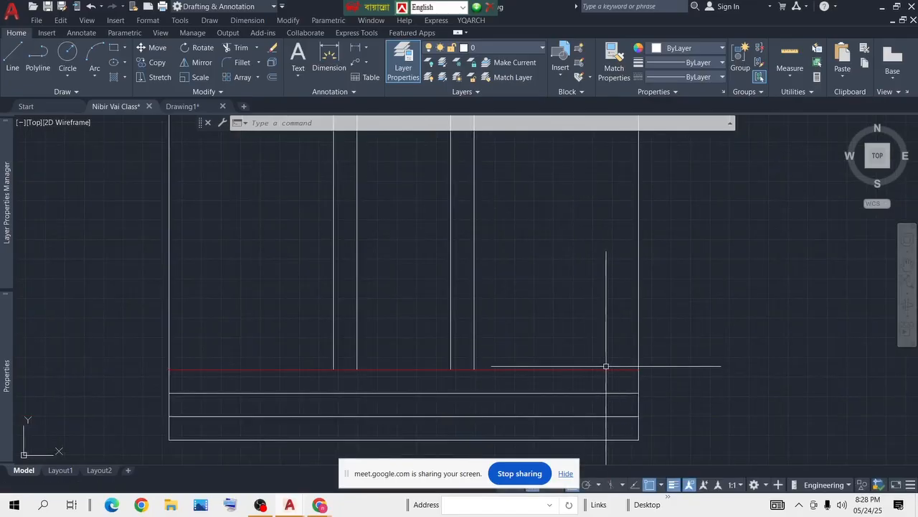
{"action": "scroll", "coordinate": [605, 287], "scroll_direction": "down", "scroll_amount": 4}
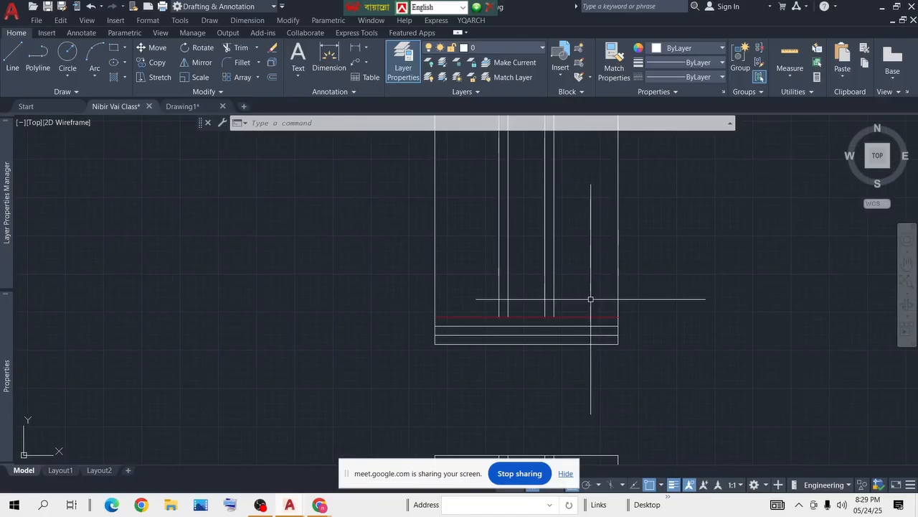
{"action": "scroll", "coordinate": [589, 303], "scroll_direction": "up", "scroll_amount": 2}
{"action": "middle_click_drag", "start_coordinate": [604, 290], "coordinate": [571, 310]}
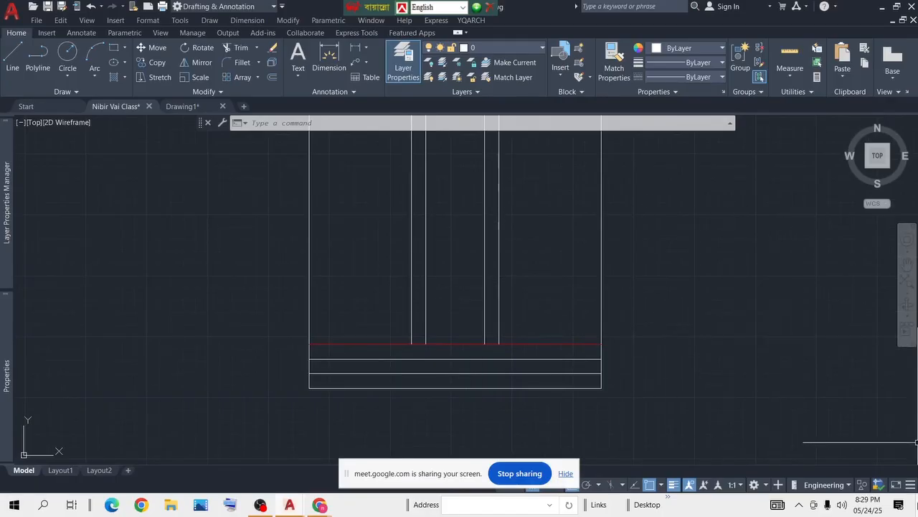
Step: Offset the red rod line 12 inches upward
{"action": "scroll", "coordinate": [513, 301], "scroll_direction": "up", "scroll_amount": 2}
{"action": "scroll", "coordinate": [547, 347], "scroll_direction": "down", "scroll_amount": 2}
{"action": "type", "text": "o"}
{"action": "key", "text": "Return"}
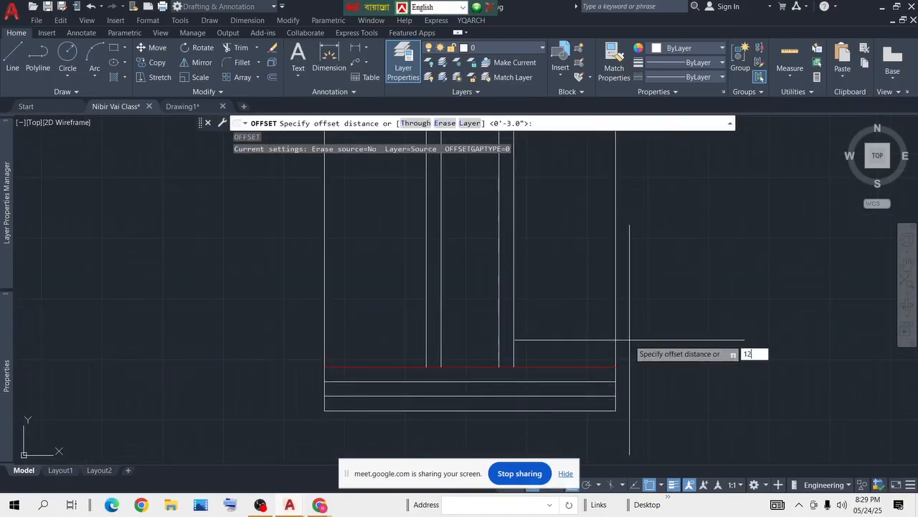
{"action": "type", "text": "12"}
{"action": "key", "text": "Return"}
{"action": "left_click", "coordinate": [601, 367]}
{"action": "left_click", "coordinate": [602, 338]}
{"action": "key", "text": "Return"}
Step: Match the properties of the white base line onto the upper red line
{"action": "type", "text": "ma"}
{"action": "key", "text": "Return"}
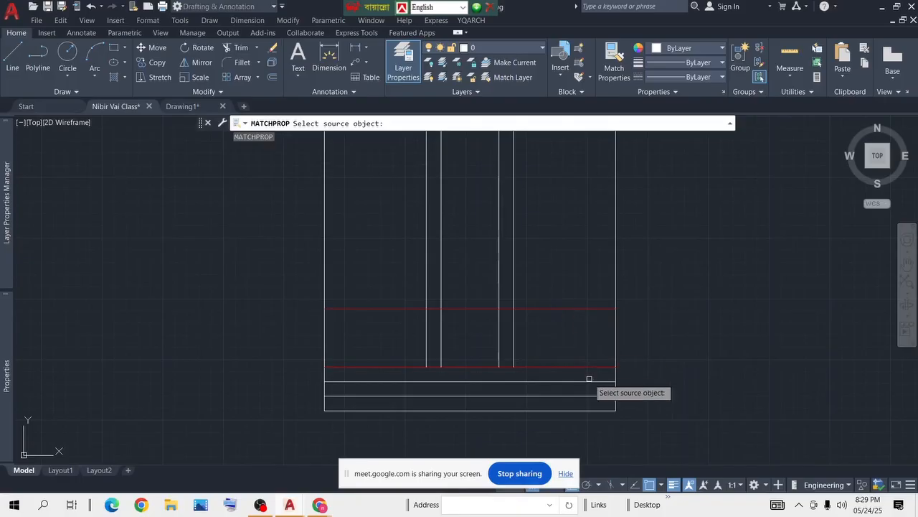
{"action": "left_click", "coordinate": [589, 379]}
{"action": "left_click", "coordinate": [596, 309]}
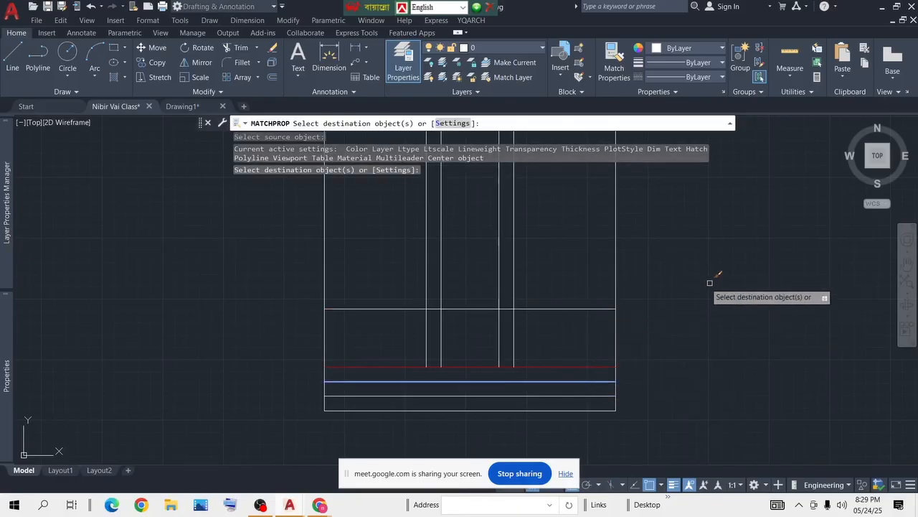
{"action": "key", "text": "Return"}
Step: Offset both outer vertical edges of the footing section 3 inches inward
{"action": "scroll", "coordinate": [601, 322], "scroll_direction": "down", "scroll_amount": 2}
{"action": "scroll", "coordinate": [602, 319], "scroll_direction": "up", "scroll_amount": 4}
{"action": "scroll", "coordinate": [646, 318], "scroll_direction": "down", "scroll_amount": 2}
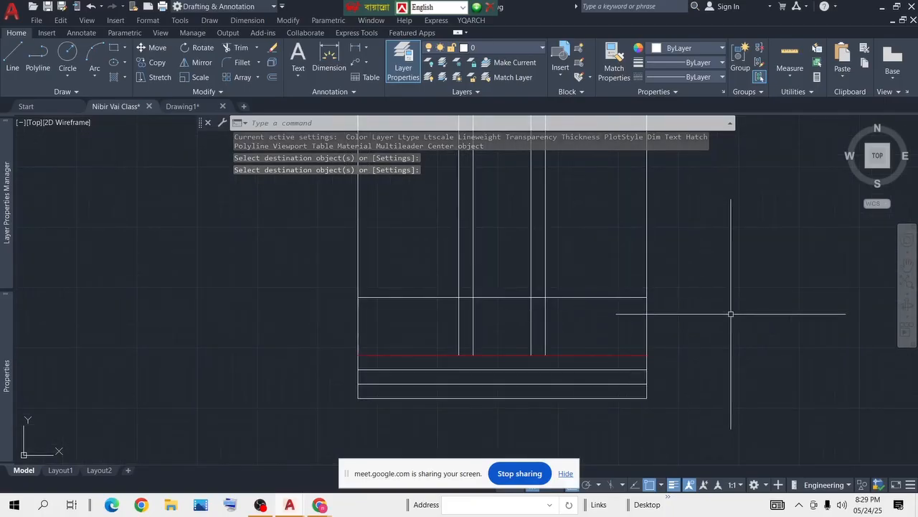
{"action": "scroll", "coordinate": [580, 355], "scroll_direction": "up", "scroll_amount": 2}
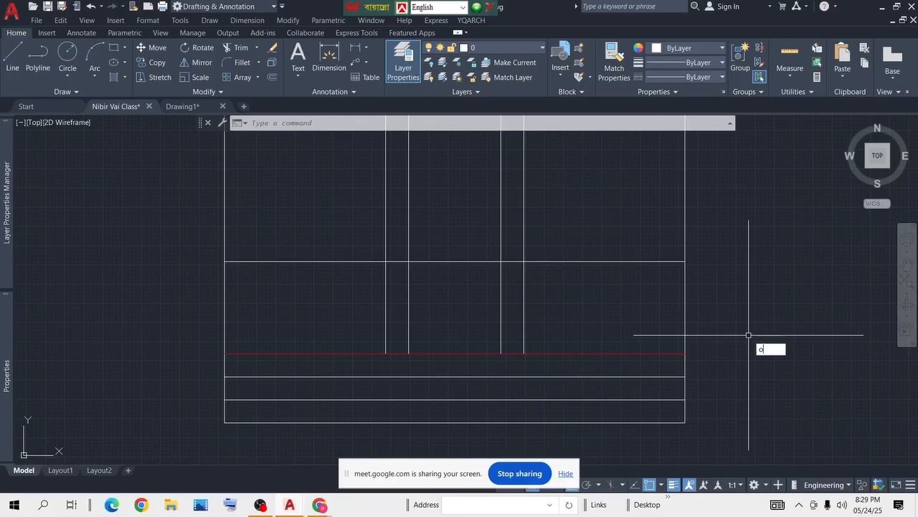
{"action": "key", "text": "Return"}
{"action": "key", "text": "Return"}
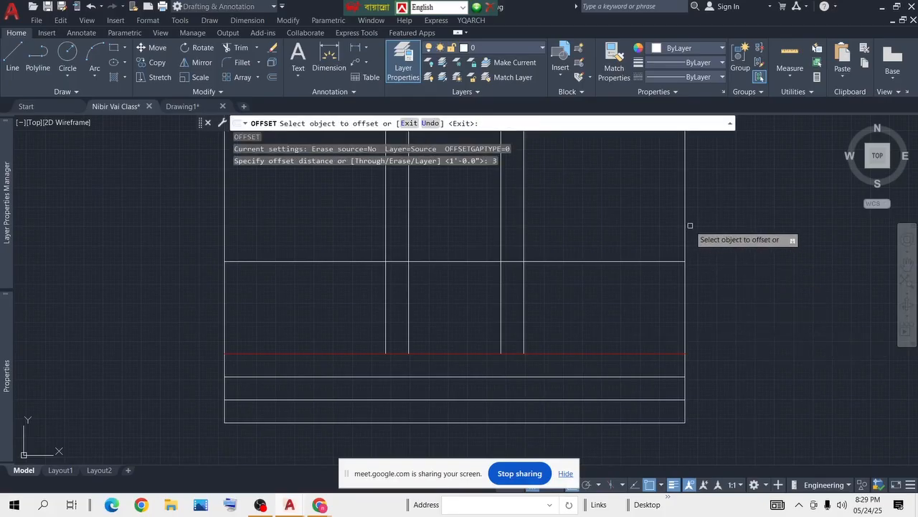
{"action": "left_click", "coordinate": [685, 224]}
{"action": "left_click", "coordinate": [578, 221]}
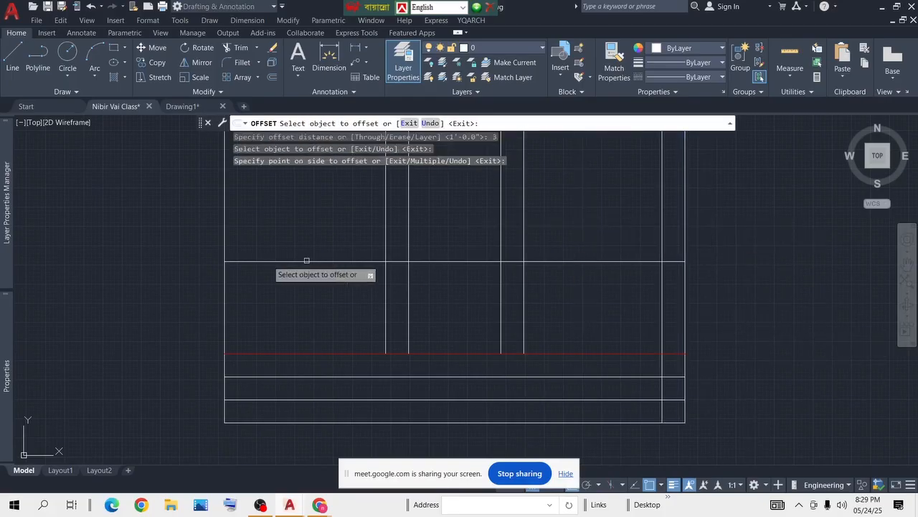
{"action": "left_click", "coordinate": [223, 220]}
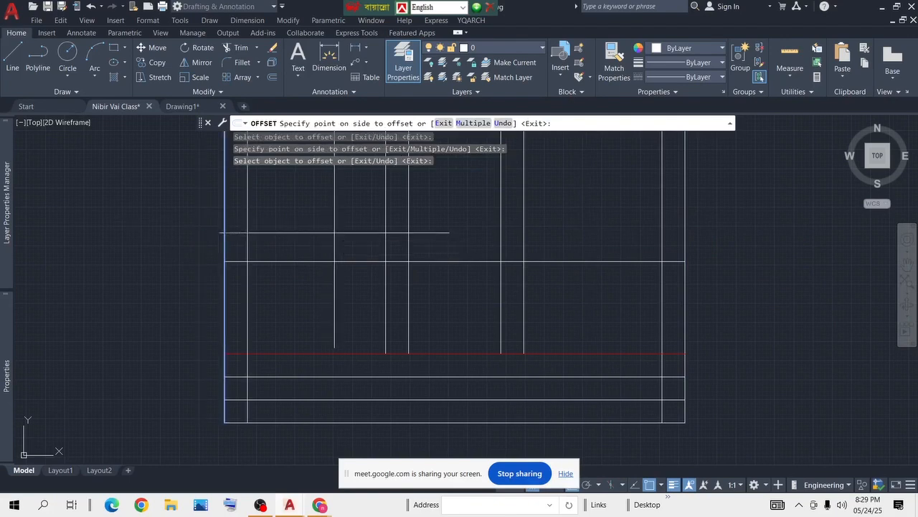
{"action": "left_click", "coordinate": [334, 236]}
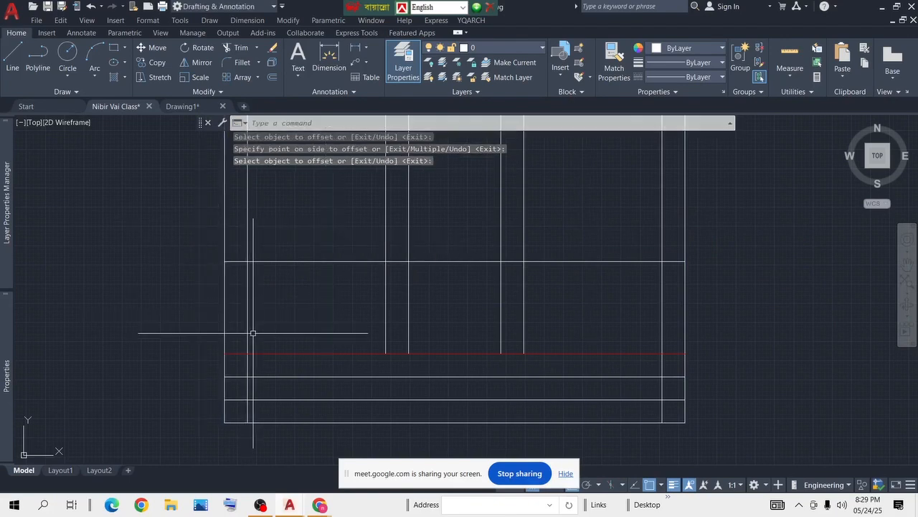
Step: Trim both ends of the red rod line back to the inner vertical lines beside the footing's outer edges
{"action": "key", "text": "Return"}
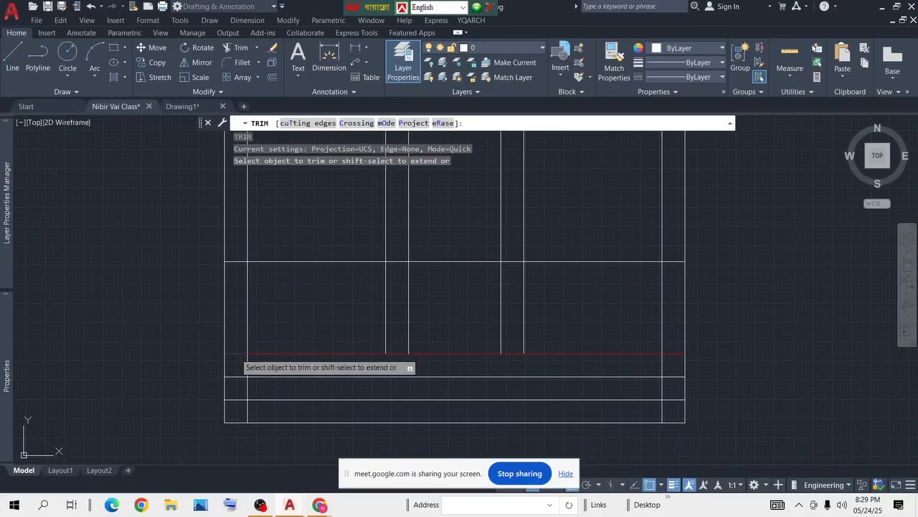
{"action": "left_click", "coordinate": [674, 353]}
{"action": "key", "text": "Escape"}
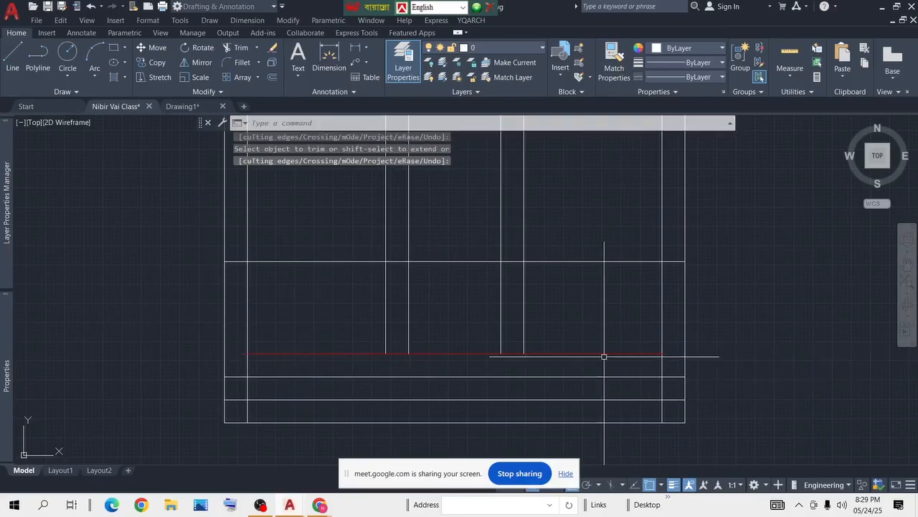
Step: Offset the outermost column line on each side 10 inches outward, following the reference footing section
{"action": "scroll", "coordinate": [350, 301], "scroll_direction": "down", "scroll_amount": 3}
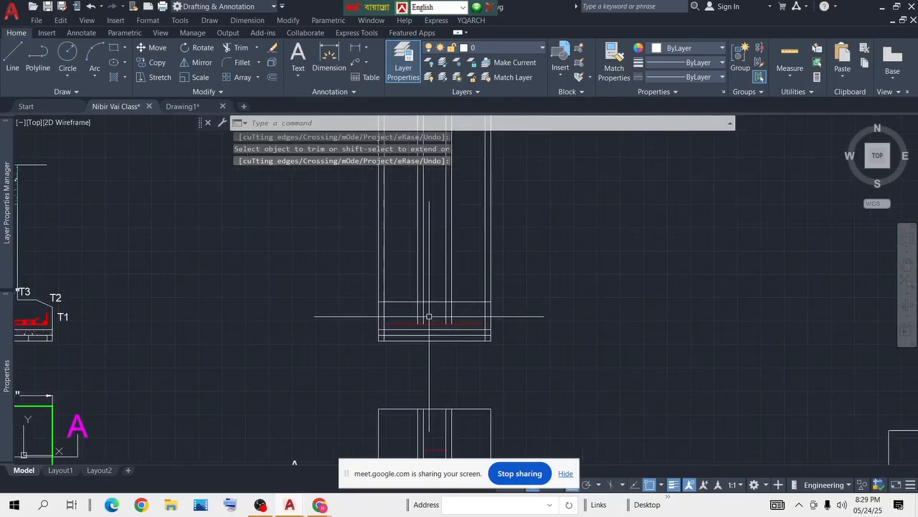
{"action": "scroll", "coordinate": [222, 328], "scroll_direction": "up", "scroll_amount": 5}
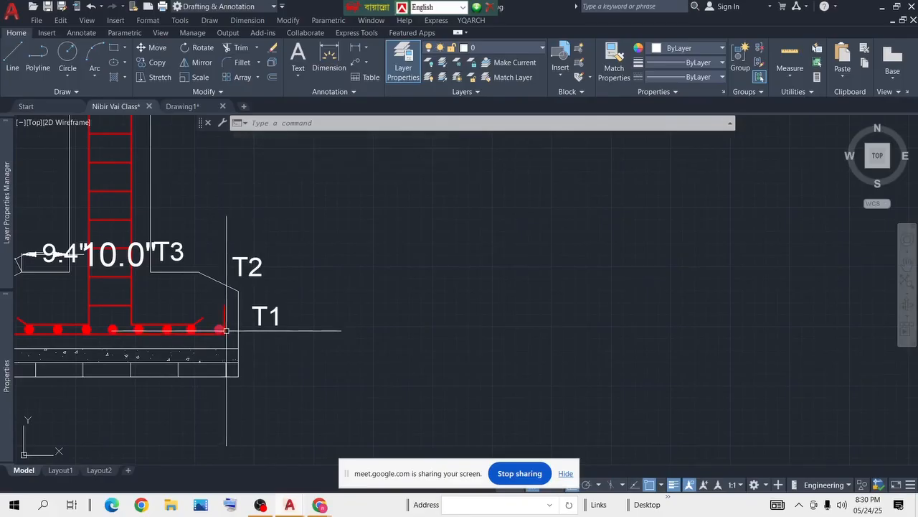
{"action": "scroll", "coordinate": [254, 330], "scroll_direction": "down", "scroll_amount": 2}
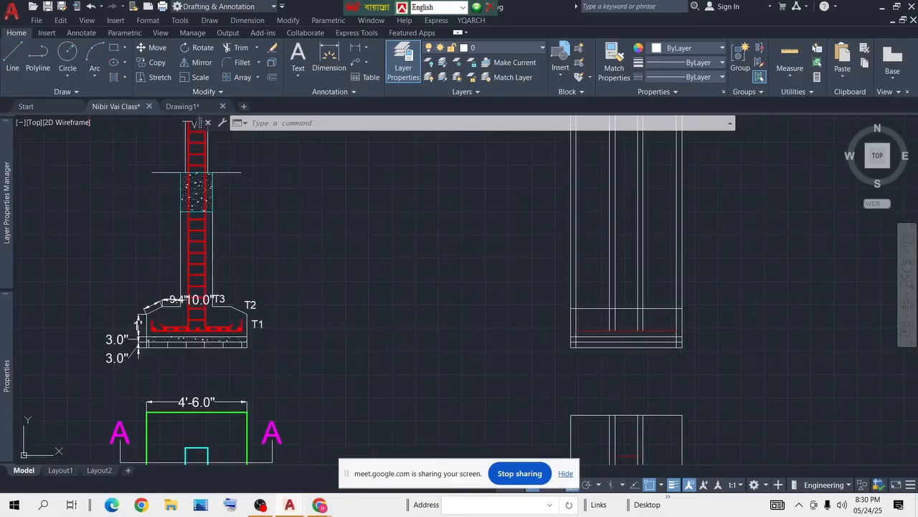
{"action": "scroll", "coordinate": [564, 320], "scroll_direction": "up", "scroll_amount": 5}
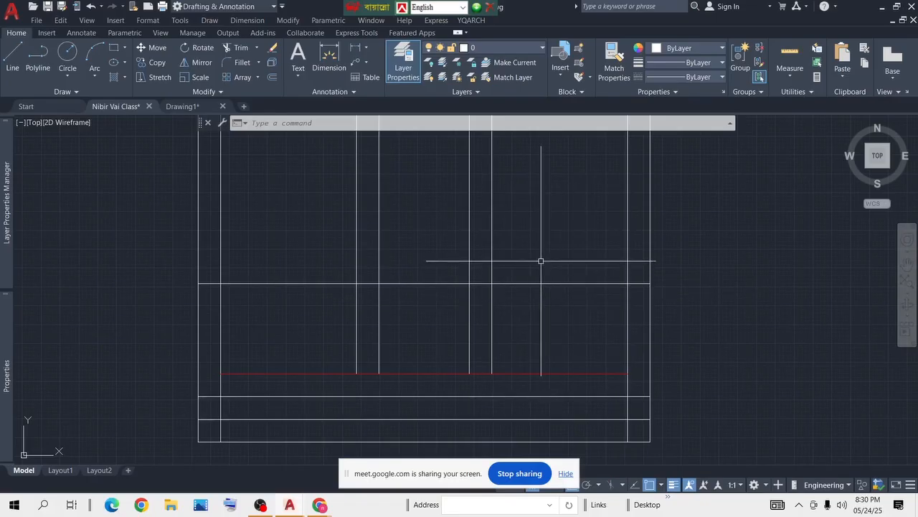
{"action": "type", "text": "o"}
{"action": "key", "text": "Return"}
{"action": "type", "text": "1"}
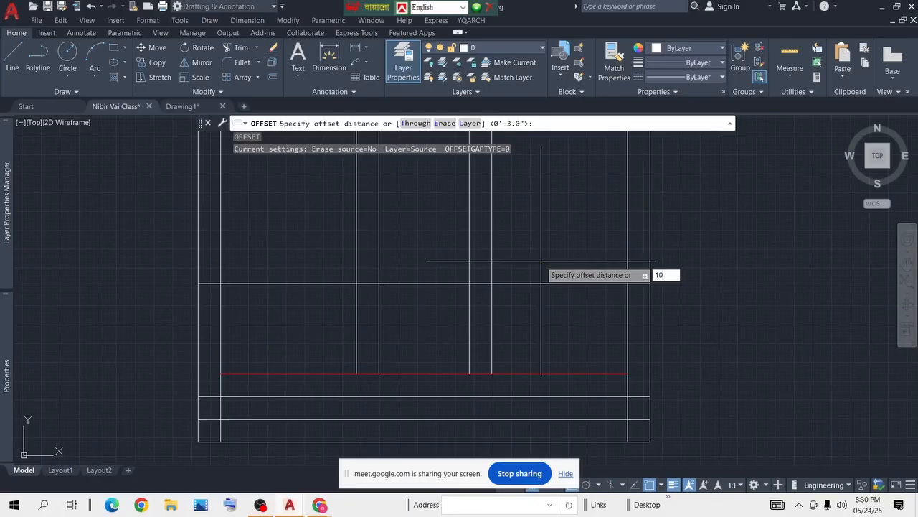
{"action": "type", "text": "0"}
{"action": "key", "text": "Return"}
{"action": "left_click", "coordinate": [492, 253]}
{"action": "left_click", "coordinate": [625, 251]}
{"action": "left_click", "coordinate": [356, 235]}
{"action": "left_click", "coordinate": [260, 240]}
{"action": "key", "text": "Return"}
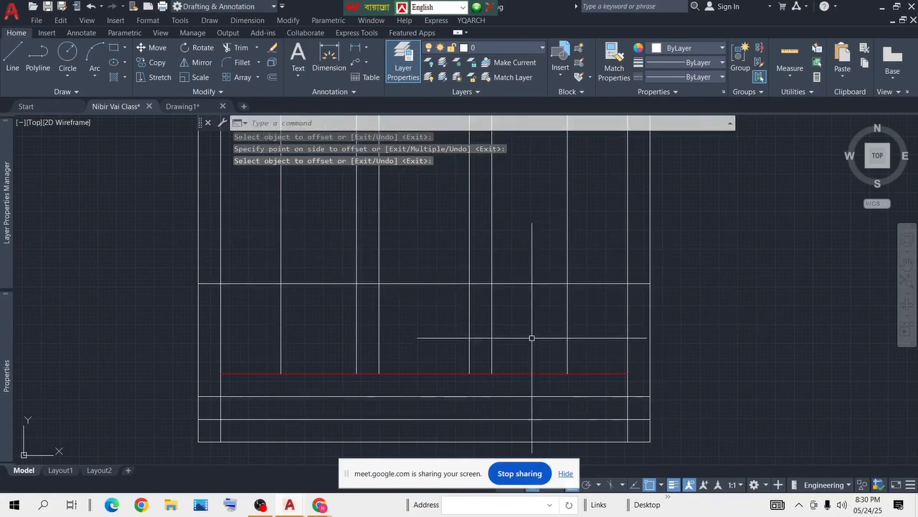
{"action": "scroll", "coordinate": [548, 321], "scroll_direction": "down", "scroll_amount": 5}
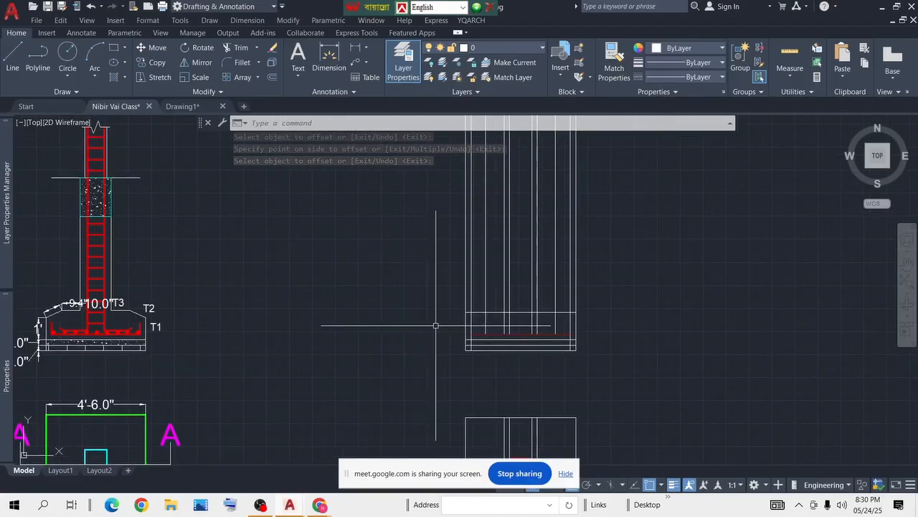
{"action": "key", "text": "ctrl+1"}
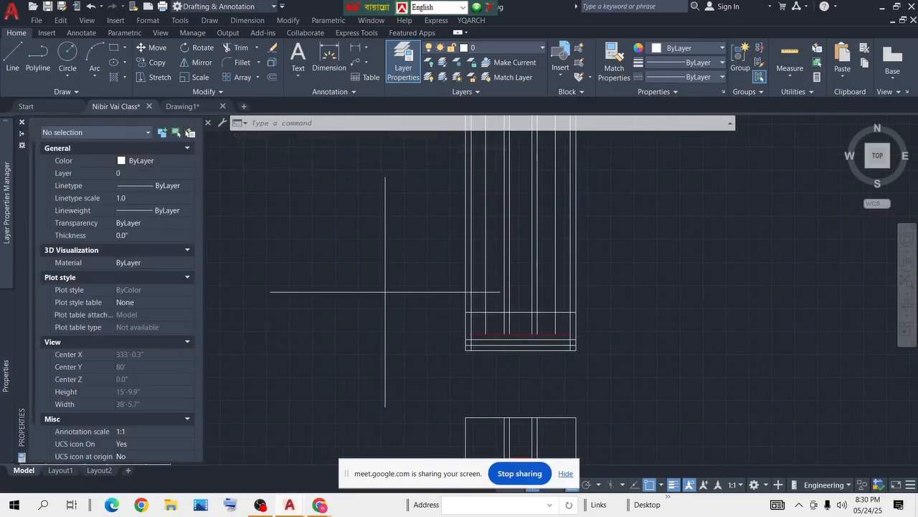
{"action": "key", "text": "ctrl+1"}
{"action": "left_click", "coordinate": [376, 323]}
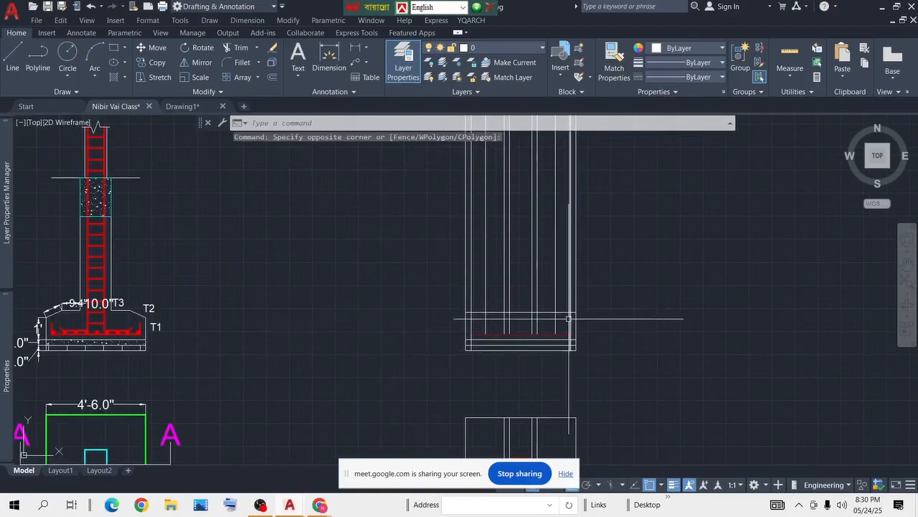
Step: Offset the footing's upper horizontal line 4 inches downward
{"action": "scroll", "coordinate": [568, 322], "scroll_direction": "up", "scroll_amount": 4}
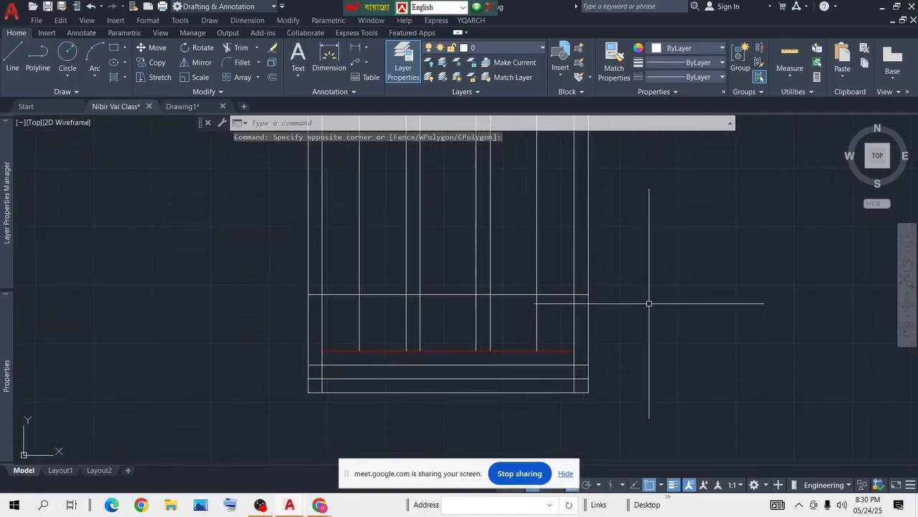
{"action": "type", "text": "o"}
{"action": "key", "text": "Return"}
{"action": "type", "text": "4"}
{"action": "key", "text": "Return"}
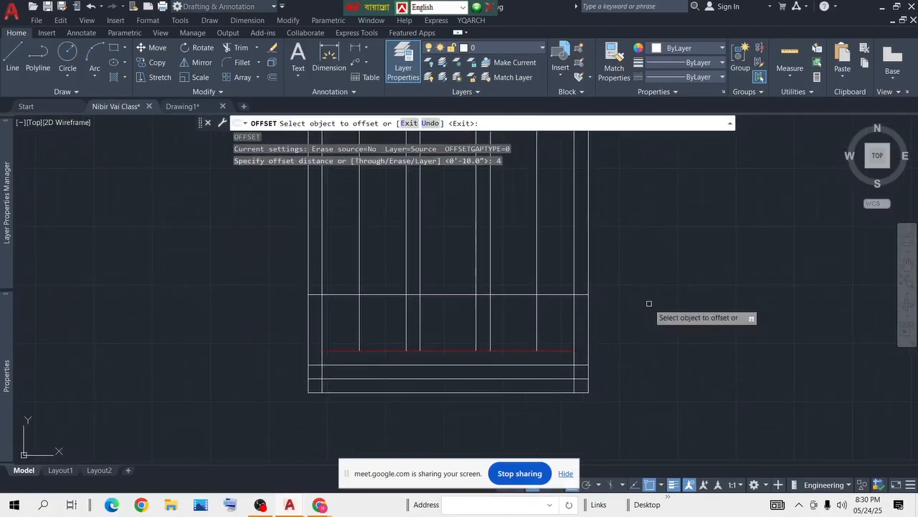
{"action": "left_click", "coordinate": [552, 294]}
{"action": "left_click", "coordinate": [548, 303]}
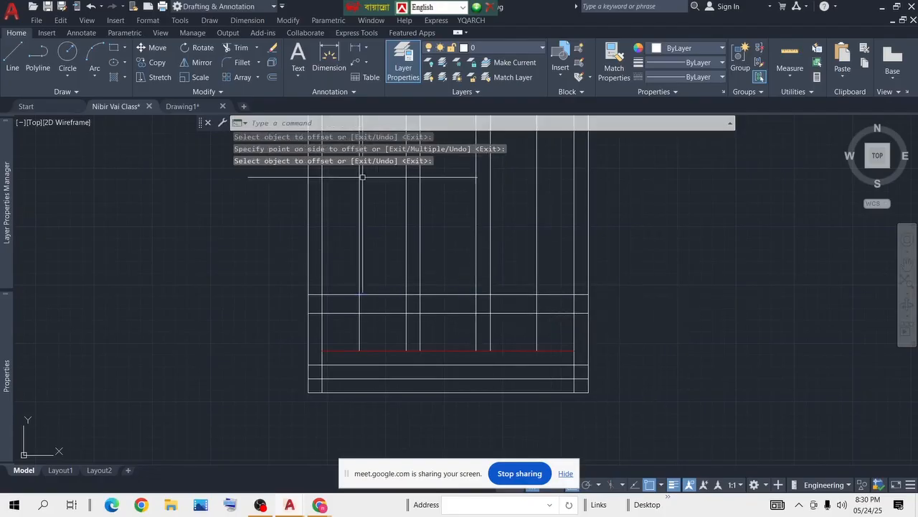
Step: Draw the footing's right slope from the 10-inch offset line at the top level down to the outer edge at the 4-inch offset line
{"action": "left_click", "coordinate": [13, 56]}
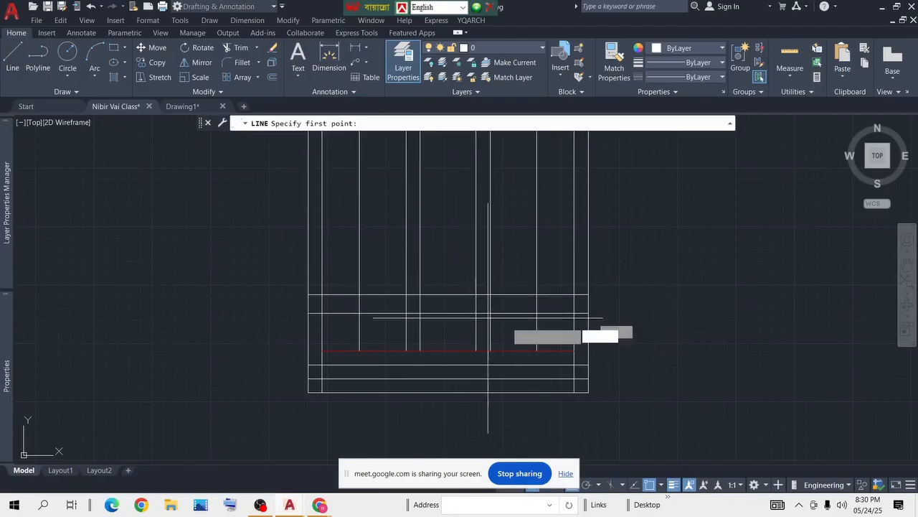
{"action": "left_click", "coordinate": [536, 296]}
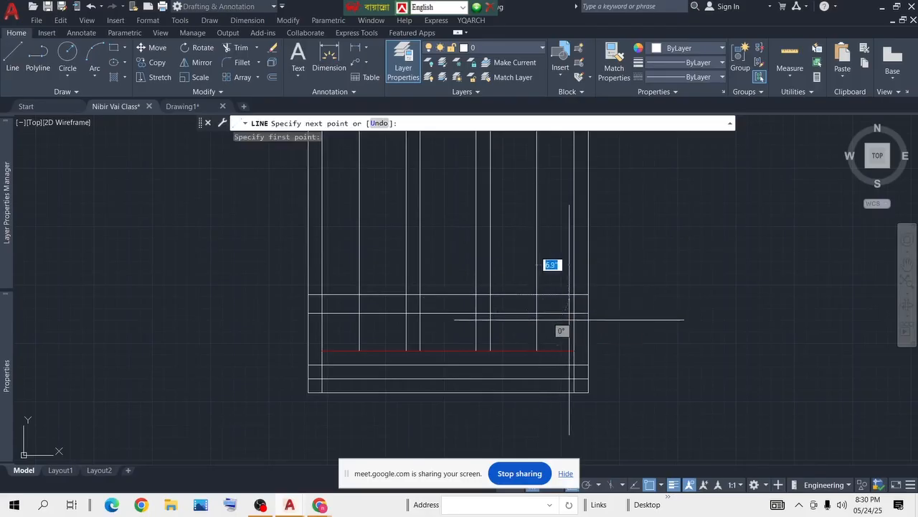
{"action": "left_click", "coordinate": [587, 313]}
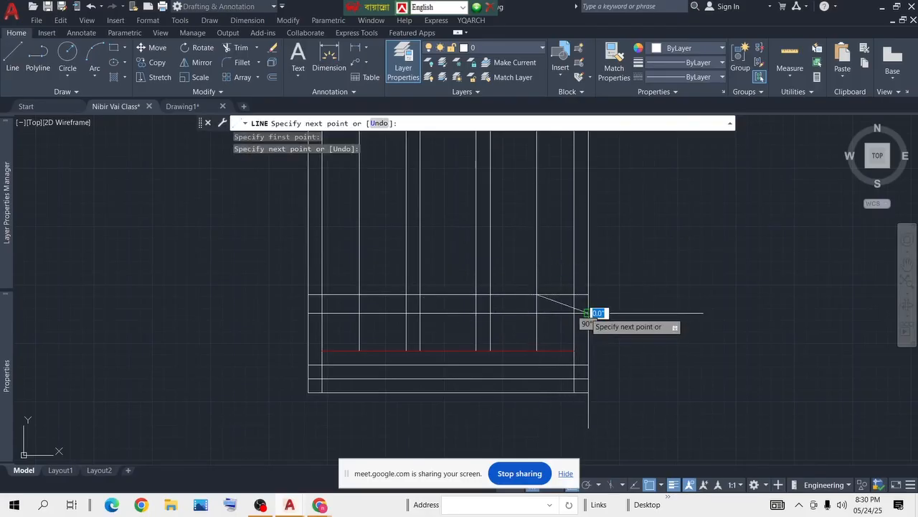
Step: Draw the footing's left slope from the 10-inch offset line at the top level down to the outer edge at the 4-inch offset line
{"action": "key", "text": "Return"}
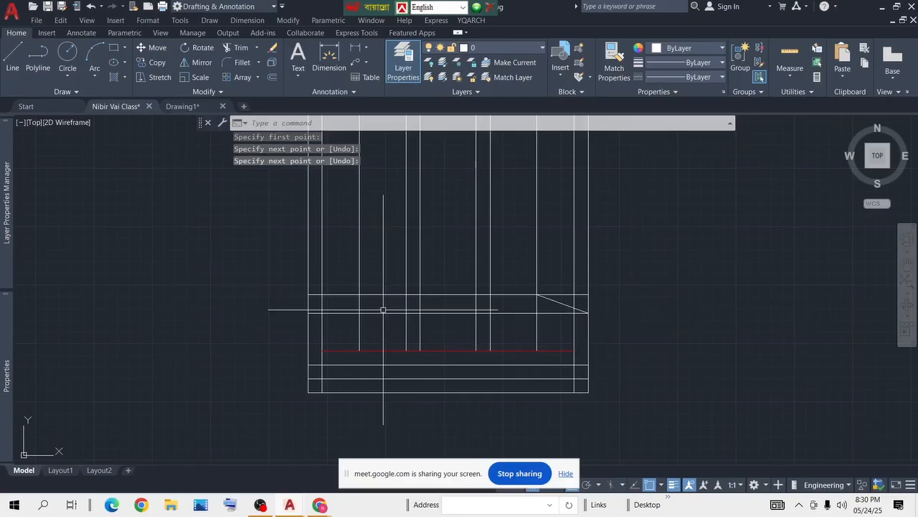
{"action": "key", "text": "Return"}
{"action": "left_click", "coordinate": [359, 294]}
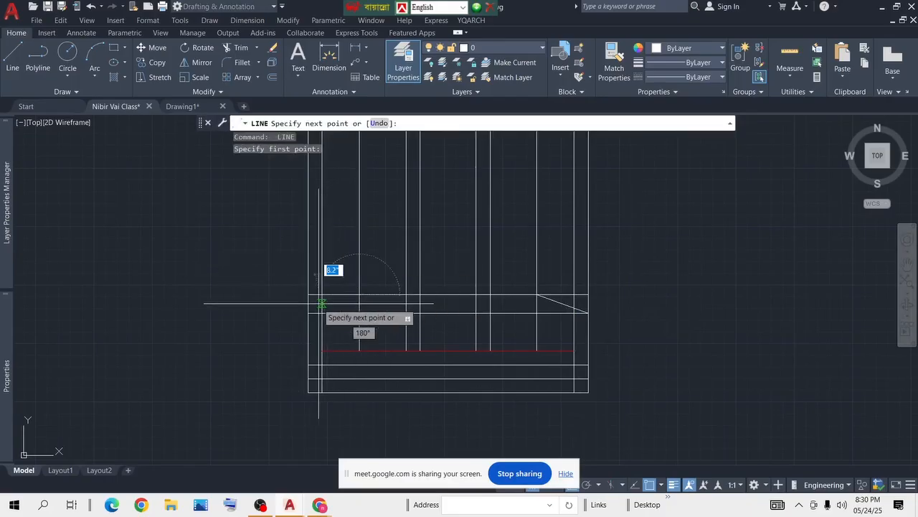
{"action": "left_click", "coordinate": [310, 310]}
{"action": "key", "text": "Return"}
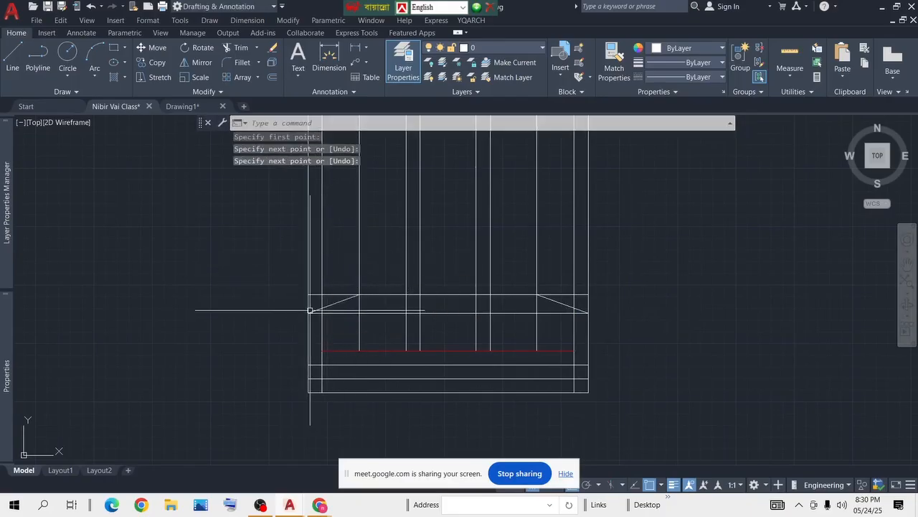
Step: Delete the horizontal construction line offset 4 inches below the footing top
{"action": "scroll", "coordinate": [644, 293], "scroll_direction": "up", "scroll_amount": 4}
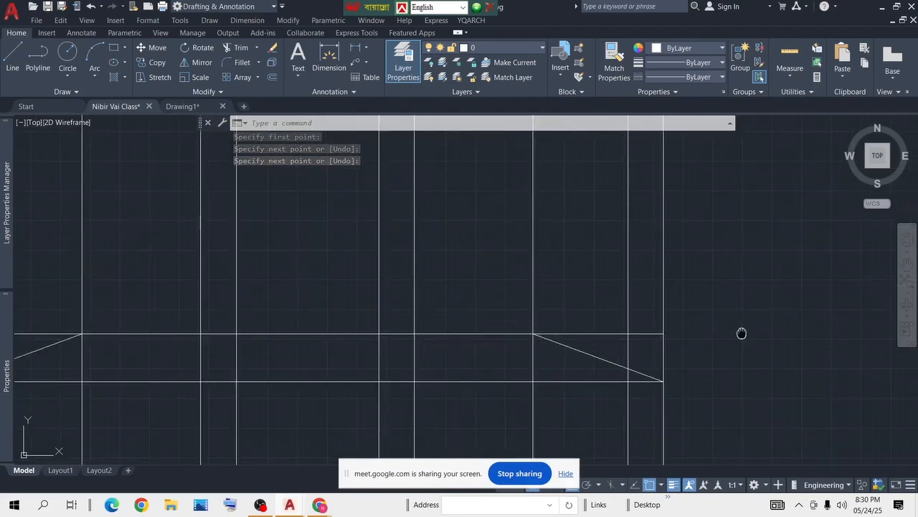
{"action": "left_click", "coordinate": [480, 412]}
{"action": "left_click", "coordinate": [729, 327]}
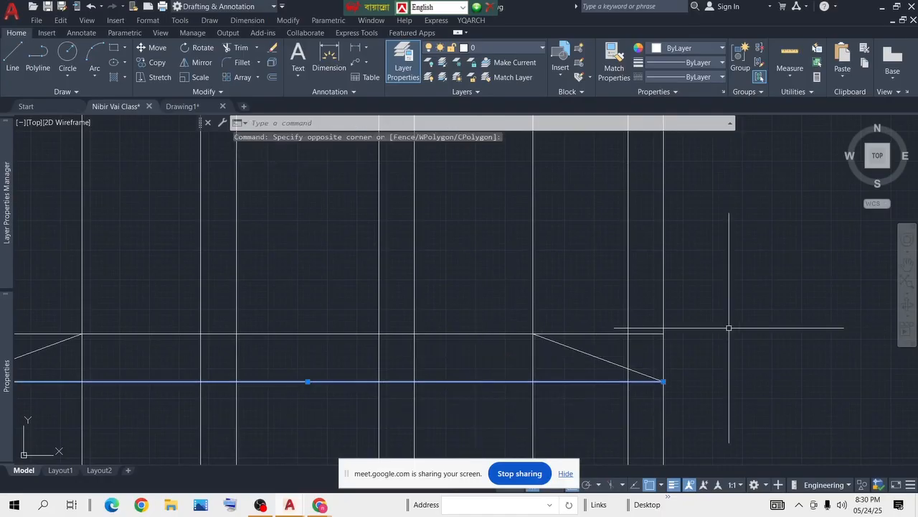
{"action": "key", "text": "Delete"}
Step: Trim the footing's top line and vertical edge lines in the areas above both slopes
{"action": "scroll", "coordinate": [729, 328], "scroll_direction": "down", "scroll_amount": 2}
{"action": "middle_click_drag", "start_coordinate": [734, 330], "coordinate": [826, 302]}
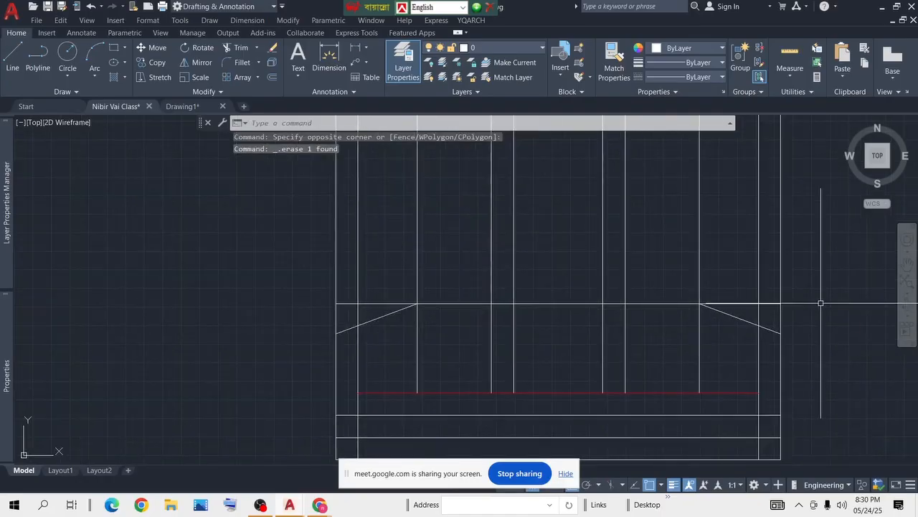
{"action": "type", "text": "tr"}
{"action": "key", "text": "Return"}
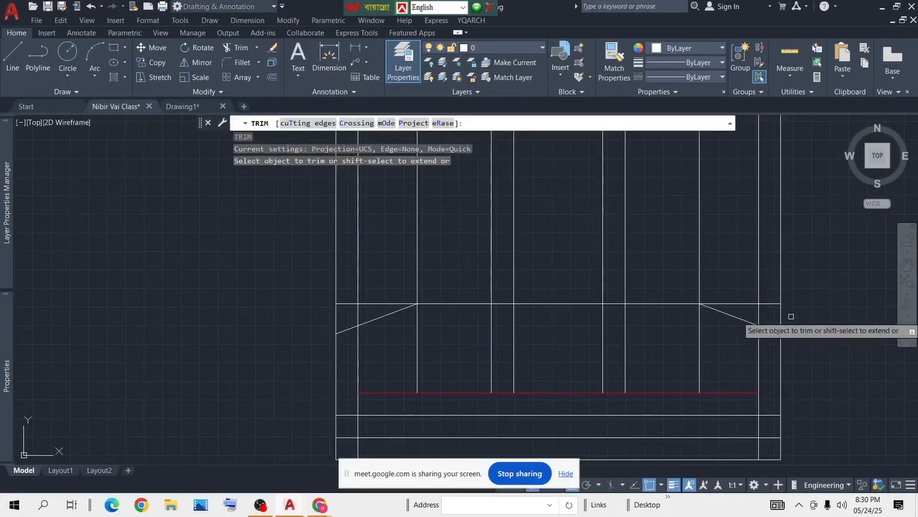
{"action": "scroll", "coordinate": [796, 318], "scroll_direction": "up", "scroll_amount": 3}
{"action": "left_click", "coordinate": [794, 320]}
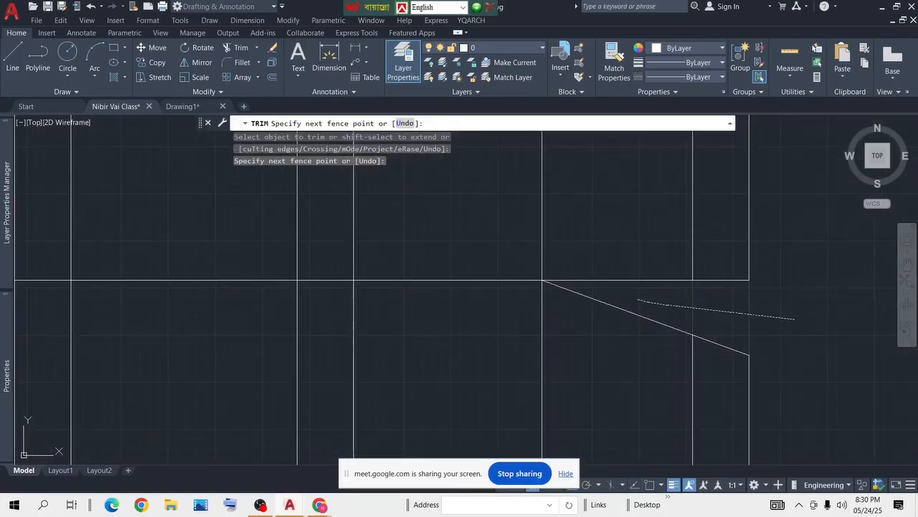
{"action": "left_click", "coordinate": [657, 259]}
{"action": "left_click", "coordinate": [651, 298]}
{"action": "scroll", "coordinate": [660, 281], "scroll_direction": "down", "scroll_amount": 3}
{"action": "scroll", "coordinate": [440, 278], "scroll_direction": "up", "scroll_amount": 3}
{"action": "left_click", "coordinate": [439, 266]}
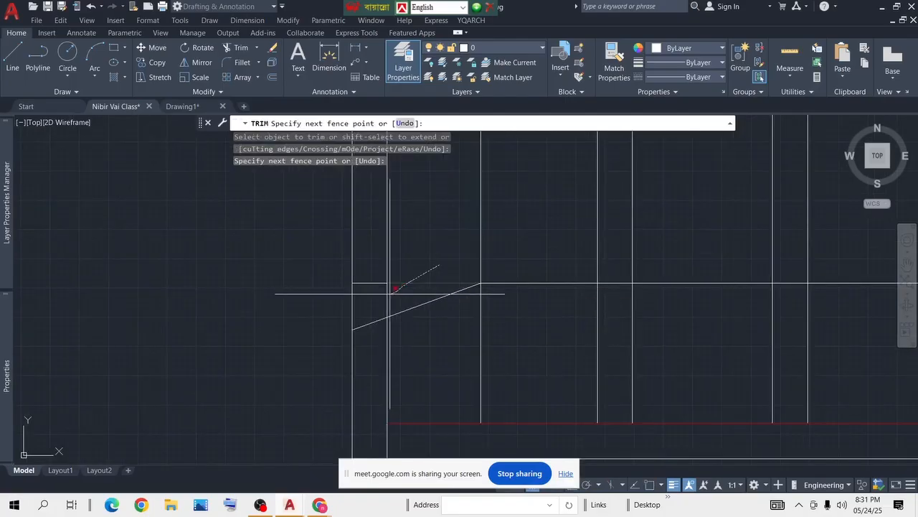
{"action": "left_click", "coordinate": [370, 295]}
{"action": "key", "text": "Return"}
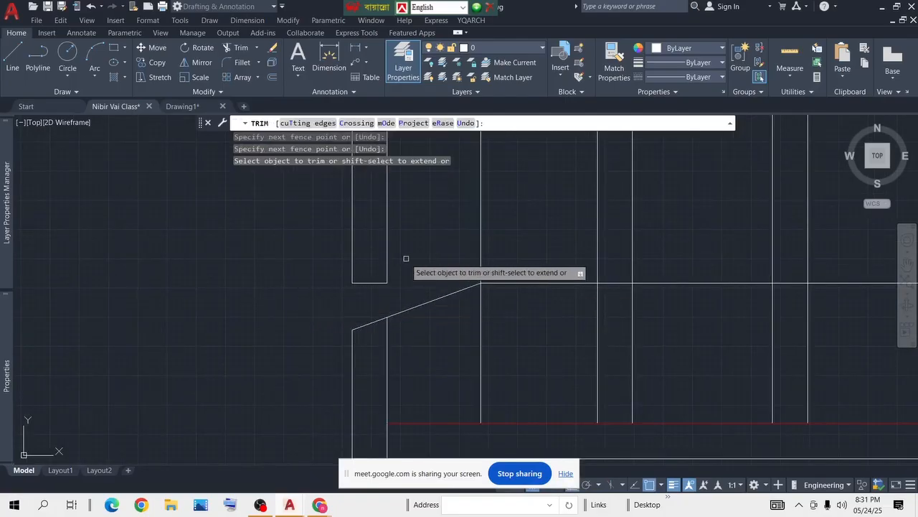
Step: Delete the six leftover vertical lines on both sides of the column: outer edge lines, inner lines and 10-inch offset lines
{"action": "left_click", "coordinate": [507, 234]}
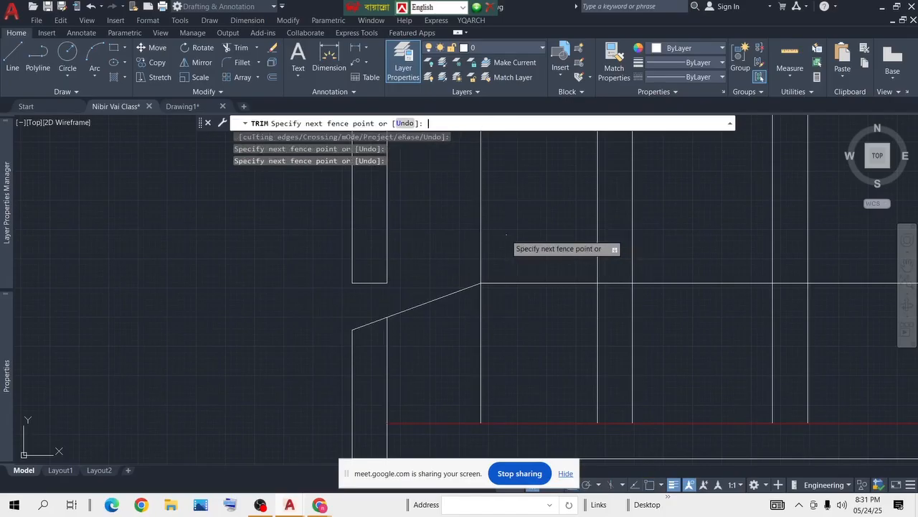
{"action": "key", "text": "Escape"}
{"action": "left_click", "coordinate": [526, 197]}
{"action": "left_click", "coordinate": [265, 258]}
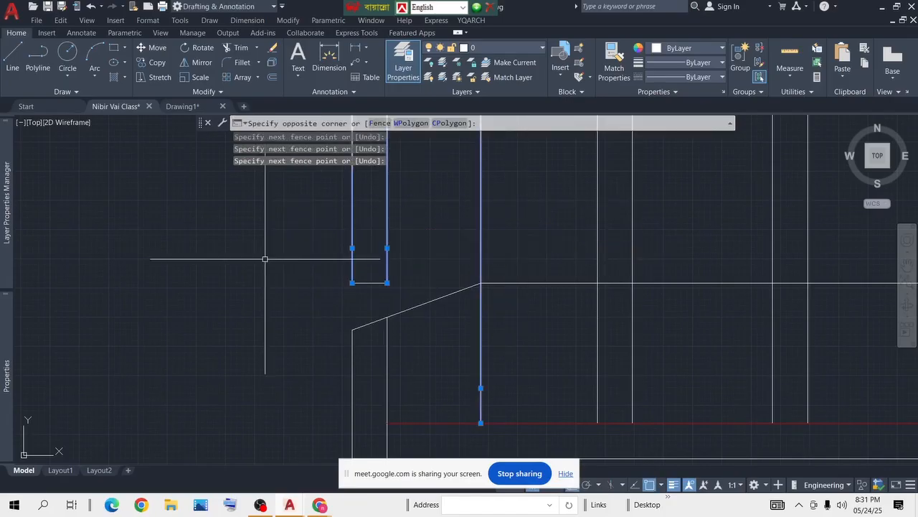
{"action": "scroll", "coordinate": [266, 259], "scroll_direction": "down", "scroll_amount": 2}
{"action": "left_click", "coordinate": [841, 230]}
{"action": "left_click", "coordinate": [682, 229]}
{"action": "key", "text": "Delete"}
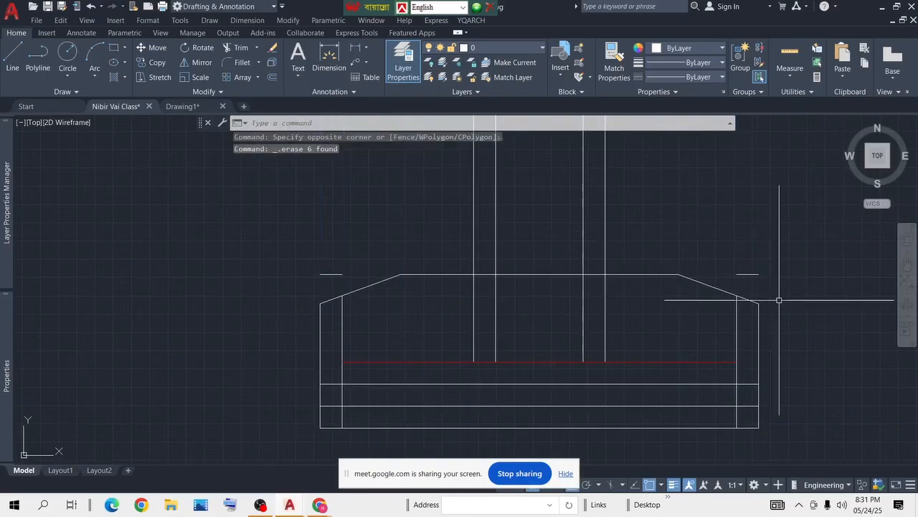
Step: Delete the short horizontal remnants above both slopes and the inner vertical lines beside the footing's outer edges
{"action": "left_click", "coordinate": [796, 254]}
{"action": "left_click", "coordinate": [754, 279]}
{"action": "left_click", "coordinate": [346, 228]}
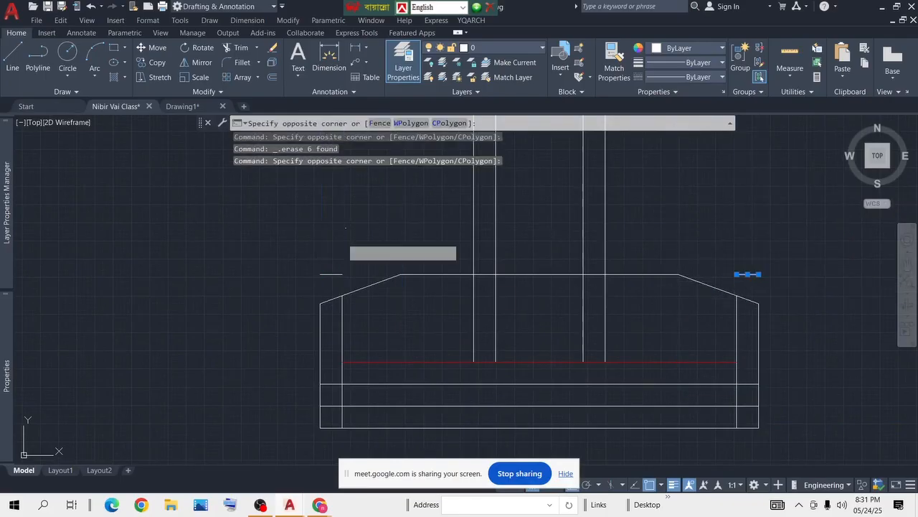
{"action": "left_click", "coordinate": [318, 287]}
{"action": "left_click", "coordinate": [374, 318]}
{"action": "left_click", "coordinate": [334, 330]}
{"action": "left_click", "coordinate": [747, 320]}
{"action": "left_click", "coordinate": [680, 332]}
{"action": "key", "text": "Delete"}
Step: Trim the two outer column lines below the footing's top line, following the reference section
{"action": "scroll", "coordinate": [629, 320], "scroll_direction": "down", "scroll_amount": 4}
{"action": "middle_click_drag", "start_coordinate": [629, 321], "coordinate": [531, 324]}
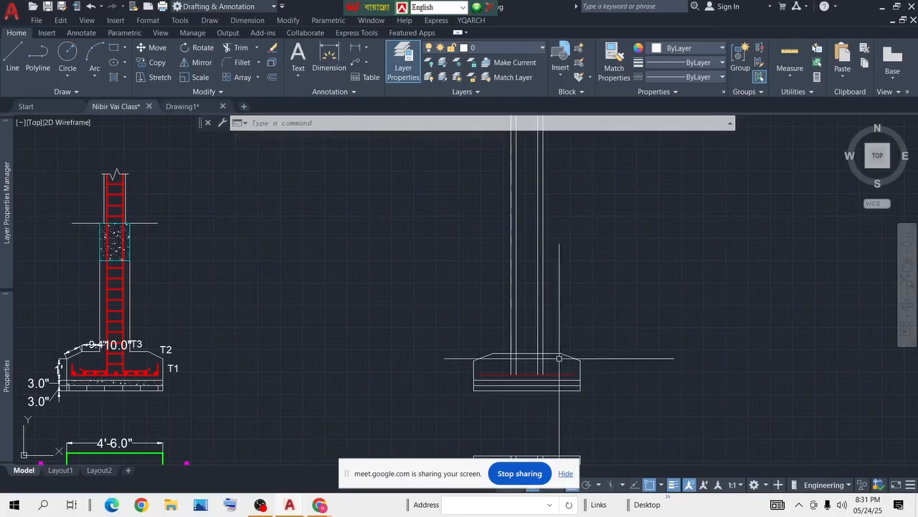
{"action": "scroll", "coordinate": [558, 358], "scroll_direction": "up", "scroll_amount": 2}
{"action": "scroll", "coordinate": [466, 378], "scroll_direction": "up", "scroll_amount": 4}
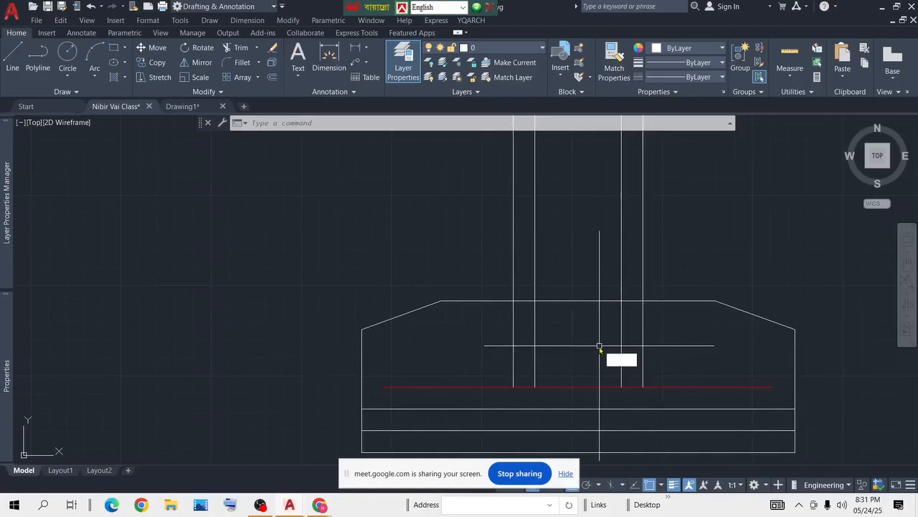
{"action": "type", "text": "tr"}
{"action": "key", "text": "Return"}
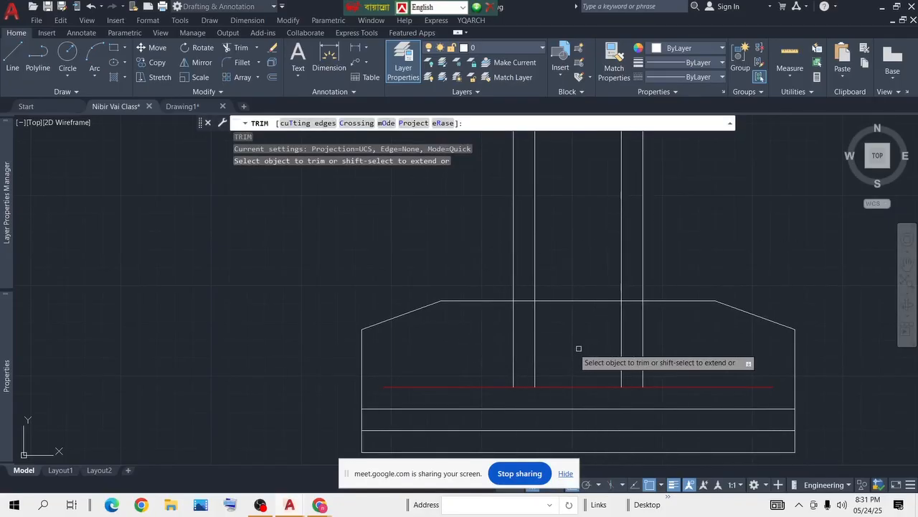
{"action": "left_click", "coordinate": [513, 344]}
{"action": "left_click", "coordinate": [644, 348]}
{"action": "key", "text": "Return"}
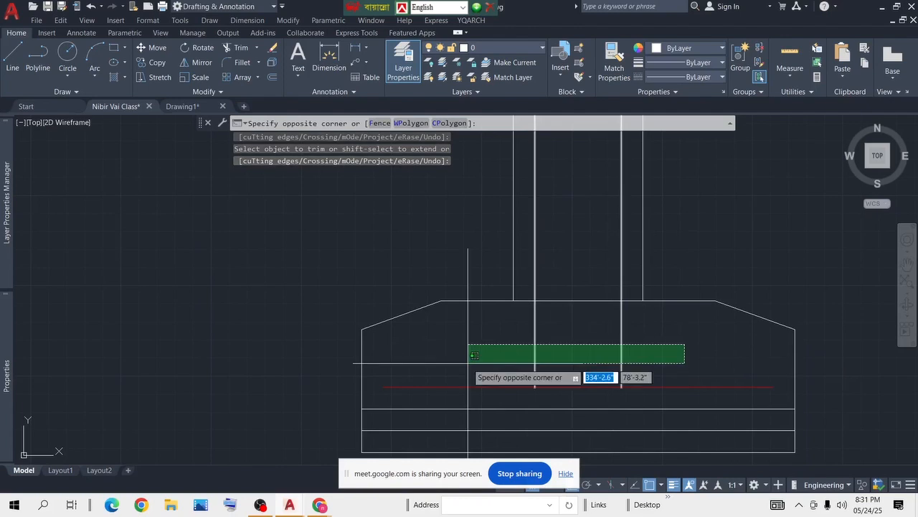
Step: Match the properties of the red horizontal rod line onto the two inner column lines
{"action": "left_click", "coordinate": [667, 360]}
{"action": "type", "text": "ma"}
{"action": "key", "text": "Return"}
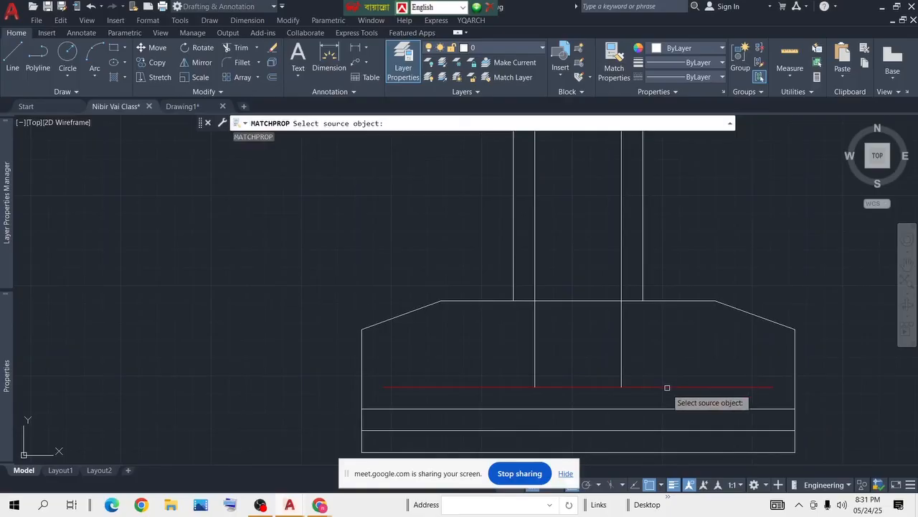
{"action": "left_click", "coordinate": [666, 386]}
{"action": "left_click", "coordinate": [647, 366]}
{"action": "left_click", "coordinate": [505, 348]}
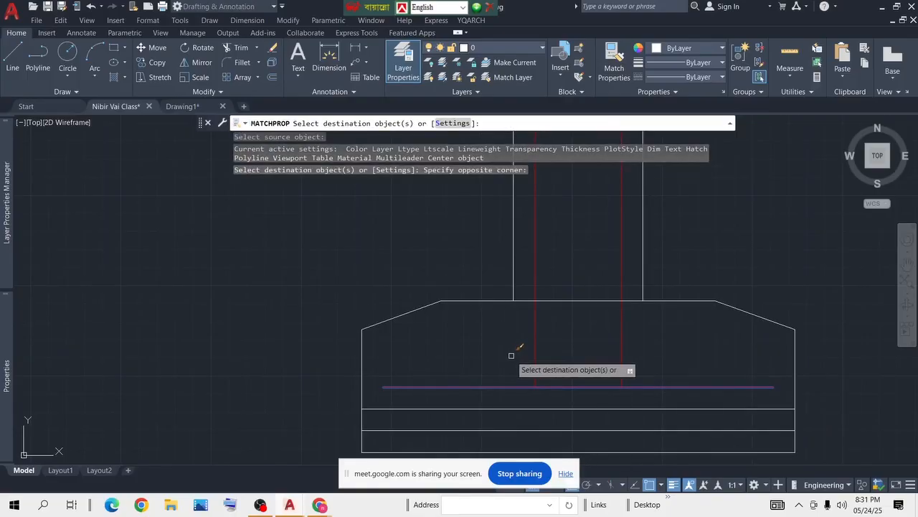
{"action": "key", "text": "Escape"}
Step: Stretch the lower ends of the two red vertical column rods 1 inch upward from the horizontal rod line
{"action": "scroll", "coordinate": [587, 372], "scroll_direction": "up", "scroll_amount": 2}
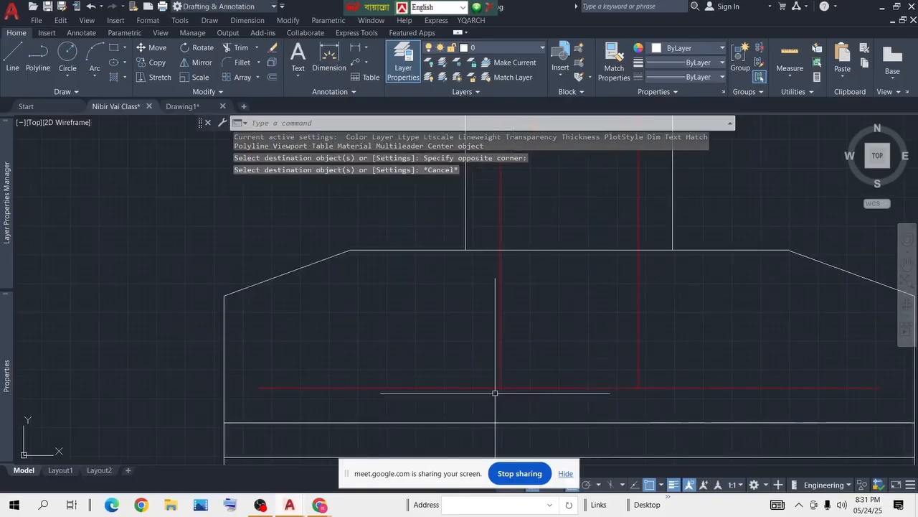
{"action": "left_click", "coordinate": [671, 371]}
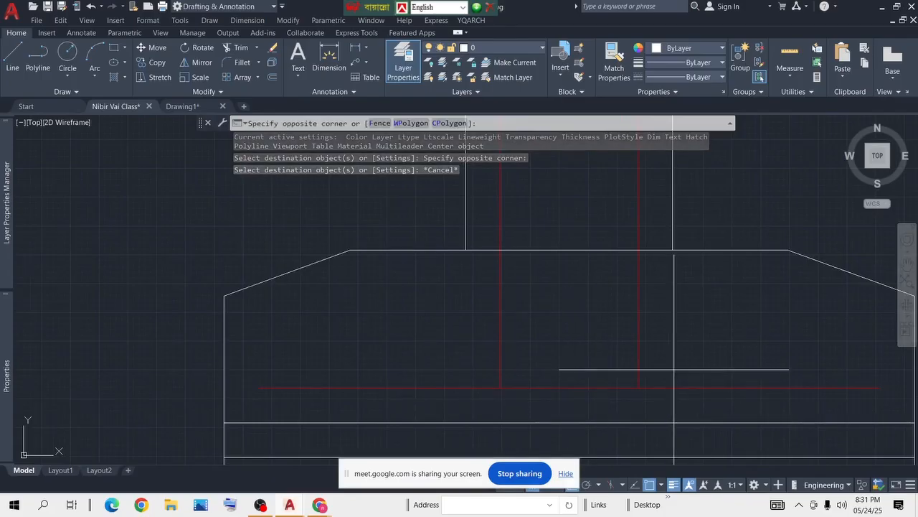
{"action": "left_click", "coordinate": [495, 395]}
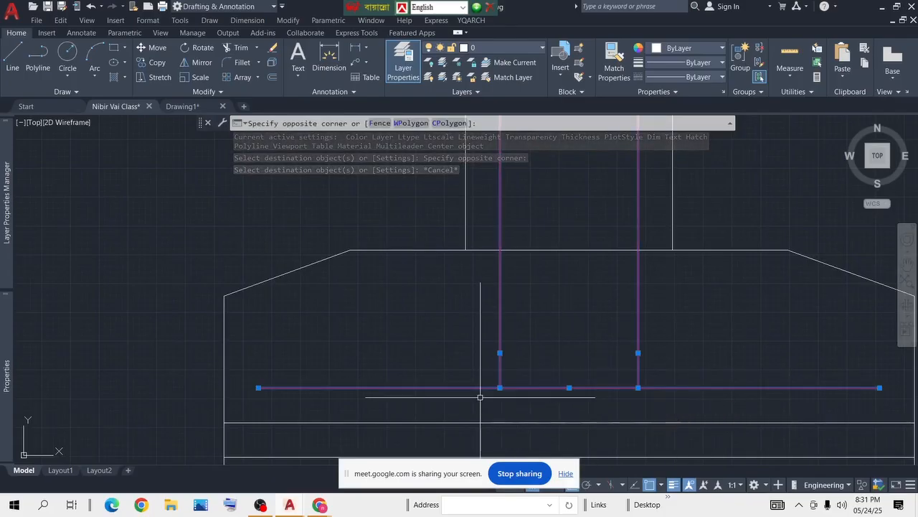
{"action": "left_click", "coordinate": [690, 346], "text": "shift"}
{"action": "left_click", "coordinate": [665, 394], "text": "shift"}
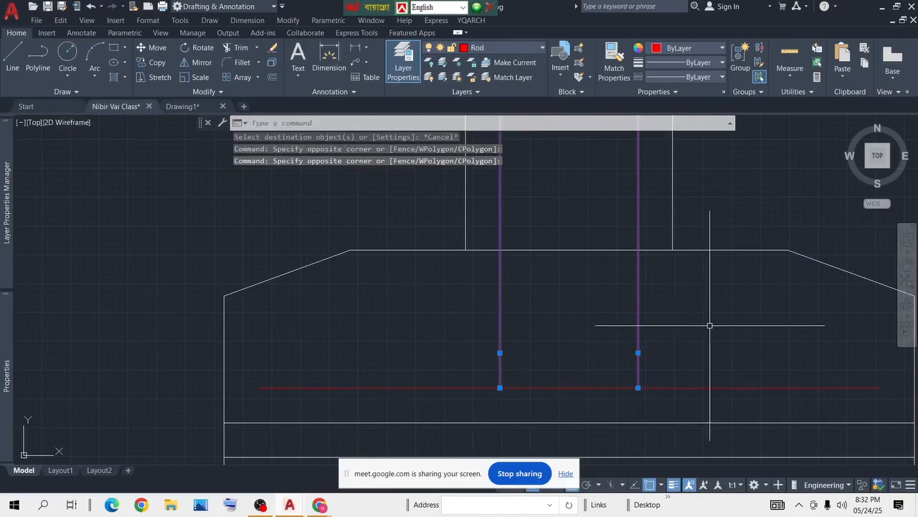
{"action": "key", "text": "Return"}
{"action": "left_click", "coordinate": [674, 350]}
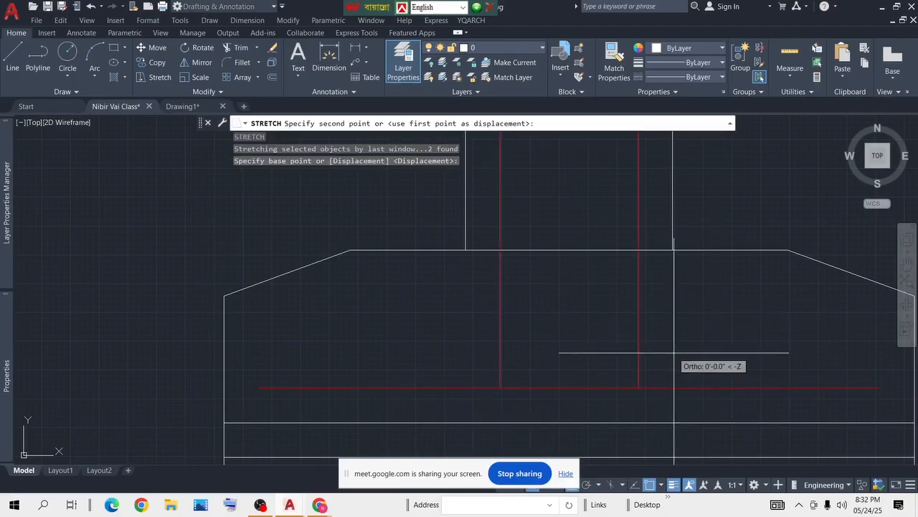
{"action": "type", "text": "1"}
{"action": "key", "text": "Return"}
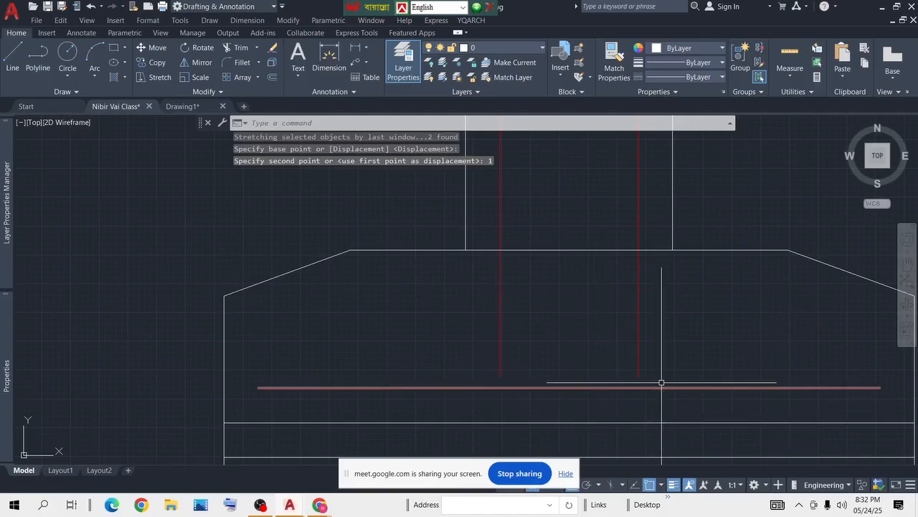
{"action": "scroll", "coordinate": [404, 369], "scroll_direction": "down", "scroll_amount": 5}
{"action": "middle_click_drag", "start_coordinate": [404, 369], "coordinate": [615, 400]}
{"action": "scroll", "coordinate": [578, 393], "scroll_direction": "up", "scroll_amount": 4}
{"action": "scroll", "coordinate": [518, 385], "scroll_direction": "down", "scroll_amount": 4}
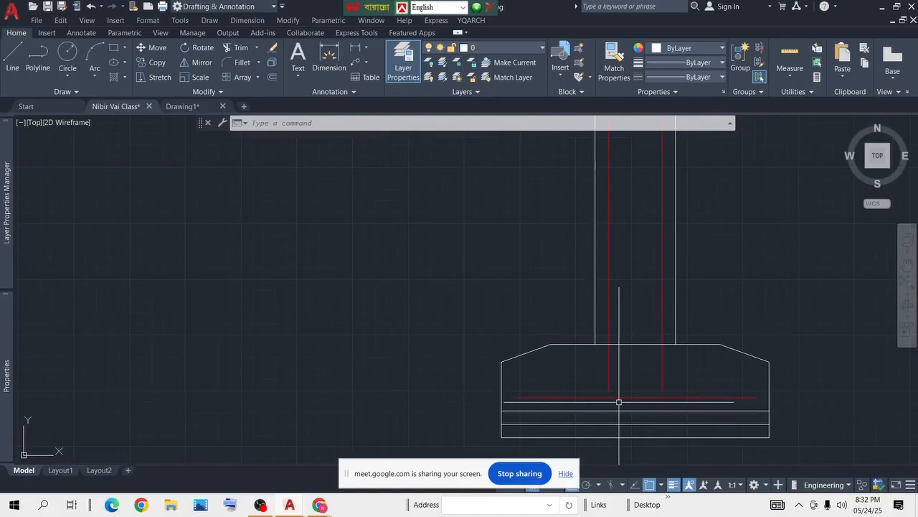
{"action": "scroll", "coordinate": [687, 395], "scroll_direction": "up", "scroll_amount": 4}
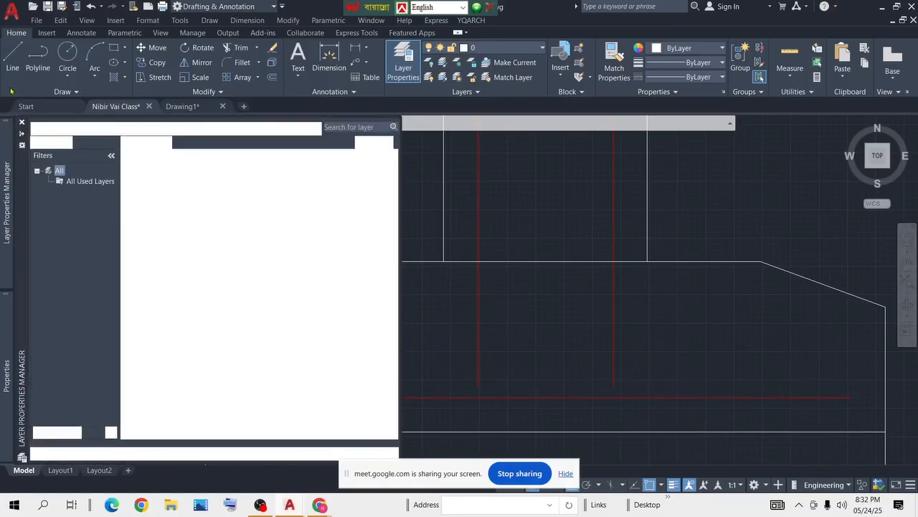
{"action": "left_click", "coordinate": [719, 361]}
{"action": "left_click", "coordinate": [687, 365]}
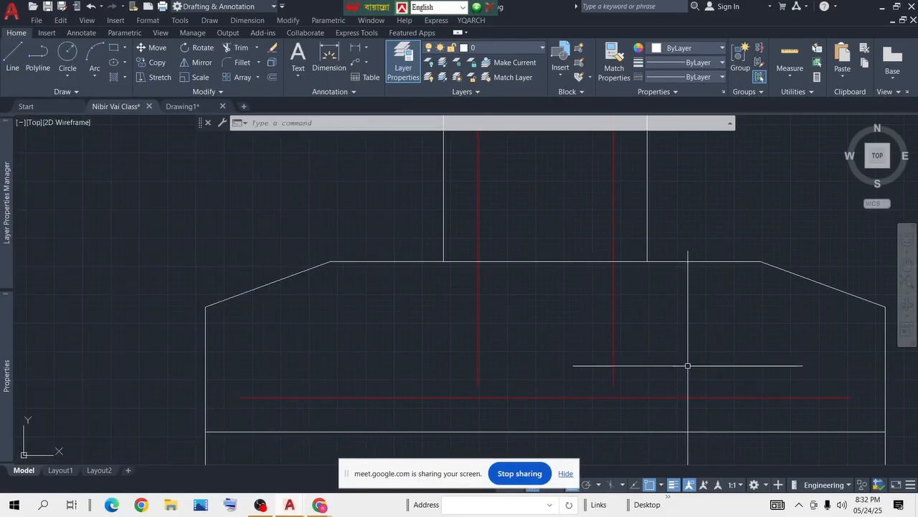
Step: Draw a 5-inch line straight up from each end of the red horizontal rod line
{"action": "left_click", "coordinate": [14, 68]}
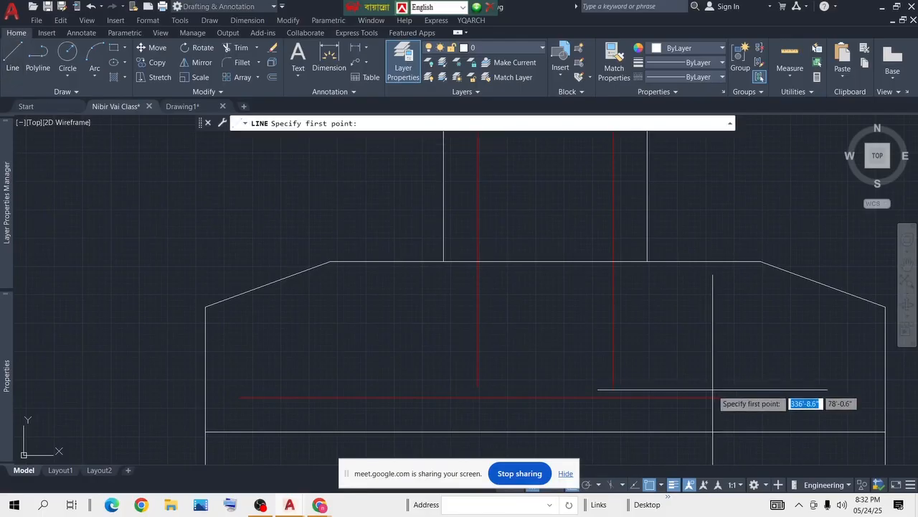
{"action": "left_click", "coordinate": [851, 397]}
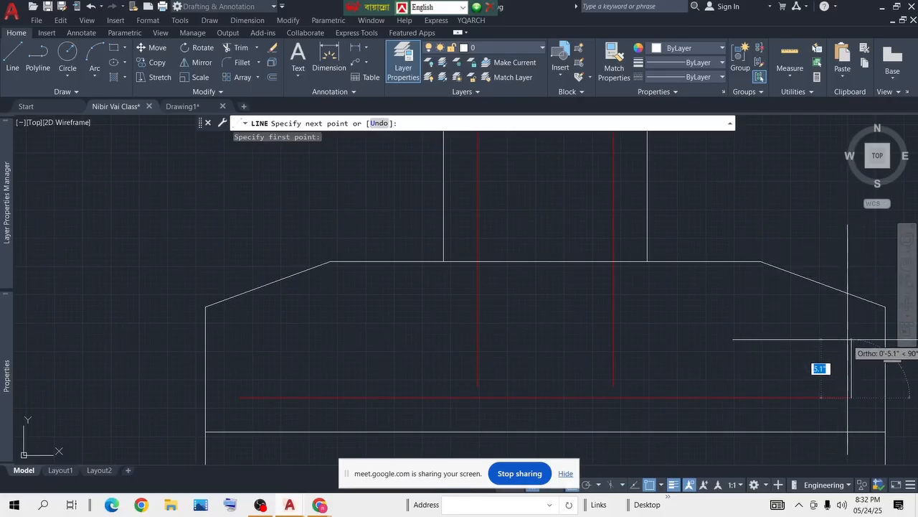
{"action": "key", "text": "Return"}
{"action": "key", "text": "Return"}
{"action": "middle_click_drag", "start_coordinate": [331, 397], "coordinate": [450, 403]}
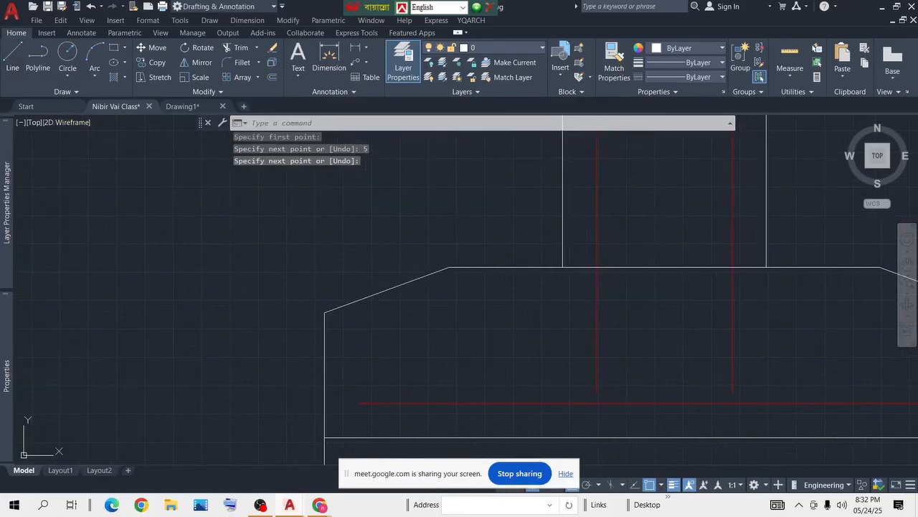
{"action": "key", "text": "Return"}
{"action": "middle_click_drag", "start_coordinate": [366, 441], "coordinate": [363, 411]}
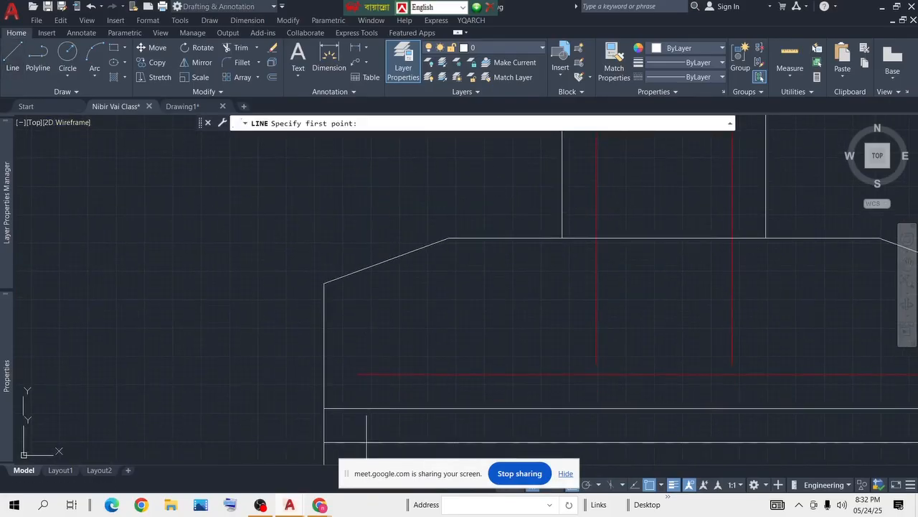
{"action": "left_click", "coordinate": [359, 374]}
{"action": "key", "text": "Return"}
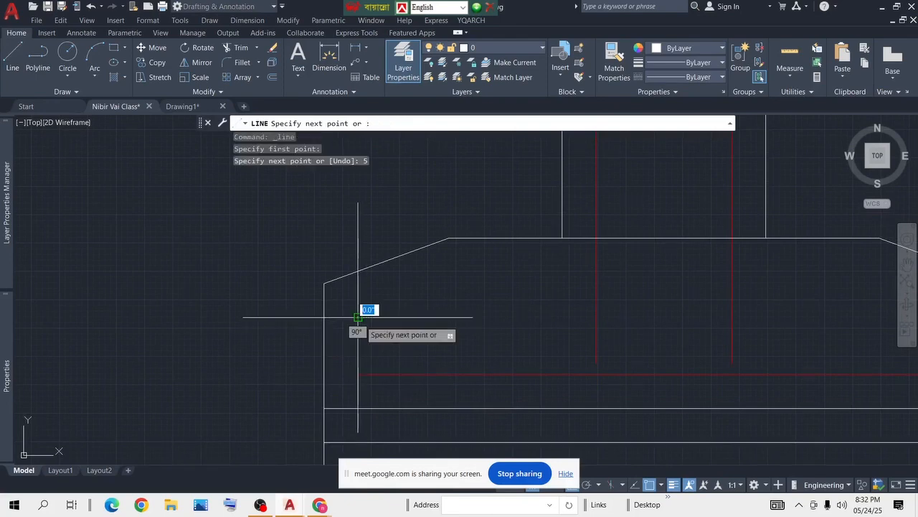
{"action": "key", "text": "Return"}
{"action": "scroll", "coordinate": [457, 351], "scroll_direction": "down", "scroll_amount": 5}
{"action": "scroll", "coordinate": [528, 340], "scroll_direction": "up", "scroll_amount": 6}
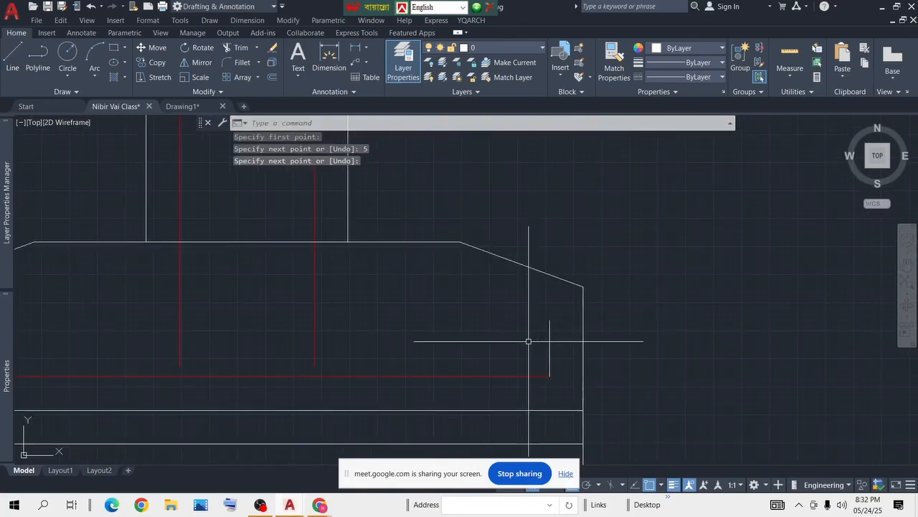
Step: Match the properties of the red horizontal rod line onto the short vertical lines at its two ends
{"action": "type", "text": "ma"}
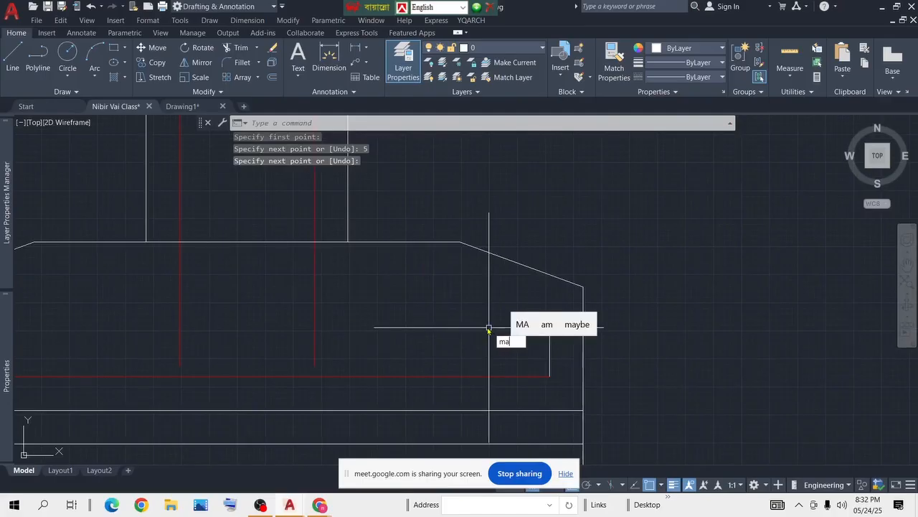
{"action": "key", "text": "Return"}
{"action": "left_click", "coordinate": [475, 377]}
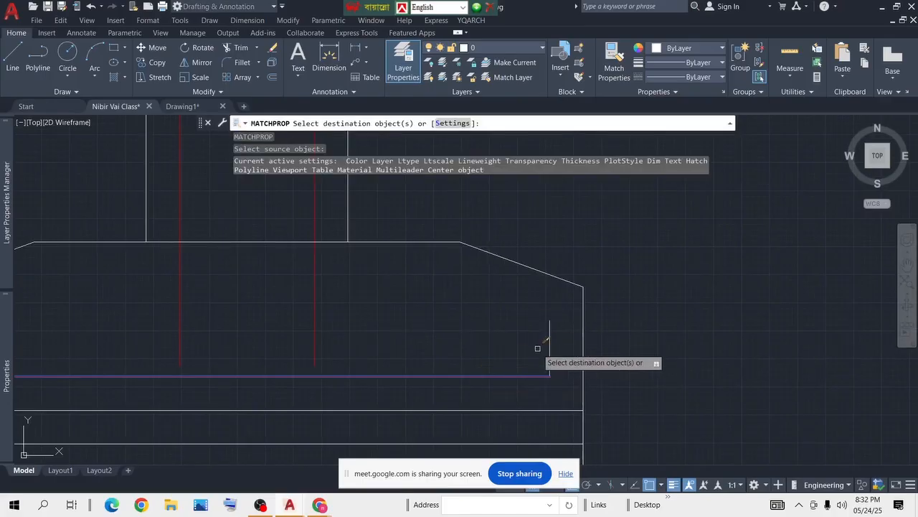
{"action": "scroll", "coordinate": [529, 349], "scroll_direction": "down", "scroll_amount": 4}
{"action": "scroll", "coordinate": [500, 350], "scroll_direction": "up", "scroll_amount": 4}
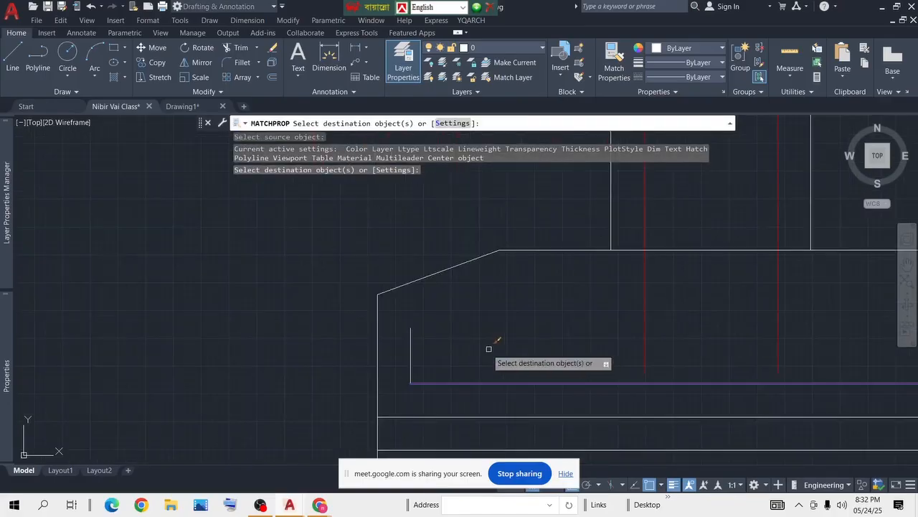
{"action": "left_click", "coordinate": [411, 343]}
{"action": "key", "text": "Return"}
{"action": "left_click", "coordinate": [480, 332]}
{"action": "left_click", "coordinate": [399, 383]}
{"action": "scroll", "coordinate": [386, 358], "scroll_direction": "down", "scroll_amount": 4}
{"action": "scroll", "coordinate": [596, 364], "scroll_direction": "up", "scroll_amount": 4}
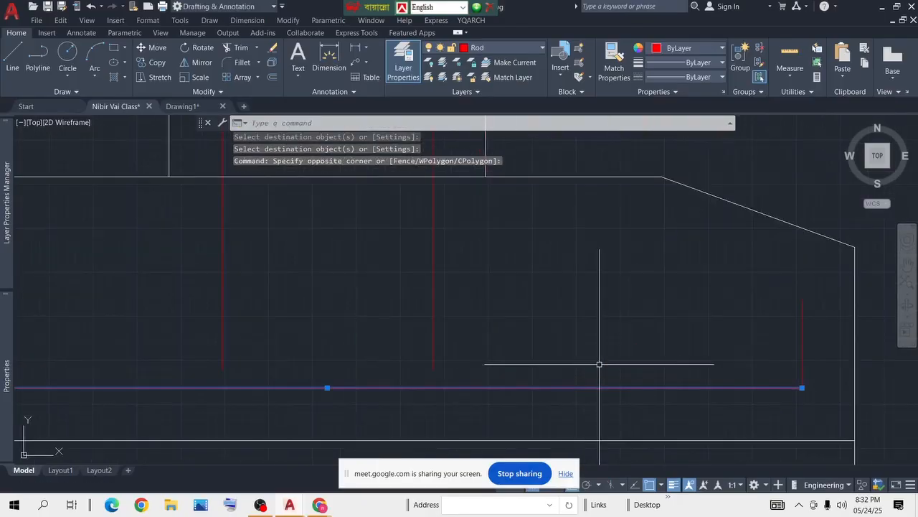
{"action": "left_click", "coordinate": [814, 348]}
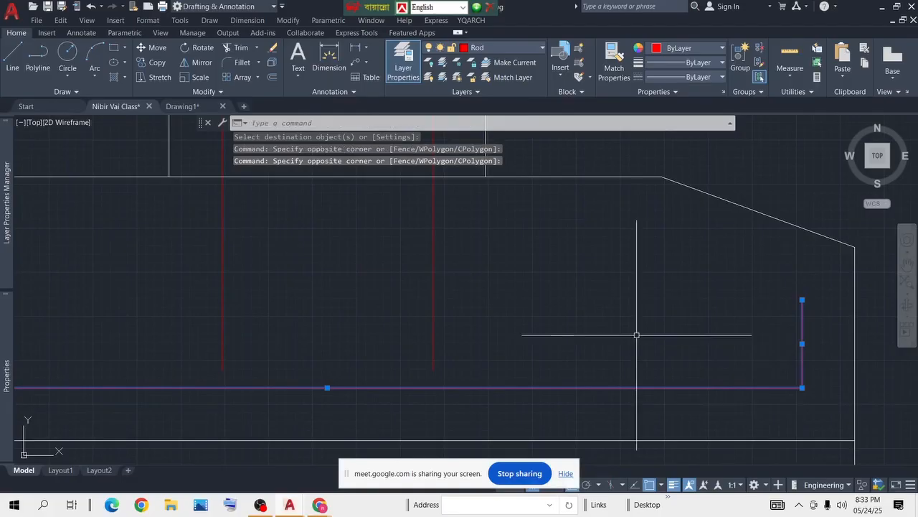
{"action": "key", "text": "Delete"}
{"action": "key", "text": "ctrl+z"}
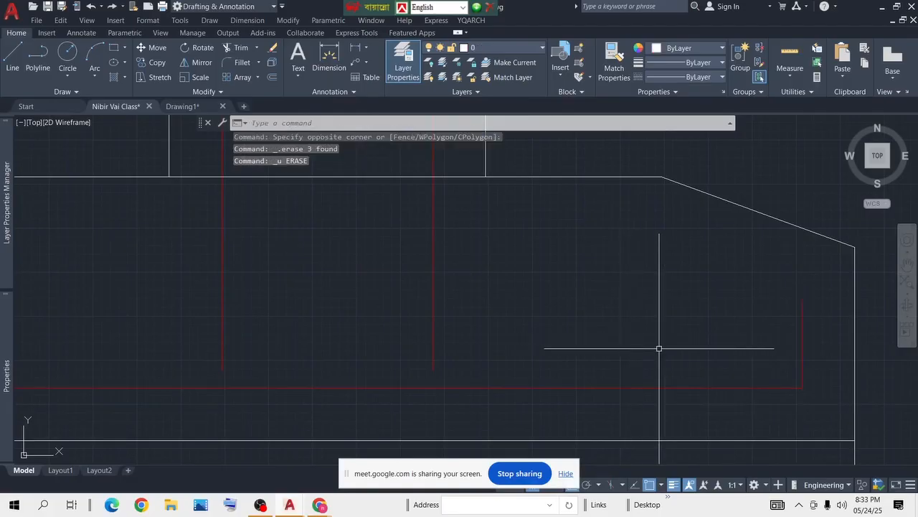
Step: Join the red horizontal rod line with the short vertical hooks at both of its ends
{"action": "left_click", "coordinate": [798, 353]}
{"action": "left_click", "coordinate": [758, 386]}
{"action": "scroll", "coordinate": [365, 373], "scroll_direction": "down", "scroll_amount": 3}
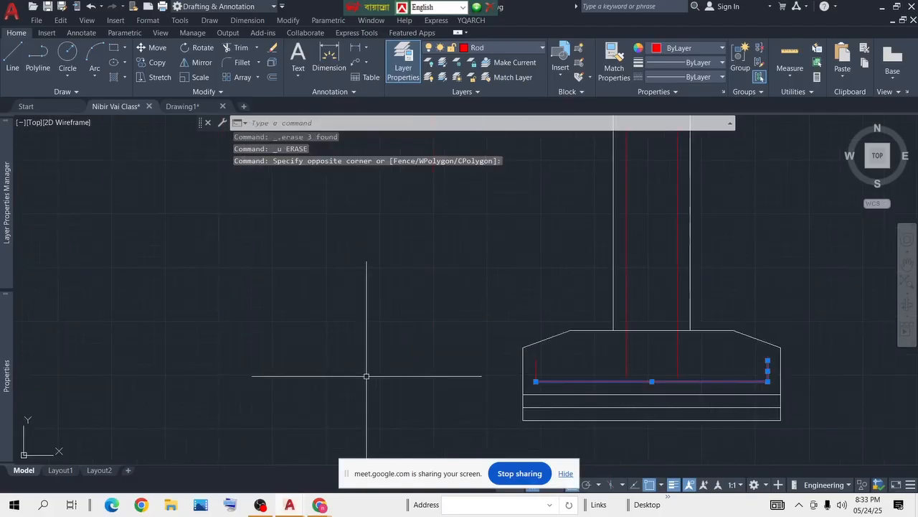
{"action": "scroll", "coordinate": [521, 332], "scroll_direction": "up", "scroll_amount": 3}
{"action": "left_click", "coordinate": [520, 332]}
{"action": "left_click", "coordinate": [422, 375]}
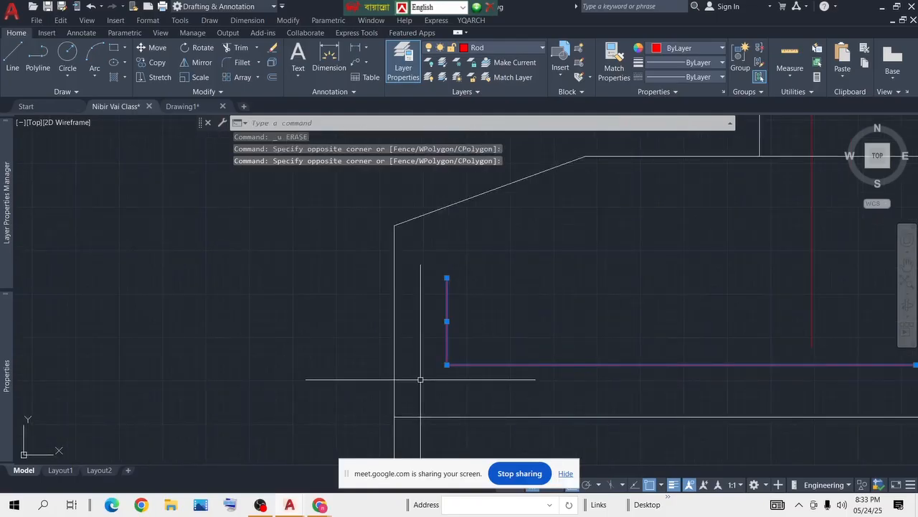
{"action": "key", "text": "Return"}
Step: Draw a 12-inch horizontal line outward to the right from the lower end of the right vertical column rod
{"action": "scroll", "coordinate": [512, 304], "scroll_direction": "down", "scroll_amount": 4}
{"action": "middle_click_drag", "start_coordinate": [637, 333], "coordinate": [457, 327]}
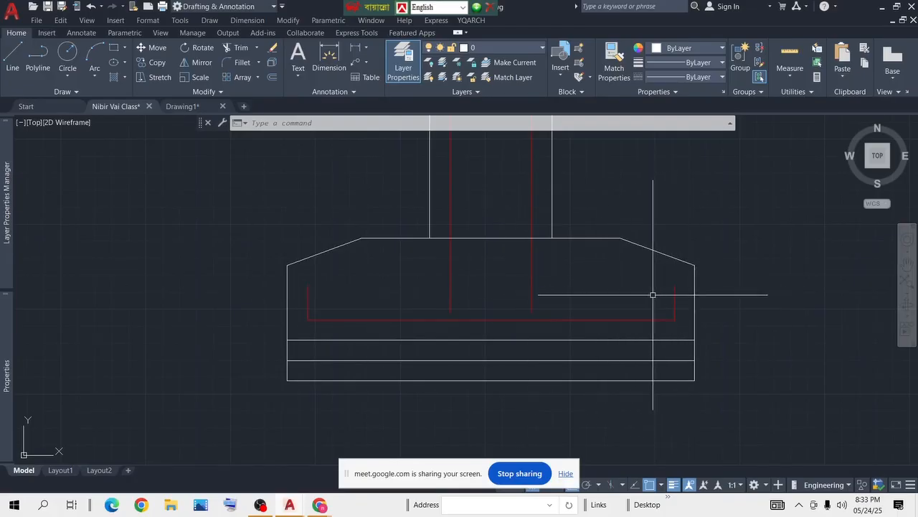
{"action": "scroll", "coordinate": [528, 301], "scroll_direction": "up", "scroll_amount": 2}
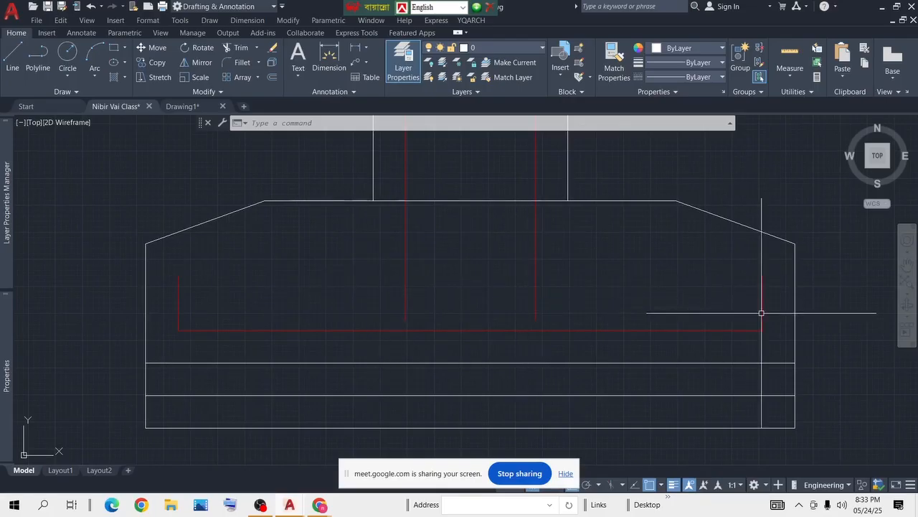
{"action": "scroll", "coordinate": [473, 293], "scroll_direction": "down", "scroll_amount": 4}
{"action": "scroll", "coordinate": [451, 294], "scroll_direction": "up", "scroll_amount": 4}
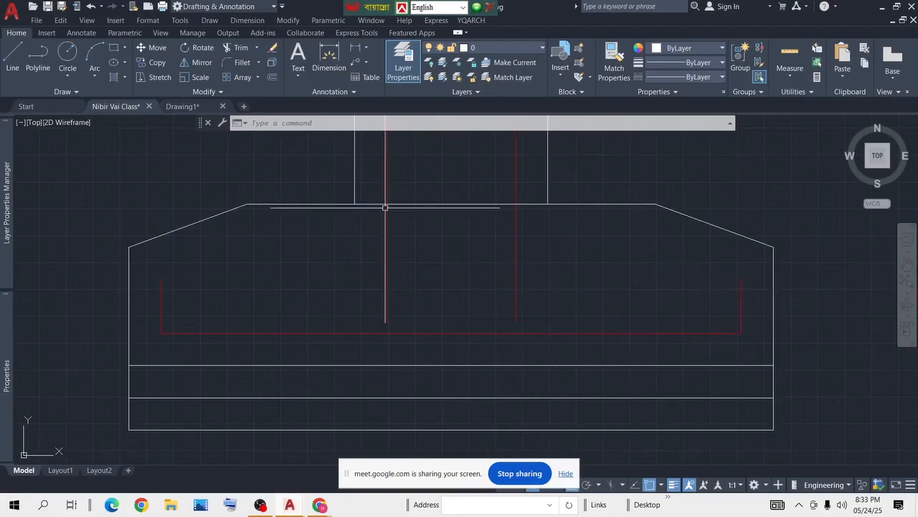
{"action": "left_click", "coordinate": [12, 57]}
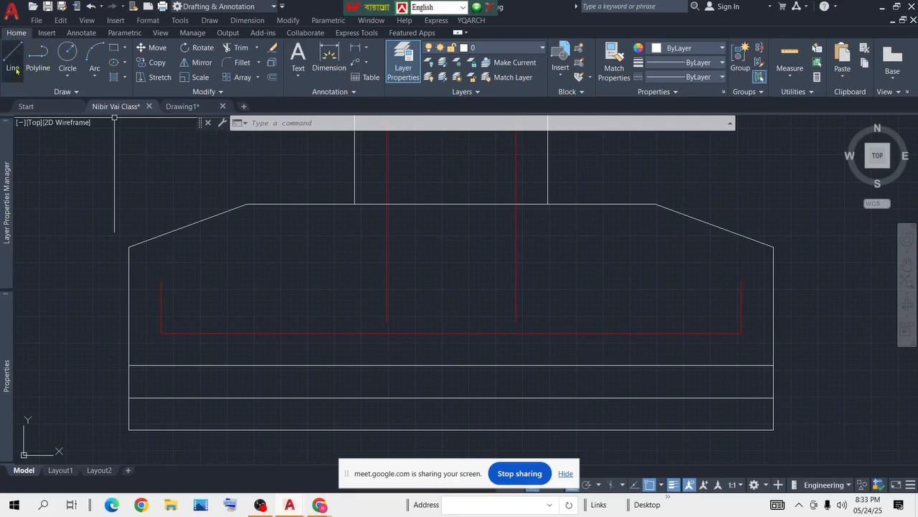
{"action": "left_click", "coordinate": [515, 322]}
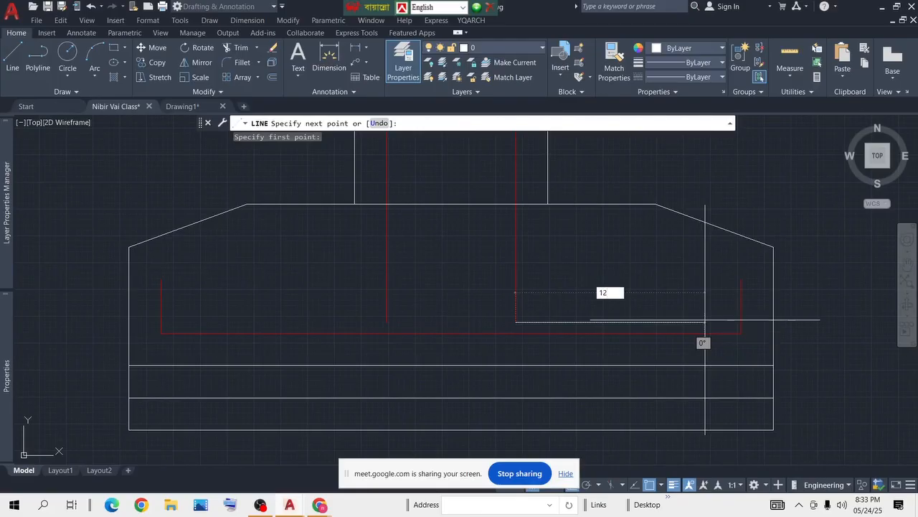
{"action": "type", "text": "12"}
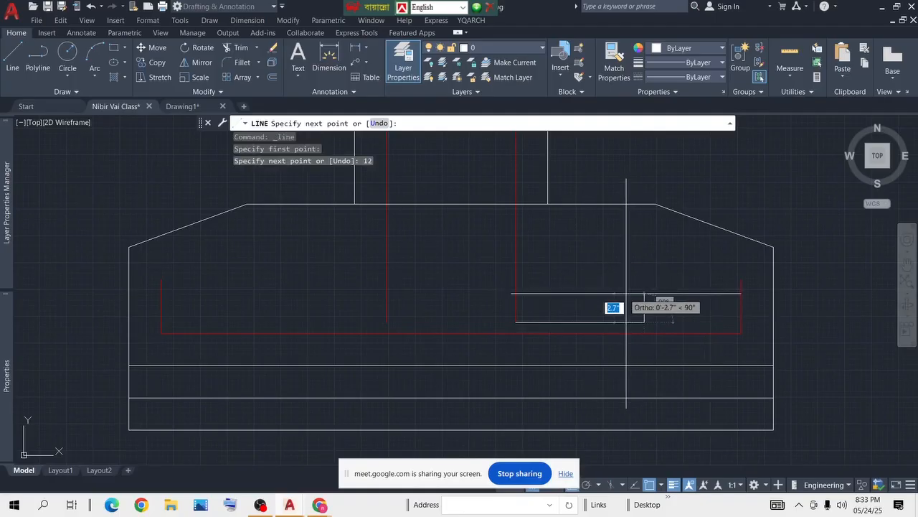
{"action": "key", "text": "Return"}
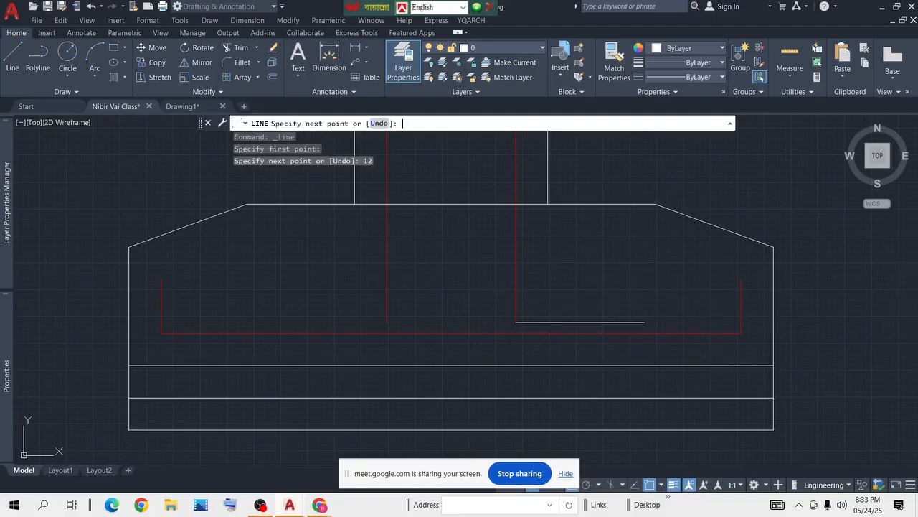
{"action": "key", "text": "Return"}
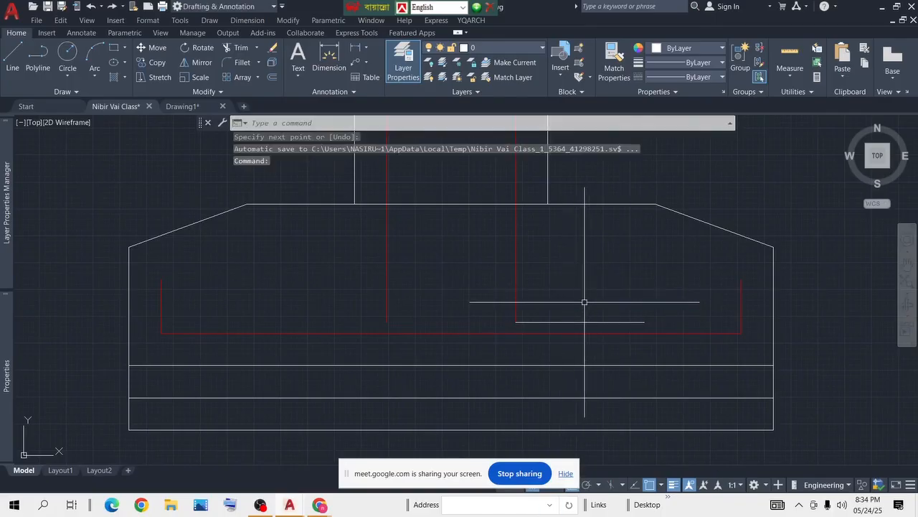
Step: Copy the 12-inch line by its outer end to the lower end of the left vertical column rod, extending outward
{"action": "scroll", "coordinate": [576, 307], "scroll_direction": "down", "scroll_amount": 4}
{"action": "scroll", "coordinate": [562, 304], "scroll_direction": "up", "scroll_amount": 6}
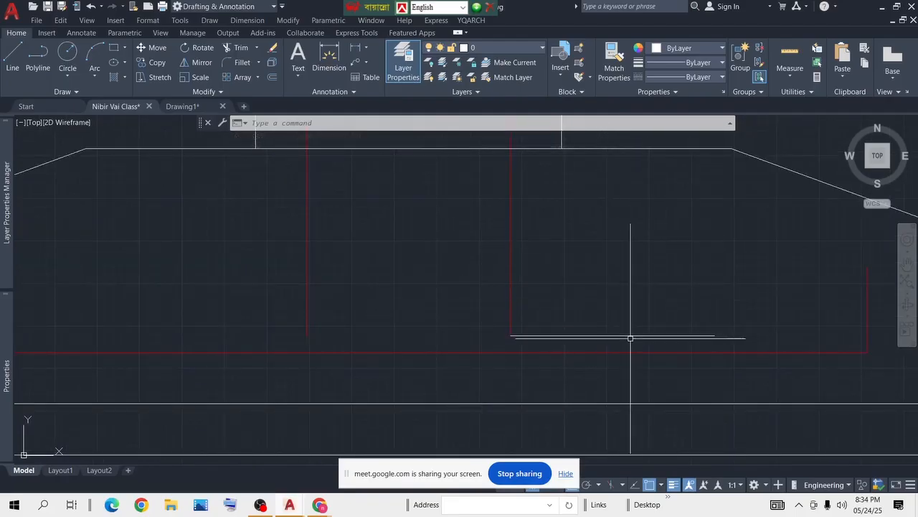
{"action": "scroll", "coordinate": [720, 309], "scroll_direction": "down", "scroll_amount": 4}
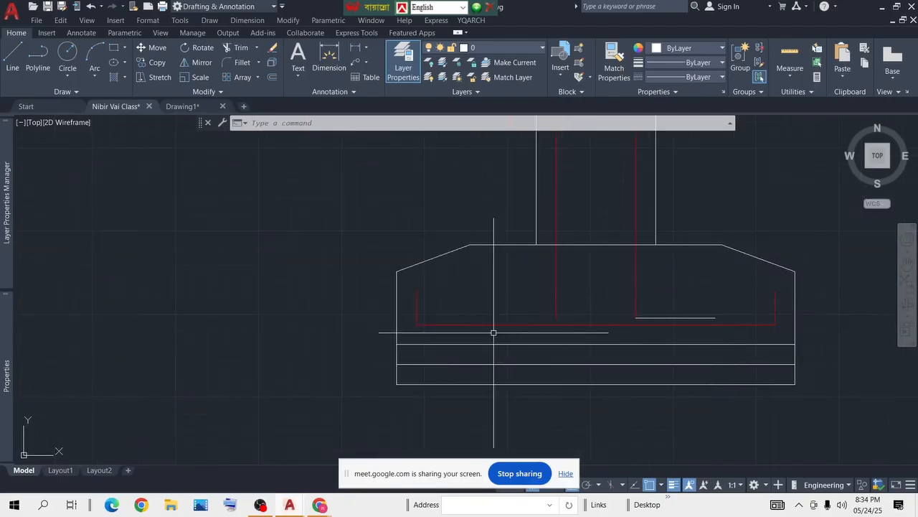
{"action": "scroll", "coordinate": [843, 291], "scroll_direction": "up", "scroll_amount": 5}
{"action": "left_click", "coordinate": [827, 287]}
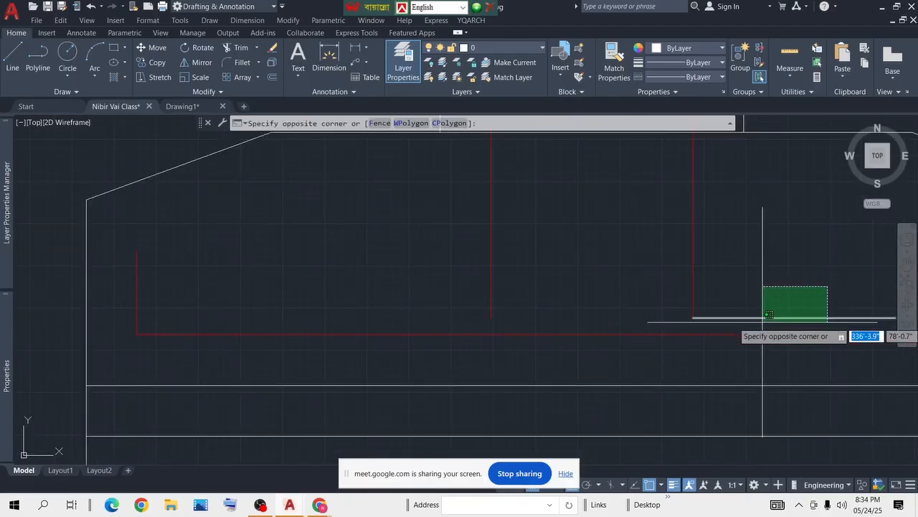
{"action": "left_click", "coordinate": [763, 318]}
{"action": "type", "text": "p"}
{"action": "key", "text": "Return"}
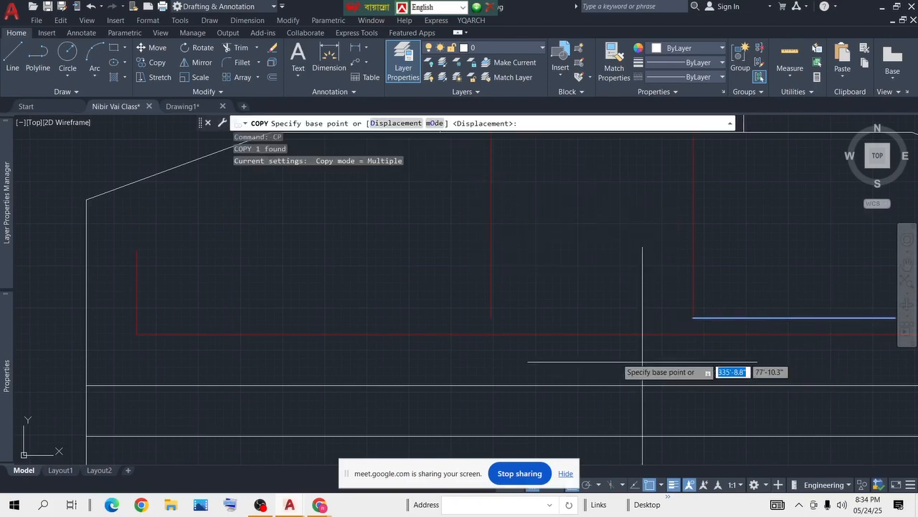
{"action": "scroll", "coordinate": [642, 362], "scroll_direction": "down", "scroll_amount": 3}
{"action": "left_click", "coordinate": [700, 347]}
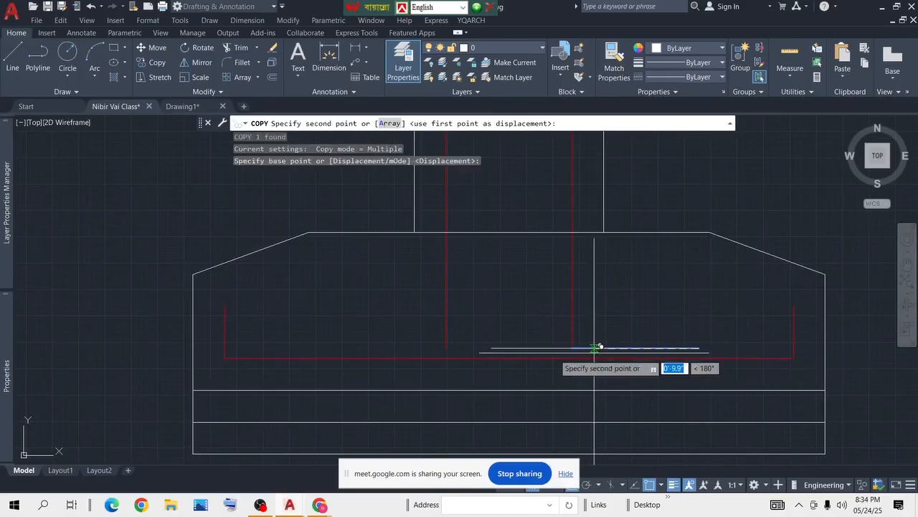
{"action": "left_click", "coordinate": [445, 341]}
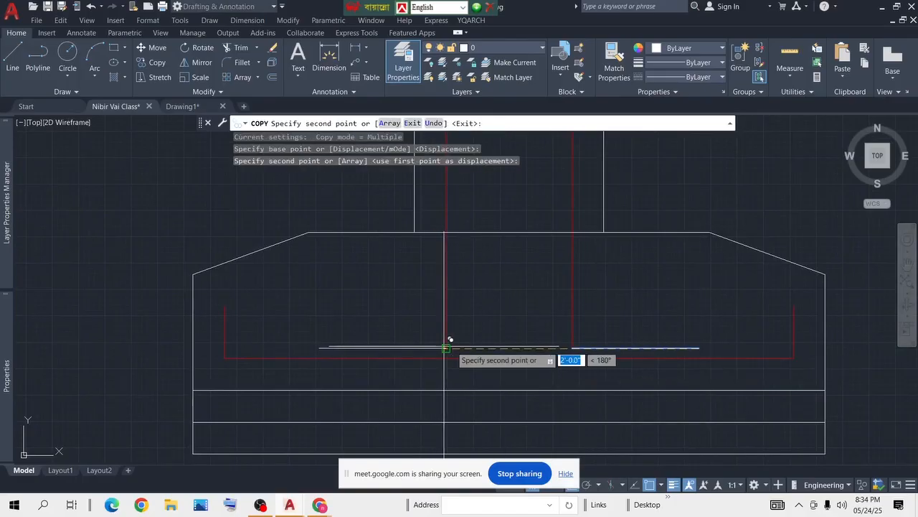
{"action": "key", "text": "Return"}
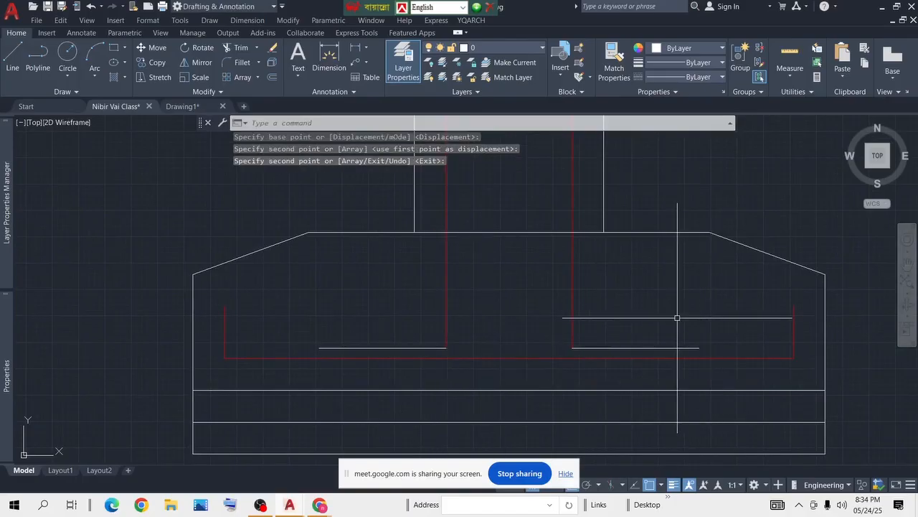
Step: Match the properties of the right vertical column rod onto the two 12-inch horizontal foot lines
{"action": "type", "text": "ma"}
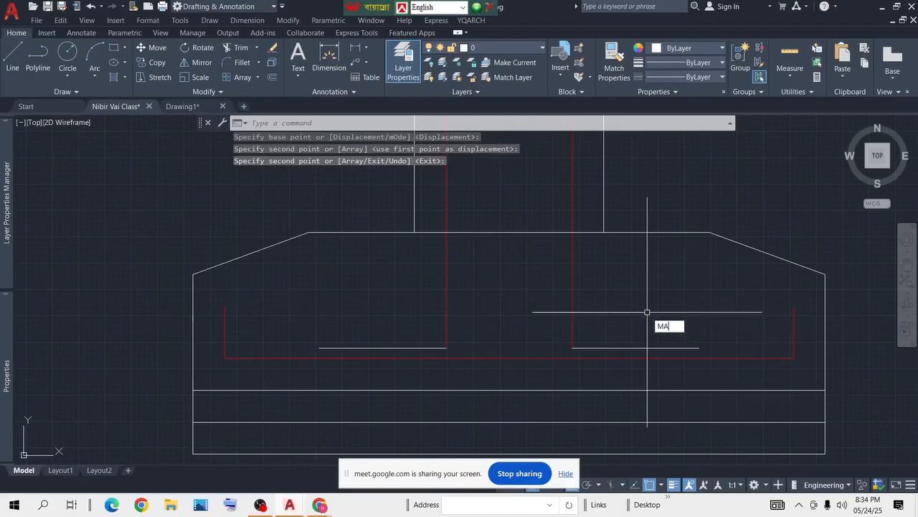
{"action": "key", "text": "Return"}
{"action": "left_click", "coordinate": [572, 285]}
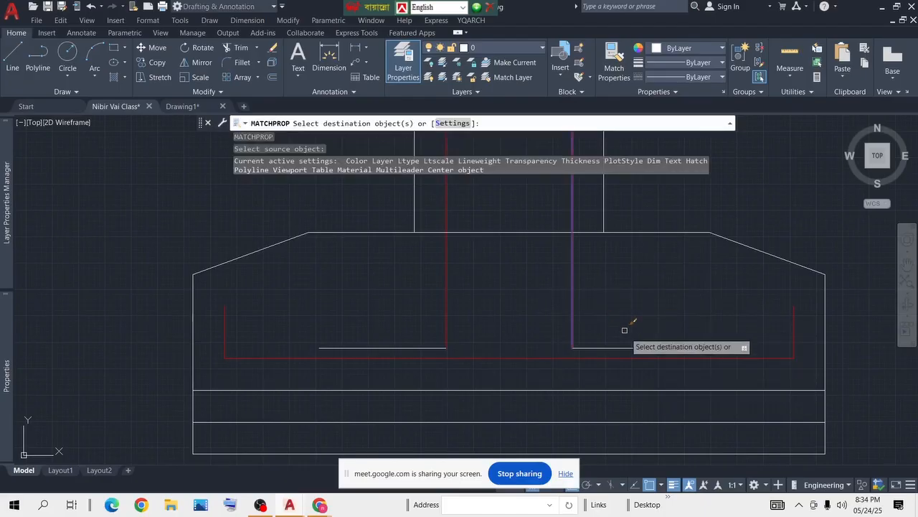
{"action": "left_click", "coordinate": [630, 347]}
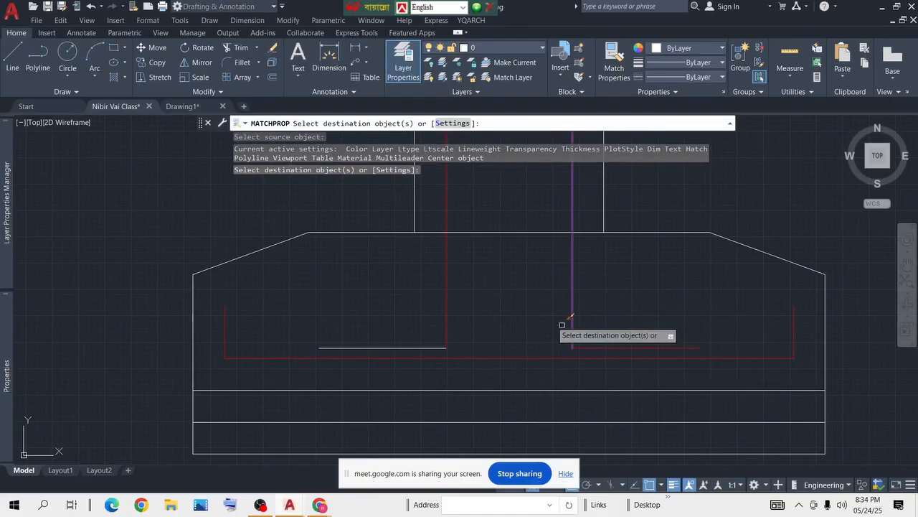
{"action": "left_click", "coordinate": [423, 348]}
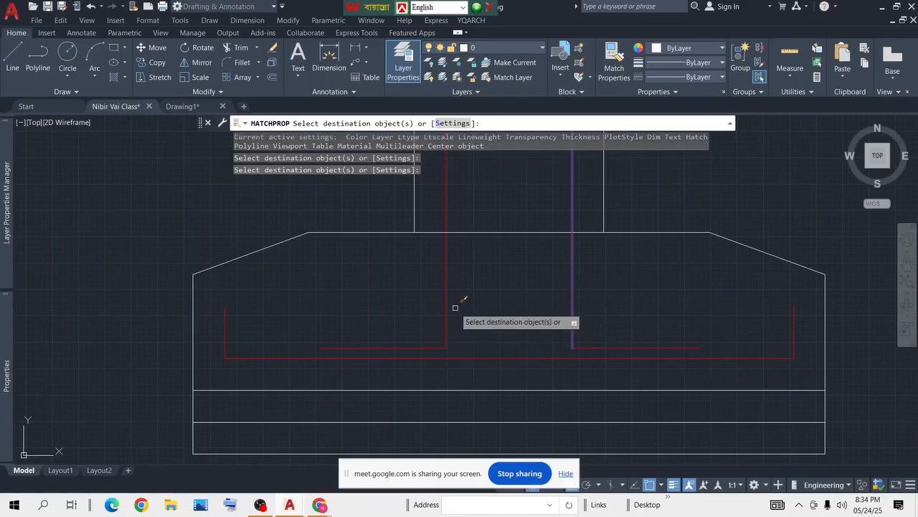
Step: Try to join each vertical column rod with the horizontal foot line at its lower end
{"action": "left_click", "coordinate": [492, 312]}
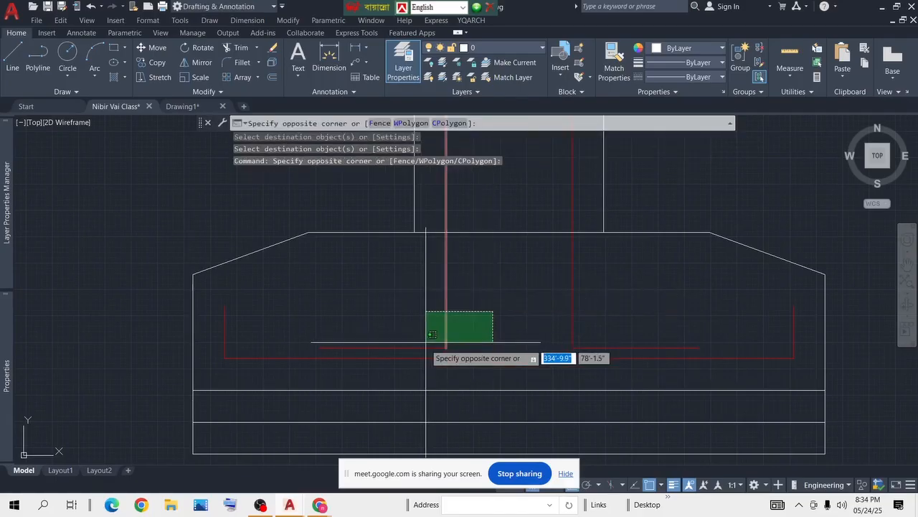
{"action": "left_click", "coordinate": [426, 351]}
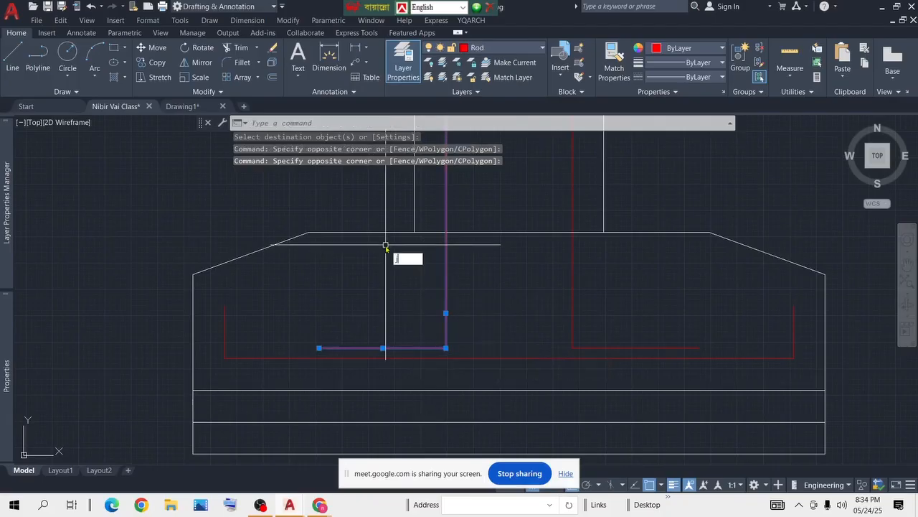
{"action": "type", "text": "j"}
{"action": "key", "text": "Return"}
{"action": "left_click", "coordinate": [646, 316]}
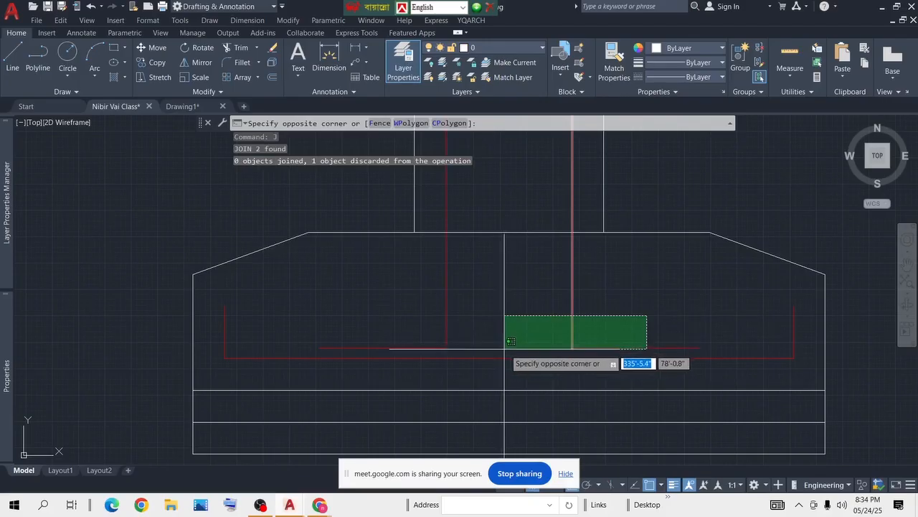
{"action": "left_click", "coordinate": [515, 346]}
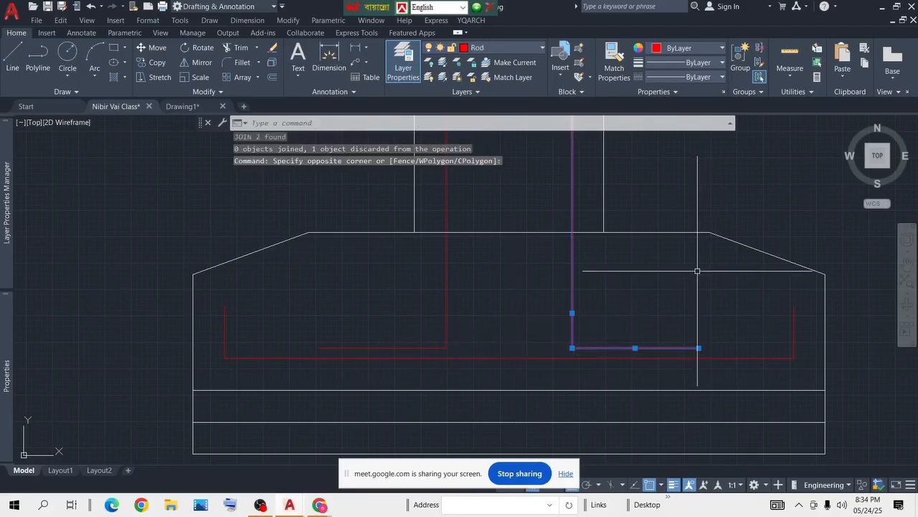
{"action": "key", "text": "Return"}
Step: Place a solid donut with inside diameter 0 and outside diameter .50 inside the bottom hooked rod's left bend
{"action": "middle_click_drag", "start_coordinate": [451, 324], "coordinate": [598, 315]}
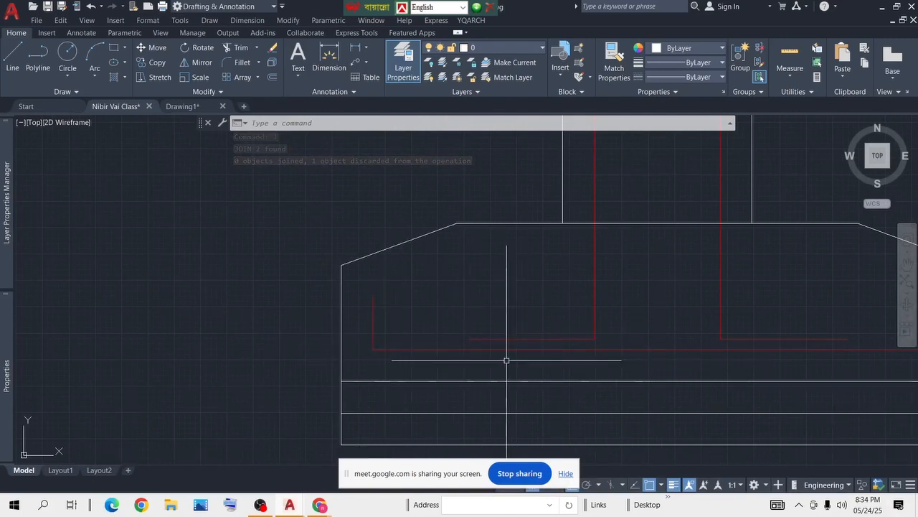
{"action": "middle_click_drag", "start_coordinate": [523, 314], "coordinate": [450, 305]}
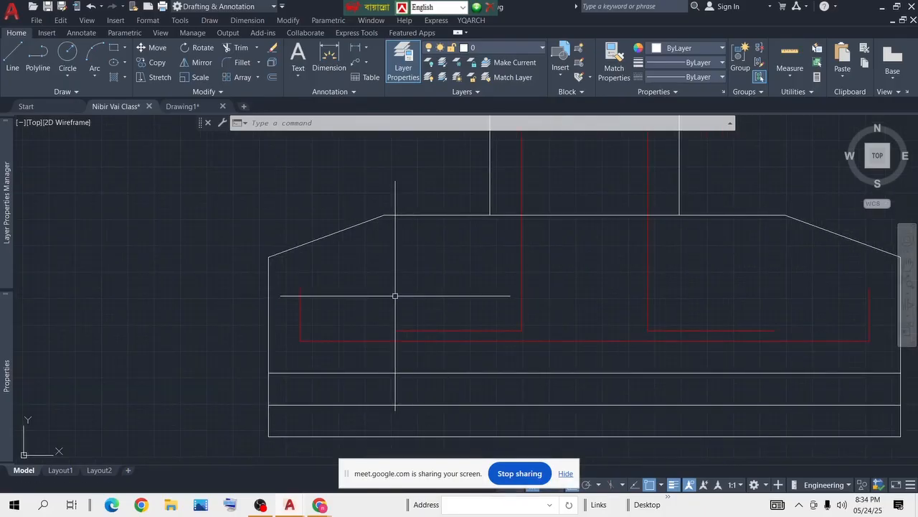
{"action": "type", "text": "o"}
{"action": "key", "text": "Return"}
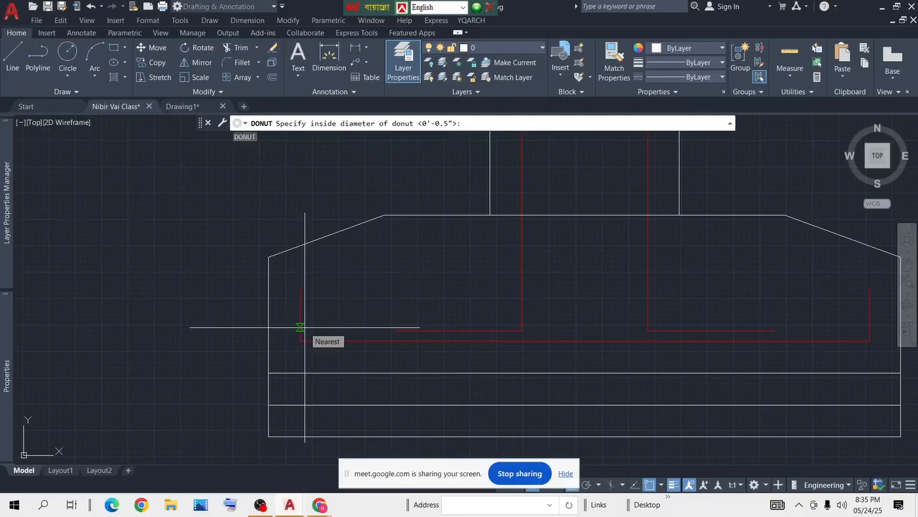
{"action": "type", "text": "0"}
{"action": "key", "text": "Return"}
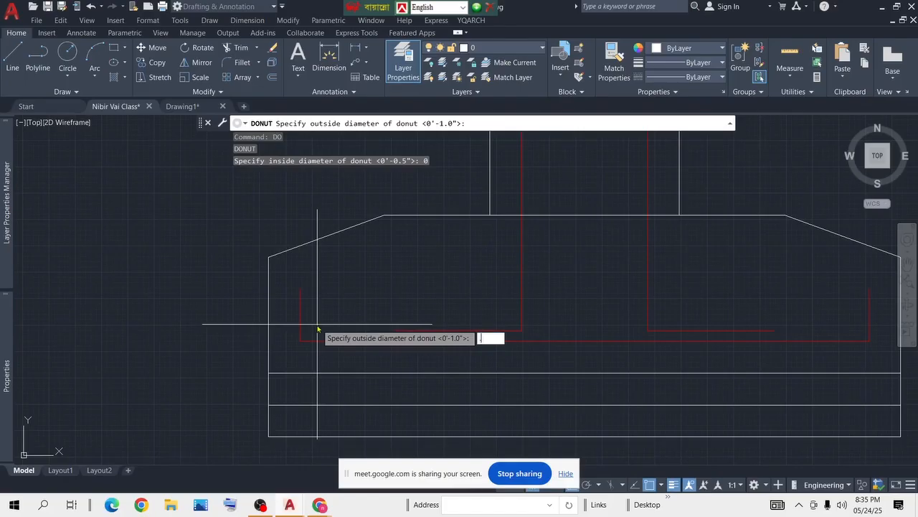
{"action": "key", "text": "Return"}
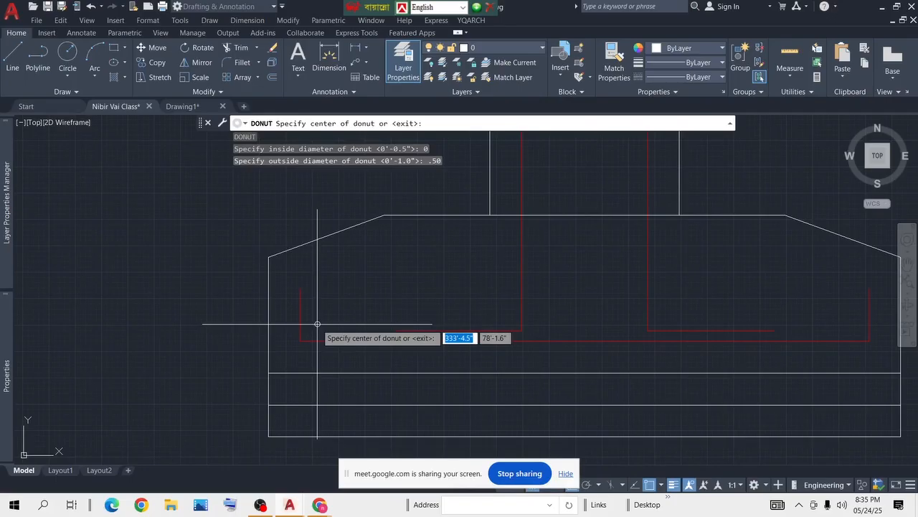
{"action": "scroll", "coordinate": [305, 338], "scroll_direction": "up", "scroll_amount": 3}
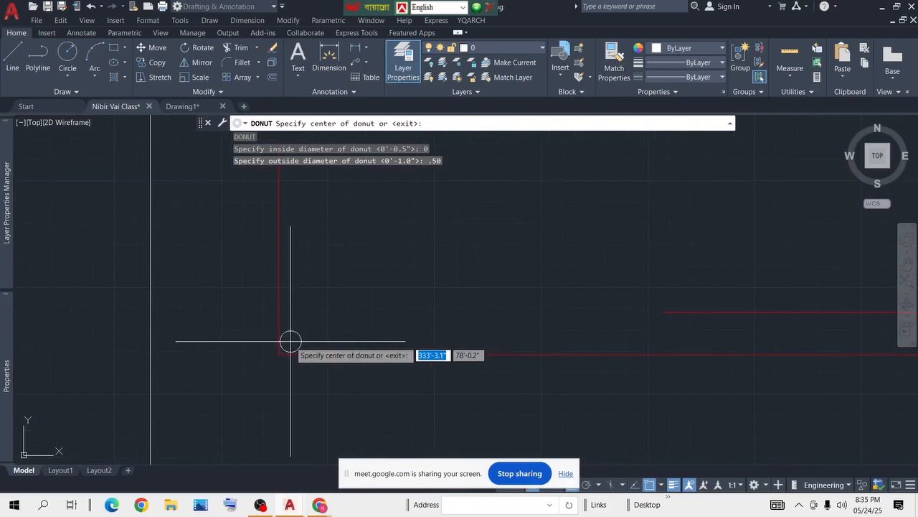
{"action": "left_click", "coordinate": [291, 342]}
{"action": "scroll", "coordinate": [378, 302], "scroll_direction": "down", "scroll_amount": 3}
{"action": "key", "text": "Escape"}
{"action": "scroll", "coordinate": [340, 305], "scroll_direction": "up", "scroll_amount": 6}
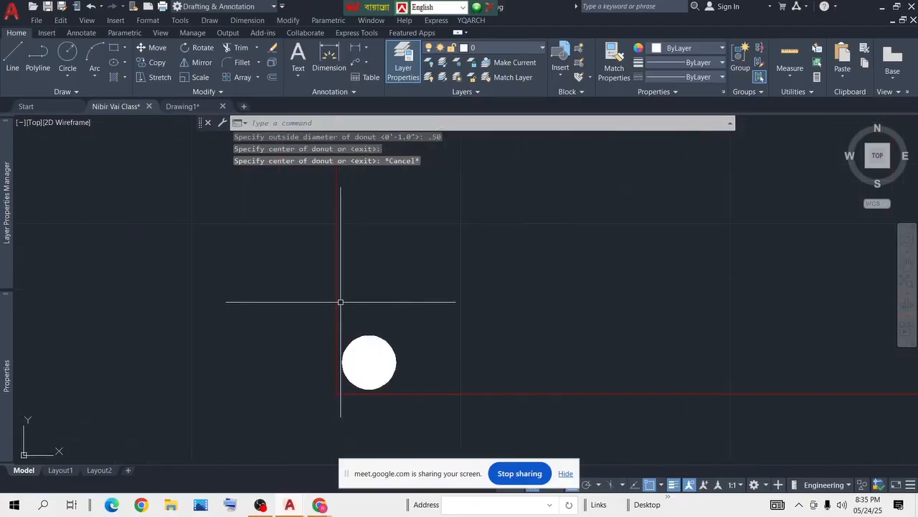
Step: Match the properties of the bottom hooked rod onto the donut at its left bend
{"action": "scroll", "coordinate": [391, 316], "scroll_direction": "down", "scroll_amount": 4}
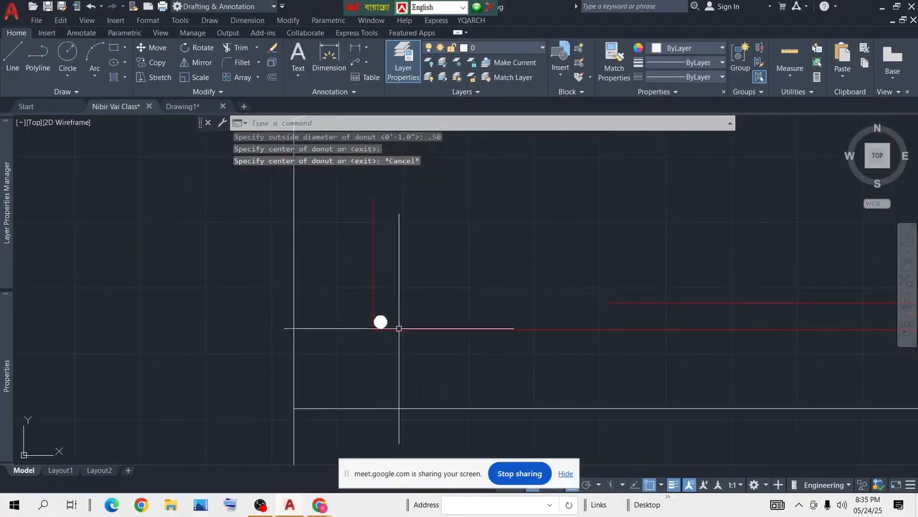
{"action": "middle_click_drag", "start_coordinate": [546, 288], "coordinate": [465, 286]}
{"action": "scroll", "coordinate": [293, 311], "scroll_direction": "up", "scroll_amount": 4}
{"action": "scroll", "coordinate": [315, 310], "scroll_direction": "down", "scroll_amount": 8}
{"action": "scroll", "coordinate": [319, 319], "scroll_direction": "down", "scroll_amount": 4}
{"action": "scroll", "coordinate": [312, 315], "scroll_direction": "up", "scroll_amount": 12}
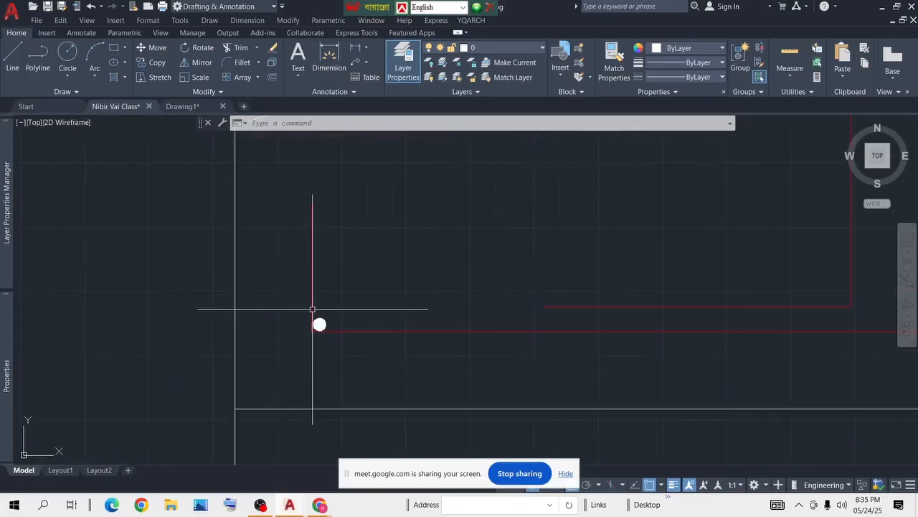
{"action": "left_click", "coordinate": [406, 312]}
{"action": "left_click", "coordinate": [321, 351]}
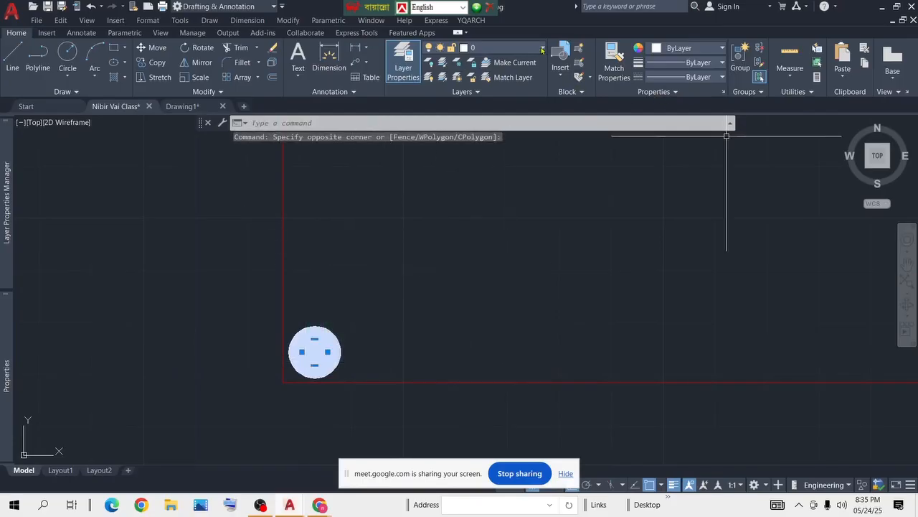
{"action": "key", "text": "Escape"}
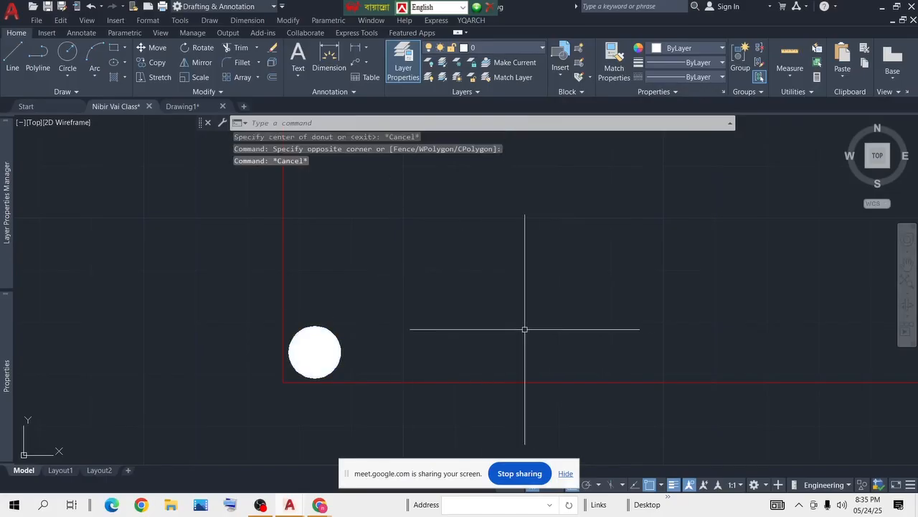
{"action": "type", "text": "ma"}
{"action": "key", "text": "Return"}
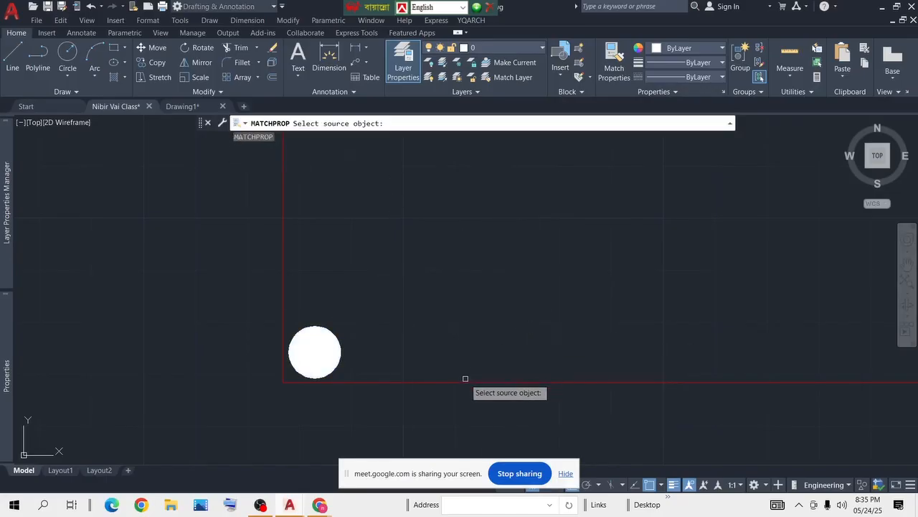
{"action": "left_click", "coordinate": [467, 381]}
{"action": "left_click", "coordinate": [326, 349]}
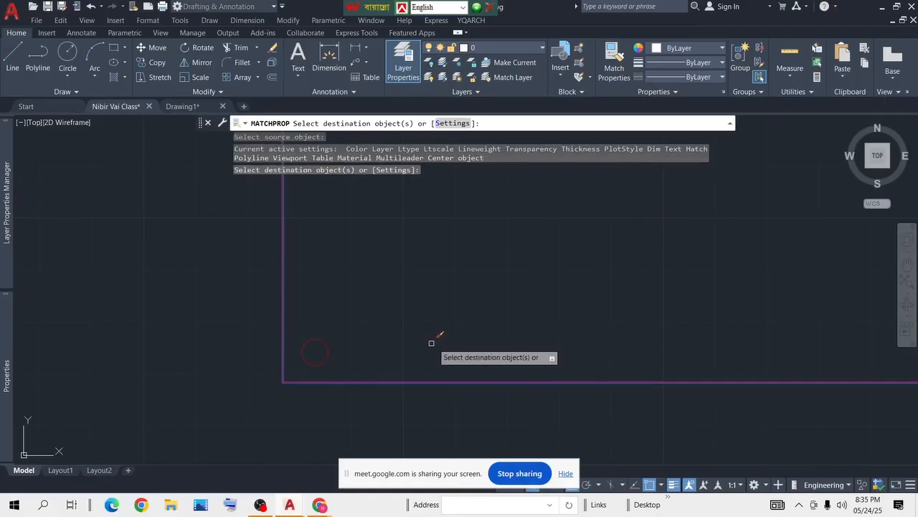
Step: Save the drawing, and undo the property match on the donut
{"action": "key", "text": "ctrl+z"}
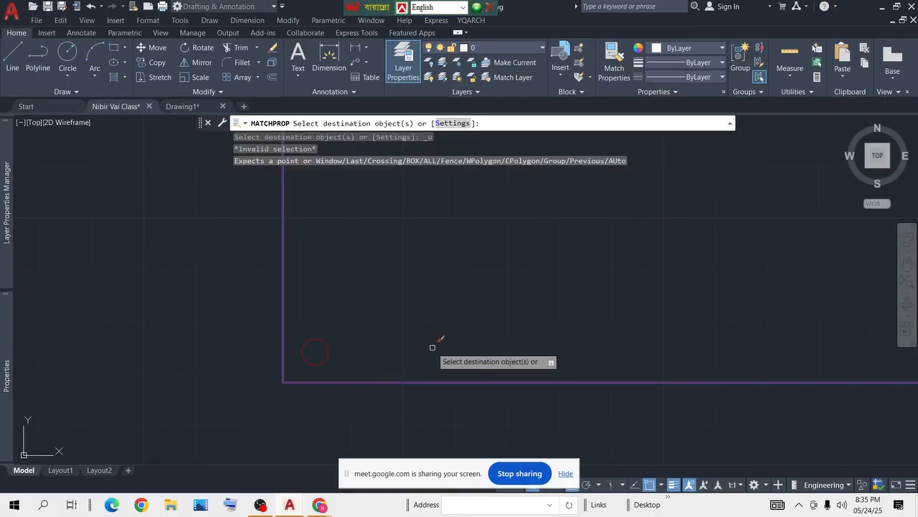
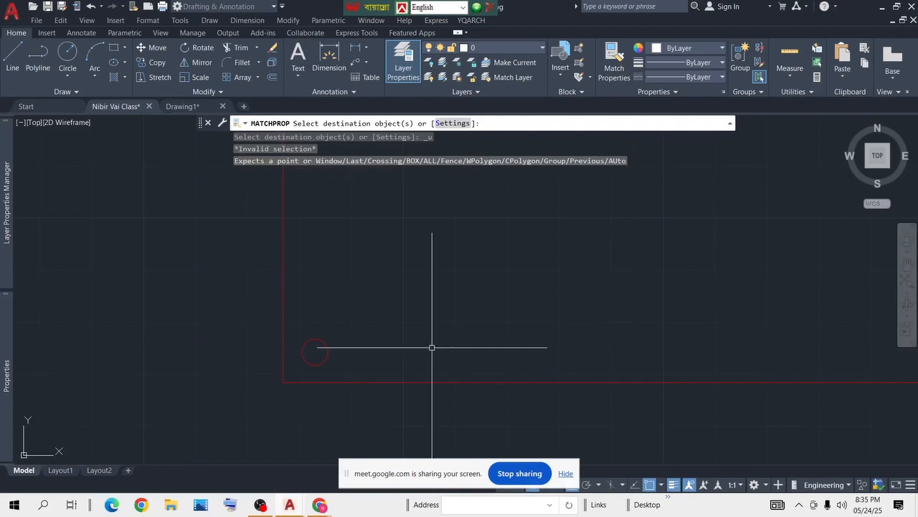
{"action": "key", "text": "ctrl+s"}
{"action": "scroll", "coordinate": [357, 256], "scroll_direction": "down", "scroll_amount": 2}
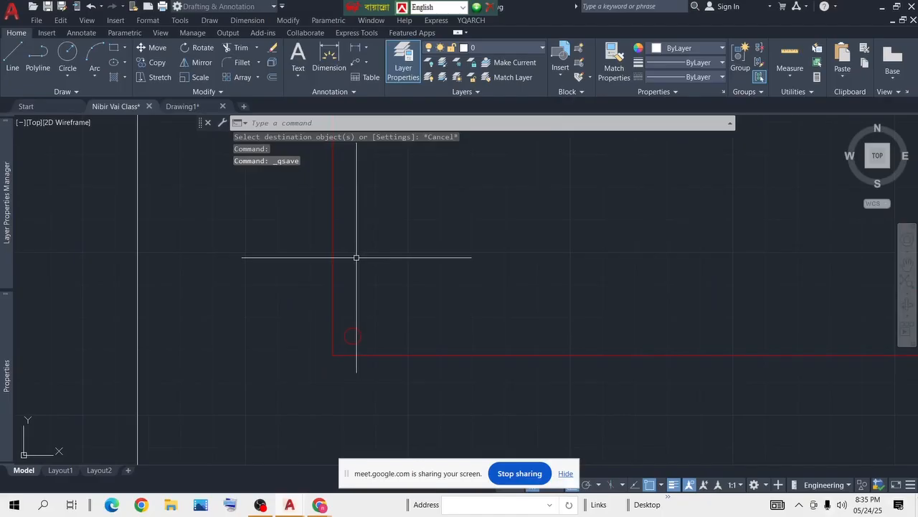
{"action": "key", "text": "Escape"}
{"action": "scroll", "coordinate": [415, 310], "scroll_direction": "up", "scroll_amount": 2}
{"action": "key", "text": "ctrl+z"}
{"action": "key", "text": "ctrl+z"}
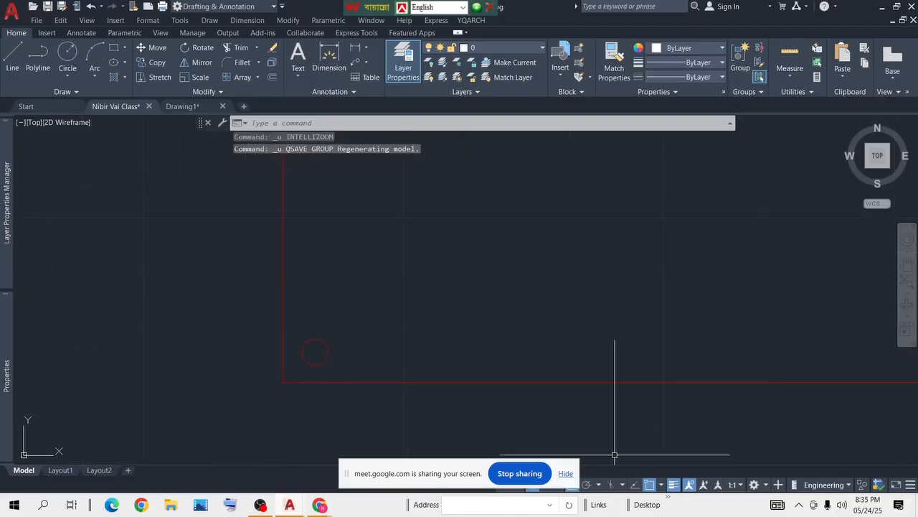
{"action": "key", "text": "ctrl+z"}
{"action": "key", "text": "ctrl+z"}
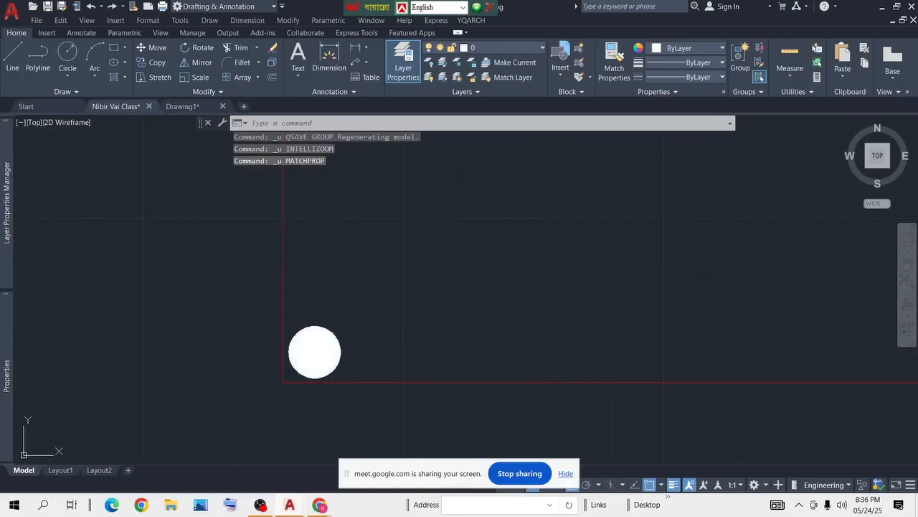
Step: Try to fill the donut at the rod's left bend with a red SOLID hatch
{"action": "left_click", "coordinate": [316, 356]}
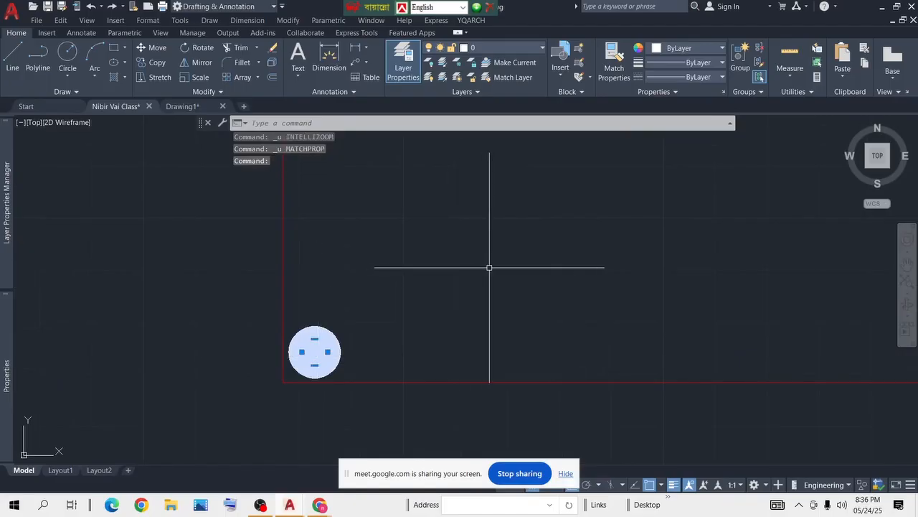
{"action": "type", "text": "h"}
{"action": "key", "text": "Return"}
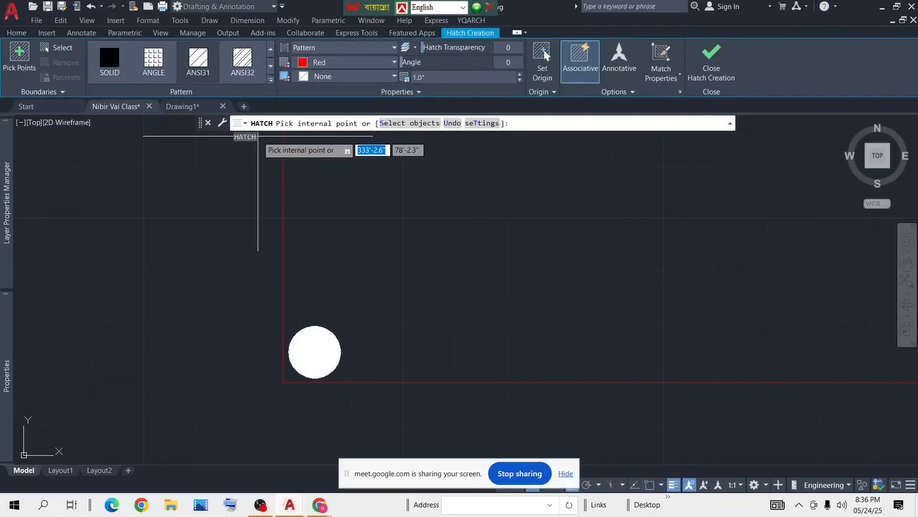
{"action": "left_click", "coordinate": [109, 59]}
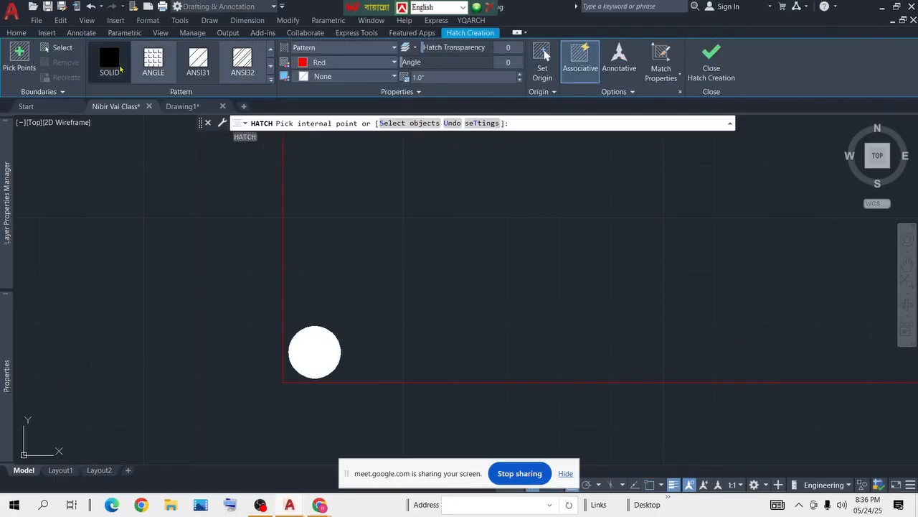
{"action": "left_click", "coordinate": [319, 343]}
{"action": "key", "text": "Escape"}
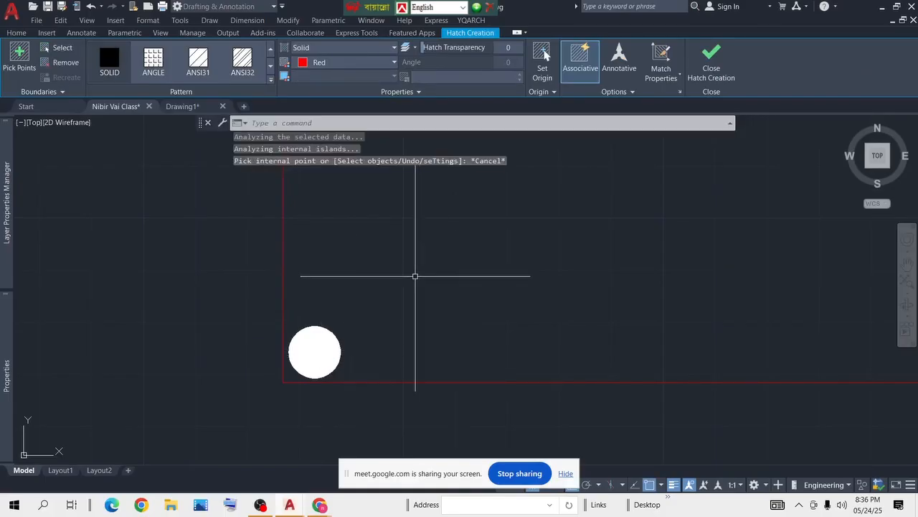
Step: Set the color of the donut at the rod's left bend to red
{"action": "left_click", "coordinate": [318, 356]}
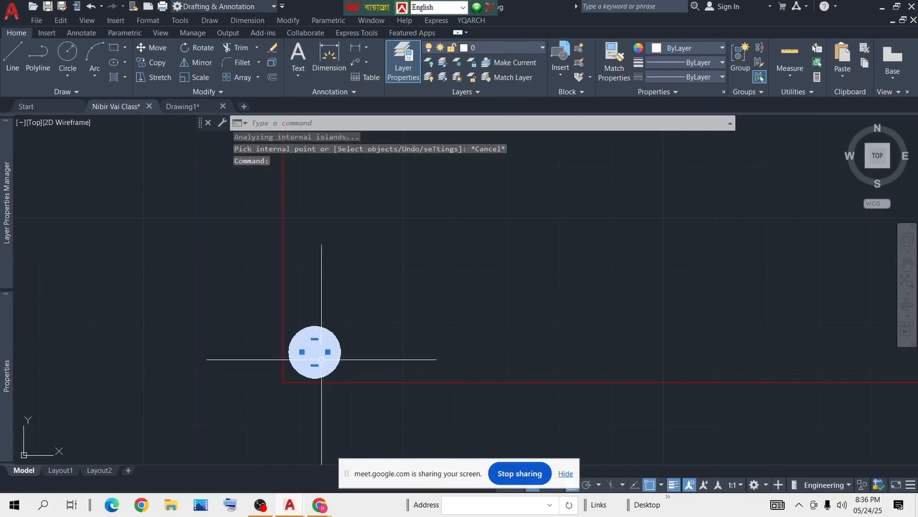
{"action": "left_click", "coordinate": [717, 48]}
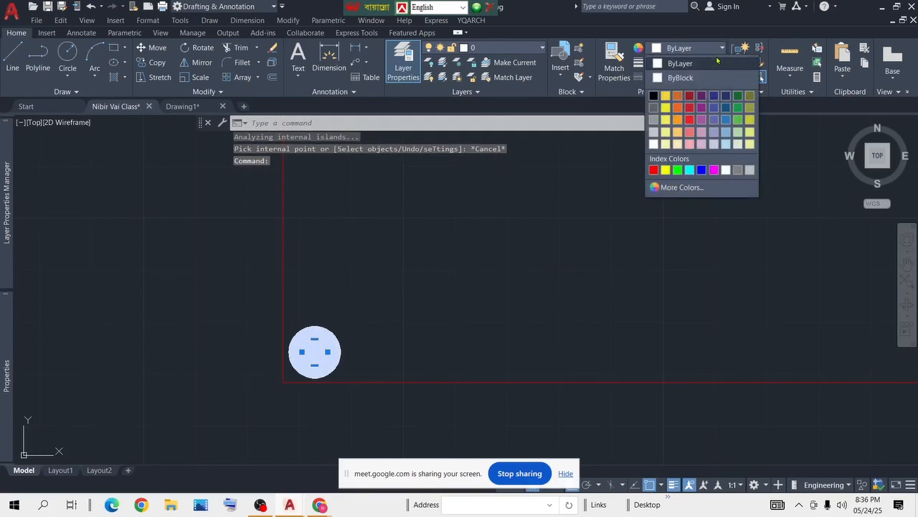
{"action": "left_click", "coordinate": [654, 169]}
{"action": "key", "text": "Escape"}
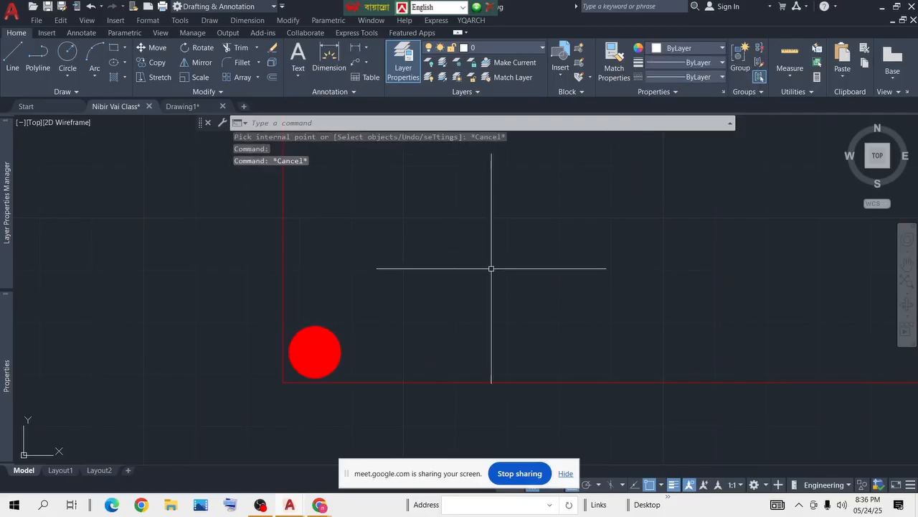
{"action": "left_click", "coordinate": [721, 48]}
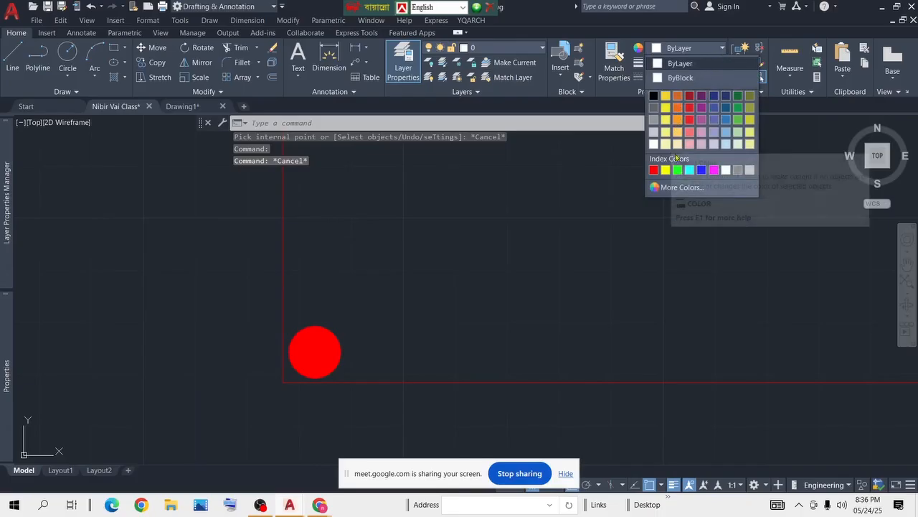
{"action": "left_click", "coordinate": [550, 218]}
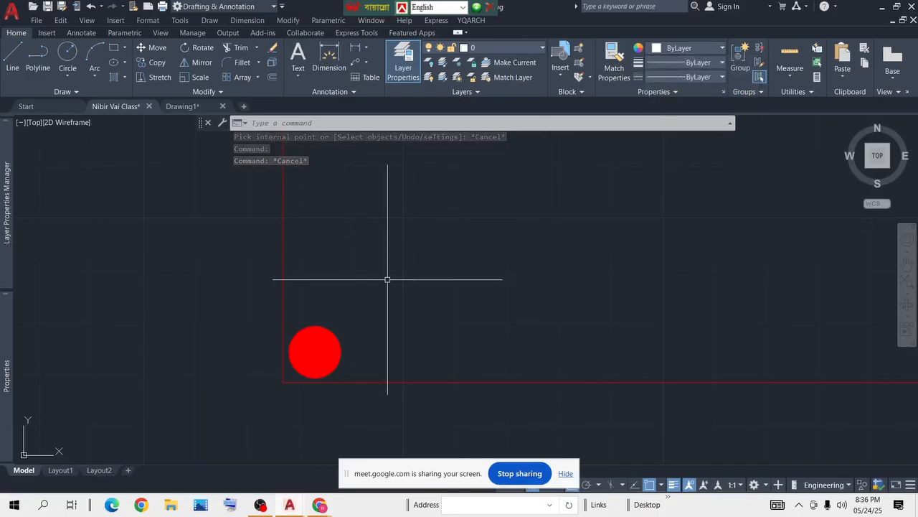
Step: Place seven donuts with inside diameter 0 and outside diameter 1 freely in the space above the bottom hooked rod
{"action": "scroll", "coordinate": [405, 294], "scroll_direction": "down", "scroll_amount": 3}
{"action": "middle_click_drag", "start_coordinate": [507, 324], "coordinate": [450, 353]}
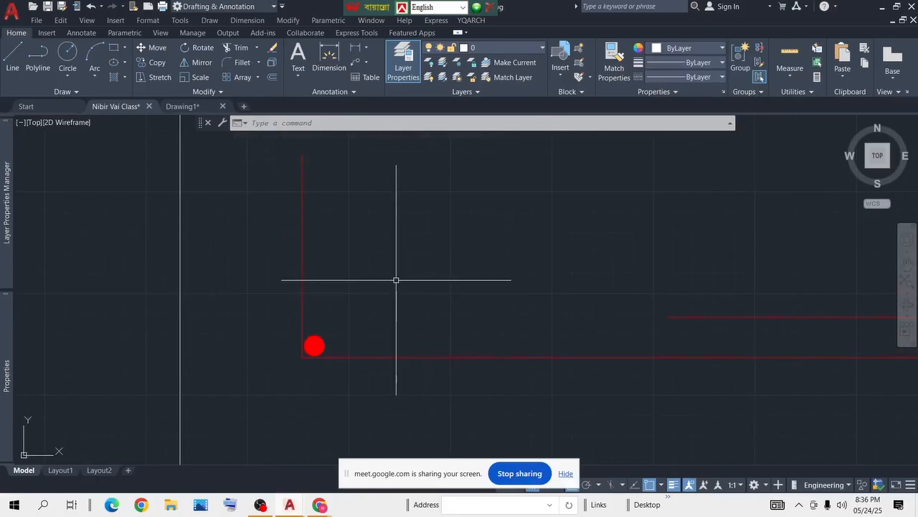
{"action": "type", "text": "o"}
{"action": "key", "text": "Return"}
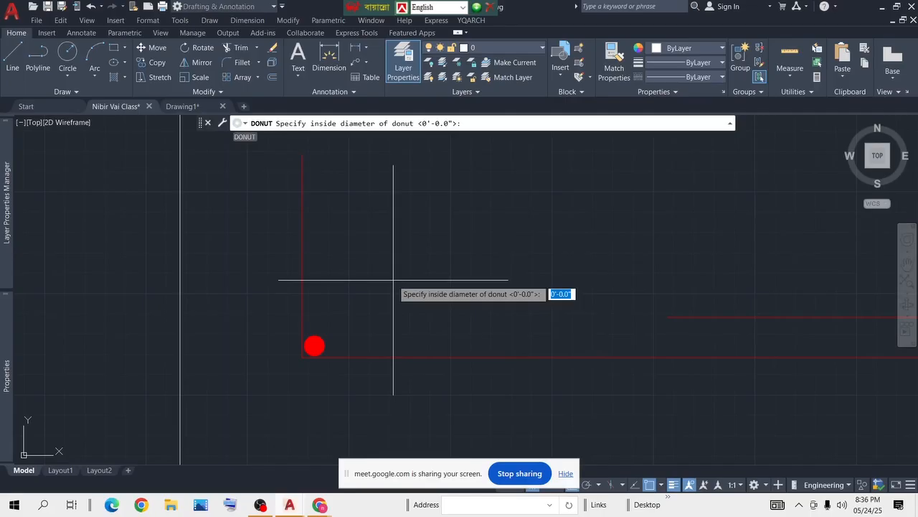
{"action": "key", "text": "Return"}
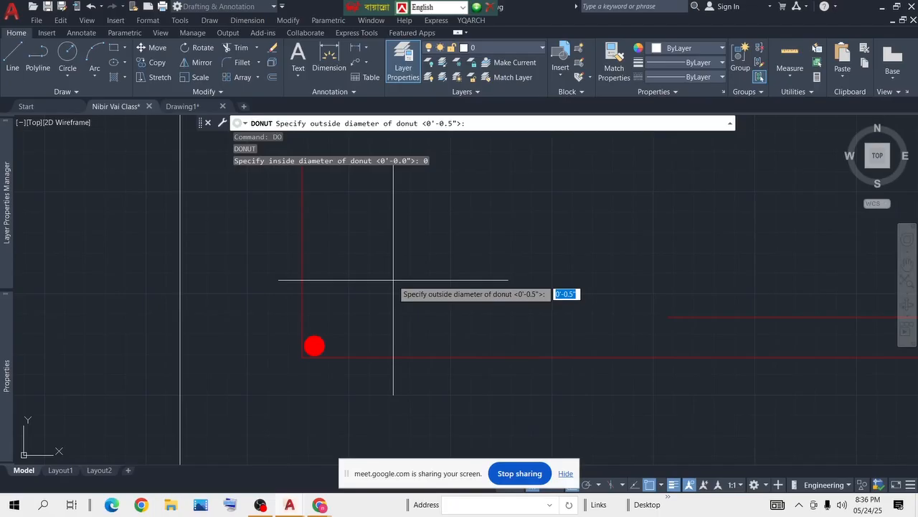
{"action": "key", "text": "Return"}
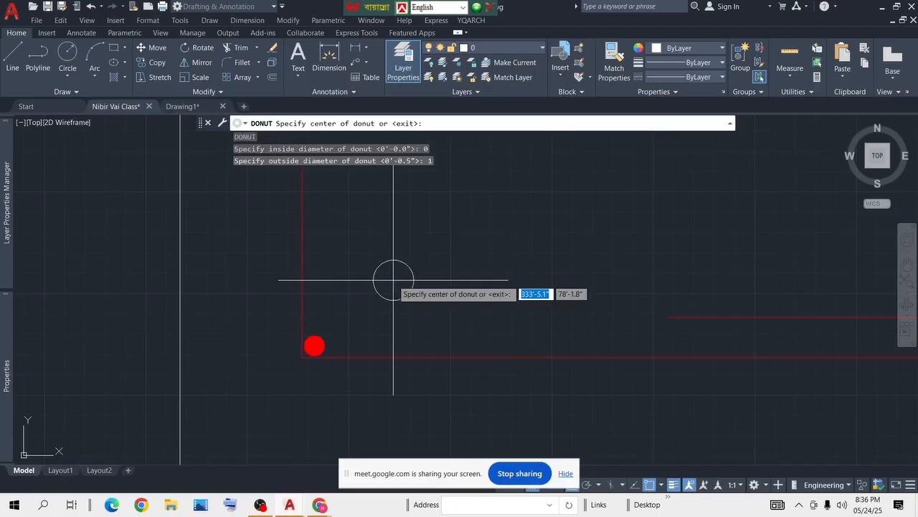
{"action": "left_click", "coordinate": [433, 250]}
{"action": "left_click", "coordinate": [609, 248]}
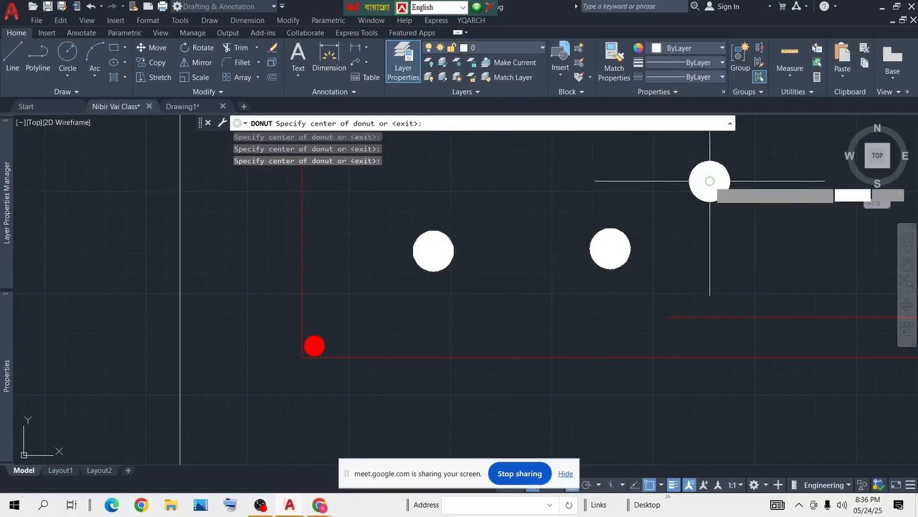
{"action": "left_click", "coordinate": [607, 184]}
{"action": "left_click", "coordinate": [513, 179]}
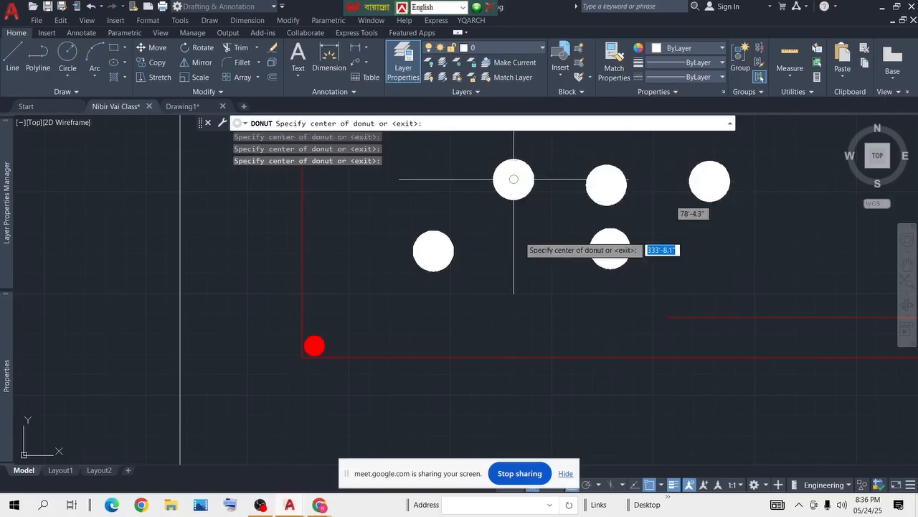
{"action": "left_click", "coordinate": [514, 282]}
{"action": "left_click", "coordinate": [714, 274]}
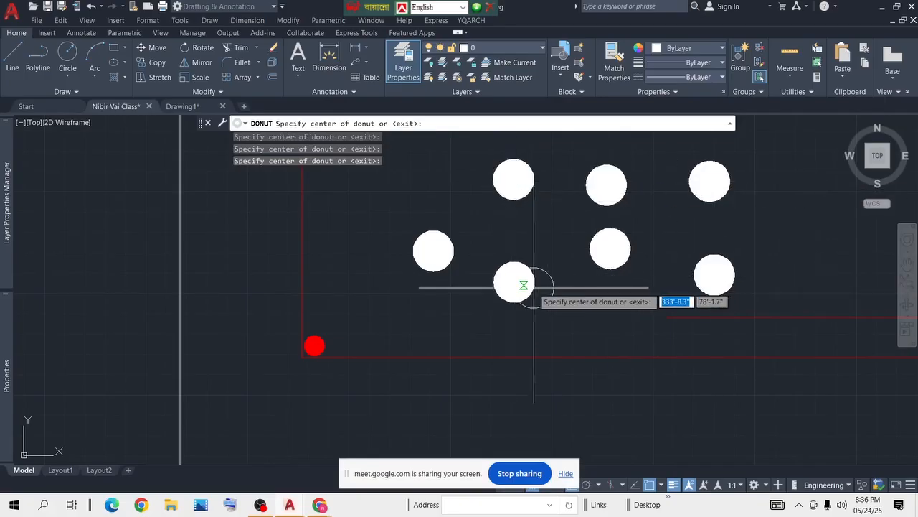
{"action": "key", "text": "Escape"}
Step: Set the color of the leftmost loose donut above the bottom hooked rod to red
{"action": "left_click", "coordinate": [438, 250]}
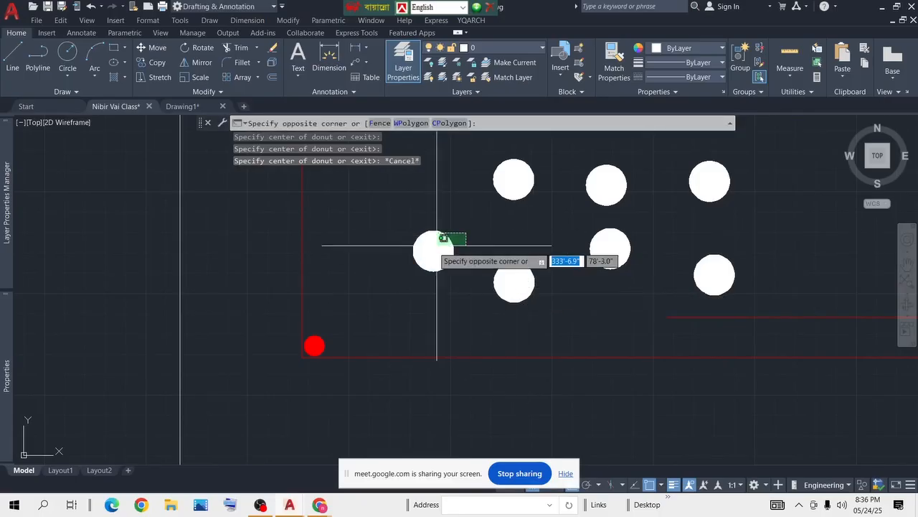
{"action": "left_click", "coordinate": [408, 266]}
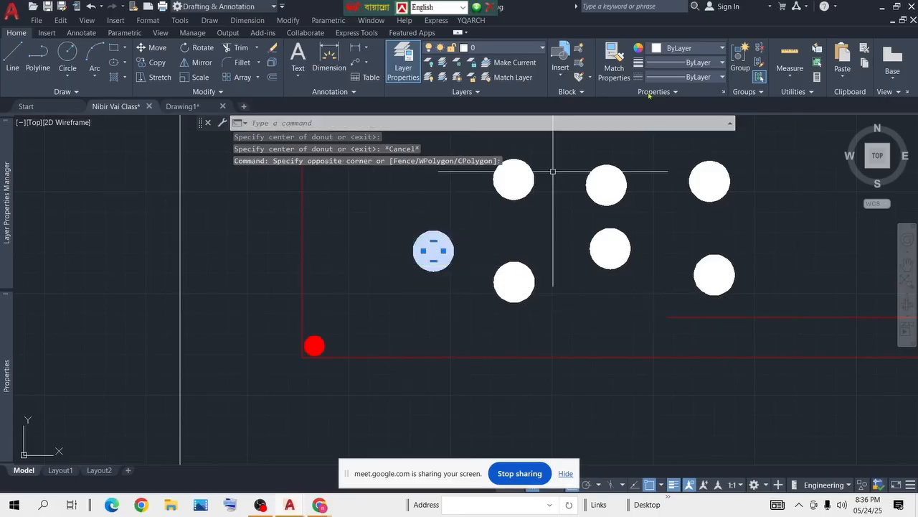
{"action": "left_click", "coordinate": [717, 48]}
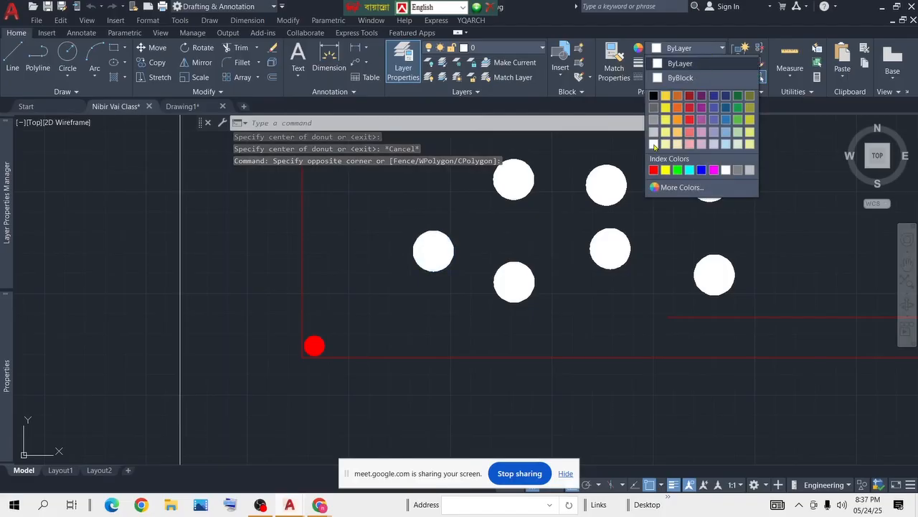
{"action": "left_click", "coordinate": [652, 171]}
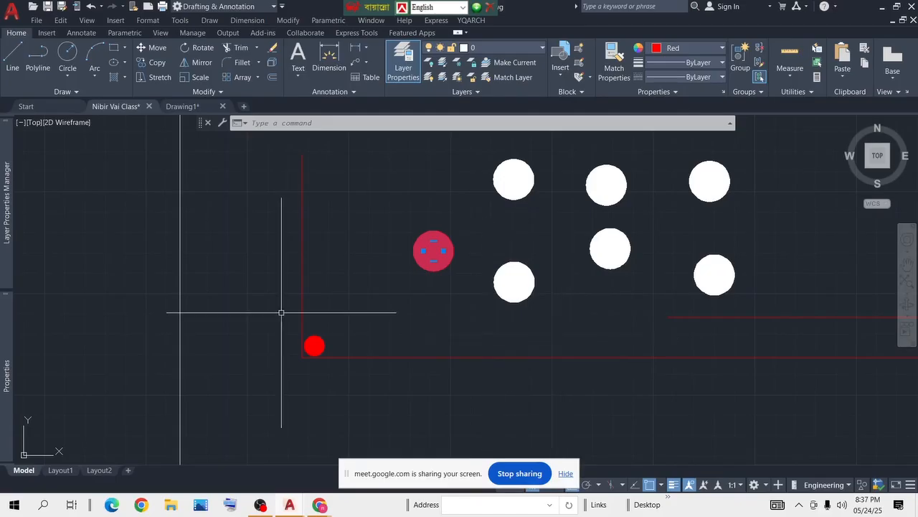
Step: Delete all seven loose donuts above the bottom hooked rod, keeping the one at the rod's left bend
{"action": "scroll", "coordinate": [281, 311], "scroll_direction": "down", "scroll_amount": 4}
{"action": "middle_click_drag", "start_coordinate": [275, 306], "coordinate": [529, 304]}
{"action": "scroll", "coordinate": [503, 300], "scroll_direction": "down", "scroll_amount": 2}
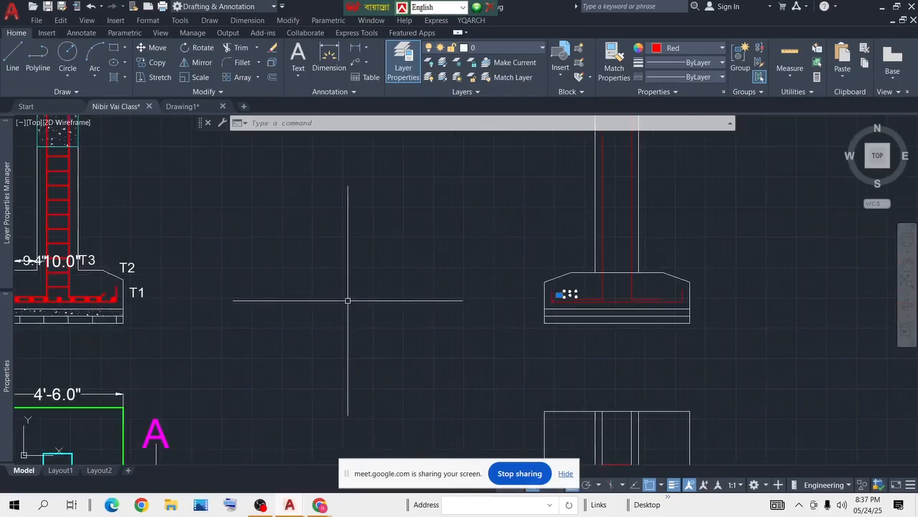
{"action": "scroll", "coordinate": [348, 300], "scroll_direction": "down", "scroll_amount": 3}
{"action": "scroll", "coordinate": [172, 378], "scroll_direction": "down", "scroll_amount": 1}
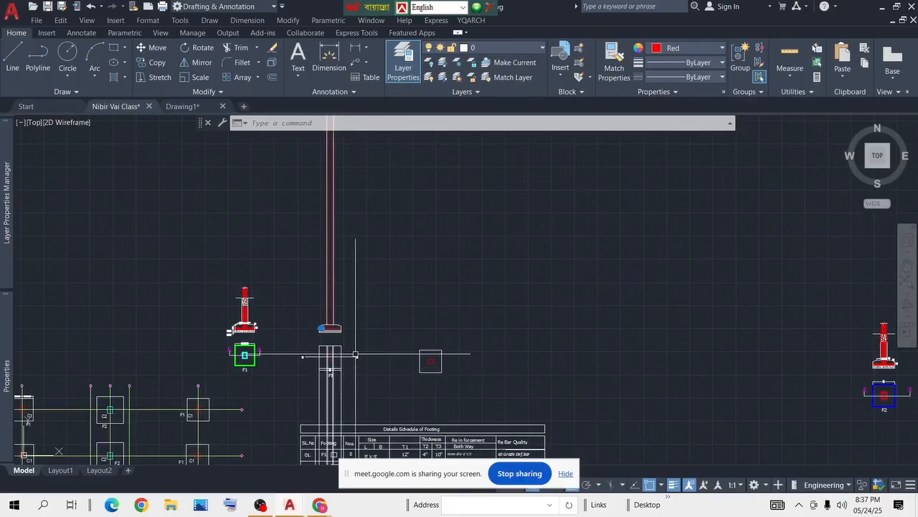
{"action": "scroll", "coordinate": [346, 332], "scroll_direction": "up", "scroll_amount": 4}
{"action": "scroll", "coordinate": [211, 285], "scroll_direction": "up", "scroll_amount": 4}
{"action": "middle_click_drag", "start_coordinate": [231, 279], "coordinate": [354, 310]}
{"action": "middle_click_drag", "start_coordinate": [272, 263], "coordinate": [417, 313]}
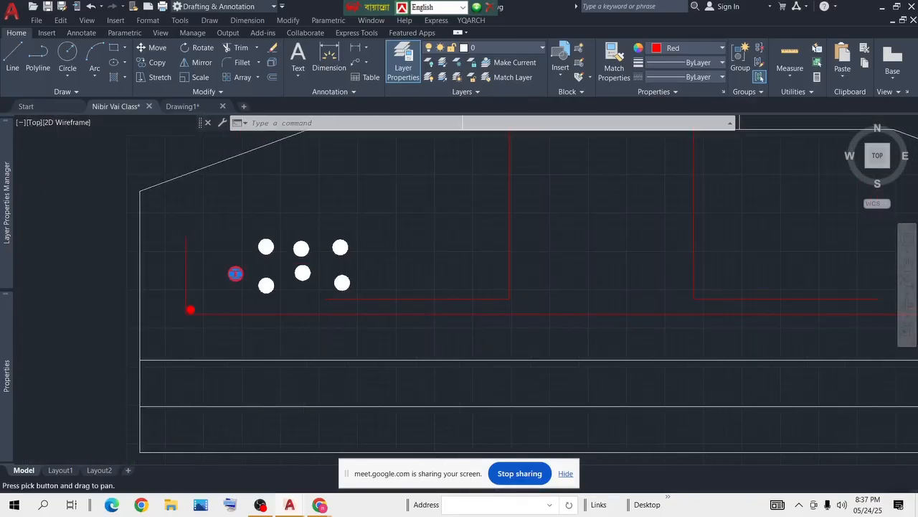
{"action": "left_click", "coordinate": [413, 225]}
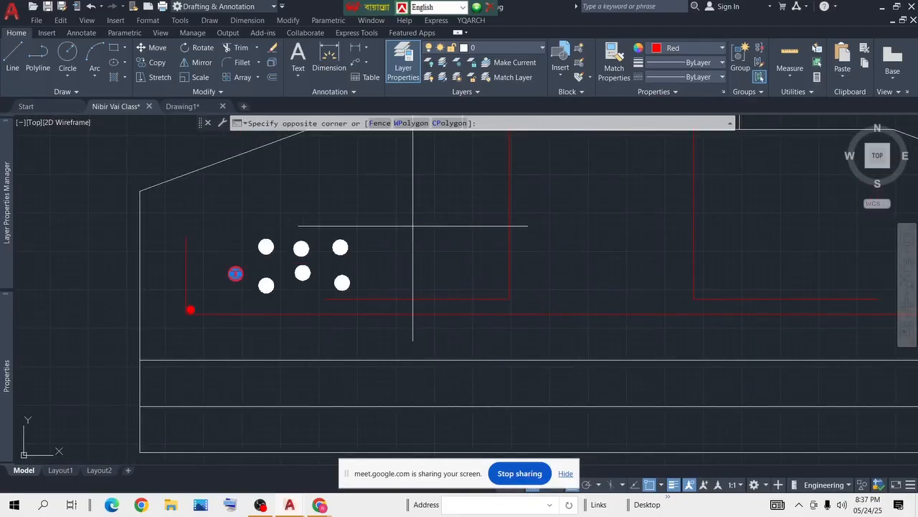
{"action": "left_click", "coordinate": [253, 292]}
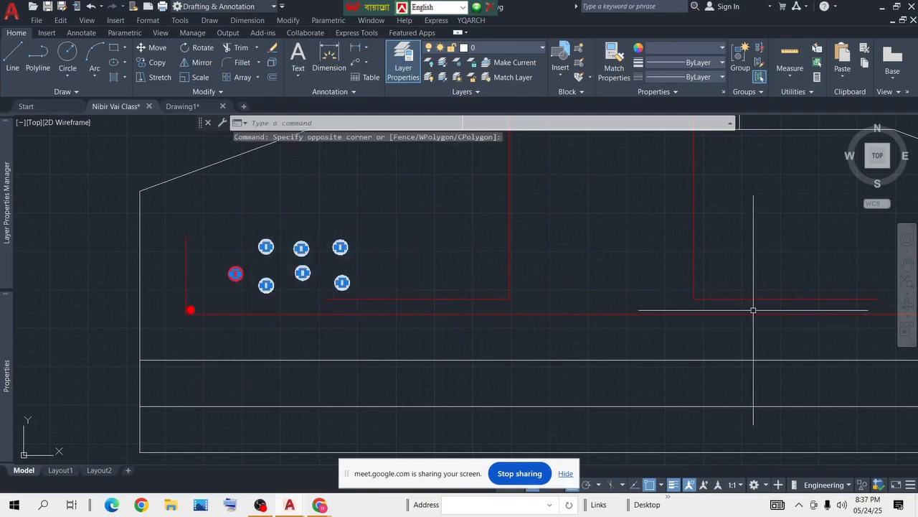
{"action": "key", "text": "Delete"}
Step: Examine the both-way reinforcement size and spacing for footing F1 in the Details Schedule of Footing
{"action": "scroll", "coordinate": [204, 307], "scroll_direction": "up", "scroll_amount": 4}
{"action": "middle_click_drag", "start_coordinate": [209, 303], "coordinate": [385, 286]}
{"action": "scroll", "coordinate": [384, 295], "scroll_direction": "up", "scroll_amount": 3}
{"action": "scroll", "coordinate": [399, 294], "scroll_direction": "down", "scroll_amount": 5}
{"action": "middle_click_drag", "start_coordinate": [597, 280], "coordinate": [346, 262]}
{"action": "scroll", "coordinate": [471, 297], "scroll_direction": "down", "scroll_amount": 2}
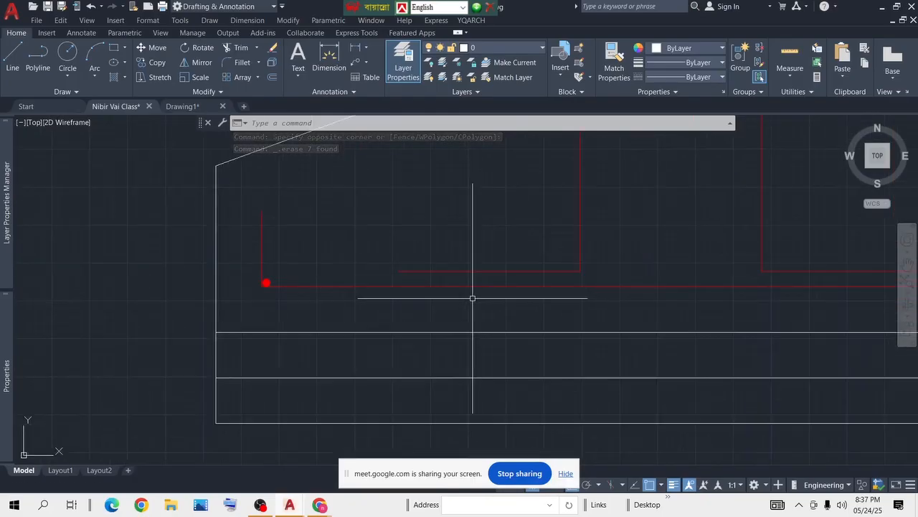
{"action": "scroll", "coordinate": [811, 305], "scroll_direction": "down", "scroll_amount": 4}
{"action": "middle_click_drag", "start_coordinate": [812, 304], "coordinate": [500, 266]}
{"action": "scroll", "coordinate": [501, 266], "scroll_direction": "down", "scroll_amount": 8}
{"action": "scroll", "coordinate": [492, 262], "scroll_direction": "down", "scroll_amount": 3}
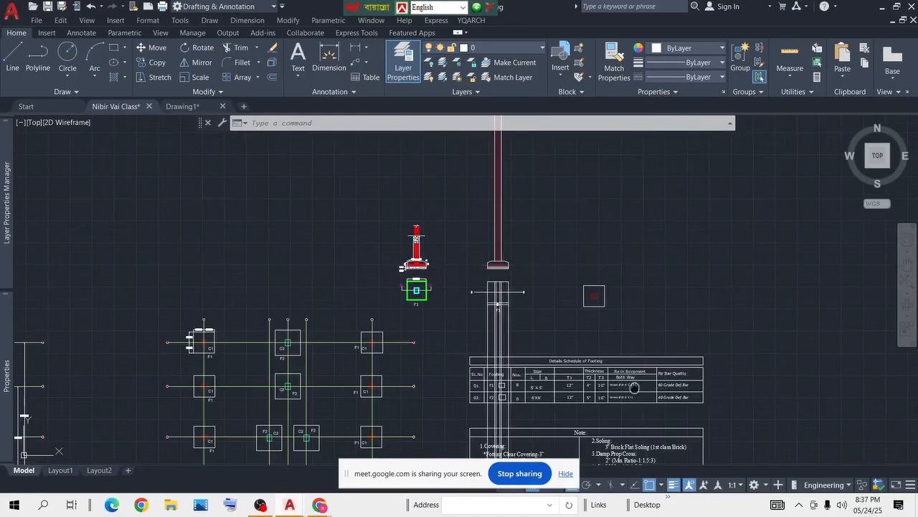
{"action": "scroll", "coordinate": [617, 373], "scroll_direction": "up", "scroll_amount": 8}
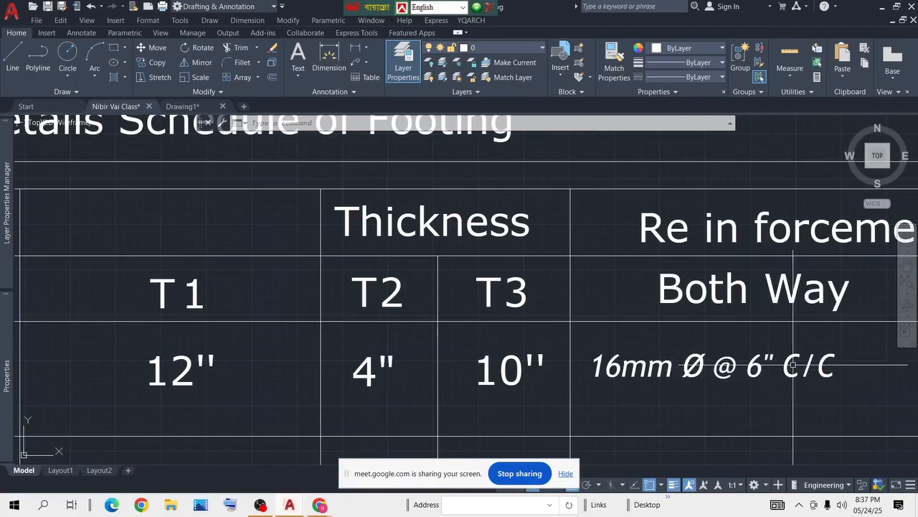
Step: Create a rectangular array of the red donut at the rod's left bend with 4 columns, 1 row and 6" row spacing
{"action": "scroll", "coordinate": [793, 365], "scroll_direction": "down", "scroll_amount": 5}
{"action": "scroll", "coordinate": [435, 179], "scroll_direction": "up", "scroll_amount": 5}
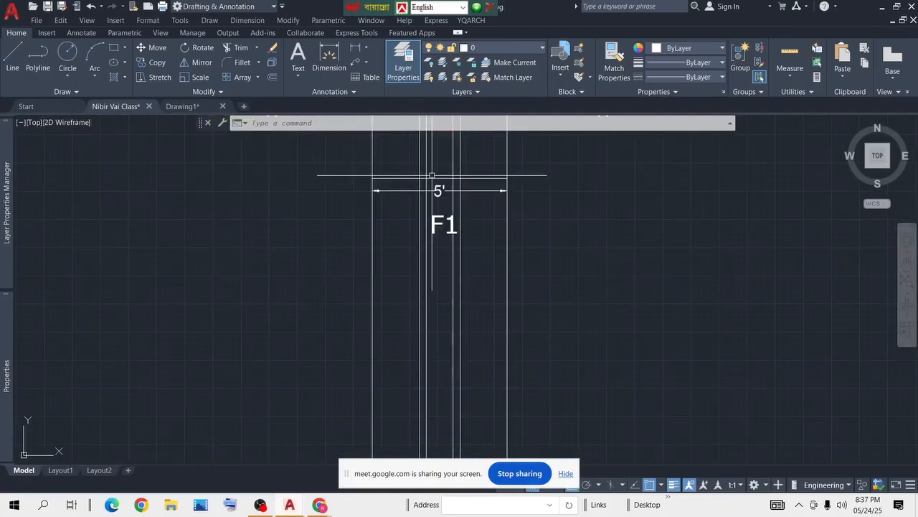
{"action": "scroll", "coordinate": [449, 287], "scroll_direction": "down", "scroll_amount": 3}
{"action": "scroll", "coordinate": [450, 246], "scroll_direction": "up", "scroll_amount": 3}
{"action": "scroll", "coordinate": [450, 246], "scroll_direction": "down", "scroll_amount": 5}
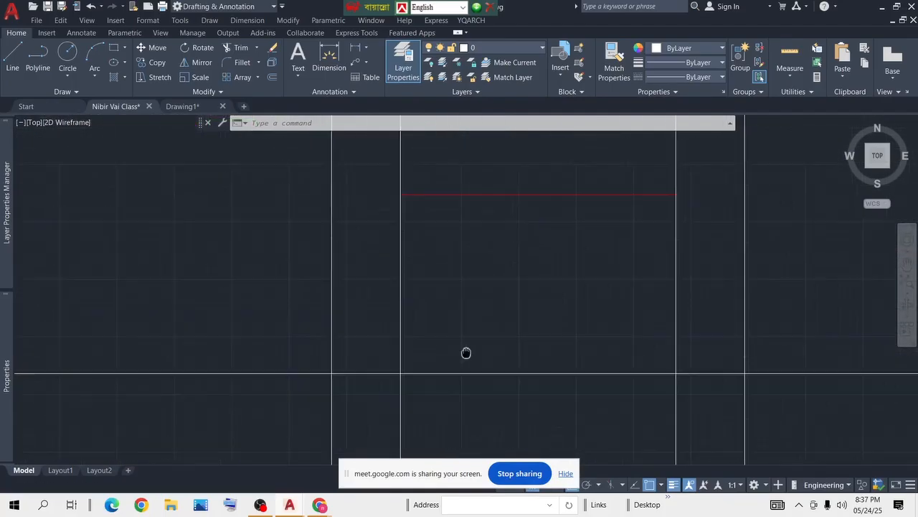
{"action": "scroll", "coordinate": [449, 240], "scroll_direction": "up", "scroll_amount": 5}
{"action": "scroll", "coordinate": [445, 262], "scroll_direction": "up", "scroll_amount": 4}
{"action": "middle_click_drag", "start_coordinate": [159, 419], "coordinate": [397, 320]}
{"action": "scroll", "coordinate": [381, 320], "scroll_direction": "up", "scroll_amount": 4}
{"action": "left_click", "coordinate": [458, 234]}
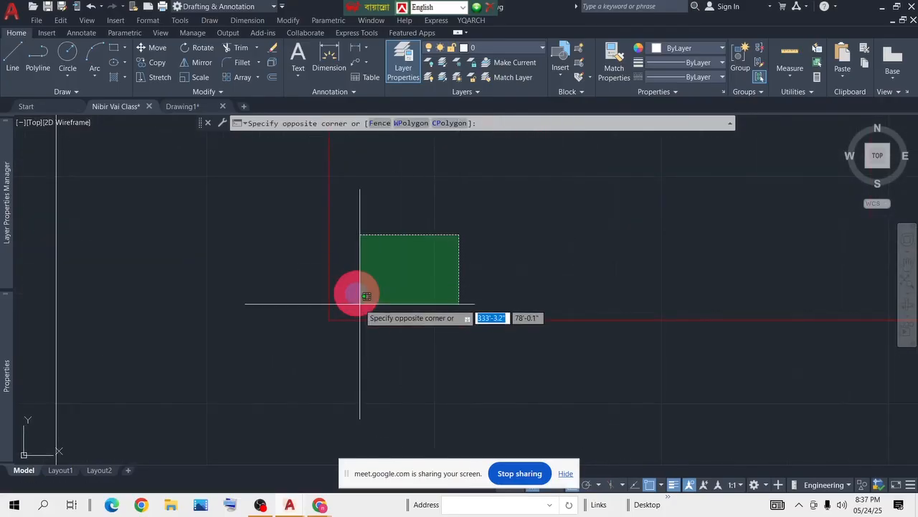
{"action": "left_click", "coordinate": [361, 299]}
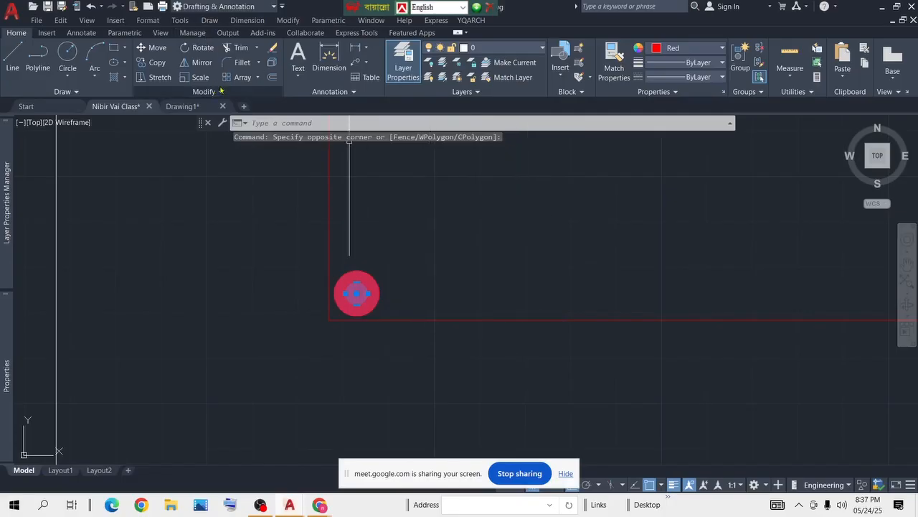
{"action": "left_click", "coordinate": [241, 81]}
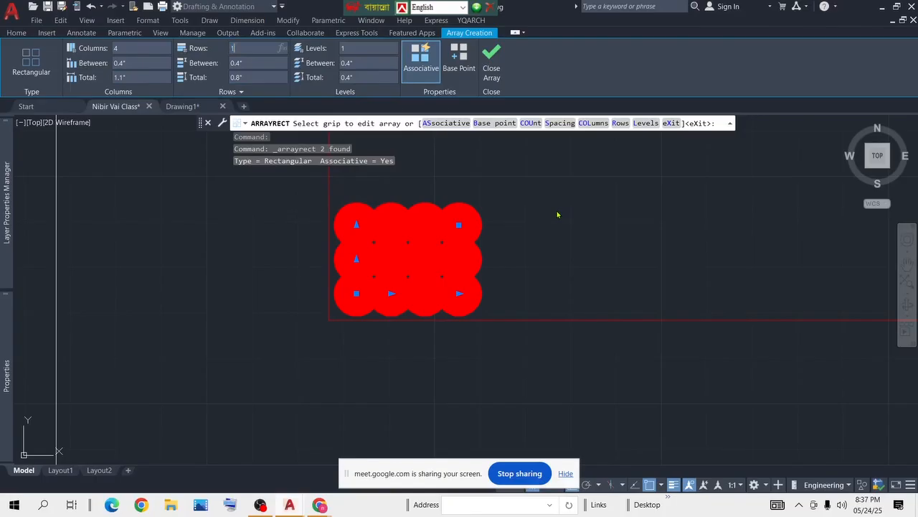
{"action": "key", "text": "Return"}
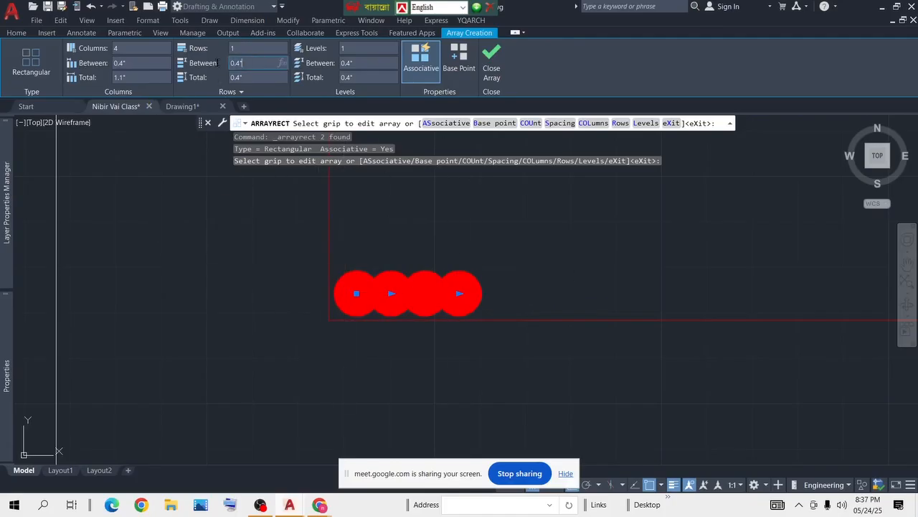
{"action": "key", "text": "Return"}
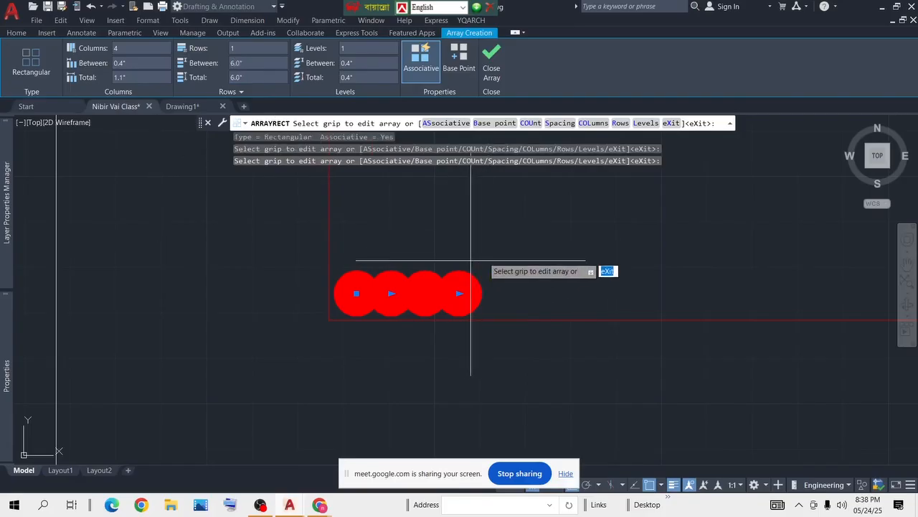
{"action": "left_click", "coordinate": [550, 253]}
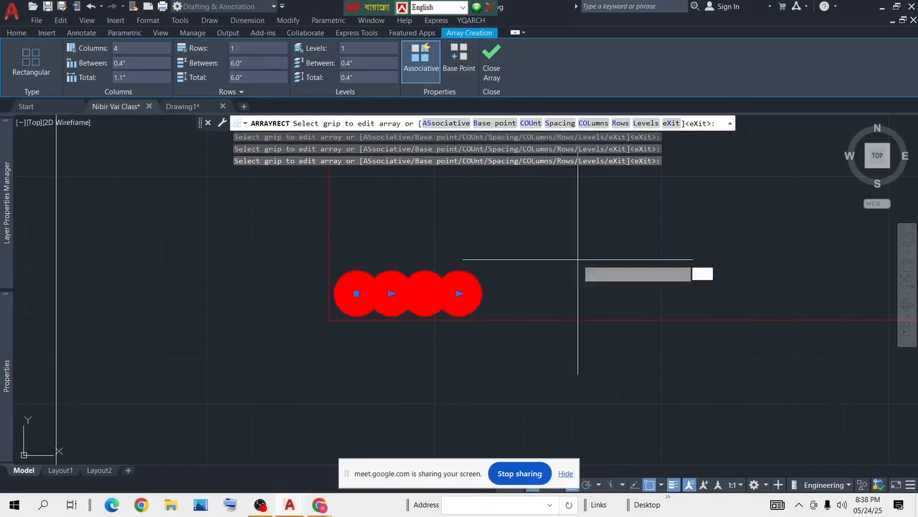
{"action": "key", "text": "Escape"}
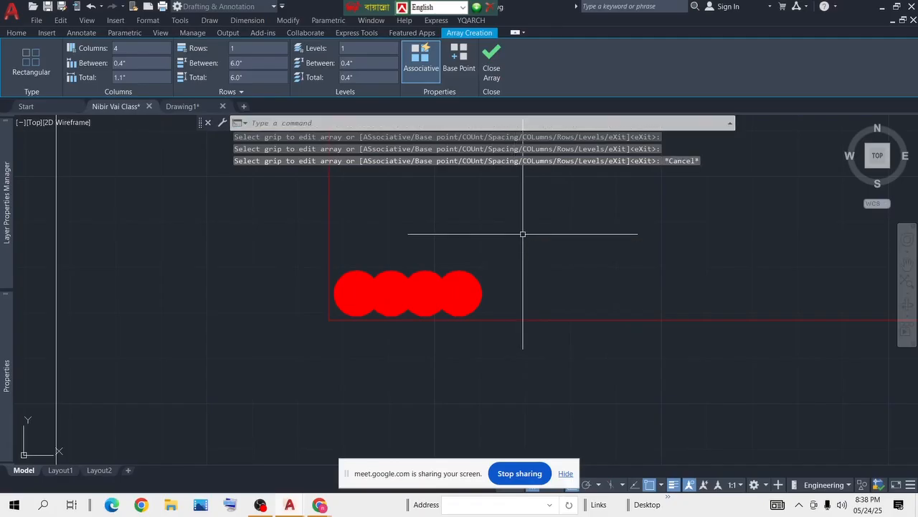
Step: Set the column spacing of the donut array to 6"
{"action": "left_click", "coordinate": [452, 287]}
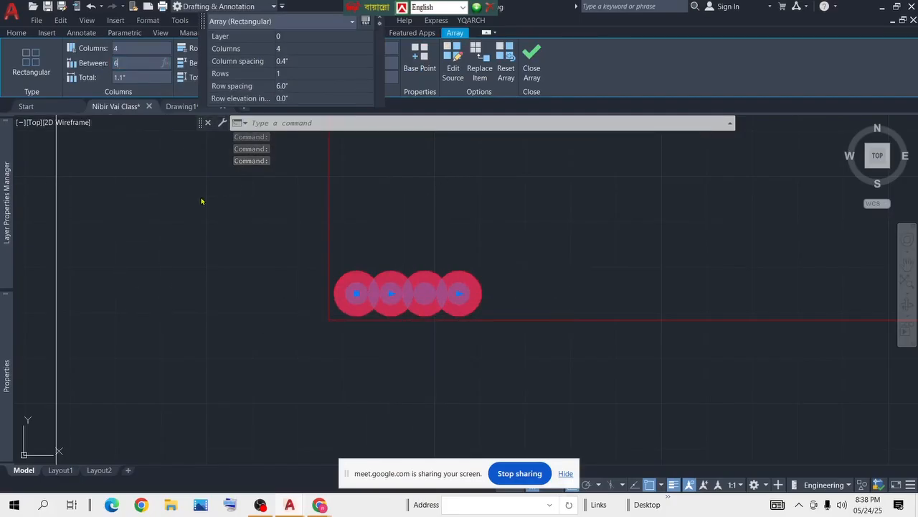
{"action": "type", "text": "6"}
{"action": "key", "text": "Return"}
Step: Extend the donut array to 10 columns along the bottom hooked rod, up to its right bend, and finish editing it
{"action": "scroll", "coordinate": [417, 270], "scroll_direction": "down", "scroll_amount": 3}
{"action": "middle_click_drag", "start_coordinate": [550, 291], "coordinate": [374, 293]}
{"action": "scroll", "coordinate": [662, 291], "scroll_direction": "down", "scroll_amount": 2}
{"action": "middle_click_drag", "start_coordinate": [667, 289], "coordinate": [432, 290]}
{"action": "scroll", "coordinate": [426, 290], "scroll_direction": "up", "scroll_amount": 4}
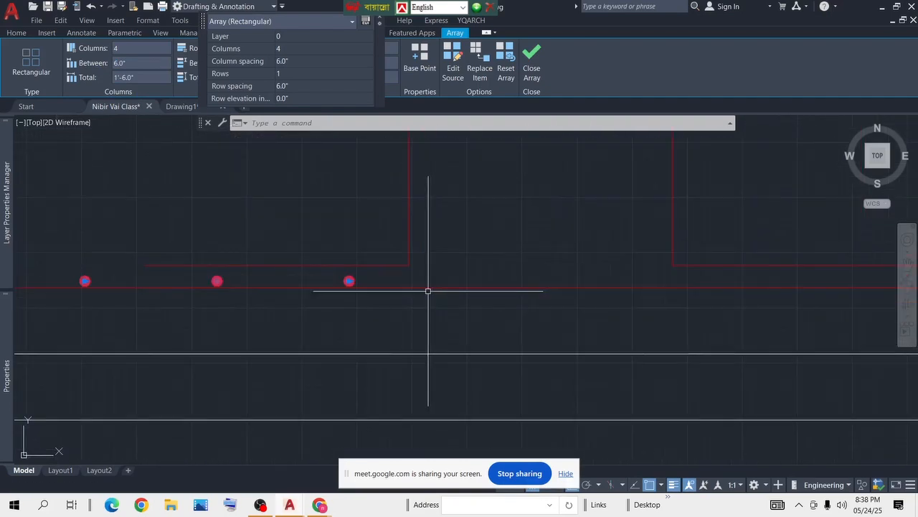
{"action": "scroll", "coordinate": [358, 280], "scroll_direction": "up", "scroll_amount": 4}
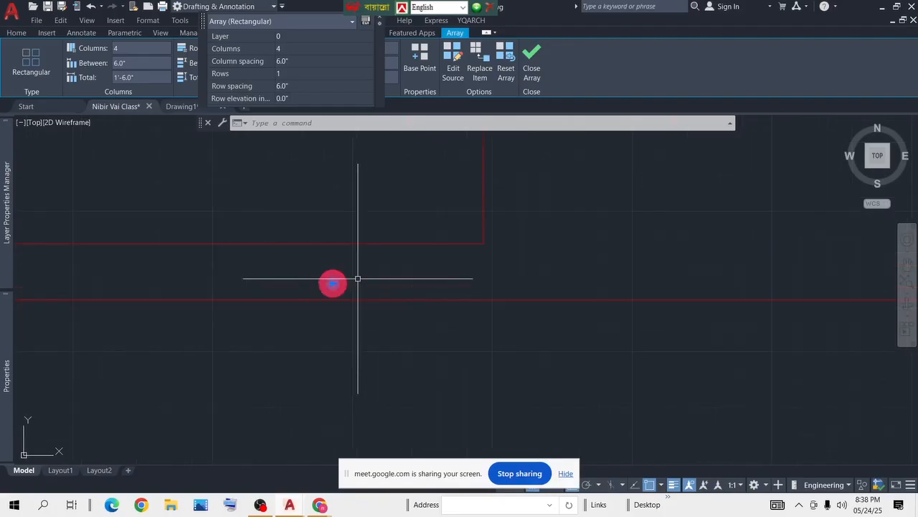
{"action": "left_click", "coordinate": [332, 283]}
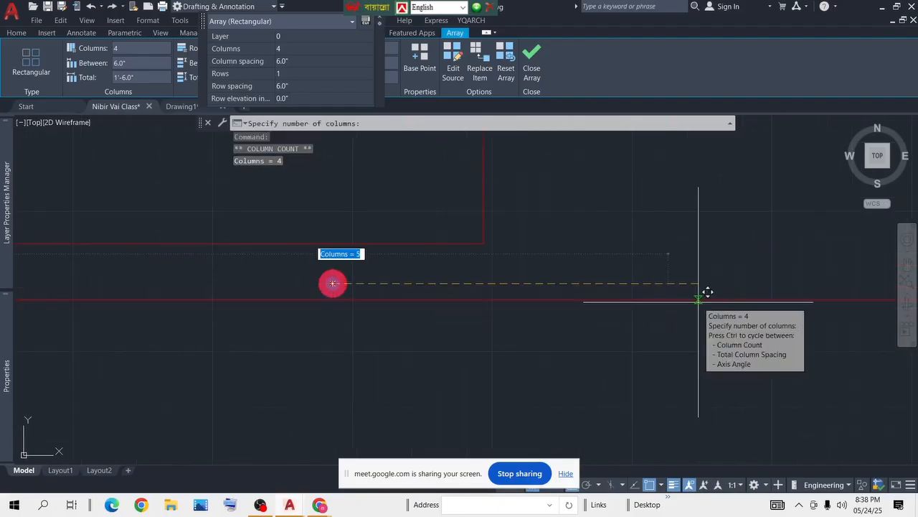
{"action": "scroll", "coordinate": [775, 293], "scroll_direction": "down", "scroll_amount": 2}
{"action": "scroll", "coordinate": [811, 291], "scroll_direction": "down", "scroll_amount": 2}
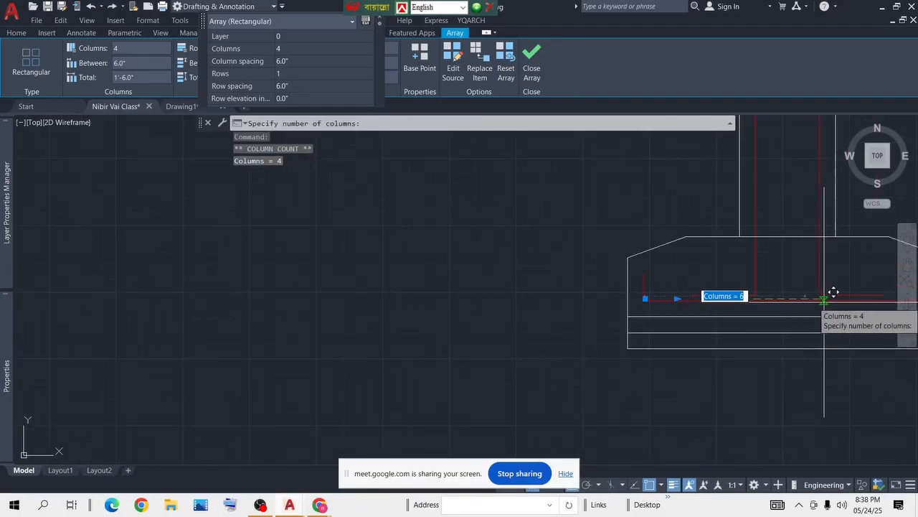
{"action": "middle_click_drag", "start_coordinate": [788, 304], "coordinate": [612, 299]}
{"action": "scroll", "coordinate": [612, 299], "scroll_direction": "up", "scroll_amount": 4}
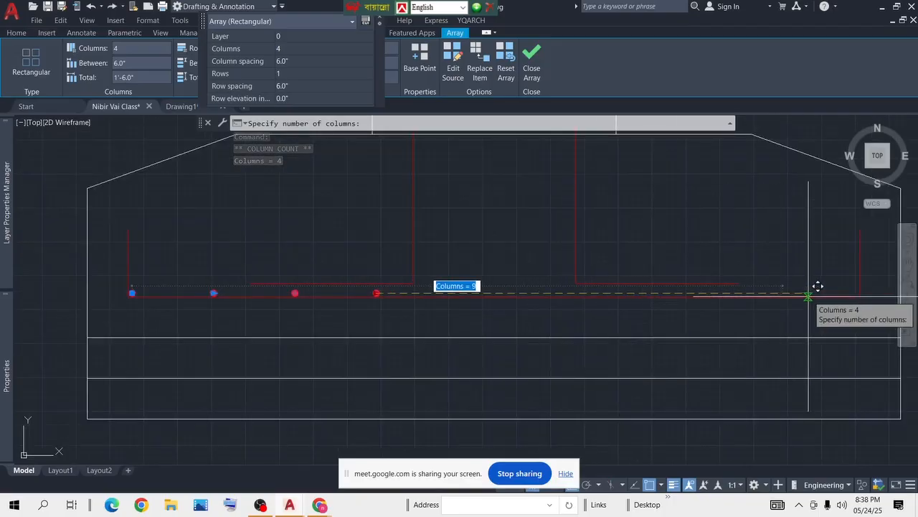
{"action": "left_click", "coordinate": [880, 286]}
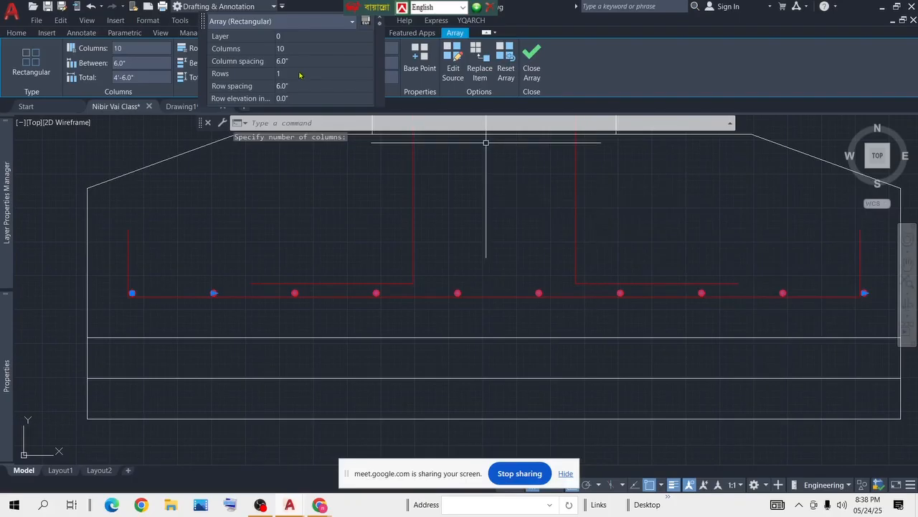
{"action": "left_click", "coordinate": [533, 61]}
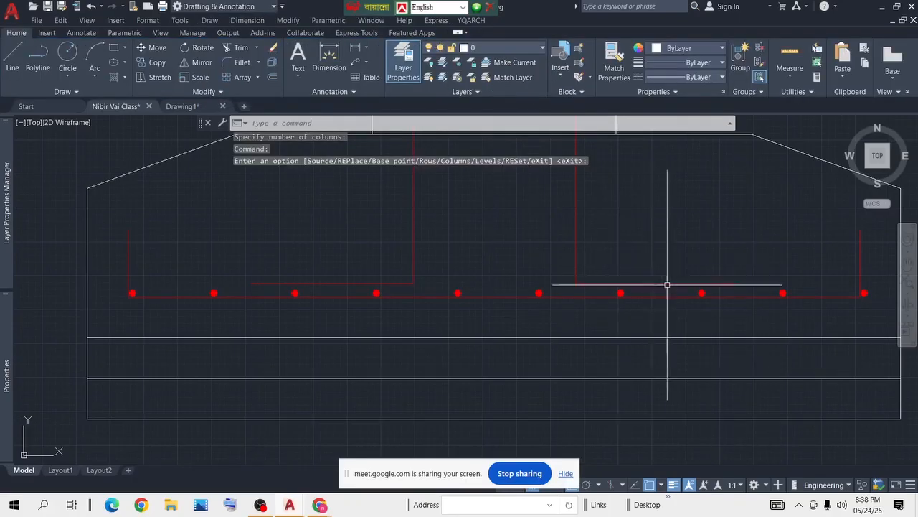
Step: Explode the donut array along the bottom hooked rod into separate objects
{"action": "scroll", "coordinate": [775, 287], "scroll_direction": "up", "scroll_amount": 6}
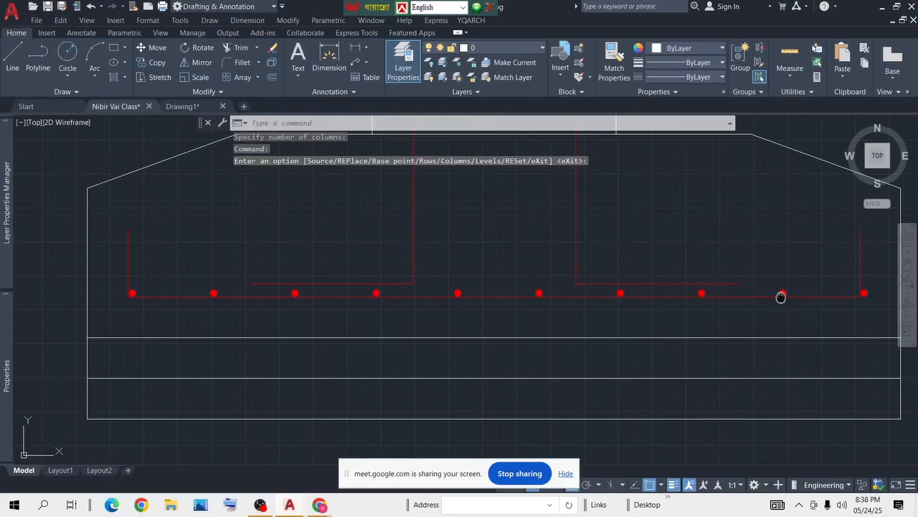
{"action": "left_click", "coordinate": [772, 290]}
{"action": "left_click", "coordinate": [724, 343]}
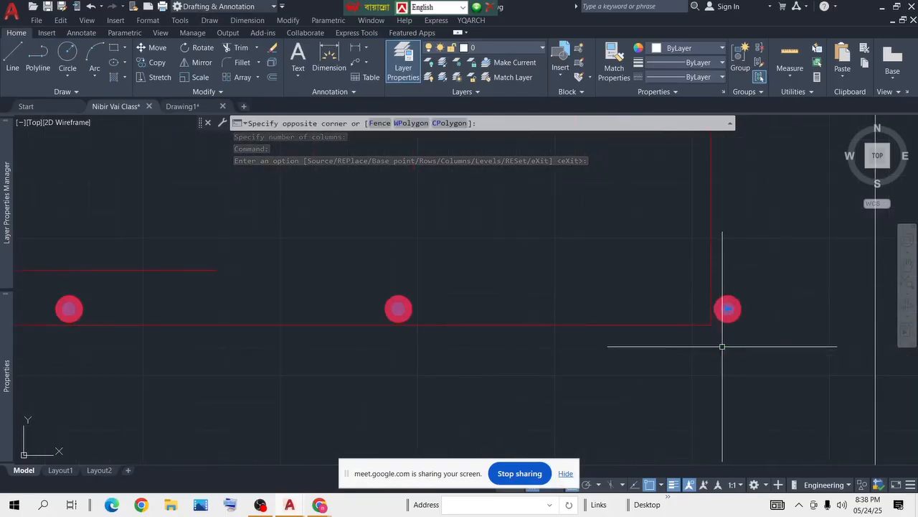
{"action": "key", "text": "Return"}
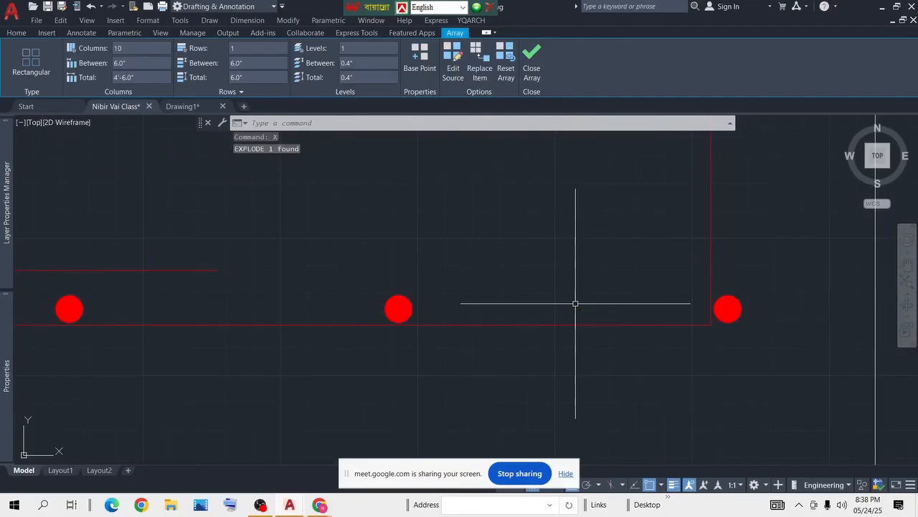
Step: Try to move the last donut horizontally to the inside of the bottom rod's right bend
{"action": "left_click", "coordinate": [724, 319]}
{"action": "left_click", "coordinate": [713, 337]}
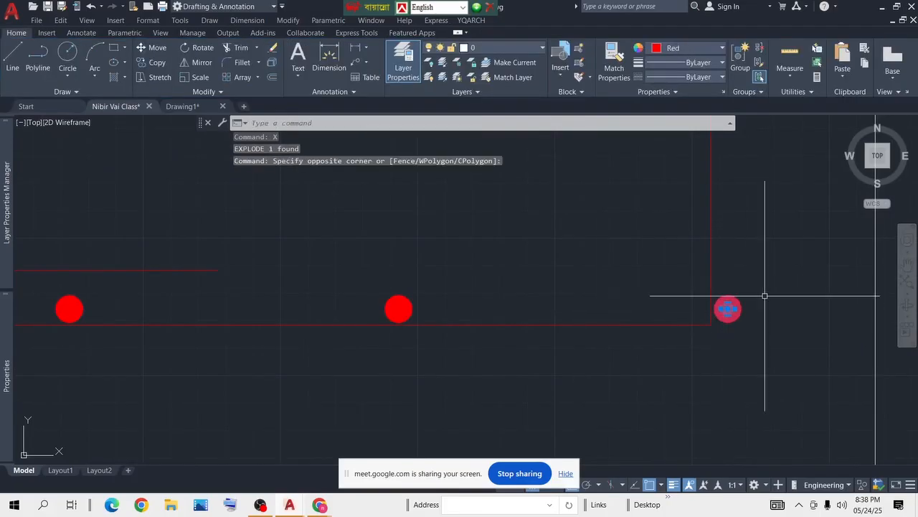
{"action": "type", "text": "m"}
{"action": "key", "text": "Return"}
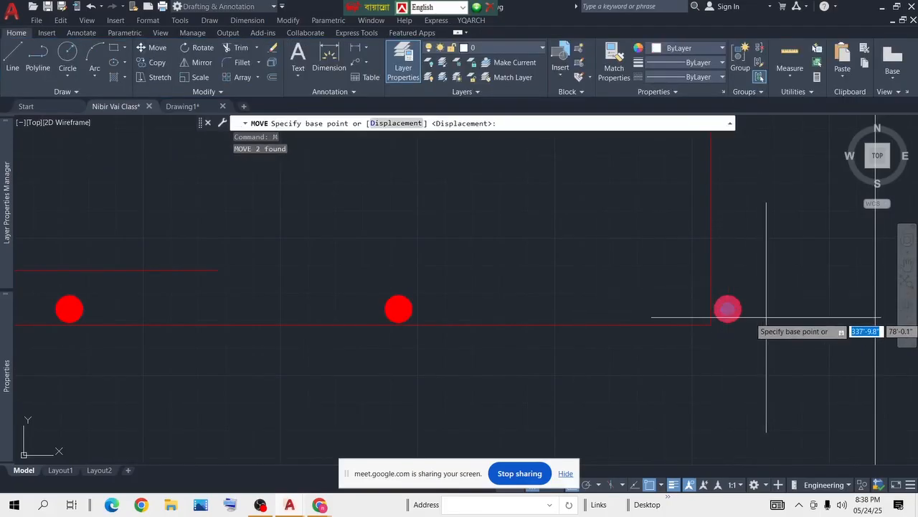
{"action": "left_click", "coordinate": [765, 314]}
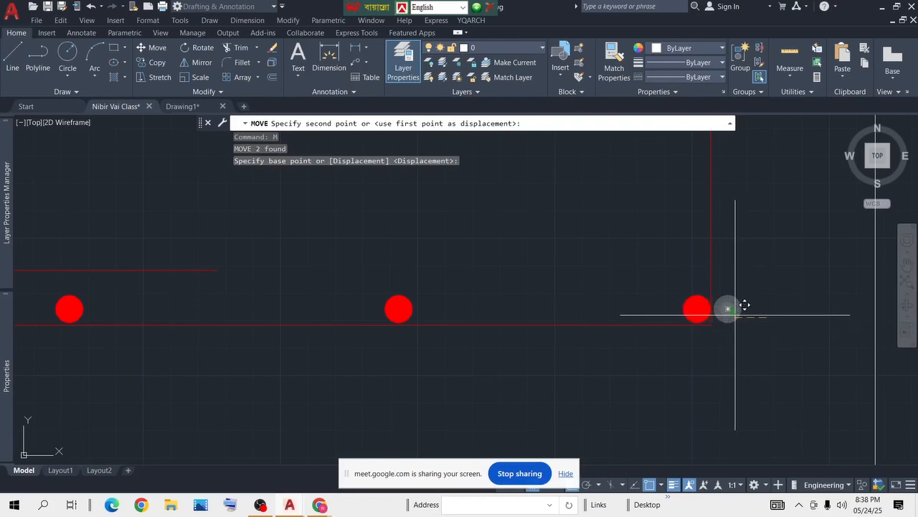
{"action": "left_click", "coordinate": [735, 314]}
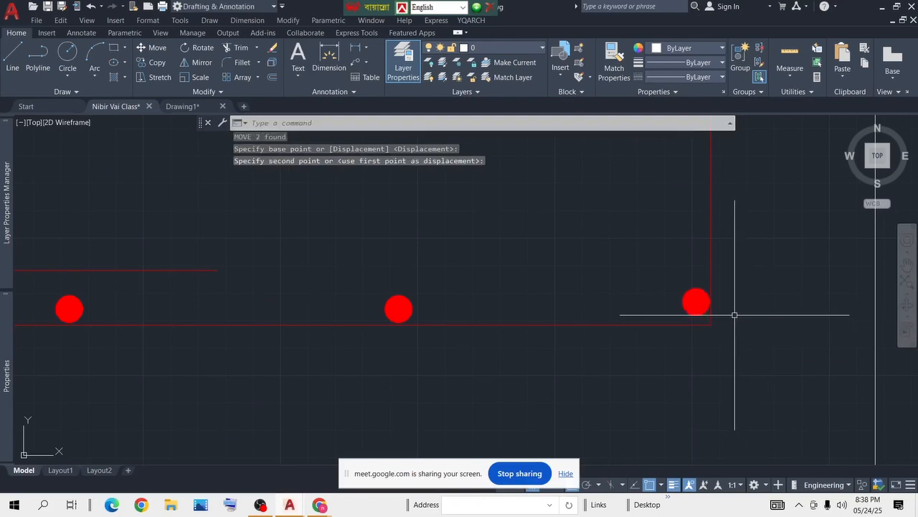
{"action": "key", "text": "ctrl+z"}
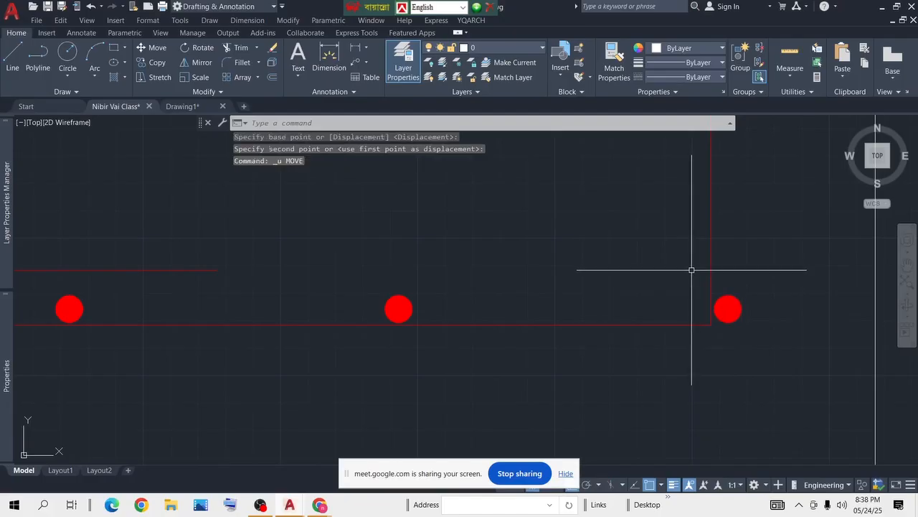
Step: Move the last donut about 0.7" inward so that it lies inside the bottom rod's right bend
{"action": "left_click", "coordinate": [765, 287]}
{"action": "left_click", "coordinate": [726, 323]}
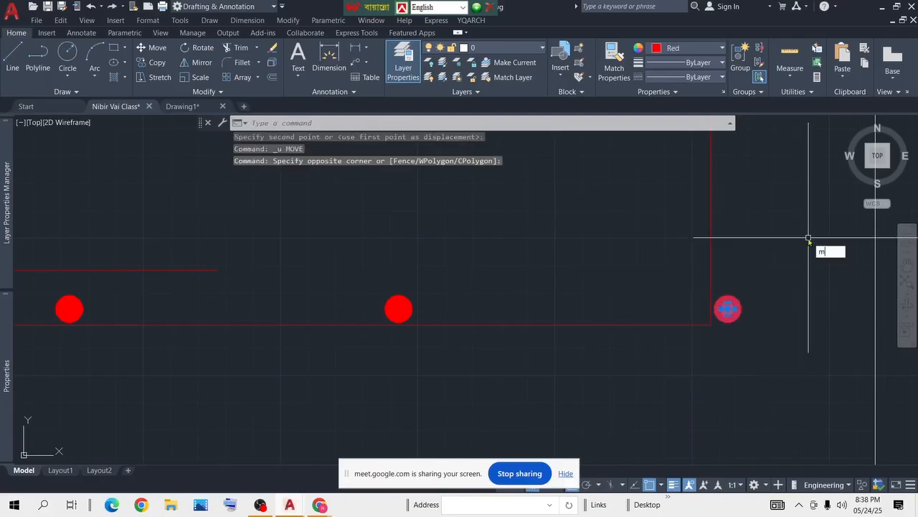
{"action": "type", "text": "M"}
{"action": "key", "text": "Return"}
{"action": "left_click", "coordinate": [769, 308]}
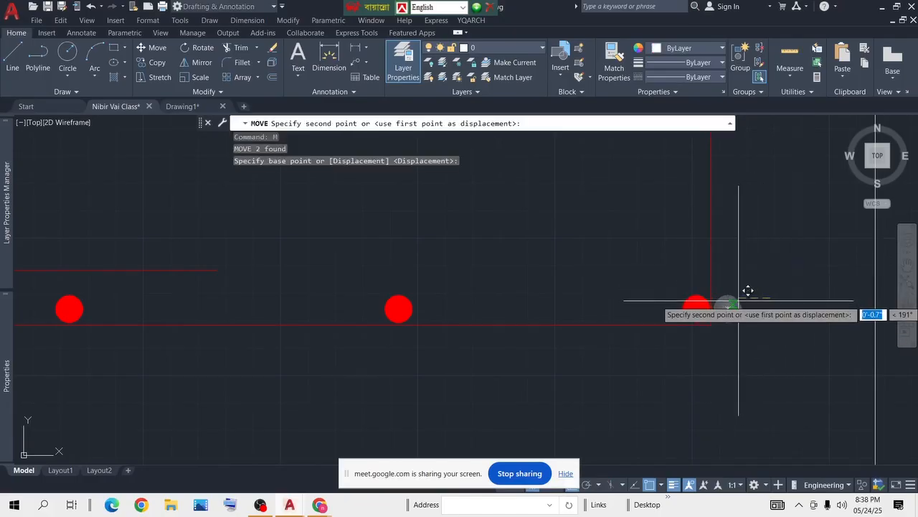
{"action": "left_click", "coordinate": [736, 302]}
Step: Move the donut at the right bend slightly up so that it sits on the bottom rod in line with the others
{"action": "left_click", "coordinate": [706, 313]}
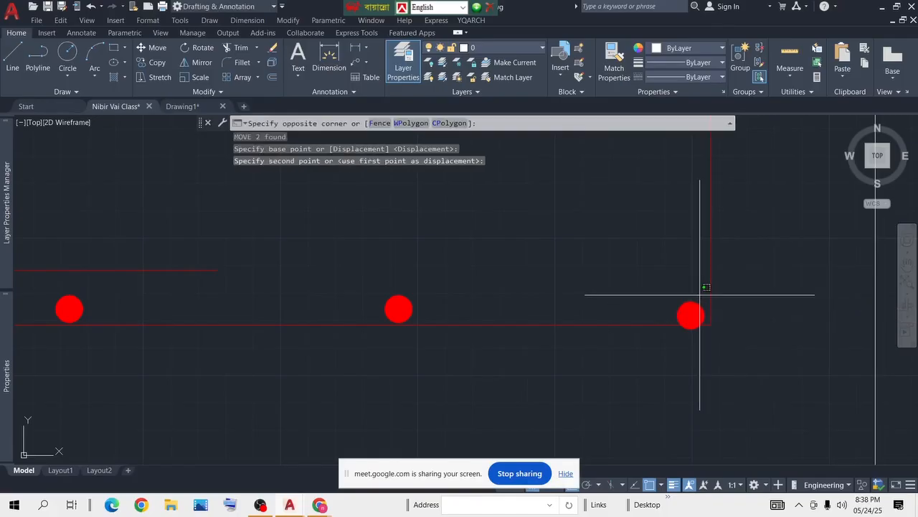
{"action": "left_click", "coordinate": [634, 218]}
{"action": "type", "text": "m"}
{"action": "key", "text": "Return"}
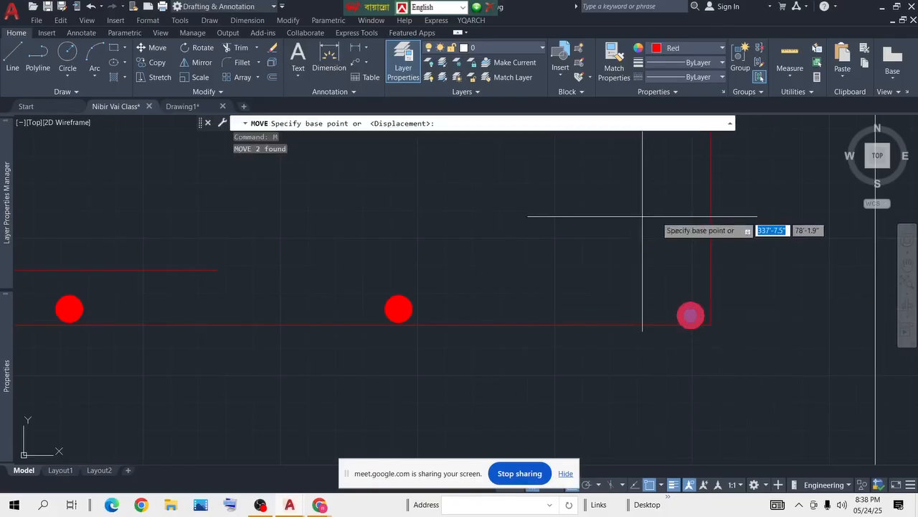
{"action": "left_click", "coordinate": [664, 215]}
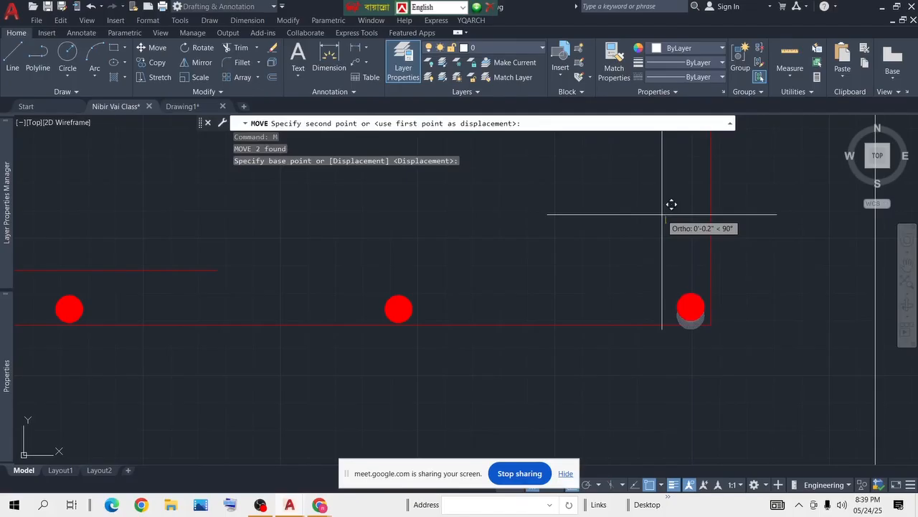
{"action": "left_click", "coordinate": [662, 217]}
{"action": "scroll", "coordinate": [677, 297], "scroll_direction": "down", "scroll_amount": 5}
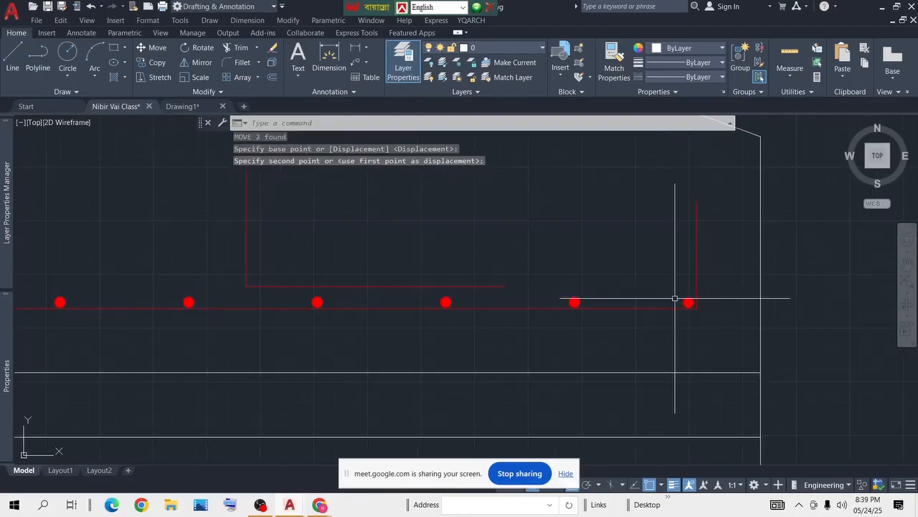
{"action": "scroll", "coordinate": [543, 287], "scroll_direction": "up", "scroll_amount": 4}
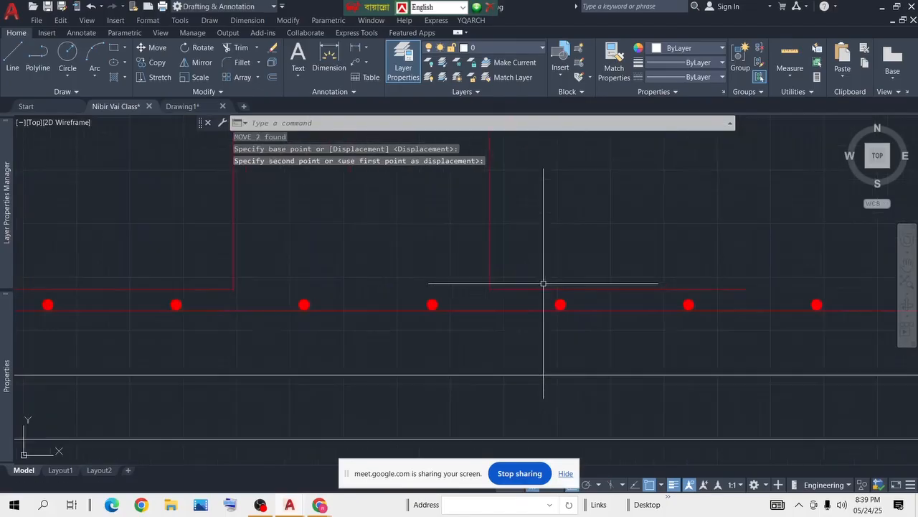
{"action": "scroll", "coordinate": [311, 318], "scroll_direction": "down", "scroll_amount": 4}
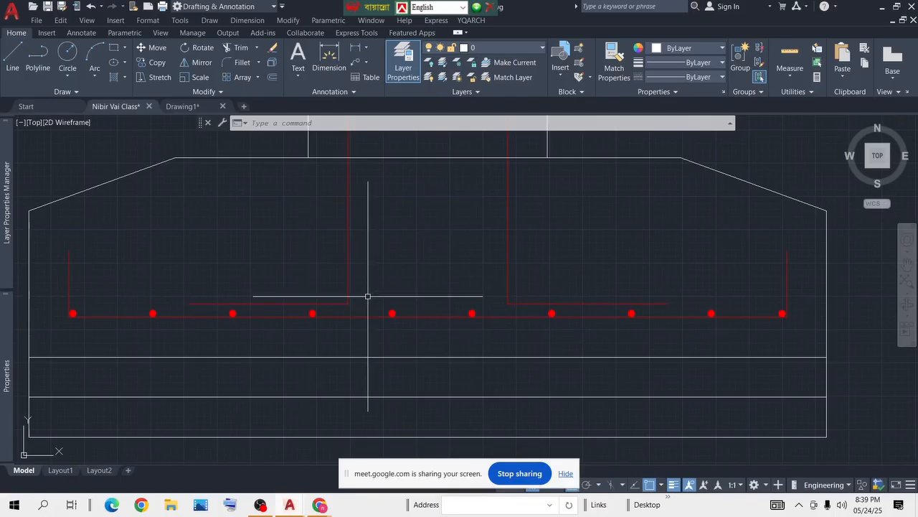
Step: Stretch the lower legs of both bent column rods about 0.3" straight down toward the donut row
{"action": "scroll", "coordinate": [604, 299], "scroll_direction": "up", "scroll_amount": 4}
{"action": "left_click", "coordinate": [811, 308]}
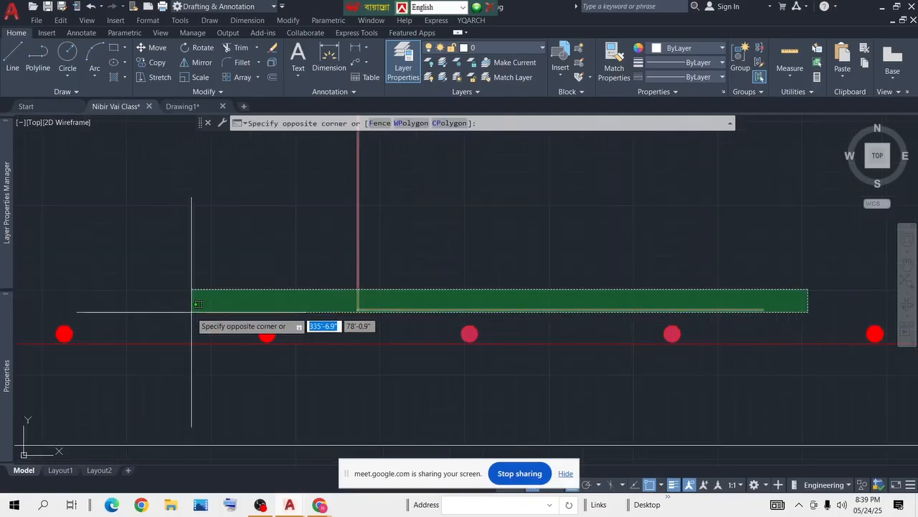
{"action": "scroll", "coordinate": [178, 307], "scroll_direction": "down", "scroll_amount": 4}
{"action": "middle_click_drag", "start_coordinate": [179, 308], "coordinate": [494, 316]}
{"action": "scroll", "coordinate": [410, 317], "scroll_direction": "up", "scroll_amount": 4}
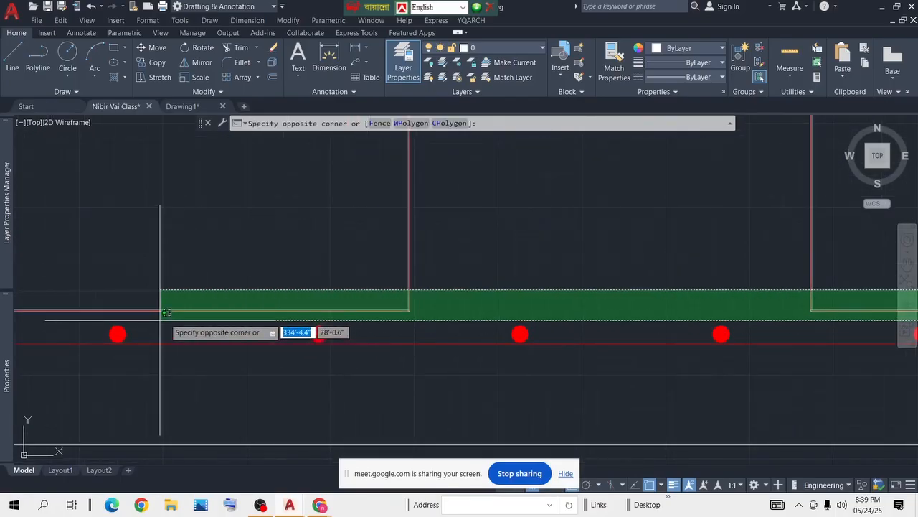
{"action": "scroll", "coordinate": [186, 312], "scroll_direction": "down", "scroll_amount": 4}
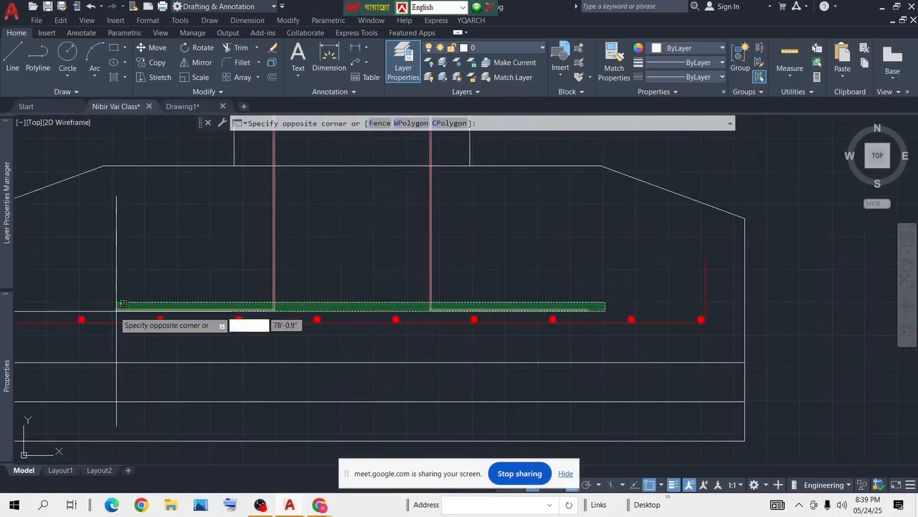
{"action": "left_click", "coordinate": [75, 304]}
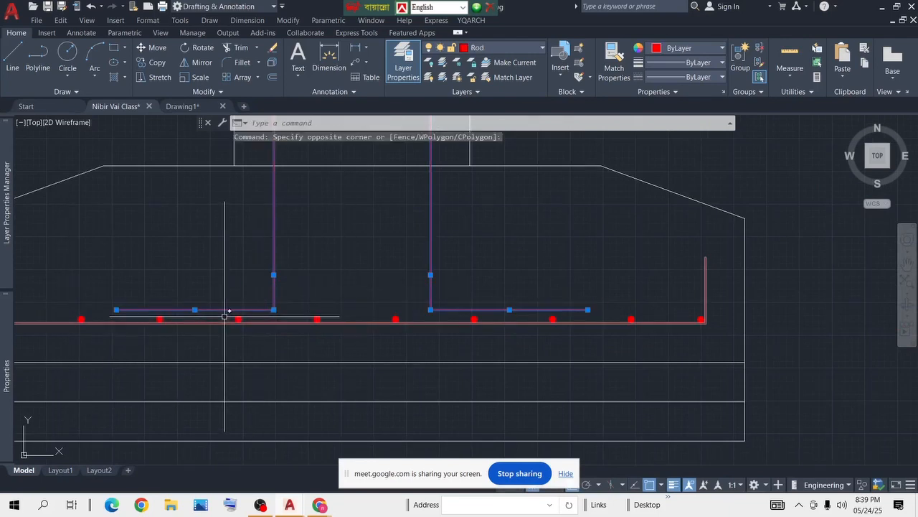
{"action": "scroll", "coordinate": [225, 316], "scroll_direction": "up", "scroll_amount": 5}
{"action": "scroll", "coordinate": [314, 318], "scroll_direction": "down", "scroll_amount": 5}
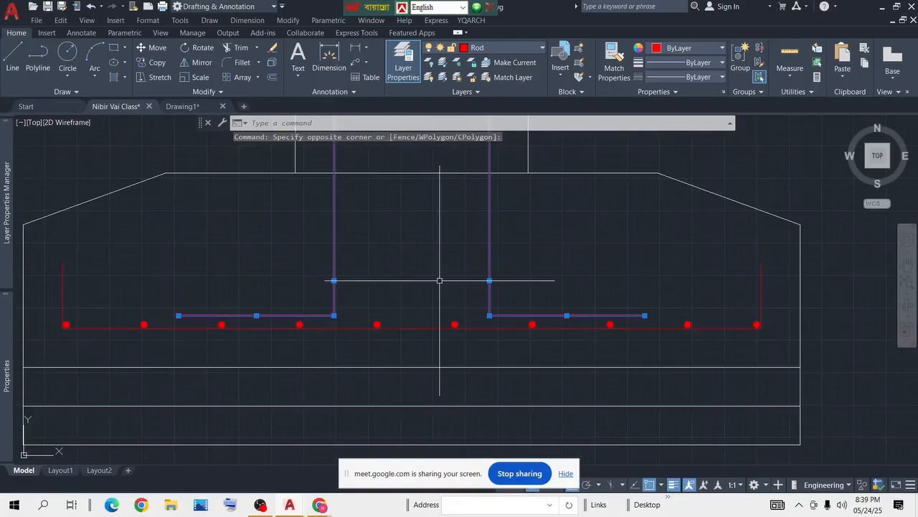
{"action": "type", "text": "s"}
{"action": "key", "text": "Return"}
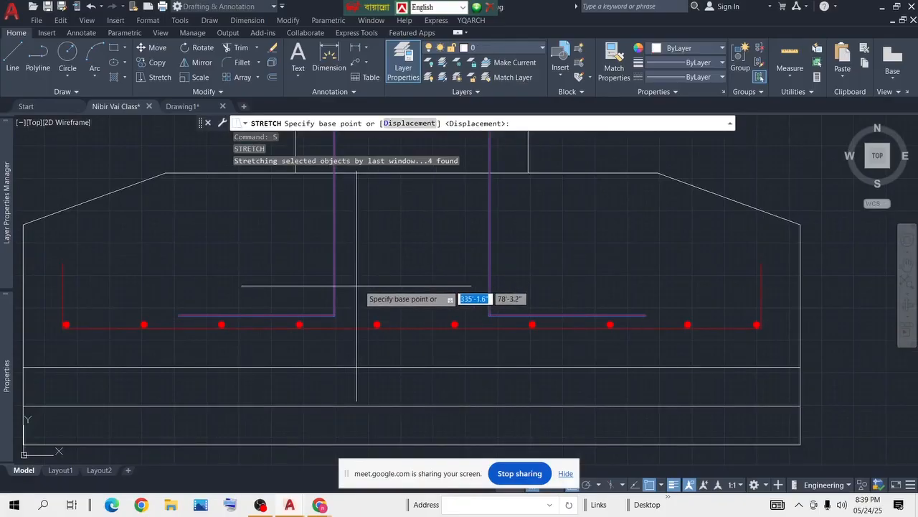
{"action": "left_click", "coordinate": [365, 286]}
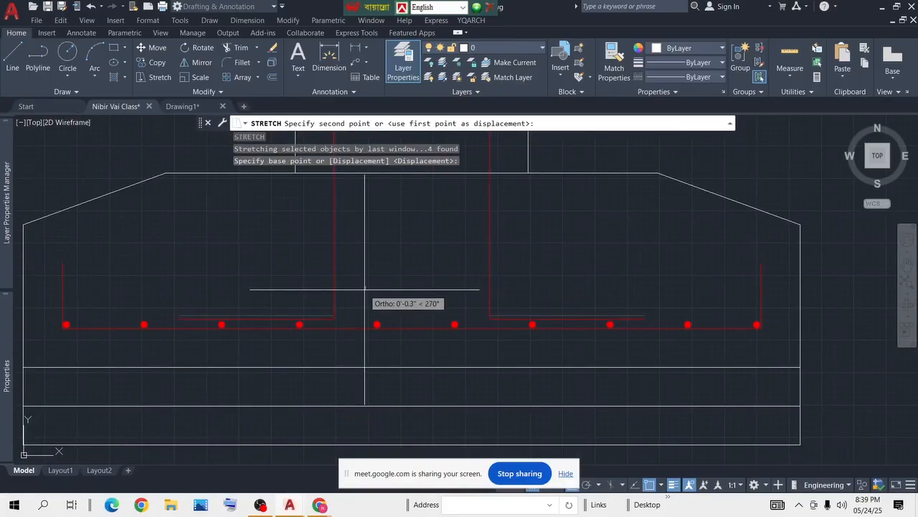
{"action": "left_click", "coordinate": [365, 289]}
Step: Try to stretch the lower legs of both bent rods further down onto the donuts
{"action": "scroll", "coordinate": [308, 317], "scroll_direction": "up", "scroll_amount": 4}
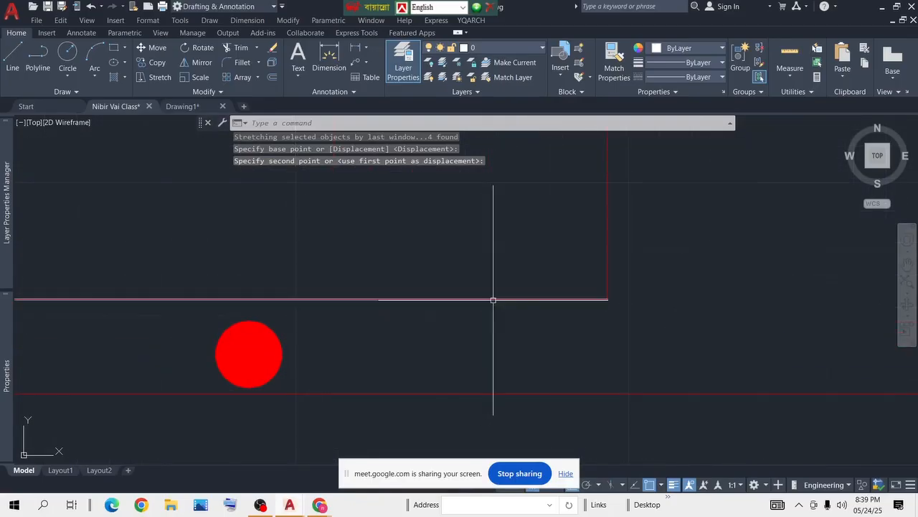
{"action": "scroll", "coordinate": [493, 299], "scroll_direction": "down", "scroll_amount": 6}
{"action": "scroll", "coordinate": [708, 290], "scroll_direction": "up", "scroll_amount": 4}
{"action": "left_click", "coordinate": [705, 292]}
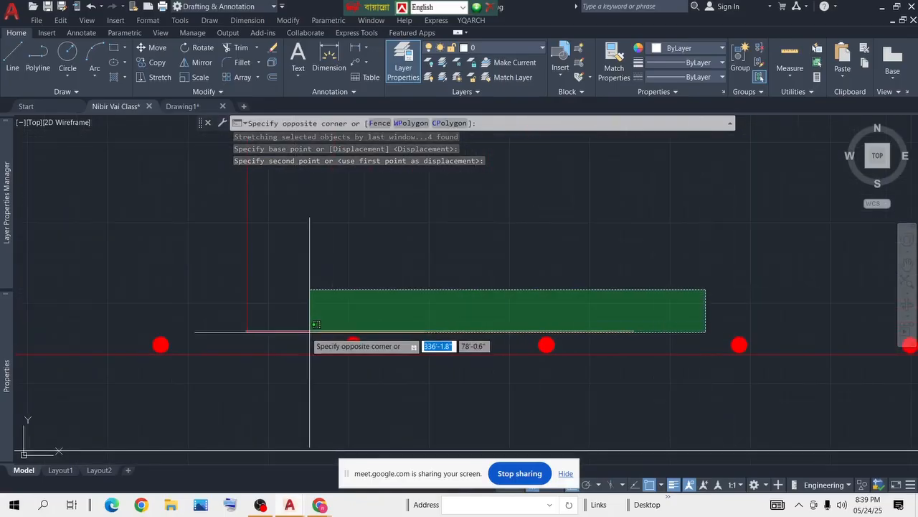
{"action": "scroll", "coordinate": [311, 328], "scroll_direction": "down", "scroll_amount": 4}
{"action": "scroll", "coordinate": [428, 309], "scroll_direction": "up", "scroll_amount": 5}
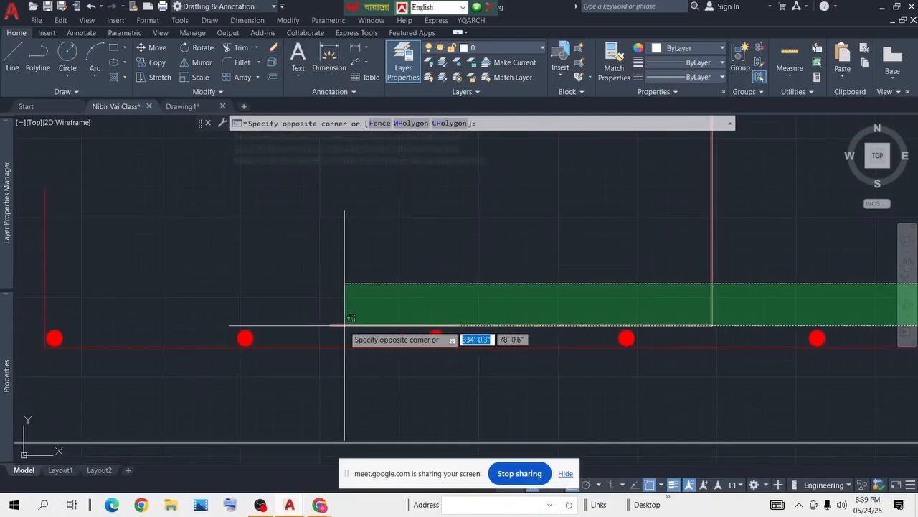
{"action": "scroll", "coordinate": [337, 320], "scroll_direction": "up", "scroll_amount": 2}
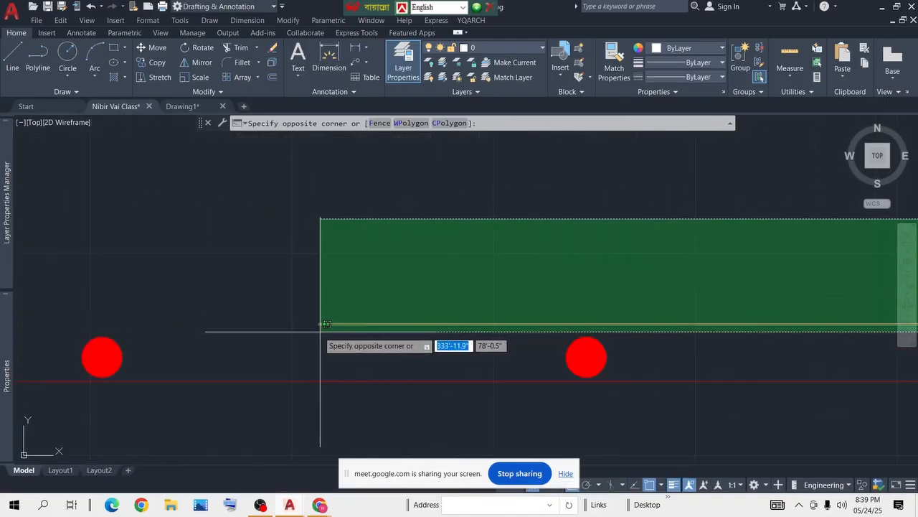
{"action": "left_click", "coordinate": [302, 332]}
{"action": "scroll", "coordinate": [303, 331], "scroll_direction": "down", "scroll_amount": 2}
{"action": "middle_click_drag", "start_coordinate": [619, 314], "coordinate": [485, 293]}
{"action": "scroll", "coordinate": [484, 292], "scroll_direction": "down", "scroll_amount": 4}
{"action": "scroll", "coordinate": [442, 286], "scroll_direction": "up", "scroll_amount": 8}
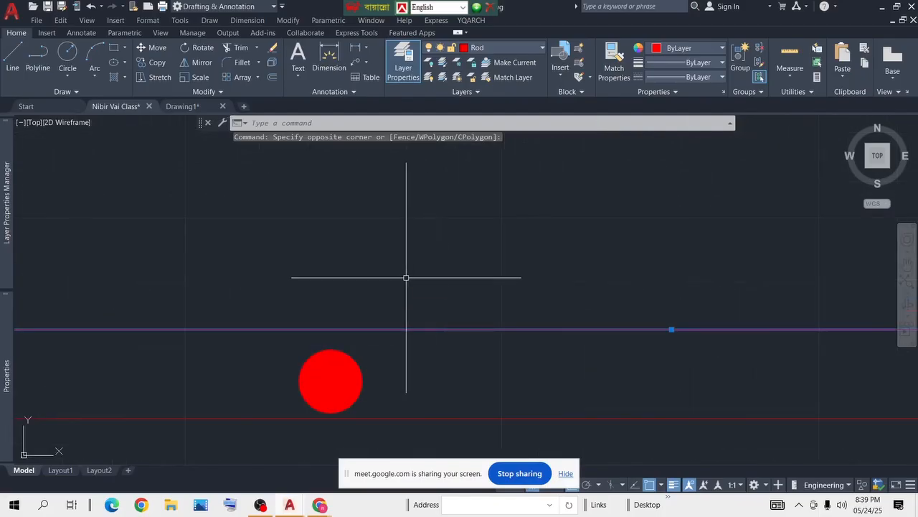
{"action": "type", "text": "s"}
{"action": "key", "text": "Return"}
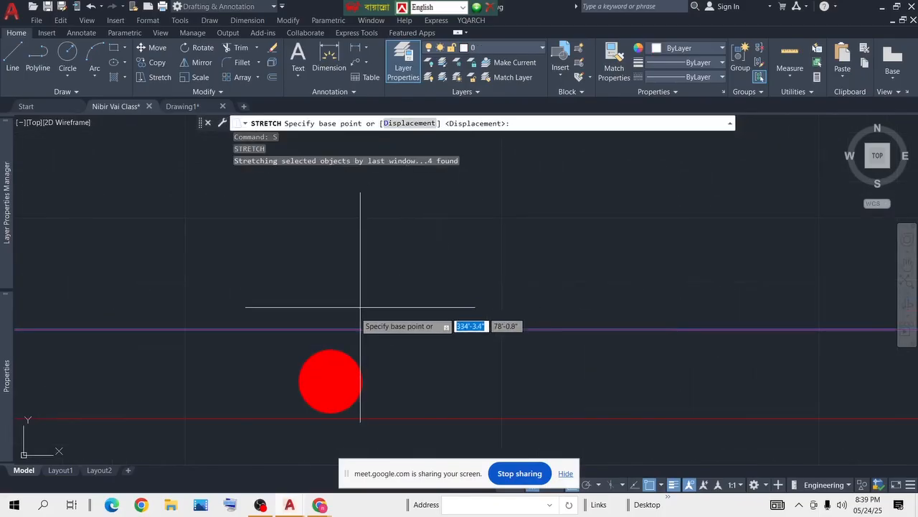
{"action": "left_click", "coordinate": [331, 329]}
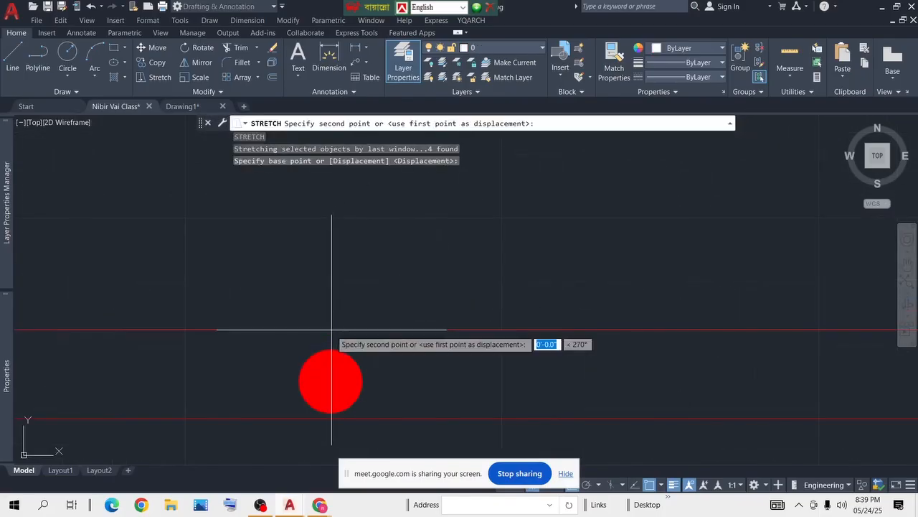
{"action": "left_click", "coordinate": [330, 366]}
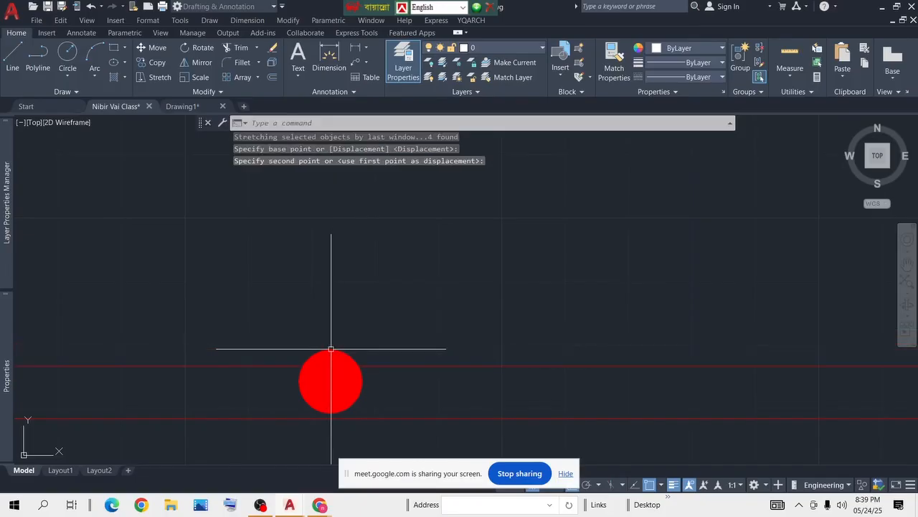
{"action": "key", "text": "ctrl+z"}
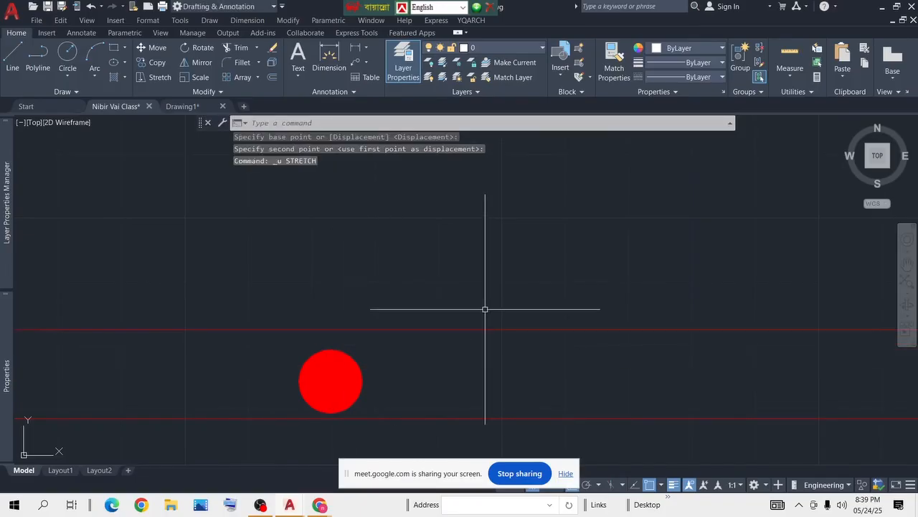
{"action": "key", "text": "ctrl+z"}
Step: Stretch the lower legs of both bent column rods about 0.1" straight down onto the tops of the donuts
{"action": "scroll", "coordinate": [532, 305], "scroll_direction": "up", "scroll_amount": 4}
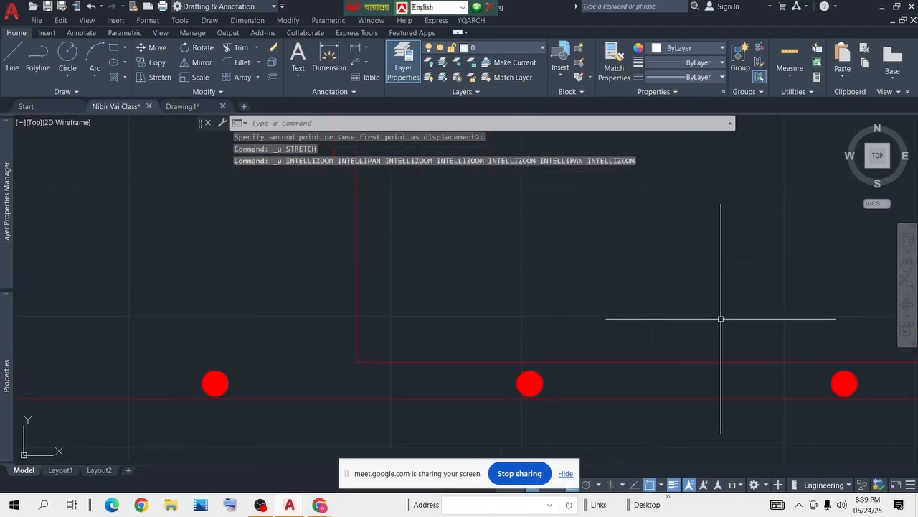
{"action": "scroll", "coordinate": [708, 331], "scroll_direction": "down", "scroll_amount": 4}
{"action": "middle_click_drag", "start_coordinate": [673, 312], "coordinate": [673, 312]}
{"action": "scroll", "coordinate": [672, 312], "scroll_direction": "up", "scroll_amount": 5}
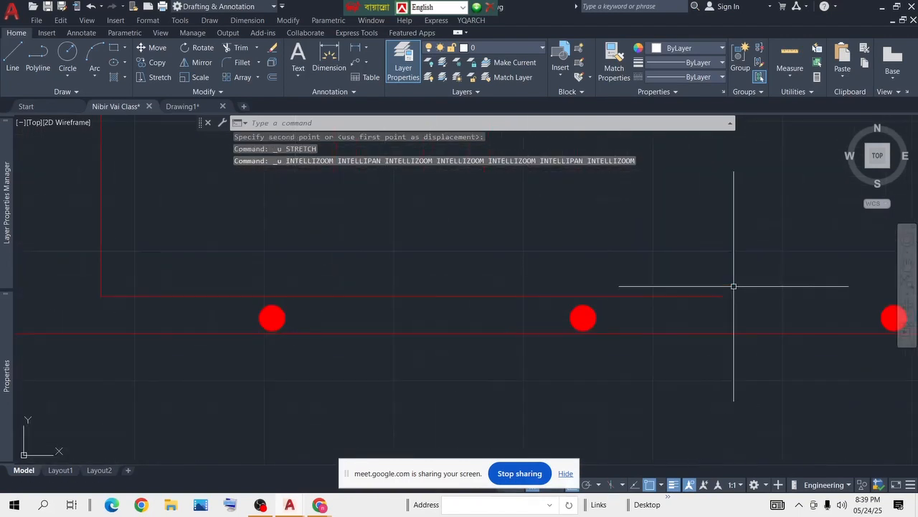
{"action": "left_click", "coordinate": [734, 285]}
{"action": "scroll", "coordinate": [432, 293], "scroll_direction": "down", "scroll_amount": 8}
{"action": "scroll", "coordinate": [431, 293], "scroll_direction": "up", "scroll_amount": 6}
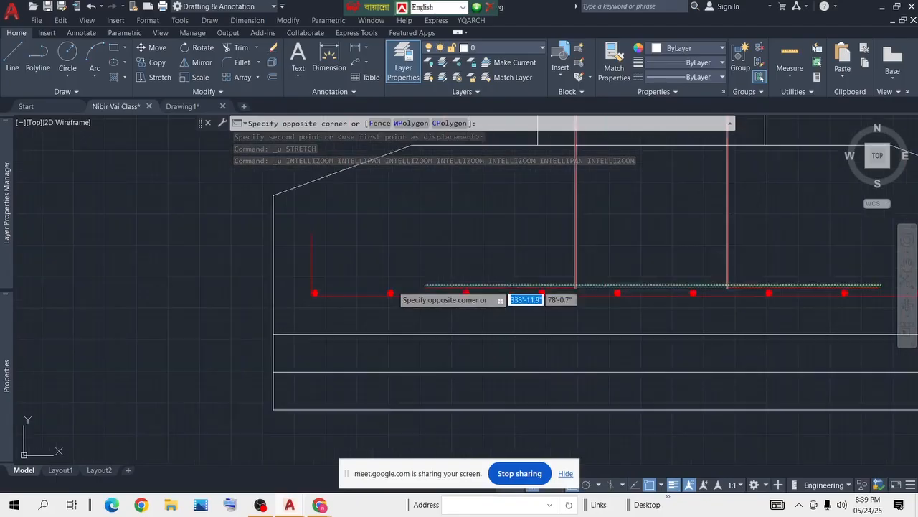
{"action": "scroll", "coordinate": [406, 290], "scroll_direction": "up", "scroll_amount": 6}
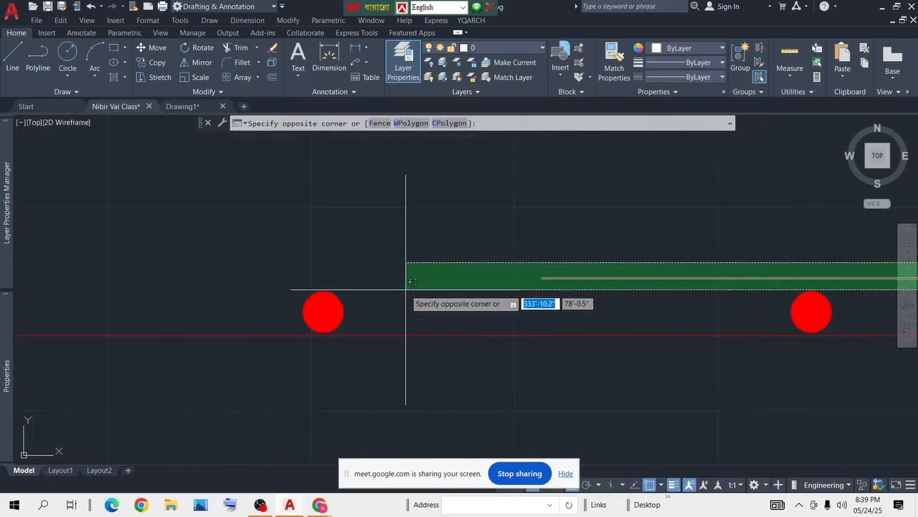
{"action": "left_click", "coordinate": [406, 291]}
{"action": "scroll", "coordinate": [406, 290], "scroll_direction": "down", "scroll_amount": 9}
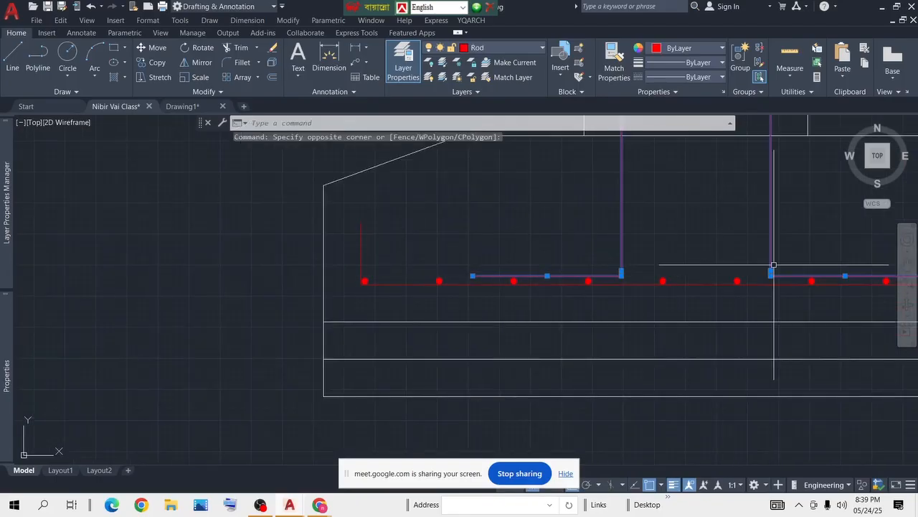
{"action": "scroll", "coordinate": [627, 258], "scroll_direction": "up", "scroll_amount": 1}
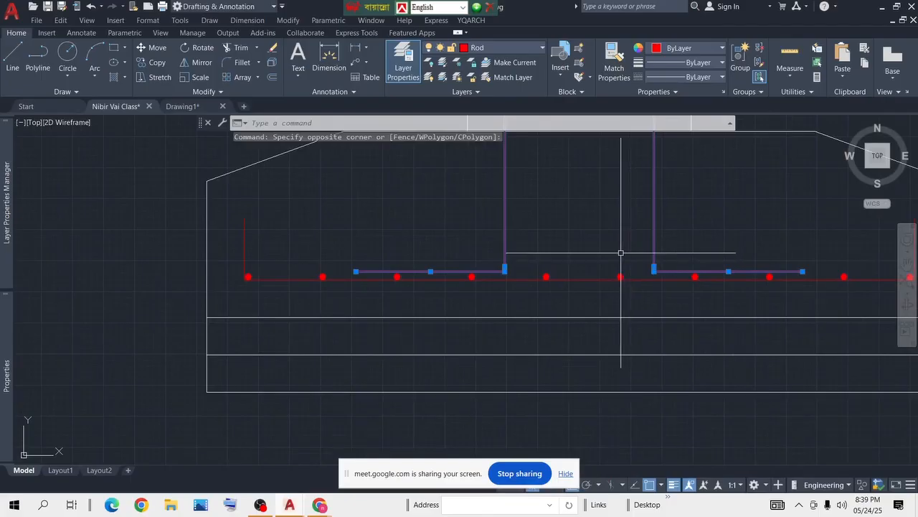
{"action": "type", "text": "s"}
{"action": "key", "text": "Return"}
{"action": "scroll", "coordinate": [506, 259], "scroll_direction": "up", "scroll_amount": 8}
{"action": "left_click", "coordinate": [534, 253]}
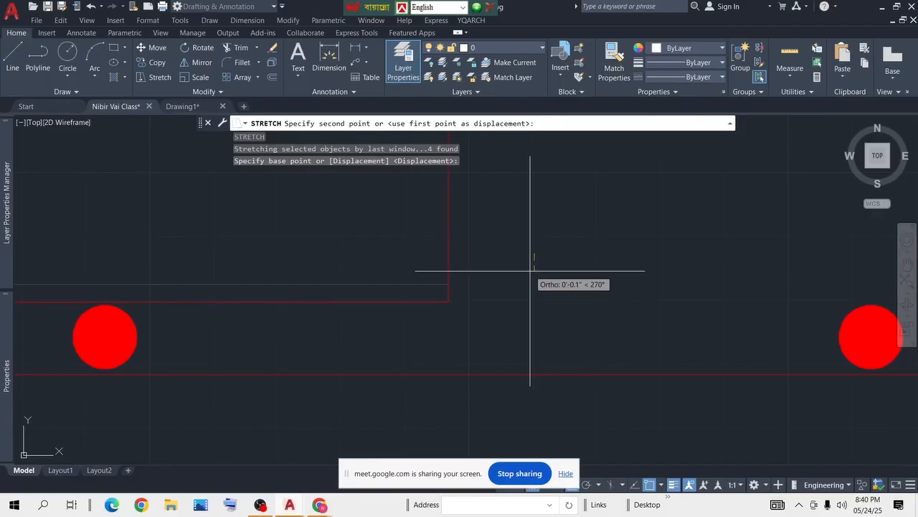
{"action": "left_click", "coordinate": [531, 270]}
{"action": "scroll", "coordinate": [536, 263], "scroll_direction": "down", "scroll_amount": 4}
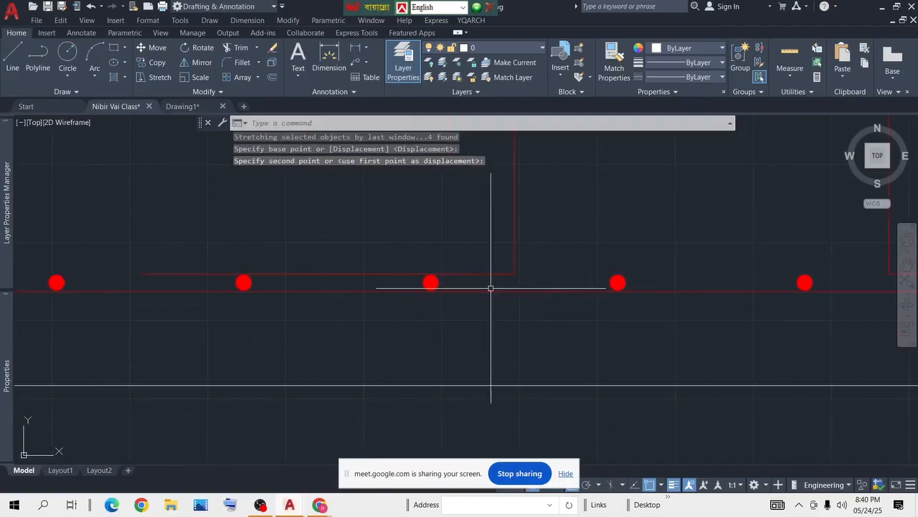
Step: Try to join the left bent rod's horizontal leg and vertical bar into one object
{"action": "scroll", "coordinate": [794, 297], "scroll_direction": "down", "scroll_amount": 2}
{"action": "scroll", "coordinate": [669, 316], "scroll_direction": "down", "scroll_amount": 2}
{"action": "scroll", "coordinate": [669, 316], "scroll_direction": "up", "scroll_amount": 2}
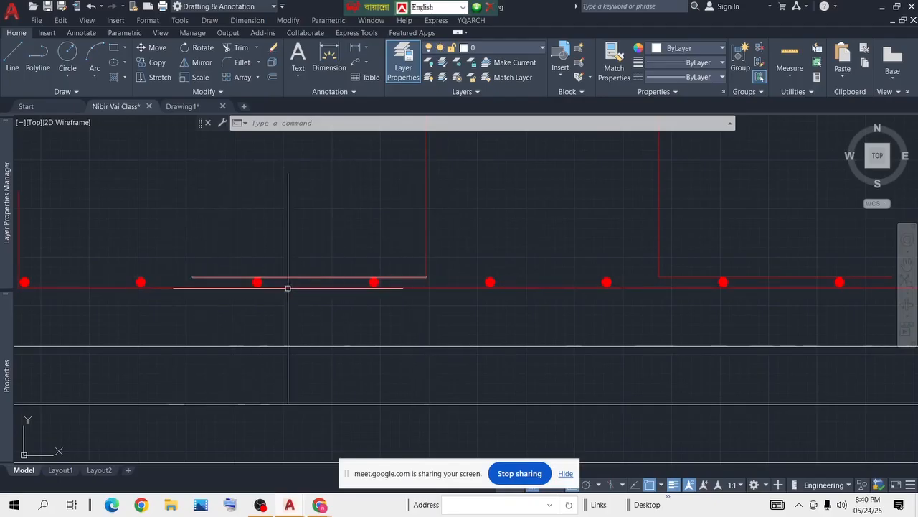
{"action": "left_click", "coordinate": [408, 275]}
{"action": "left_click", "coordinate": [405, 269]}
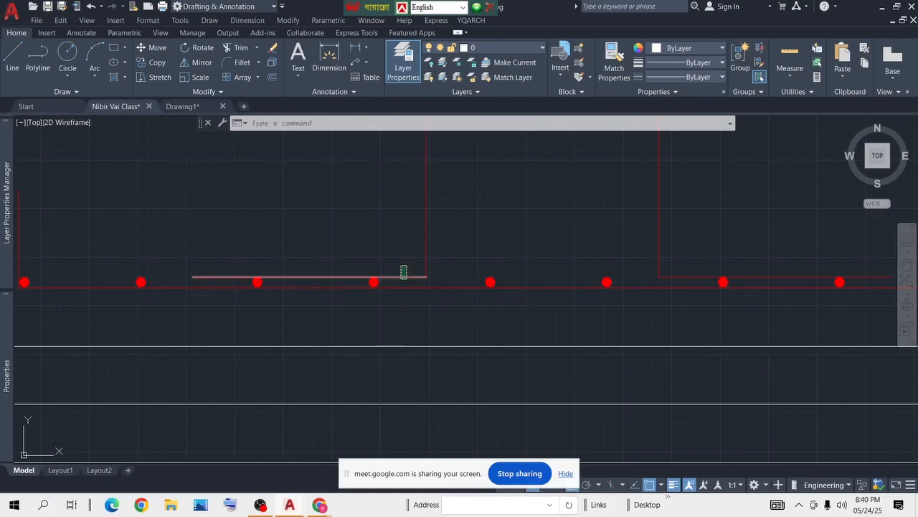
{"action": "left_click", "coordinate": [453, 249]}
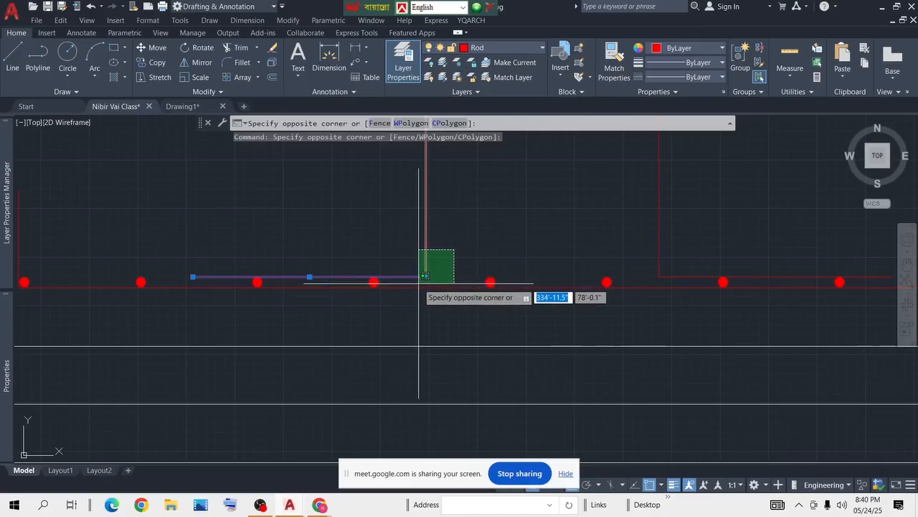
{"action": "left_click", "coordinate": [420, 284]}
{"action": "type", "text": "j"}
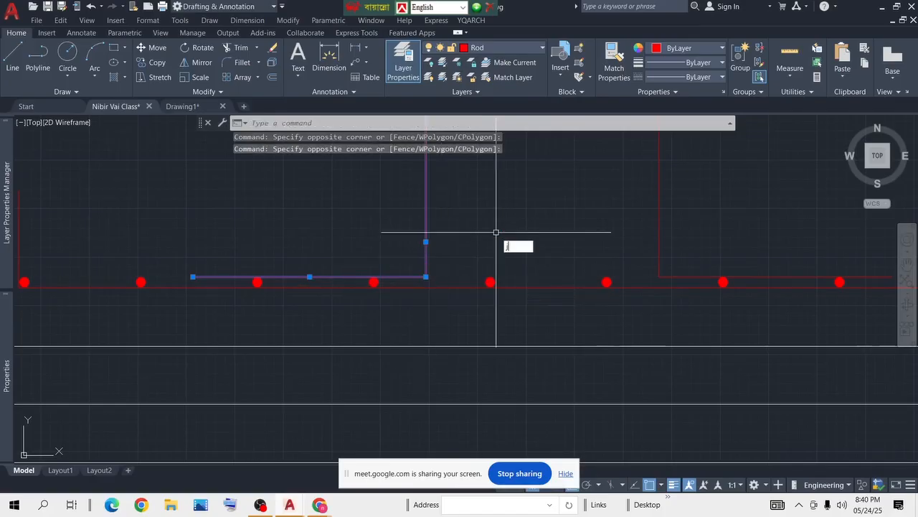
{"action": "key", "text": "Return"}
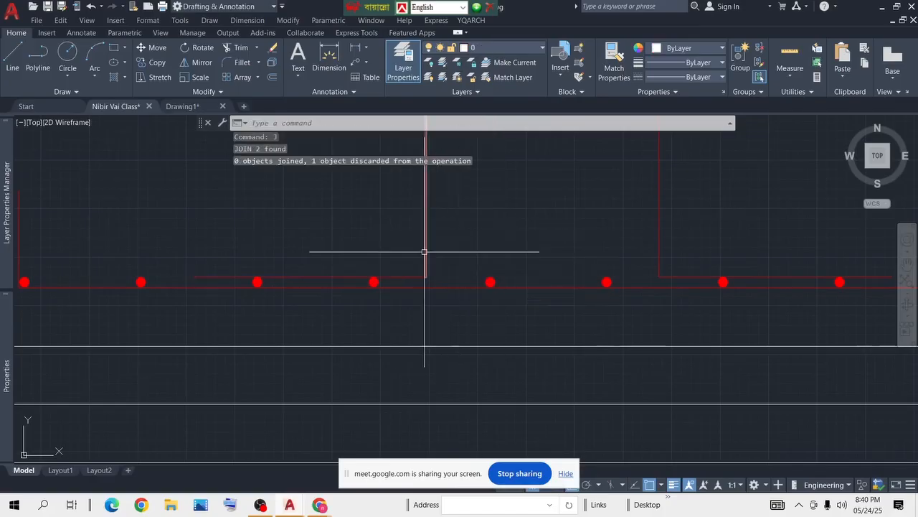
Step: Examine the footing section and compare it with the finished reference section, looking at its ties, column neck and hatched beam
{"action": "scroll", "coordinate": [424, 293], "scroll_direction": "down", "scroll_amount": 3}
{"action": "scroll", "coordinate": [420, 292], "scroll_direction": "up", "scroll_amount": 3}
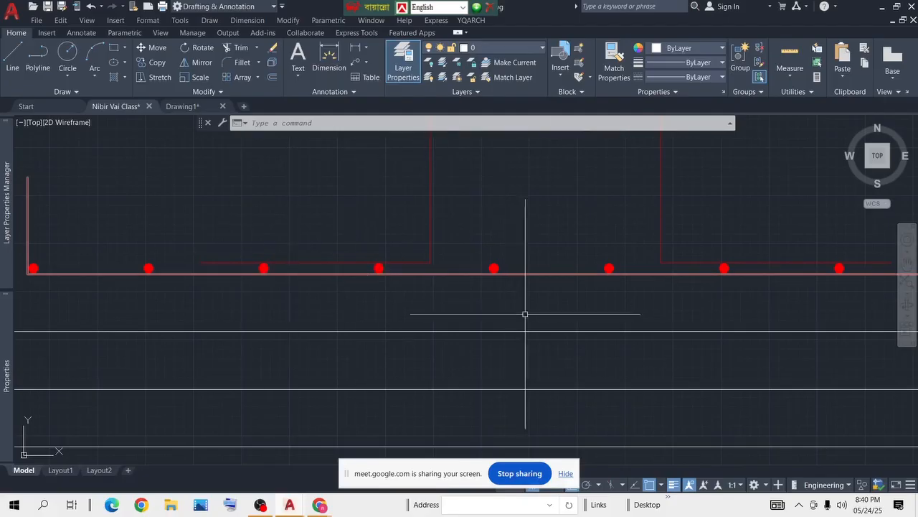
{"action": "scroll", "coordinate": [525, 313], "scroll_direction": "down", "scroll_amount": 5}
{"action": "middle_click_drag", "start_coordinate": [488, 284], "coordinate": [470, 351]}
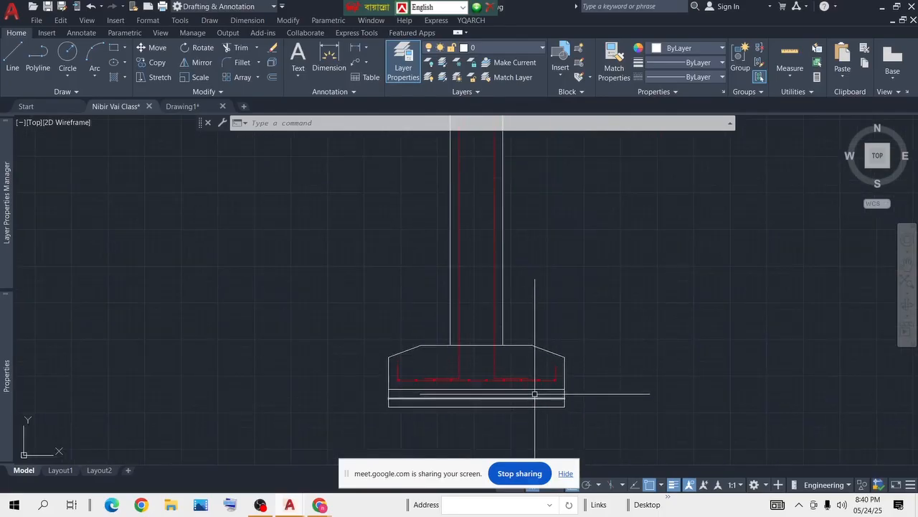
{"action": "scroll", "coordinate": [490, 347], "scroll_direction": "up", "scroll_amount": 4}
{"action": "scroll", "coordinate": [563, 348], "scroll_direction": "down", "scroll_amount": 4}
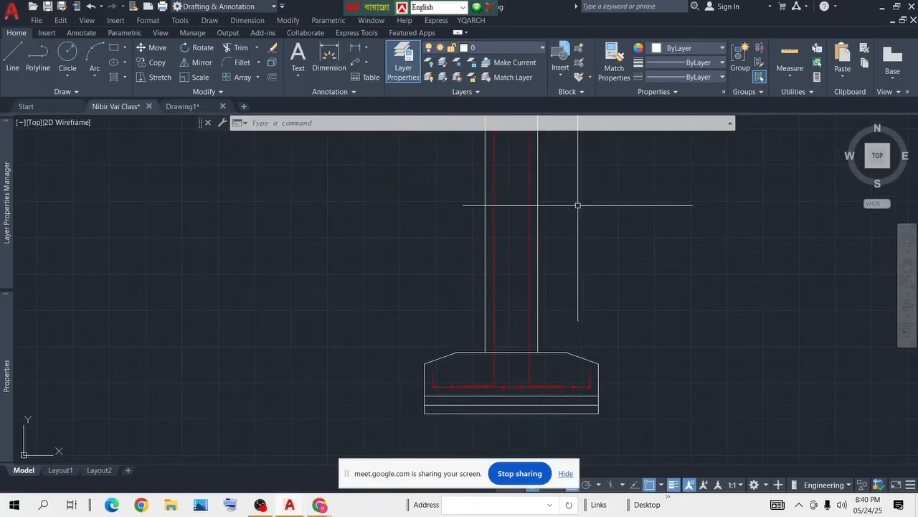
{"action": "scroll", "coordinate": [577, 205], "scroll_direction": "down", "scroll_amount": 3}
{"action": "scroll", "coordinate": [334, 227], "scroll_direction": "up", "scroll_amount": 5}
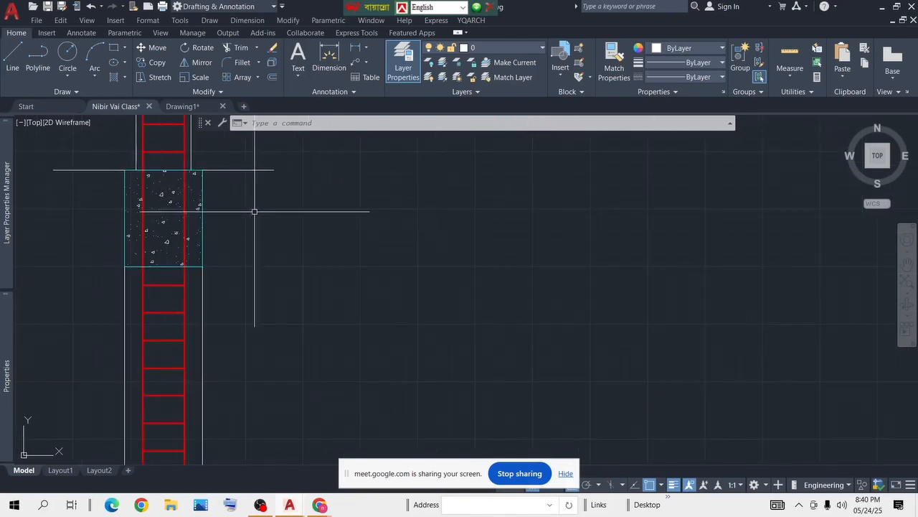
{"action": "scroll", "coordinate": [249, 245], "scroll_direction": "down", "scroll_amount": 2}
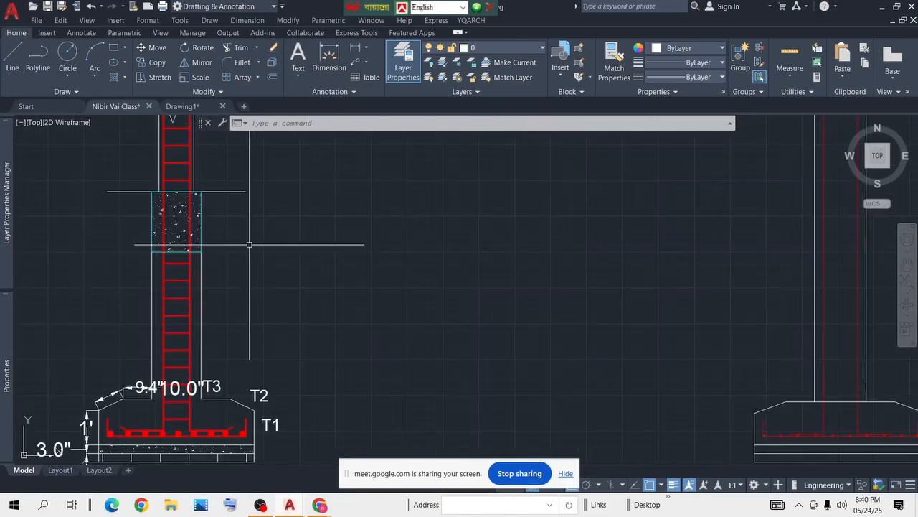
{"action": "middle_click_drag", "start_coordinate": [228, 272], "coordinate": [345, 242]}
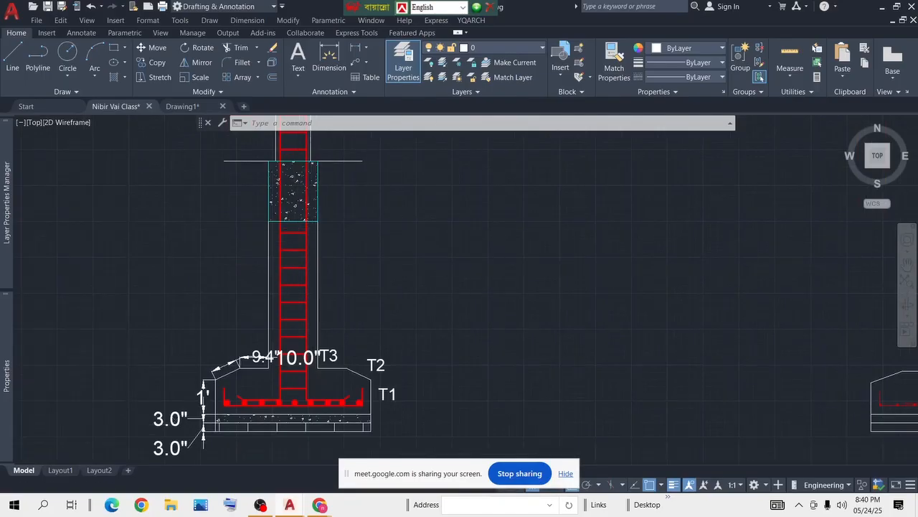
{"action": "scroll", "coordinate": [721, 272], "scroll_direction": "down", "scroll_amount": 3}
{"action": "middle_click_drag", "start_coordinate": [795, 270], "coordinate": [663, 262]}
{"action": "scroll", "coordinate": [665, 269], "scroll_direction": "up", "scroll_amount": 2}
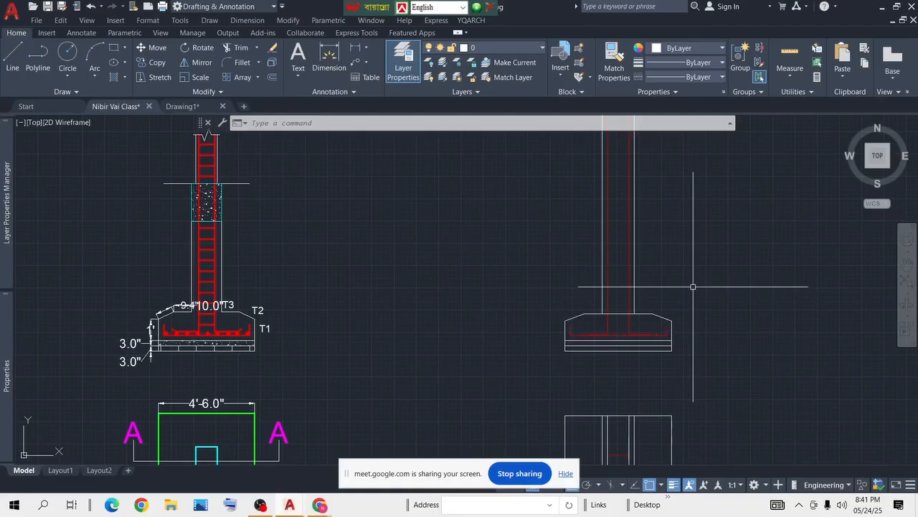
Step: Offset the footing's flat top line 6' upward across the column
{"action": "scroll", "coordinate": [608, 322], "scroll_direction": "up", "scroll_amount": 8}
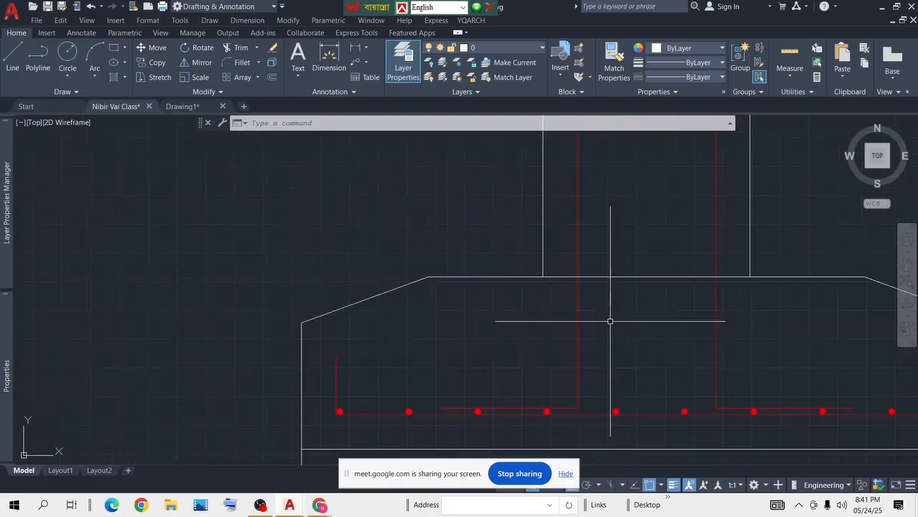
{"action": "left_click", "coordinate": [694, 280]}
{"action": "left_click", "coordinate": [663, 346]}
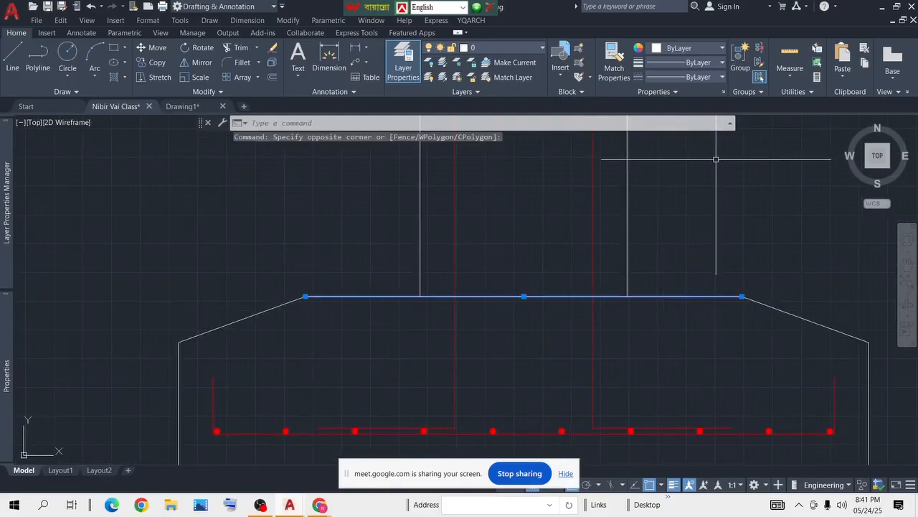
{"action": "type", "text": "o"}
{"action": "key", "text": "Return"}
{"action": "scroll", "coordinate": [604, 296], "scroll_direction": "down", "scroll_amount": 4}
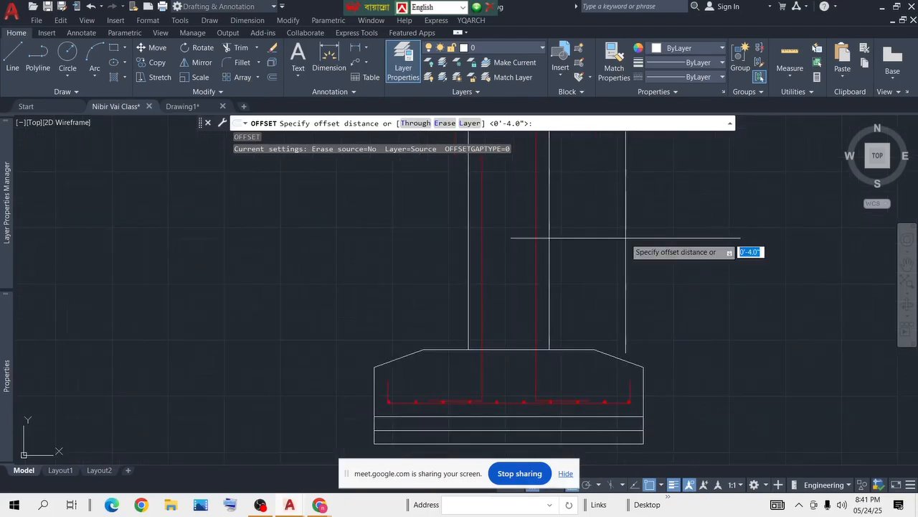
{"action": "type", "text": "6'"}
{"action": "key", "text": "Return"}
{"action": "scroll", "coordinate": [571, 285], "scroll_direction": "down", "scroll_amount": 3}
{"action": "left_click", "coordinate": [572, 277]}
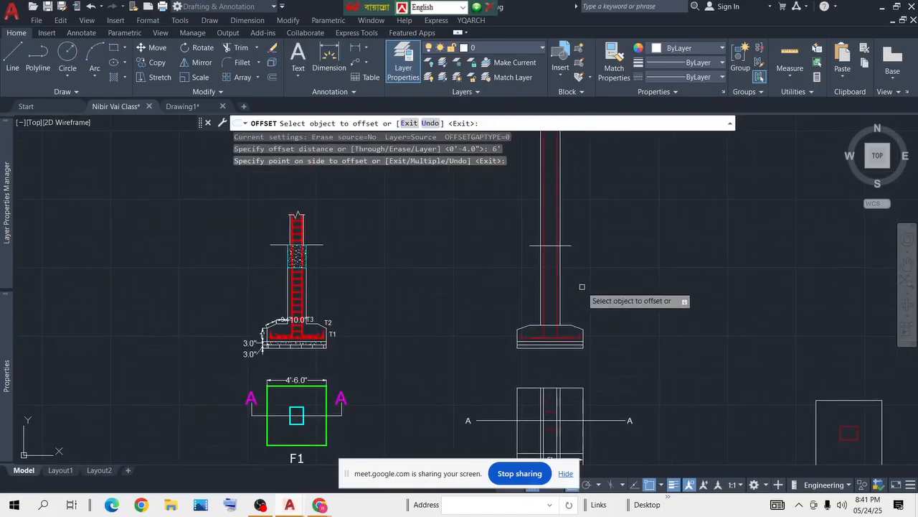
{"action": "key", "text": "Return"}
Step: Compare the level line across the column and the plan below it with the reference section and plan of F1
{"action": "scroll", "coordinate": [537, 239], "scroll_direction": "up", "scroll_amount": 4}
{"action": "scroll", "coordinate": [567, 226], "scroll_direction": "down", "scroll_amount": 4}
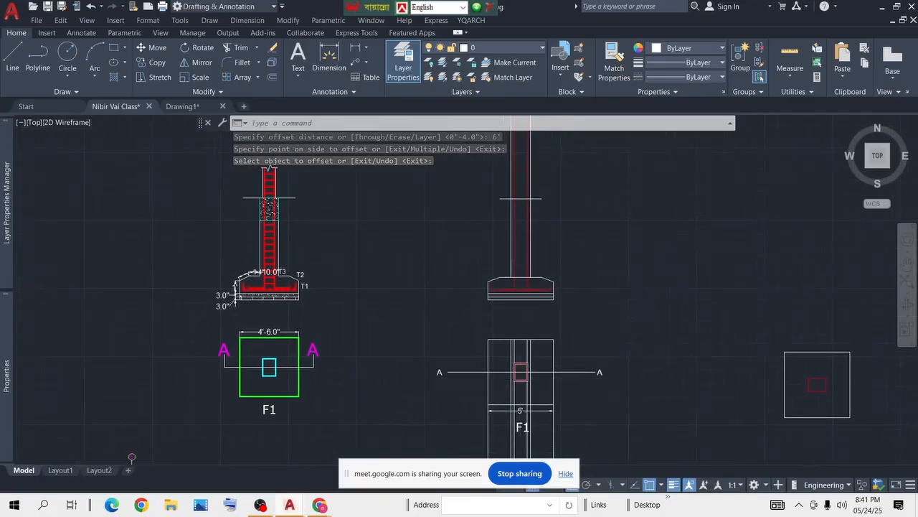
{"action": "scroll", "coordinate": [523, 377], "scroll_direction": "up", "scroll_amount": 4}
{"action": "scroll", "coordinate": [523, 377], "scroll_direction": "down", "scroll_amount": 4}
{"action": "scroll", "coordinate": [521, 205], "scroll_direction": "up", "scroll_amount": 4}
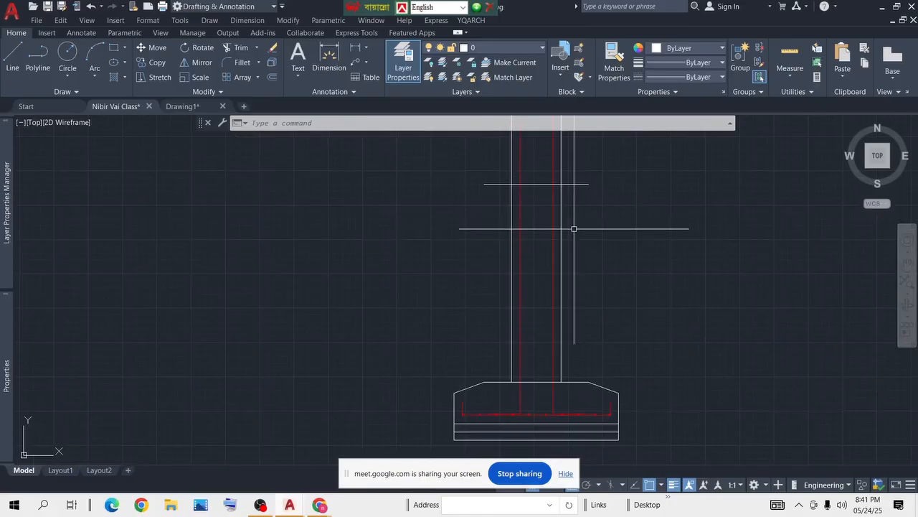
{"action": "scroll", "coordinate": [574, 256], "scroll_direction": "down", "scroll_amount": 4}
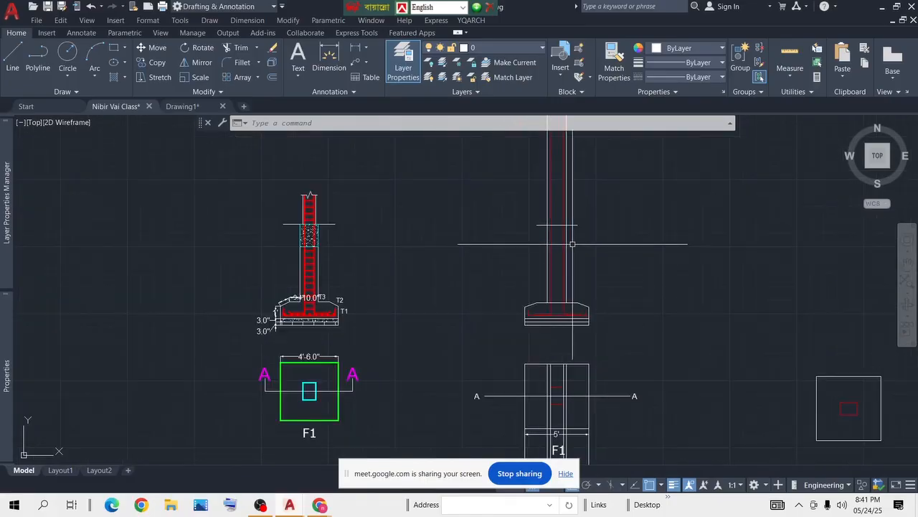
{"action": "scroll", "coordinate": [564, 236], "scroll_direction": "up", "scroll_amount": 4}
{"action": "scroll", "coordinate": [570, 226], "scroll_direction": "up", "scroll_amount": 2}
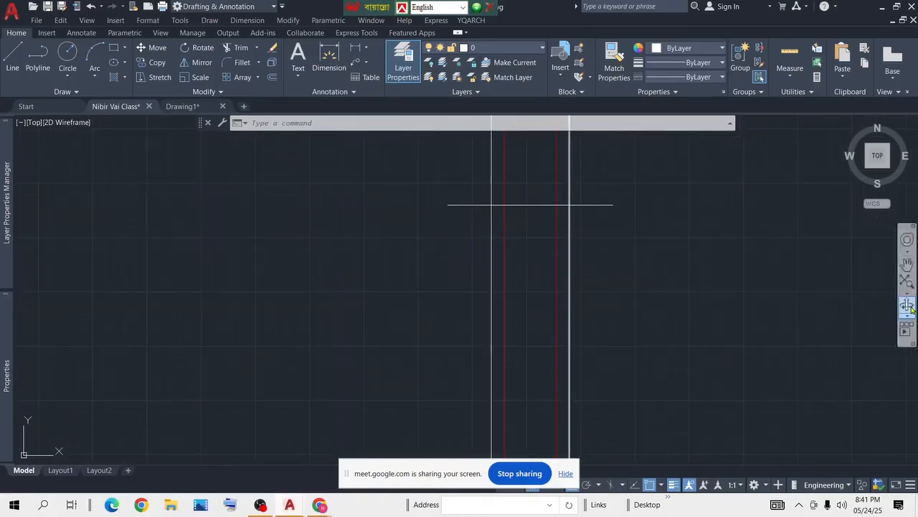
{"action": "scroll", "coordinate": [481, 226], "scroll_direction": "down", "scroll_amount": 2}
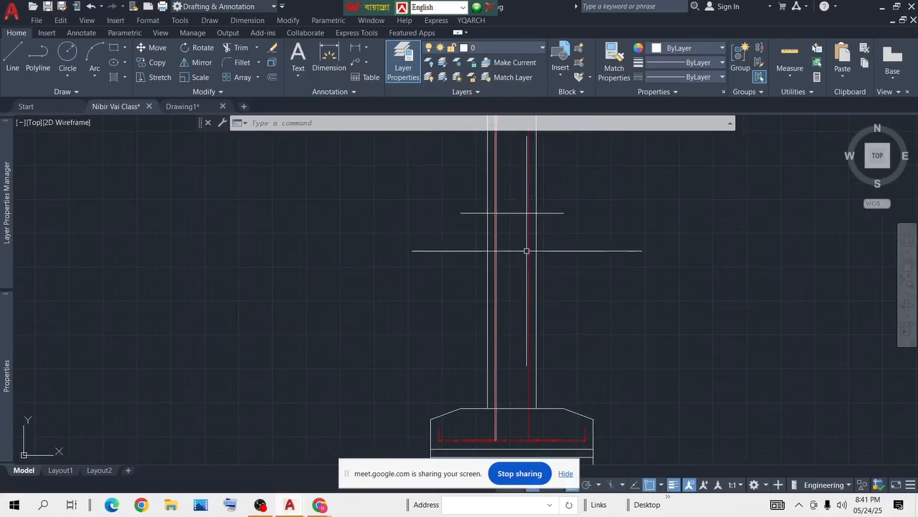
{"action": "scroll", "coordinate": [555, 220], "scroll_direction": "down", "scroll_amount": 4}
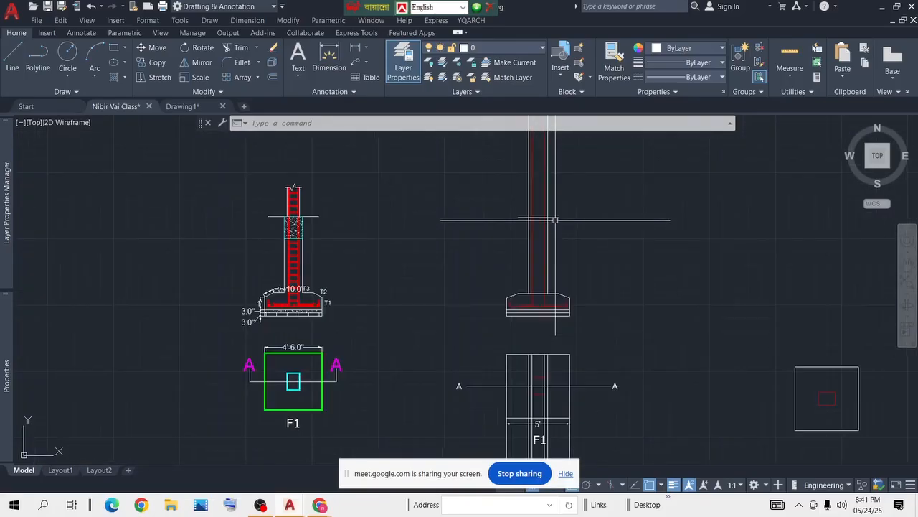
{"action": "scroll", "coordinate": [548, 396], "scroll_direction": "up", "scroll_amount": 6}
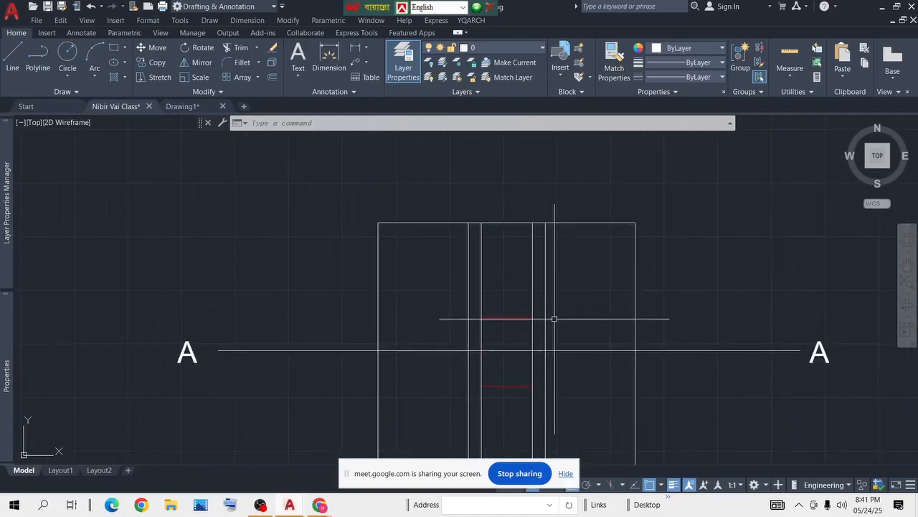
{"action": "scroll", "coordinate": [552, 301], "scroll_direction": "down", "scroll_amount": 6}
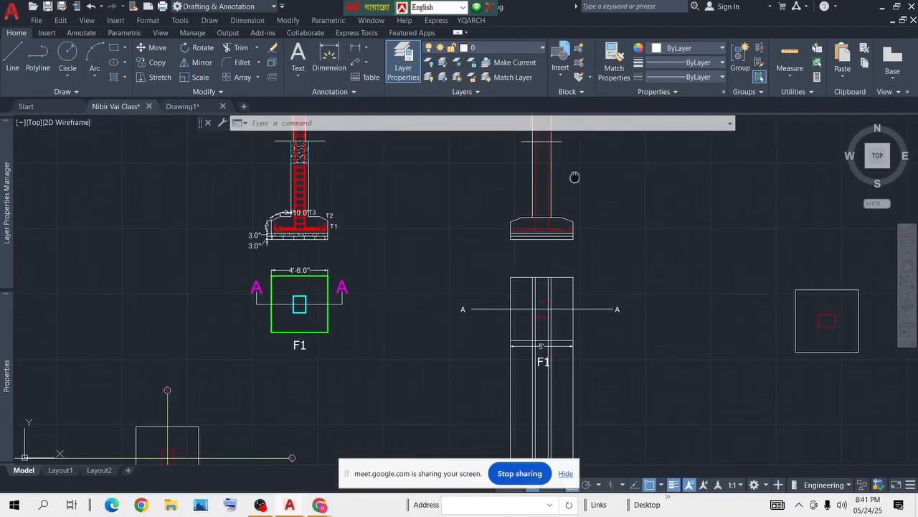
{"action": "middle_click_drag", "start_coordinate": [576, 176], "coordinate": [558, 218]}
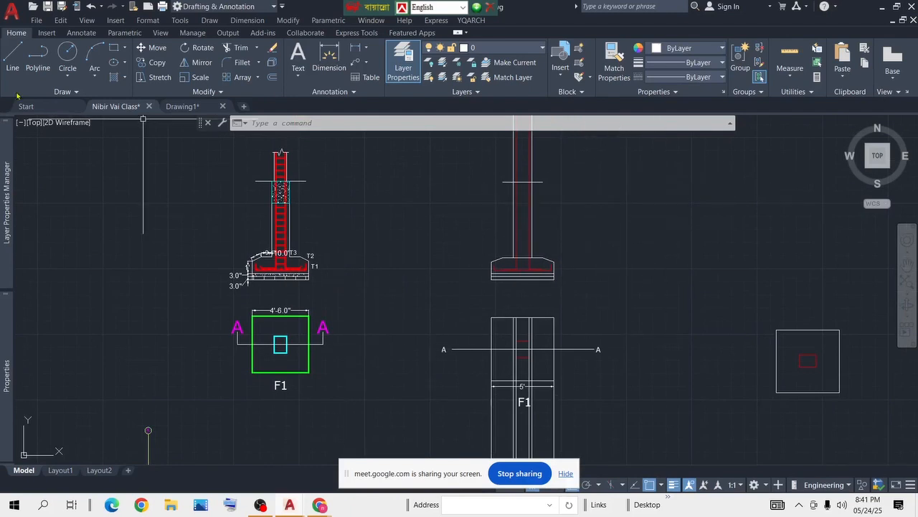
{"action": "left_click", "coordinate": [19, 69]}
{"action": "scroll", "coordinate": [248, 190], "scroll_direction": "up", "scroll_amount": 6}
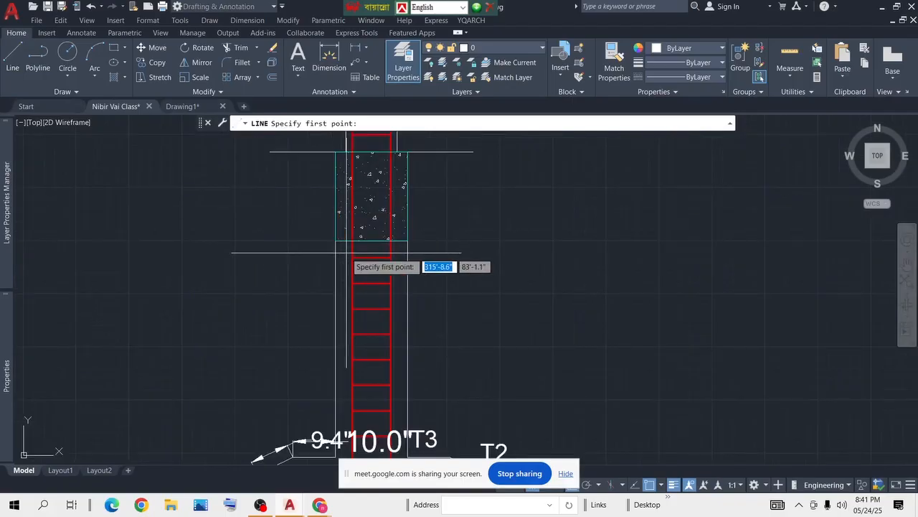
{"action": "left_click", "coordinate": [336, 241]}
{"action": "scroll", "coordinate": [336, 244], "scroll_direction": "down", "scroll_amount": 5}
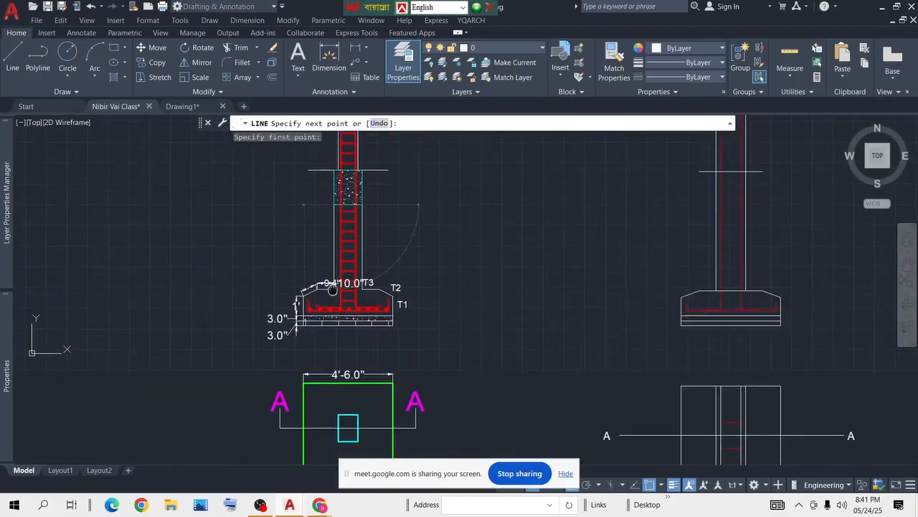
{"action": "key", "text": "Escape"}
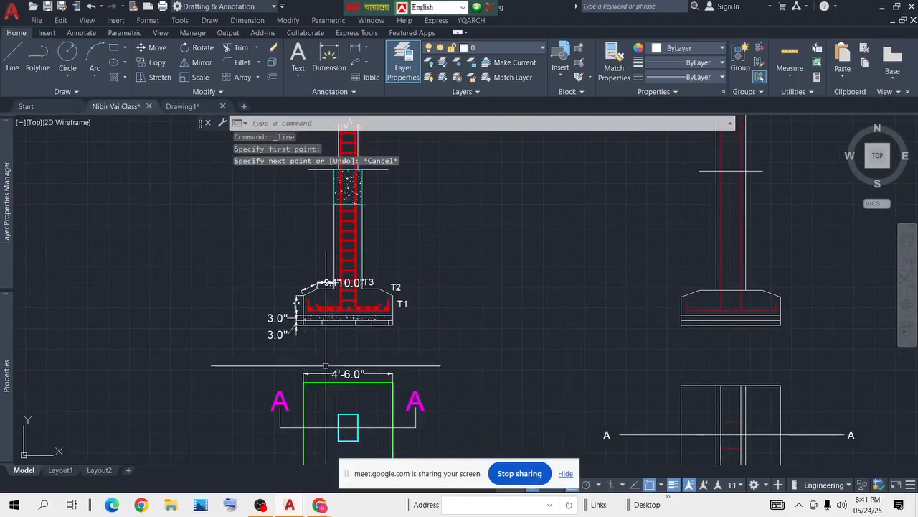
Step: Compare the new footing section, its column level line and the F1 plan with the hatched beam in the reference section
{"action": "middle_click_drag", "start_coordinate": [493, 284], "coordinate": [436, 308]}
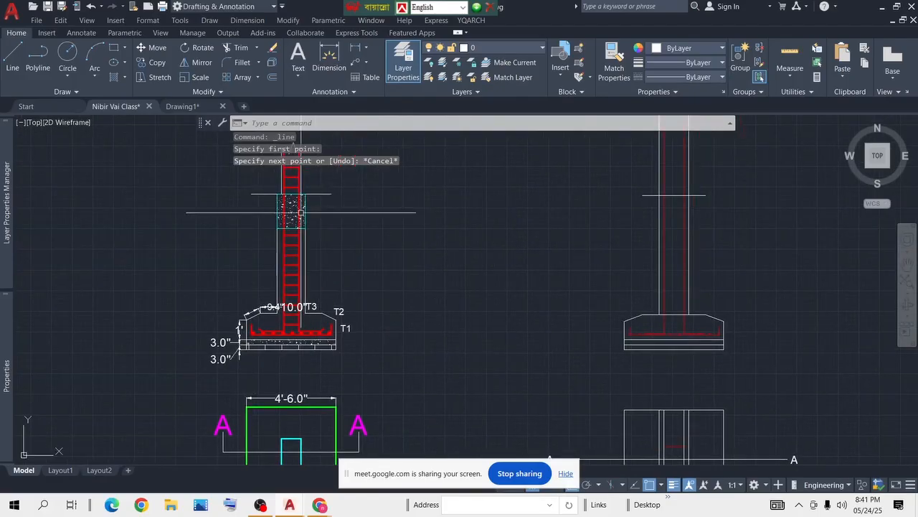
{"action": "middle_click_drag", "start_coordinate": [597, 313], "coordinate": [529, 227]}
{"action": "scroll", "coordinate": [615, 378], "scroll_direction": "up", "scroll_amount": 5}
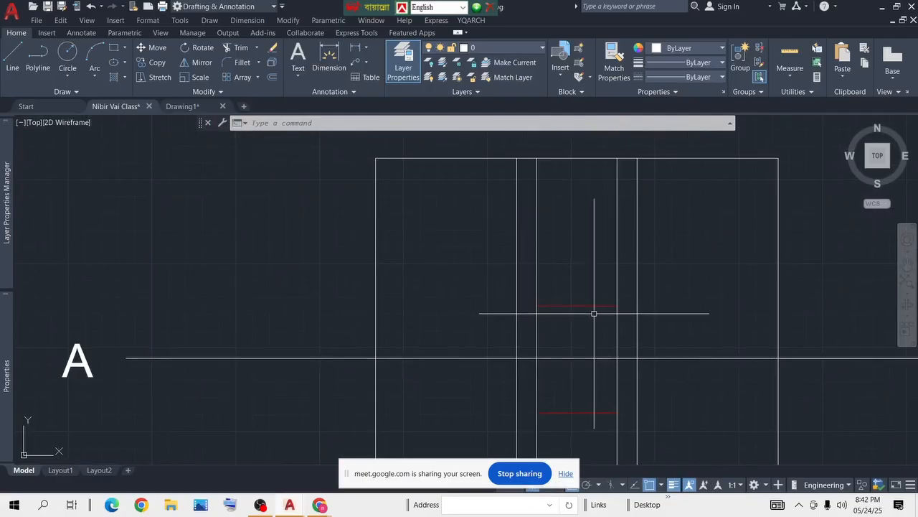
{"action": "scroll", "coordinate": [600, 335], "scroll_direction": "down", "scroll_amount": 3}
{"action": "middle_click_drag", "start_coordinate": [600, 213], "coordinate": [584, 334]}
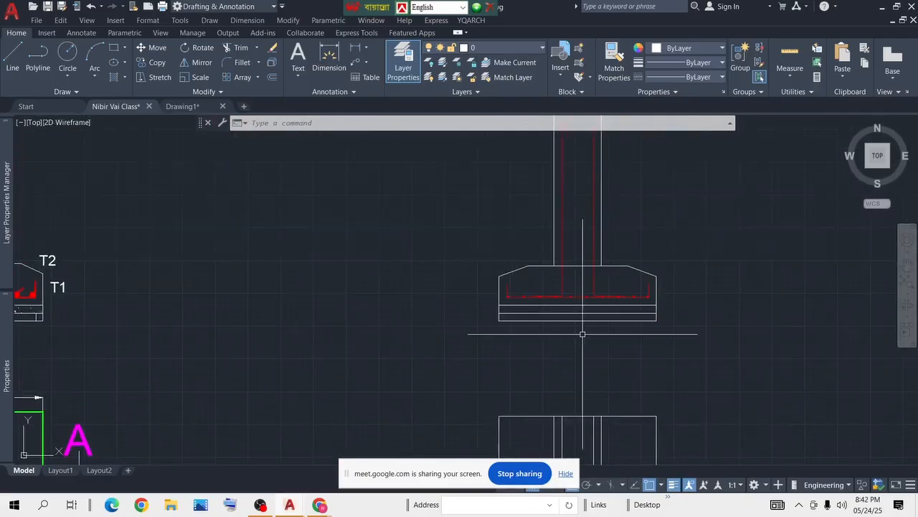
{"action": "scroll", "coordinate": [576, 191], "scroll_direction": "down", "scroll_amount": 3}
{"action": "scroll", "coordinate": [588, 316], "scroll_direction": "up", "scroll_amount": 6}
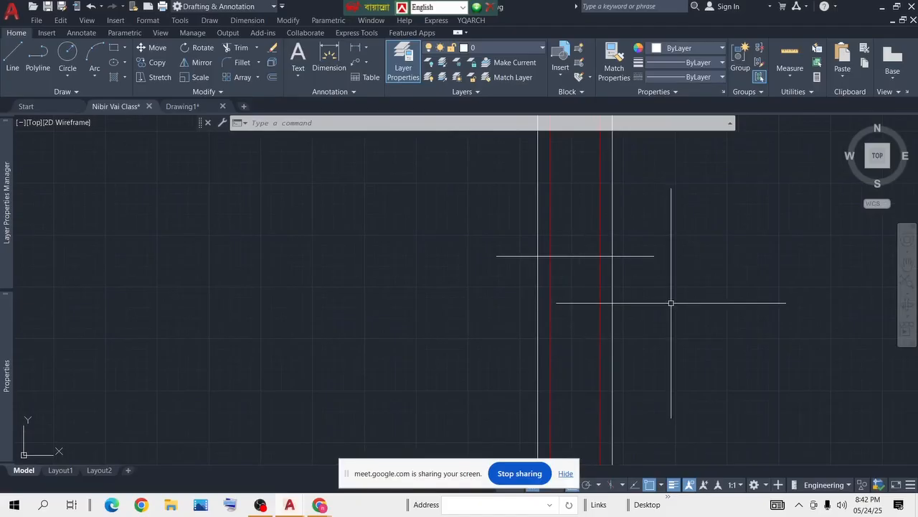
{"action": "scroll", "coordinate": [299, 354], "scroll_direction": "down", "scroll_amount": 3}
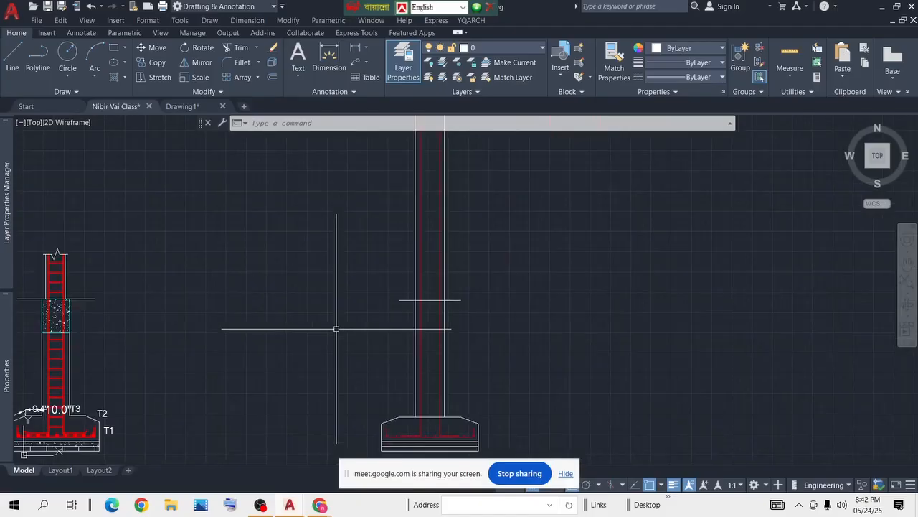
{"action": "scroll", "coordinate": [441, 295], "scroll_direction": "down", "scroll_amount": 3}
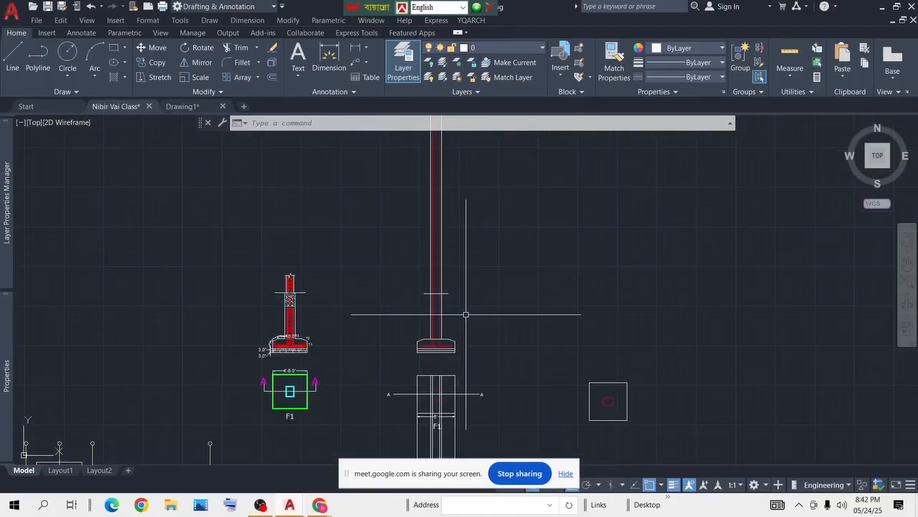
{"action": "middle_click_drag", "start_coordinate": [465, 314], "coordinate": [467, 266]}
Step: Save the current drawing
{"action": "left_click", "coordinate": [12, 11]}
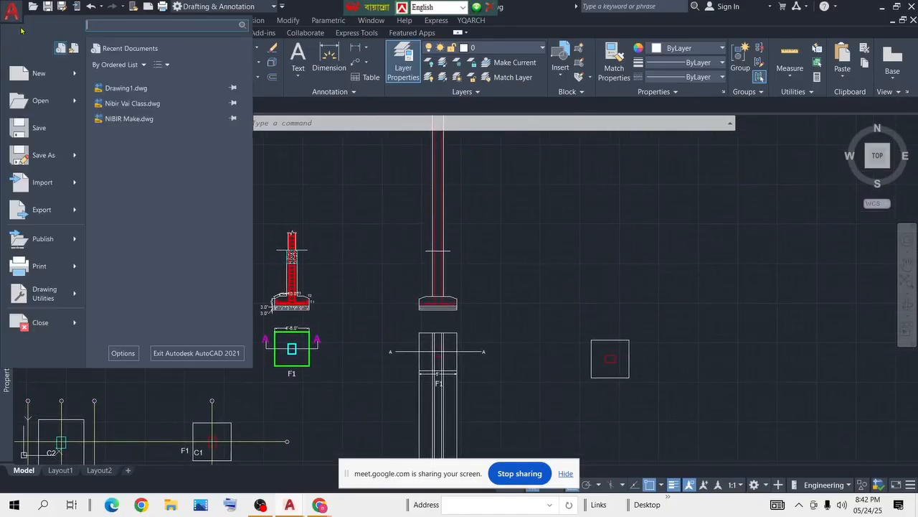
{"action": "key", "text": "Escape"}
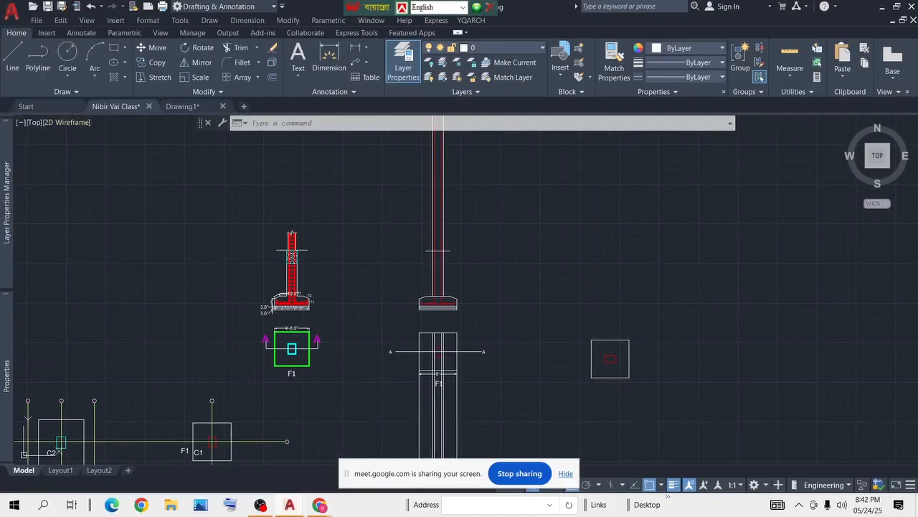
{"action": "key", "text": "ctrl+s"}
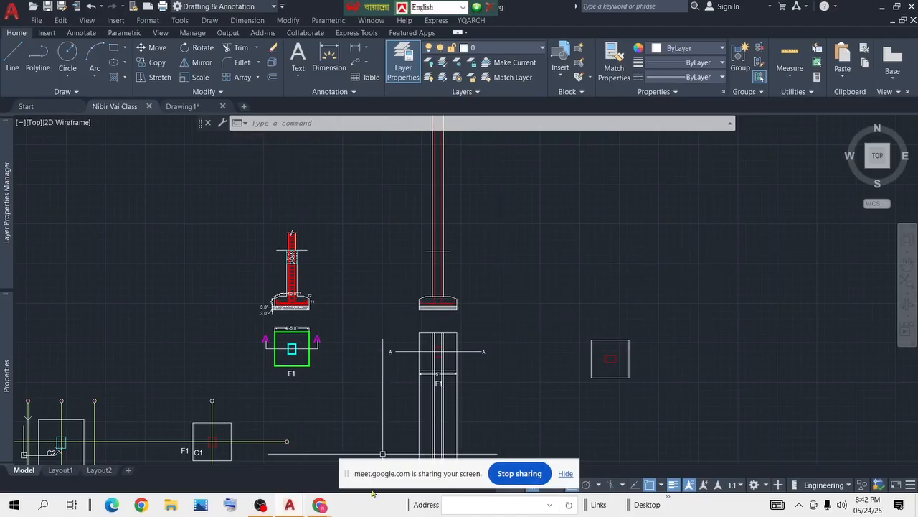
Step: Switch to the Google Meet call to check it, and return to the Nibir Vai Class drawing
{"action": "mouse_move", "coordinate": [321, 505]}
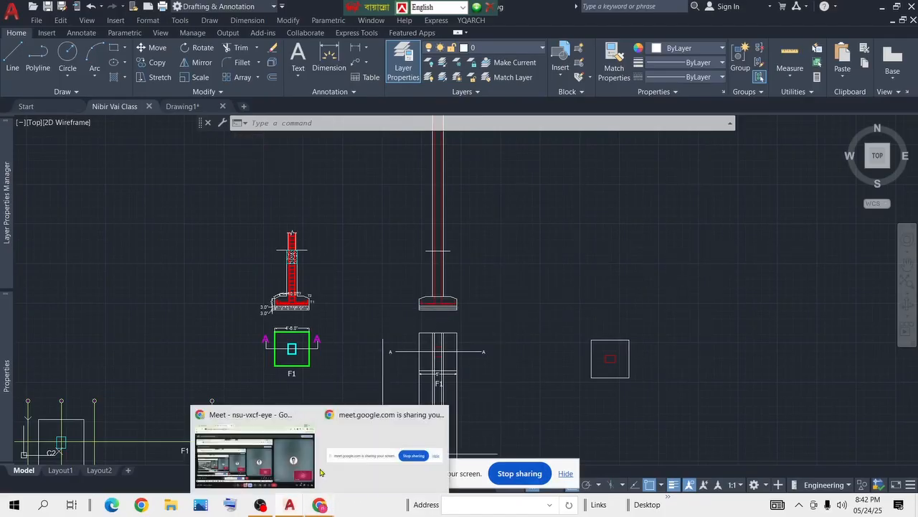
{"action": "left_click", "coordinate": [287, 417]}
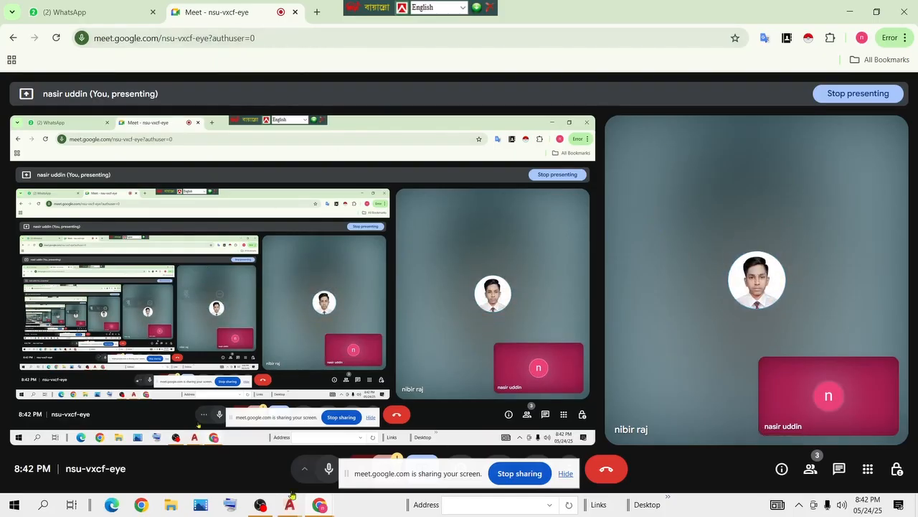
{"action": "mouse_move", "coordinate": [290, 511]}
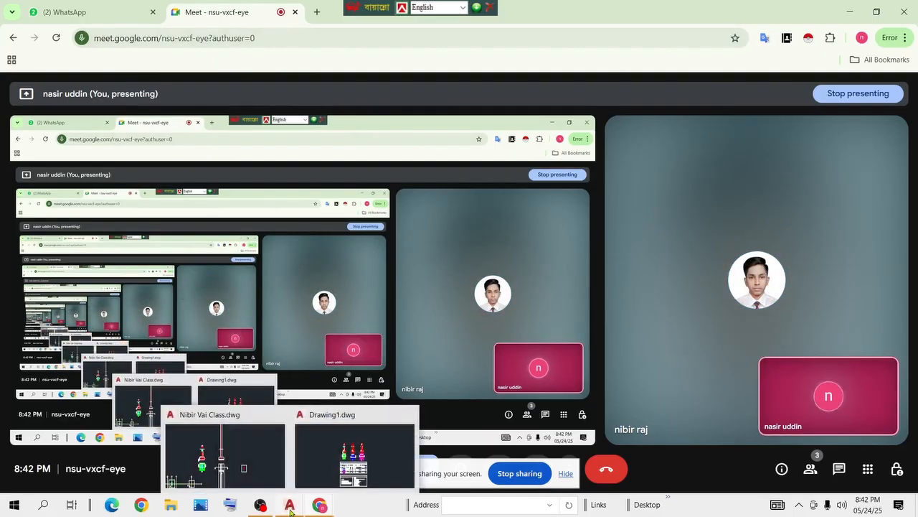
{"action": "left_click", "coordinate": [264, 465]}
Step: Draw a closed line outline across the column's full width, 14" deep, directly below the level line
{"action": "scroll", "coordinate": [452, 258], "scroll_direction": "up", "scroll_amount": 4}
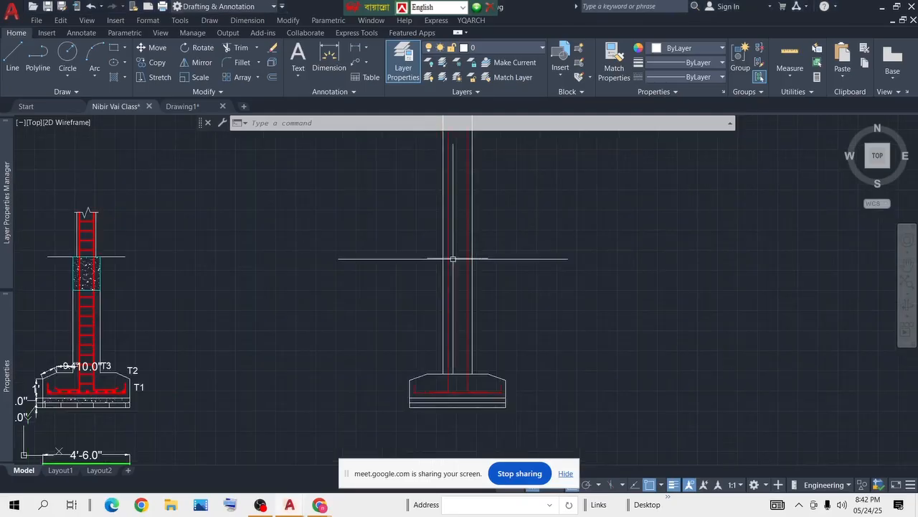
{"action": "middle_click_drag", "start_coordinate": [453, 258], "coordinate": [477, 215]}
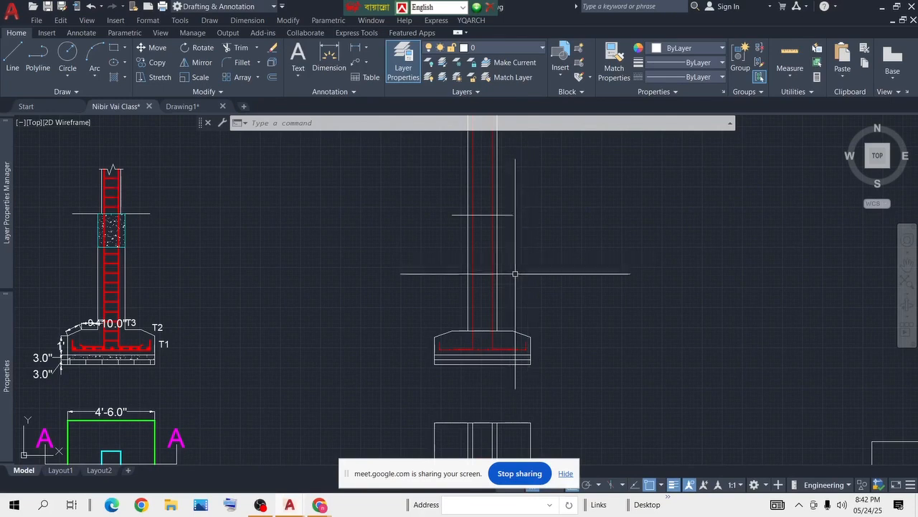
{"action": "scroll", "coordinate": [480, 225], "scroll_direction": "up", "scroll_amount": 2}
{"action": "scroll", "coordinate": [480, 224], "scroll_direction": "down", "scroll_amount": 5}
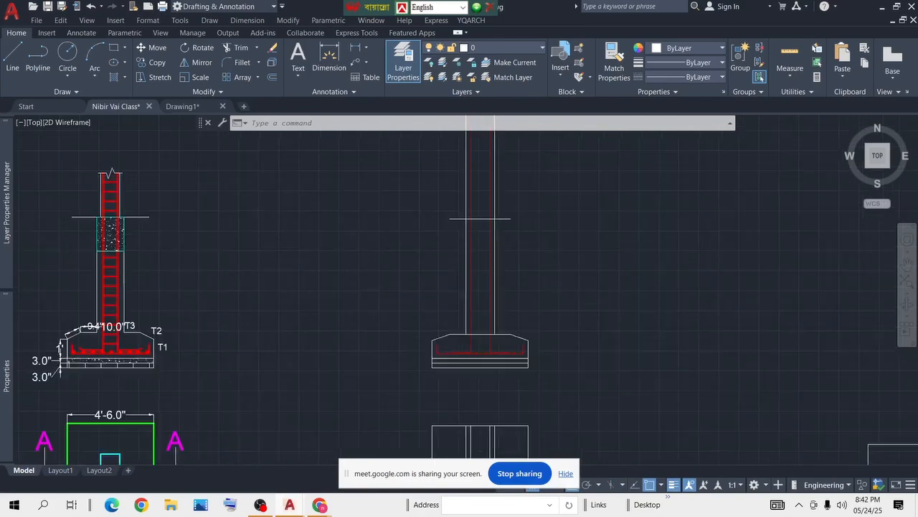
{"action": "scroll", "coordinate": [478, 216], "scroll_direction": "up", "scroll_amount": 5}
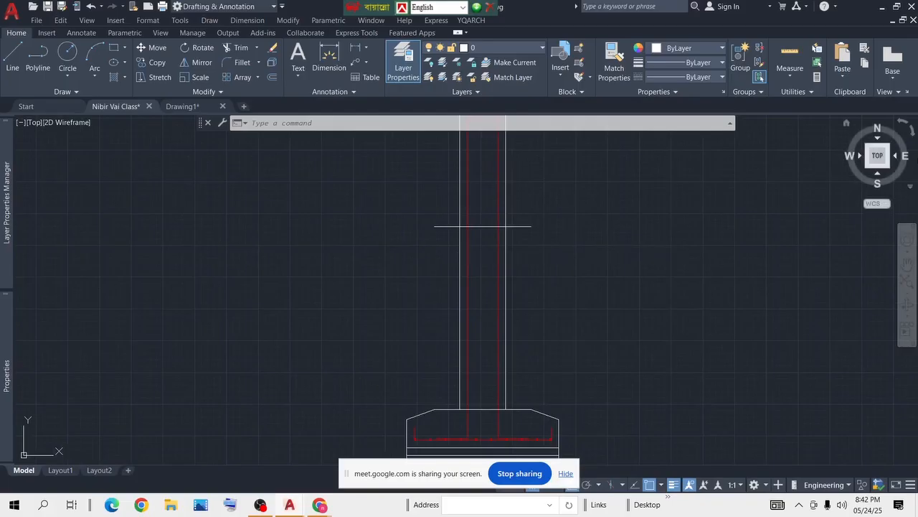
{"action": "scroll", "coordinate": [492, 225], "scroll_direction": "up", "scroll_amount": 2}
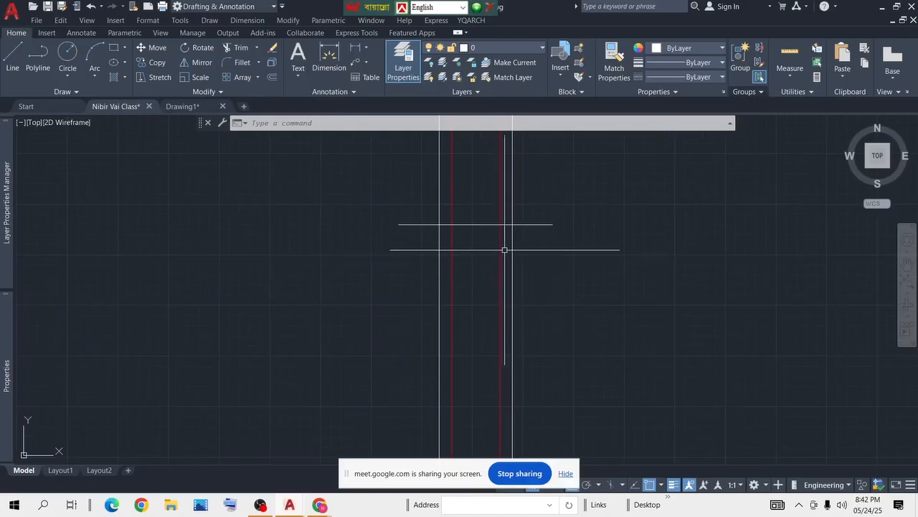
{"action": "left_click", "coordinate": [7, 60]}
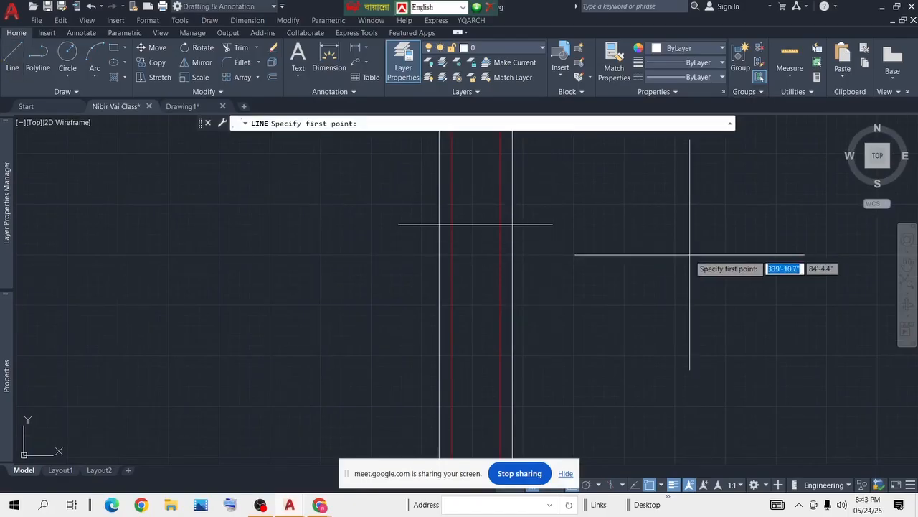
{"action": "left_click", "coordinate": [439, 224]}
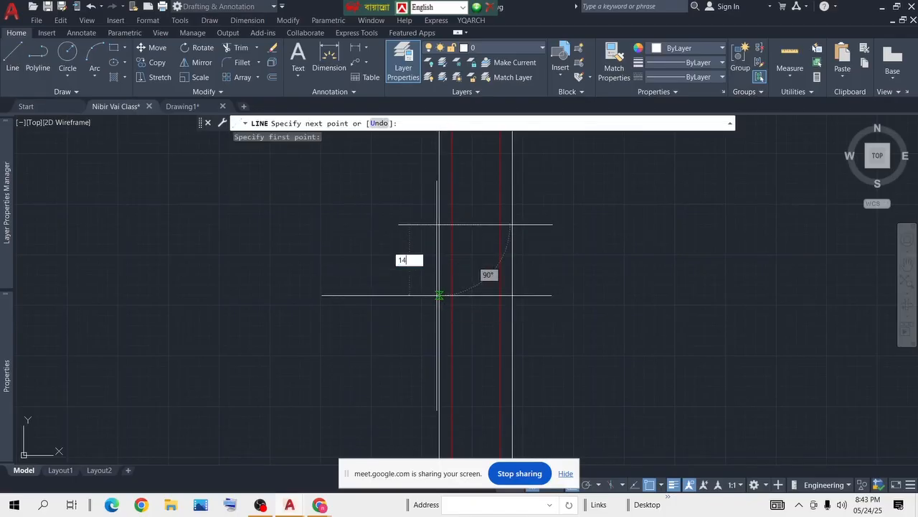
{"action": "key", "text": "Return"}
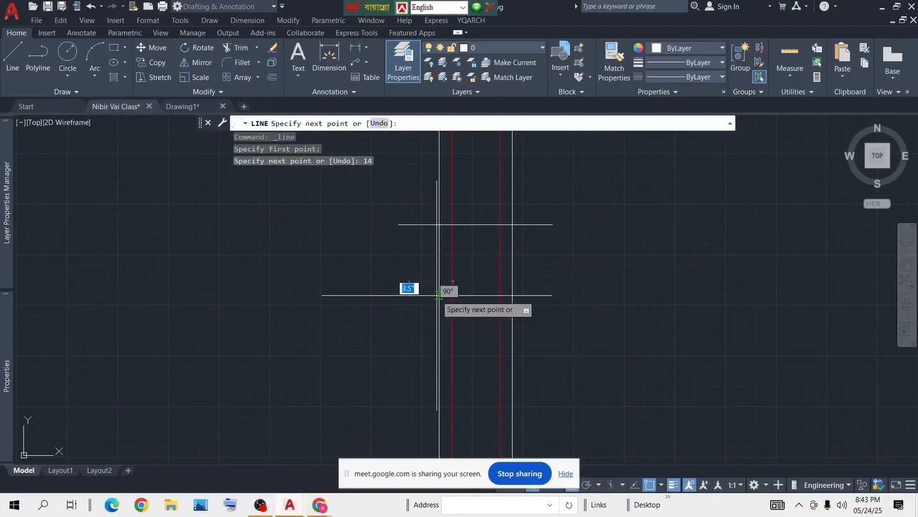
{"action": "left_click", "coordinate": [513, 282]}
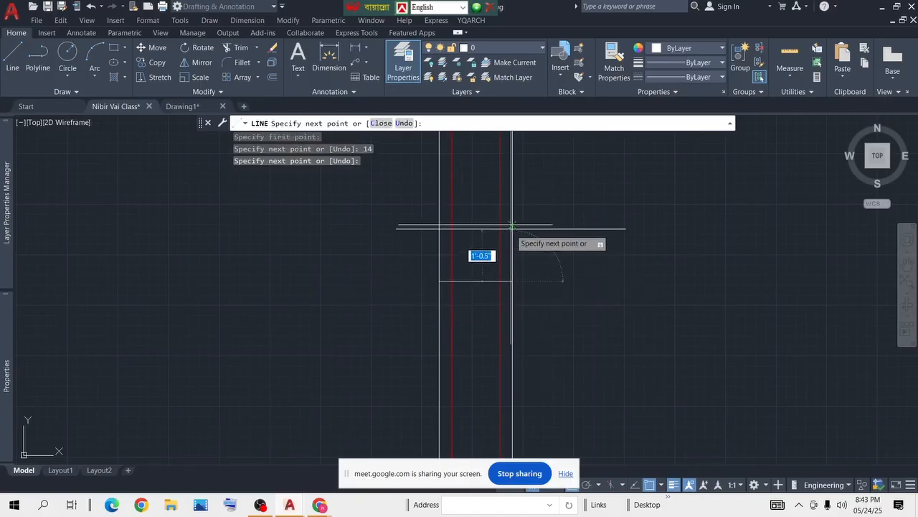
{"action": "left_click", "coordinate": [512, 224]}
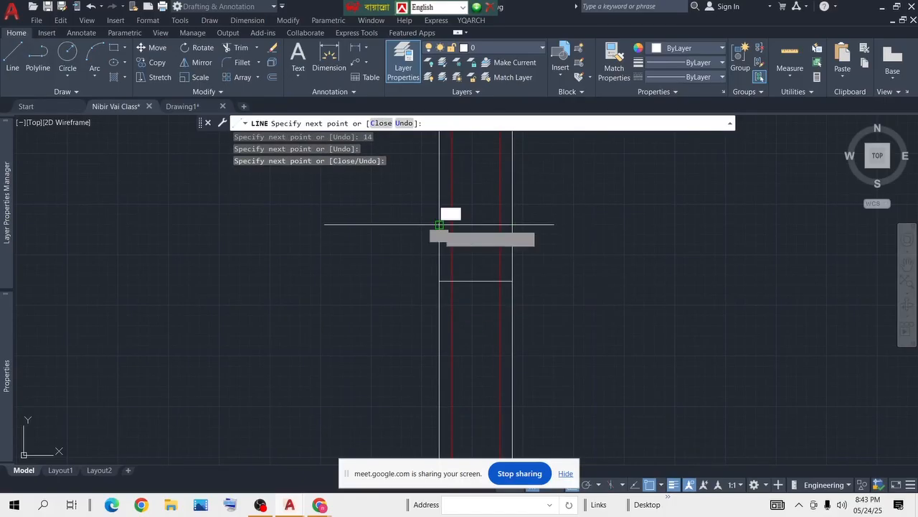
{"action": "left_click", "coordinate": [440, 225]}
{"action": "key", "text": "Return"}
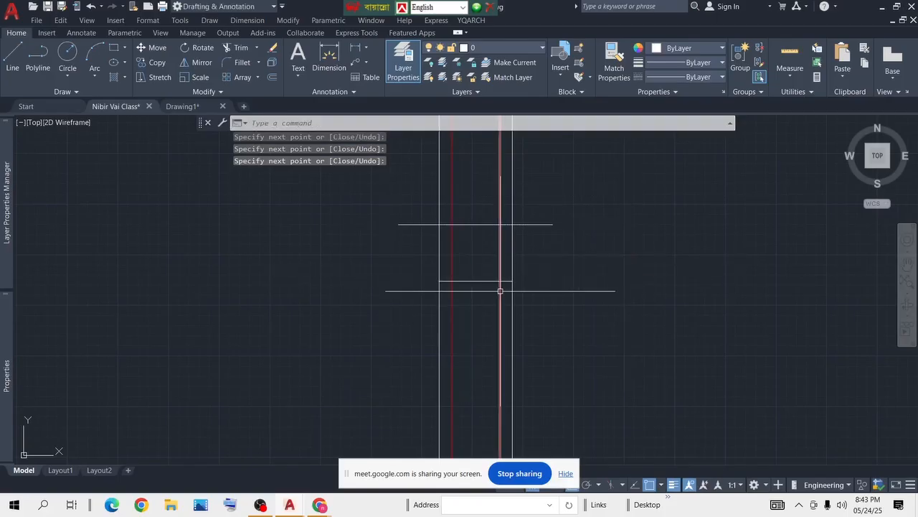
Step: Join the four lines of the beam outline below the level line into one polyline
{"action": "scroll", "coordinate": [502, 284], "scroll_direction": "up", "scroll_amount": 2}
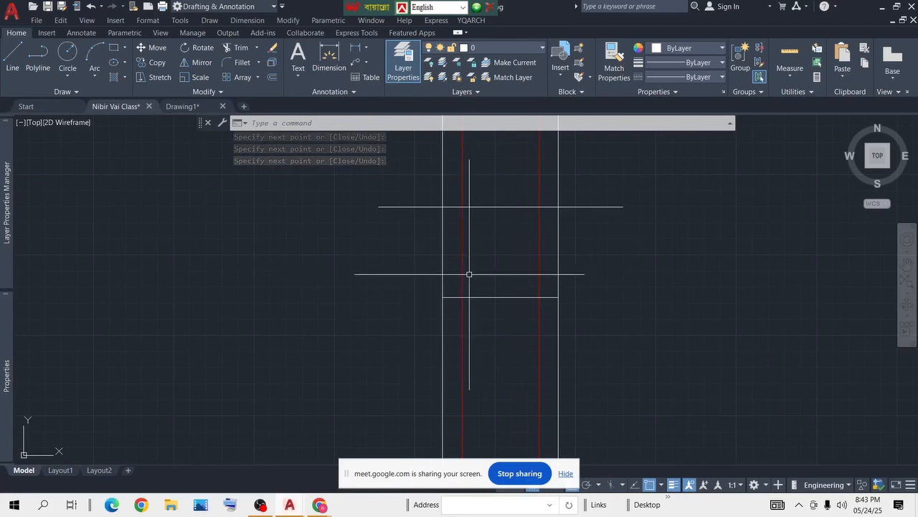
{"action": "left_click", "coordinate": [507, 282]}
{"action": "left_click", "coordinate": [480, 311]}
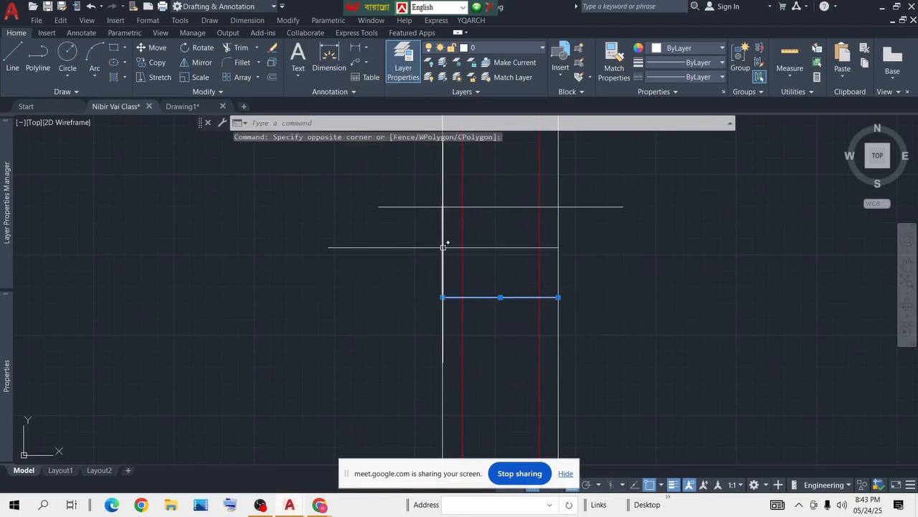
{"action": "left_click", "coordinate": [443, 247]}
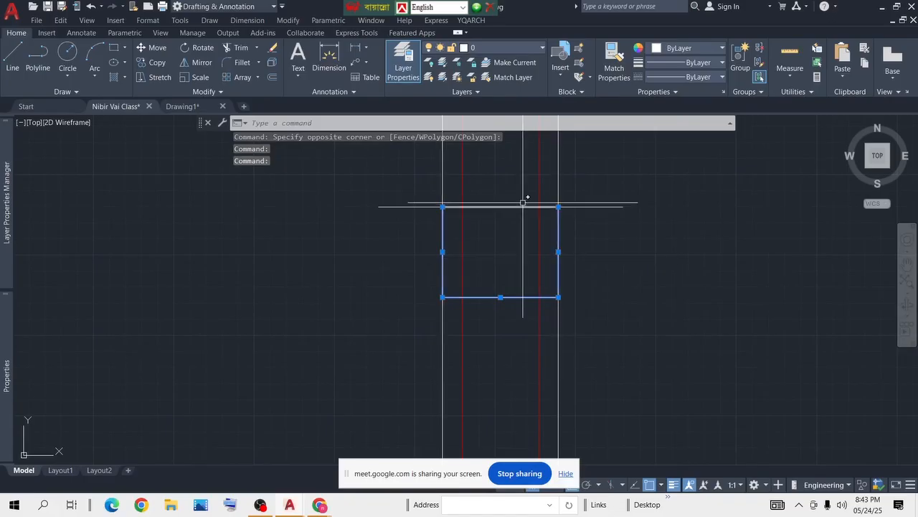
{"action": "left_click", "coordinate": [515, 207]}
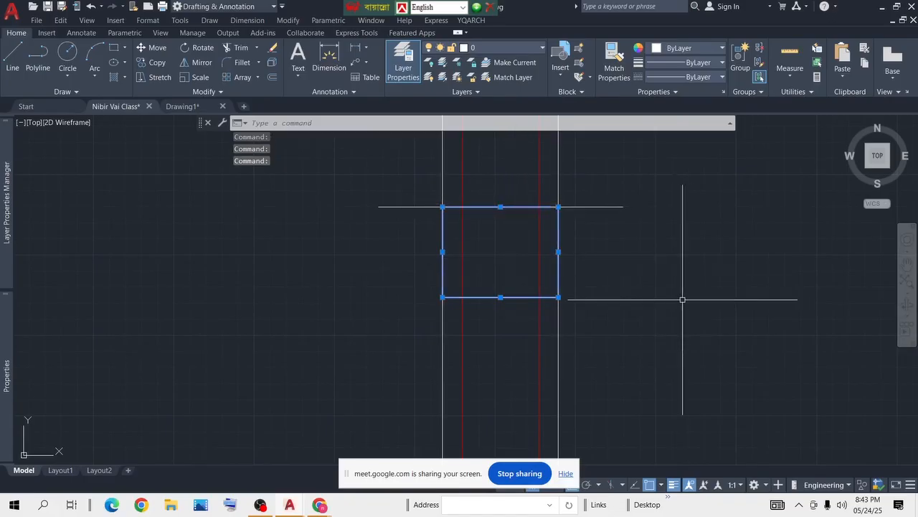
{"action": "type", "text": "j"}
{"action": "key", "text": "Return"}
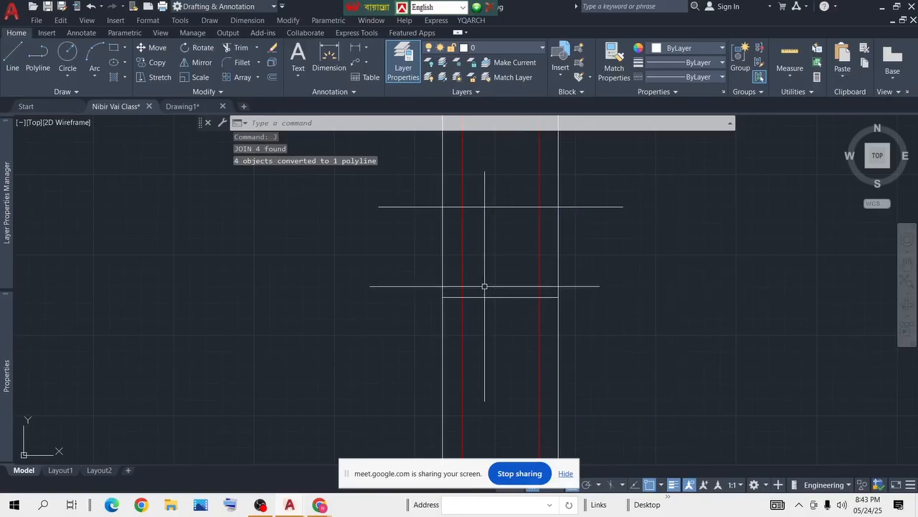
Step: Stretch the left edge of the beam outline inward to the column's left red rod
{"action": "scroll", "coordinate": [495, 288], "scroll_direction": "down", "scroll_amount": 4}
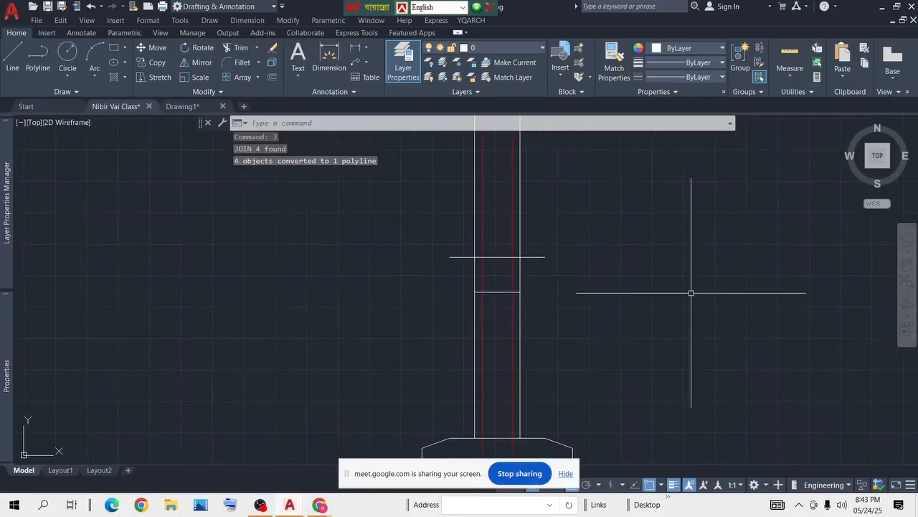
{"action": "scroll", "coordinate": [498, 279], "scroll_direction": "up", "scroll_amount": 2}
{"action": "scroll", "coordinate": [487, 287], "scroll_direction": "up", "scroll_amount": 2}
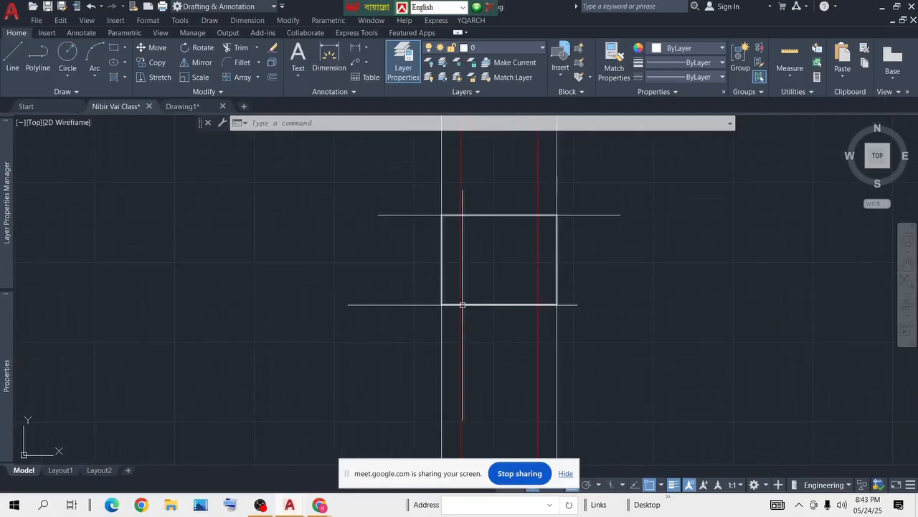
{"action": "left_click", "coordinate": [442, 261]}
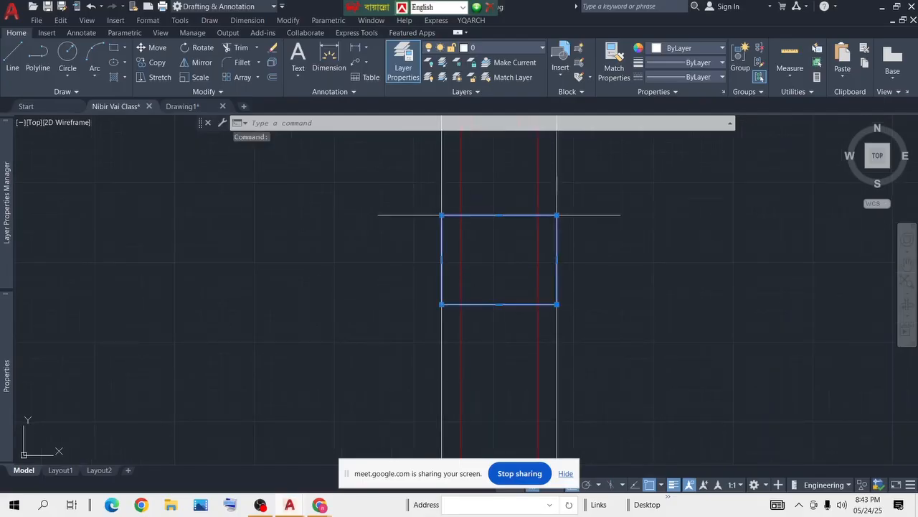
{"action": "left_click", "coordinate": [441, 260]}
{"action": "left_click", "coordinate": [461, 260]}
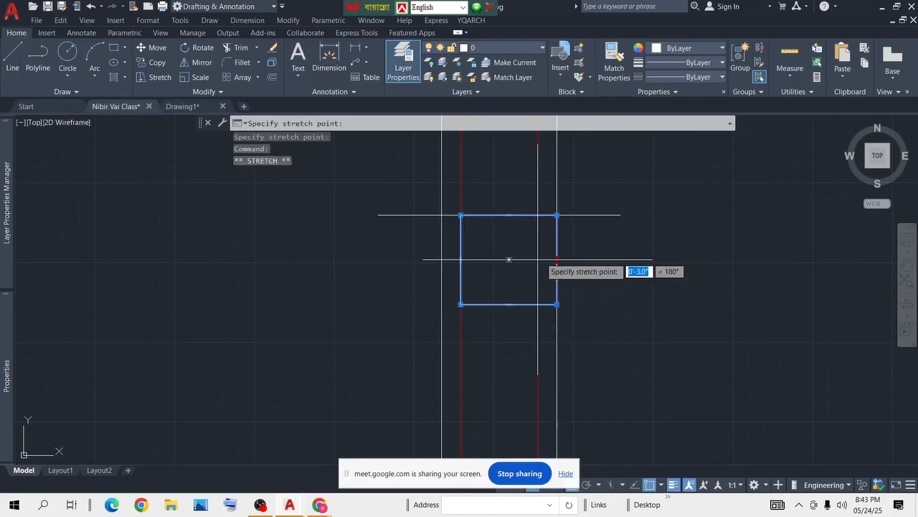
Step: Stretch the right edge of the beam outline inward to the column's right red rod
{"action": "left_click", "coordinate": [538, 260]}
{"action": "key", "text": "Escape"}
{"action": "scroll", "coordinate": [604, 304], "scroll_direction": "down", "scroll_amount": 2}
{"action": "scroll", "coordinate": [529, 308], "scroll_direction": "up", "scroll_amount": 6}
{"action": "scroll", "coordinate": [540, 305], "scroll_direction": "down", "scroll_amount": 4}
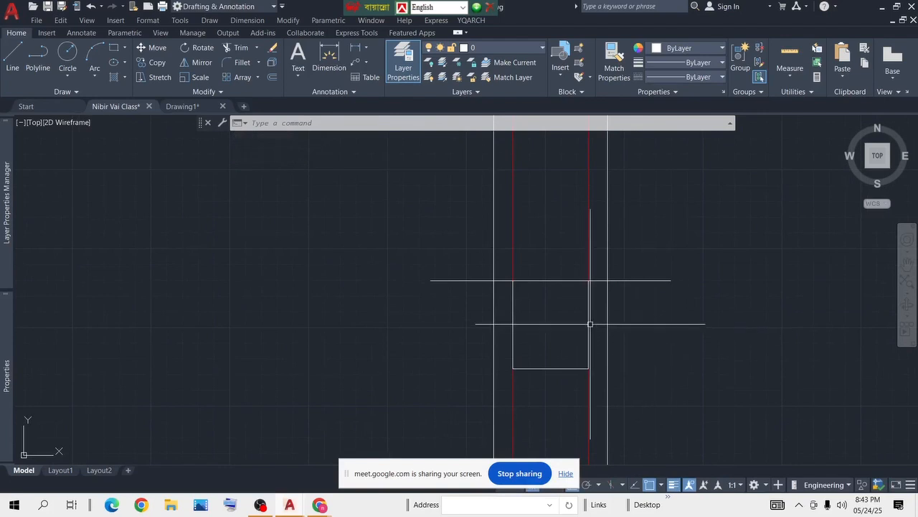
{"action": "scroll", "coordinate": [542, 304], "scroll_direction": "down", "scroll_amount": 2}
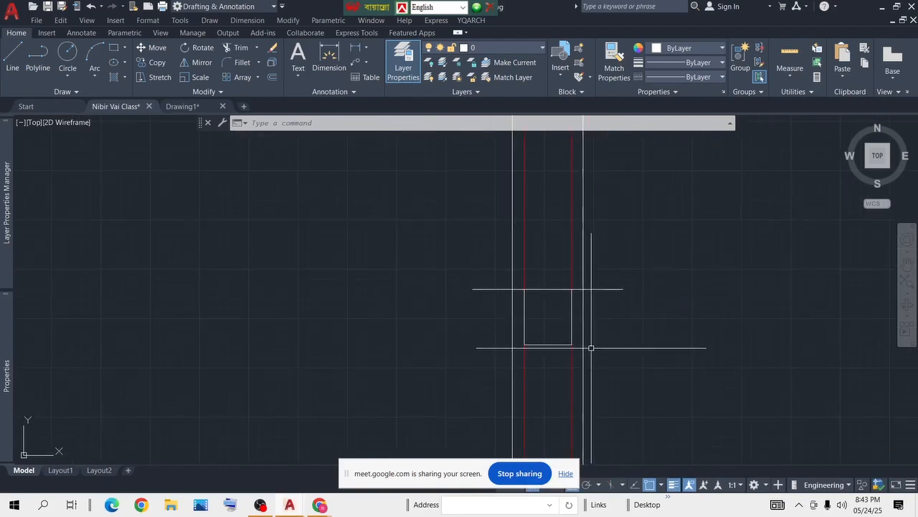
{"action": "middle_click_drag", "start_coordinate": [555, 316], "coordinate": [600, 295]}
{"action": "scroll", "coordinate": [602, 294], "scroll_direction": "down", "scroll_amount": 6}
{"action": "scroll", "coordinate": [599, 296], "scroll_direction": "up", "scroll_amount": 10}
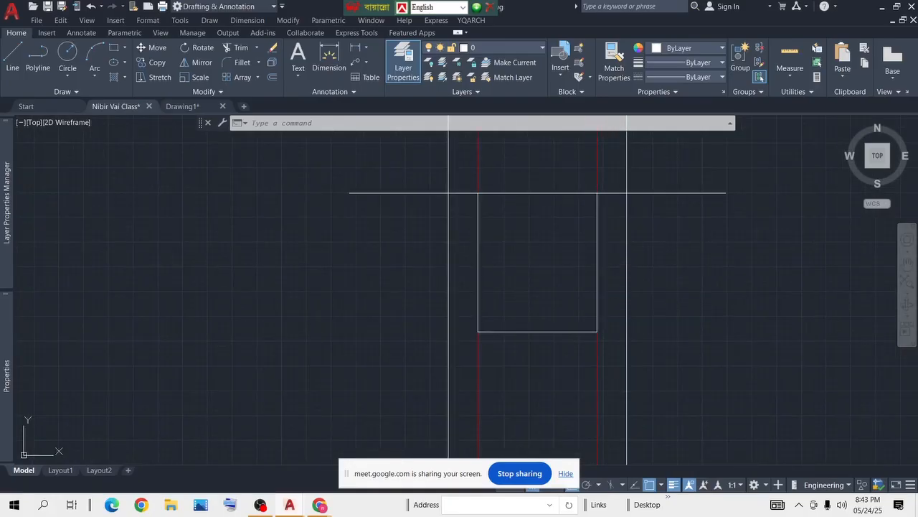
Step: Stretch the right and left edges of the beam outline back out to the column's outer faces
{"action": "left_click", "coordinate": [600, 263]}
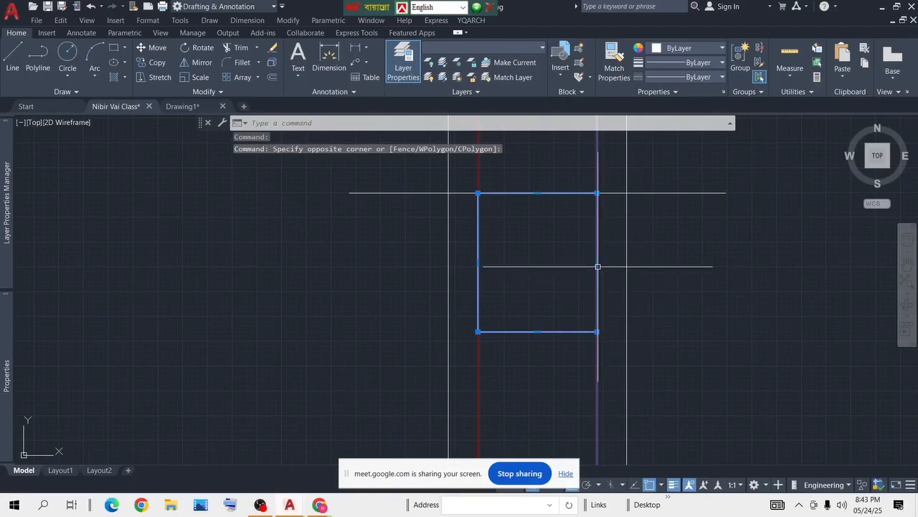
{"action": "left_click", "coordinate": [597, 262]}
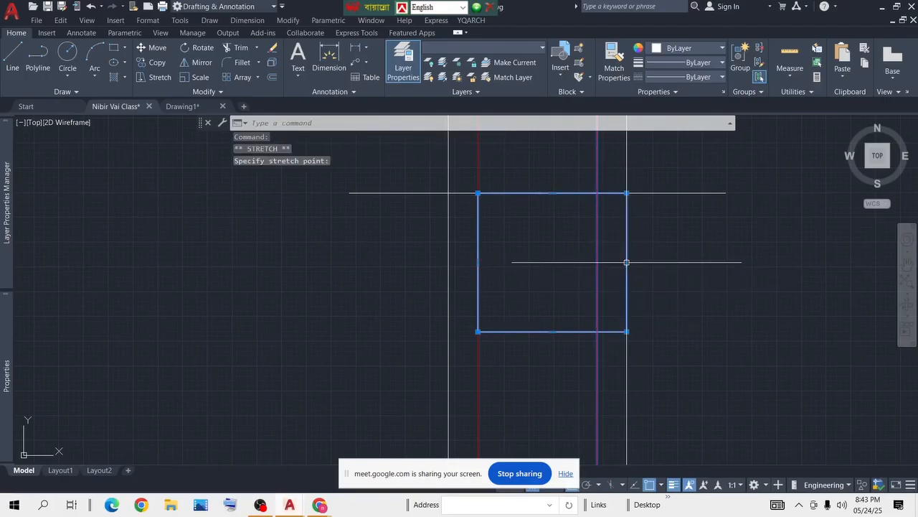
{"action": "left_click", "coordinate": [448, 262]}
{"action": "scroll", "coordinate": [572, 318], "scroll_direction": "down", "scroll_amount": 6}
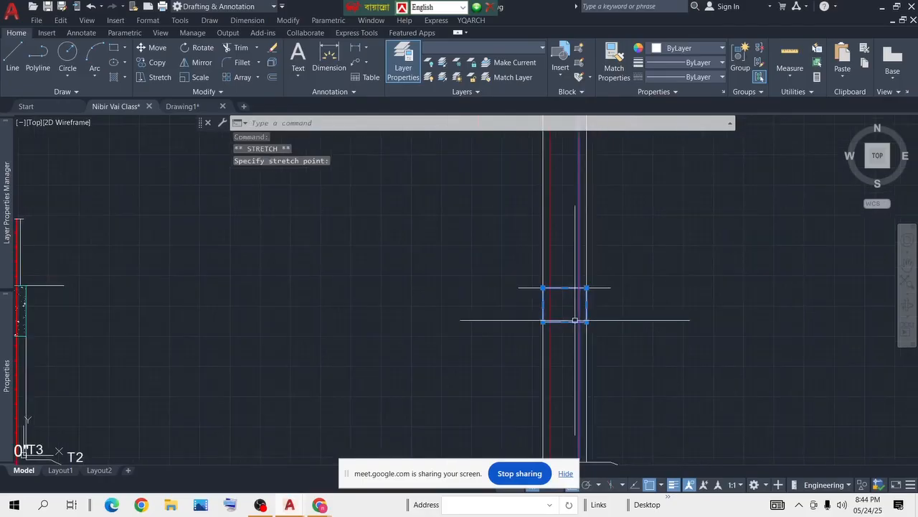
{"action": "key", "text": "Escape"}
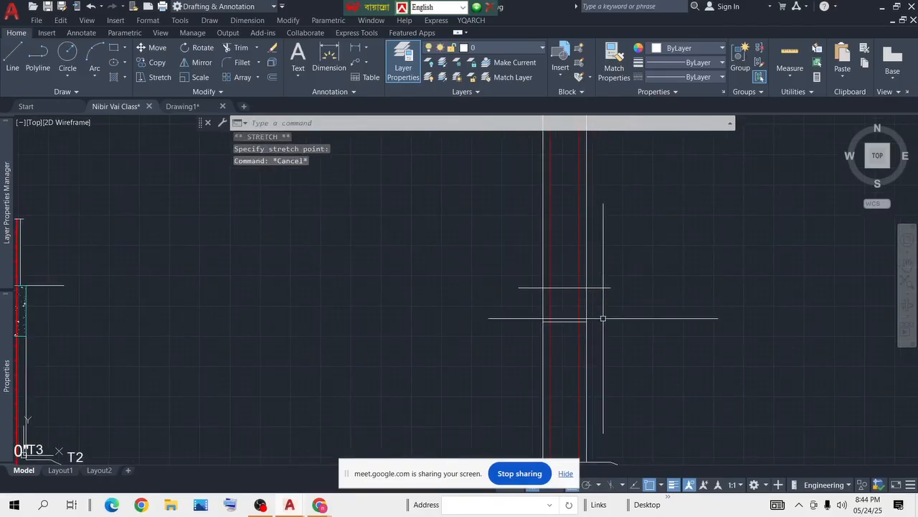
Step: Select the beam outline spanning the column's full width below the level line
{"action": "scroll", "coordinate": [602, 318], "scroll_direction": "down", "scroll_amount": 2}
{"action": "scroll", "coordinate": [574, 316], "scroll_direction": "up", "scroll_amount": 5}
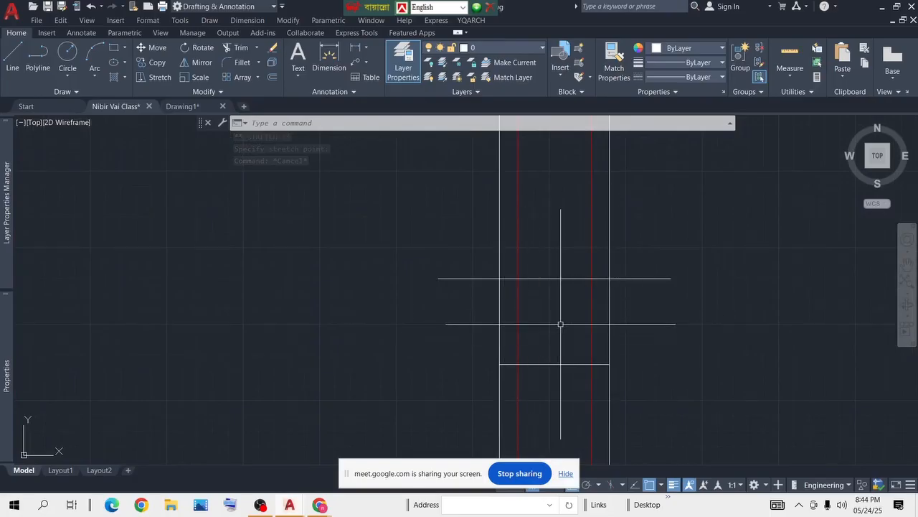
{"action": "left_click", "coordinate": [610, 299]}
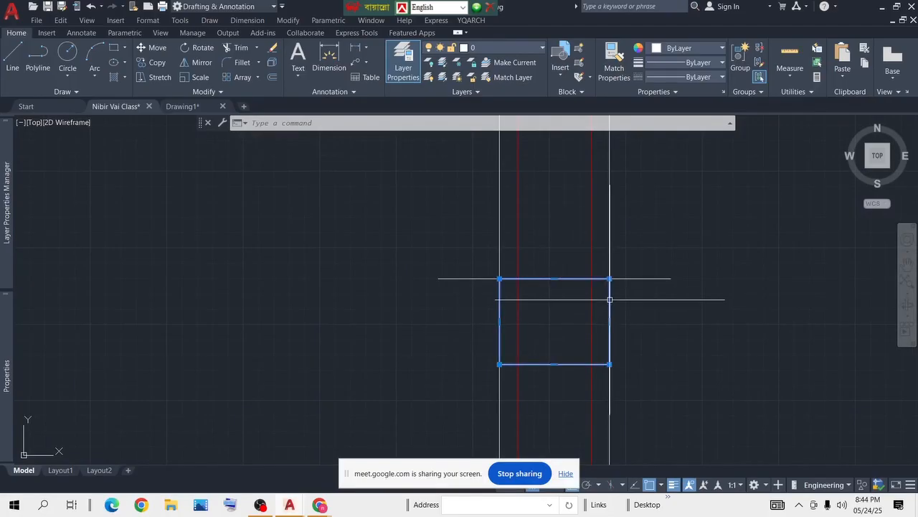
Step: Move the rectangle out of the column to the empty area on its right
{"action": "type", "text": "m"}
{"action": "key", "text": "Return"}
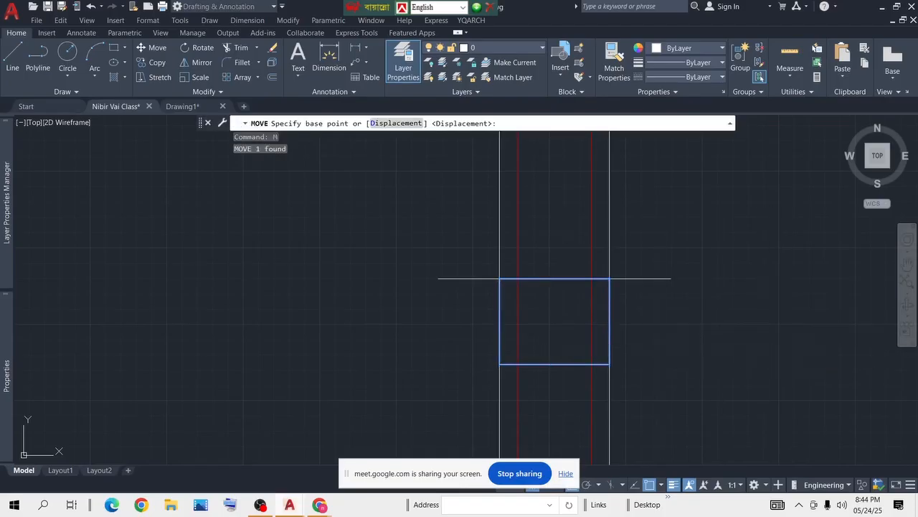
{"action": "left_click", "coordinate": [658, 348]}
{"action": "left_click", "coordinate": [884, 338]}
{"action": "mouse_move", "coordinate": [782, 338]}
{"action": "middle_mouse_down"}
{"action": "mouse_move", "coordinate": [619, 324]}
{"action": "mouse_move", "coordinate": [607, 311]}
{"action": "middle_mouse_up"}
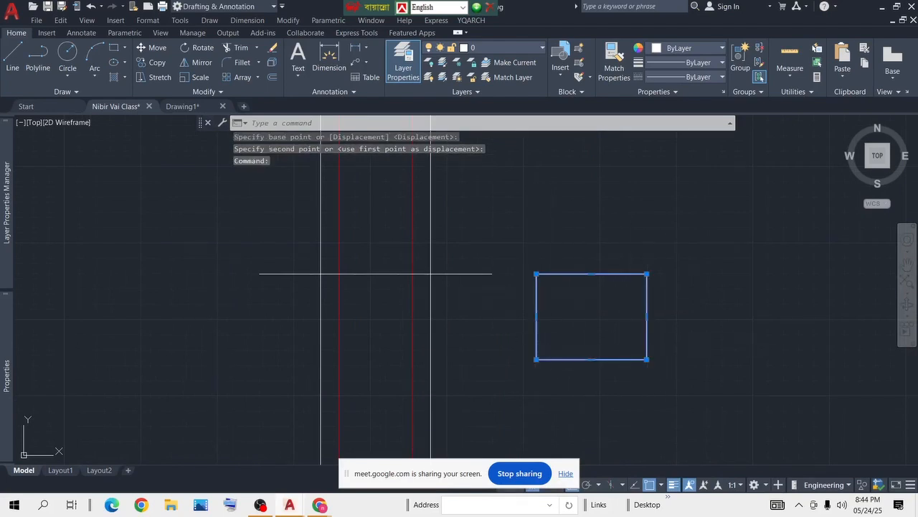
Step: Hatch the inside of the moved rectangle with the AR-CONC pattern
{"action": "type", "text": "h"}
{"action": "key", "text": "Return"}
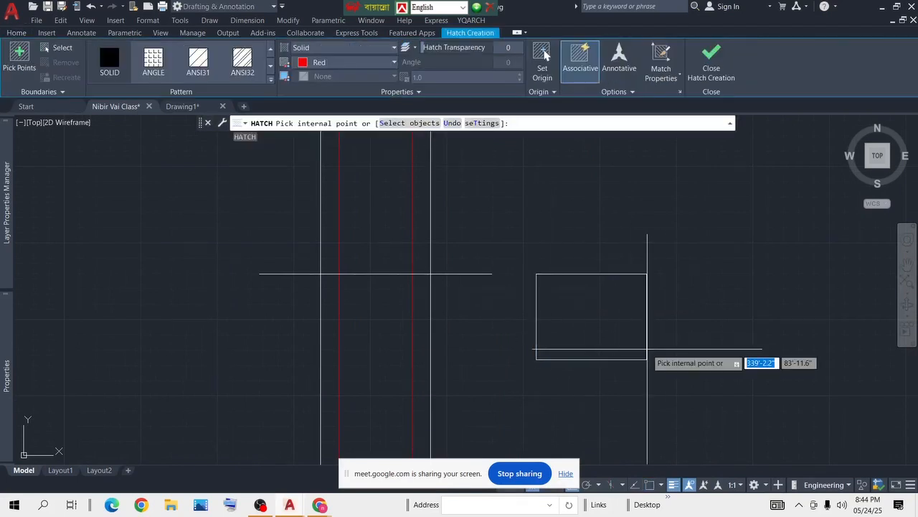
{"action": "left_click", "coordinate": [271, 83]}
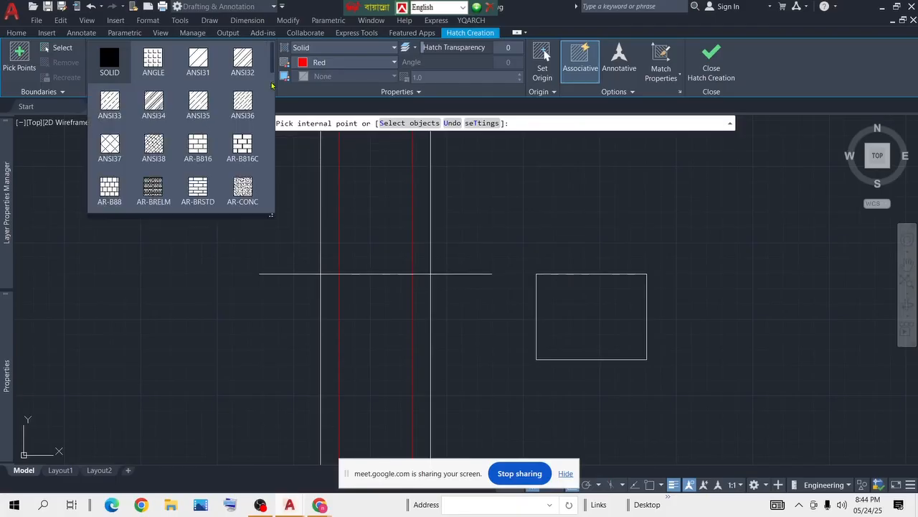
{"action": "left_click", "coordinate": [244, 192]}
{"action": "left_click", "coordinate": [585, 320]}
{"action": "key", "text": "Escape"}
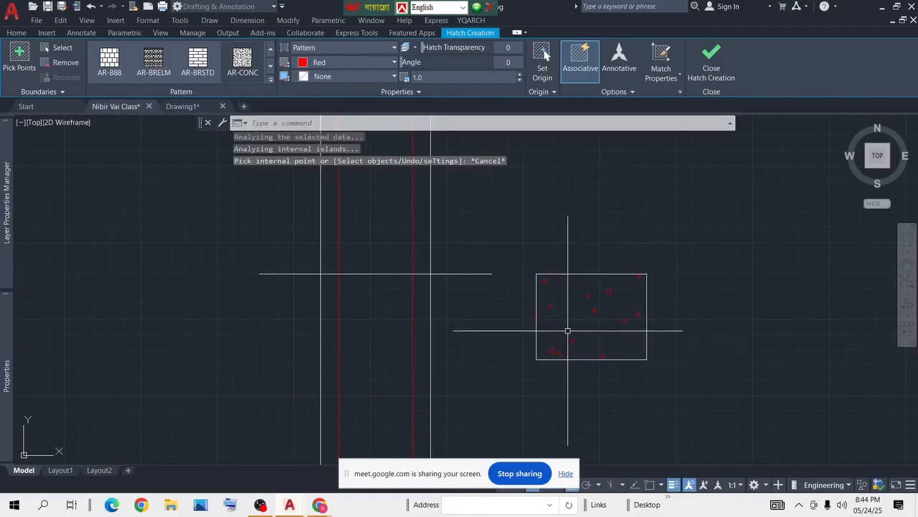
Step: Move the rectangle and its hatch from its upper-left corner to where the horizontal ground line meets the column's left edge
{"action": "left_click", "coordinate": [726, 232]}
{"action": "left_click", "coordinate": [507, 385]}
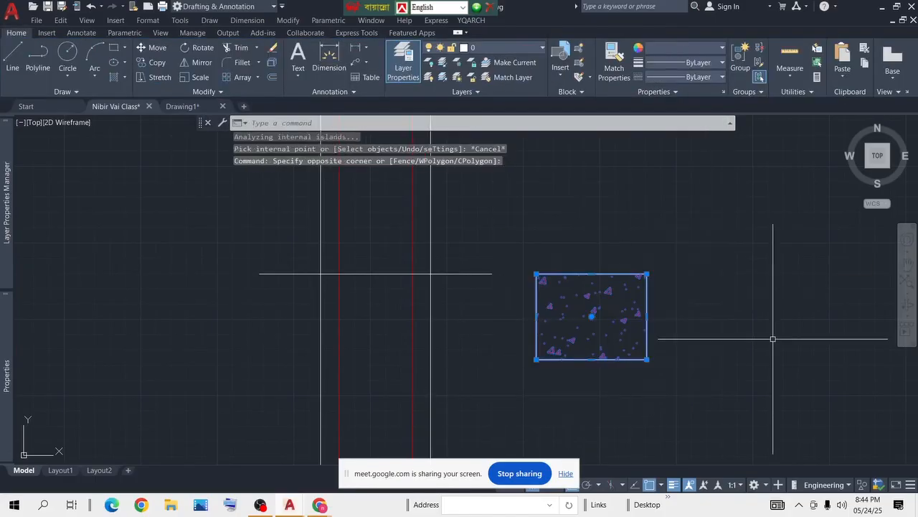
{"action": "type", "text": "m"}
{"action": "key", "text": "Return"}
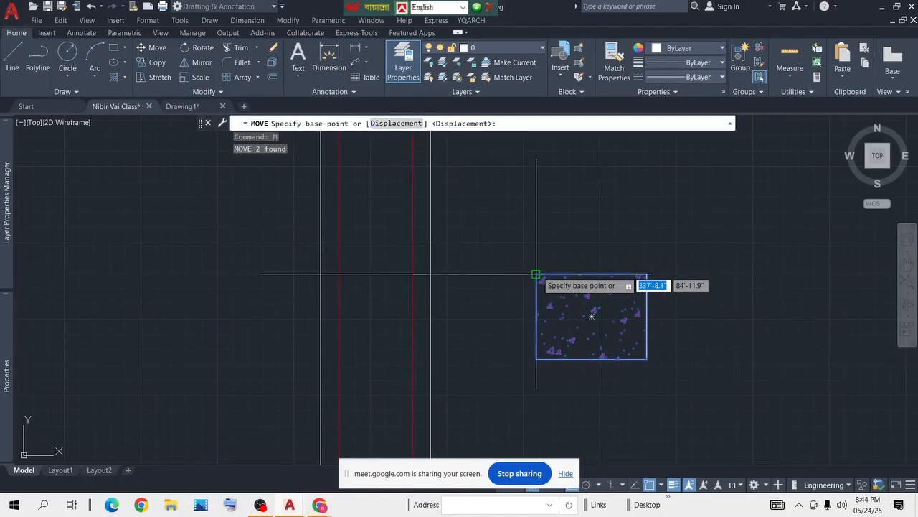
{"action": "left_click", "coordinate": [537, 273]}
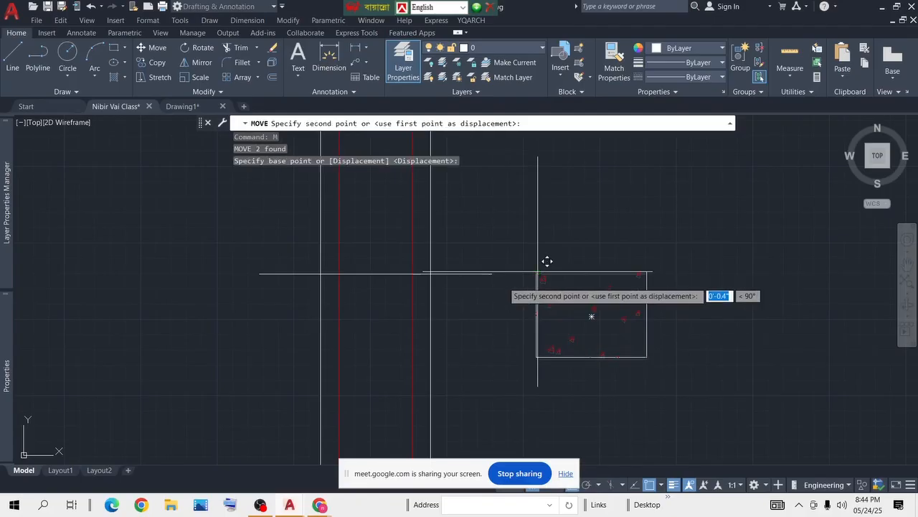
{"action": "left_click", "coordinate": [321, 273]}
{"action": "scroll", "coordinate": [615, 338], "scroll_direction": "down", "scroll_amount": 5}
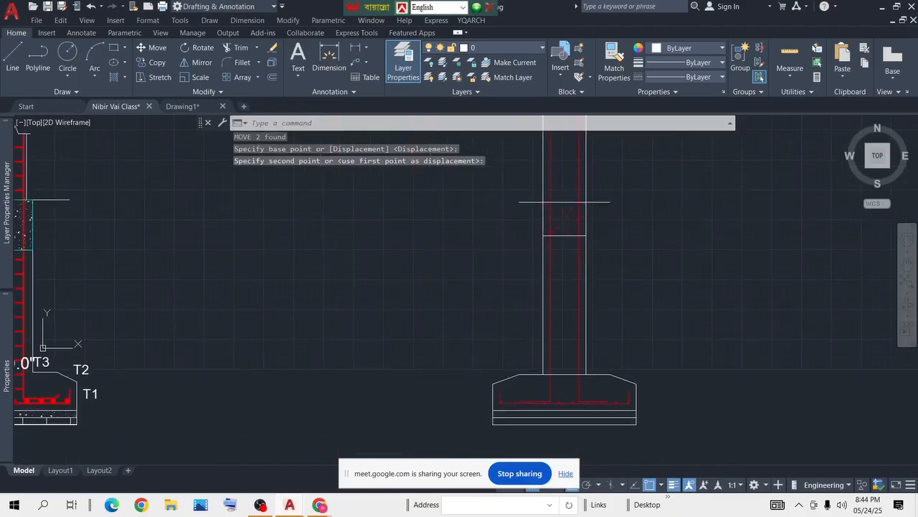
Step: Trim away the column's two white outer edges above the horizontal ground line
{"action": "scroll", "coordinate": [597, 392], "scroll_direction": "up", "scroll_amount": 4}
{"action": "scroll", "coordinate": [503, 366], "scroll_direction": "down", "scroll_amount": 5}
{"action": "middle_click_drag", "start_coordinate": [589, 321], "coordinate": [549, 330]}
{"action": "scroll", "coordinate": [550, 322], "scroll_direction": "down", "scroll_amount": 3}
{"action": "scroll", "coordinate": [533, 264], "scroll_direction": "up", "scroll_amount": 5}
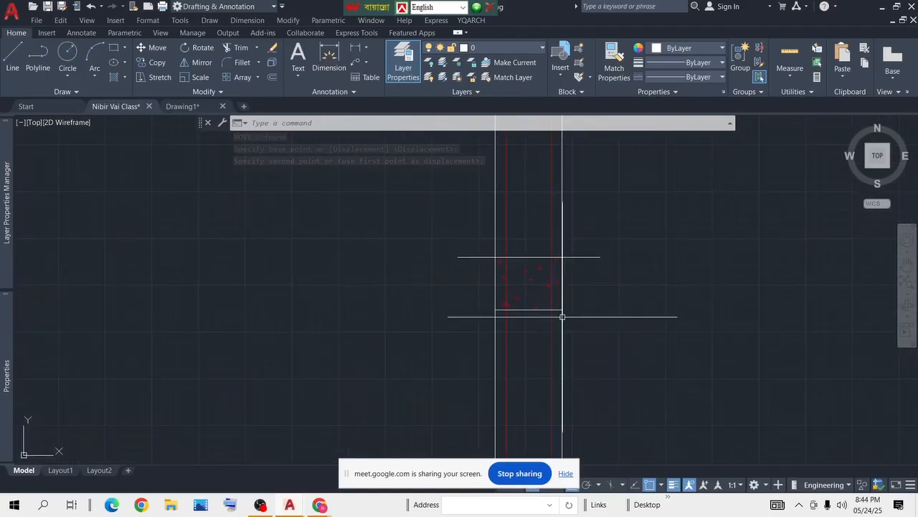
{"action": "scroll", "coordinate": [556, 240], "scroll_direction": "up", "scroll_amount": 5}
{"action": "scroll", "coordinate": [545, 338], "scroll_direction": "down", "scroll_amount": 3}
{"action": "middle_click_drag", "start_coordinate": [533, 373], "coordinate": [530, 318]}
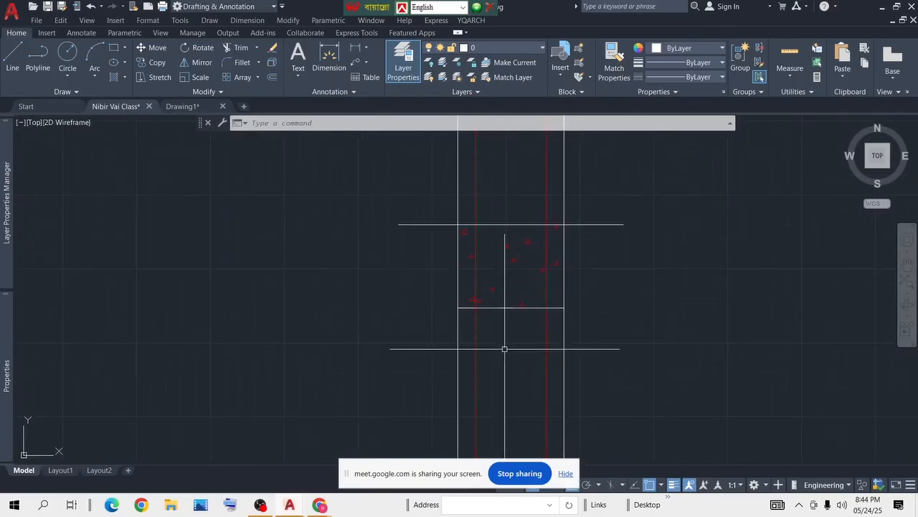
{"action": "middle_click_drag", "start_coordinate": [560, 206], "coordinate": [563, 321]}
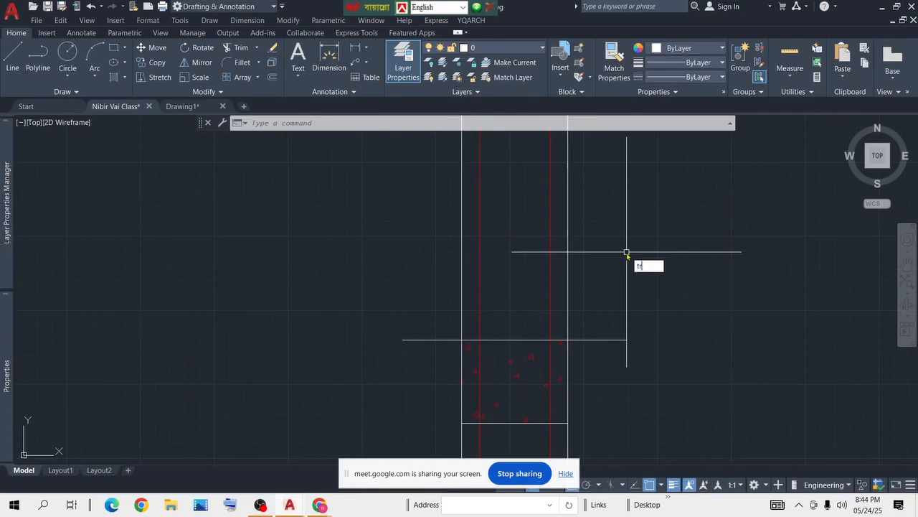
{"action": "key", "text": "Return"}
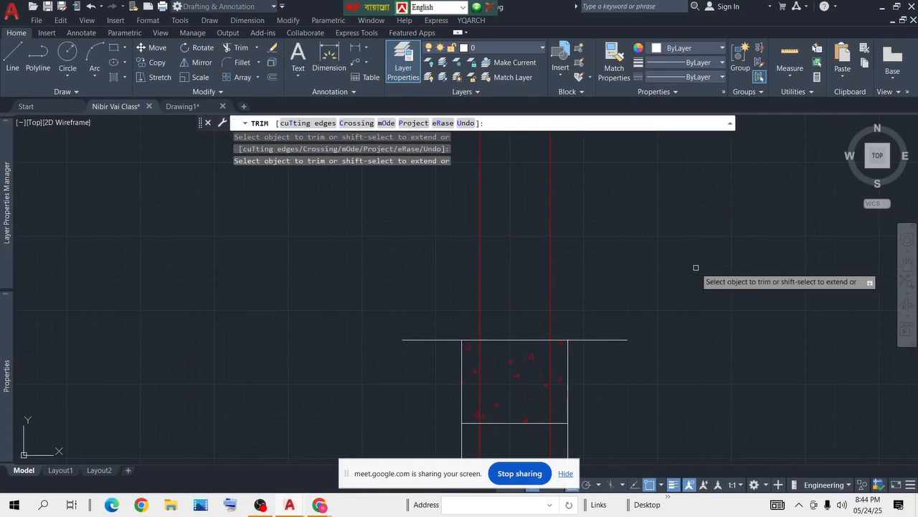
{"action": "key", "text": "Return"}
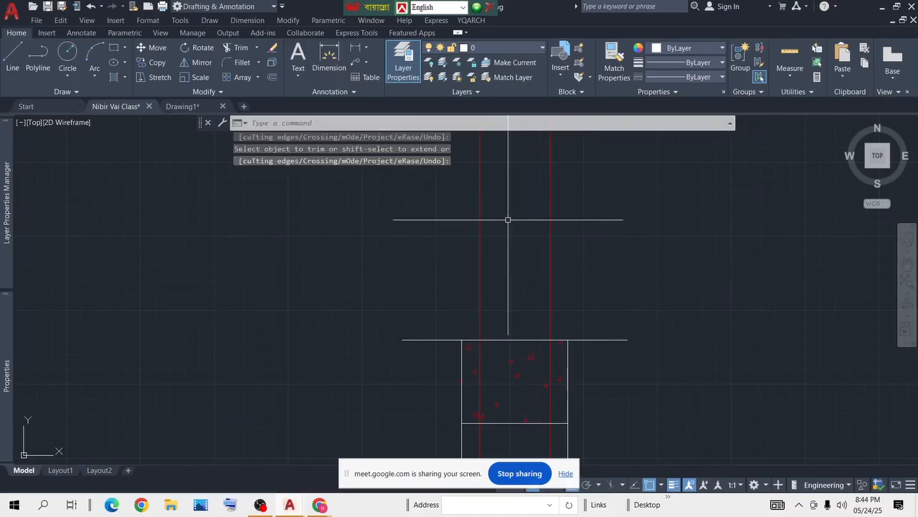
Step: Offset the two vertical red rebar lines outward by 1.5 inches
{"action": "type", "text": "o"}
{"action": "key", "text": "Return"}
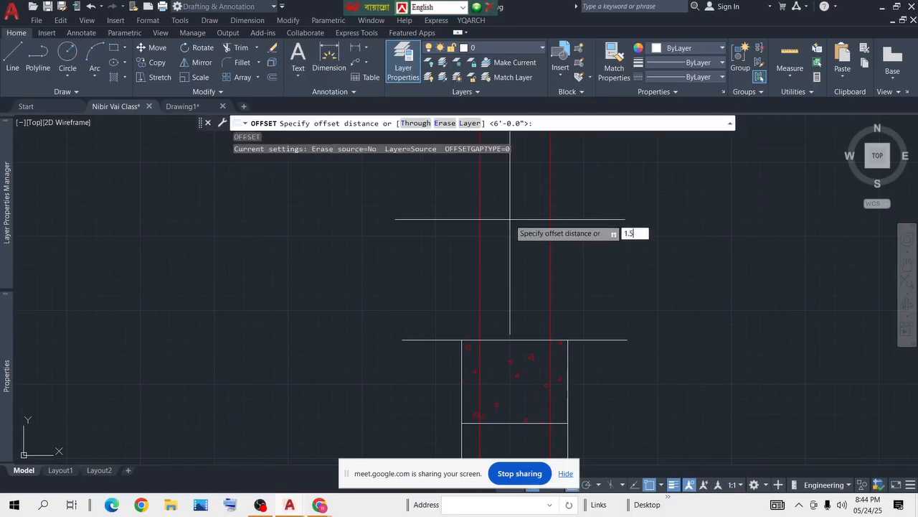
{"action": "key", "text": "Return"}
{"action": "left_click", "coordinate": [550, 221]}
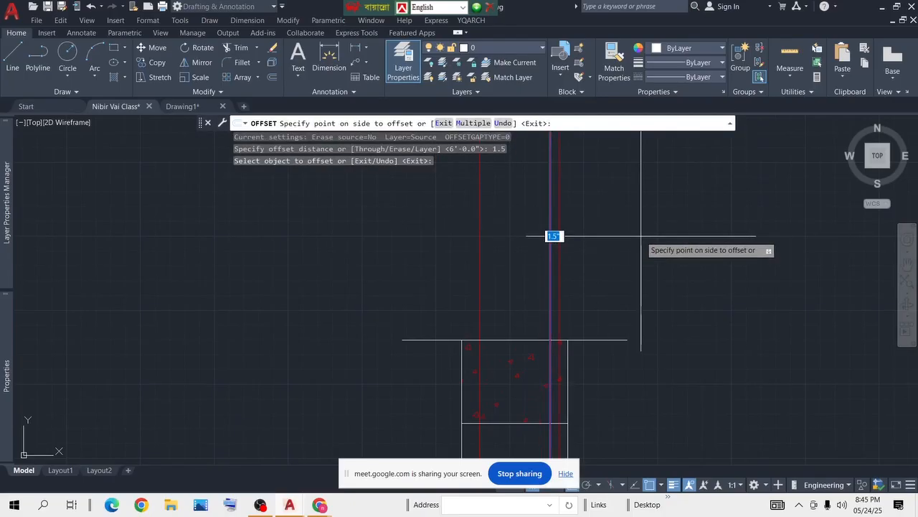
{"action": "left_click", "coordinate": [641, 236]}
{"action": "left_click", "coordinate": [480, 237]}
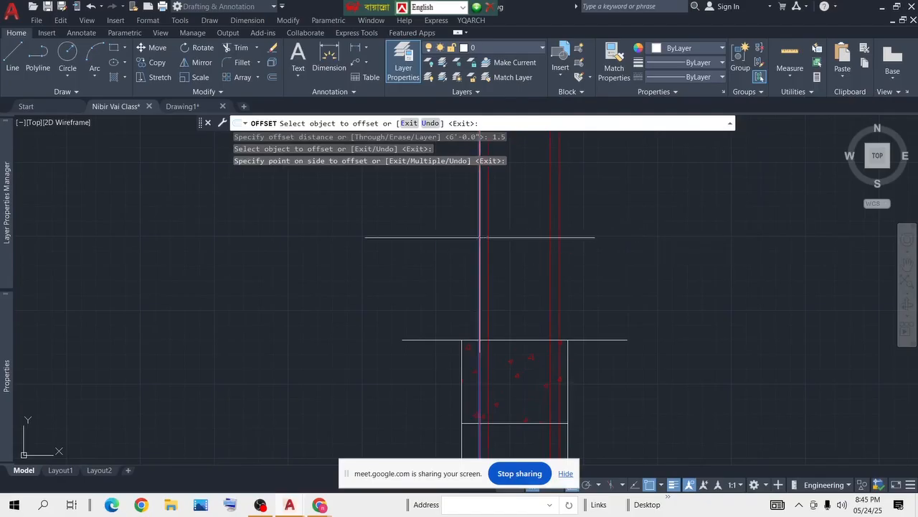
{"action": "left_click", "coordinate": [377, 236]}
{"action": "key", "text": "Return"}
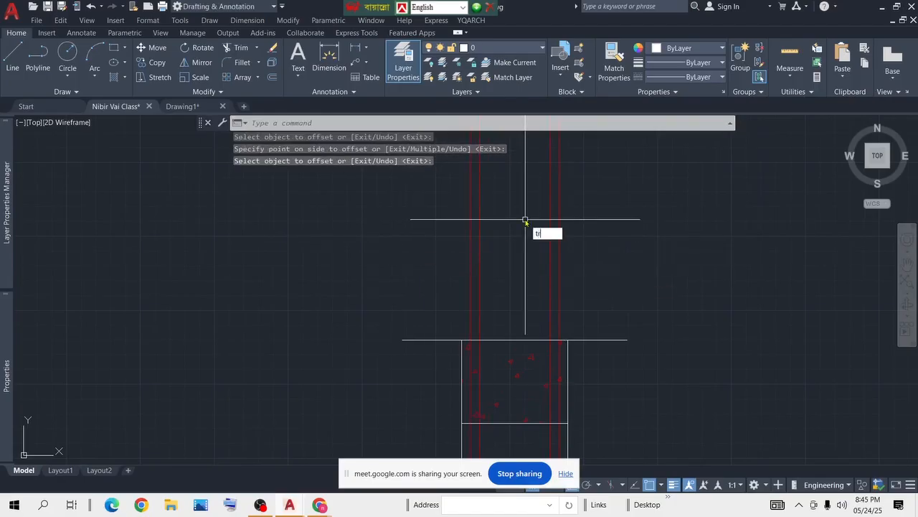
Step: Trim the left outer and right inner rebar lines inside the hatched block, just below the ground line
{"action": "type", "text": "tr"}
{"action": "key", "text": "Return"}
{"action": "scroll", "coordinate": [474, 345], "scroll_direction": "up", "scroll_amount": 4}
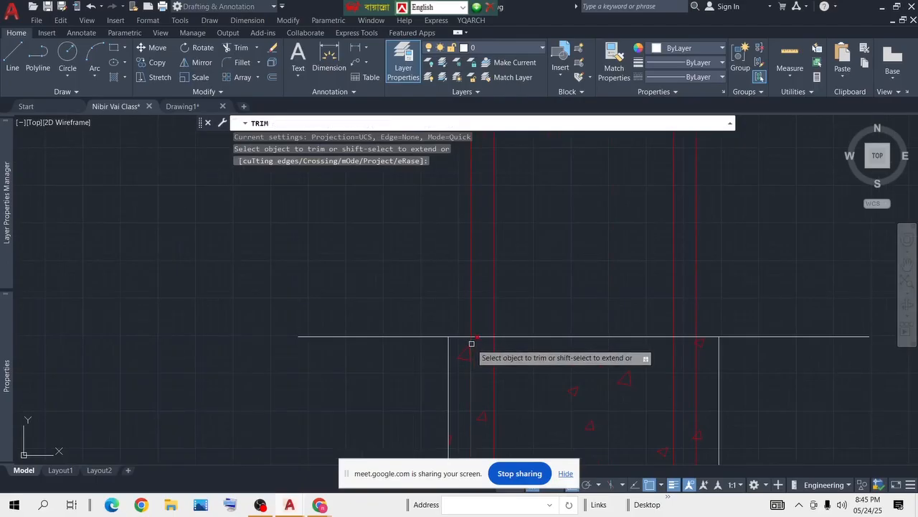
{"action": "left_click", "coordinate": [472, 343]}
{"action": "left_click", "coordinate": [675, 344]}
{"action": "scroll", "coordinate": [726, 218], "scroll_direction": "down", "scroll_amount": 8}
{"action": "middle_click_drag", "start_coordinate": [726, 218], "coordinate": [601, 280]}
{"action": "key", "text": "Return"}
Step: Offset the horizontal ground line upward by 3'
{"action": "scroll", "coordinate": [577, 327], "scroll_direction": "up", "scroll_amount": 4}
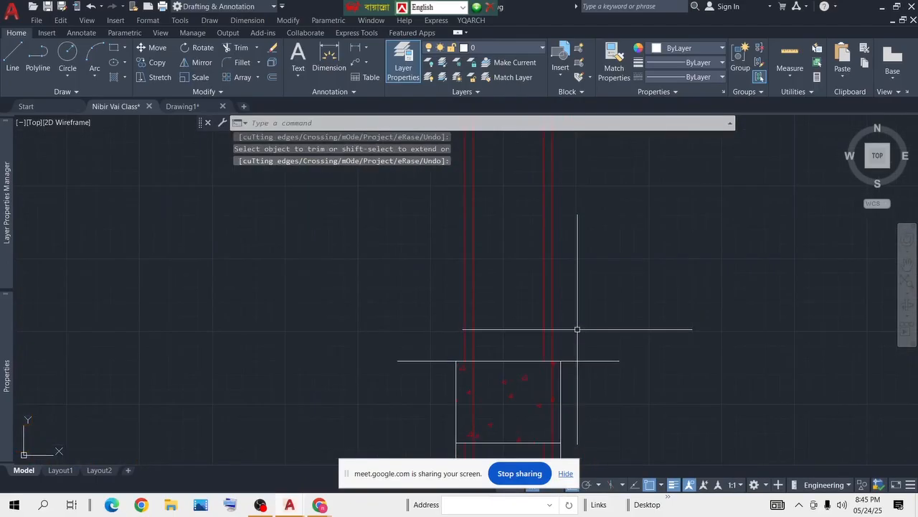
{"action": "left_click", "coordinate": [676, 310]}
{"action": "left_click", "coordinate": [592, 404]}
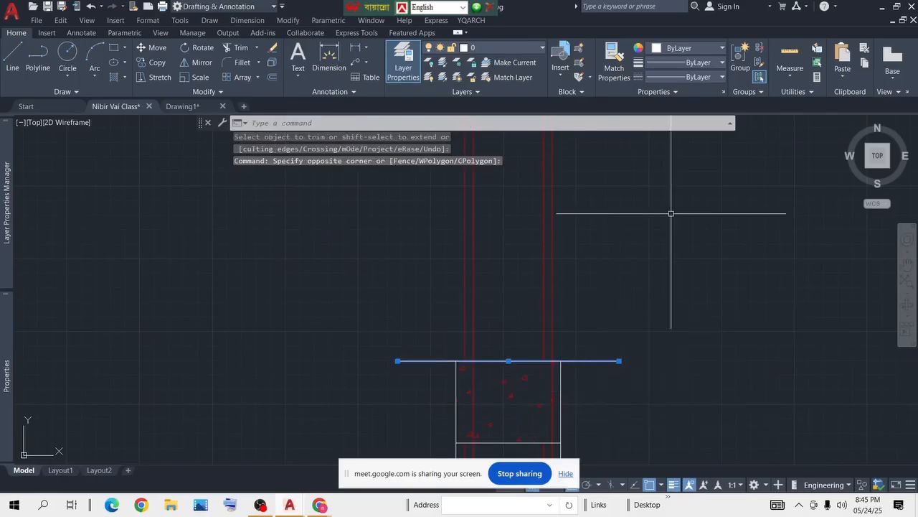
{"action": "key", "text": "Return"}
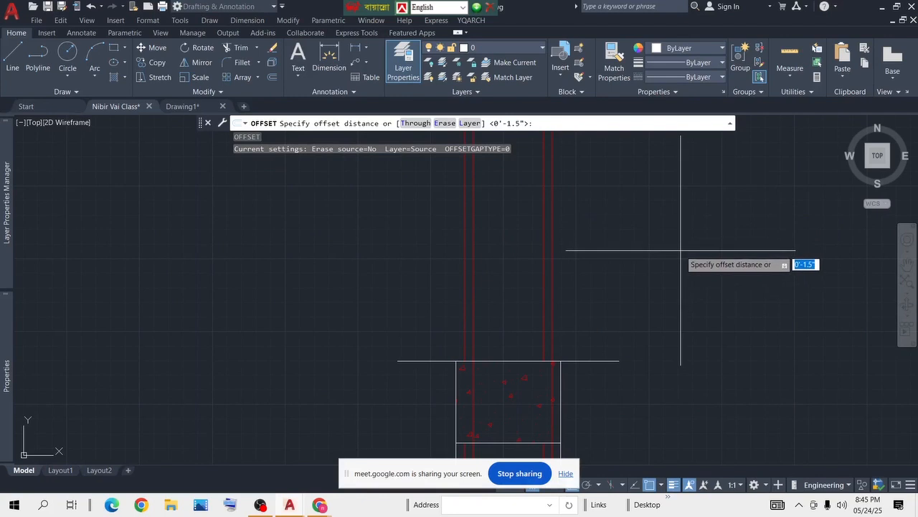
{"action": "key", "text": "Return"}
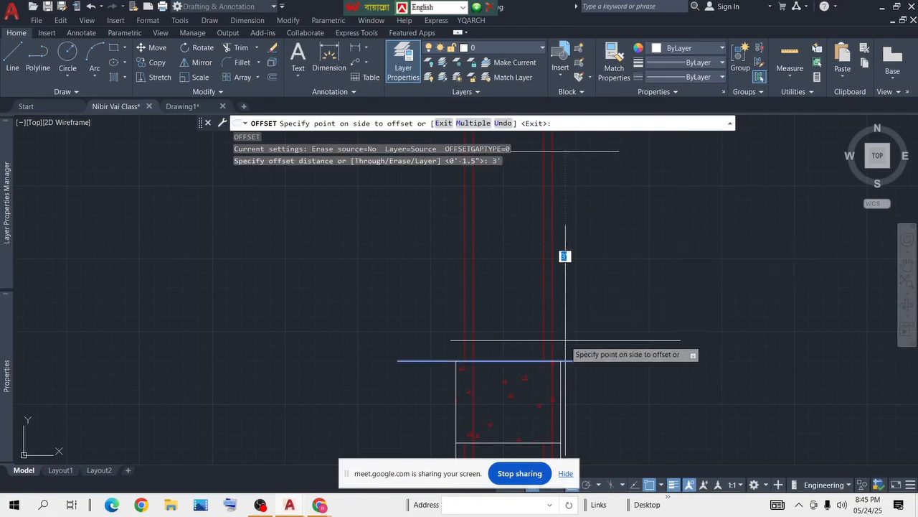
{"action": "left_click", "coordinate": [573, 293]}
{"action": "scroll", "coordinate": [581, 293], "scroll_direction": "down", "scroll_amount": 3}
{"action": "key", "text": "Return"}
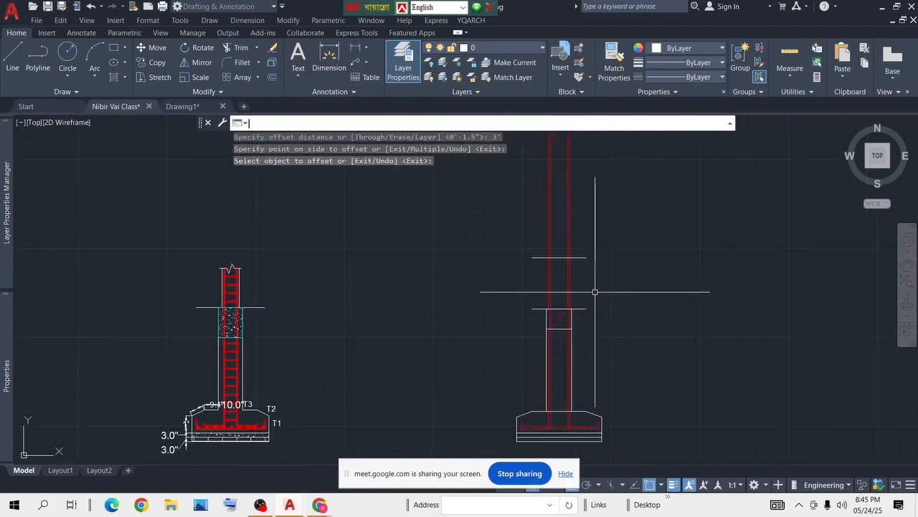
Step: Trim all four rebar lines above the offset horizontal line
{"action": "scroll", "coordinate": [666, 246], "scroll_direction": "up", "scroll_amount": 5}
{"action": "type", "text": "tr"}
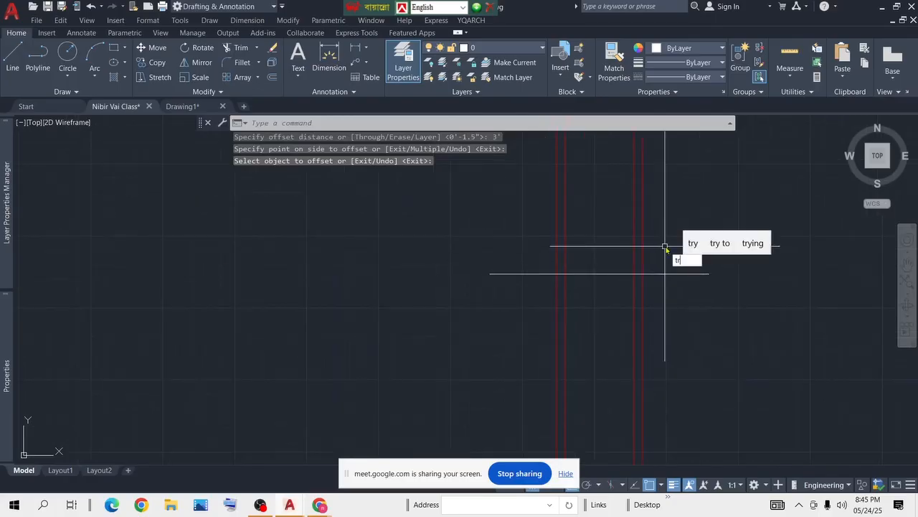
{"action": "key", "text": "Return"}
{"action": "left_click_drag", "start_coordinate": [674, 238], "coordinate": [431, 238]}
{"action": "key", "text": "Return"}
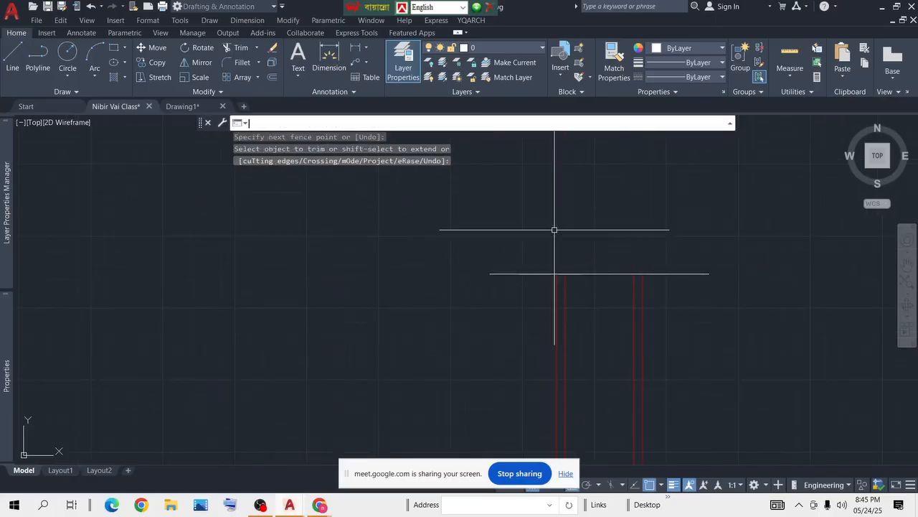
Step: Delete the offset horizontal line at the upper ends of the rebar
{"action": "scroll", "coordinate": [590, 233], "scroll_direction": "down", "scroll_amount": 2}
{"action": "left_click", "coordinate": [597, 227]}
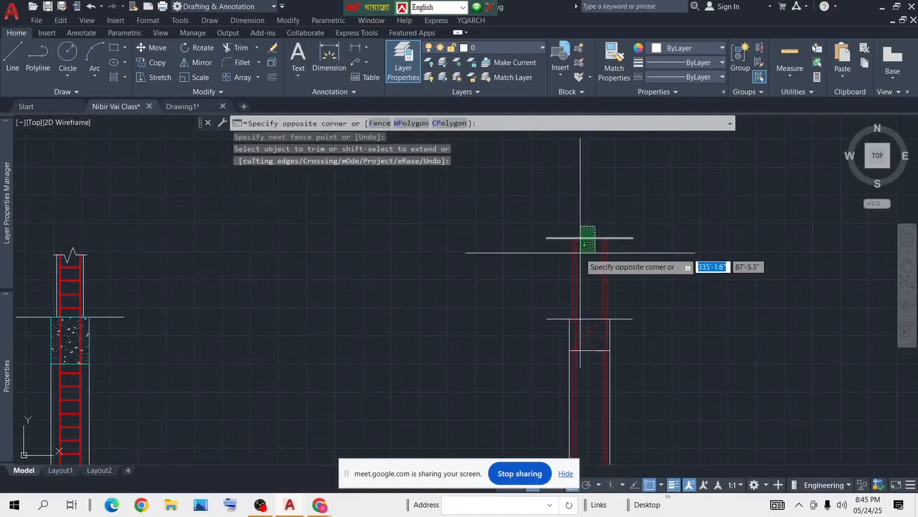
{"action": "left_click", "coordinate": [580, 252]}
{"action": "key", "text": "Delete"}
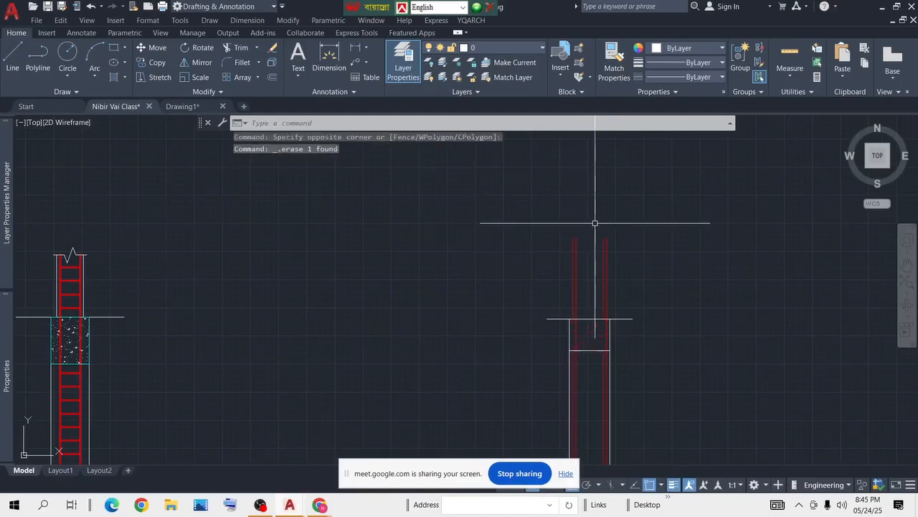
{"action": "scroll", "coordinate": [552, 352], "scroll_direction": "up", "scroll_amount": 4}
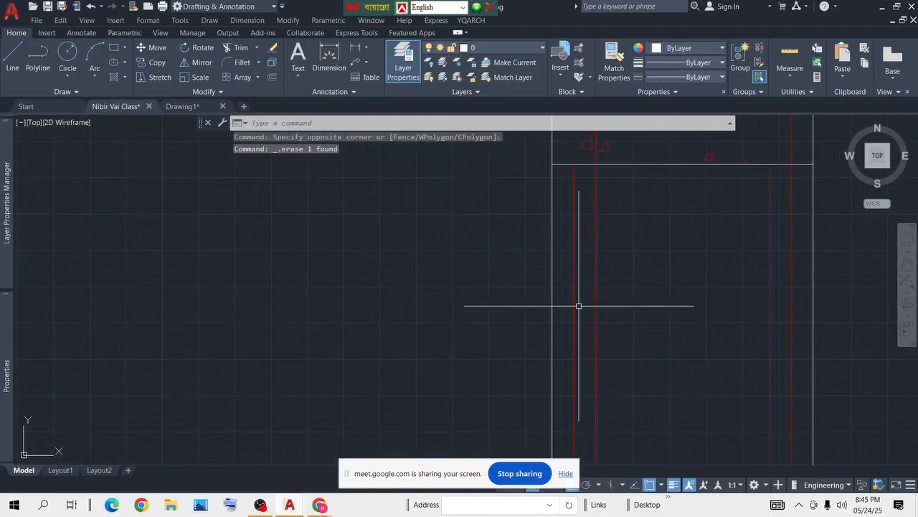
{"action": "left_click", "coordinate": [572, 302]}
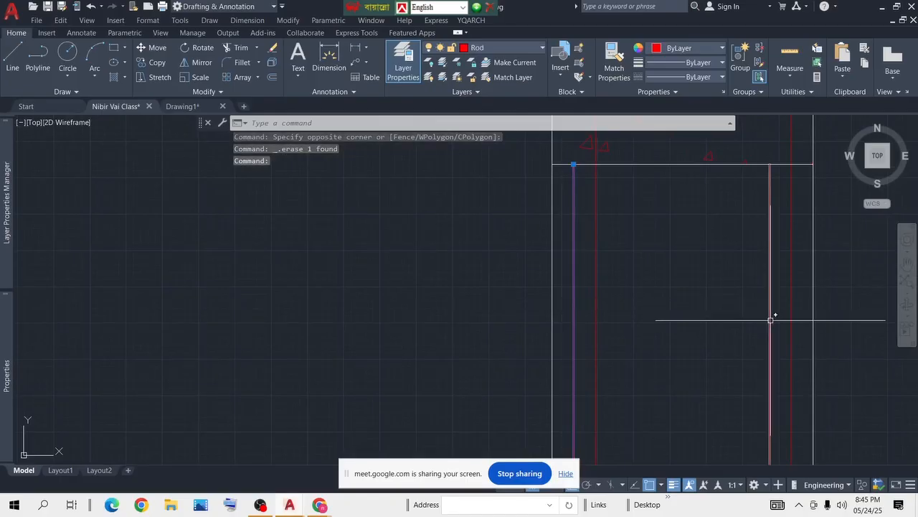
{"action": "left_click", "coordinate": [790, 332]}
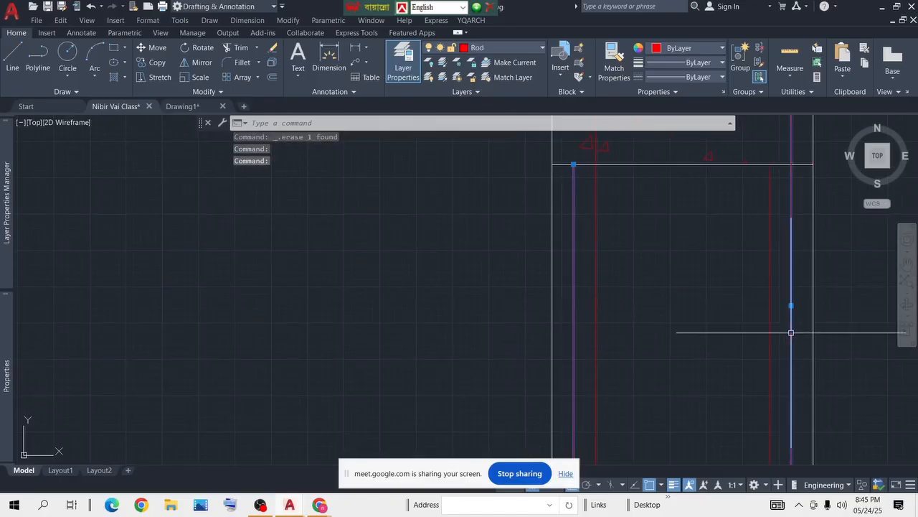
{"action": "scroll", "coordinate": [644, 323], "scroll_direction": "down", "scroll_amount": 5}
{"action": "scroll", "coordinate": [655, 334], "scroll_direction": "up", "scroll_amount": 6}
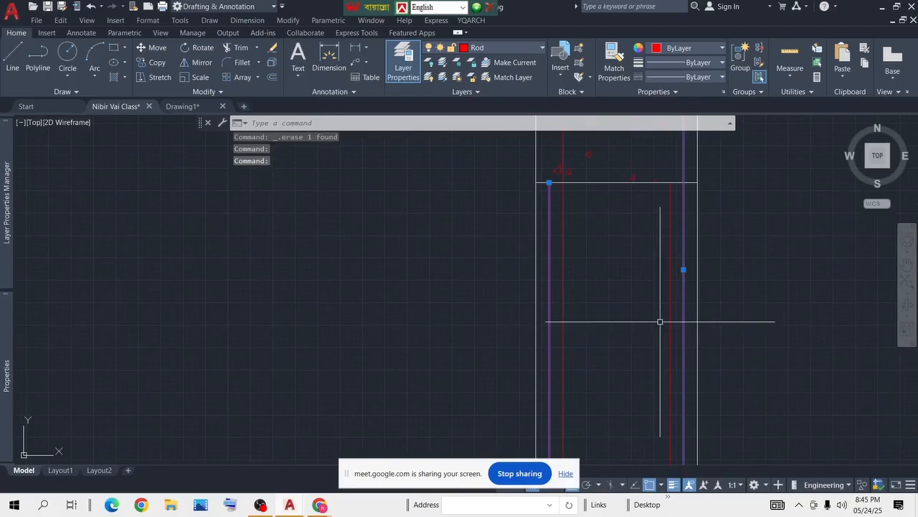
{"action": "key", "text": "Escape"}
Step: Erase the leftover left outer rebar line below the hatched block
{"action": "middle_click_drag", "start_coordinate": [702, 209], "coordinate": [675, 277]}
{"action": "scroll", "coordinate": [674, 277], "scroll_direction": "down", "scroll_amount": 4}
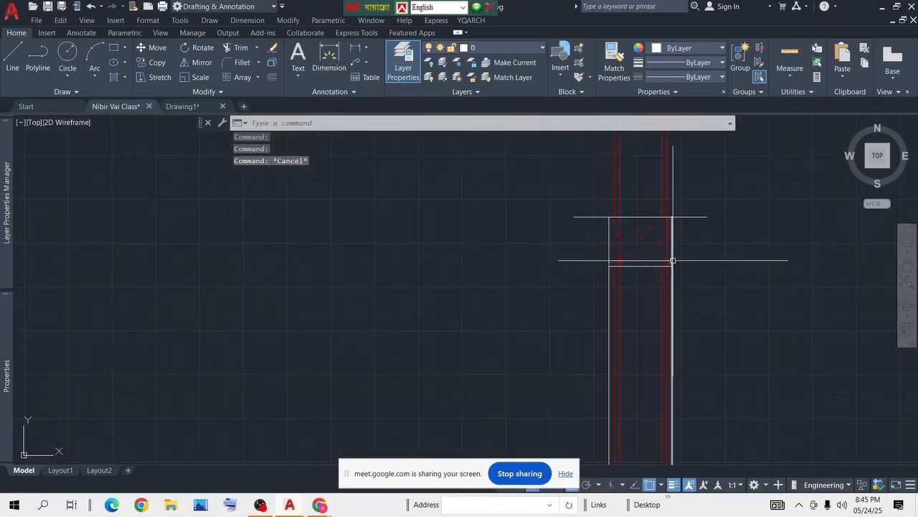
{"action": "scroll", "coordinate": [671, 241], "scroll_direction": "up", "scroll_amount": 2}
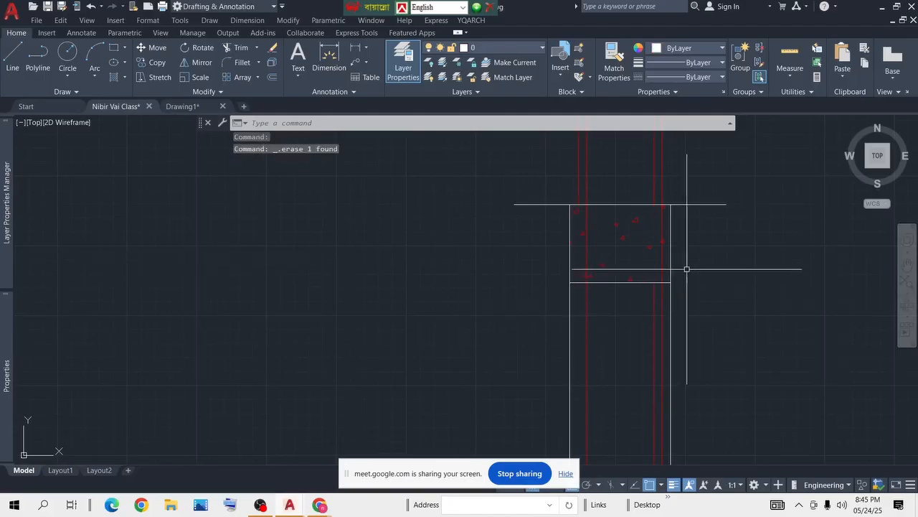
Step: Trim the right outer rebar line inside the hatched block, back to the horizontal ground line
{"action": "scroll", "coordinate": [700, 195], "scroll_direction": "up", "scroll_amount": 8}
{"action": "type", "text": "ty"}
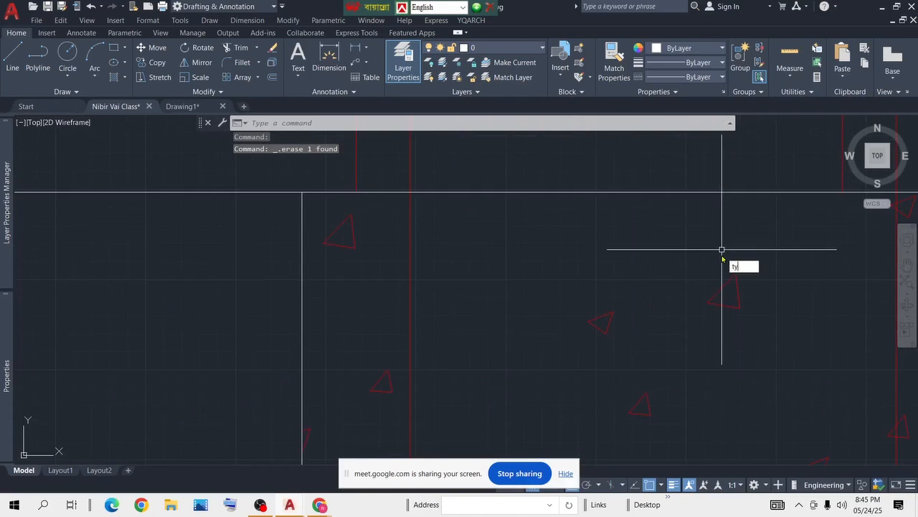
{"action": "key", "text": "space"}
{"action": "middle_click_drag", "start_coordinate": [761, 262], "coordinate": [371, 237]}
{"action": "left_click", "coordinate": [506, 174]}
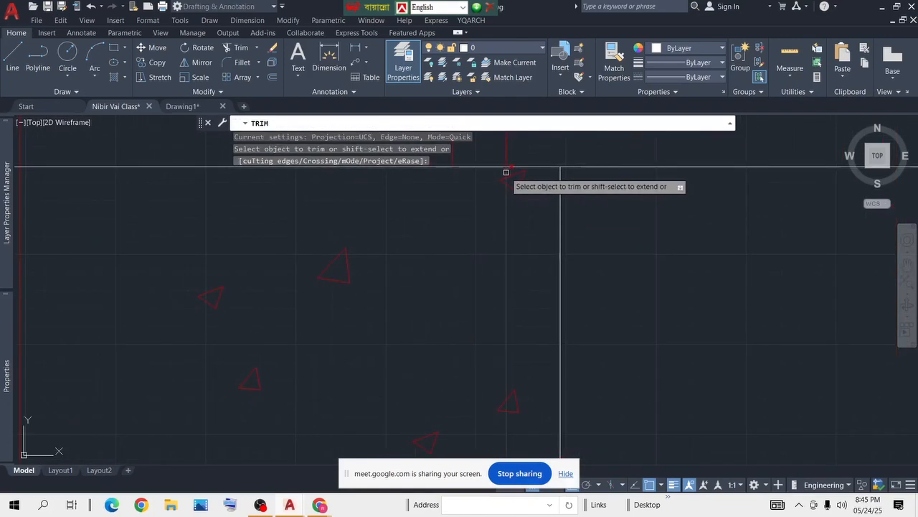
{"action": "key", "text": "Escape"}
{"action": "key", "text": "Return"}
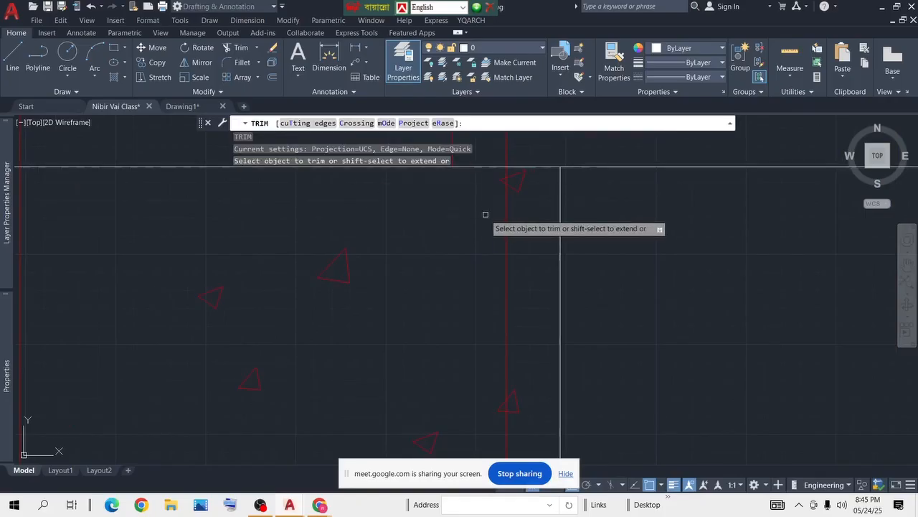
{"action": "left_click", "coordinate": [505, 172]}
{"action": "scroll", "coordinate": [488, 321], "scroll_direction": "down", "scroll_amount": 6}
{"action": "key", "text": "Return"}
Step: Erase the leftover right outer rebar line below the hatched block
{"action": "scroll", "coordinate": [471, 351], "scroll_direction": "up", "scroll_amount": 6}
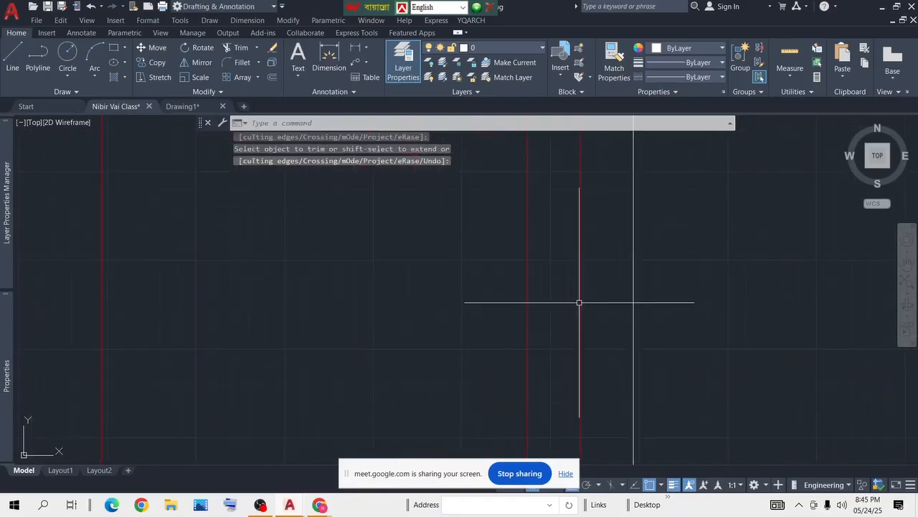
{"action": "left_click", "coordinate": [595, 303]}
{"action": "left_click", "coordinate": [564, 318]}
{"action": "key", "text": "Delete"}
{"action": "scroll", "coordinate": [563, 317], "scroll_direction": "down", "scroll_amount": 3}
{"action": "scroll", "coordinate": [559, 356], "scroll_direction": "up", "scroll_amount": 5}
{"action": "scroll", "coordinate": [549, 334], "scroll_direction": "down", "scroll_amount": 3}
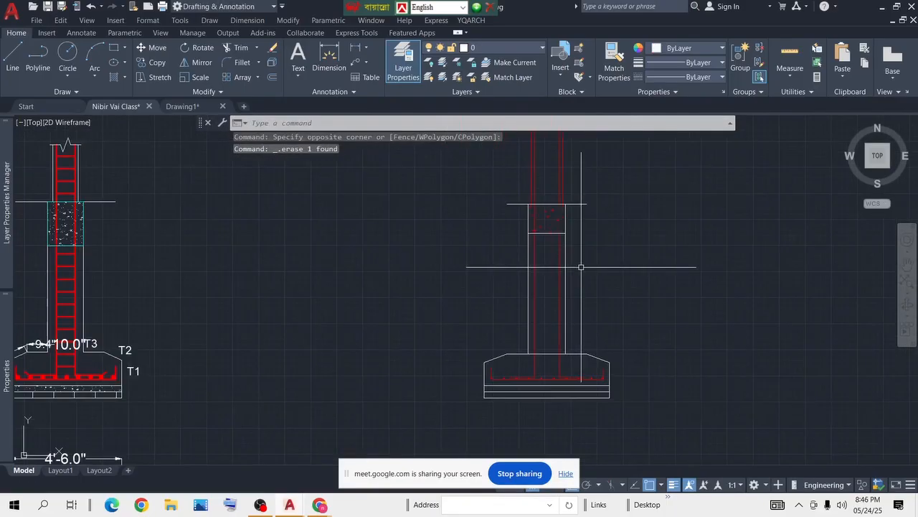
Step: Extend the right inner rebar line down through the hatched block to the block's lower edge
{"action": "scroll", "coordinate": [539, 223], "scroll_direction": "up", "scroll_amount": 8}
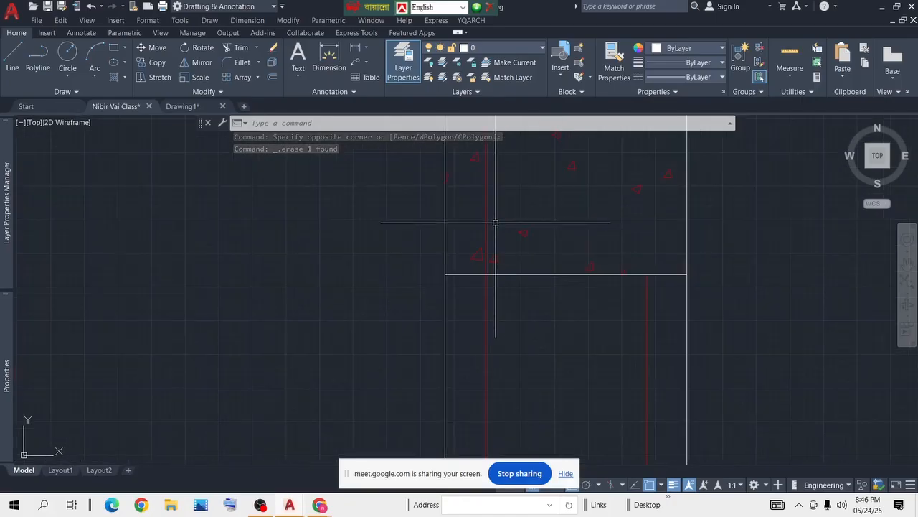
{"action": "scroll", "coordinate": [675, 283], "scroll_direction": "down", "scroll_amount": 5}
{"action": "scroll", "coordinate": [639, 285], "scroll_direction": "up", "scroll_amount": 5}
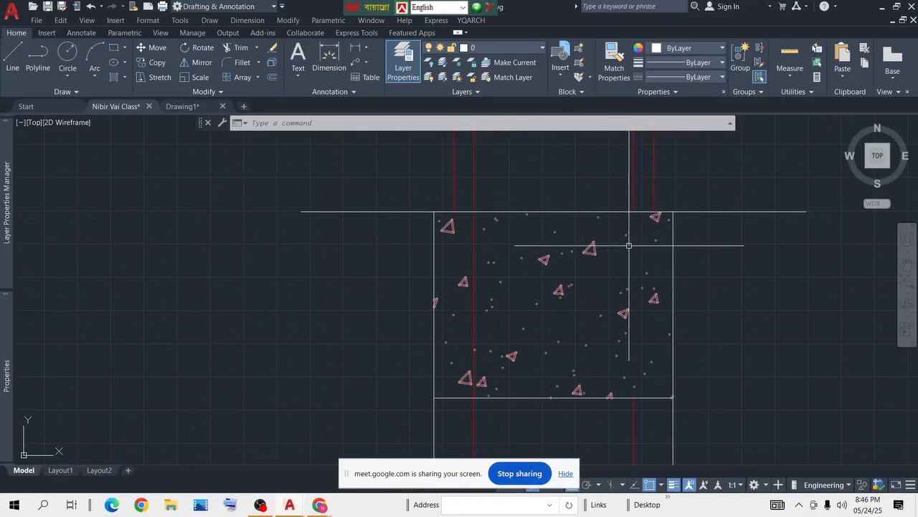
{"action": "type", "text": "ex"}
{"action": "key", "text": "Return"}
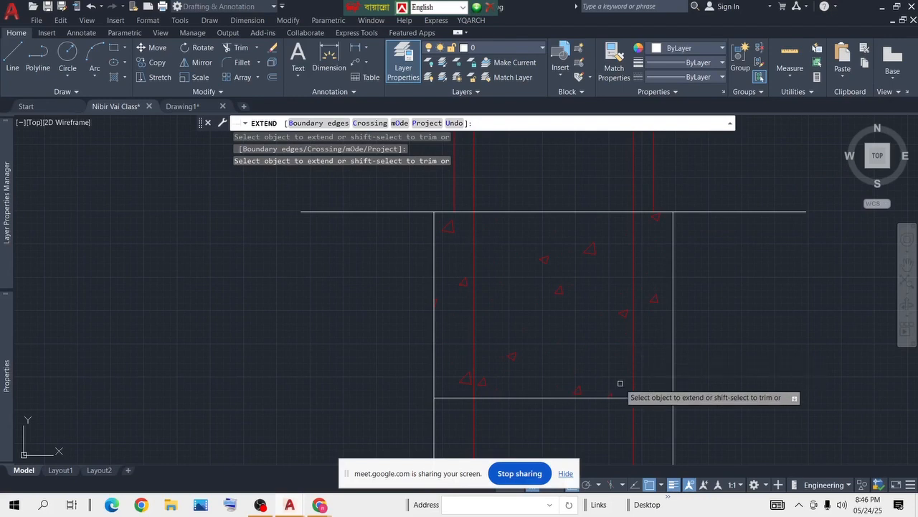
{"action": "key", "text": "Escape"}
Step: Join the upper and lower segments of the right inner rebar line into one line
{"action": "left_click", "coordinate": [633, 378]}
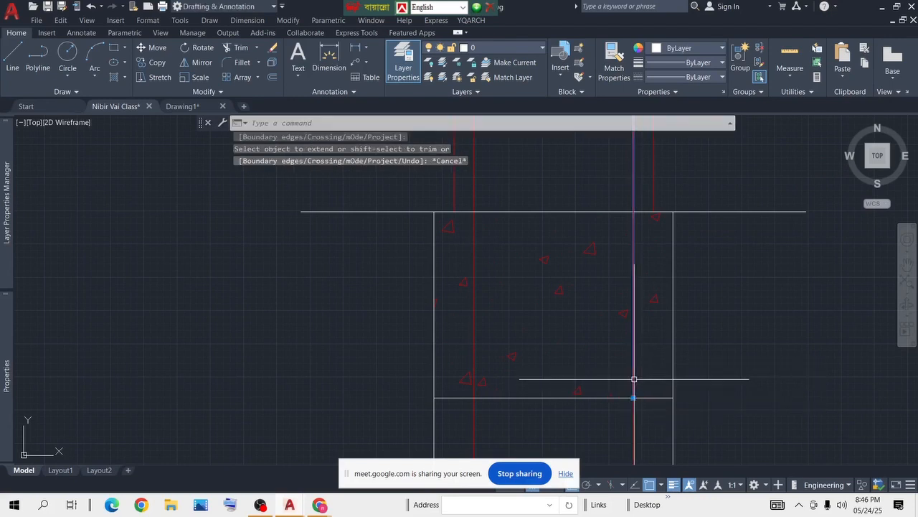
{"action": "left_click", "coordinate": [633, 444]}
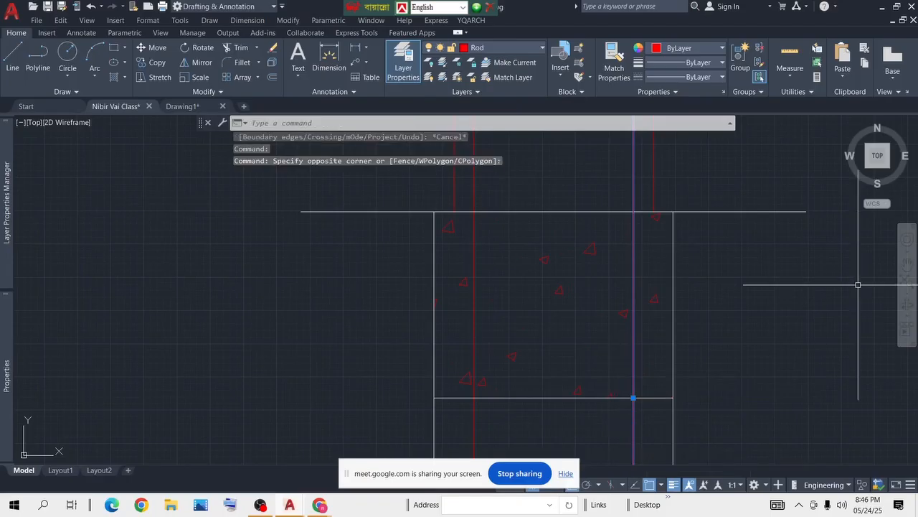
{"action": "type", "text": "j"}
{"action": "key", "text": "Return"}
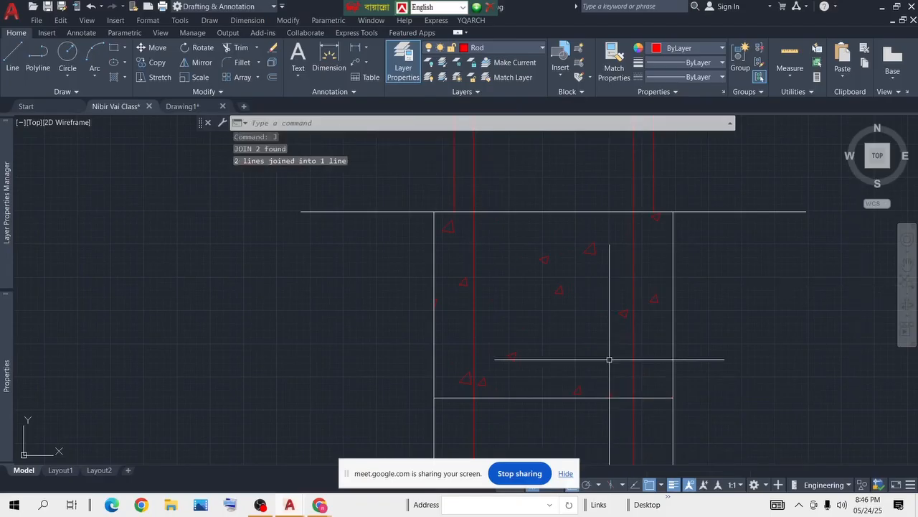
Step: Match the properties of the horizontal ground line onto the two outer vertical lines above the hatched block
{"action": "scroll", "coordinate": [494, 271], "scroll_direction": "down", "scroll_amount": 1}
{"action": "scroll", "coordinate": [494, 272], "scroll_direction": "down", "scroll_amount": 1}
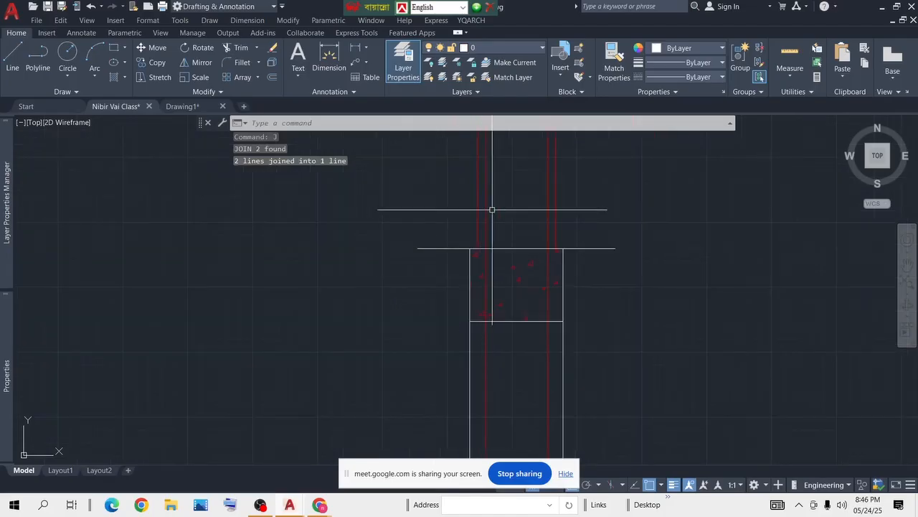
{"action": "scroll", "coordinate": [523, 283], "scroll_direction": "down", "scroll_amount": 1}
{"action": "middle_click_drag", "start_coordinate": [522, 287], "coordinate": [520, 380]}
{"action": "scroll", "coordinate": [514, 274], "scroll_direction": "up", "scroll_amount": 2}
{"action": "scroll", "coordinate": [515, 278], "scroll_direction": "up", "scroll_amount": 2}
{"action": "middle_click_drag", "start_coordinate": [534, 279], "coordinate": [528, 207]}
{"action": "scroll", "coordinate": [528, 207], "scroll_direction": "down", "scroll_amount": 2}
{"action": "type", "text": "a"}
{"action": "key", "text": "Return"}
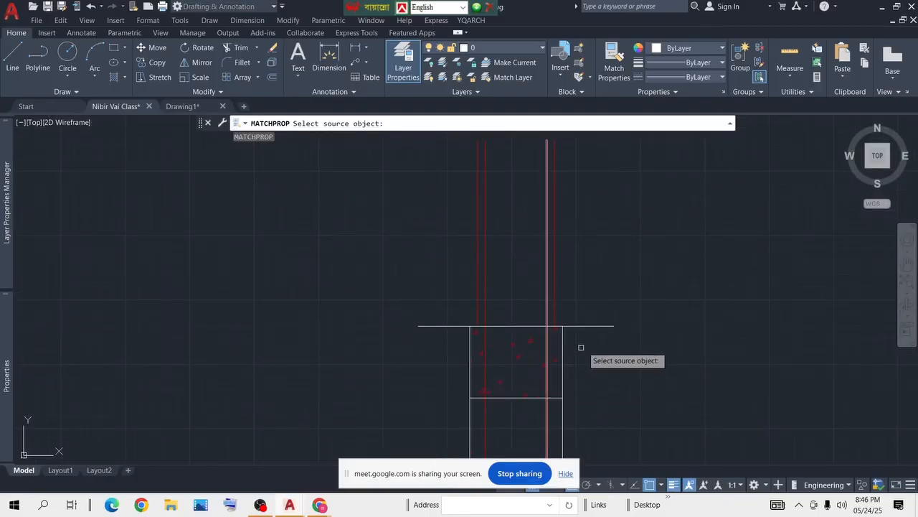
{"action": "left_click", "coordinate": [592, 327]}
{"action": "left_click", "coordinate": [555, 301]}
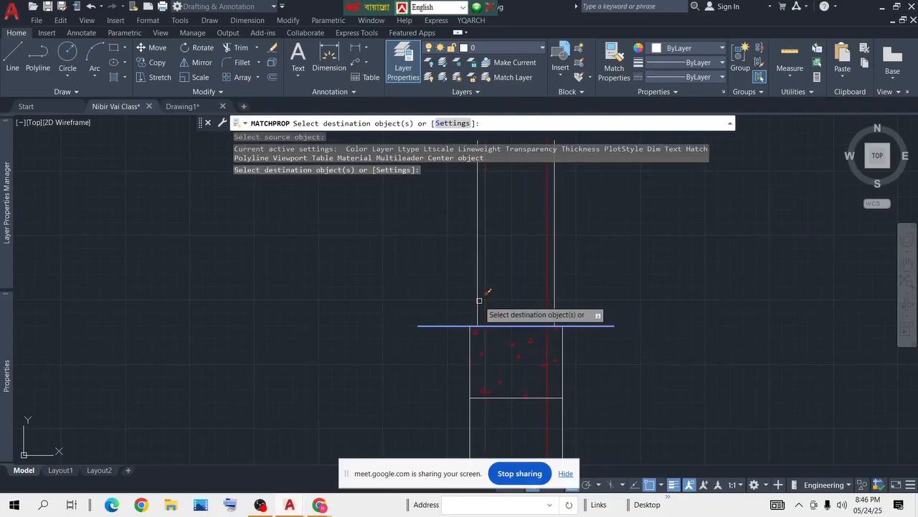
{"action": "left_click", "coordinate": [478, 300]}
{"action": "key", "text": "Escape"}
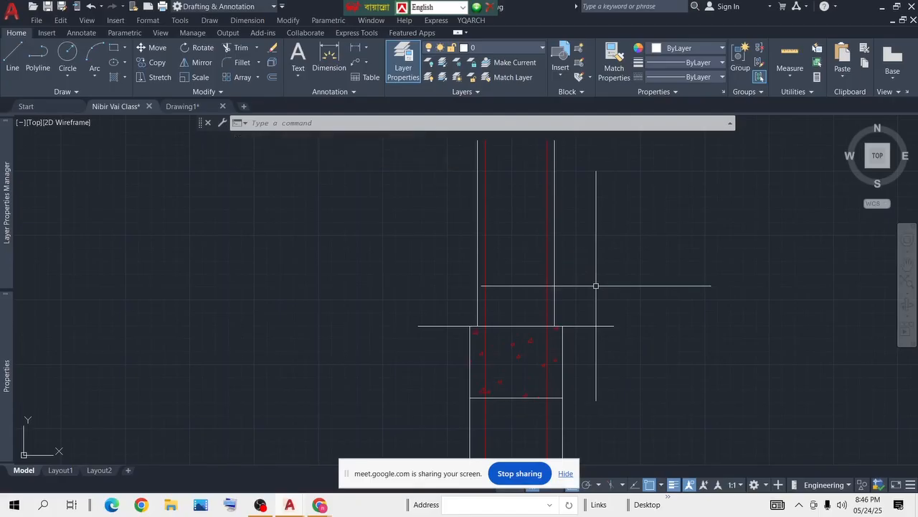
Step: Examine the column outline and reinforcement above and below the hatched block against the finished example section
{"action": "scroll", "coordinate": [531, 303], "scroll_direction": "up", "scroll_amount": 4}
{"action": "scroll", "coordinate": [538, 251], "scroll_direction": "down", "scroll_amount": 4}
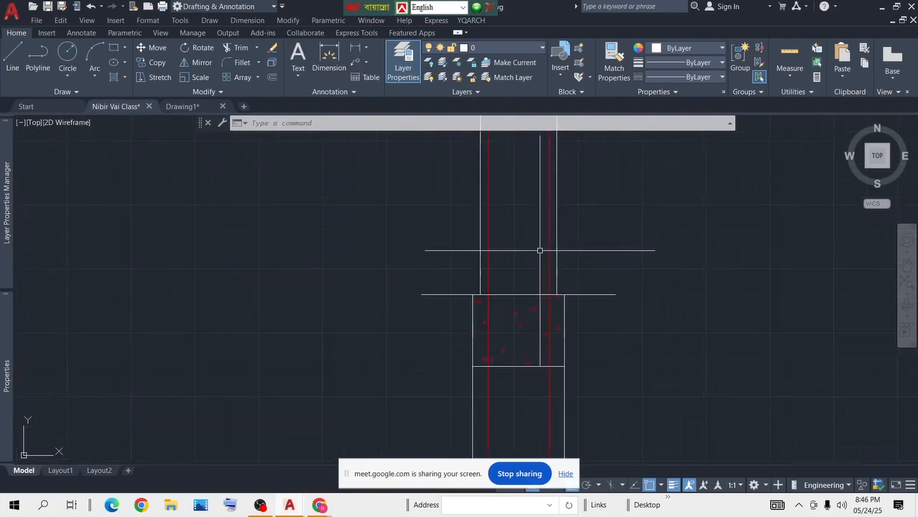
{"action": "scroll", "coordinate": [582, 230], "scroll_direction": "down", "scroll_amount": 3}
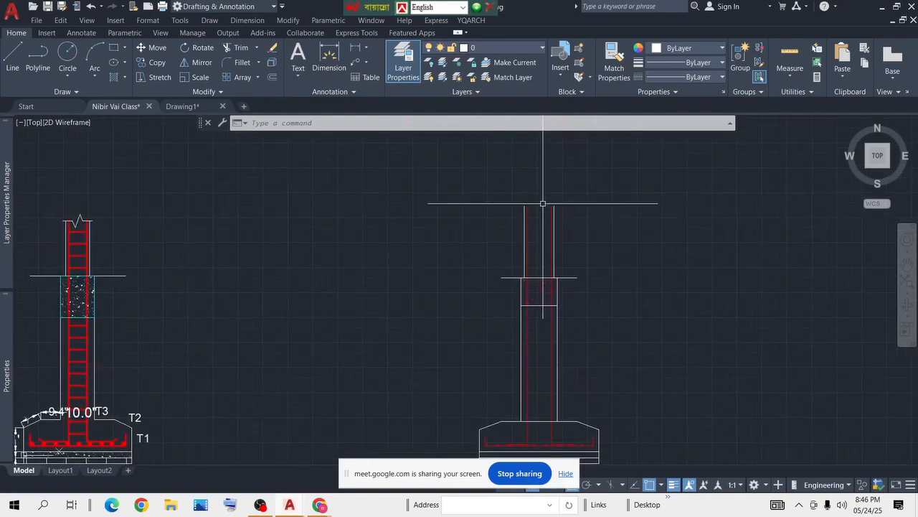
{"action": "scroll", "coordinate": [538, 198], "scroll_direction": "up", "scroll_amount": 3}
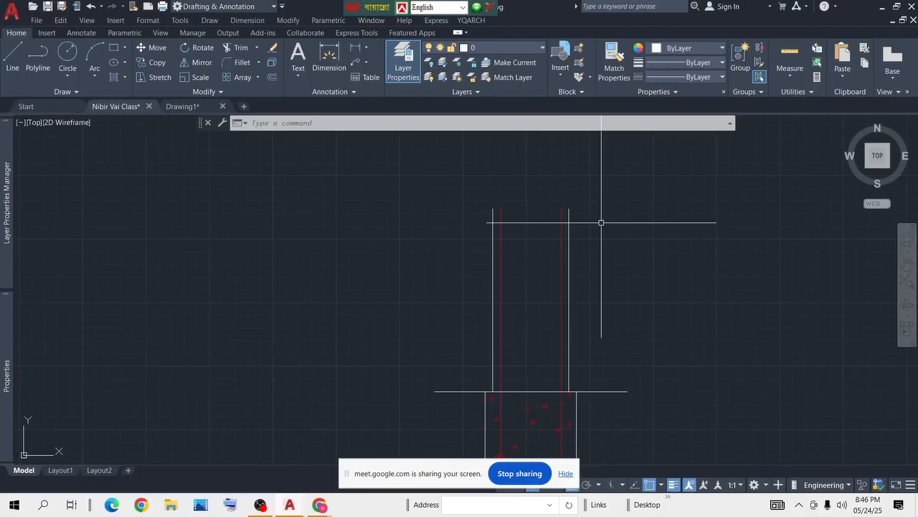
{"action": "scroll", "coordinate": [595, 219], "scroll_direction": "up", "scroll_amount": 2}
{"action": "scroll", "coordinate": [598, 252], "scroll_direction": "down", "scroll_amount": 4}
{"action": "scroll", "coordinate": [516, 255], "scroll_direction": "up", "scroll_amount": 4}
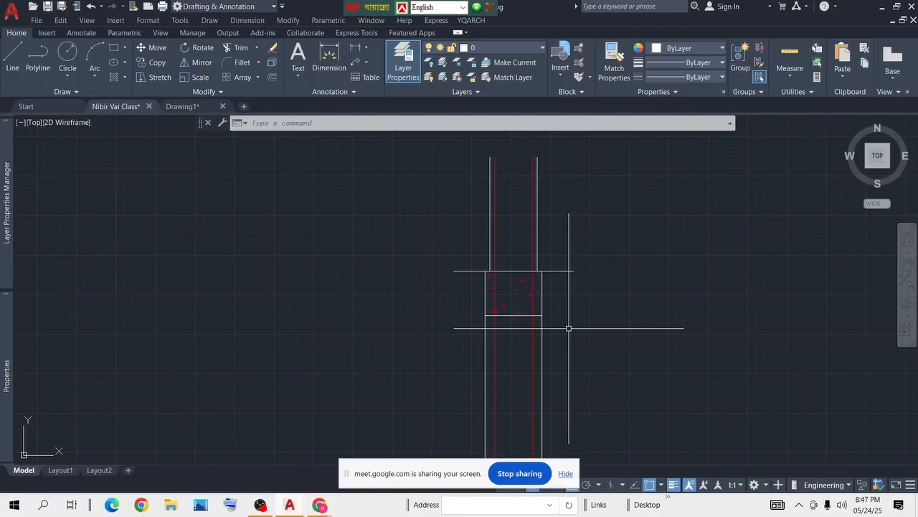
{"action": "scroll", "coordinate": [342, 293], "scroll_direction": "down", "scroll_amount": 2}
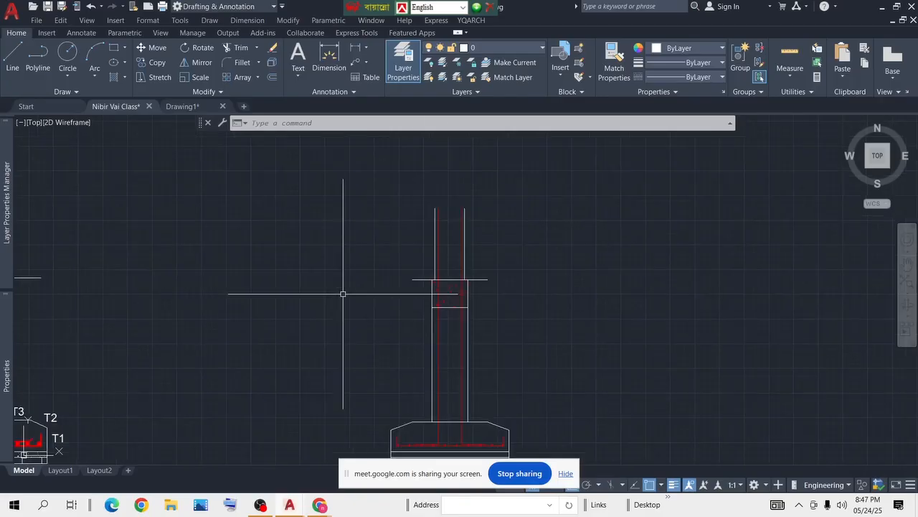
Step: Remove the footing's top line between the two column faces by trimming it beside the rebar and deleting the middle piece
{"action": "scroll", "coordinate": [452, 414], "scroll_direction": "up", "scroll_amount": 2}
{"action": "middle_click_drag", "start_coordinate": [452, 415], "coordinate": [490, 366]}
{"action": "scroll", "coordinate": [489, 368], "scroll_direction": "down", "scroll_amount": 4}
{"action": "scroll", "coordinate": [489, 368], "scroll_direction": "up", "scroll_amount": 5}
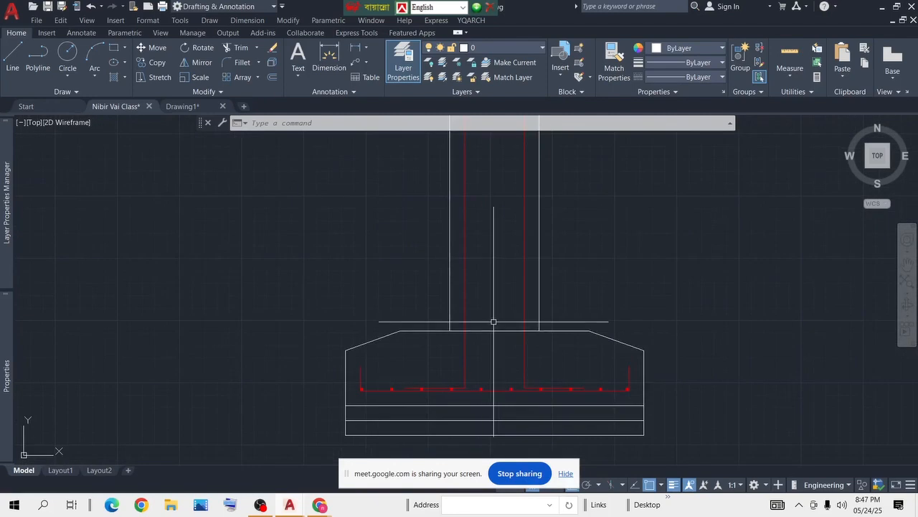
{"action": "middle_click_drag", "start_coordinate": [485, 318], "coordinate": [454, 323]}
{"action": "scroll", "coordinate": [455, 322], "scroll_direction": "up", "scroll_amount": 4}
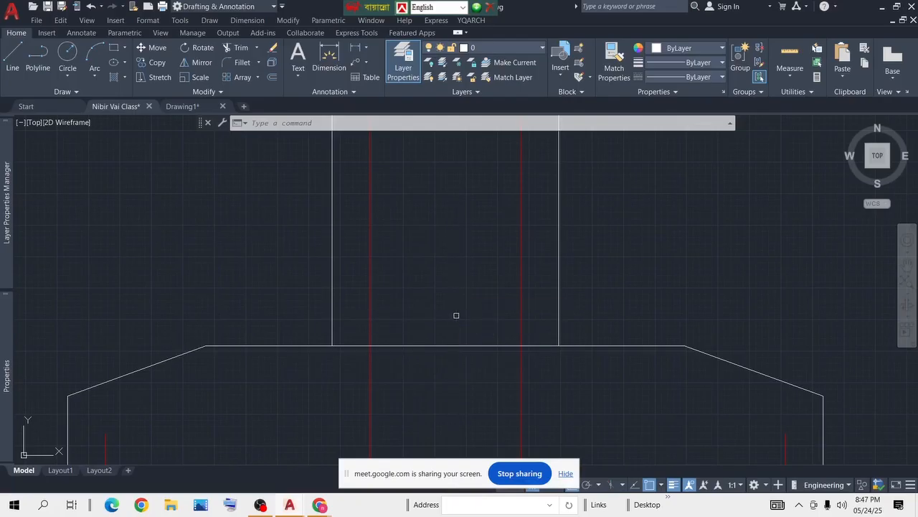
{"action": "type", "text": "tr"}
{"action": "key", "text": "space"}
{"action": "left_click", "coordinate": [346, 345]}
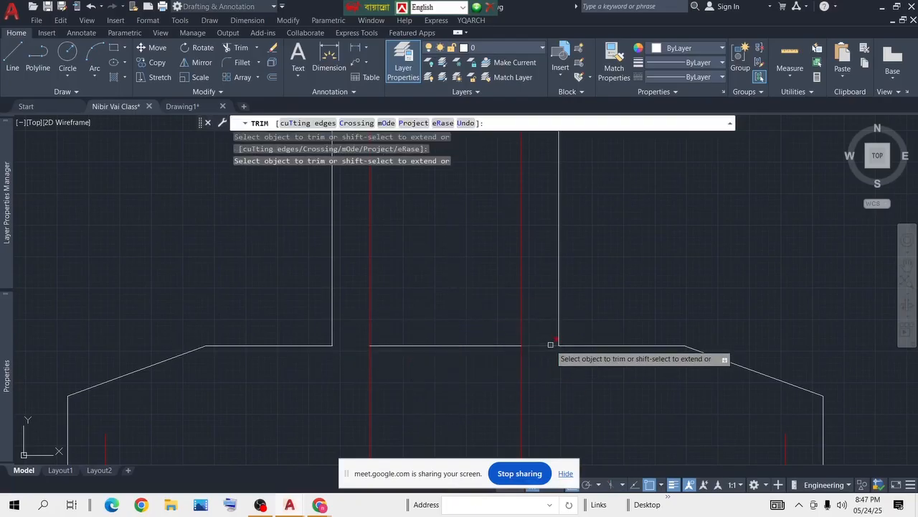
{"action": "key", "text": "space"}
{"action": "left_click", "coordinate": [498, 323]}
{"action": "left_click", "coordinate": [463, 376]}
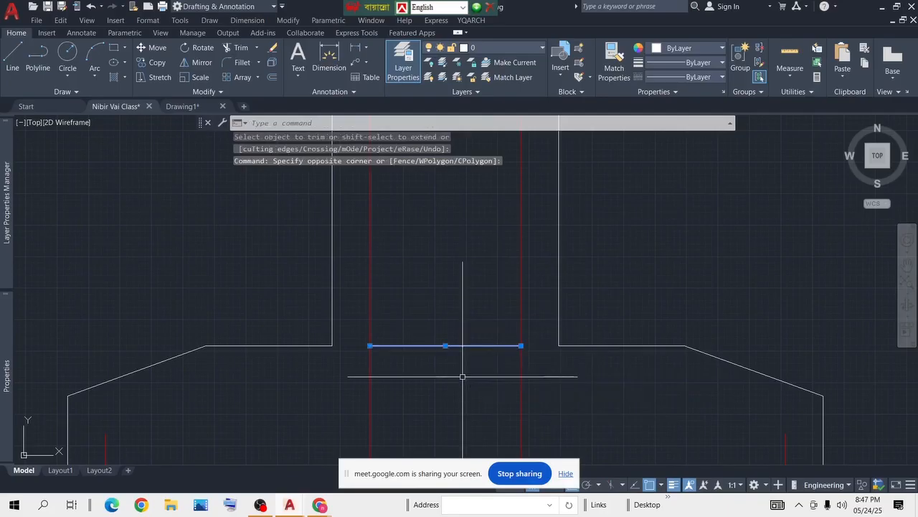
{"action": "key", "text": "Delete"}
Step: Draw a break line across the column's upper end between its two outer lines, with the break symbol at the midpoint
{"action": "scroll", "coordinate": [455, 377], "scroll_direction": "down", "scroll_amount": 4}
{"action": "scroll", "coordinate": [444, 358], "scroll_direction": "down", "scroll_amount": 4}
{"action": "middle_click_drag", "start_coordinate": [448, 214], "coordinate": [446, 328]}
{"action": "scroll", "coordinate": [447, 335], "scroll_direction": "up", "scroll_amount": 5}
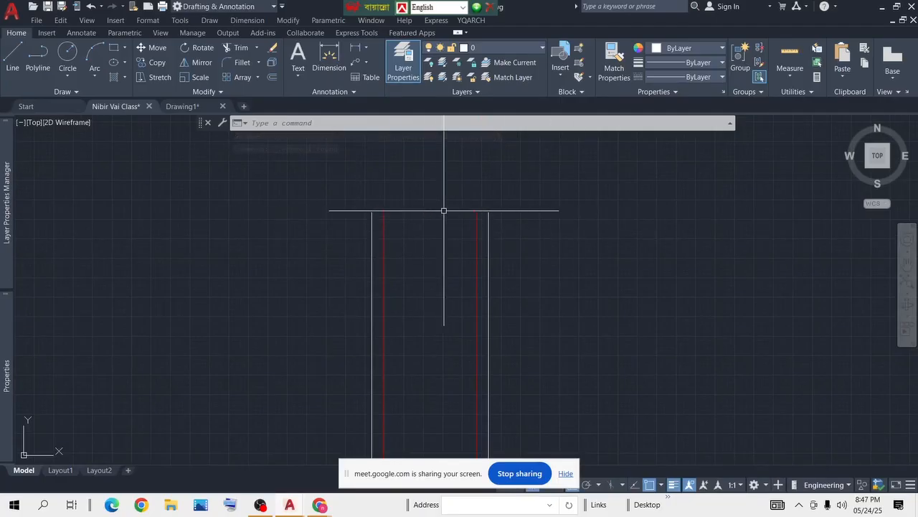
{"action": "left_click", "coordinate": [357, 33]}
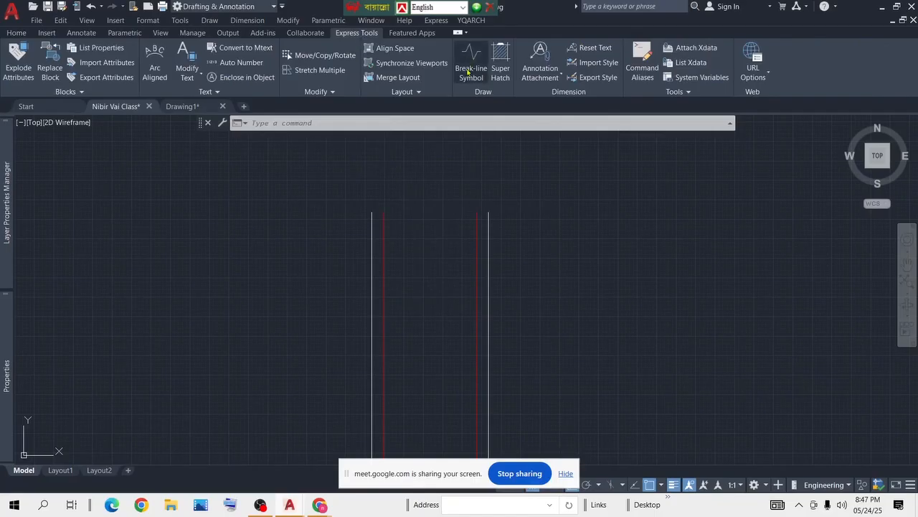
{"action": "left_click", "coordinate": [470, 68]}
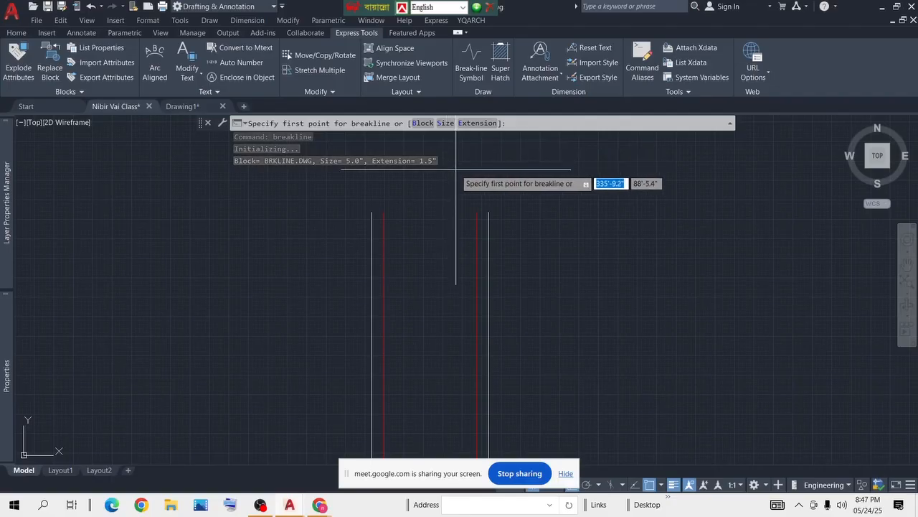
{"action": "type", "text": "5"}
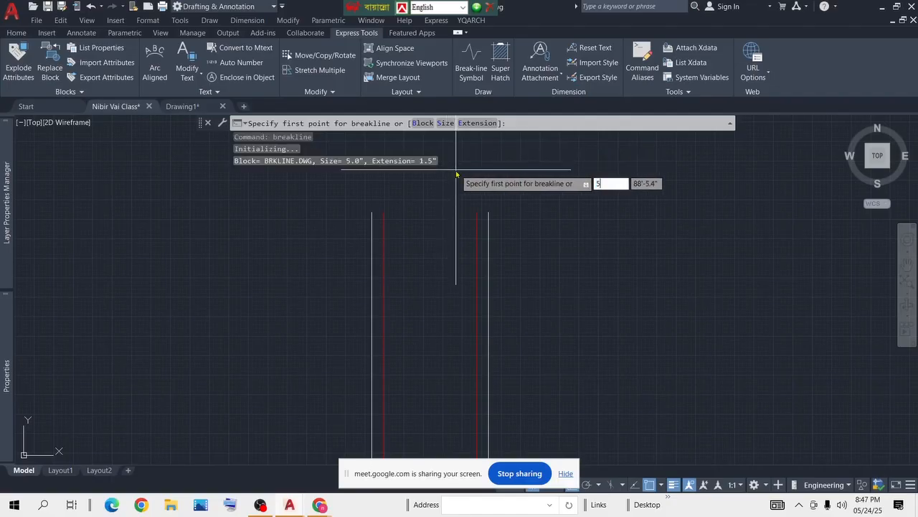
{"action": "key", "text": "Return"}
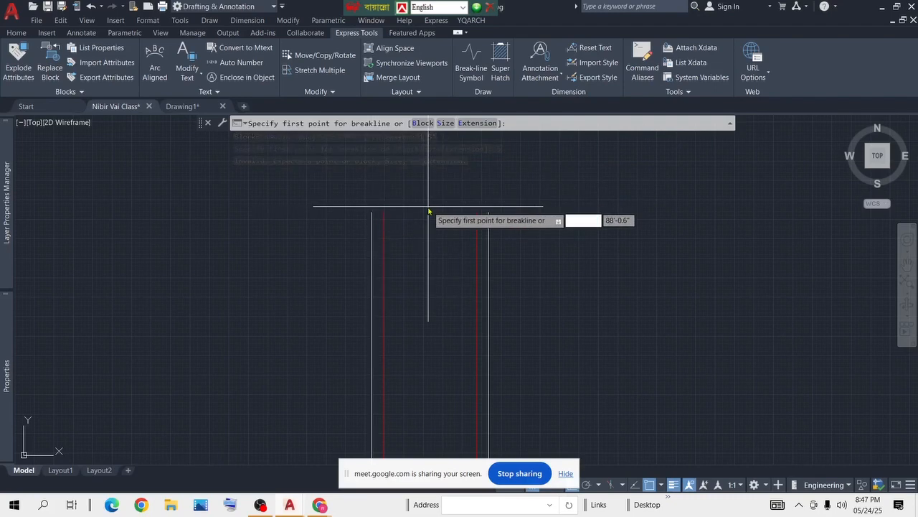
{"action": "type", "text": "10"}
{"action": "key", "text": "Return"}
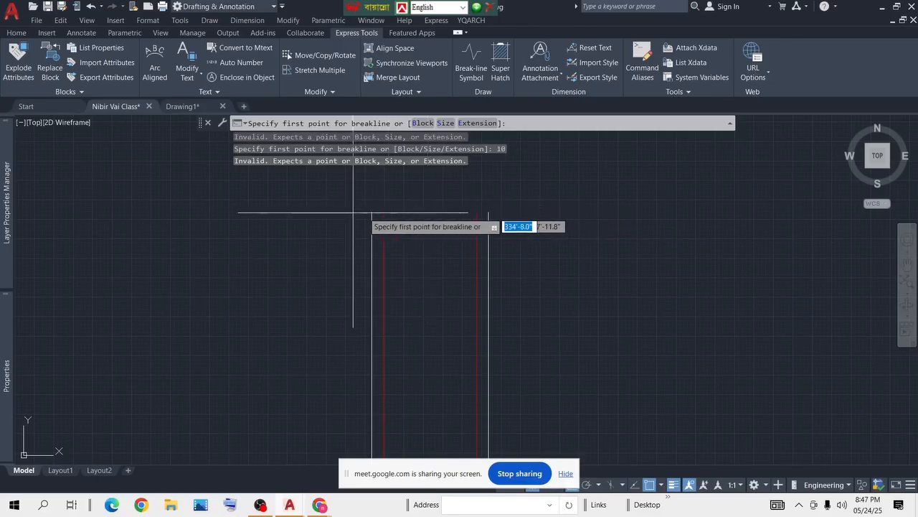
{"action": "left_click", "coordinate": [488, 213]}
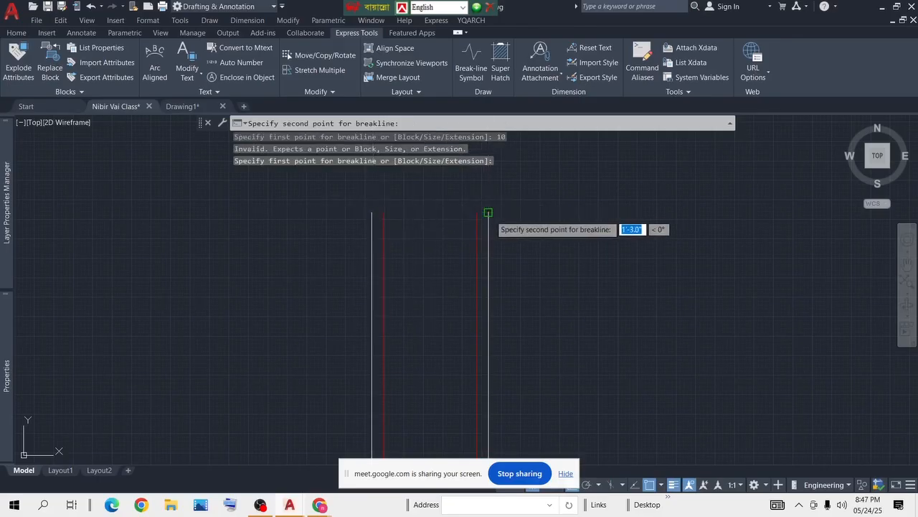
{"action": "left_click", "coordinate": [371, 213]}
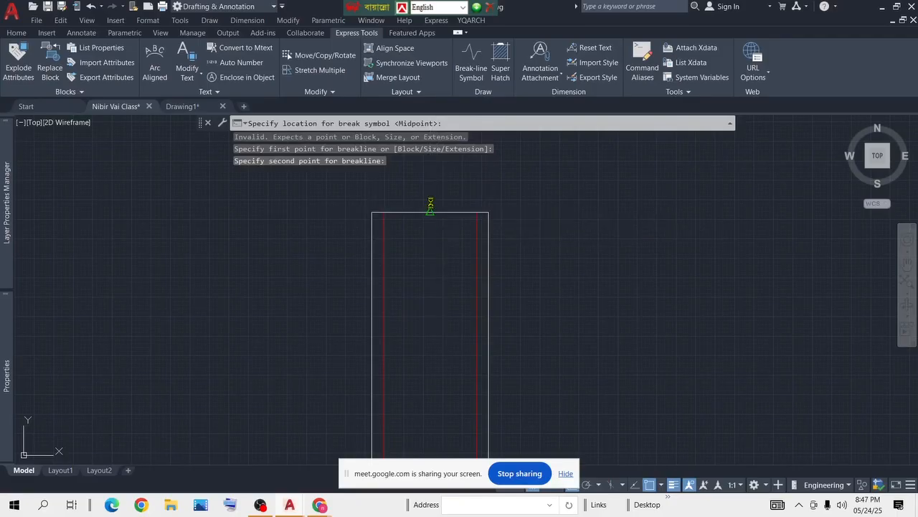
{"action": "left_click", "coordinate": [430, 205]}
{"action": "left_click", "coordinate": [430, 182]}
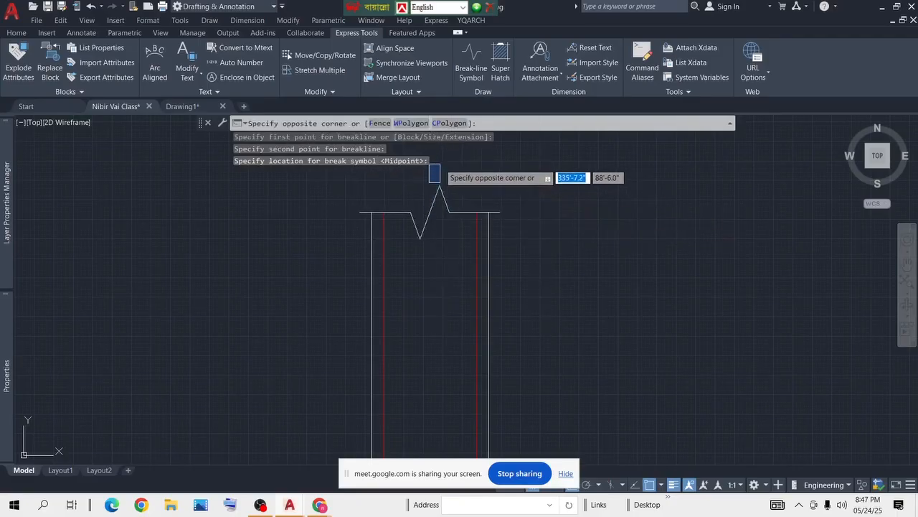
{"action": "key", "text": "Escape"}
{"action": "scroll", "coordinate": [462, 180], "scroll_direction": "down", "scroll_amount": 3}
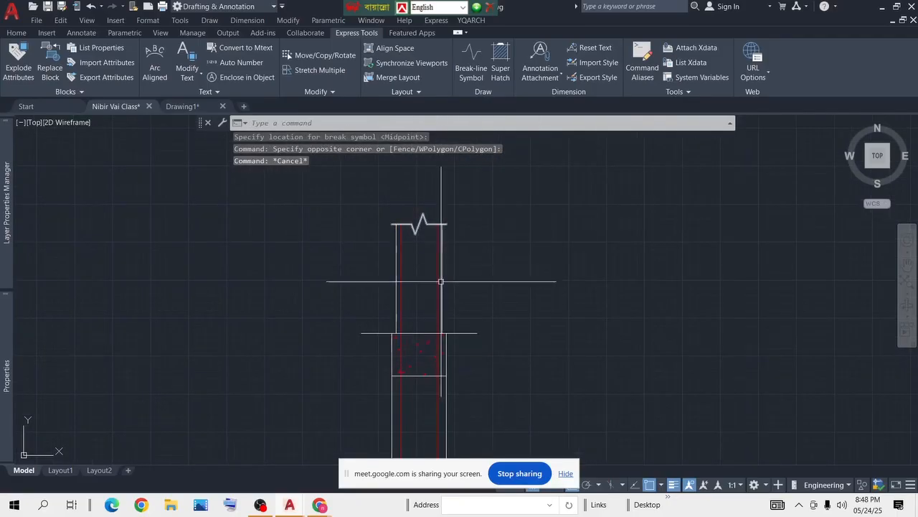
{"action": "scroll", "coordinate": [450, 223], "scroll_direction": "down", "scroll_amount": 3}
{"action": "scroll", "coordinate": [448, 238], "scroll_direction": "up", "scroll_amount": 3}
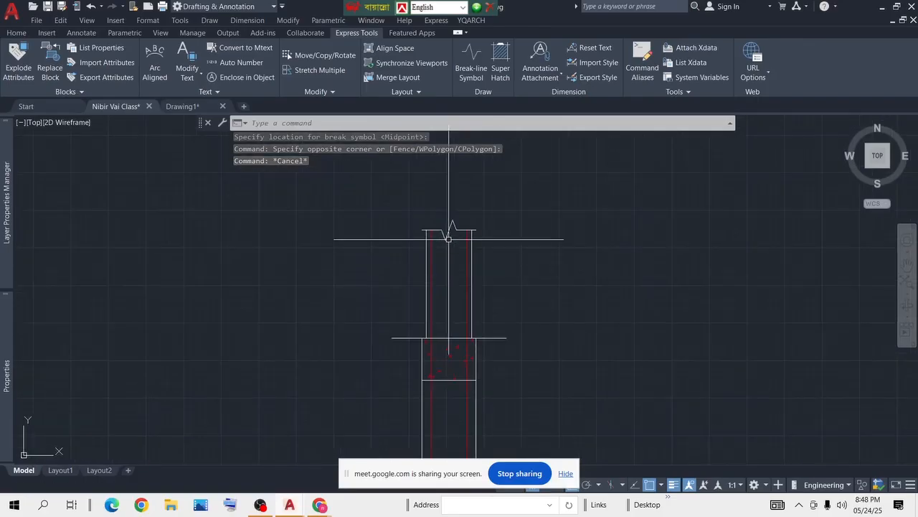
Step: Examine the column section from the break line at its upper end down to the footing reinforcement
{"action": "scroll", "coordinate": [448, 237], "scroll_direction": "up", "scroll_amount": 3}
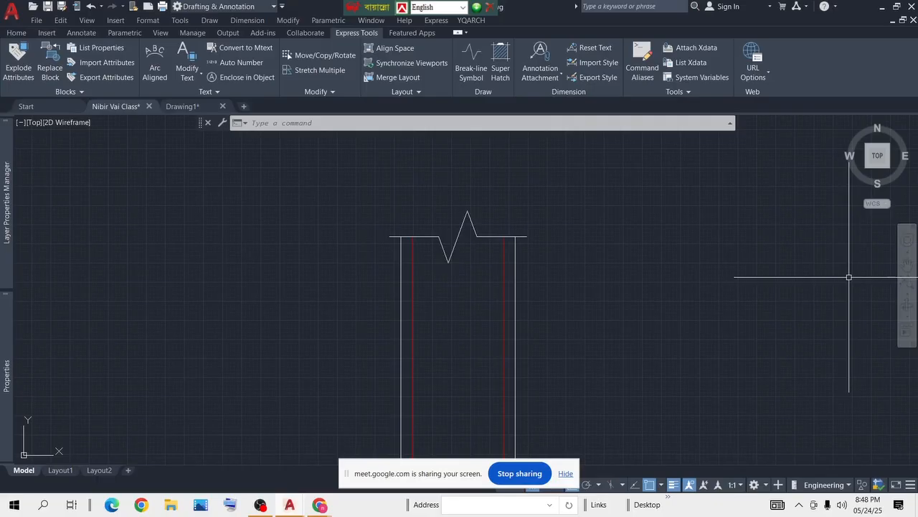
{"action": "scroll", "coordinate": [552, 212], "scroll_direction": "down", "scroll_amount": 2}
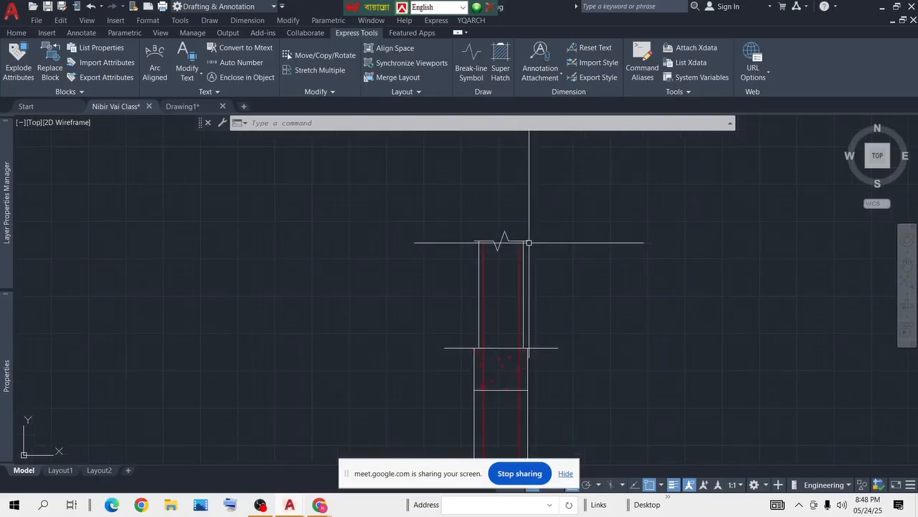
{"action": "scroll", "coordinate": [478, 256], "scroll_direction": "down", "scroll_amount": 2}
{"action": "scroll", "coordinate": [519, 355], "scroll_direction": "up", "scroll_amount": 4}
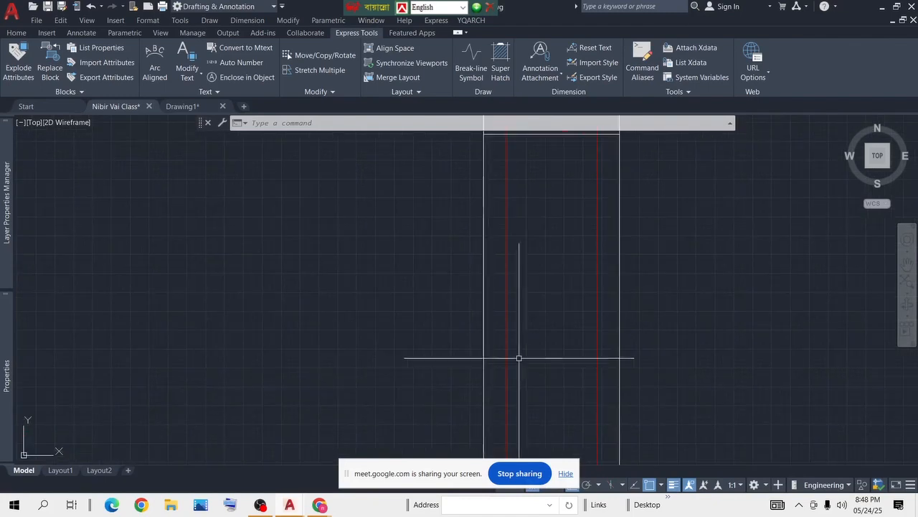
{"action": "scroll", "coordinate": [574, 321], "scroll_direction": "down", "scroll_amount": 4}
{"action": "scroll", "coordinate": [488, 320], "scroll_direction": "up", "scroll_amount": 4}
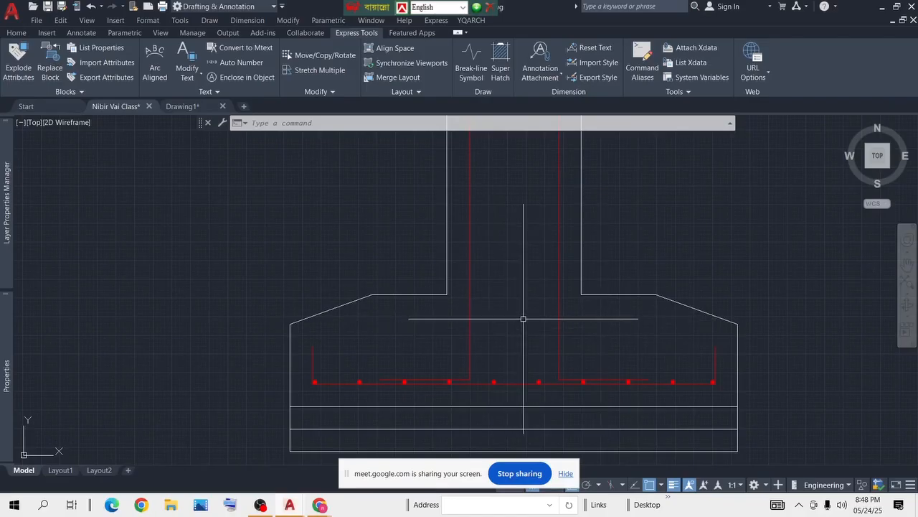
Step: Draw a horizontal line between the bottom corners of the two L-shaped column bars inside the footing
{"action": "scroll", "coordinate": [420, 375], "scroll_direction": "up", "scroll_amount": 4}
{"action": "middle_click_drag", "start_coordinate": [644, 369], "coordinate": [554, 367]}
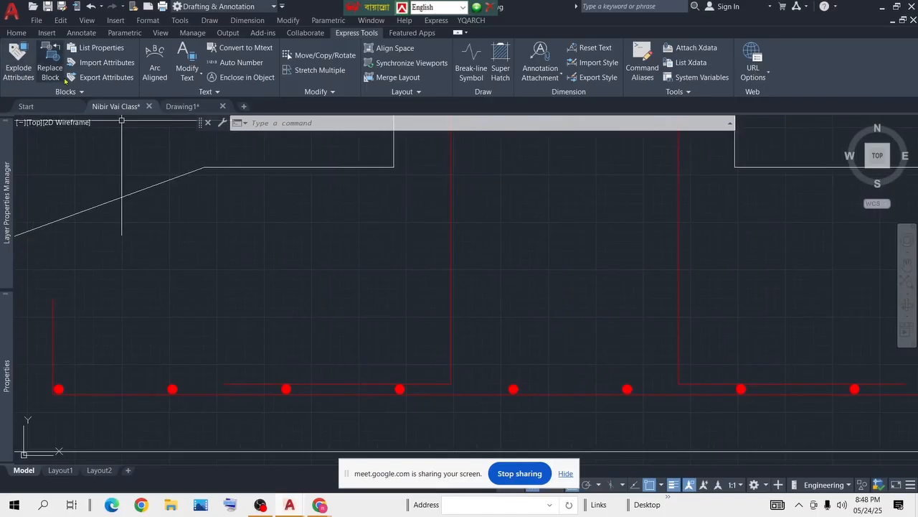
{"action": "left_click", "coordinate": [16, 33]}
{"action": "left_click", "coordinate": [15, 69]}
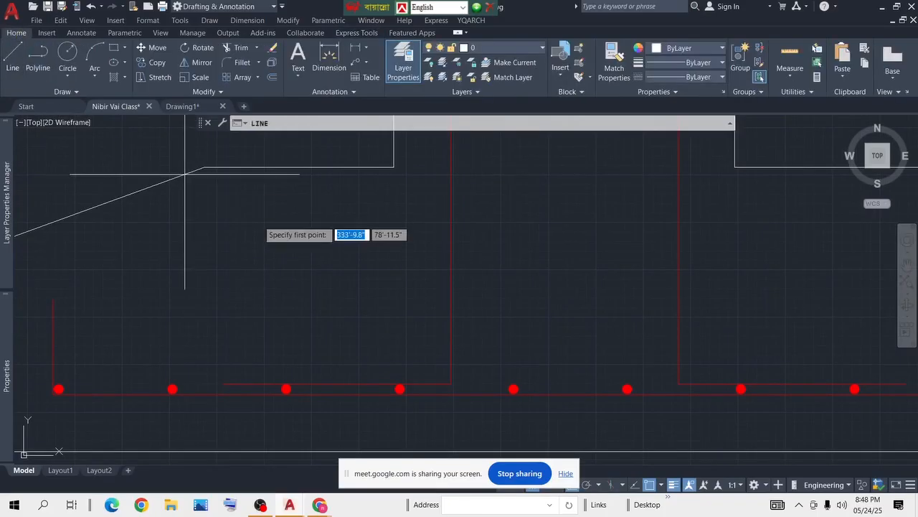
{"action": "left_click", "coordinate": [448, 382]}
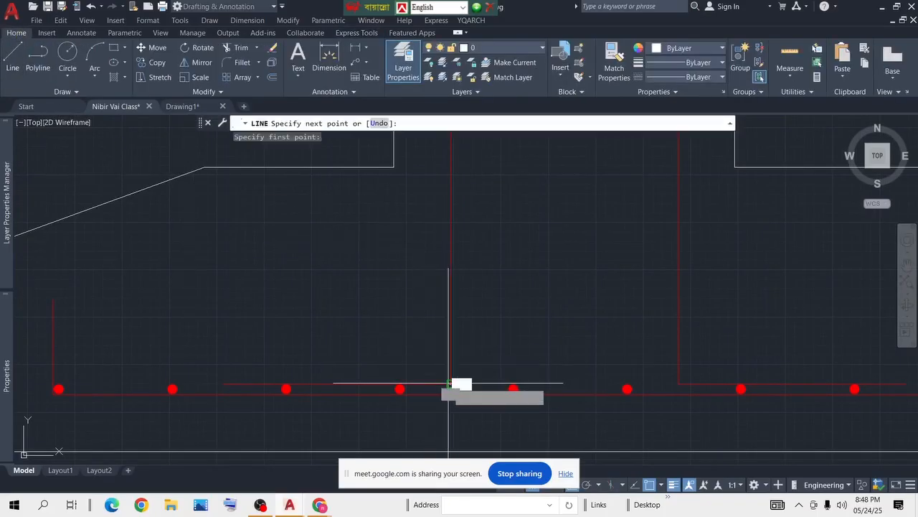
{"action": "left_click", "coordinate": [679, 383]}
{"action": "key", "text": "Return"}
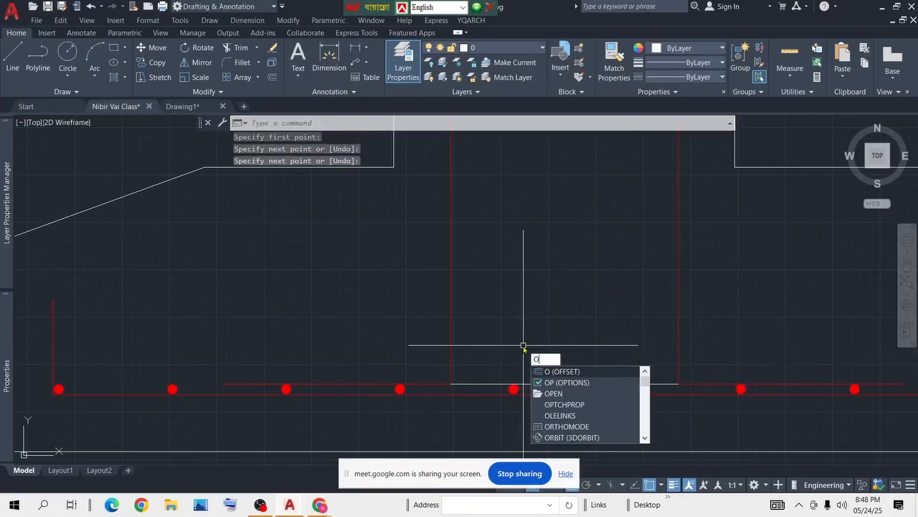
Step: Offset the horizontal line between the column bars 3 inches upward and delete the original line
{"action": "key", "text": "Return"}
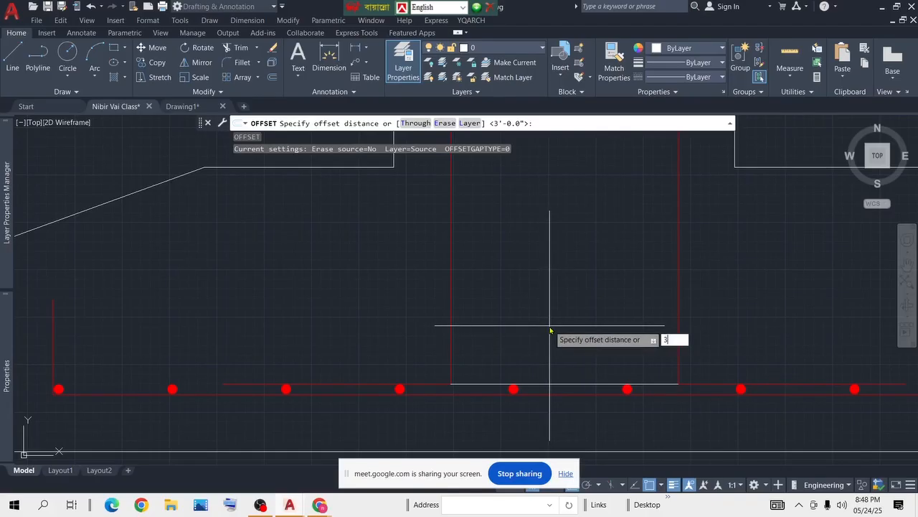
{"action": "key", "text": "Return"}
{"action": "left_click", "coordinate": [557, 384]}
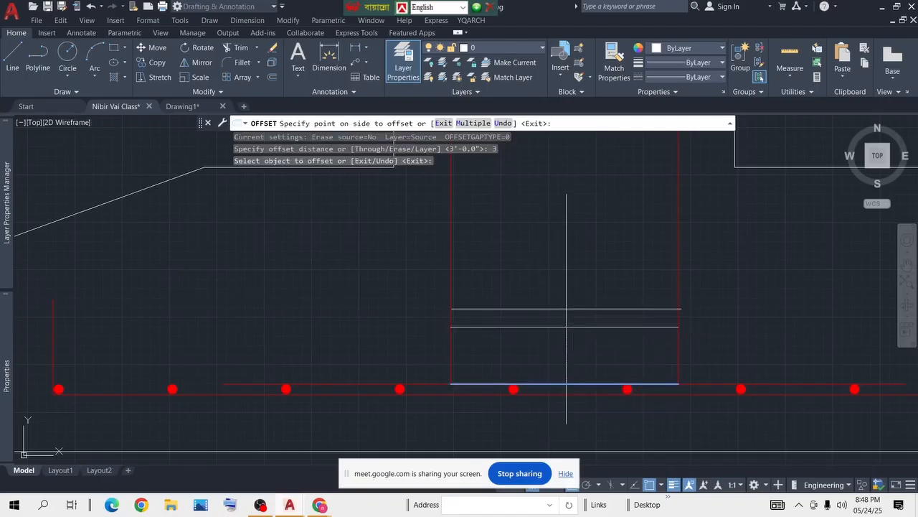
{"action": "left_click", "coordinate": [567, 309]}
{"action": "left_click", "coordinate": [564, 388]}
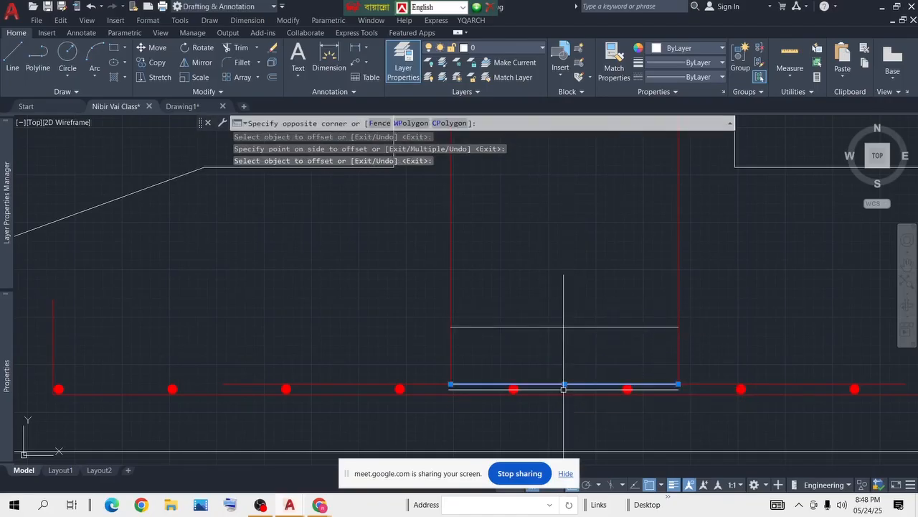
{"action": "left_click", "coordinate": [554, 340]}
{"action": "key", "text": "Delete"}
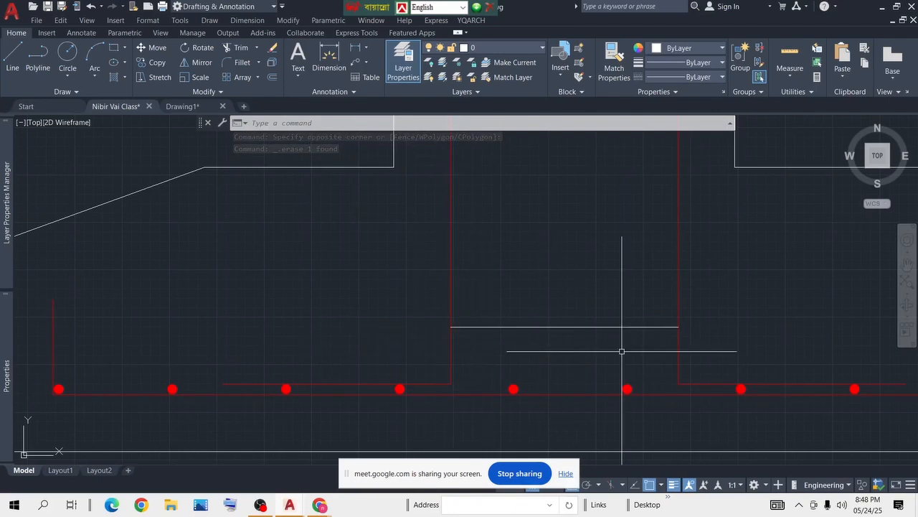
Step: Match the properties of the column's red vertical bar onto the horizontal tie line above the footing mesh
{"action": "scroll", "coordinate": [535, 298], "scroll_direction": "down", "scroll_amount": 1}
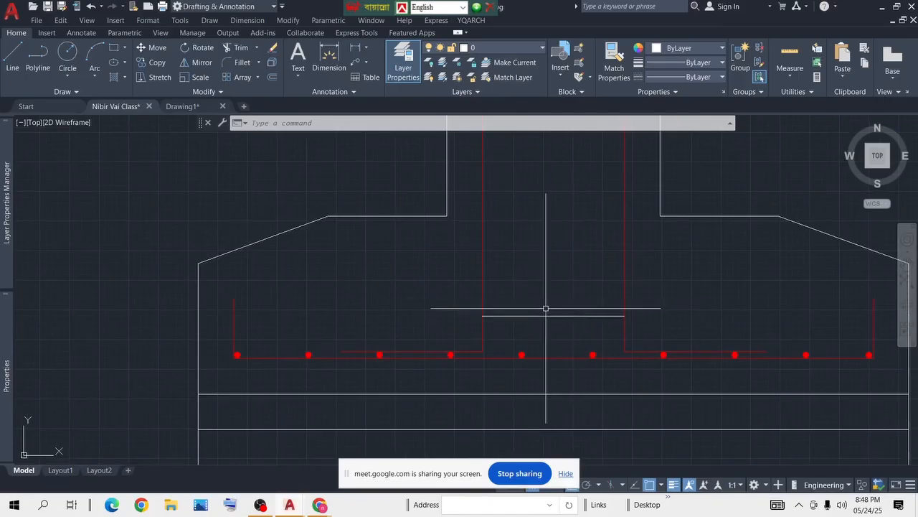
{"action": "scroll", "coordinate": [568, 251], "scroll_direction": "down", "scroll_amount": 5}
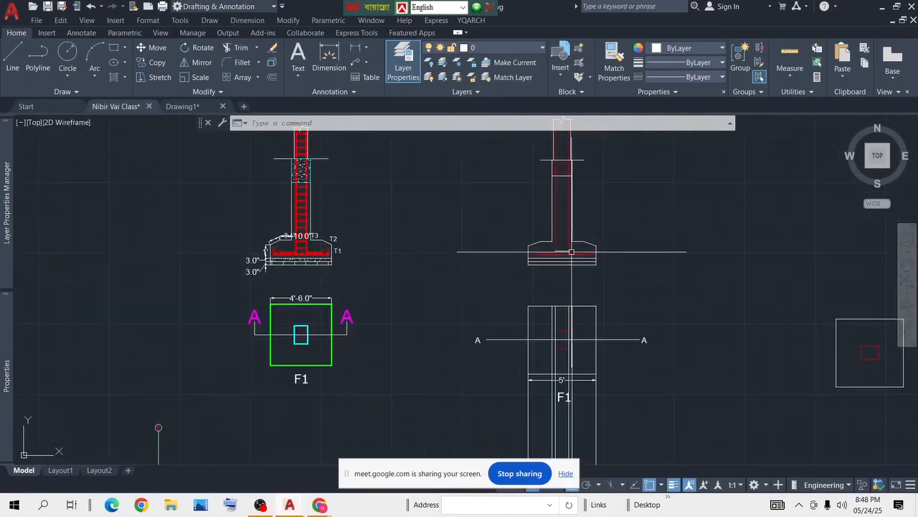
{"action": "middle_click_drag", "start_coordinate": [675, 353], "coordinate": [568, 323]}
{"action": "scroll", "coordinate": [560, 309], "scroll_direction": "up", "scroll_amount": 4}
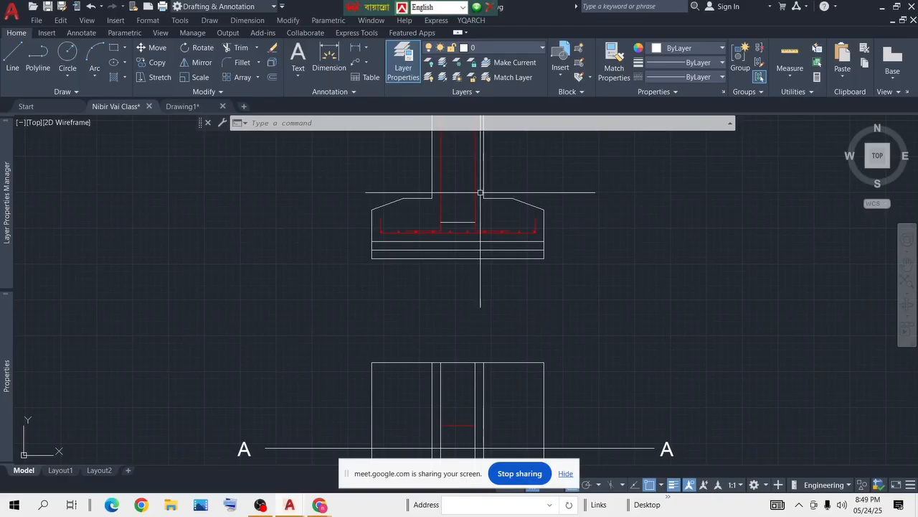
{"action": "scroll", "coordinate": [456, 215], "scroll_direction": "up", "scroll_amount": 3}
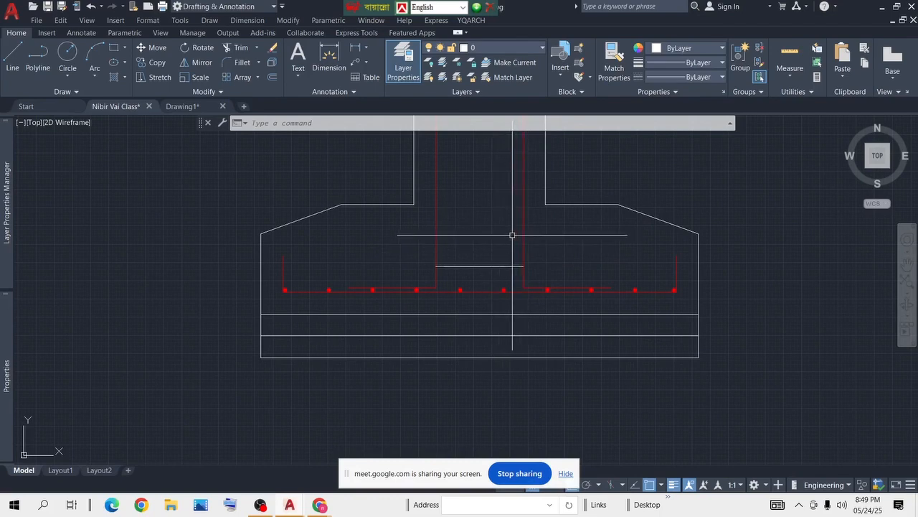
{"action": "middle_click_drag", "start_coordinate": [499, 243], "coordinate": [488, 260]}
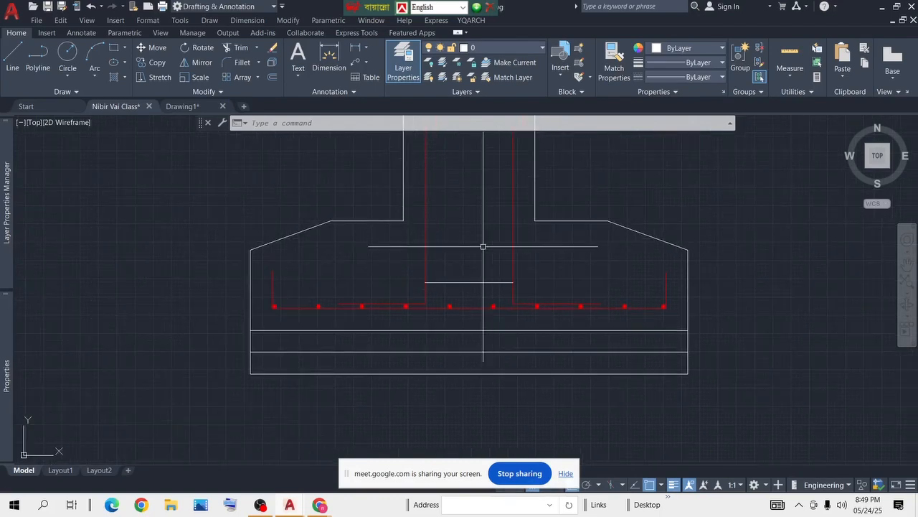
{"action": "scroll", "coordinate": [451, 280], "scroll_direction": "up", "scroll_amount": 4}
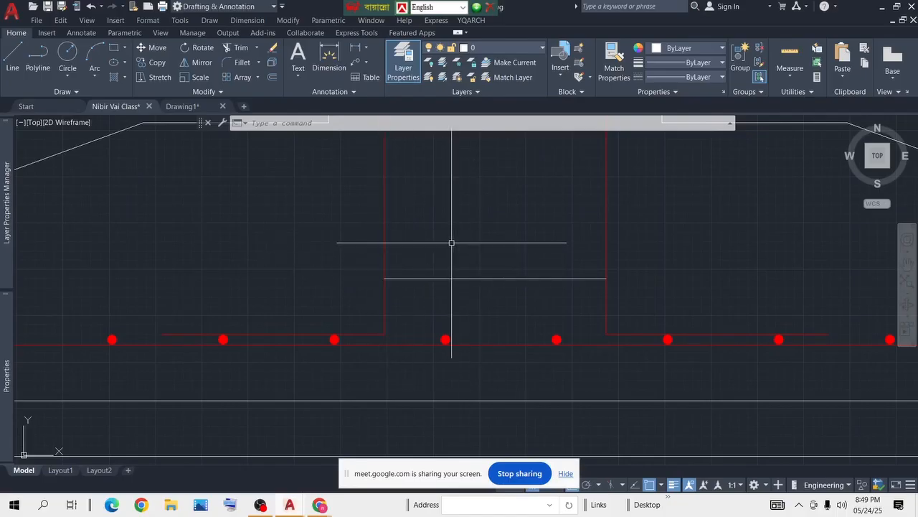
{"action": "type", "text": "a"}
{"action": "key", "text": "Return"}
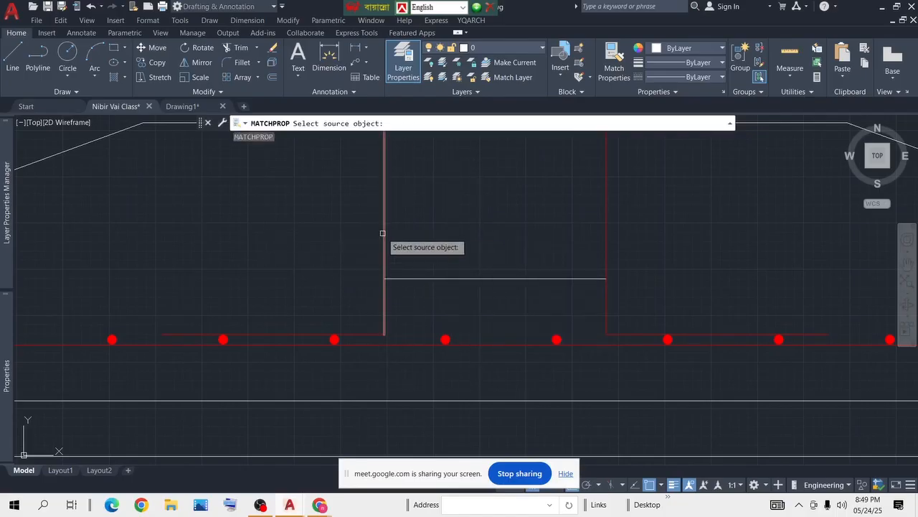
{"action": "left_click", "coordinate": [386, 240]}
{"action": "left_click", "coordinate": [425, 277]}
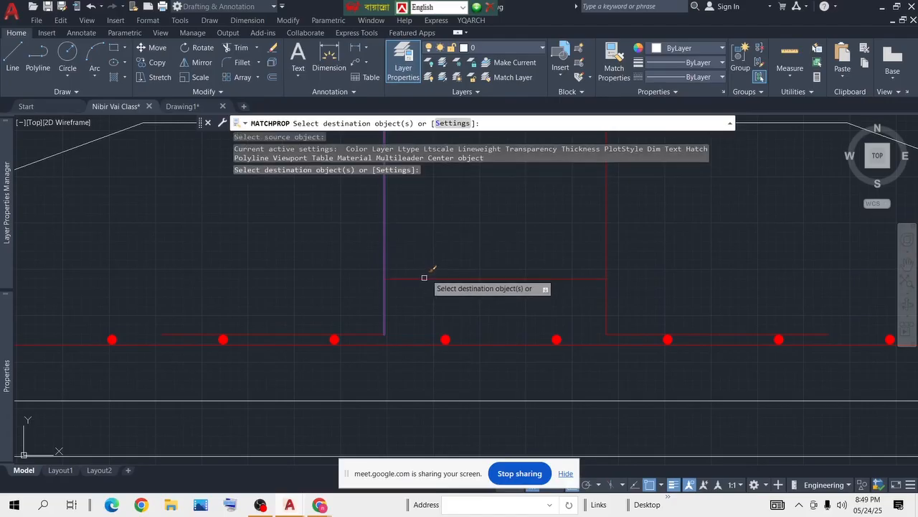
{"action": "key", "text": "Return"}
Step: Compare the footing section and its first column tie with the finished example section
{"action": "scroll", "coordinate": [443, 244], "scroll_direction": "down", "scroll_amount": 2}
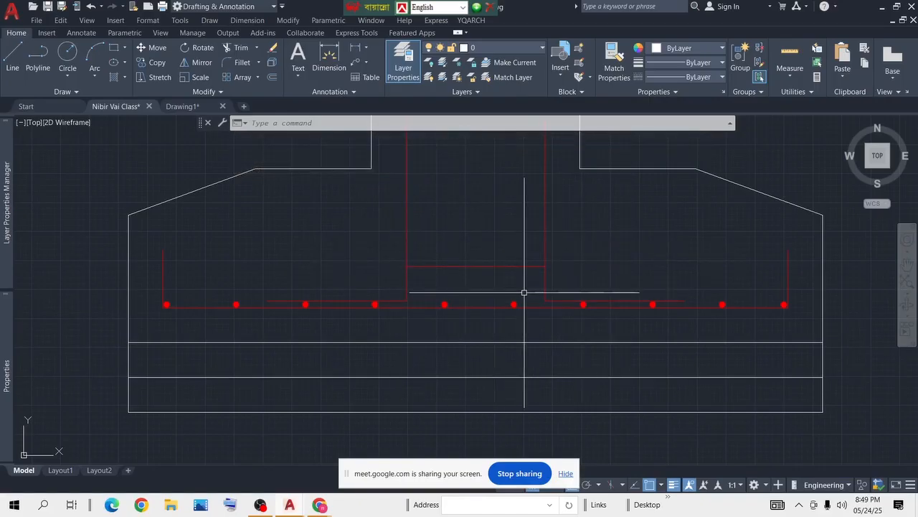
{"action": "scroll", "coordinate": [504, 283], "scroll_direction": "down", "scroll_amount": 5}
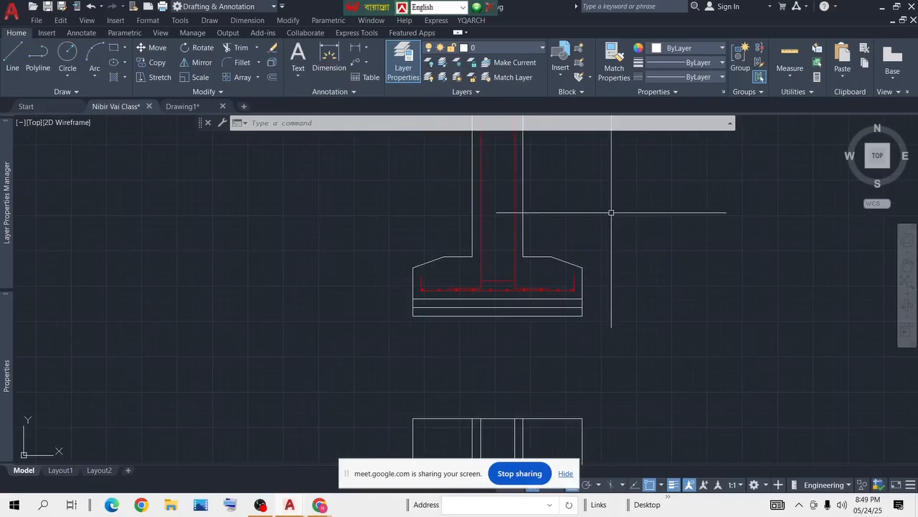
{"action": "middle_click_drag", "start_coordinate": [759, 279], "coordinate": [645, 275]}
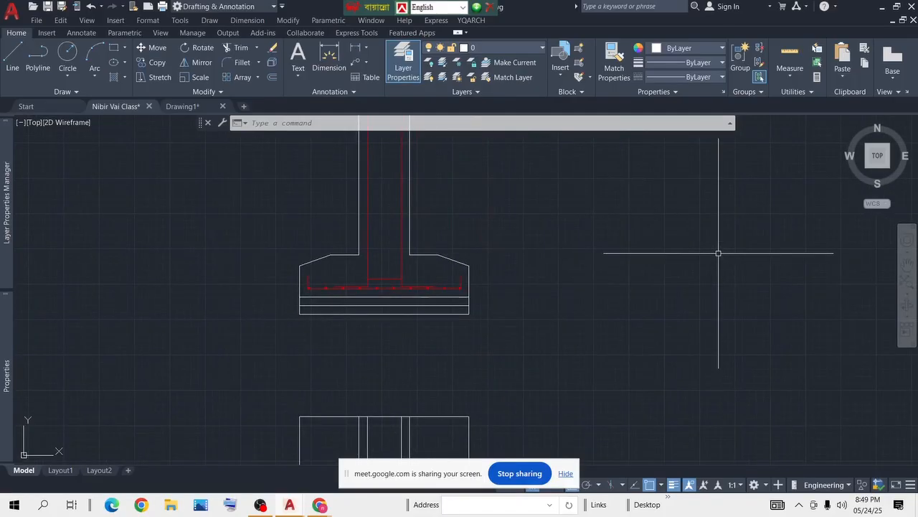
{"action": "scroll", "coordinate": [662, 262], "scroll_direction": "down", "scroll_amount": 3}
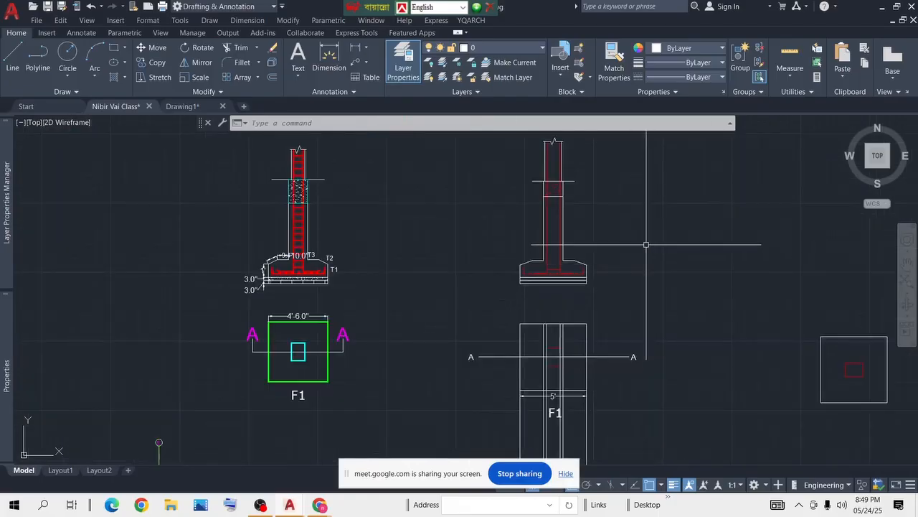
{"action": "scroll", "coordinate": [553, 264], "scroll_direction": "up", "scroll_amount": 5}
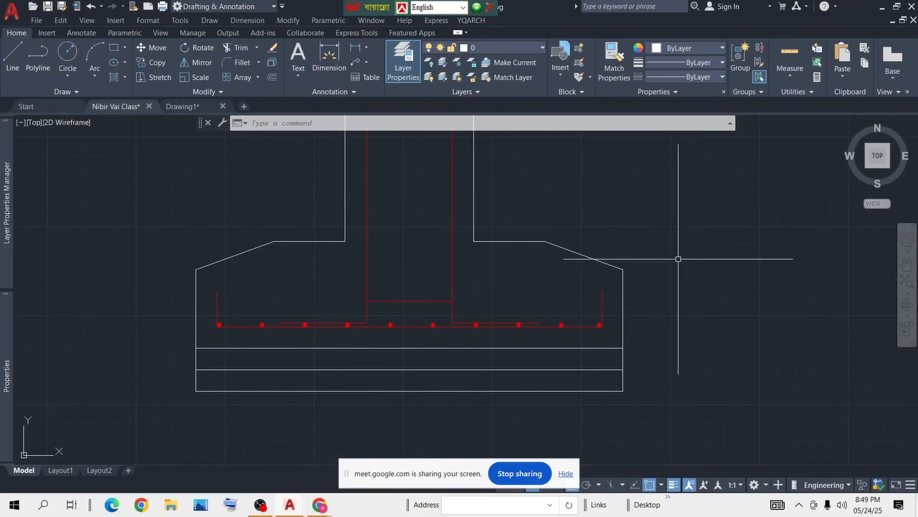
{"action": "scroll", "coordinate": [486, 251], "scroll_direction": "down", "scroll_amount": 3}
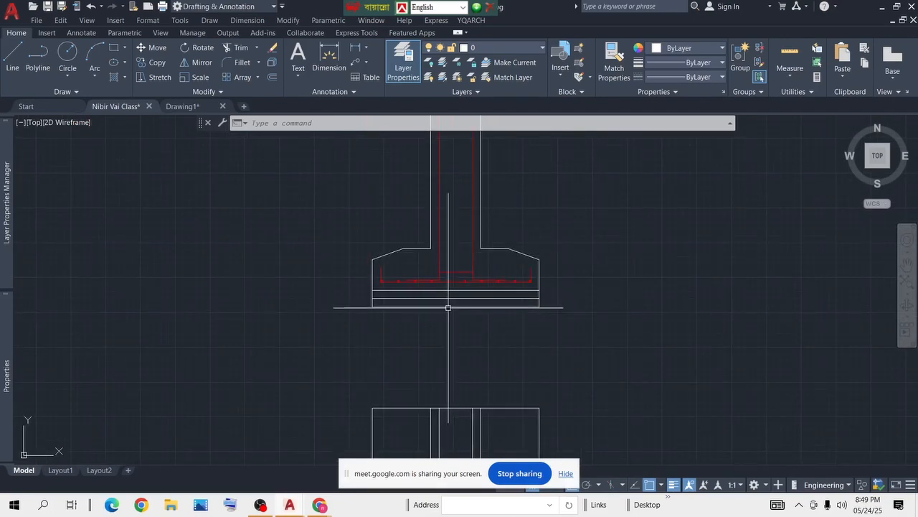
{"action": "scroll", "coordinate": [482, 257], "scroll_direction": "down", "scroll_amount": 2}
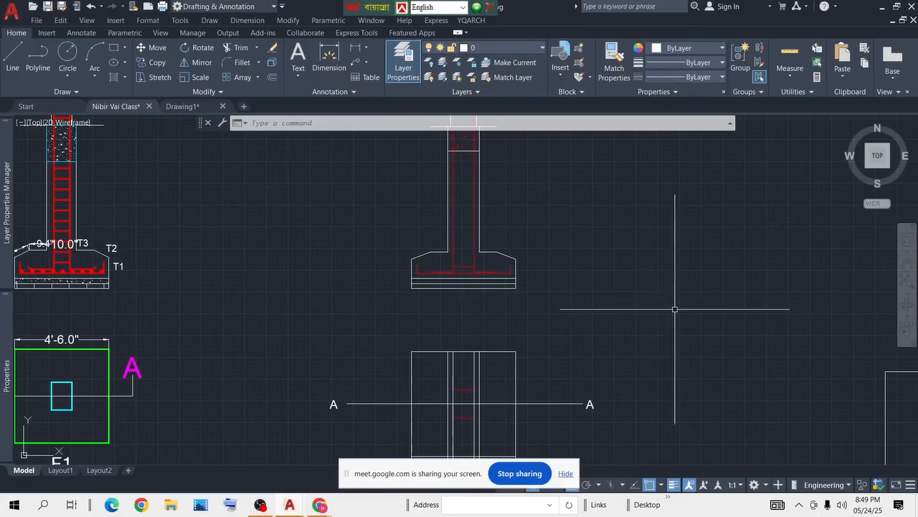
Step: Delete the four vertical projection lines crossing the F1 footing plan and the two outer ones extending below it
{"action": "middle_click_drag", "start_coordinate": [561, 363], "coordinate": [648, 314]}
{"action": "left_click", "coordinate": [584, 312]}
{"action": "left_click", "coordinate": [530, 324]}
{"action": "key", "text": "Delete"}
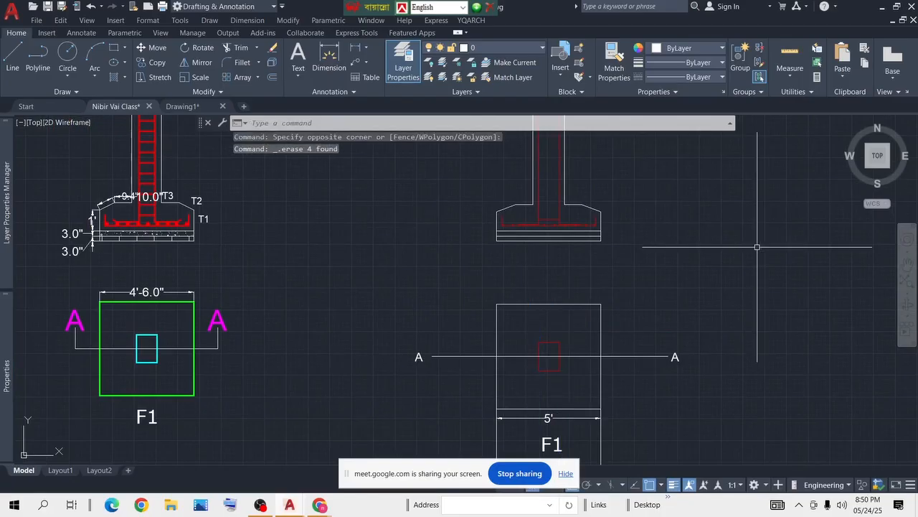
{"action": "middle_click_drag", "start_coordinate": [568, 390], "coordinate": [576, 308]}
{"action": "left_click", "coordinate": [659, 393]}
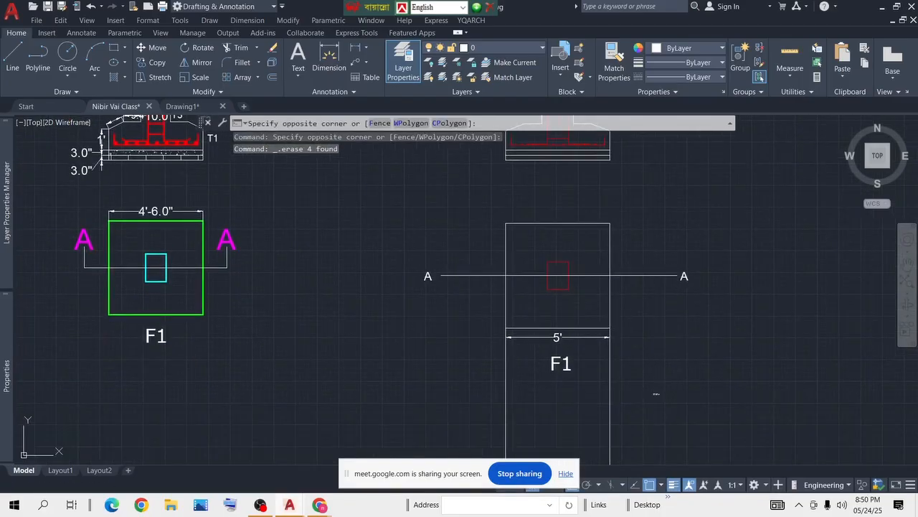
{"action": "left_click", "coordinate": [474, 408]}
{"action": "key", "text": "Delete"}
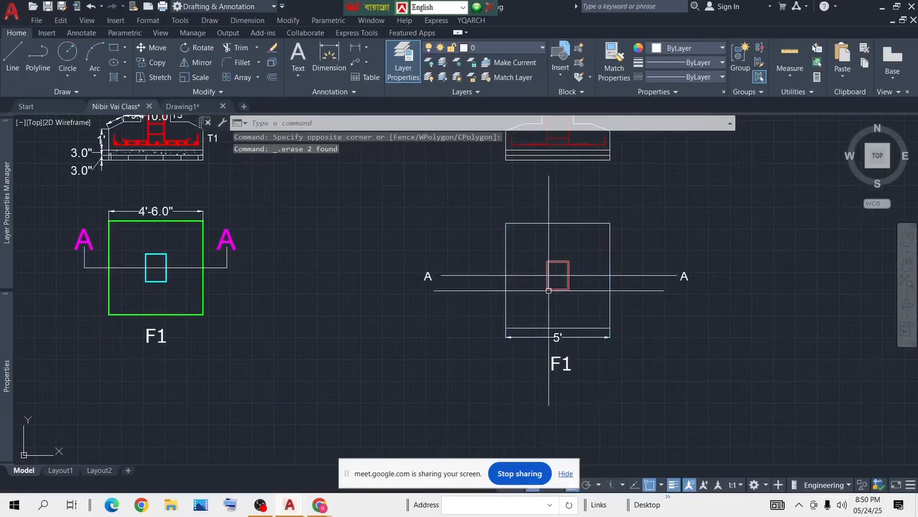
Step: Offset the red column tie above the footing mesh 6 inches upward
{"action": "scroll", "coordinate": [549, 290], "scroll_direction": "down", "scroll_amount": 3}
{"action": "scroll", "coordinate": [550, 267], "scroll_direction": "up", "scroll_amount": 3}
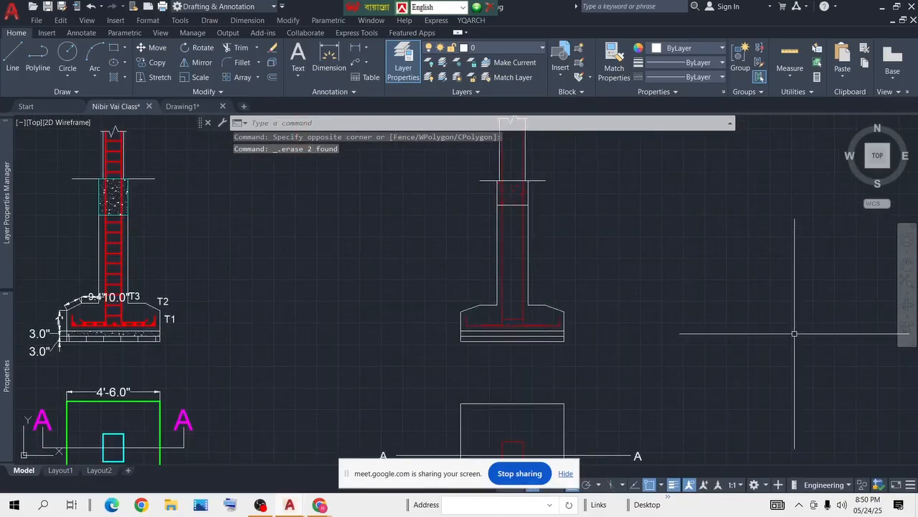
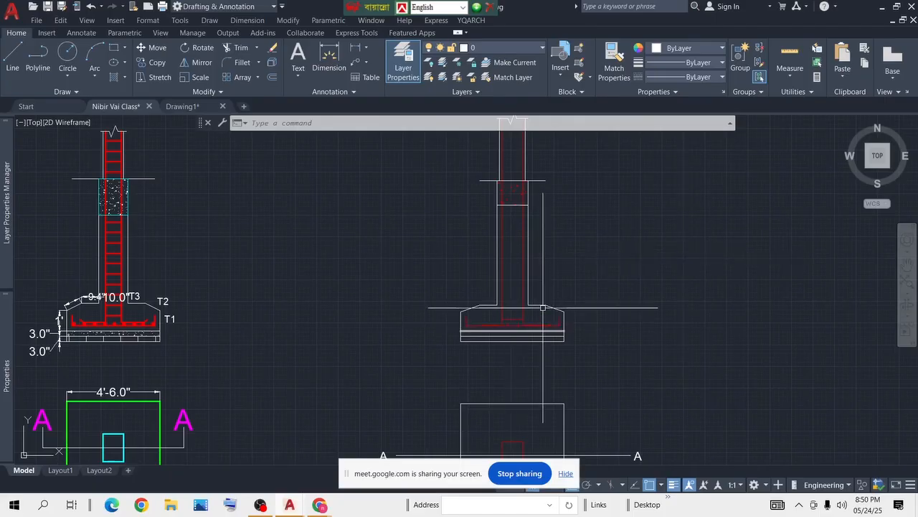
{"action": "scroll", "coordinate": [502, 331], "scroll_direction": "up", "scroll_amount": 5}
{"action": "scroll", "coordinate": [473, 302], "scroll_direction": "up", "scroll_amount": 5}
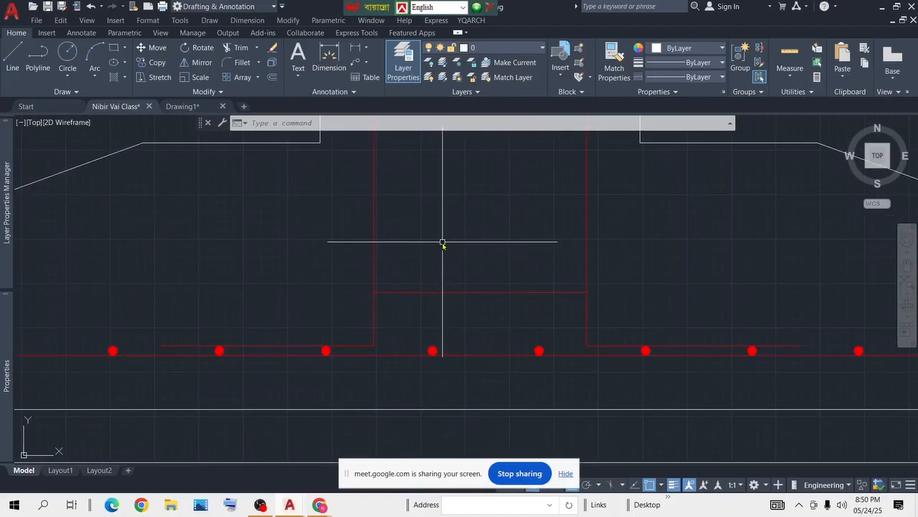
{"action": "type", "text": "o"}
{"action": "key", "text": "Return"}
{"action": "key", "text": "Return"}
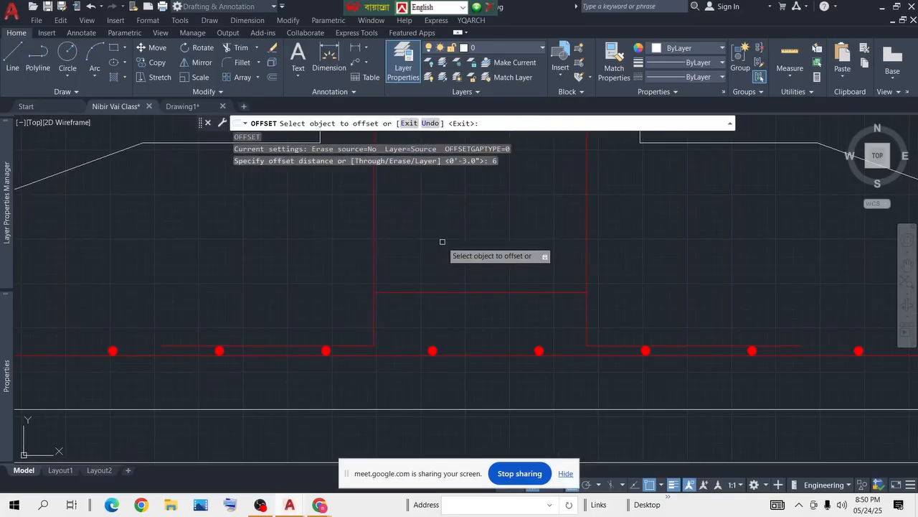
{"action": "left_click", "coordinate": [453, 292]}
{"action": "left_click", "coordinate": [473, 210]}
{"action": "scroll", "coordinate": [478, 294], "scroll_direction": "up", "scroll_amount": 2}
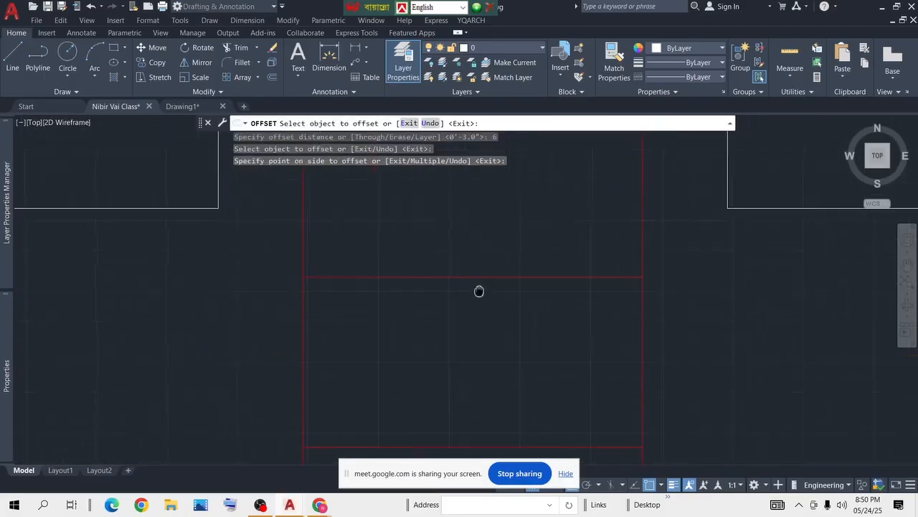
Step: Repeat the 6-inch upward offset of each new tie until the ties fill the column up to the underside of the hatched band
{"action": "left_click", "coordinate": [477, 294]}
{"action": "left_click", "coordinate": [473, 378]}
{"action": "scroll", "coordinate": [490, 208], "scroll_direction": "down", "scroll_amount": 4}
{"action": "scroll", "coordinate": [467, 287], "scroll_direction": "up", "scroll_amount": 1}
{"action": "left_click", "coordinate": [467, 278]}
{"action": "left_click", "coordinate": [465, 205]}
{"action": "middle_click_drag", "start_coordinate": [462, 201], "coordinate": [455, 285]}
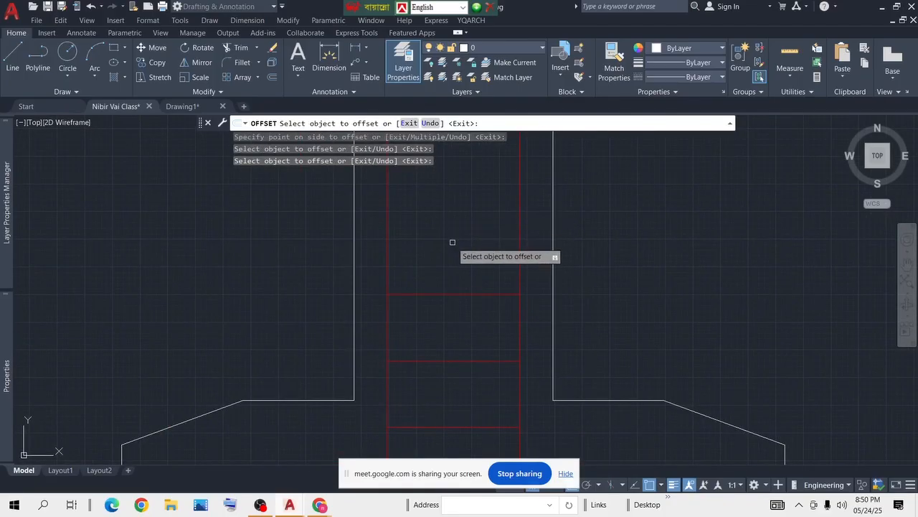
{"action": "left_click", "coordinate": [452, 293]}
{"action": "left_click", "coordinate": [447, 188]}
{"action": "scroll", "coordinate": [450, 188], "scroll_direction": "down", "scroll_amount": 5}
{"action": "middle_click_drag", "start_coordinate": [450, 190], "coordinate": [436, 293]}
{"action": "left_click", "coordinate": [453, 221]}
{"action": "left_click", "coordinate": [453, 221]}
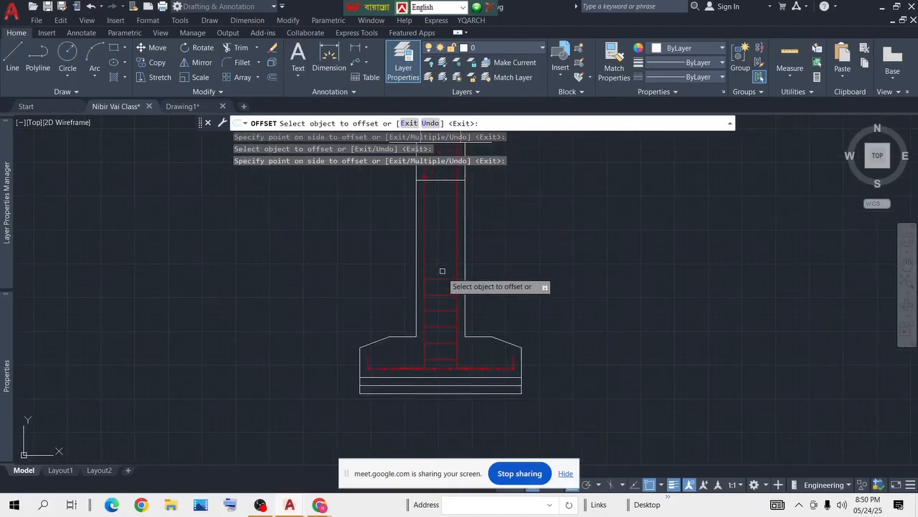
{"action": "left_click", "coordinate": [440, 263]}
{"action": "left_click", "coordinate": [440, 208]}
{"action": "left_click", "coordinate": [441, 246]}
{"action": "left_click", "coordinate": [440, 219]}
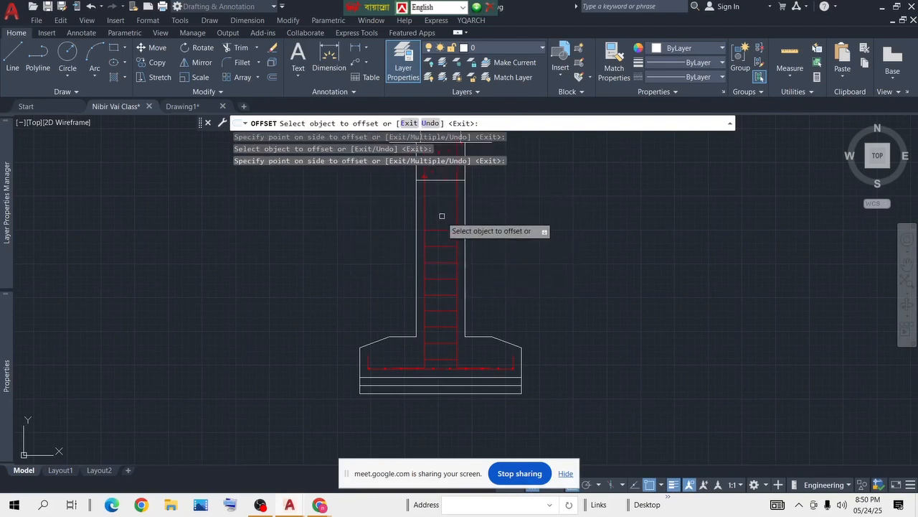
{"action": "left_click", "coordinate": [441, 230]}
{"action": "left_click", "coordinate": [440, 197]}
{"action": "left_click", "coordinate": [444, 215]}
{"action": "left_click", "coordinate": [441, 185]}
{"action": "left_click", "coordinate": [439, 196]}
{"action": "left_click", "coordinate": [444, 179]}
{"action": "scroll", "coordinate": [445, 179], "scroll_direction": "up", "scroll_amount": 5}
{"action": "key", "text": "Return"}
{"action": "scroll", "coordinate": [585, 248], "scroll_direction": "down", "scroll_amount": 8}
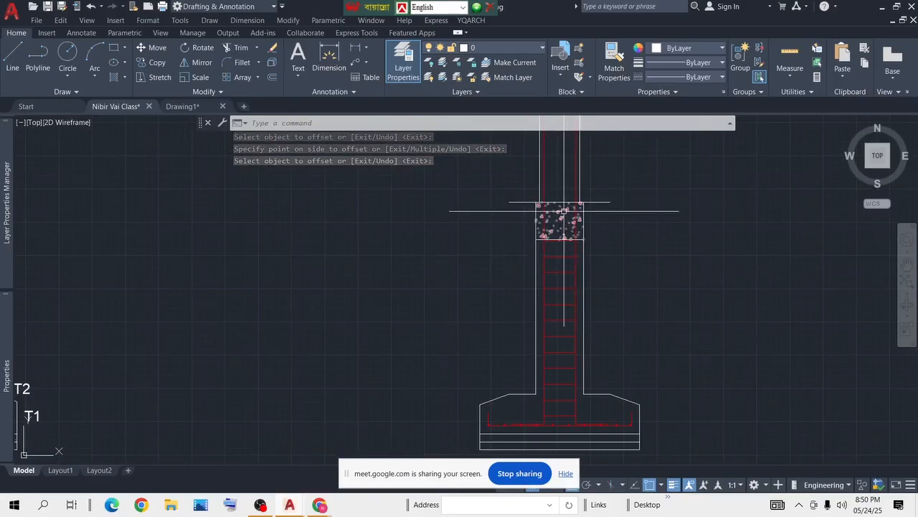
Step: Copy the topmost tie beneath the hatched band up onto the horizontal line along the band's upper edge
{"action": "scroll", "coordinate": [564, 211], "scroll_direction": "up", "scroll_amount": 4}
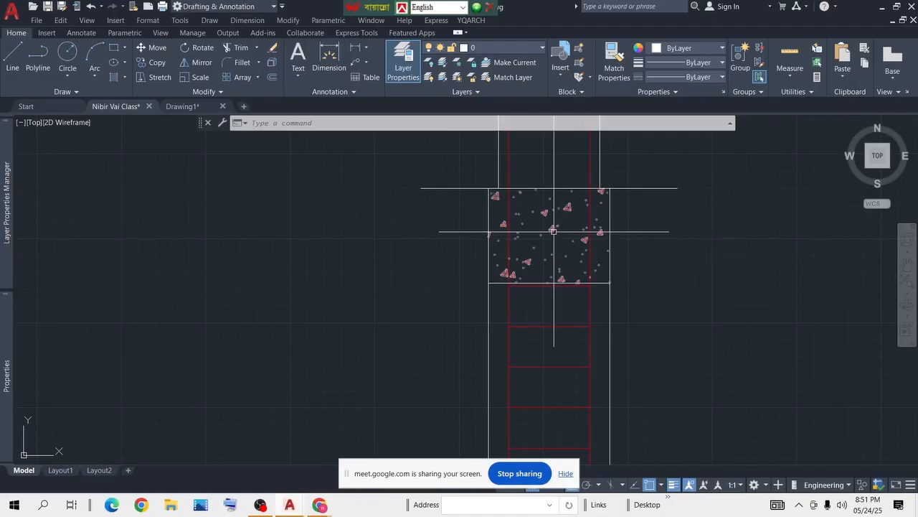
{"action": "scroll", "coordinate": [488, 261], "scroll_direction": "down", "scroll_amount": 2}
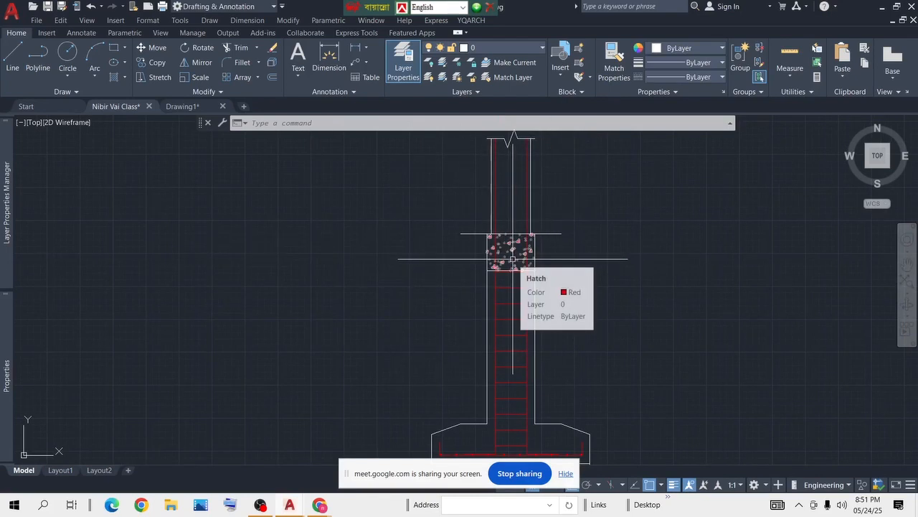
{"action": "scroll", "coordinate": [511, 256], "scroll_direction": "up", "scroll_amount": 4}
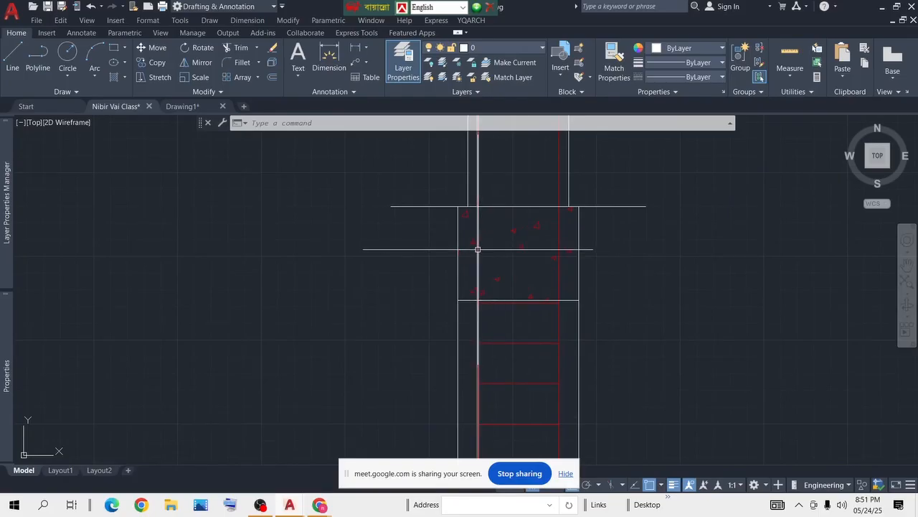
{"action": "scroll", "coordinate": [543, 320], "scroll_direction": "up", "scroll_amount": 2}
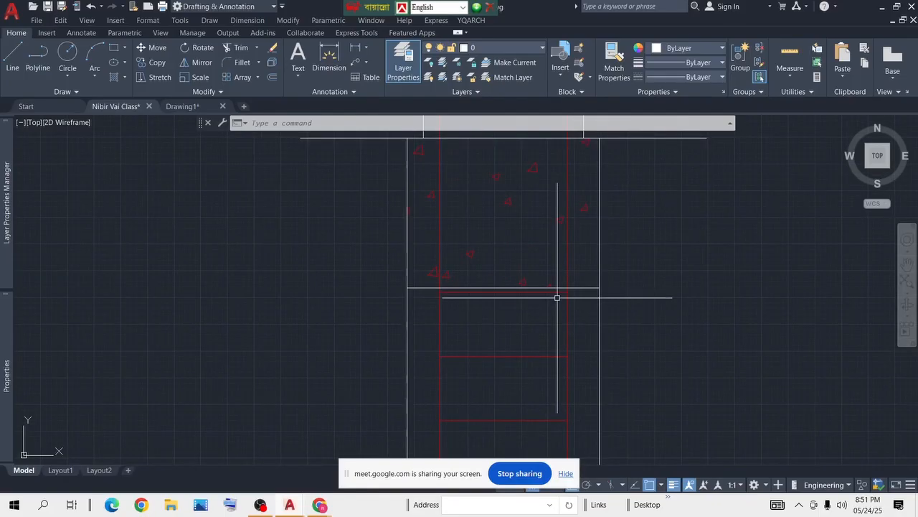
{"action": "left_click", "coordinate": [557, 293]}
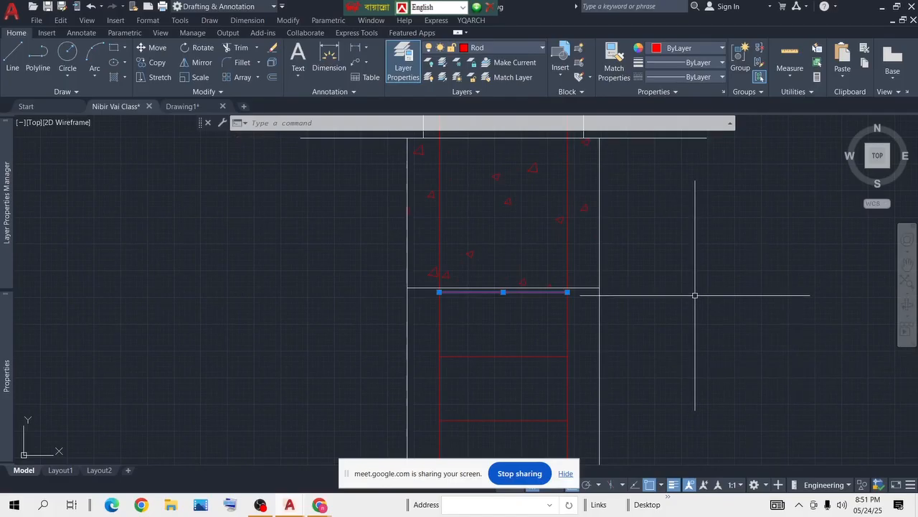
{"action": "type", "text": "p"}
{"action": "key", "text": "Return"}
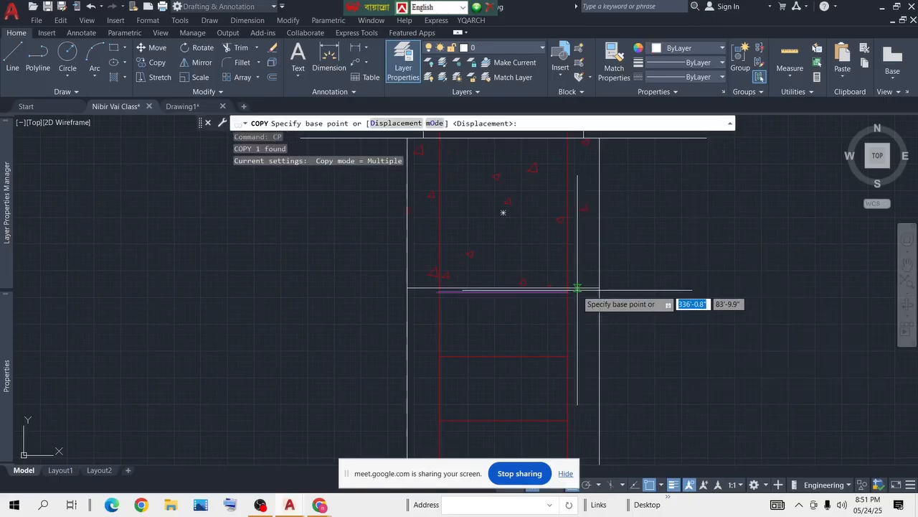
{"action": "left_click", "coordinate": [571, 290]}
{"action": "scroll", "coordinate": [576, 292], "scroll_direction": "up", "scroll_amount": 5}
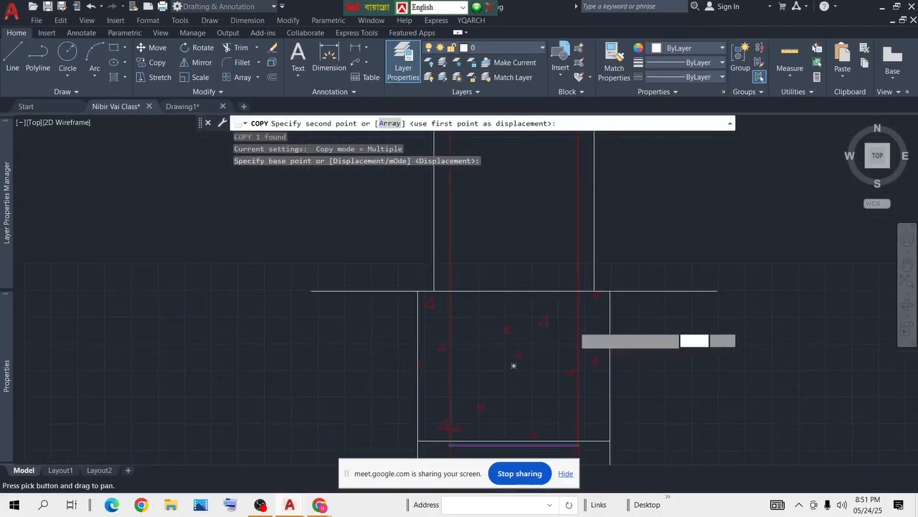
{"action": "left_click", "coordinate": [564, 211]}
{"action": "scroll", "coordinate": [625, 350], "scroll_direction": "down", "scroll_amount": 4}
{"action": "key", "text": "Return"}
{"action": "left_click", "coordinate": [445, 292]}
{"action": "key", "text": "Escape"}
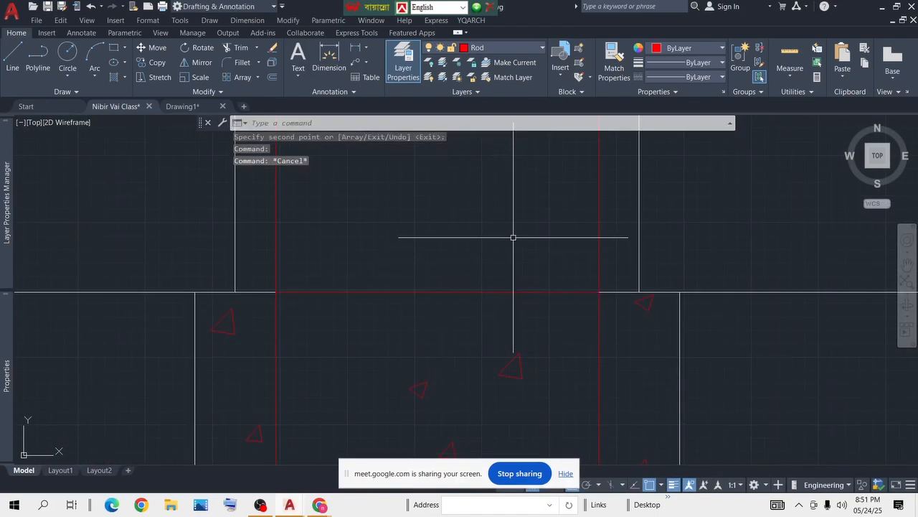
Step: Offset the copied tie 6 inches upward into the upper column and delete the copy lying on the horizontal line
{"action": "type", "text": "o"}
{"action": "key", "text": "Return"}
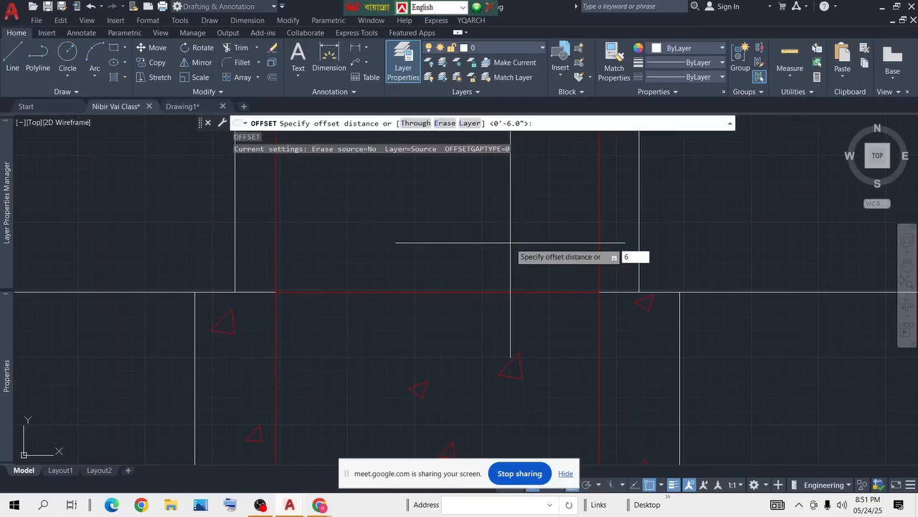
{"action": "type", "text": "6"}
{"action": "key", "text": "Return"}
{"action": "left_click", "coordinate": [511, 292]}
{"action": "left_click", "coordinate": [518, 208]}
{"action": "scroll", "coordinate": [534, 205], "scroll_direction": "down", "scroll_amount": 3}
{"action": "key", "text": "Return"}
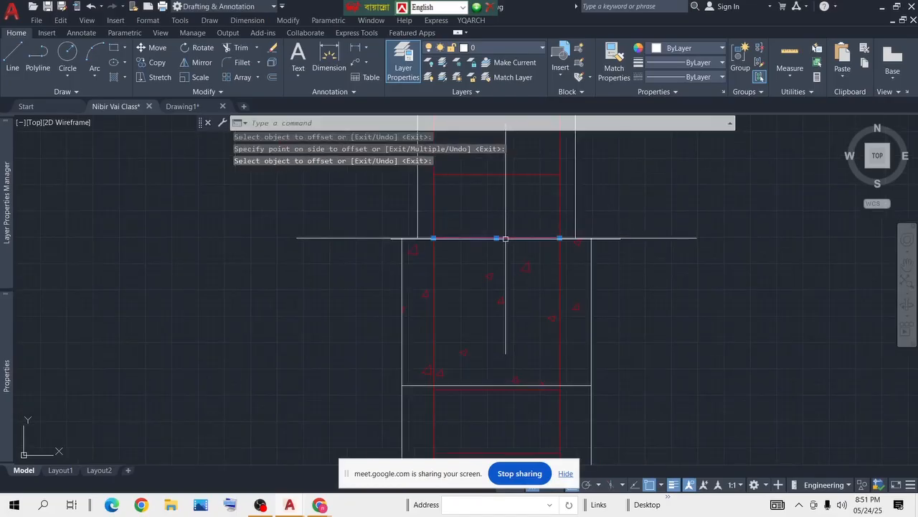
{"action": "key", "text": "Delete"}
Step: Offset the upper column's first tie upward repeatedly at 6-inch spacing until the ties reach just below the break line
{"action": "middle_click_drag", "start_coordinate": [512, 211], "coordinate": [600, 282]}
{"action": "scroll", "coordinate": [584, 249], "scroll_direction": "up", "scroll_amount": 4}
{"action": "left_click", "coordinate": [638, 225]}
{"action": "type", "text": "o"}
{"action": "key", "text": "Return"}
{"action": "key", "text": "Return"}
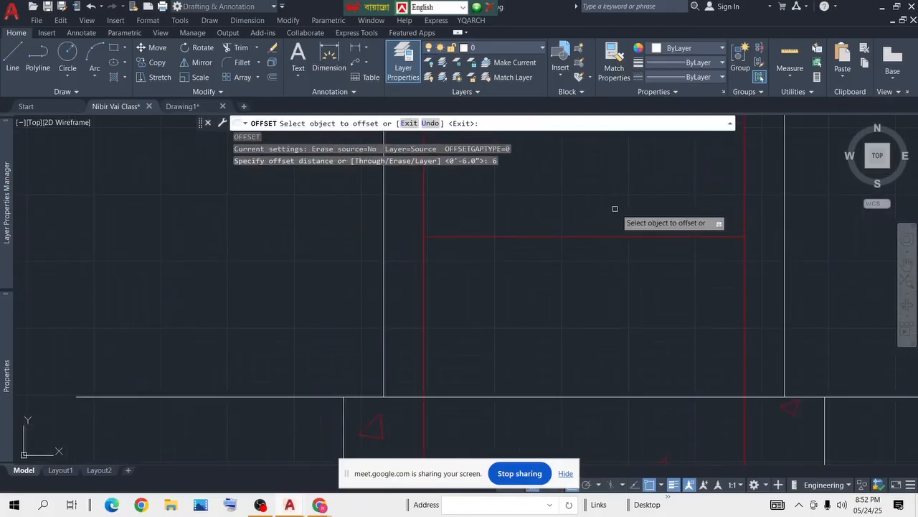
{"action": "left_click", "coordinate": [609, 236]}
{"action": "left_click", "coordinate": [639, 177]}
{"action": "scroll", "coordinate": [598, 254], "scroll_direction": "down", "scroll_amount": 3}
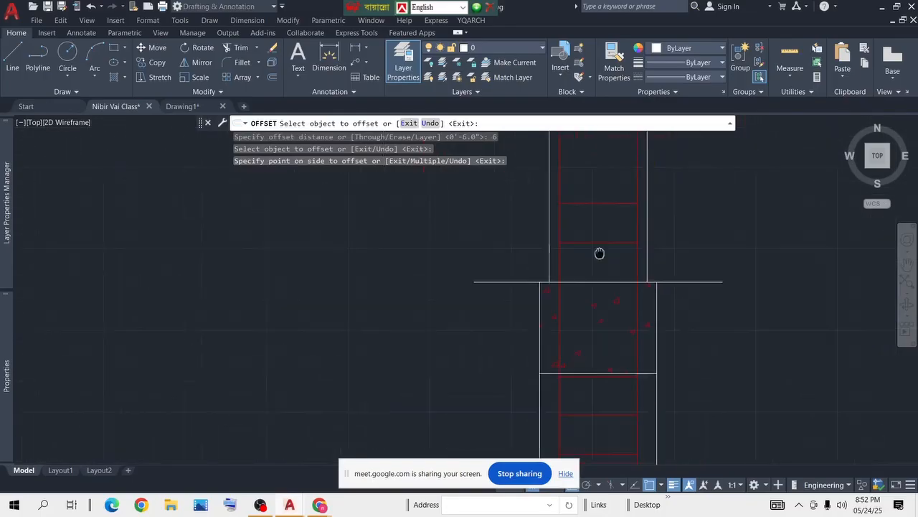
{"action": "left_click", "coordinate": [575, 210]}
{"action": "left_click", "coordinate": [574, 227]}
{"action": "left_click", "coordinate": [574, 182]}
{"action": "middle_click_drag", "start_coordinate": [576, 180], "coordinate": [558, 282]}
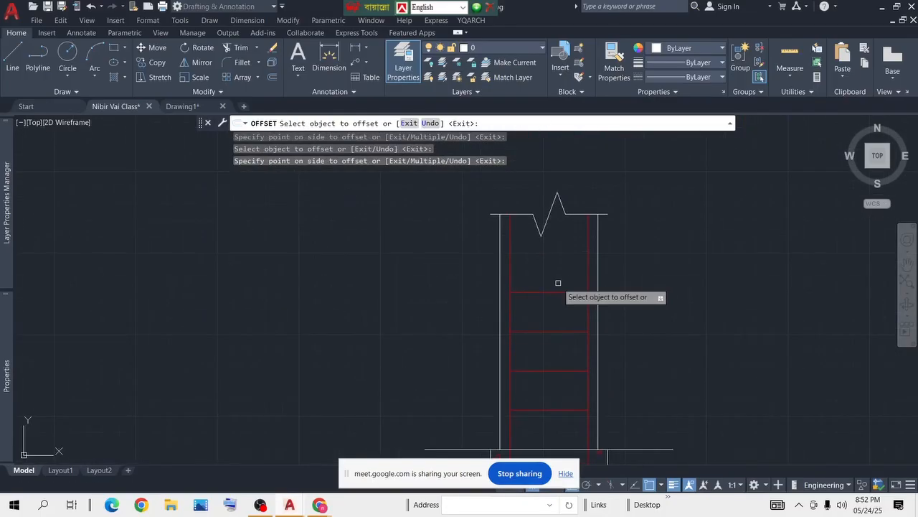
{"action": "left_click", "coordinate": [559, 291]}
{"action": "left_click", "coordinate": [564, 241]}
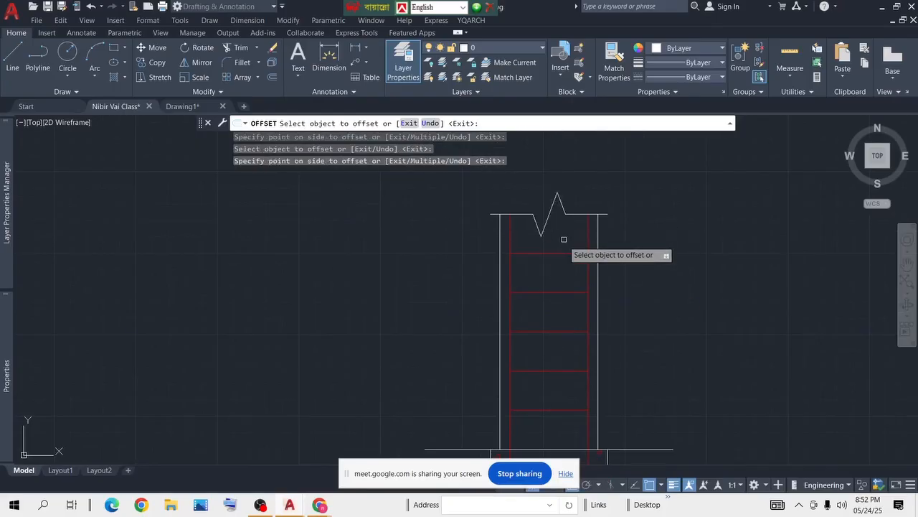
{"action": "key", "text": "Escape"}
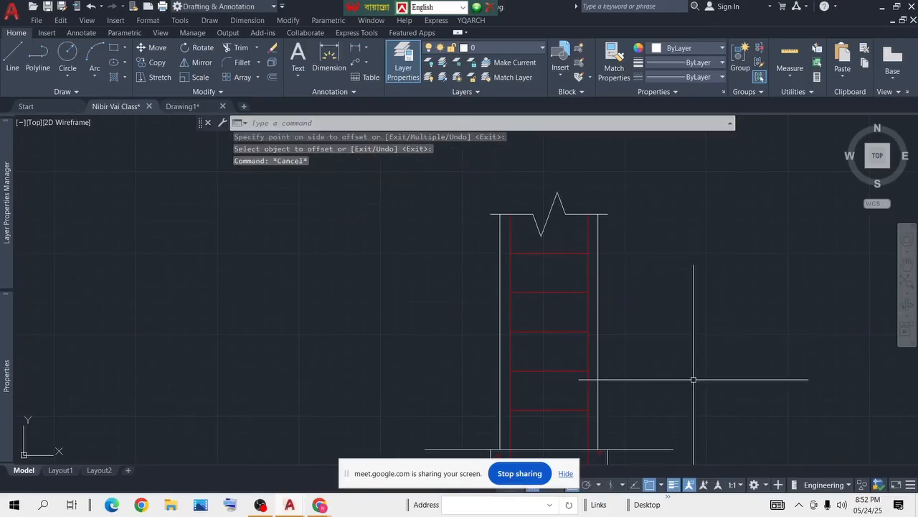
Step: Start a hatch for the layers beneath the footing and choose the BRICK pattern
{"action": "scroll", "coordinate": [693, 378], "scroll_direction": "down", "scroll_amount": 3}
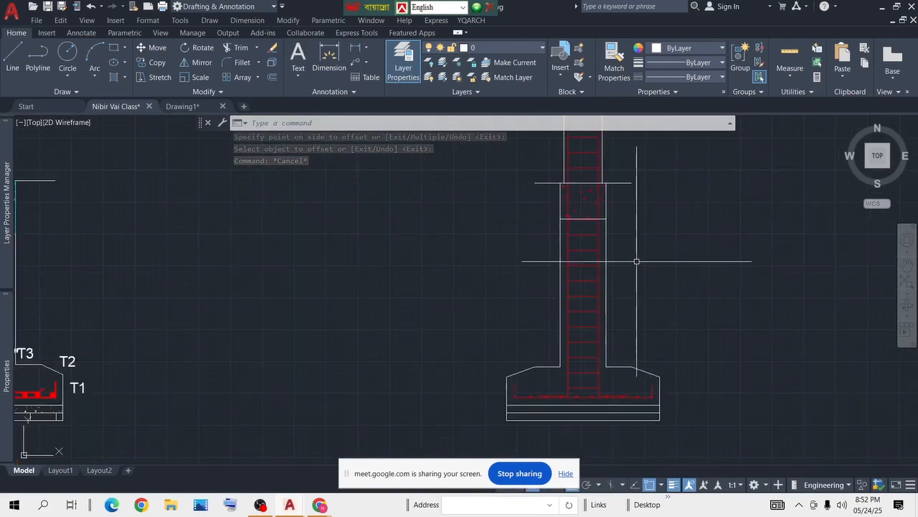
{"action": "middle_click_drag", "start_coordinate": [666, 343], "coordinate": [674, 332]}
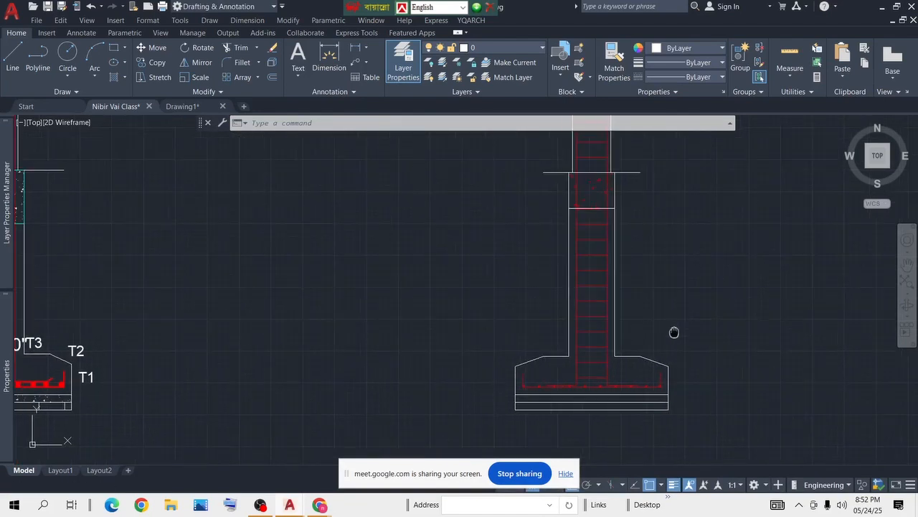
{"action": "scroll", "coordinate": [674, 333], "scroll_direction": "up", "scroll_amount": 2}
{"action": "scroll", "coordinate": [572, 369], "scroll_direction": "up", "scroll_amount": 4}
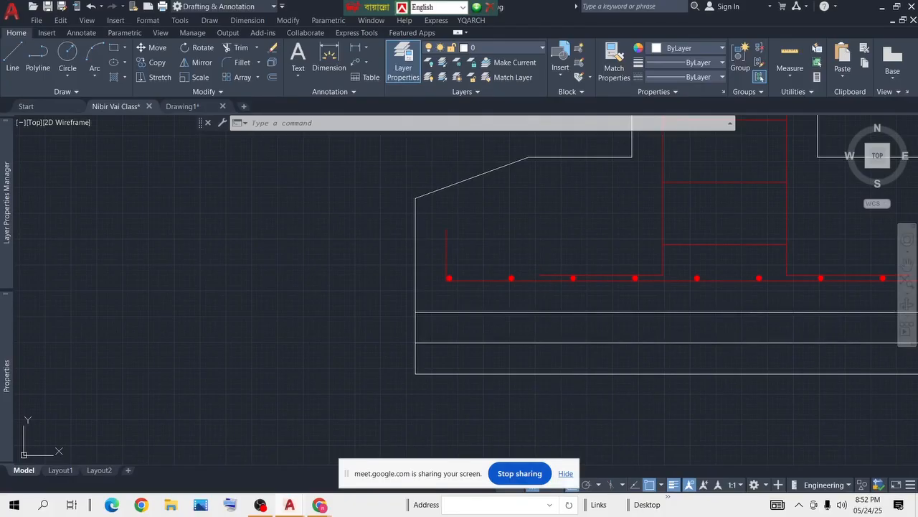
{"action": "type", "text": "l"}
{"action": "key", "text": "Return"}
{"action": "type", "text": "h"}
{"action": "key", "text": "Return"}
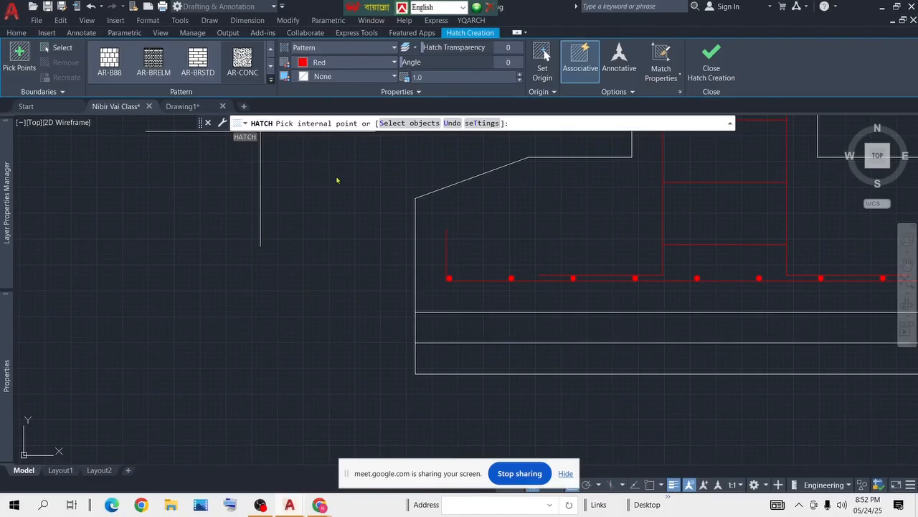
{"action": "scroll", "coordinate": [363, 235], "scroll_direction": "down", "scroll_amount": 2}
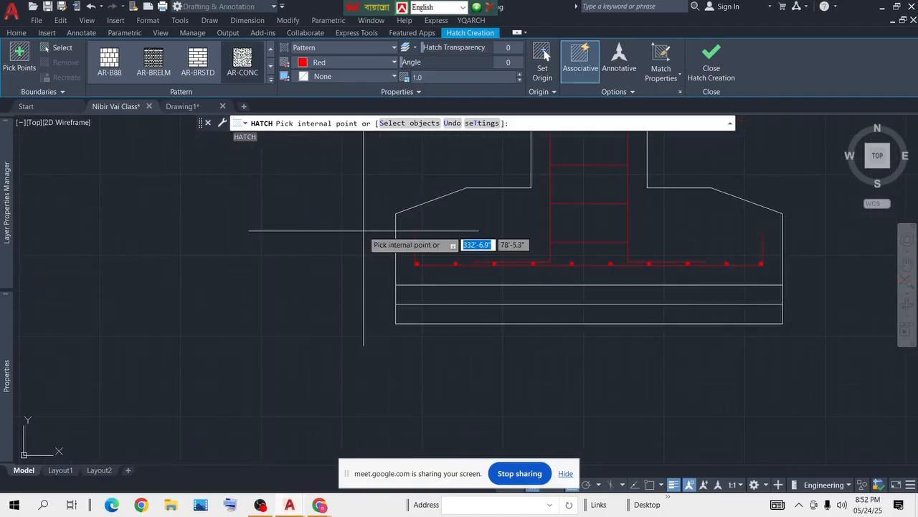
{"action": "left_click", "coordinate": [271, 81]}
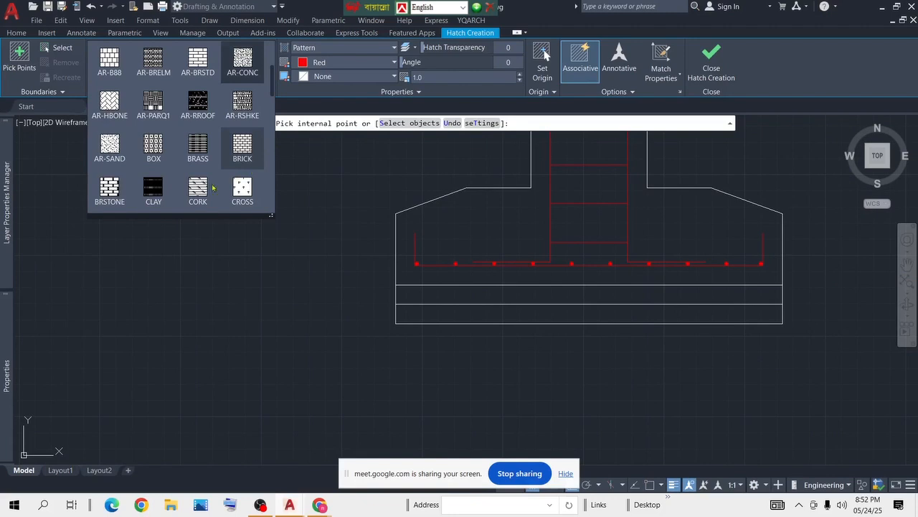
{"action": "scroll", "coordinate": [210, 184], "scroll_direction": "down", "scroll_amount": 1}
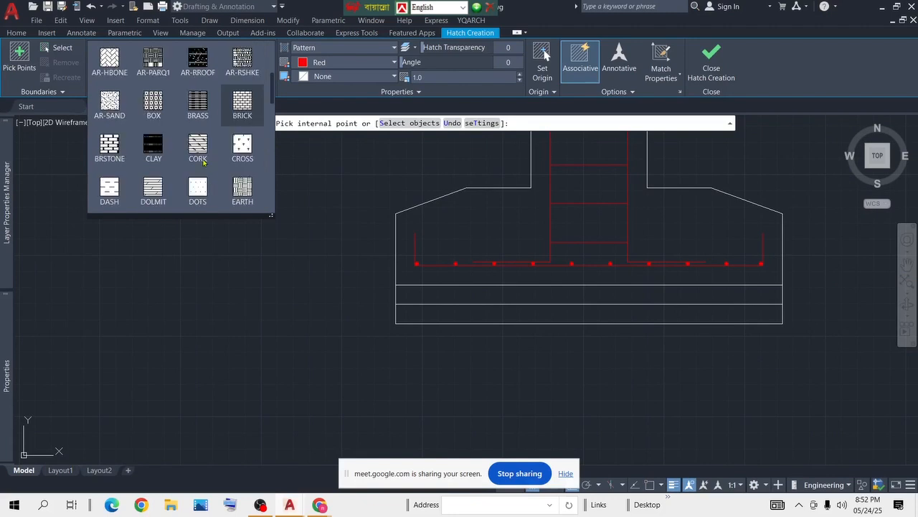
{"action": "scroll", "coordinate": [208, 165], "scroll_direction": "down", "scroll_amount": 3}
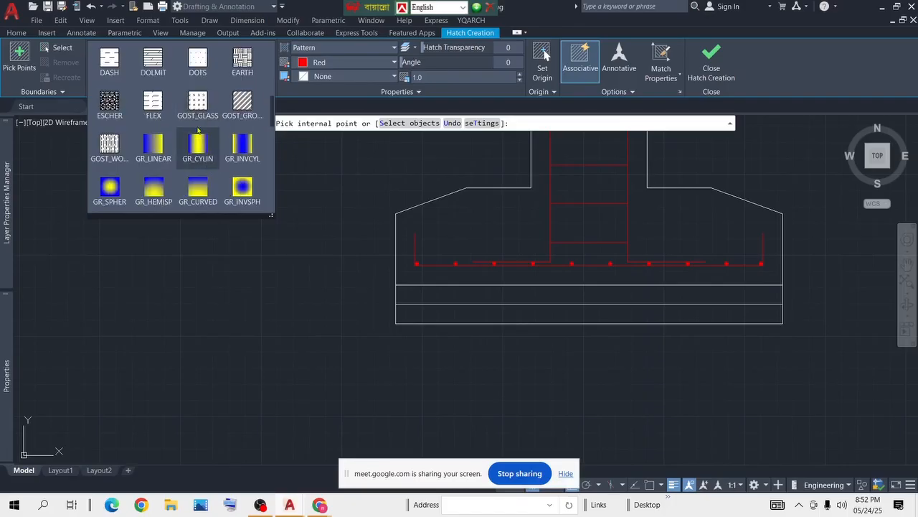
{"action": "scroll", "coordinate": [198, 129], "scroll_direction": "up", "scroll_amount": 1}
{"action": "scroll", "coordinate": [210, 143], "scroll_direction": "up", "scroll_amount": 2}
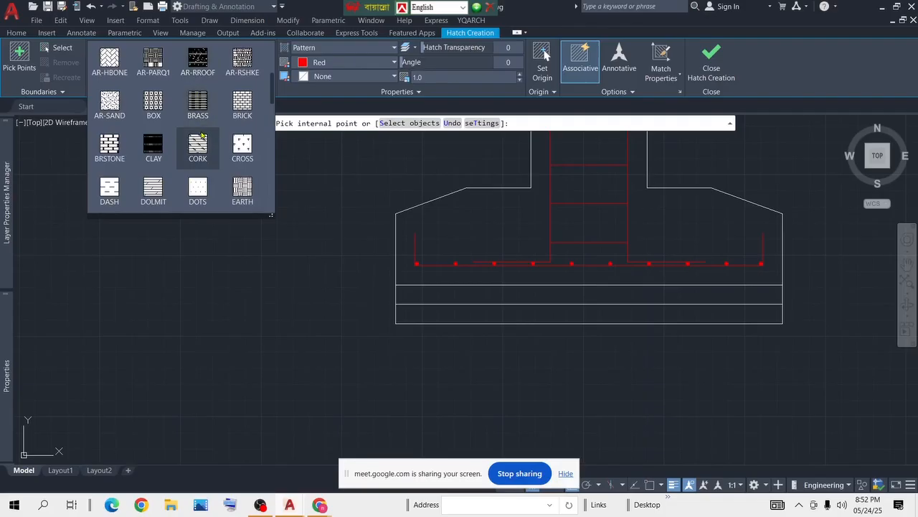
{"action": "left_click", "coordinate": [244, 102]}
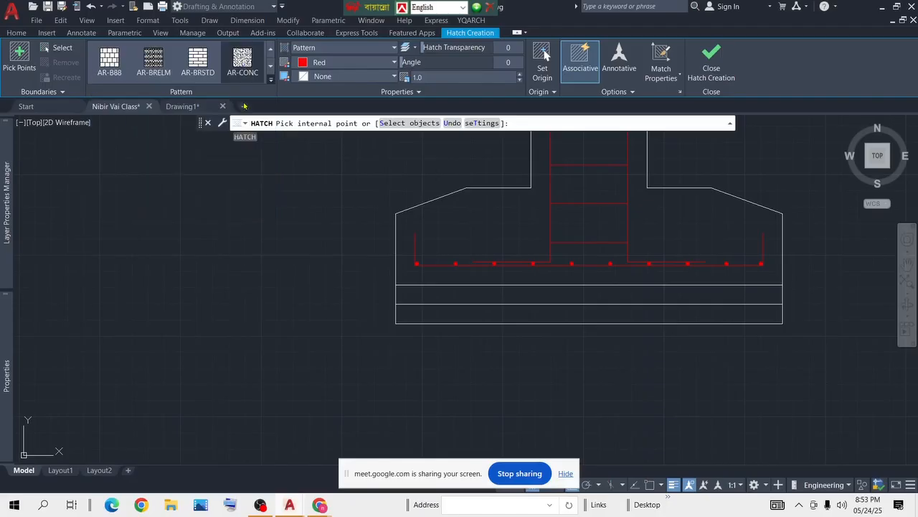
Step: Fill the lowest base layer under the footing with the brick hatch at scale 20
{"action": "left_click", "coordinate": [463, 315]}
{"action": "scroll", "coordinate": [449, 317], "scroll_direction": "up", "scroll_amount": 8}
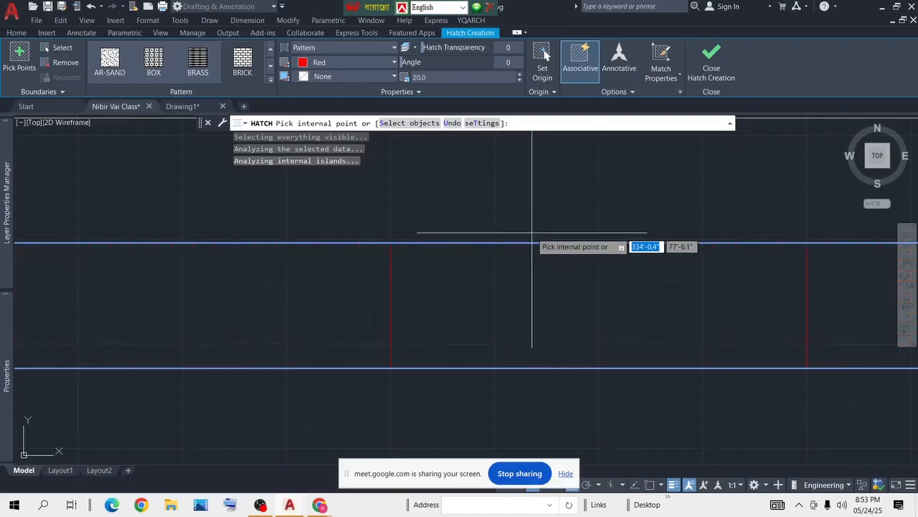
{"action": "scroll", "coordinate": [532, 232], "scroll_direction": "down", "scroll_amount": 4}
{"action": "key", "text": "Escape"}
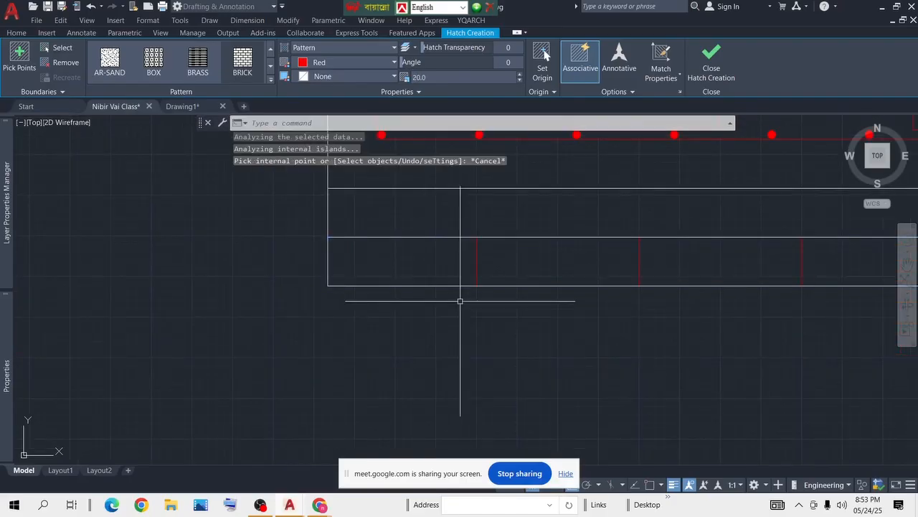
Step: Try scales 9 and 10 on the lowest layer's brick hatch, and set its scale to 15
{"action": "scroll", "coordinate": [588, 265], "scroll_direction": "down", "scroll_amount": 6}
{"action": "scroll", "coordinate": [535, 288], "scroll_direction": "up", "scroll_amount": 4}
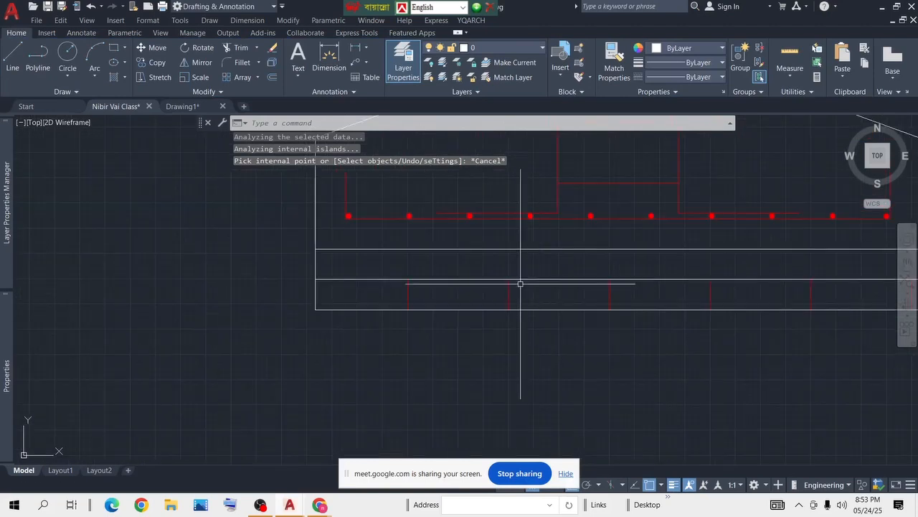
{"action": "left_click", "coordinate": [408, 293]}
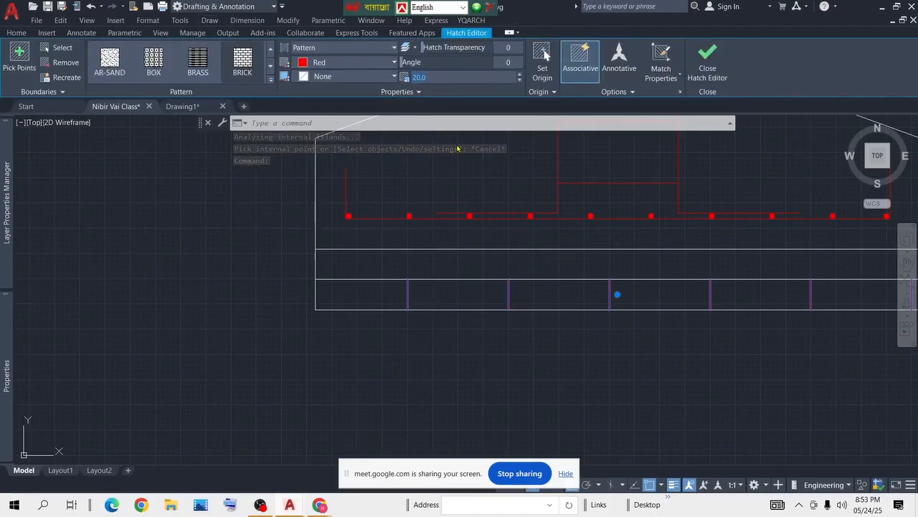
{"action": "key", "text": "Return"}
{"action": "middle_click_drag", "start_coordinate": [545, 294], "coordinate": [492, 285]}
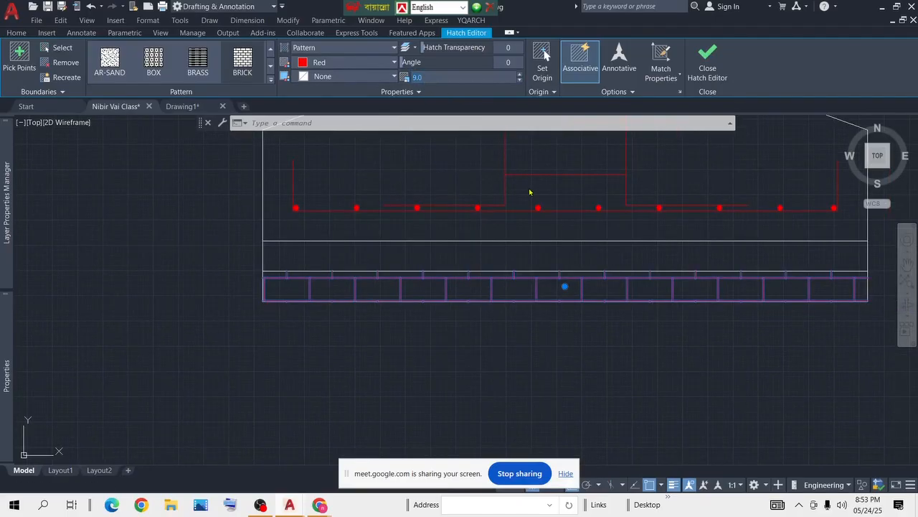
{"action": "key", "text": "Return"}
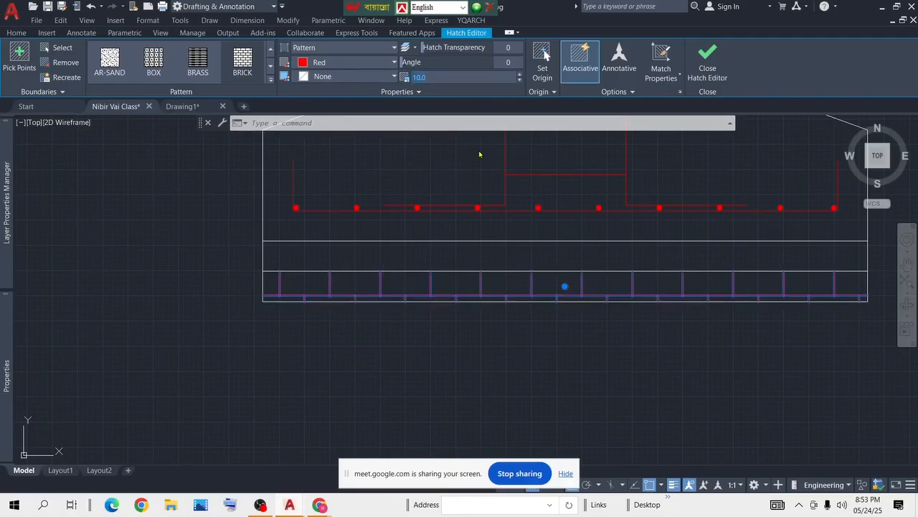
{"action": "key", "text": "Return"}
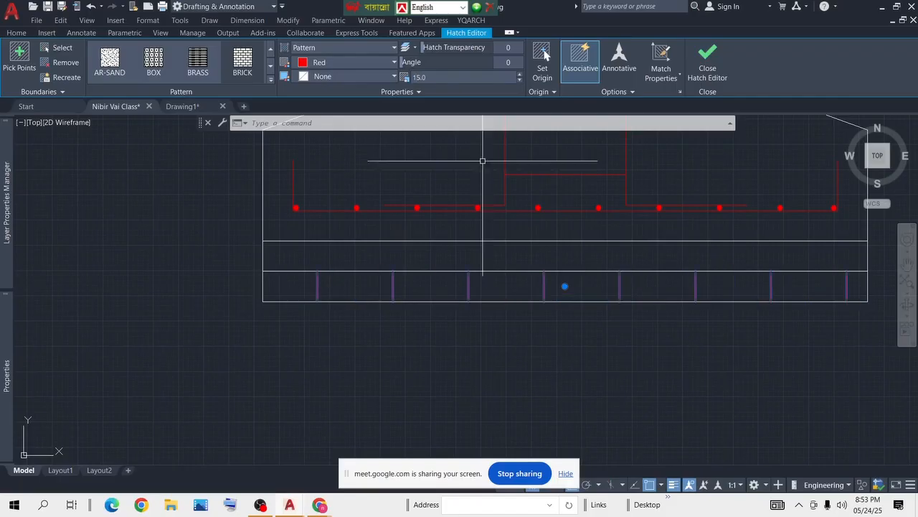
{"action": "key", "text": "Escape"}
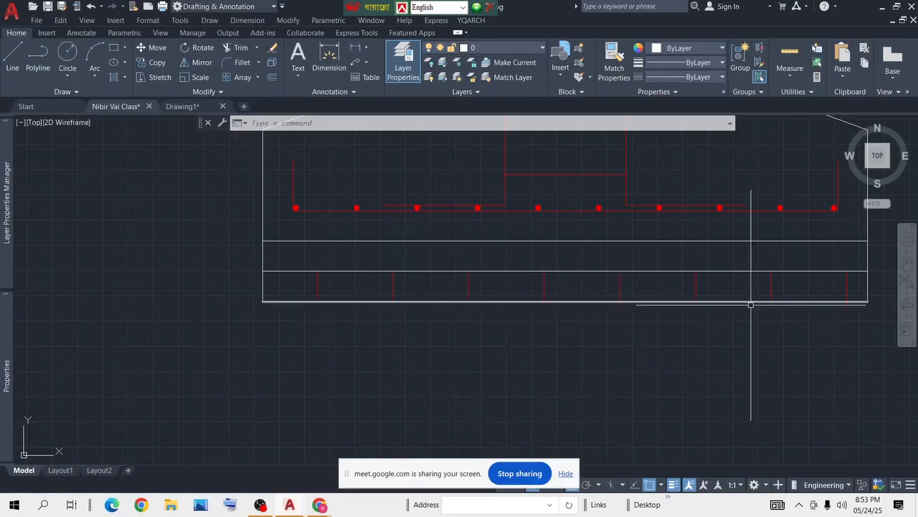
Step: Change the brick hatch's colour from the palette to the pale pink 221,179,212
{"action": "scroll", "coordinate": [646, 308], "scroll_direction": "down", "scroll_amount": 3}
{"action": "scroll", "coordinate": [658, 299], "scroll_direction": "up", "scroll_amount": 4}
{"action": "middle_click_drag", "start_coordinate": [671, 301], "coordinate": [595, 291]}
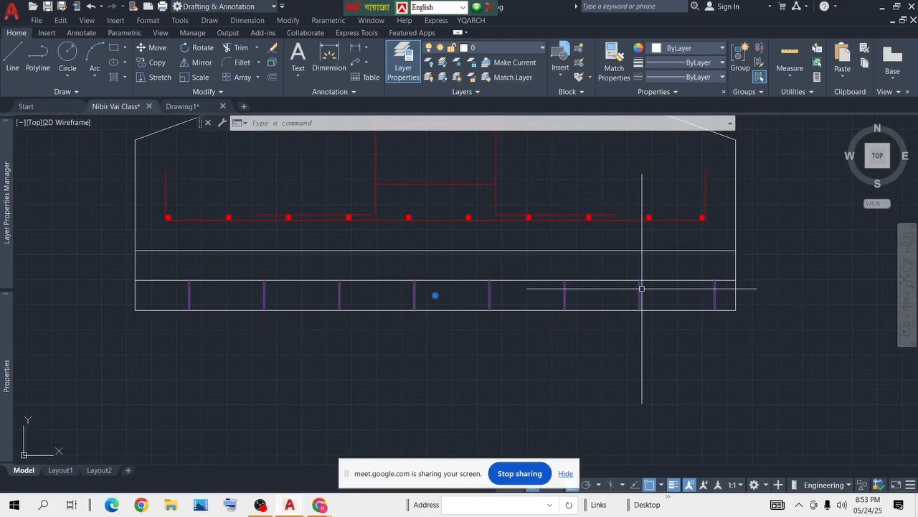
{"action": "left_click", "coordinate": [359, 62]}
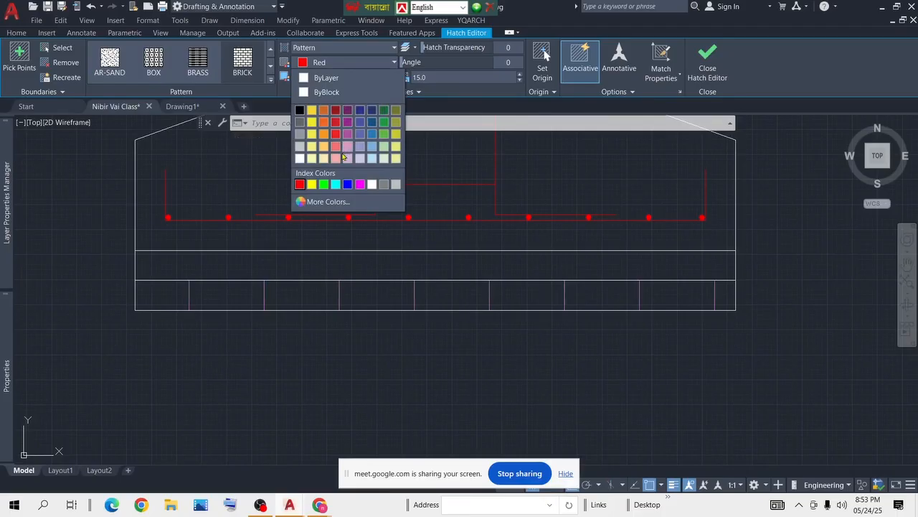
{"action": "left_click", "coordinate": [348, 158]}
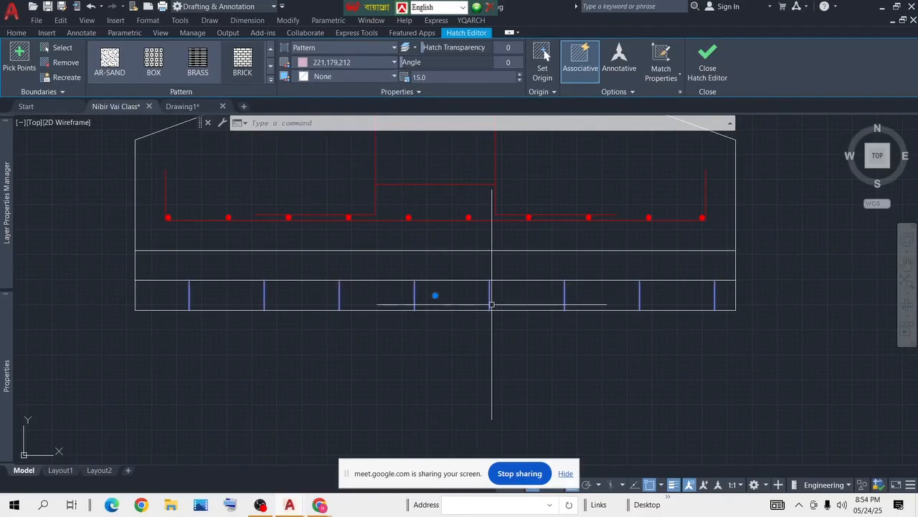
{"action": "key", "text": "Escape"}
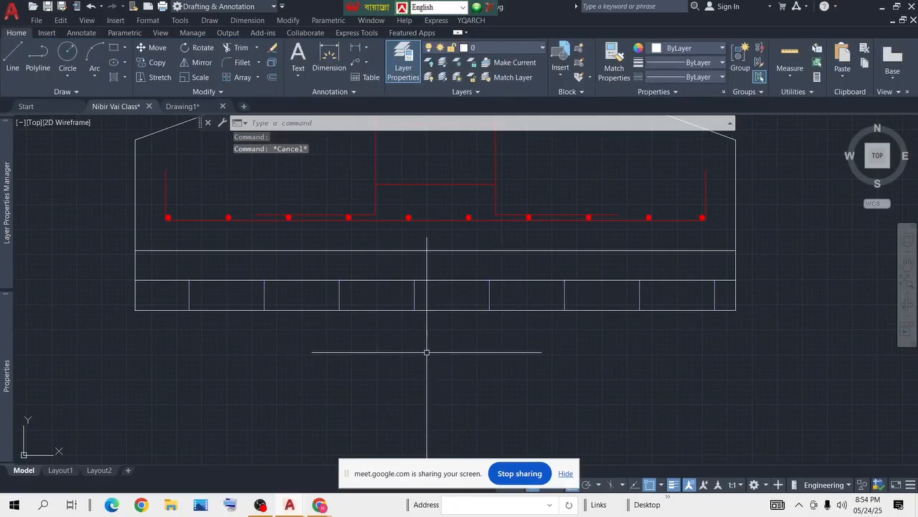
Step: Start a new hatch for the base layer above the brick layer and choose the AR-CONC pattern
{"action": "left_click", "coordinate": [381, 259]}
{"action": "left_click", "coordinate": [323, 267]}
{"action": "type", "text": "h"}
{"action": "key", "text": "Return"}
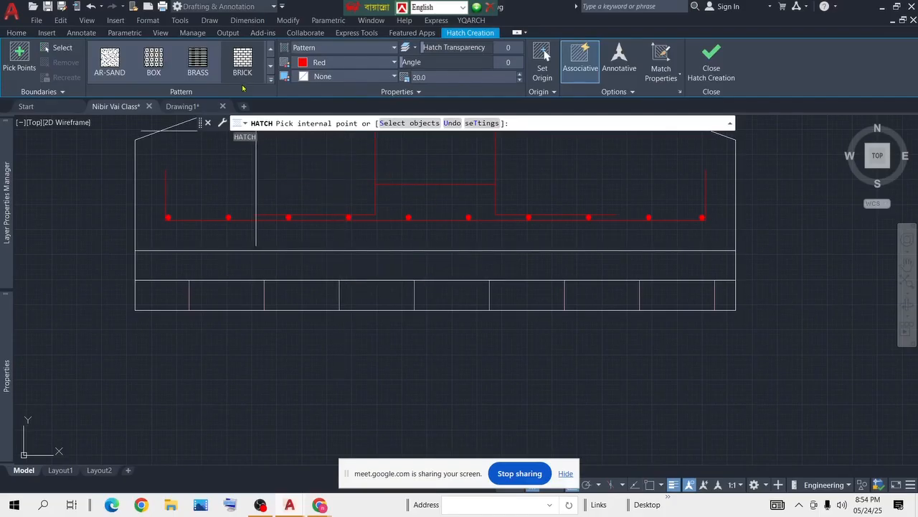
{"action": "left_click", "coordinate": [271, 80]}
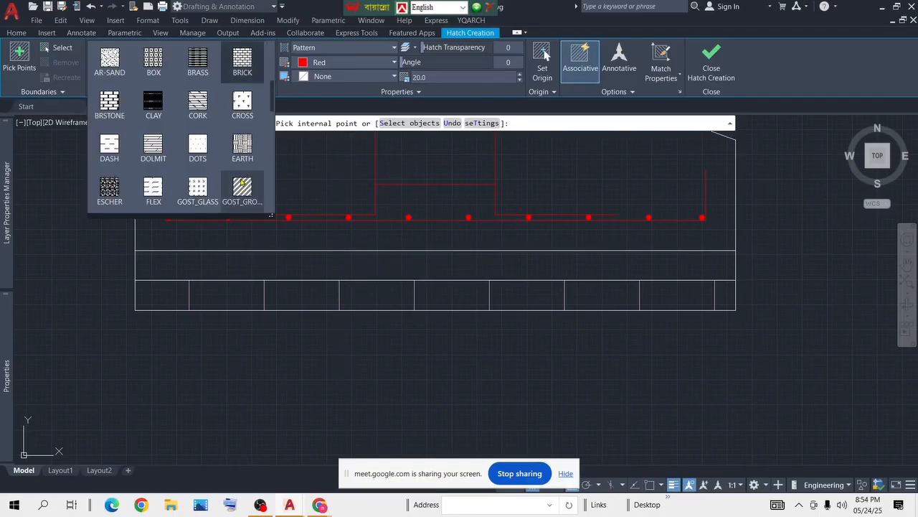
{"action": "scroll", "coordinate": [242, 153], "scroll_direction": "up", "scroll_amount": 4}
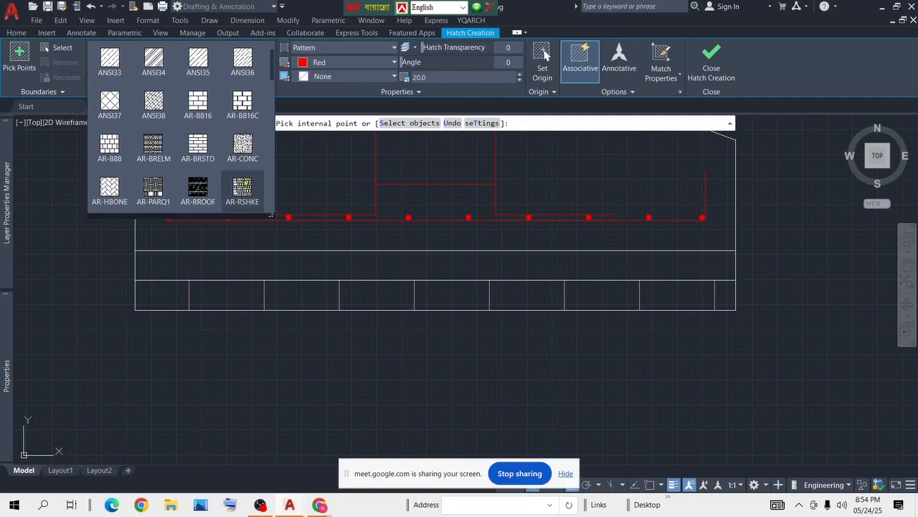
{"action": "left_click", "coordinate": [243, 147]}
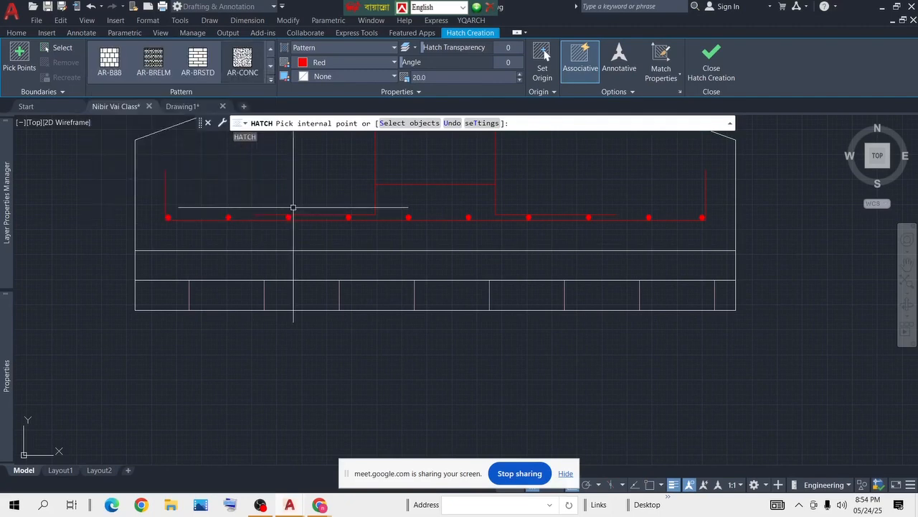
Step: Fill the layer above the brick with the concrete hatch, trying scale 0.1 and setting the scale to 10
{"action": "left_click", "coordinate": [327, 269]}
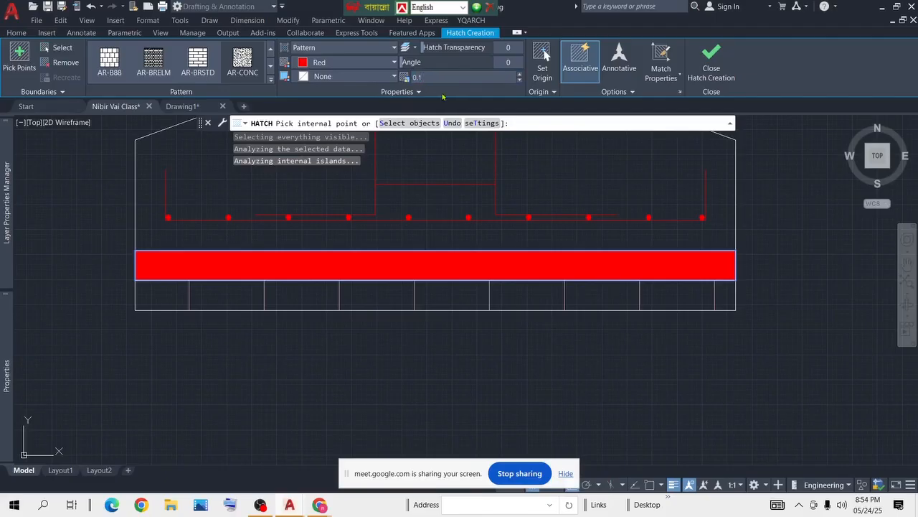
{"action": "scroll", "coordinate": [377, 271], "scroll_direction": "up", "scroll_amount": 4}
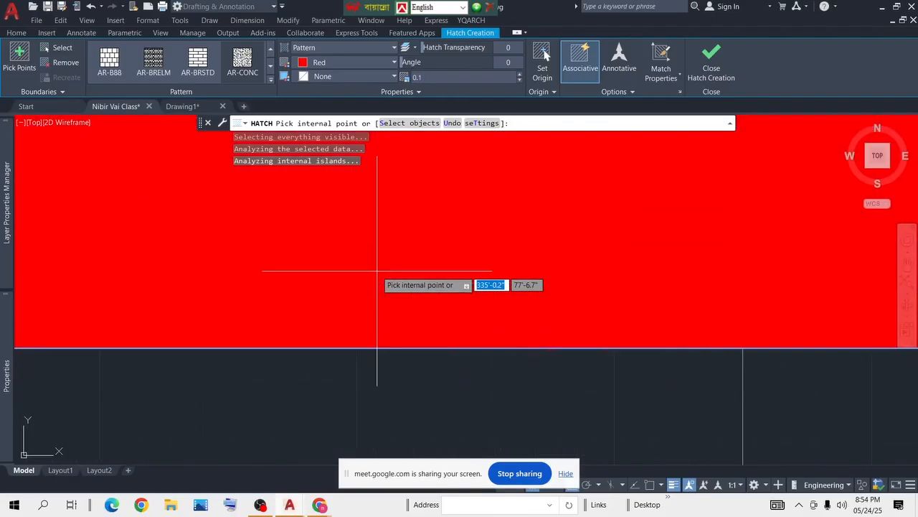
{"action": "scroll", "coordinate": [377, 271], "scroll_direction": "down", "scroll_amount": 5}
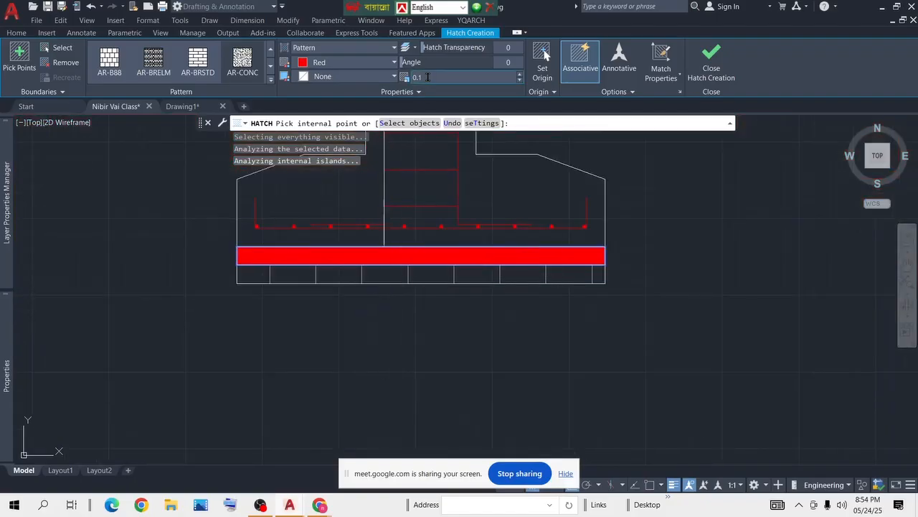
{"action": "type", "text": "10"}
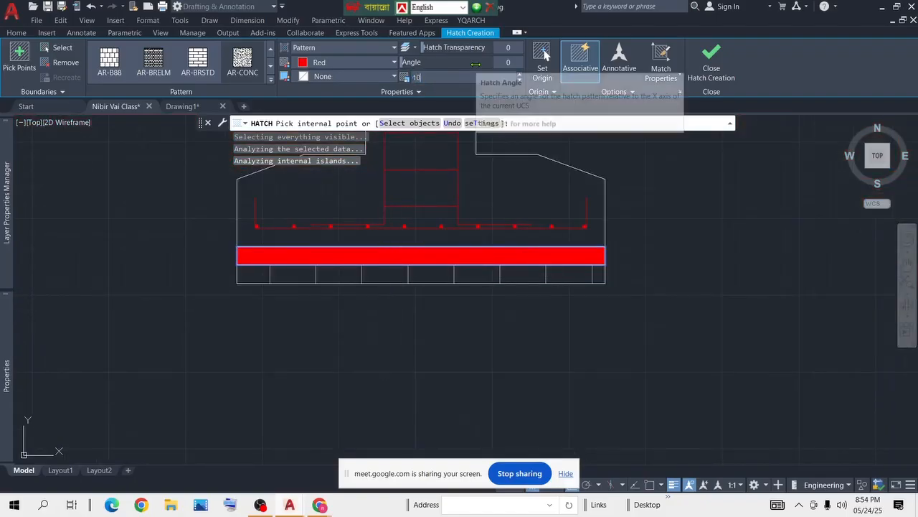
{"action": "key", "text": "Return"}
{"action": "key", "text": "Escape"}
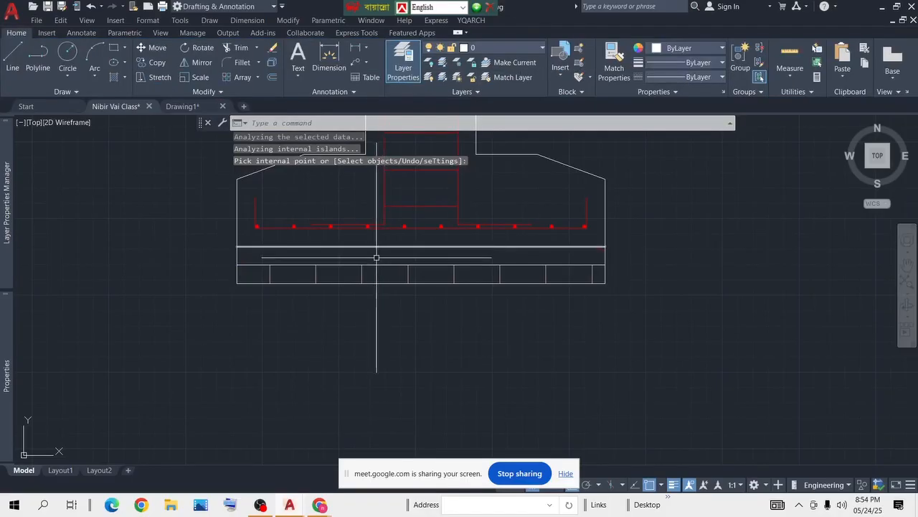
{"action": "scroll", "coordinate": [381, 240], "scroll_direction": "up", "scroll_amount": 4}
{"action": "left_click", "coordinate": [380, 246]}
{"action": "left_click", "coordinate": [269, 265]}
{"action": "scroll", "coordinate": [335, 252], "scroll_direction": "down", "scroll_amount": 5}
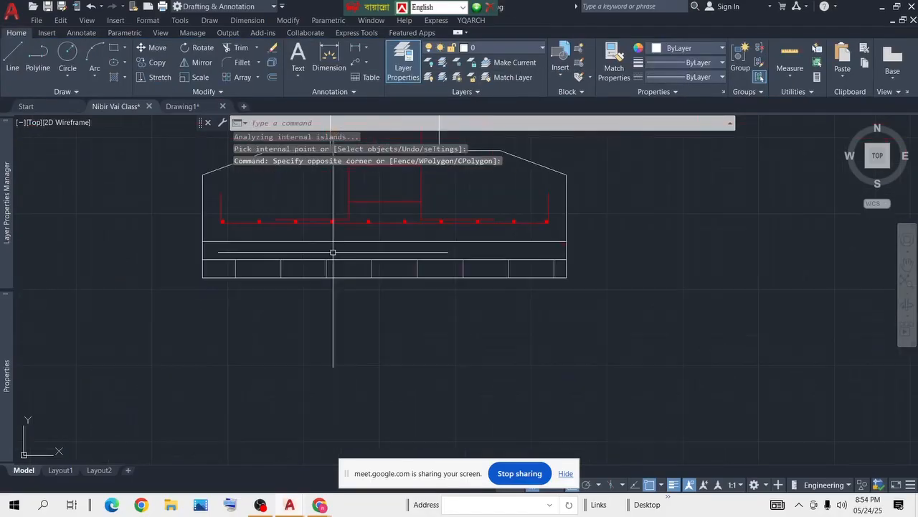
Step: Hatch the base layer above the brick layer with the AR-CONC pattern in red at scale 0.5
{"action": "type", "text": "h"}
{"action": "key", "text": "Return"}
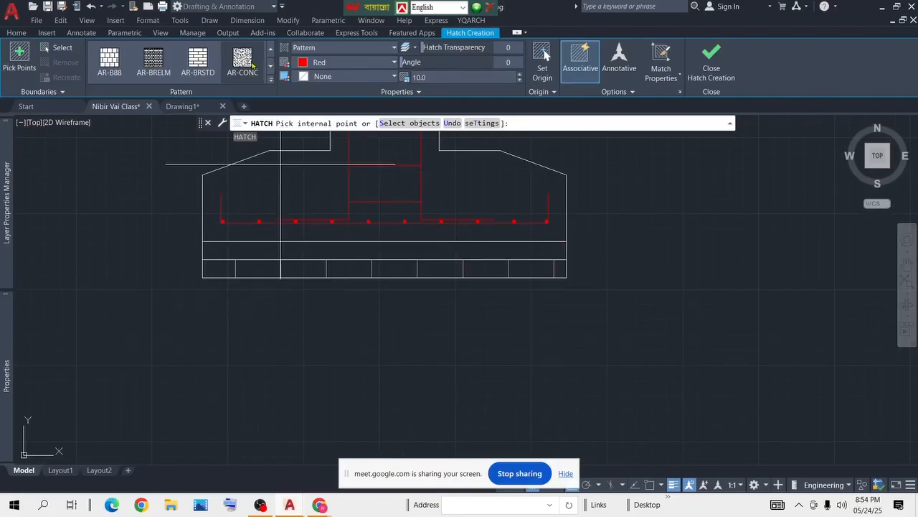
{"action": "left_click", "coordinate": [300, 245]}
{"action": "scroll", "coordinate": [300, 245], "scroll_direction": "up", "scroll_amount": 6}
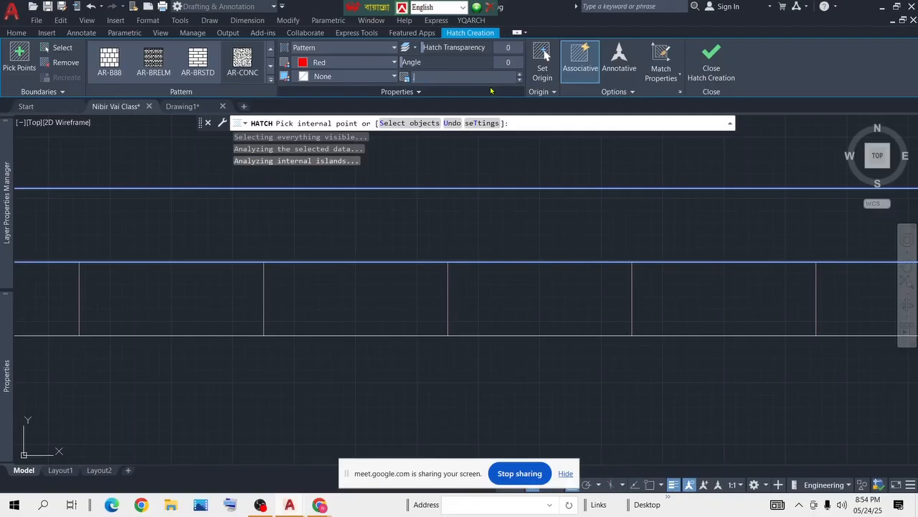
{"action": "scroll", "coordinate": [474, 223], "scroll_direction": "down", "scroll_amount": 5}
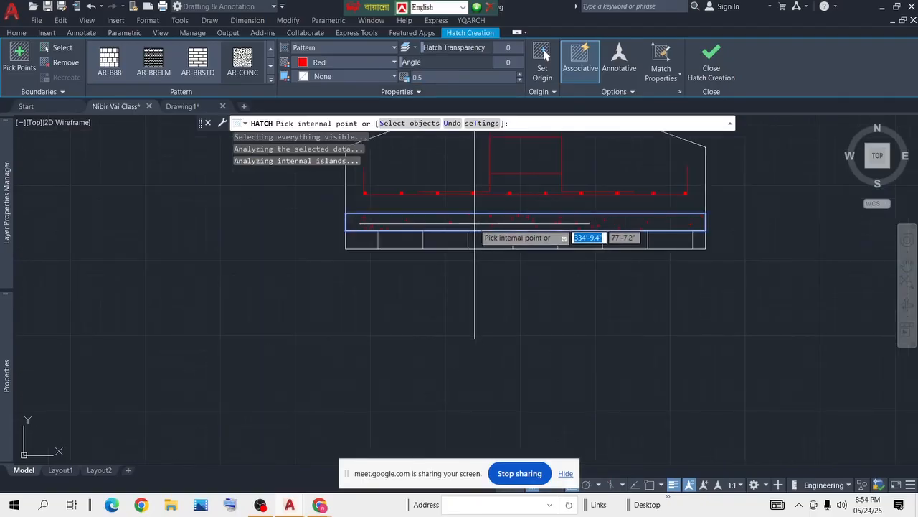
{"action": "key", "text": "Escape"}
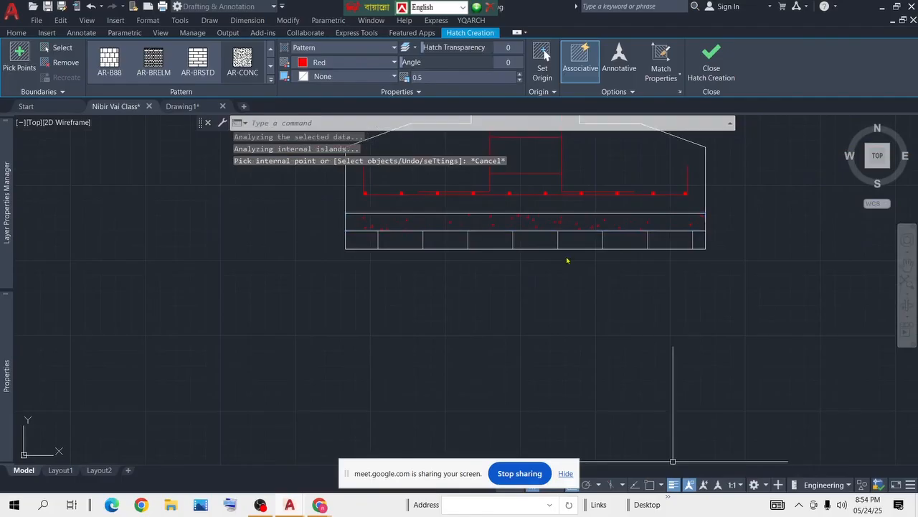
Step: Inspect the concrete and brick hatches in the two base layers under the footing
{"action": "scroll", "coordinate": [459, 315], "scroll_direction": "up", "scroll_amount": 5}
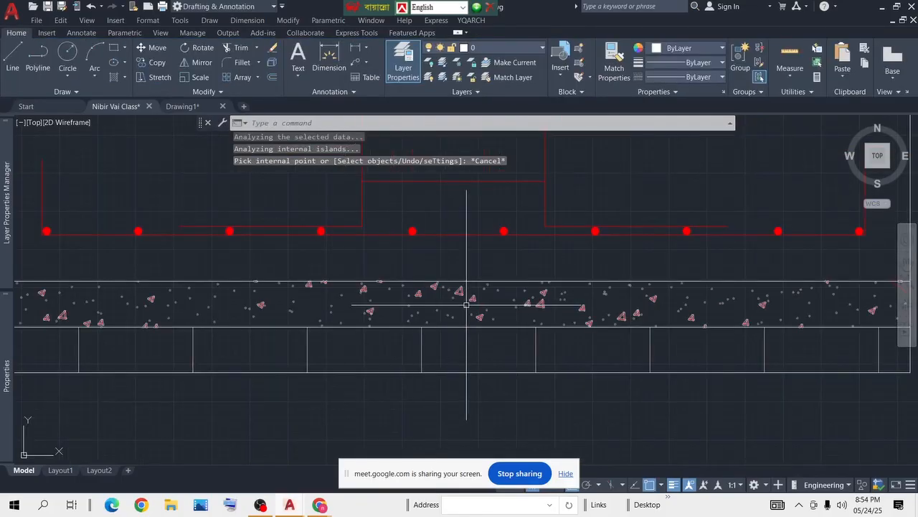
{"action": "scroll", "coordinate": [467, 304], "scroll_direction": "down", "scroll_amount": 4}
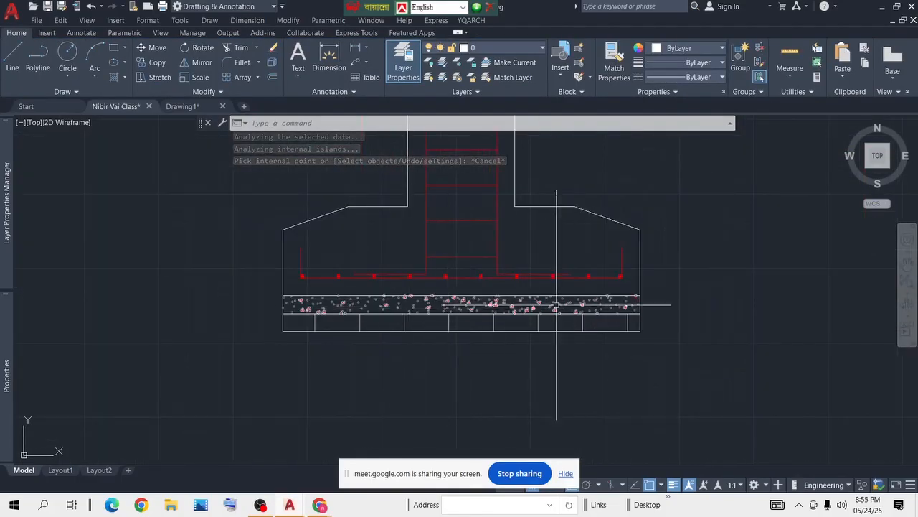
{"action": "scroll", "coordinate": [475, 307], "scroll_direction": "up", "scroll_amount": 2}
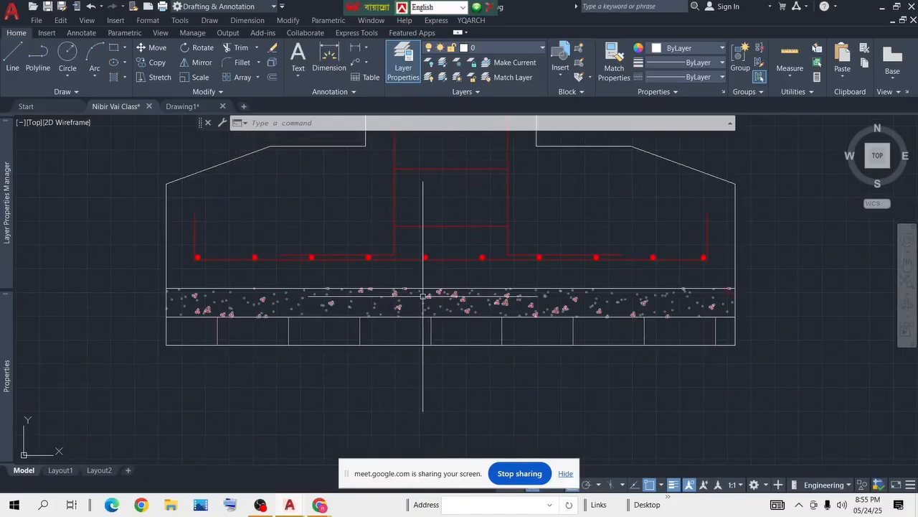
{"action": "scroll", "coordinate": [423, 295], "scroll_direction": "up", "scroll_amount": 3}
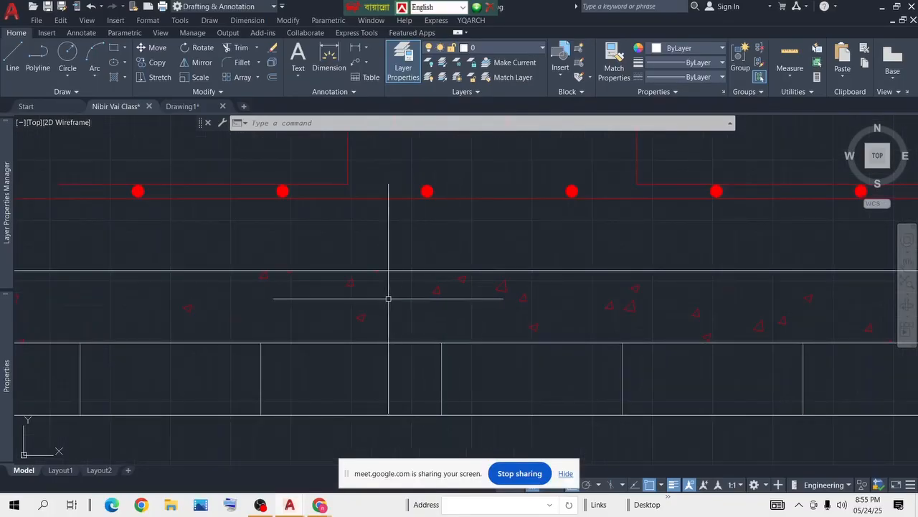
{"action": "scroll", "coordinate": [386, 296], "scroll_direction": "down", "scroll_amount": 3}
{"action": "scroll", "coordinate": [445, 287], "scroll_direction": "down", "scroll_amount": 3}
{"action": "scroll", "coordinate": [404, 273], "scroll_direction": "up", "scroll_amount": 2}
{"action": "scroll", "coordinate": [432, 277], "scroll_direction": "down", "scroll_amount": 2}
{"action": "scroll", "coordinate": [433, 277], "scroll_direction": "down", "scroll_amount": 3}
{"action": "scroll", "coordinate": [436, 277], "scroll_direction": "up", "scroll_amount": 4}
{"action": "scroll", "coordinate": [528, 209], "scroll_direction": "down", "scroll_amount": 1}
{"action": "scroll", "coordinate": [528, 210], "scroll_direction": "up", "scroll_amount": 4}
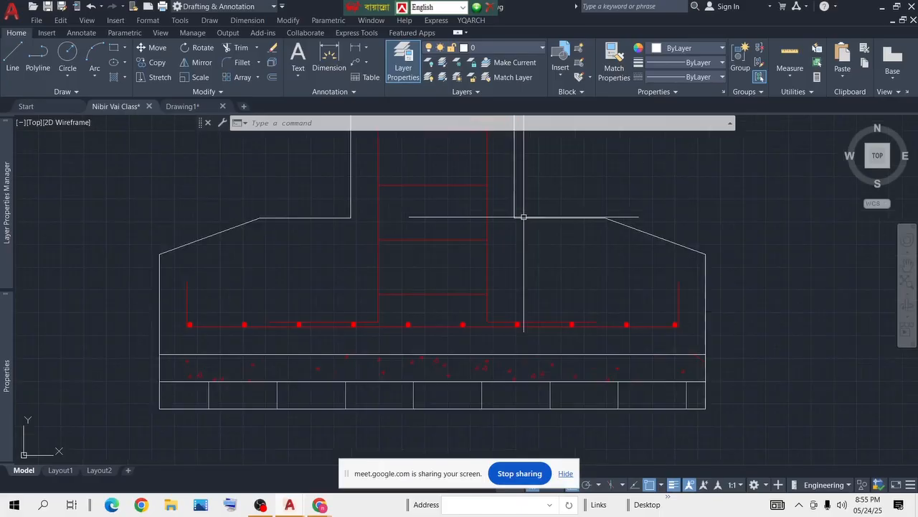
Step: Try a linear dimension across the footing's flat top ledge to the right of the column, and delete it
{"action": "left_click", "coordinate": [329, 58]}
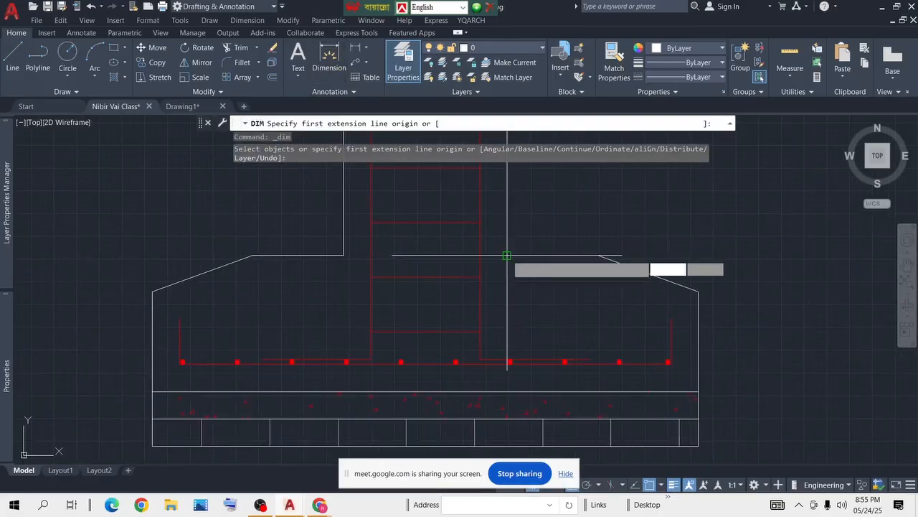
{"action": "left_click", "coordinate": [507, 254]}
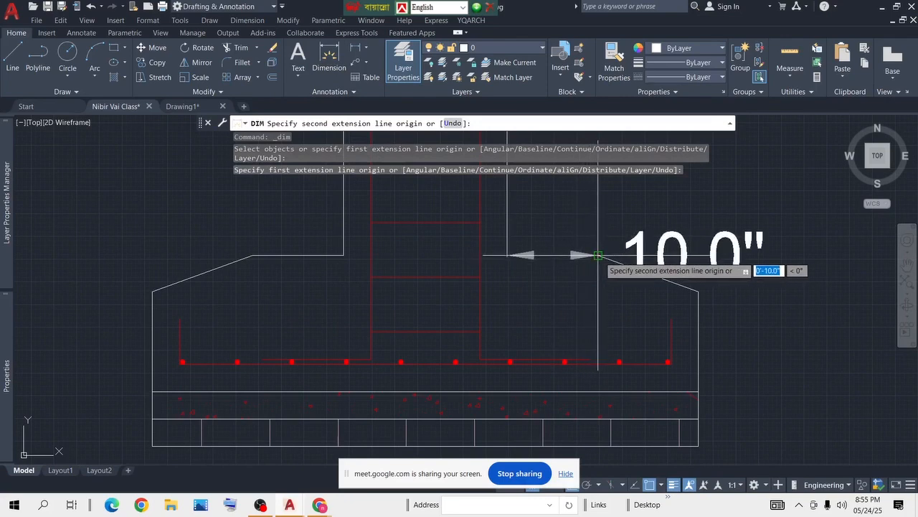
{"action": "left_click", "coordinate": [598, 255]}
{"action": "left_click", "coordinate": [766, 217]}
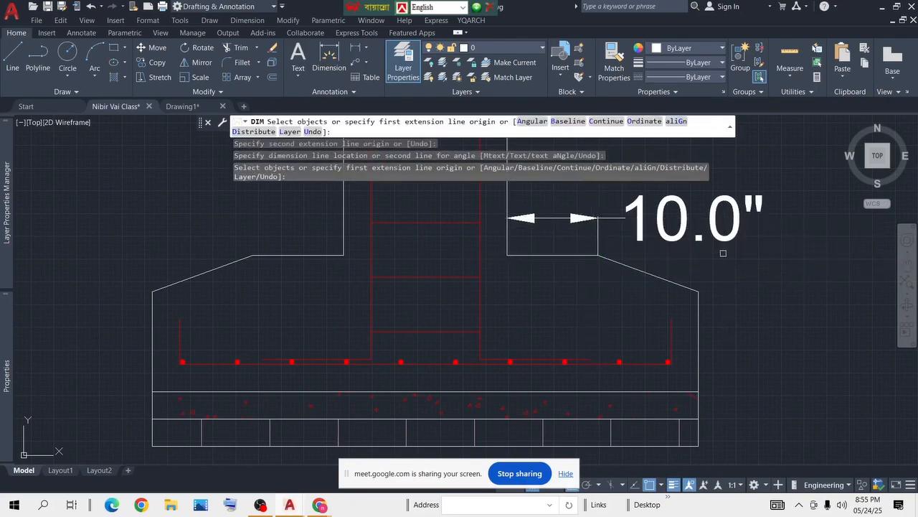
{"action": "key", "text": "Escape"}
{"action": "left_click", "coordinate": [783, 173]}
{"action": "left_click", "coordinate": [567, 251]}
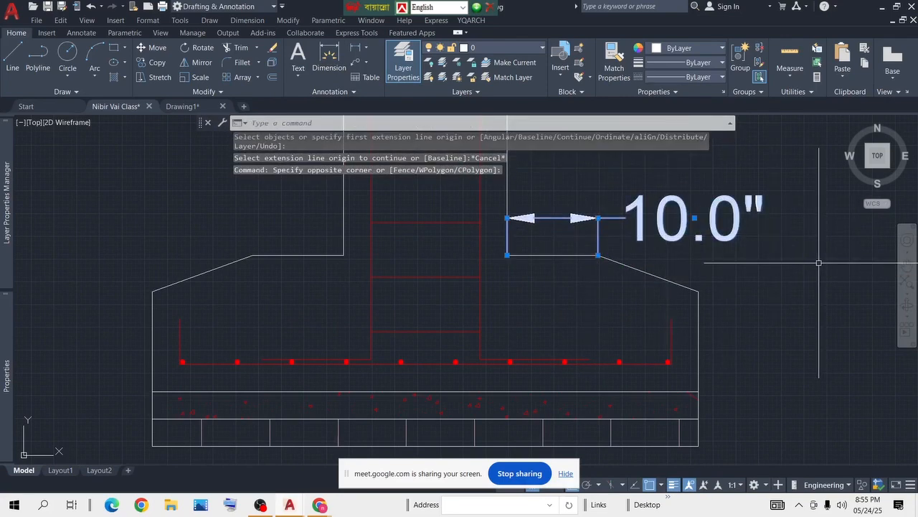
{"action": "key", "text": "Delete"}
Step: Examine the T1, T2 and T3 thickness columns in the footing schedule and compare the footing drawings
{"action": "scroll", "coordinate": [740, 281], "scroll_direction": "down", "scroll_amount": 2}
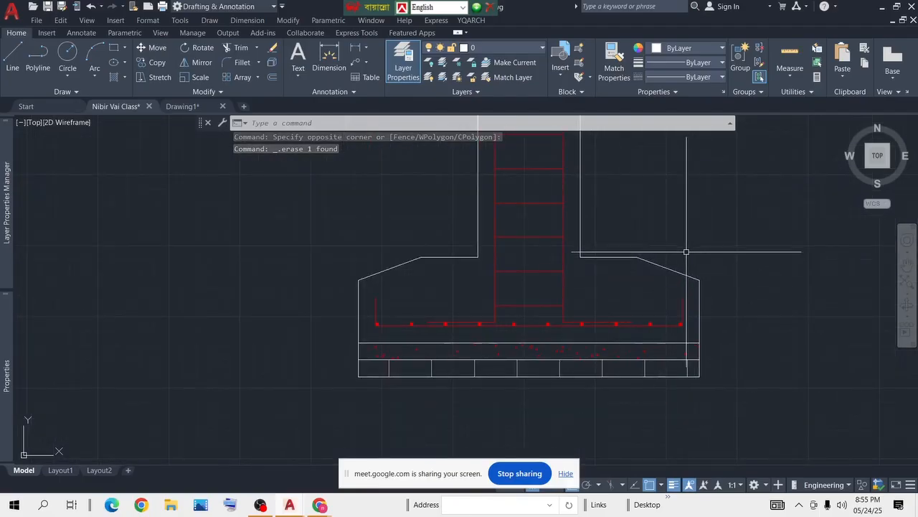
{"action": "scroll", "coordinate": [617, 242], "scroll_direction": "down", "scroll_amount": 5}
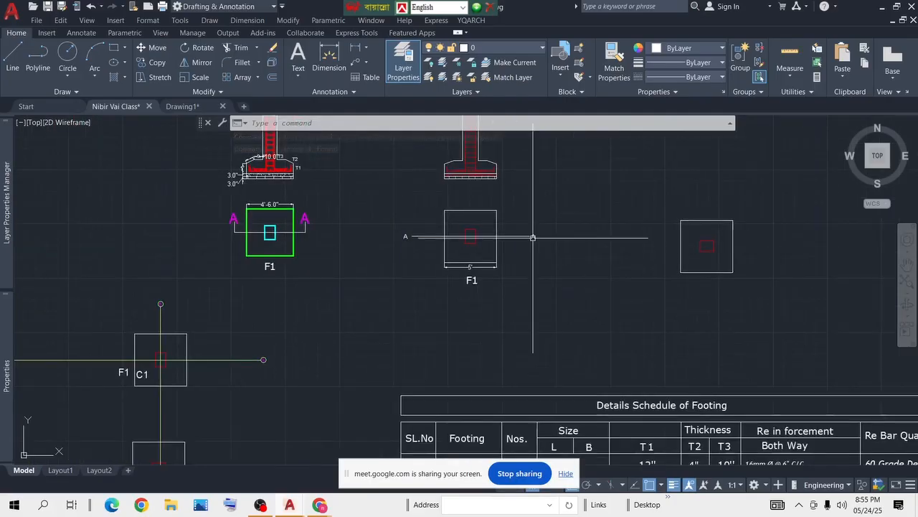
{"action": "scroll", "coordinate": [562, 338], "scroll_direction": "up", "scroll_amount": 4}
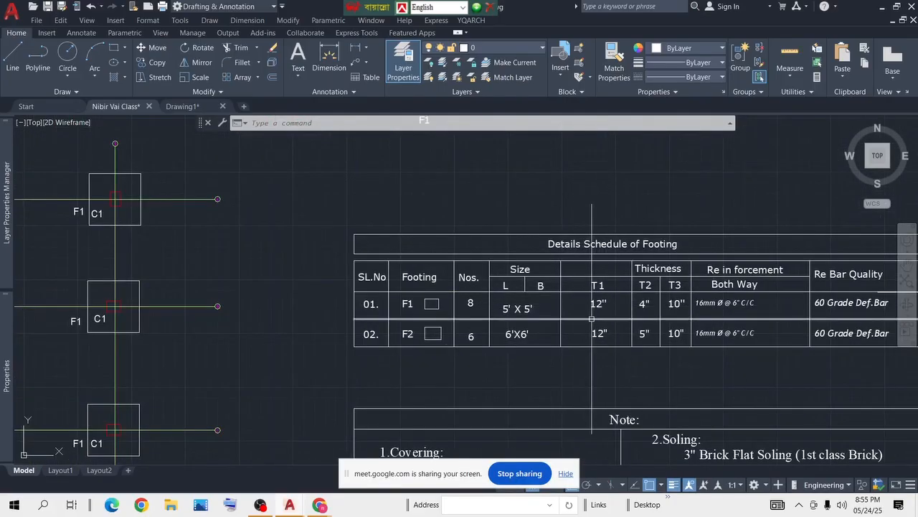
{"action": "scroll", "coordinate": [568, 320], "scroll_direction": "down", "scroll_amount": 5}
{"action": "middle_click_drag", "start_coordinate": [461, 192], "coordinate": [470, 235]}
{"action": "scroll", "coordinate": [470, 235], "scroll_direction": "up", "scroll_amount": 9}
{"action": "scroll", "coordinate": [681, 294], "scroll_direction": "up", "scroll_amount": 2}
{"action": "middle_click_drag", "start_coordinate": [681, 294], "coordinate": [390, 243]}
{"action": "scroll", "coordinate": [389, 242], "scroll_direction": "down", "scroll_amount": 5}
{"action": "scroll", "coordinate": [447, 338], "scroll_direction": "up", "scroll_amount": 4}
Step: Copy the section letter A from the F1 footing plan to just right of the footing's vertical side in the section, with Ortho off
{"action": "left_click", "coordinate": [442, 312]}
{"action": "left_click", "coordinate": [363, 389]}
{"action": "type", "text": "Cp"}
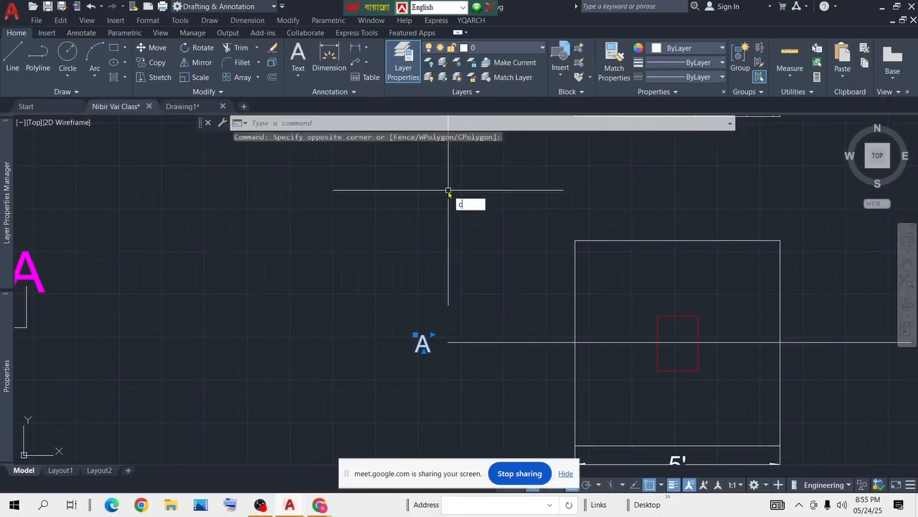
{"action": "key", "text": "Return"}
{"action": "left_click", "coordinate": [423, 342]}
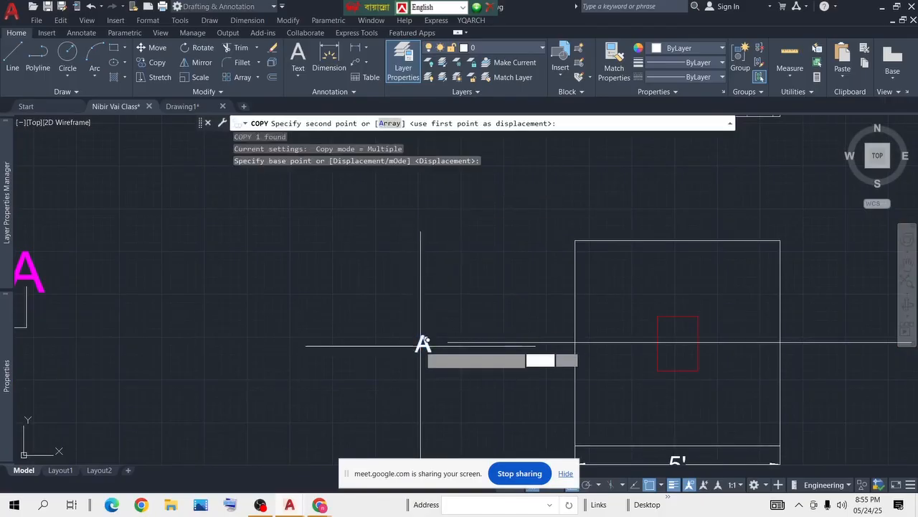
{"action": "scroll", "coordinate": [703, 208], "scroll_direction": "down", "scroll_amount": 2}
{"action": "scroll", "coordinate": [705, 293], "scroll_direction": "down", "scroll_amount": 3}
{"action": "scroll", "coordinate": [549, 309], "scroll_direction": "up", "scroll_amount": 3}
{"action": "key", "text": "F8"}
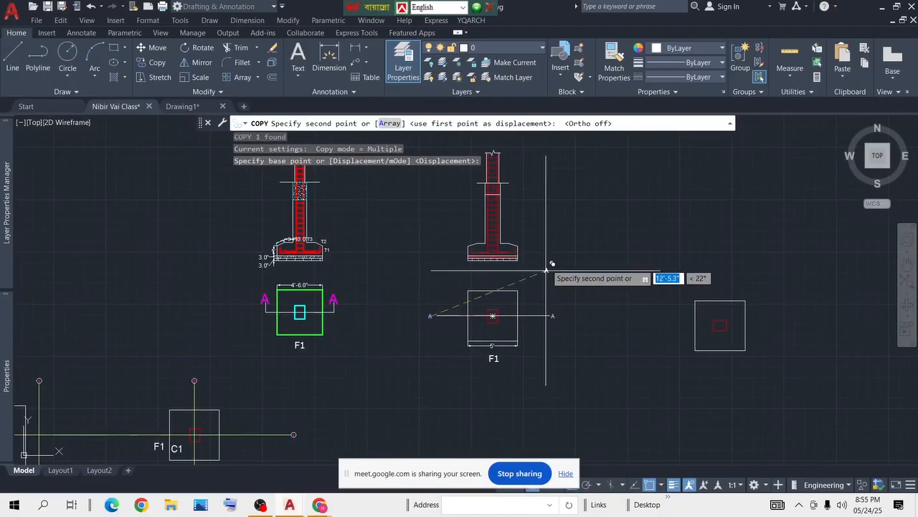
{"action": "scroll", "coordinate": [527, 280], "scroll_direction": "up", "scroll_amount": 2}
{"action": "scroll", "coordinate": [518, 278], "scroll_direction": "up", "scroll_amount": 5}
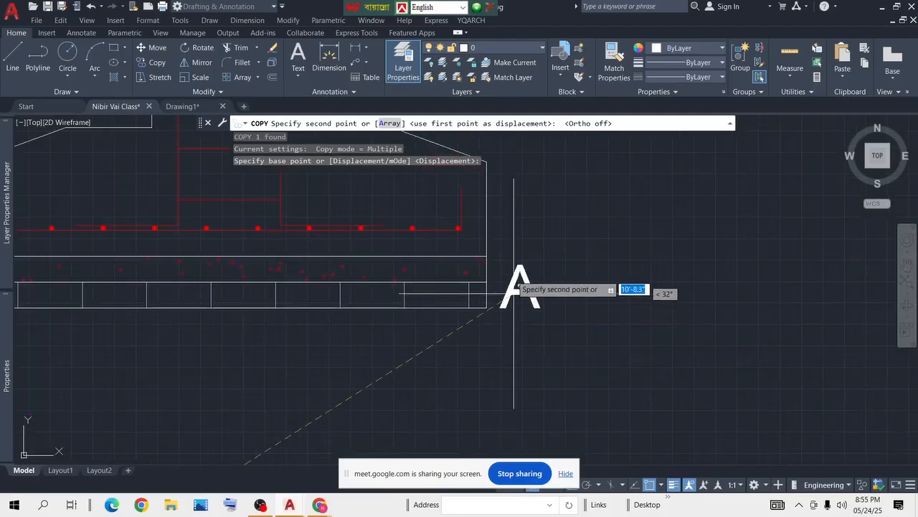
{"action": "left_click", "coordinate": [530, 209]}
{"action": "key", "text": "Return"}
Step: Change the copied letter beside the footing section to T1
{"action": "left_click", "coordinate": [534, 217]}
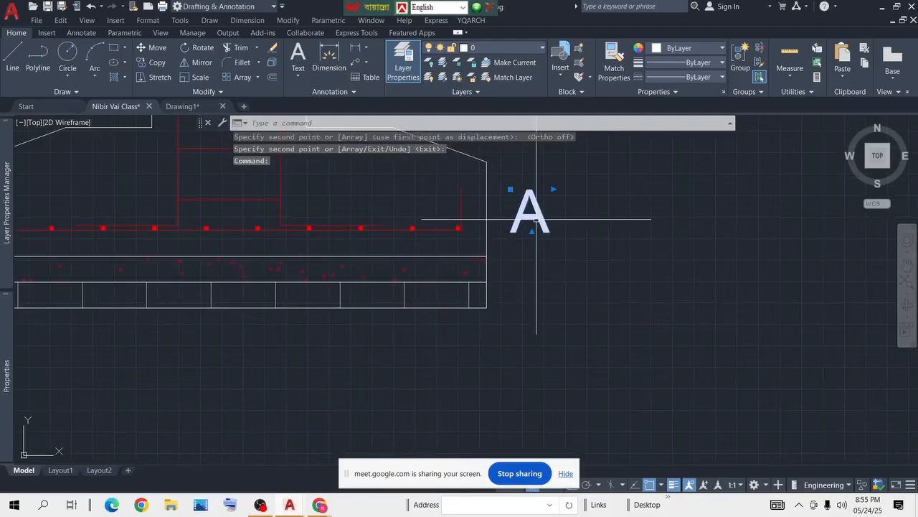
{"action": "double_click", "coordinate": [557, 222]}
{"action": "key", "text": "Escape"}
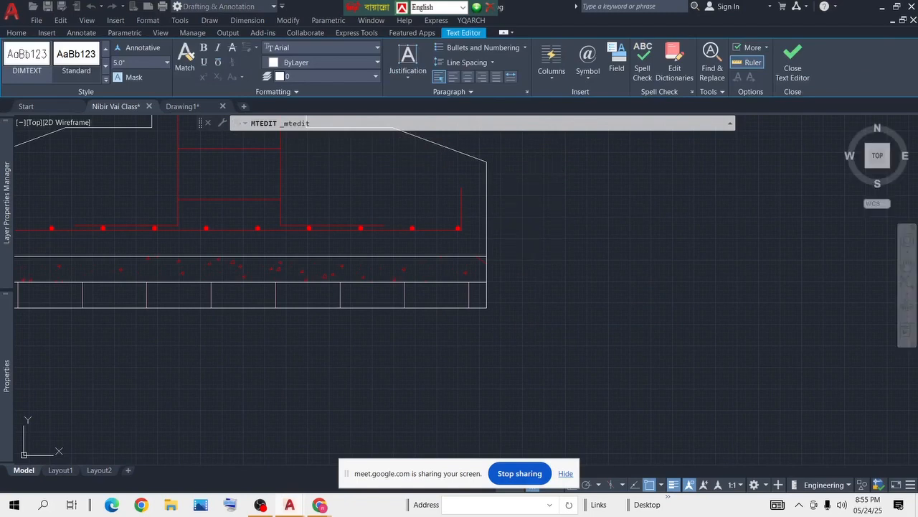
{"action": "double_click", "coordinate": [529, 215]}
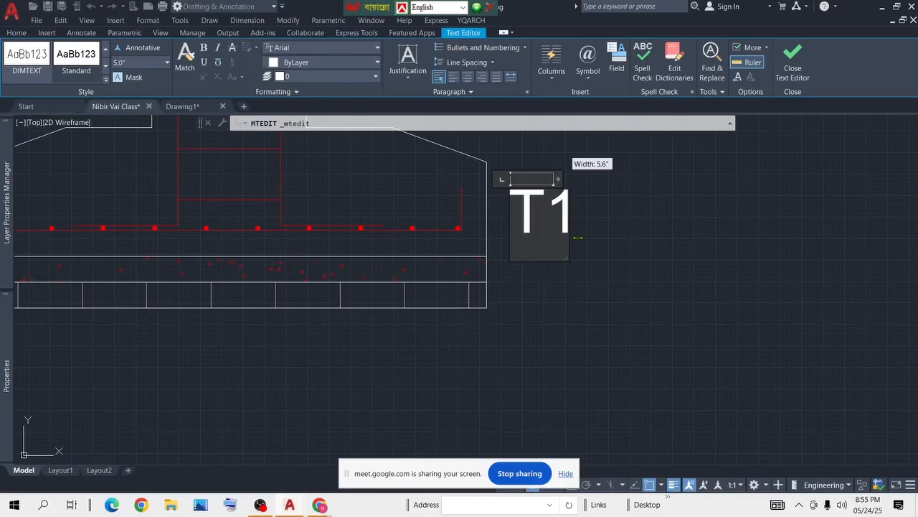
{"action": "left_click", "coordinate": [595, 248]}
Step: Copy the T1 label to above the footing's sloped face and to above the flat ledge beside the column
{"action": "left_click", "coordinate": [598, 177]}
{"action": "left_click", "coordinate": [521, 239]}
{"action": "type", "text": "c"}
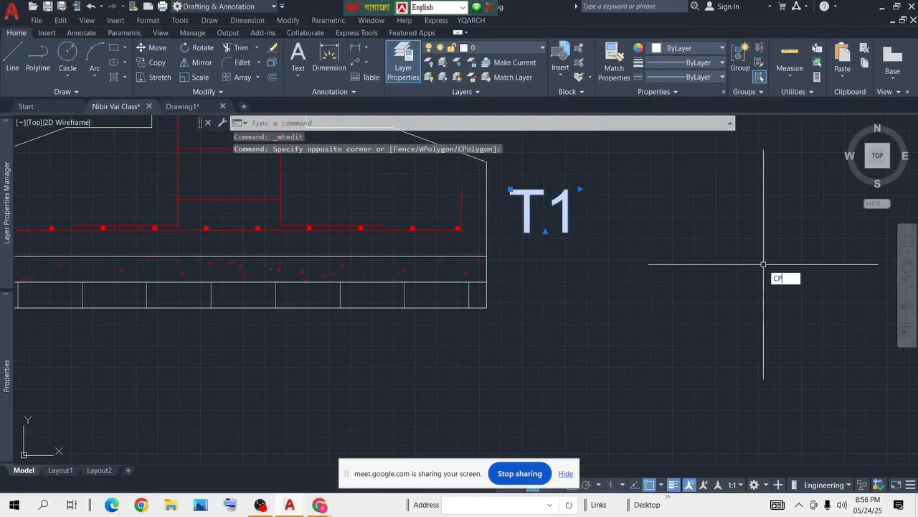
{"action": "key", "text": "Return"}
{"action": "left_click", "coordinate": [587, 252]}
{"action": "scroll", "coordinate": [505, 184], "scroll_direction": "down", "scroll_amount": 4}
{"action": "middle_click_drag", "start_coordinate": [505, 184], "coordinate": [545, 306]}
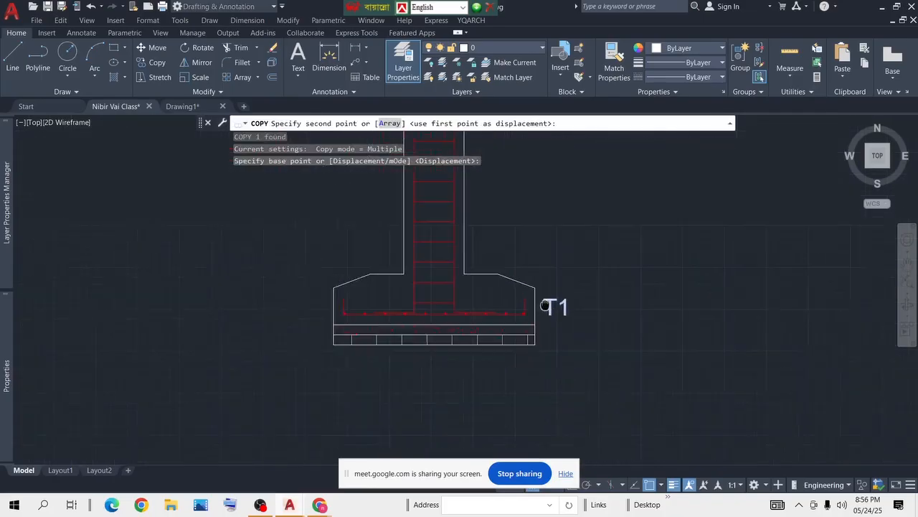
{"action": "scroll", "coordinate": [545, 306], "scroll_direction": "up", "scroll_amount": 5}
{"action": "left_click", "coordinate": [343, 242]}
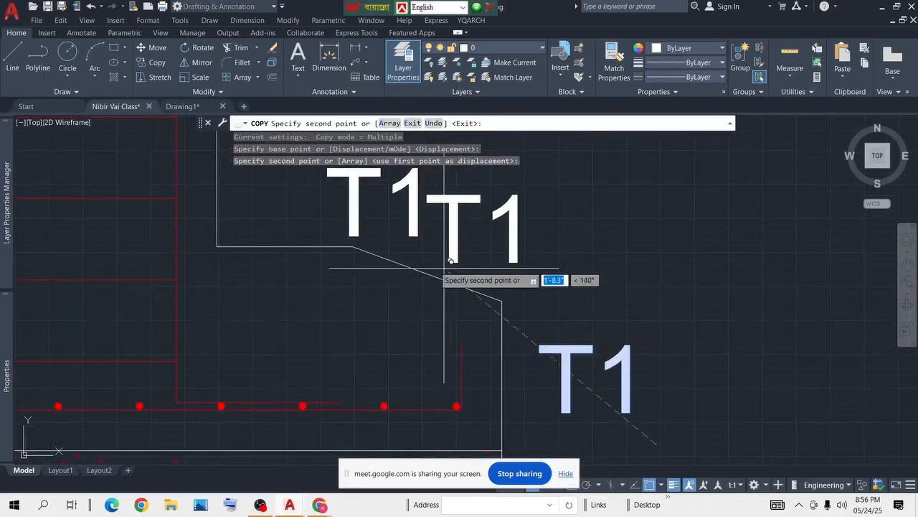
{"action": "left_click", "coordinate": [356, 256]}
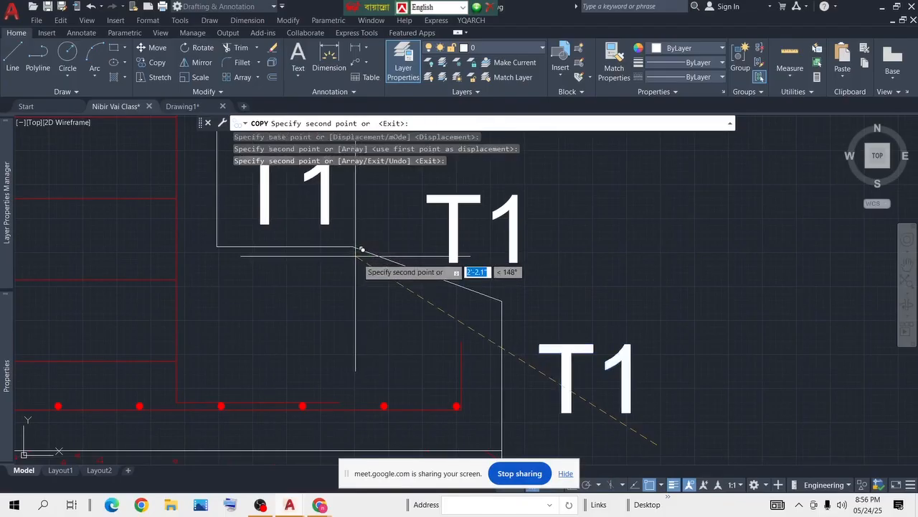
{"action": "key", "text": "Escape"}
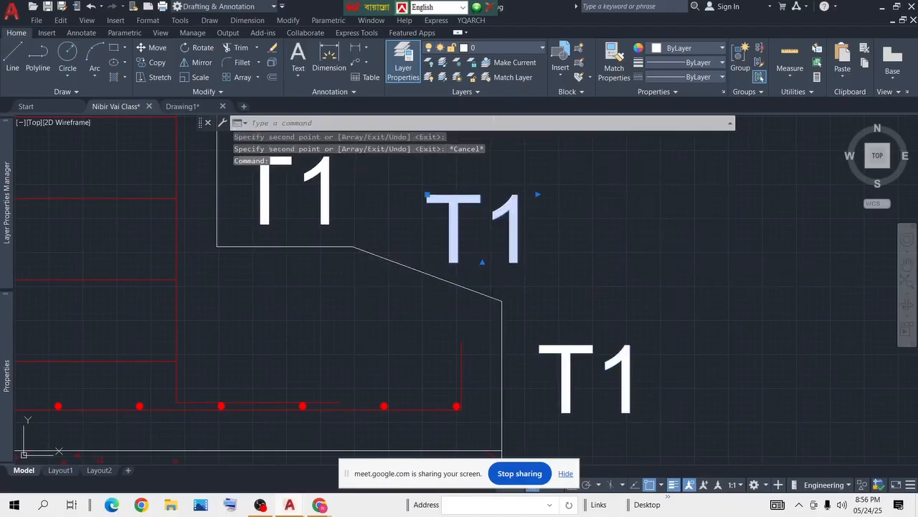
Step: Change the label copy above the footing's sloped face to T2
{"action": "double_click", "coordinate": [494, 210]}
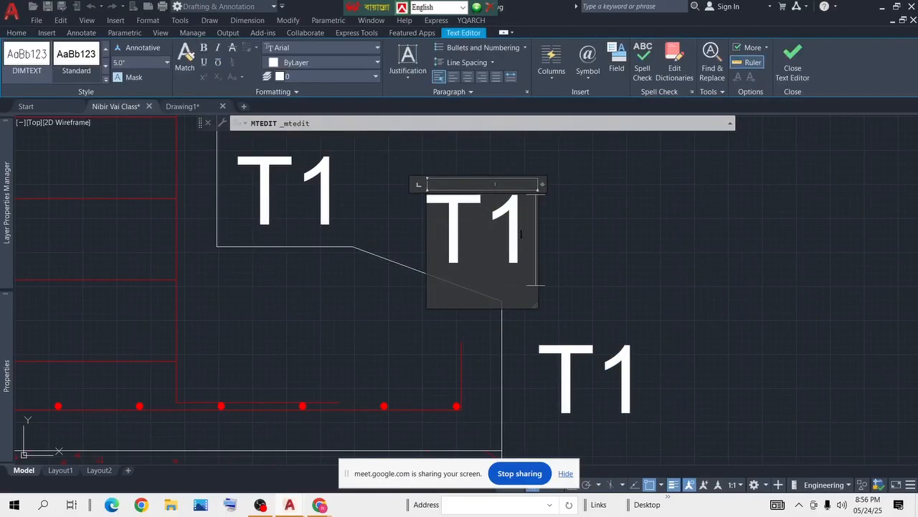
{"action": "type", "text": "2"}
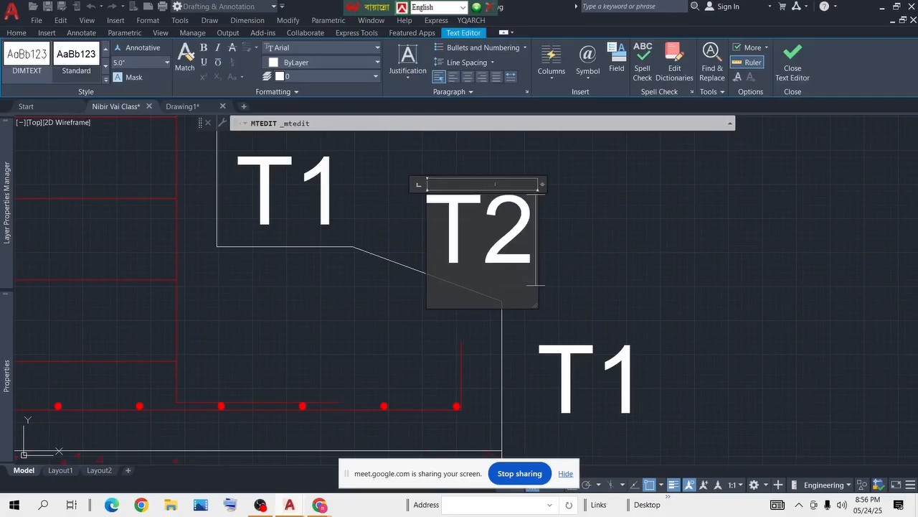
{"action": "key", "text": "Escape"}
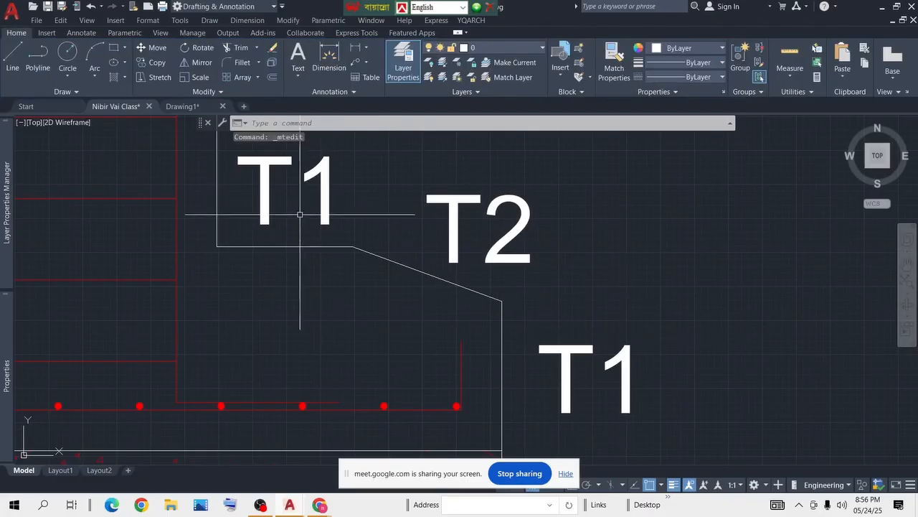
Step: Change the label copy above the flat ledge beside the column to T3
{"action": "left_click", "coordinate": [327, 170]}
{"action": "left_click", "coordinate": [326, 170]}
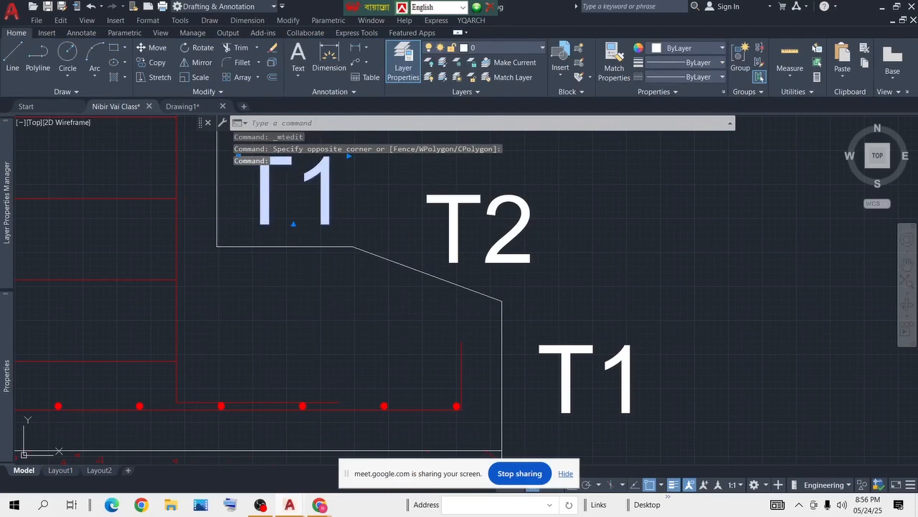
{"action": "double_click", "coordinate": [310, 188]}
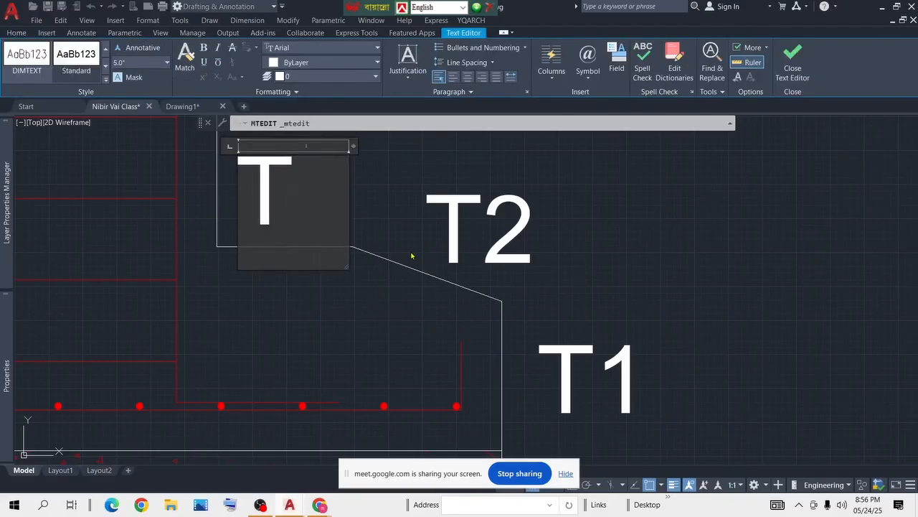
{"action": "key", "text": "Escape"}
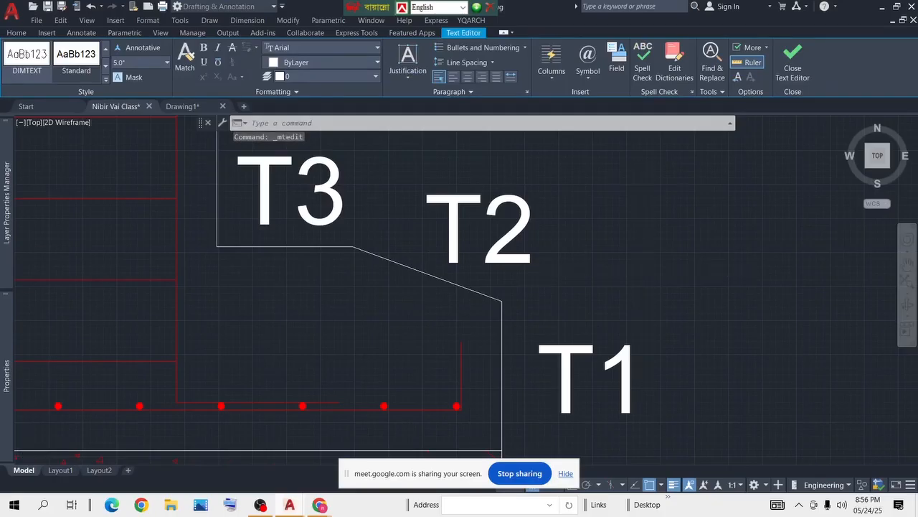
{"action": "scroll", "coordinate": [543, 308], "scroll_direction": "down", "scroll_amount": 5}
{"action": "scroll", "coordinate": [546, 301], "scroll_direction": "up", "scroll_amount": 3}
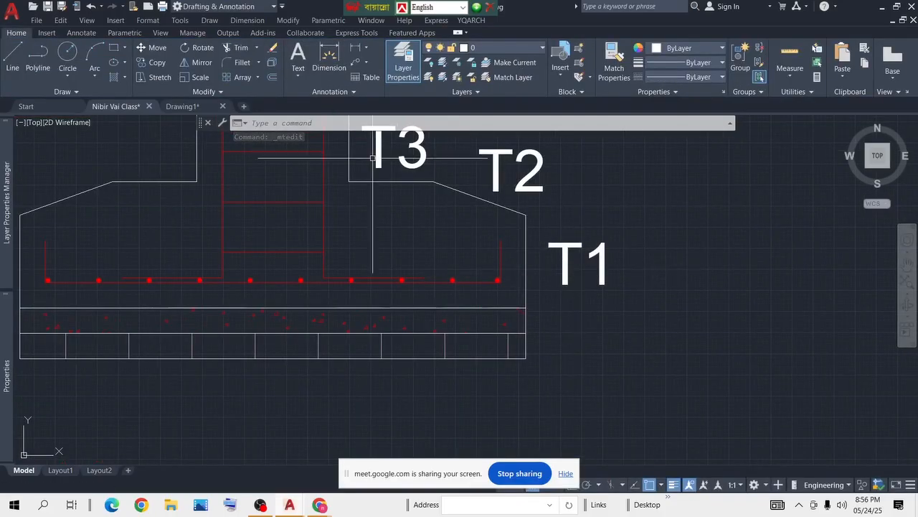
Step: Measure the height from the top of the footing's vertical edge to the underside of the brick layer with a trial dimension
{"action": "left_click", "coordinate": [329, 61]}
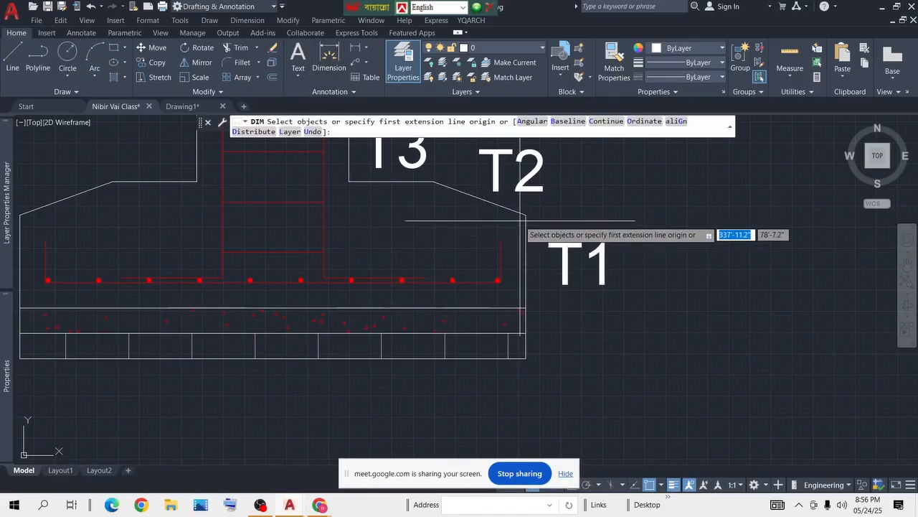
{"action": "key", "text": "Return"}
{"action": "left_click", "coordinate": [526, 215]}
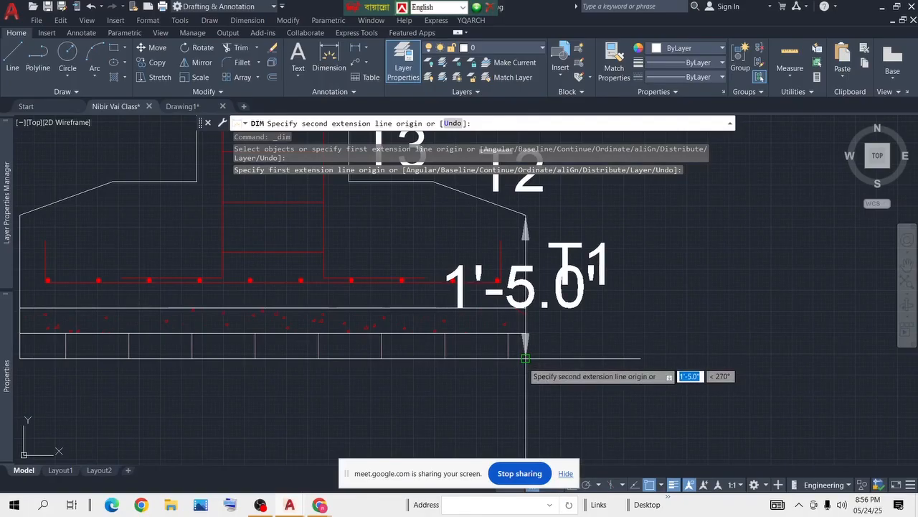
{"action": "left_click", "coordinate": [526, 357]}
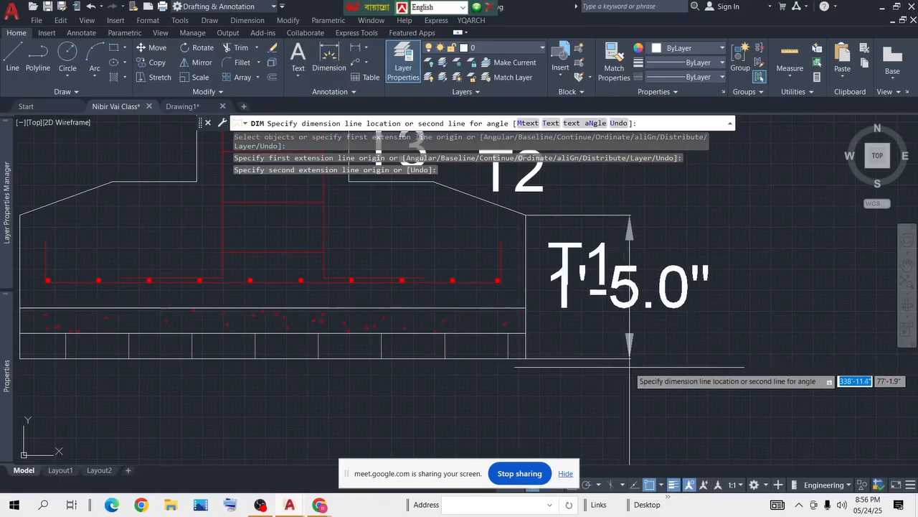
{"action": "key", "text": "Escape"}
Step: Change the T1 thickness of footing F1 in the footing schedule to 15''
{"action": "scroll", "coordinate": [518, 302], "scroll_direction": "down", "scroll_amount": 5}
{"action": "scroll", "coordinate": [518, 302], "scroll_direction": "down", "scroll_amount": 6}
{"action": "scroll", "coordinate": [615, 434], "scroll_direction": "up", "scroll_amount": 6}
{"action": "key", "text": "Escape"}
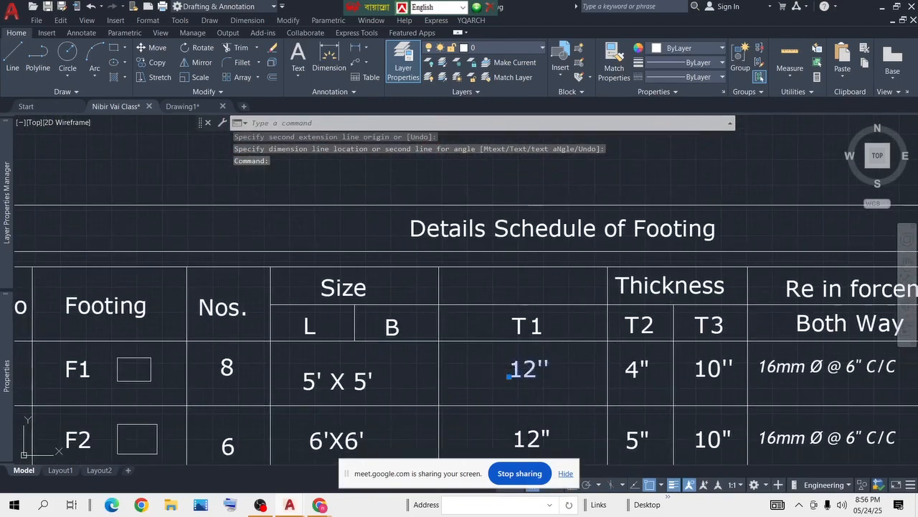
{"action": "double_click", "coordinate": [530, 370]}
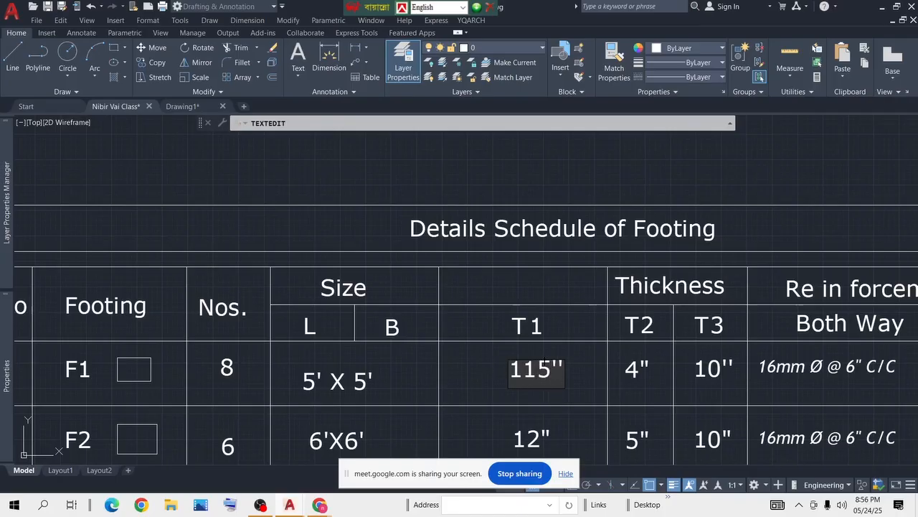
{"action": "left_click", "coordinate": [440, 210]}
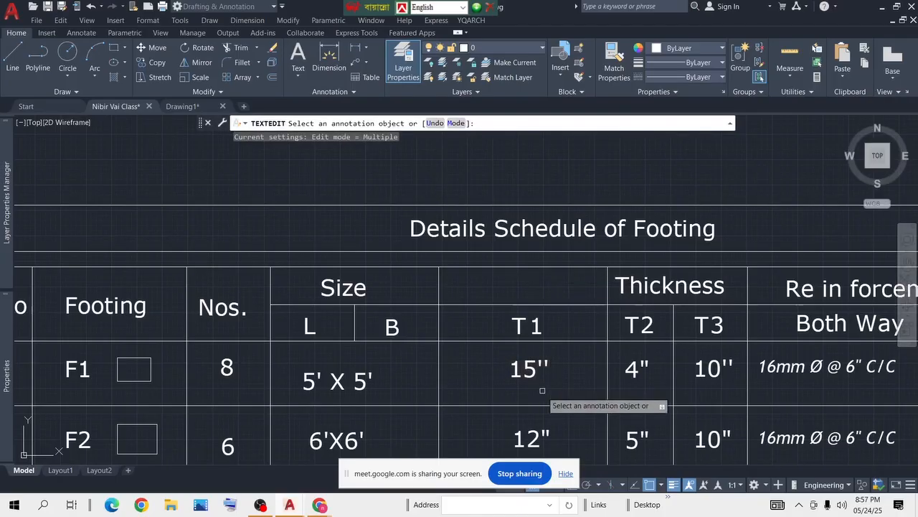
{"action": "key", "text": "Escape"}
Step: Add a vertical dimension for the rise of the footing's sloped face beside the T2 label
{"action": "scroll", "coordinate": [586, 379], "scroll_direction": "down", "scroll_amount": 5}
{"action": "scroll", "coordinate": [480, 209], "scroll_direction": "up", "scroll_amount": 10}
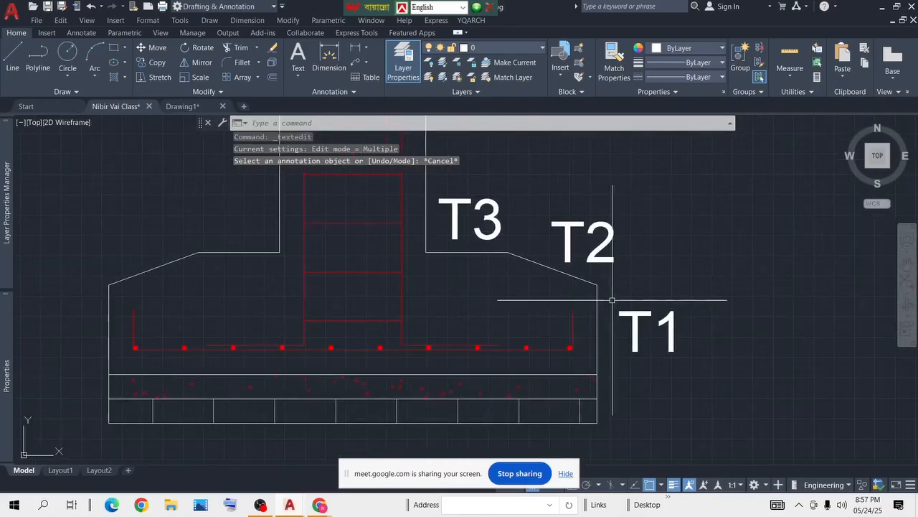
{"action": "left_click", "coordinate": [329, 57]}
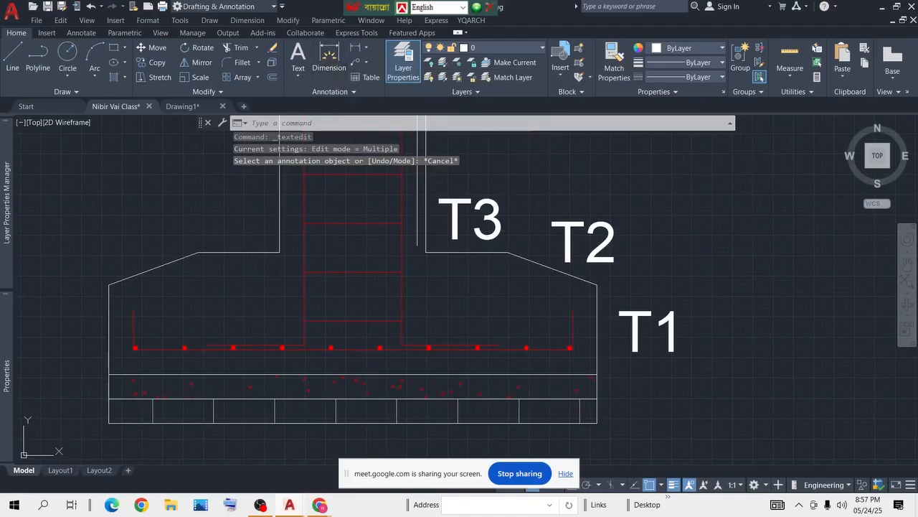
{"action": "left_click", "coordinate": [596, 286]}
{"action": "left_click", "coordinate": [509, 252]}
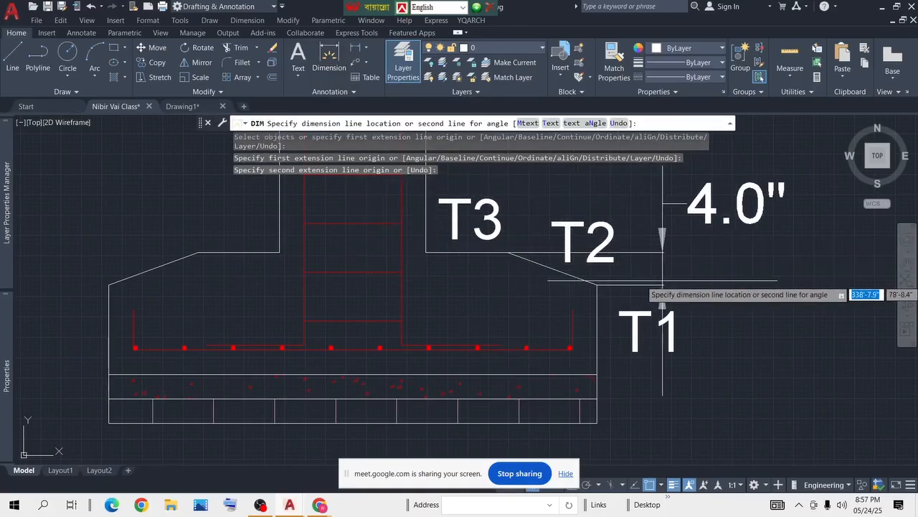
{"action": "left_click", "coordinate": [680, 280]}
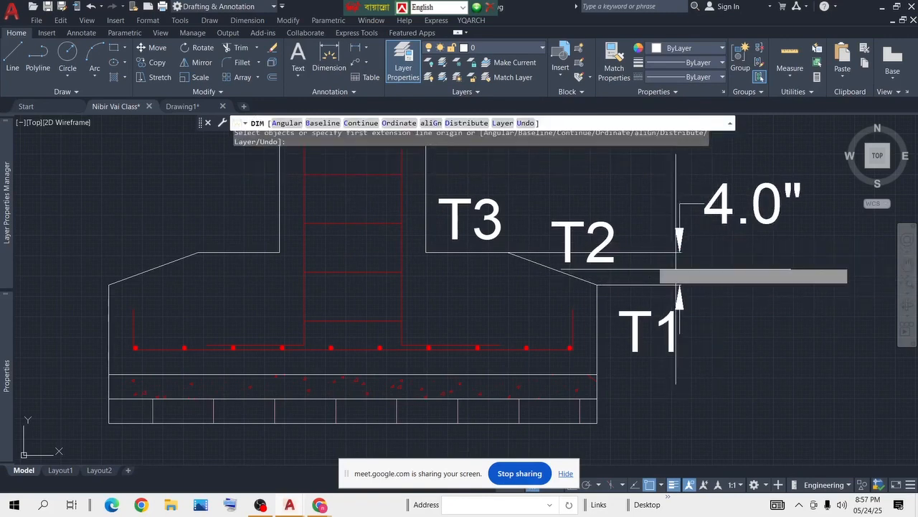
{"action": "key", "text": "Return"}
Step: Check the schedule's thickness values and delete the vertical dimension of the footing's sloped face
{"action": "scroll", "coordinate": [695, 251], "scroll_direction": "down", "scroll_amount": 6}
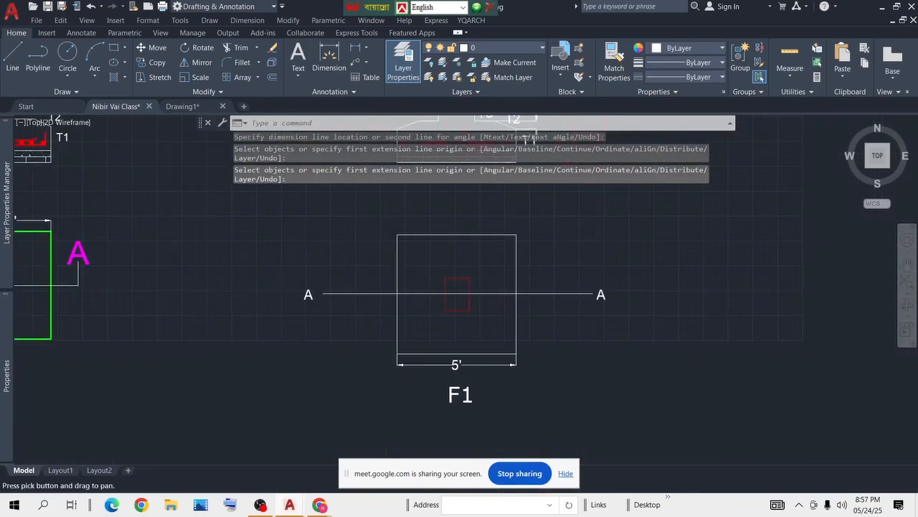
{"action": "middle_click_drag", "start_coordinate": [706, 418], "coordinate": [611, 289]}
{"action": "scroll", "coordinate": [649, 338], "scroll_direction": "up", "scroll_amount": 4}
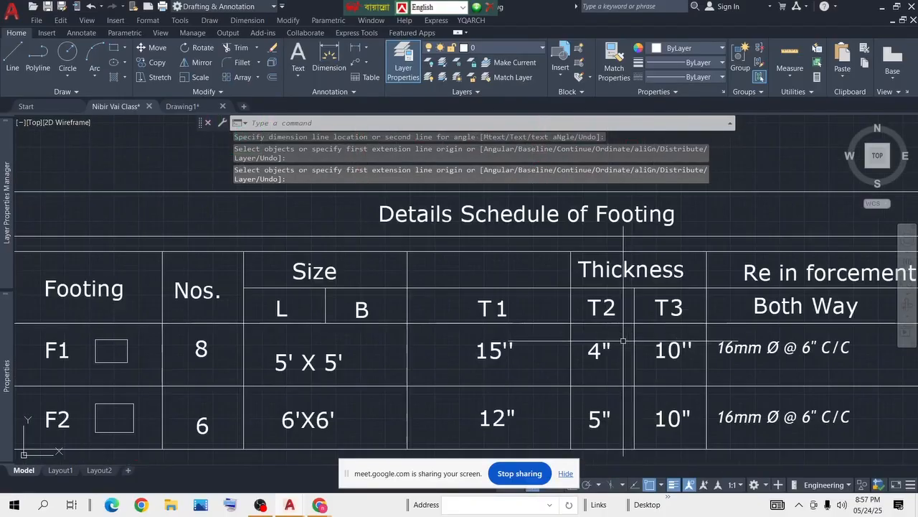
{"action": "scroll", "coordinate": [668, 340], "scroll_direction": "down", "scroll_amount": 4}
{"action": "middle_click_drag", "start_coordinate": [668, 340], "coordinate": [564, 361]}
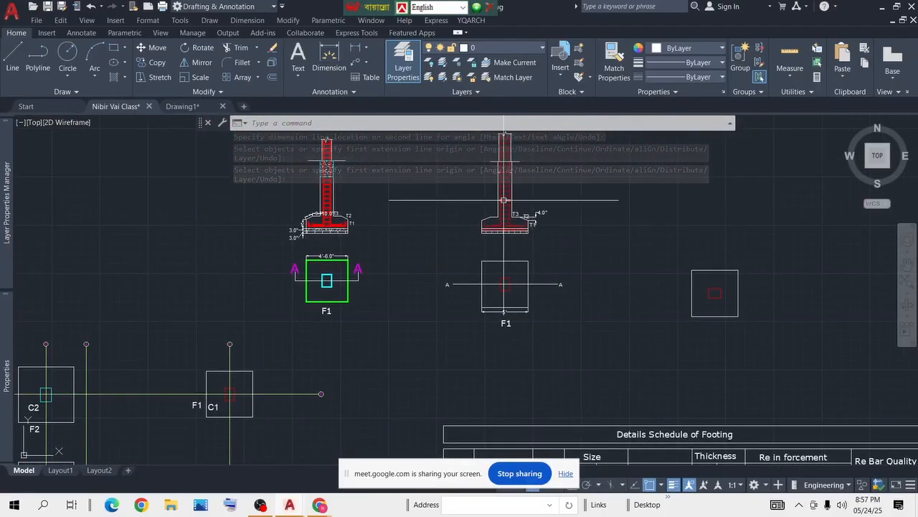
{"action": "scroll", "coordinate": [539, 257], "scroll_direction": "up", "scroll_amount": 5}
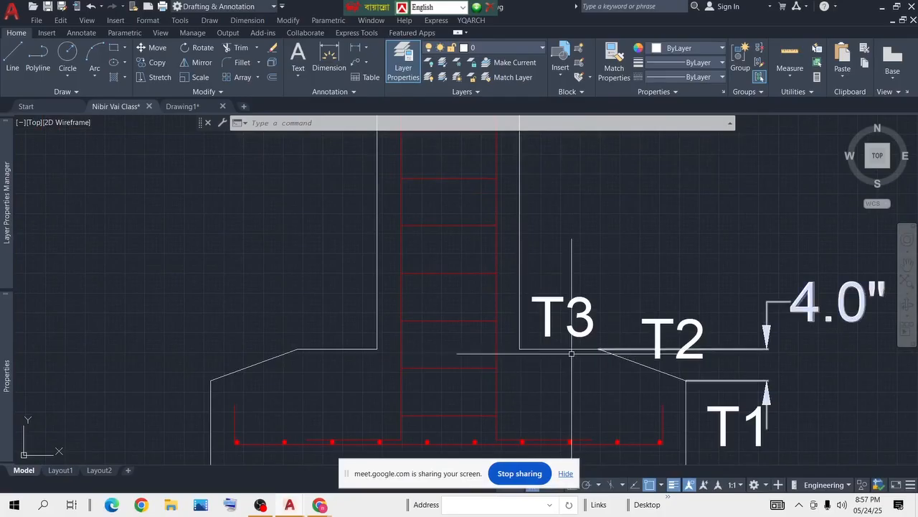
{"action": "left_click", "coordinate": [826, 278]}
{"action": "left_click", "coordinate": [760, 322]}
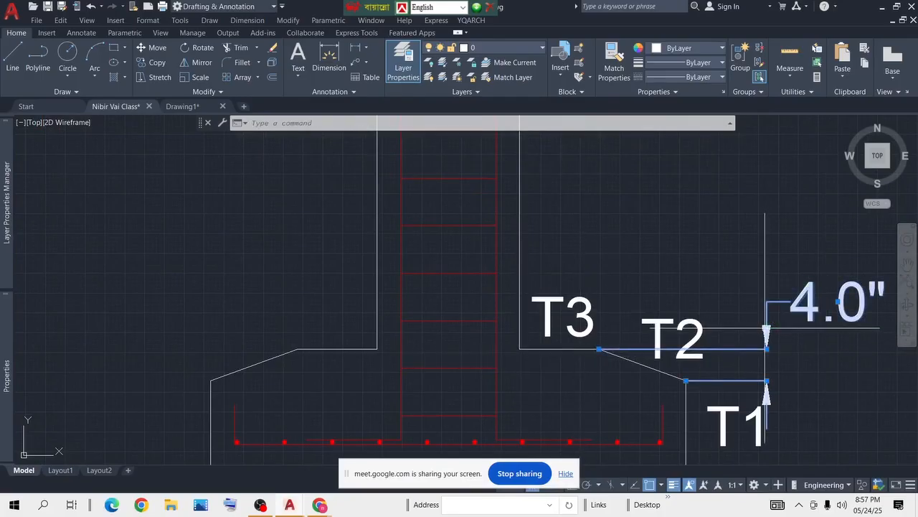
{"action": "key", "text": "Delete"}
{"action": "scroll", "coordinate": [645, 215], "scroll_direction": "down", "scroll_amount": 4}
{"action": "scroll", "coordinate": [636, 277], "scroll_direction": "down", "scroll_amount": 2}
{"action": "scroll", "coordinate": [621, 277], "scroll_direction": "up", "scroll_amount": 6}
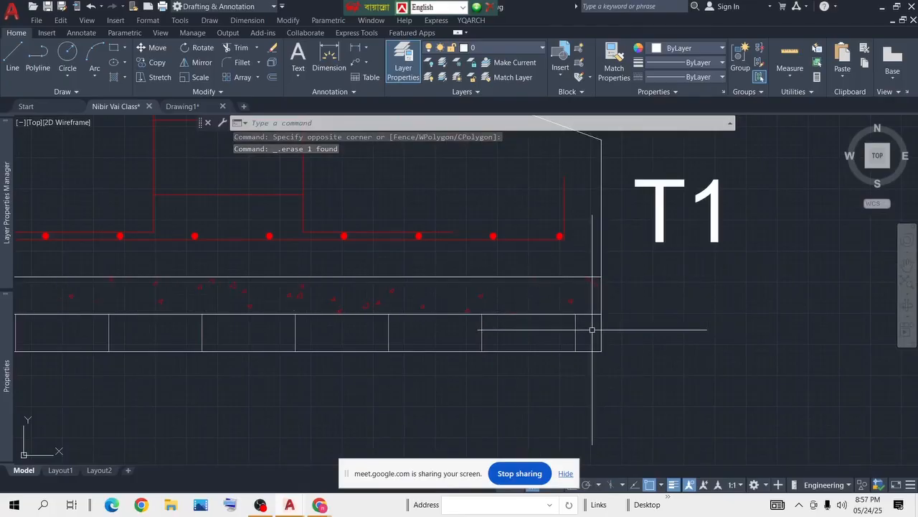
{"action": "left_click", "coordinate": [329, 59]}
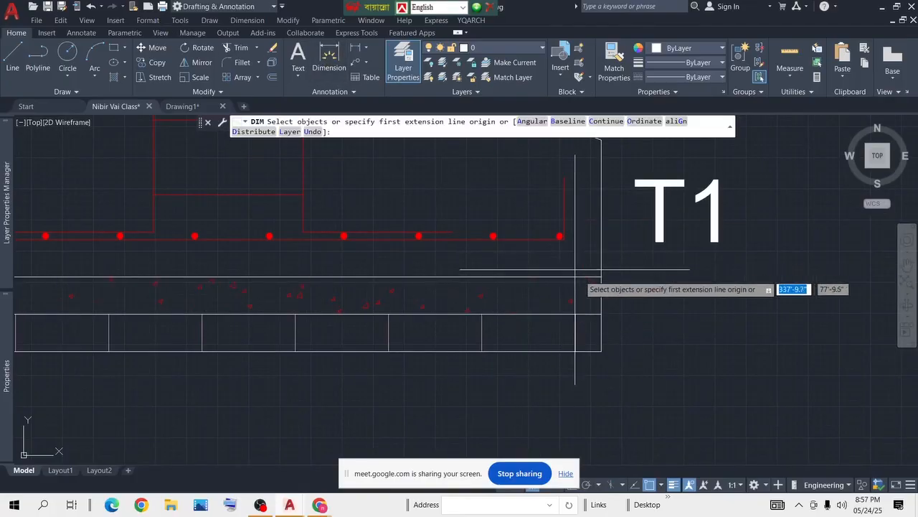
{"action": "left_click", "coordinate": [601, 277]}
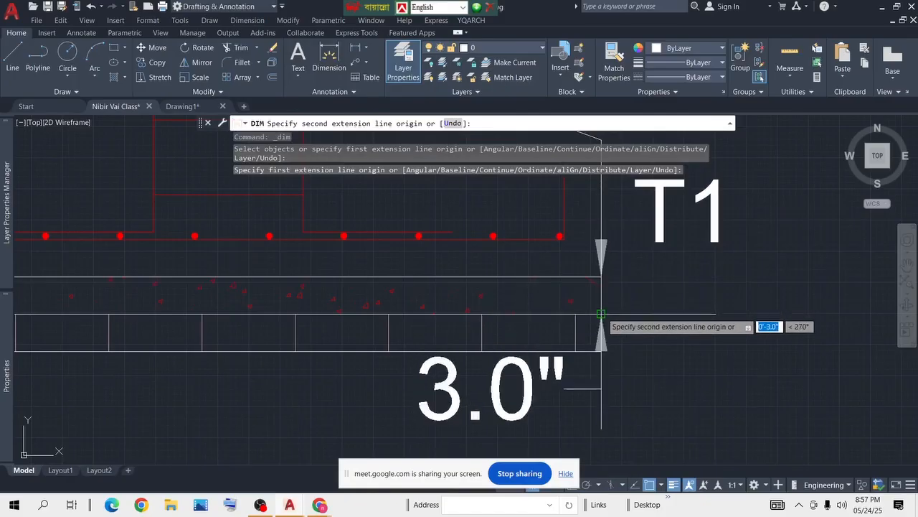
{"action": "left_click", "coordinate": [600, 314]}
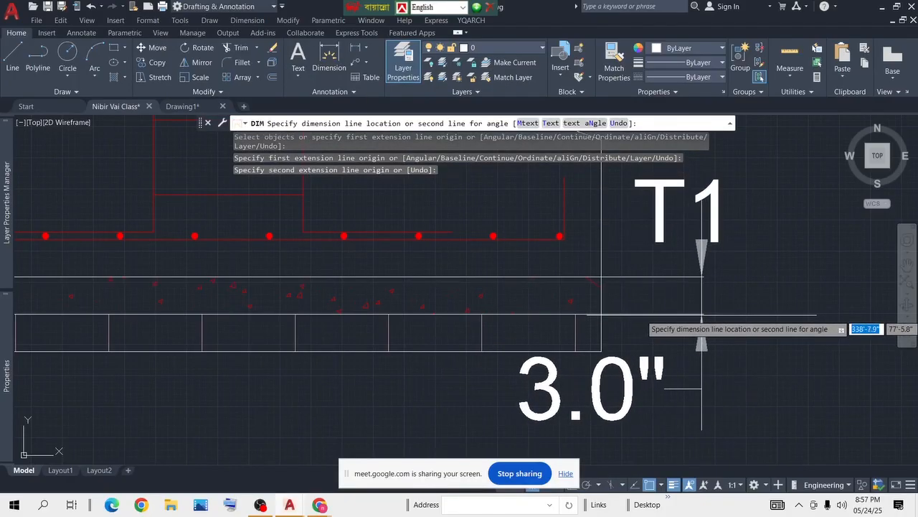
{"action": "key", "text": "Escape"}
Step: Dimension the thickness of the concrete base layer beside the footing's edge opposite the T1 label
{"action": "scroll", "coordinate": [388, 284], "scroll_direction": "down", "scroll_amount": 5}
{"action": "middle_click_drag", "start_coordinate": [341, 307], "coordinate": [444, 298]}
{"action": "scroll", "coordinate": [323, 275], "scroll_direction": "up", "scroll_amount": 5}
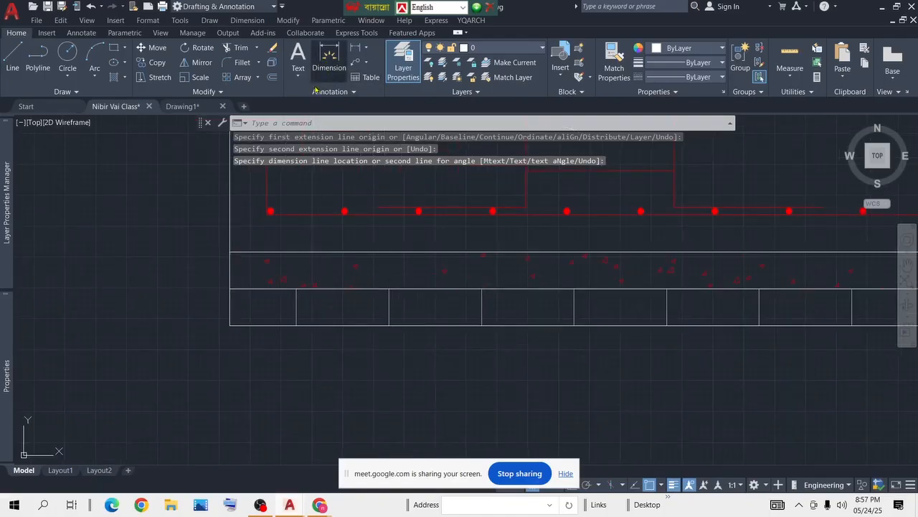
{"action": "left_click", "coordinate": [329, 61]}
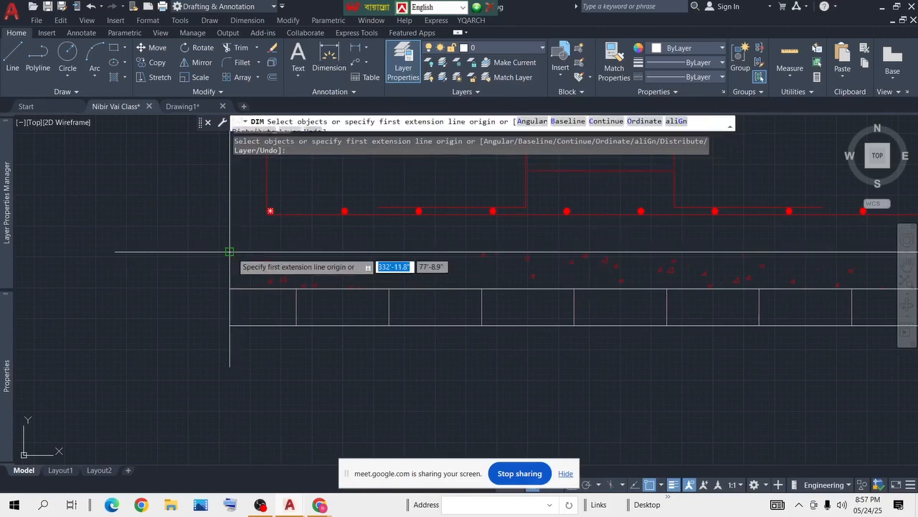
{"action": "left_click", "coordinate": [229, 251]}
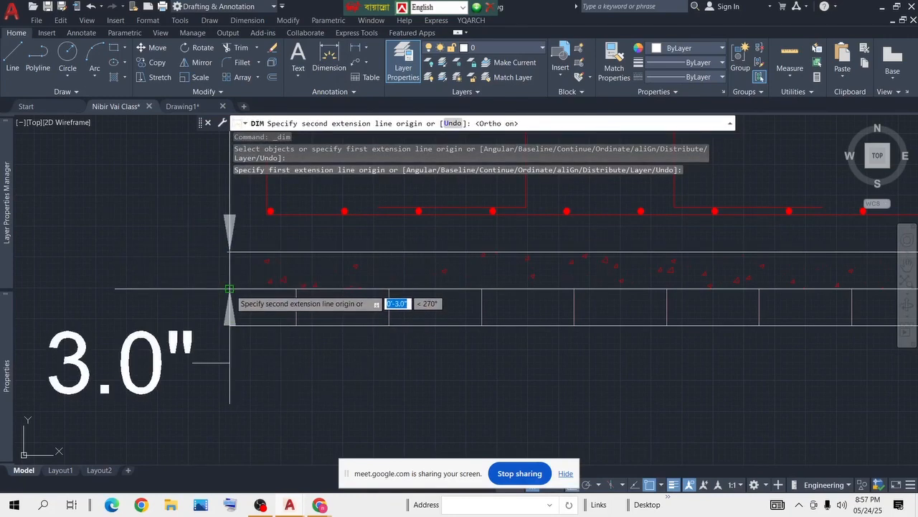
{"action": "left_click", "coordinate": [229, 289]}
{"action": "left_click", "coordinate": [172, 290]}
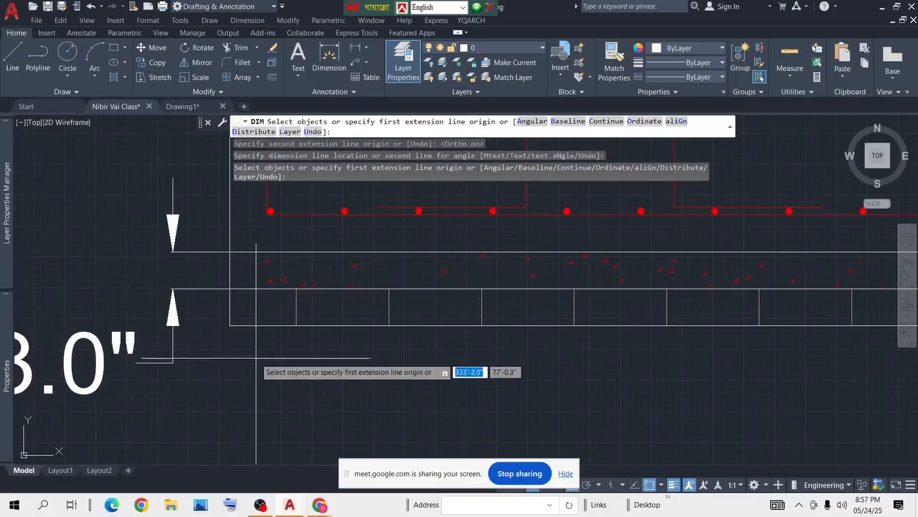
{"action": "key", "text": "Escape"}
Step: Dimension the thickness of the brick layer beside the footing's edge below the T1 label
{"action": "scroll", "coordinate": [191, 331], "scroll_direction": "down", "scroll_amount": 3}
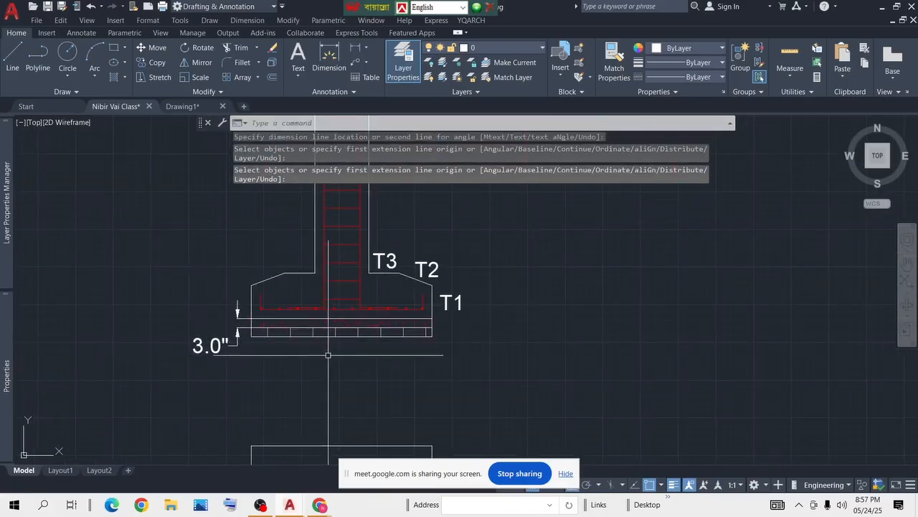
{"action": "scroll", "coordinate": [446, 345], "scroll_direction": "up", "scroll_amount": 2}
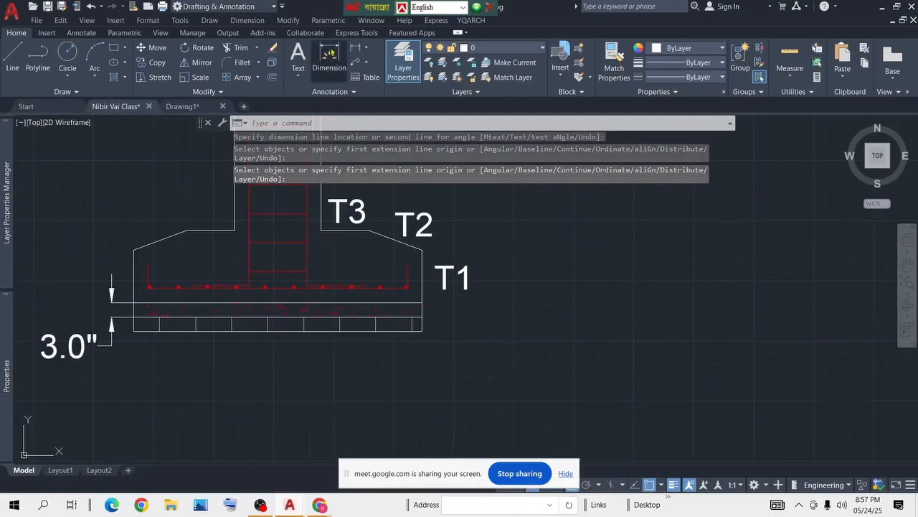
{"action": "left_click", "coordinate": [331, 51]}
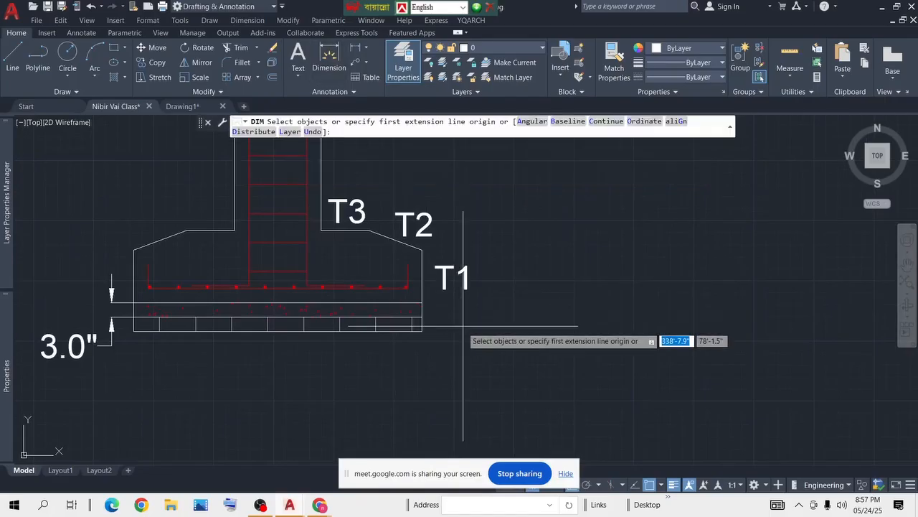
{"action": "left_click", "coordinate": [421, 316]}
{"action": "left_click", "coordinate": [421, 331]}
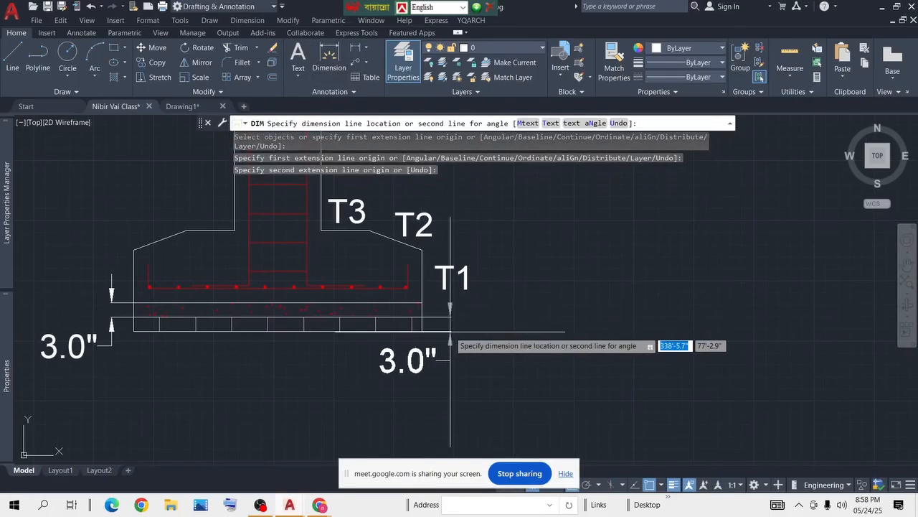
{"action": "left_click", "coordinate": [450, 331]}
{"action": "key", "text": "Return"}
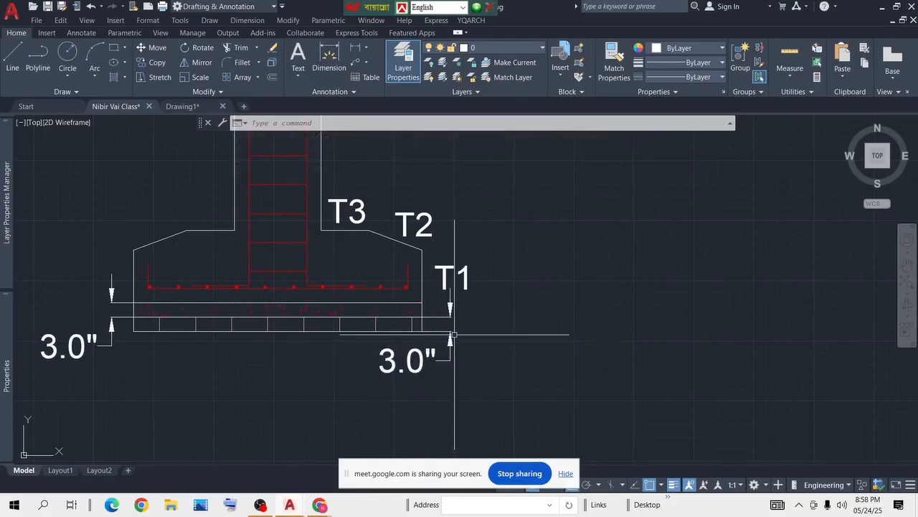
Step: Review the footing schedule, the covering and soling notes, and the F1 section against the finished example
{"action": "scroll", "coordinate": [454, 335], "scroll_direction": "down", "scroll_amount": 6}
{"action": "middle_click_drag", "start_coordinate": [469, 365], "coordinate": [441, 244]}
{"action": "scroll", "coordinate": [482, 287], "scroll_direction": "down", "scroll_amount": 3}
{"action": "scroll", "coordinate": [482, 251], "scroll_direction": "up", "scroll_amount": 4}
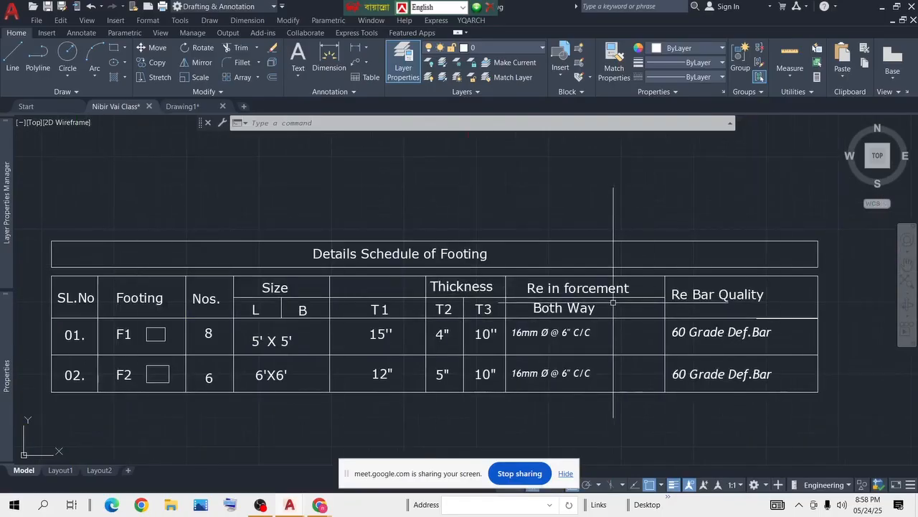
{"action": "scroll", "coordinate": [568, 314], "scroll_direction": "down", "scroll_amount": 4}
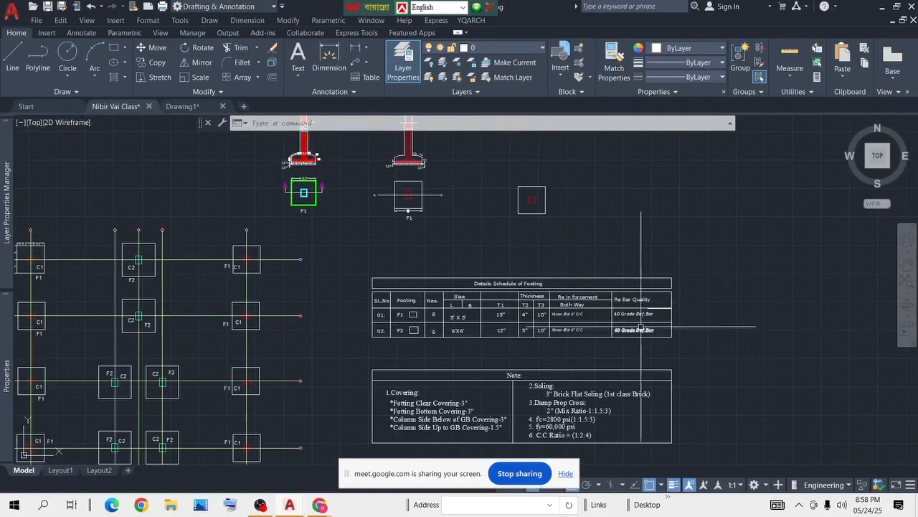
{"action": "scroll", "coordinate": [640, 326], "scroll_direction": "up", "scroll_amount": 4}
{"action": "scroll", "coordinate": [708, 352], "scroll_direction": "down", "scroll_amount": 5}
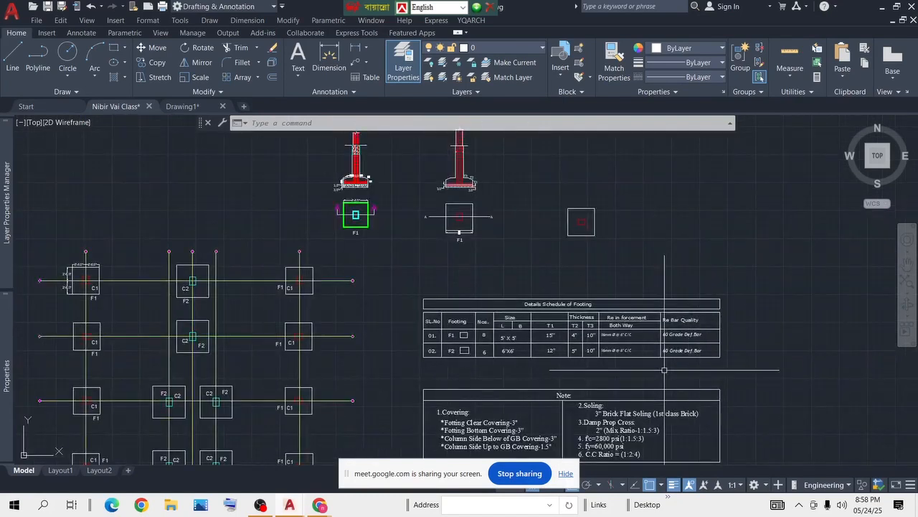
{"action": "middle_click_drag", "start_coordinate": [653, 394], "coordinate": [596, 308]}
{"action": "scroll", "coordinate": [413, 353], "scroll_direction": "up", "scroll_amount": 3}
{"action": "middle_click_drag", "start_coordinate": [779, 297], "coordinate": [523, 305]}
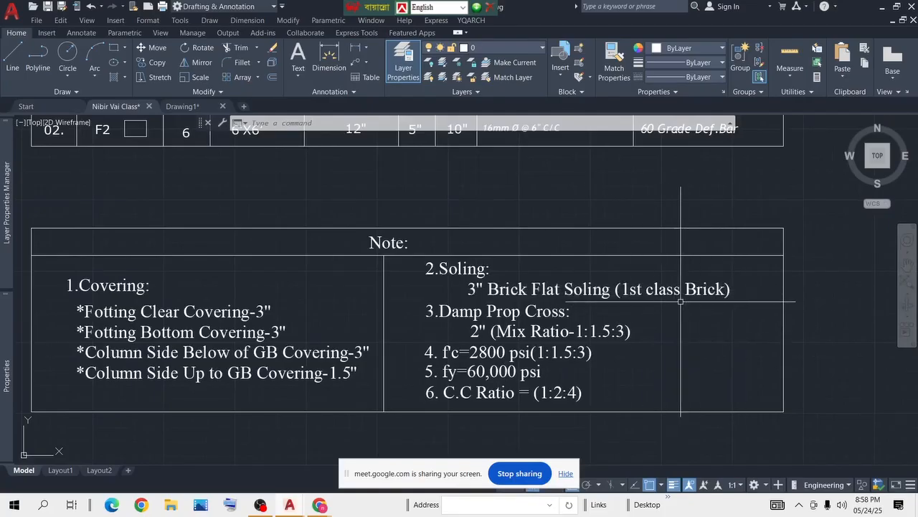
{"action": "scroll", "coordinate": [619, 345], "scroll_direction": "down", "scroll_amount": 4}
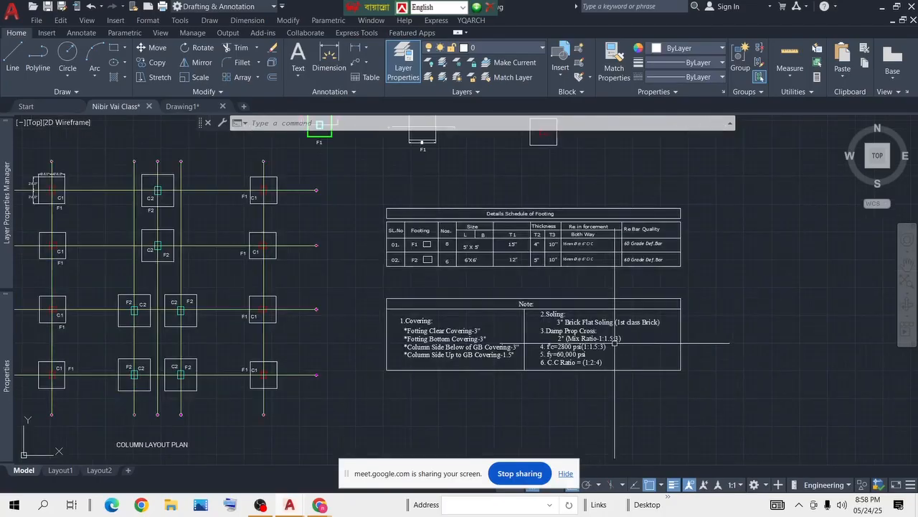
{"action": "scroll", "coordinate": [466, 231], "scroll_direction": "down", "scroll_amount": 4}
{"action": "middle_click_drag", "start_coordinate": [441, 212], "coordinate": [444, 242]}
{"action": "scroll", "coordinate": [444, 242], "scroll_direction": "up", "scroll_amount": 6}
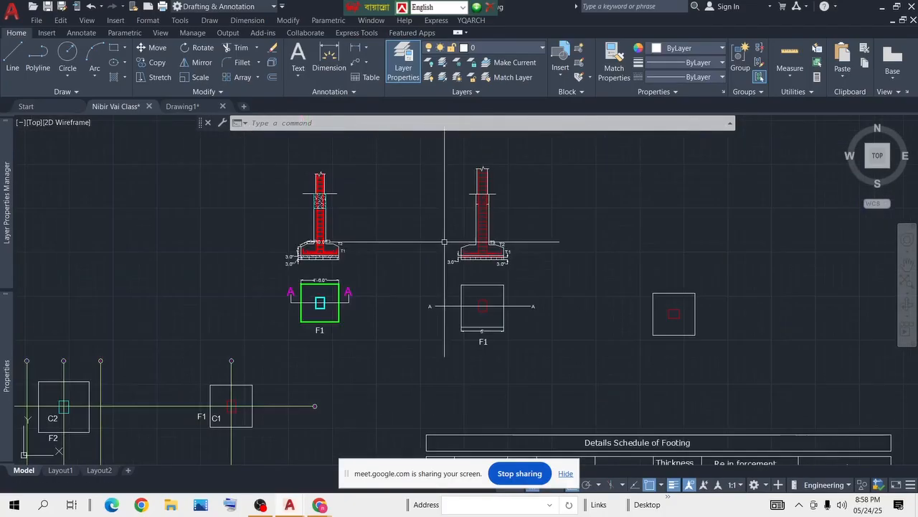
{"action": "scroll", "coordinate": [434, 271], "scroll_direction": "up", "scroll_amount": 4}
{"action": "scroll", "coordinate": [414, 277], "scroll_direction": "down", "scroll_amount": 5}
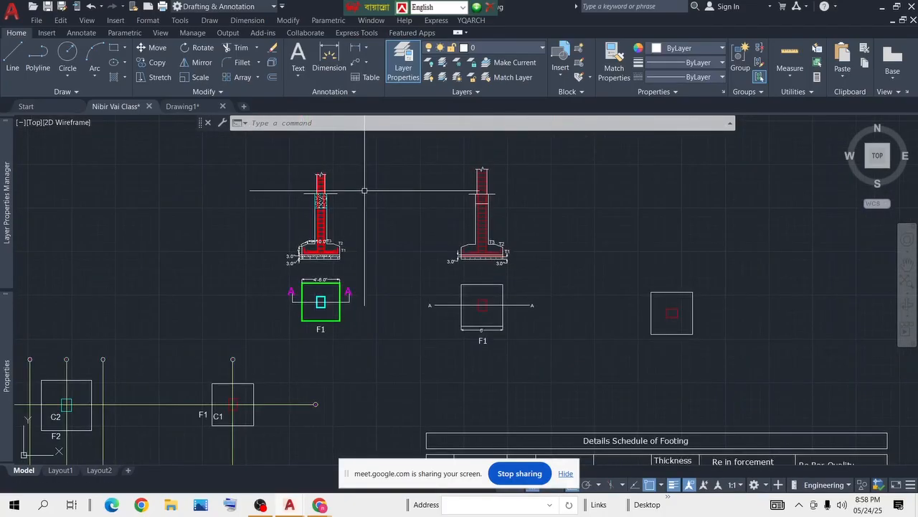
Step: Delete the coloured example of the F1 section and footing plan beside the newly drawn F1 detail
{"action": "left_click", "coordinate": [379, 145]}
{"action": "left_click", "coordinate": [266, 355]}
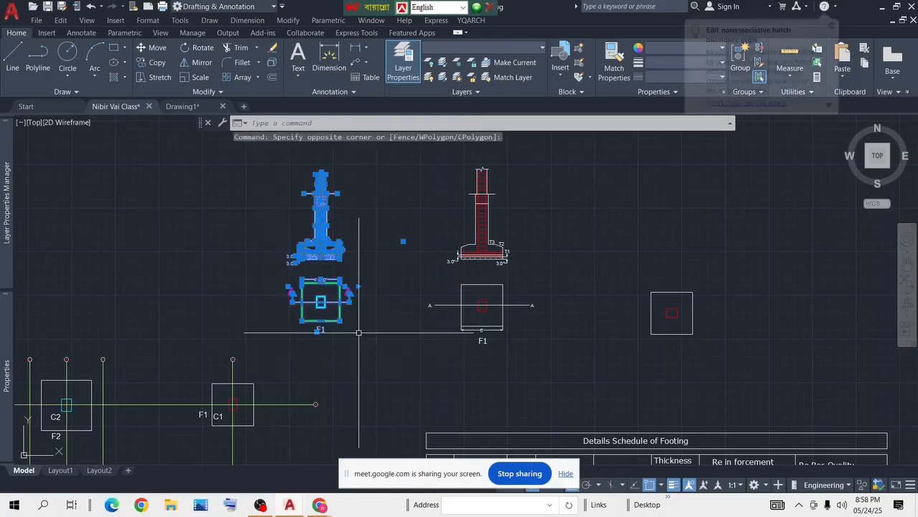
{"action": "key", "text": "Delete"}
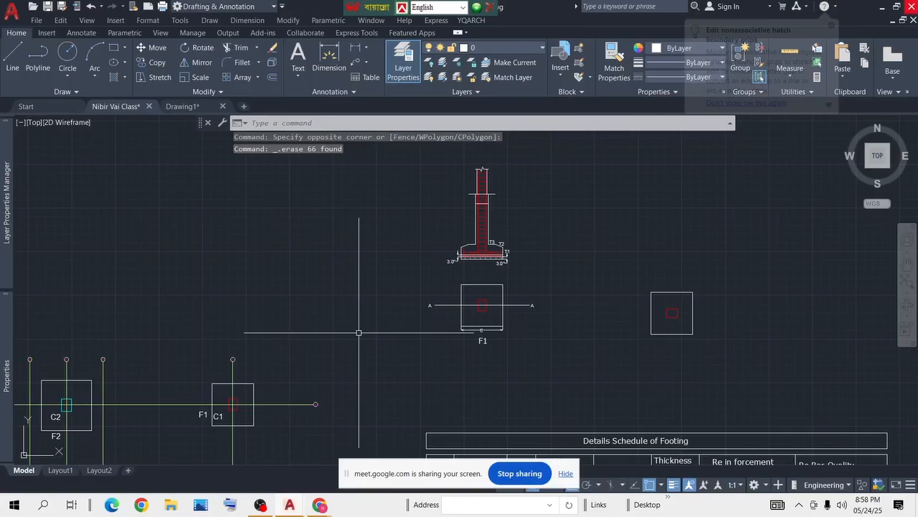
Step: Dimension the F1 column's height vertically from the ground line down to the top of the footing
{"action": "scroll", "coordinate": [482, 233], "scroll_direction": "up", "scroll_amount": 2}
{"action": "middle_click_drag", "start_coordinate": [433, 209], "coordinate": [345, 238]}
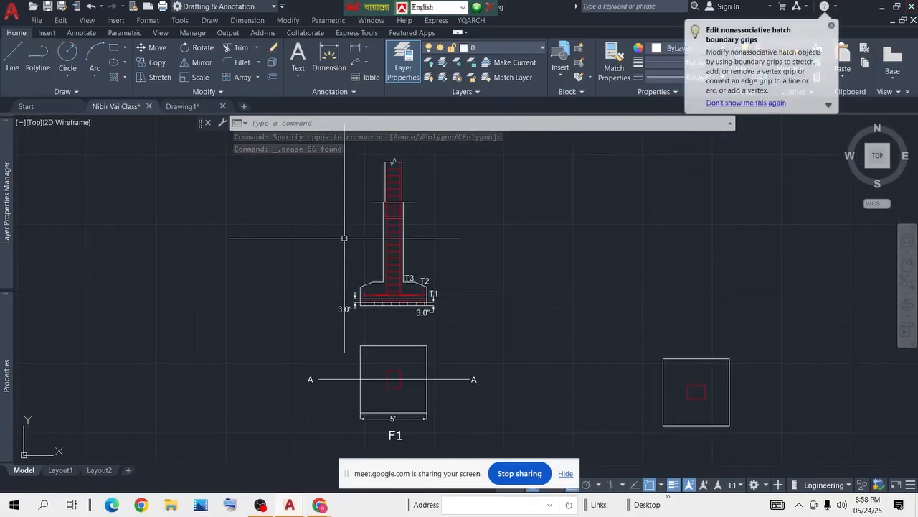
{"action": "scroll", "coordinate": [390, 198], "scroll_direction": "up", "scroll_amount": 4}
{"action": "middle_click_drag", "start_coordinate": [574, 266], "coordinate": [632, 210]}
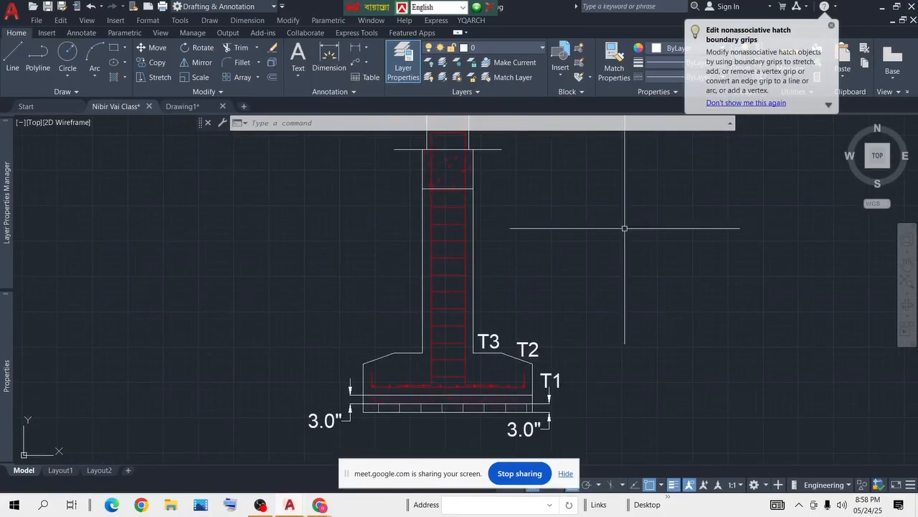
{"action": "left_click", "coordinate": [329, 61]}
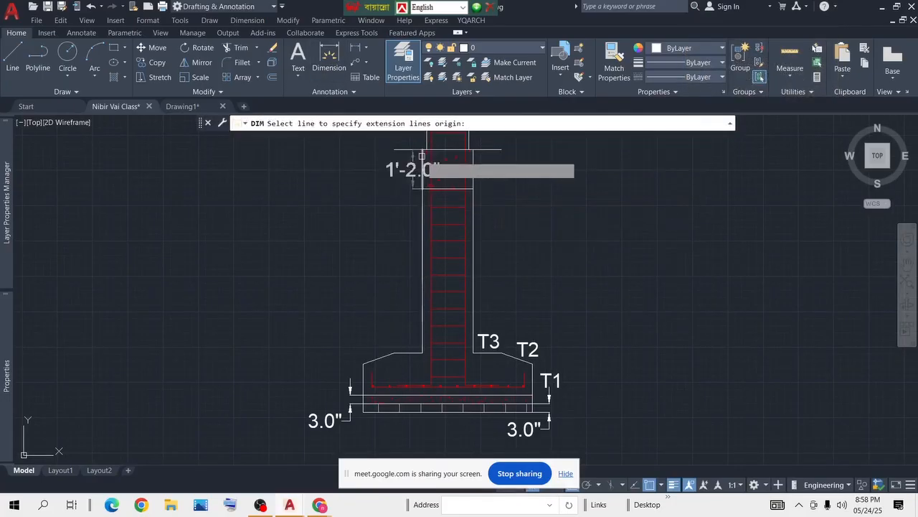
{"action": "middle_click_drag", "start_coordinate": [405, 163], "coordinate": [422, 204]}
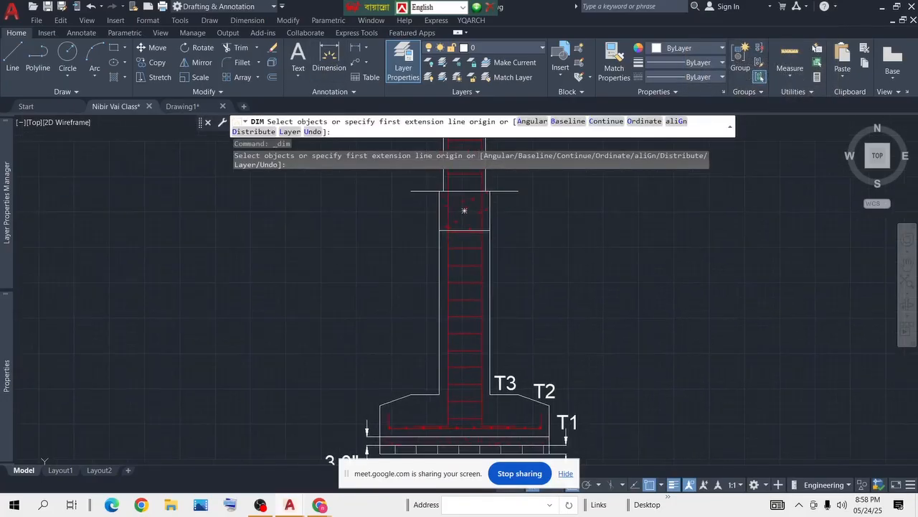
{"action": "left_click", "coordinate": [439, 191]}
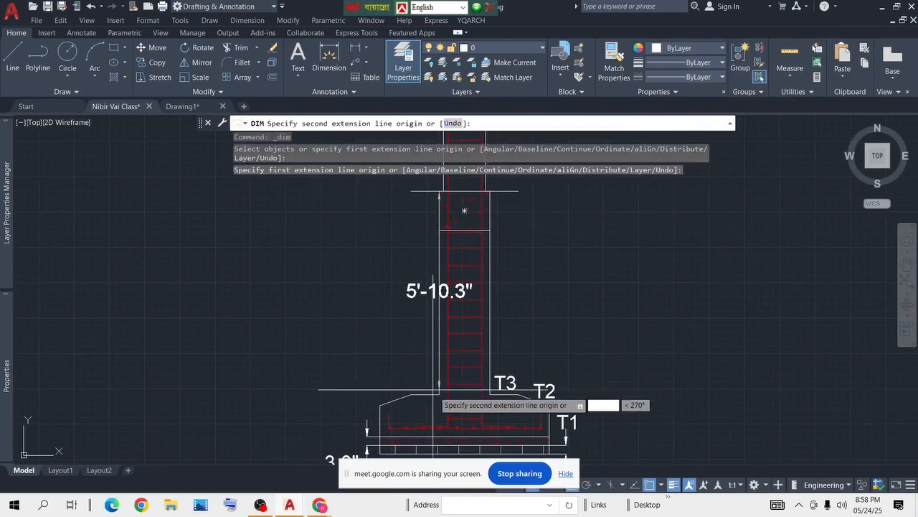
{"action": "left_click", "coordinate": [408, 386]}
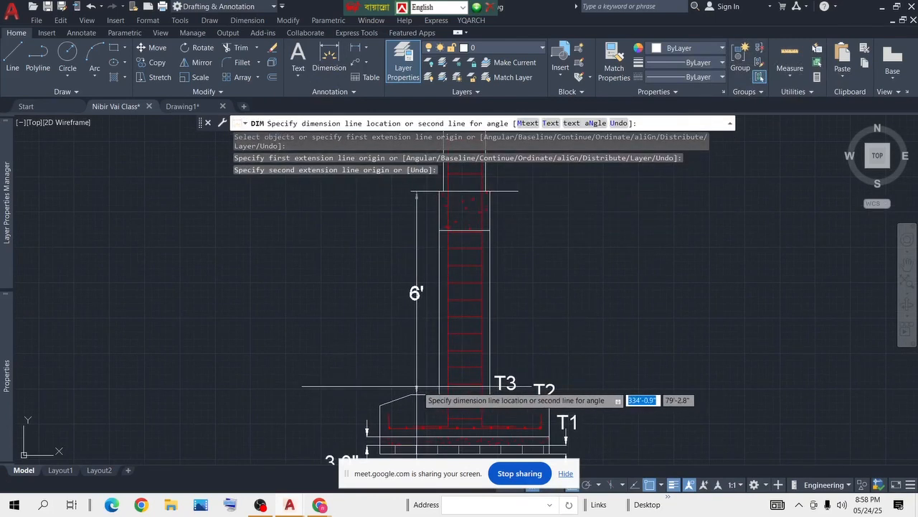
{"action": "left_click", "coordinate": [418, 388]}
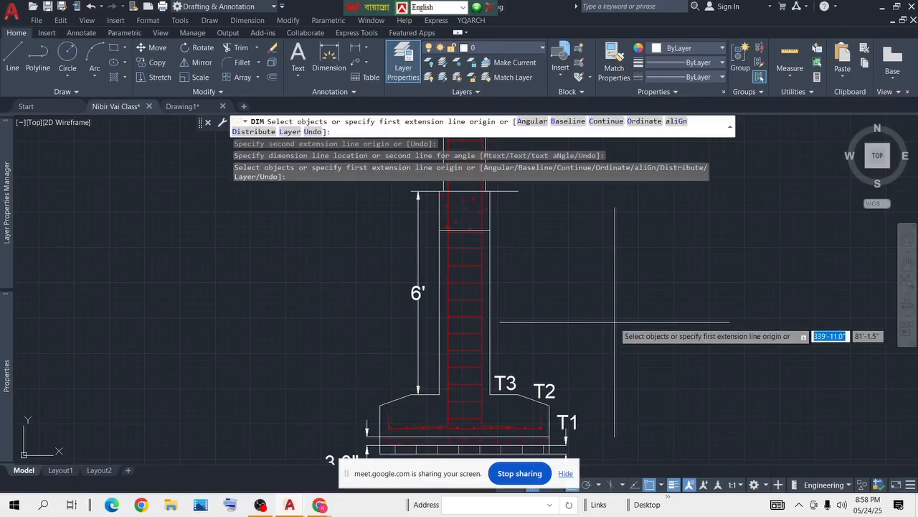
{"action": "key", "text": "Return"}
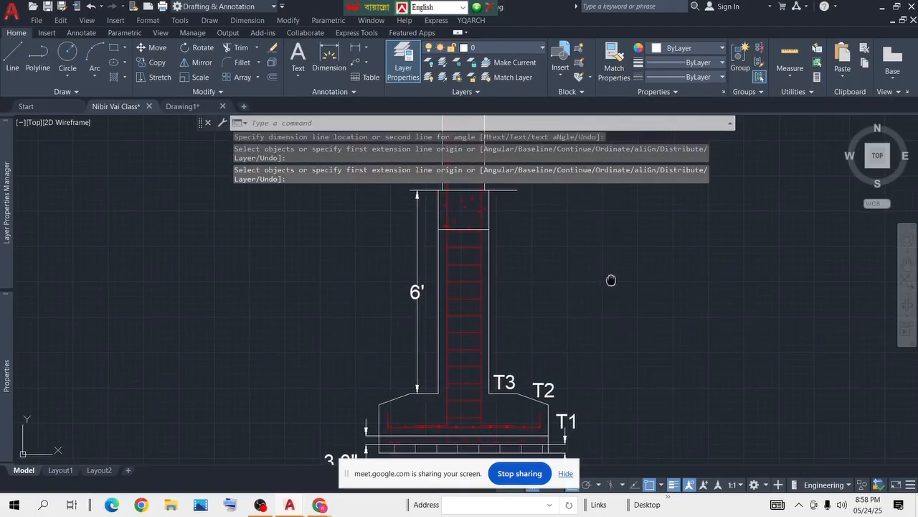
Step: Review the dimensioned F1 section and examine the C1 and C2 footings in the column layout plan
{"action": "scroll", "coordinate": [606, 277], "scroll_direction": "down", "scroll_amount": 3}
{"action": "scroll", "coordinate": [537, 226], "scroll_direction": "up", "scroll_amount": 3}
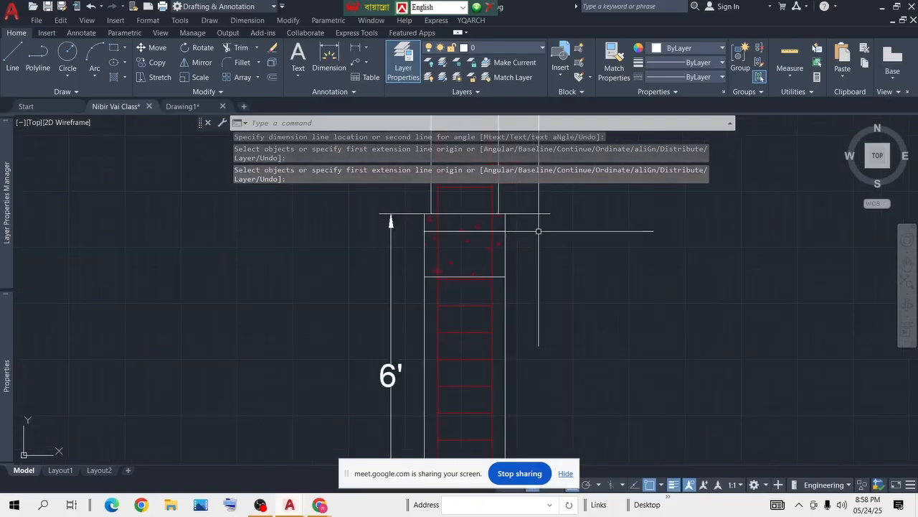
{"action": "scroll", "coordinate": [595, 229], "scroll_direction": "down", "scroll_amount": 3}
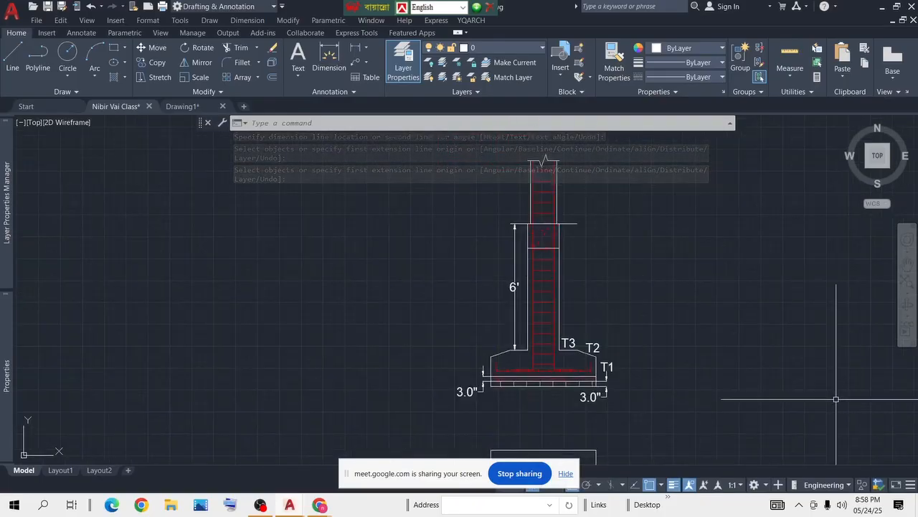
{"action": "middle_click_drag", "start_coordinate": [836, 400], "coordinate": [748, 356]}
{"action": "scroll", "coordinate": [531, 269], "scroll_direction": "down", "scroll_amount": 5}
{"action": "scroll", "coordinate": [689, 359], "scroll_direction": "up", "scroll_amount": 1}
{"action": "scroll", "coordinate": [466, 273], "scroll_direction": "down", "scroll_amount": 3}
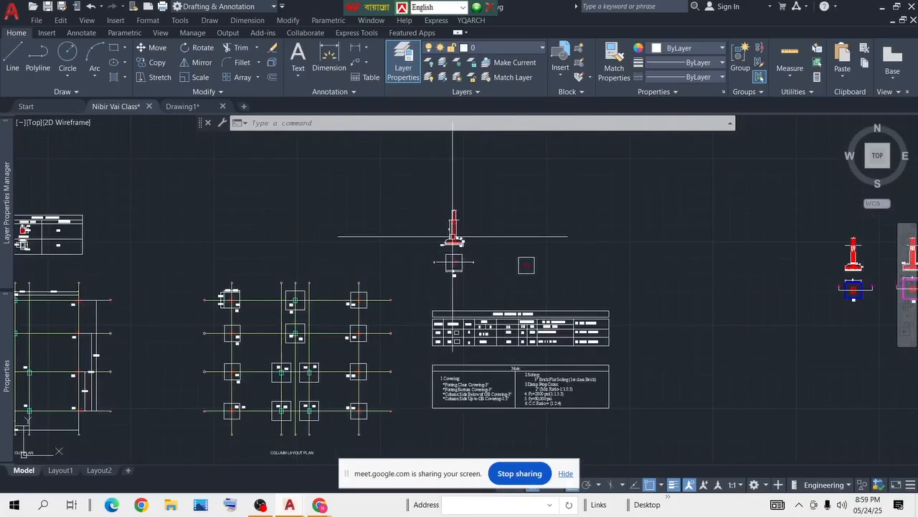
{"action": "scroll", "coordinate": [277, 289], "scroll_direction": "up", "scroll_amount": 4}
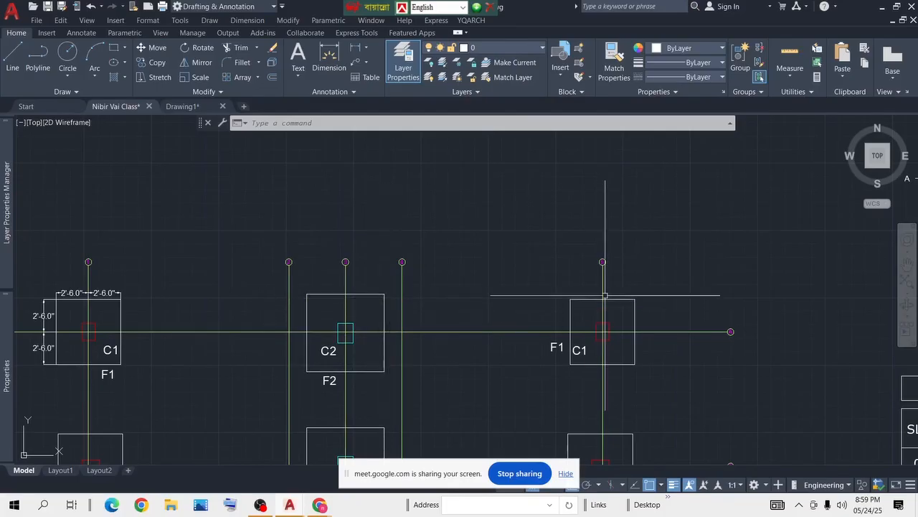
Step: Delete the spare footing outline and its red column rectangle beside the F1 detail
{"action": "scroll", "coordinate": [605, 293], "scroll_direction": "down", "scroll_amount": 2}
{"action": "middle_click_drag", "start_coordinate": [724, 288], "coordinate": [445, 280]}
{"action": "scroll", "coordinate": [589, 246], "scroll_direction": "up", "scroll_amount": 1}
{"action": "scroll", "coordinate": [589, 246], "scroll_direction": "up", "scroll_amount": 1}
{"action": "left_click", "coordinate": [658, 188]}
{"action": "left_click", "coordinate": [480, 371]}
{"action": "key", "text": "Delete"}
Step: Copy the first F2 footing outline with its C2 column from the layout plan to beside the F1 footing plan, with Ortho off
{"action": "scroll", "coordinate": [482, 319], "scroll_direction": "down", "scroll_amount": 4}
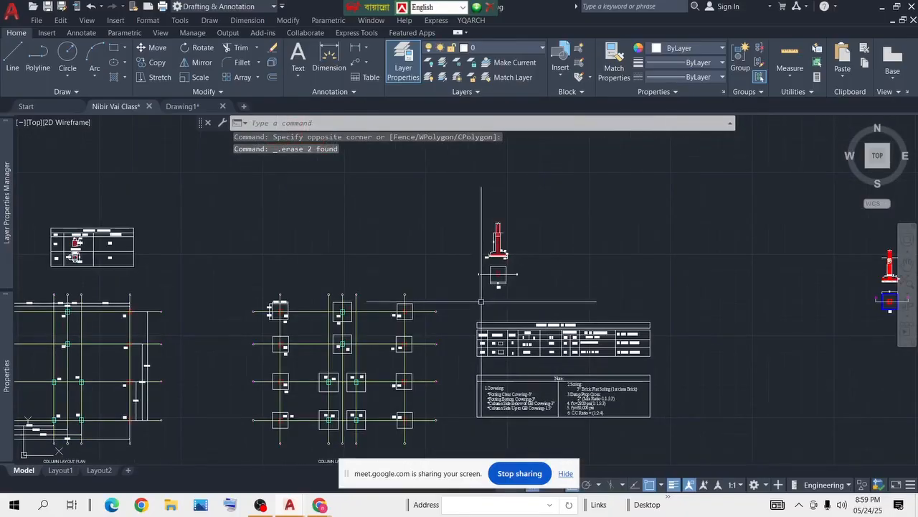
{"action": "scroll", "coordinate": [400, 279], "scroll_direction": "up", "scroll_amount": 4}
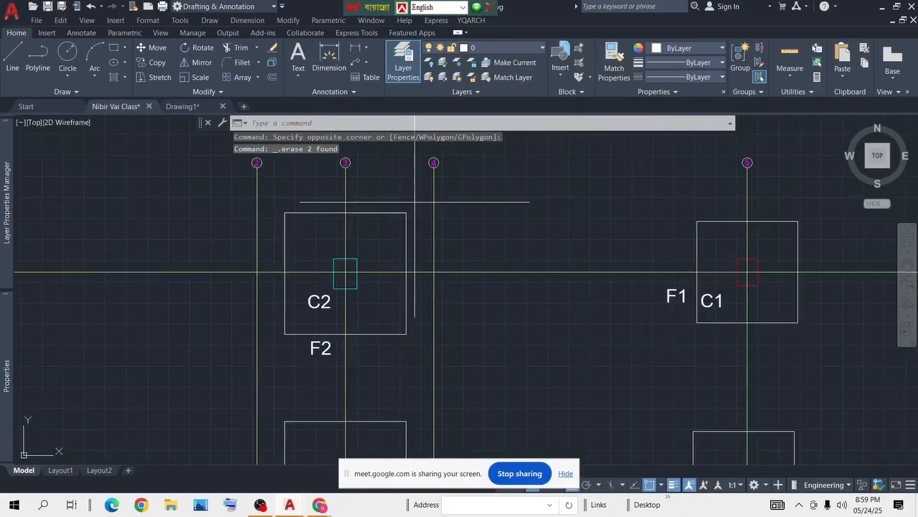
{"action": "left_click", "coordinate": [415, 203]}
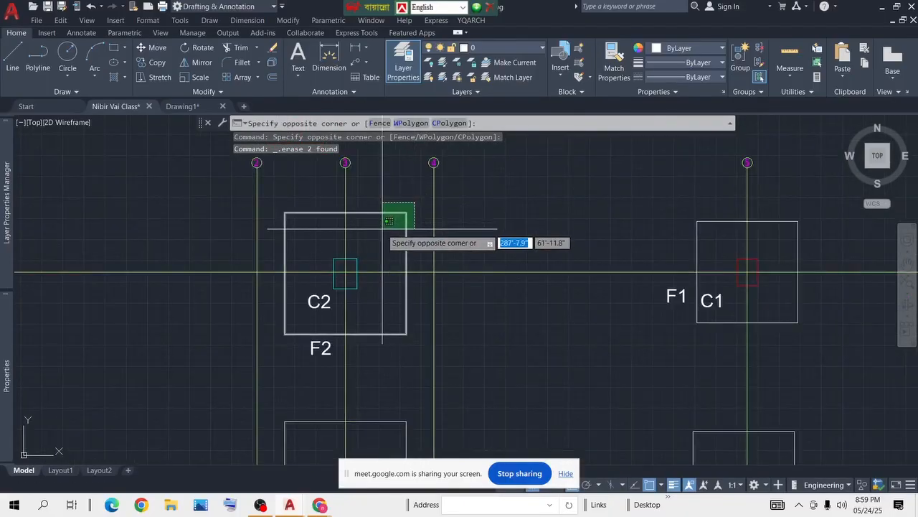
{"action": "left_click", "coordinate": [353, 260]}
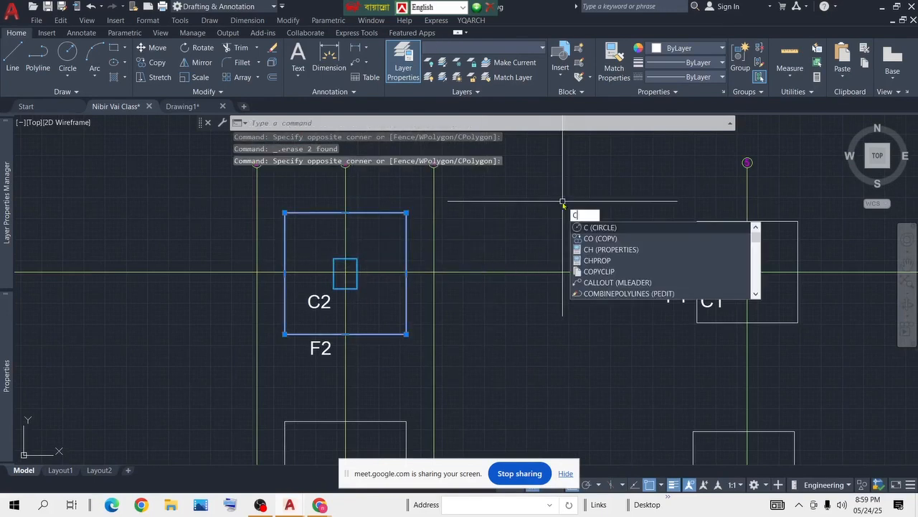
{"action": "type", "text": "P"}
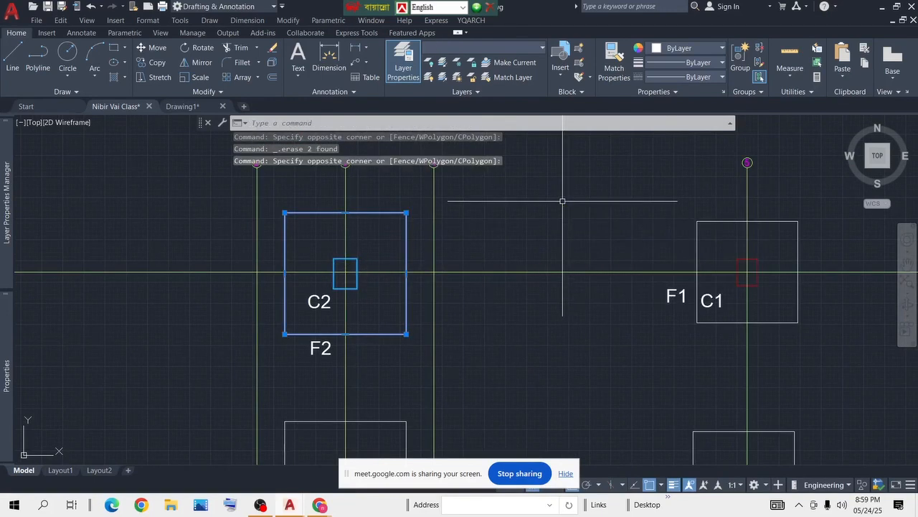
{"action": "key", "text": "Return"}
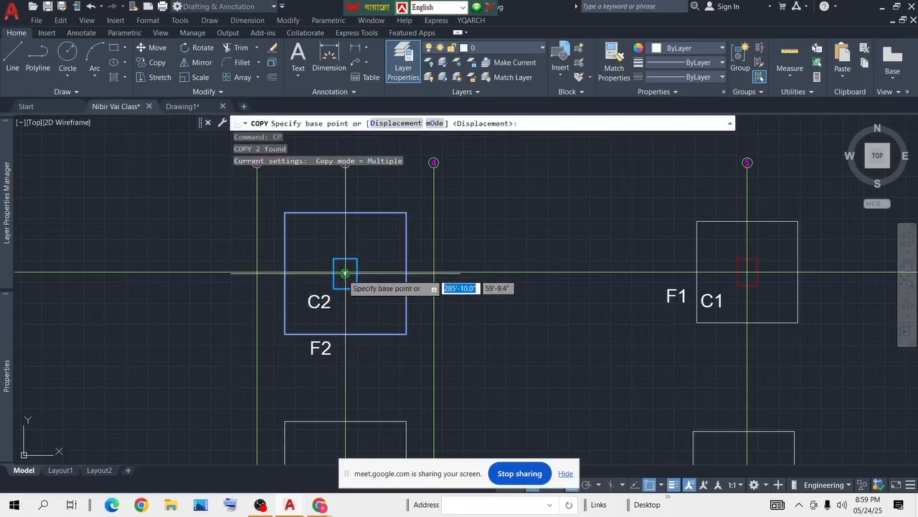
{"action": "left_click", "coordinate": [344, 273]}
{"action": "scroll", "coordinate": [579, 266], "scroll_direction": "down", "scroll_amount": 4}
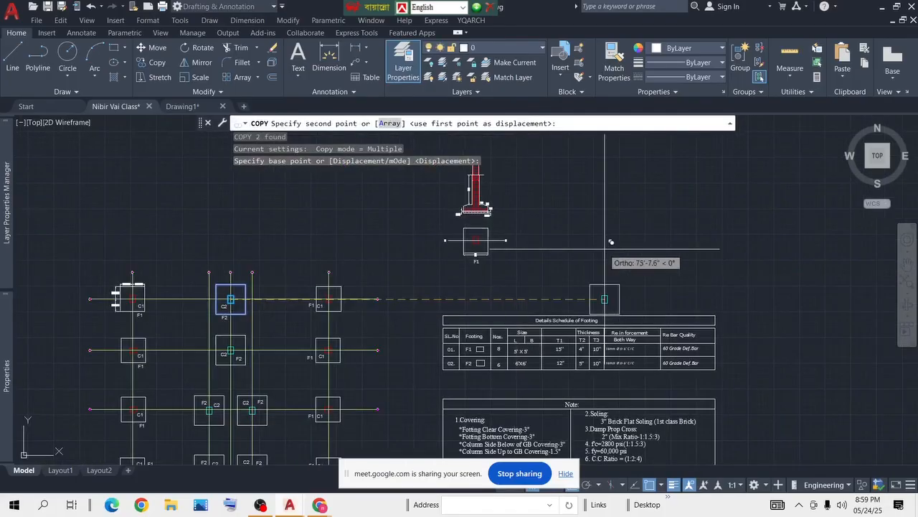
{"action": "key", "text": "F8"}
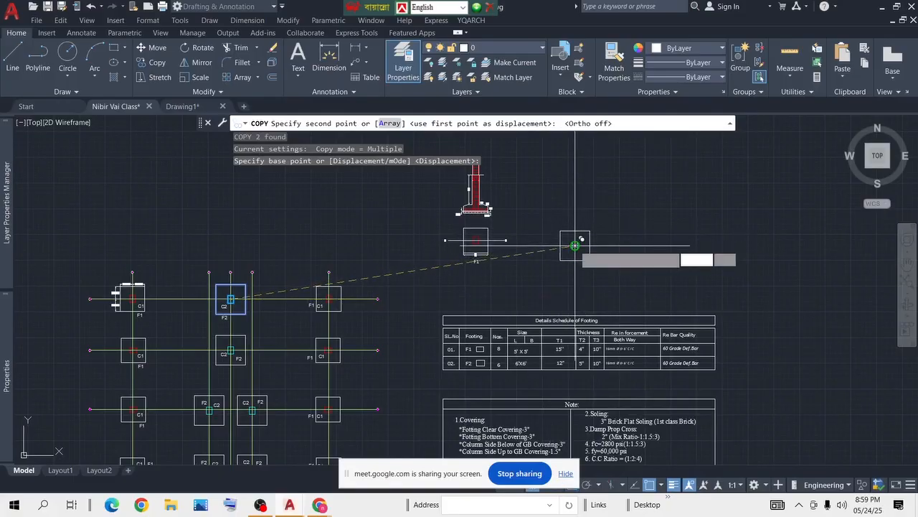
{"action": "left_click", "coordinate": [575, 245]}
{"action": "key", "text": "Return"}
{"action": "scroll", "coordinate": [548, 231], "scroll_direction": "up", "scroll_amount": 2}
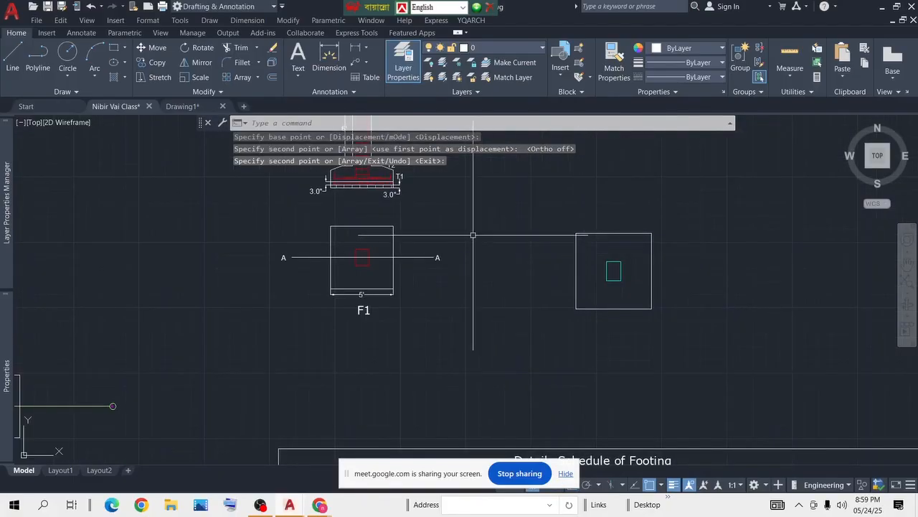
Step: Examine the F1 and F2 footings with their C1 and C2 columns across the column layout plan
{"action": "middle_click_drag", "start_coordinate": [473, 235], "coordinate": [499, 309]}
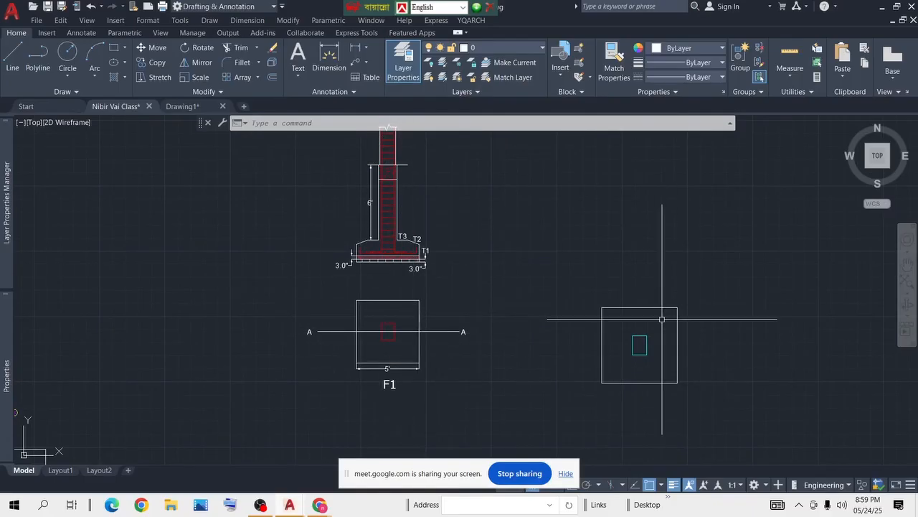
{"action": "scroll", "coordinate": [710, 317], "scroll_direction": "down", "scroll_amount": 3}
{"action": "scroll", "coordinate": [518, 368], "scroll_direction": "up", "scroll_amount": 3}
{"action": "middle_click_drag", "start_coordinate": [531, 334], "coordinate": [545, 252]}
{"action": "scroll", "coordinate": [545, 253], "scroll_direction": "down", "scroll_amount": 2}
{"action": "scroll", "coordinate": [478, 375], "scroll_direction": "up", "scroll_amount": 5}
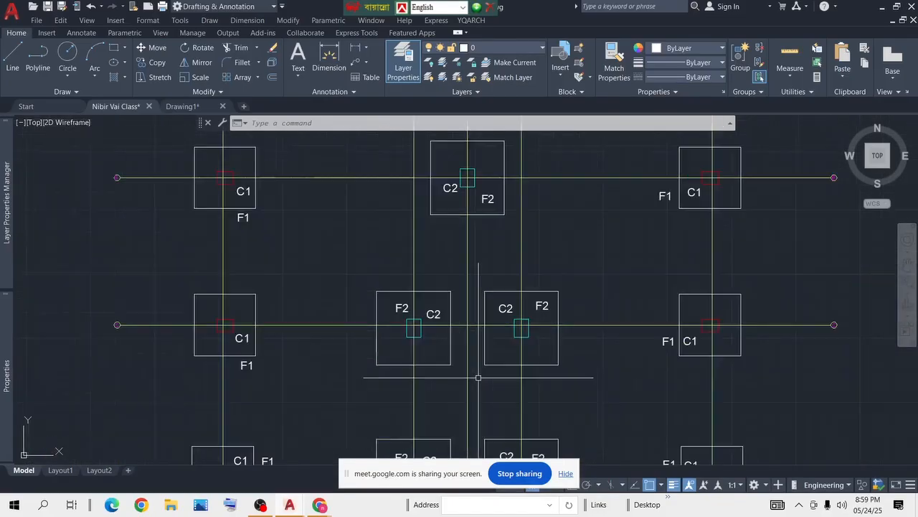
{"action": "middle_click_drag", "start_coordinate": [550, 291], "coordinate": [541, 279]}
{"action": "scroll", "coordinate": [530, 319], "scroll_direction": "down", "scroll_amount": 3}
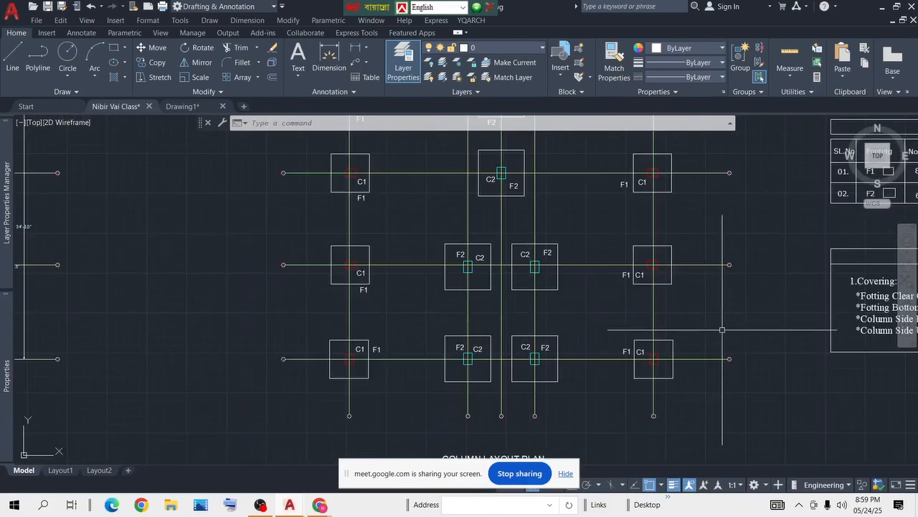
{"action": "scroll", "coordinate": [632, 287], "scroll_direction": "down", "scroll_amount": 5}
{"action": "scroll", "coordinate": [634, 257], "scroll_direction": "up", "scroll_amount": 4}
{"action": "middle_click_drag", "start_coordinate": [633, 258], "coordinate": [717, 237]}
{"action": "scroll", "coordinate": [316, 309], "scroll_direction": "up", "scroll_amount": 5}
{"action": "scroll", "coordinate": [316, 309], "scroll_direction": "down", "scroll_amount": 6}
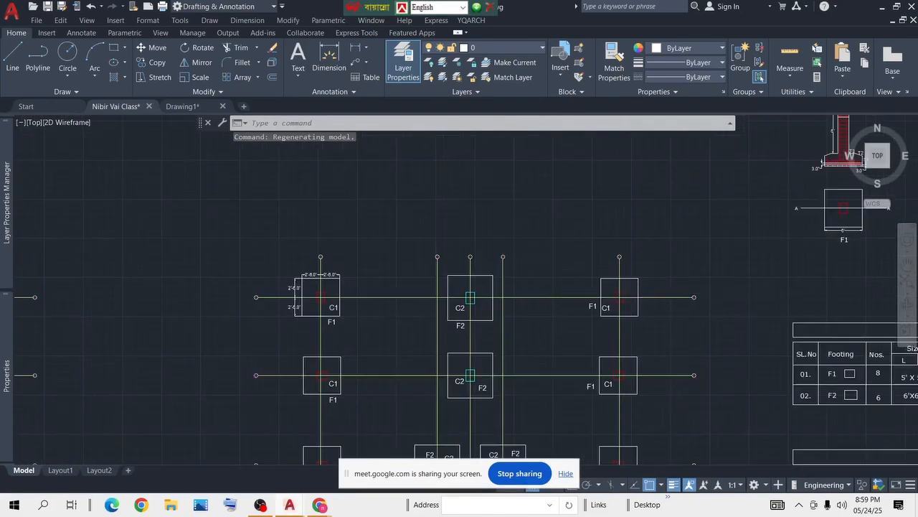
{"action": "scroll", "coordinate": [564, 287], "scroll_direction": "up", "scroll_amount": 6}
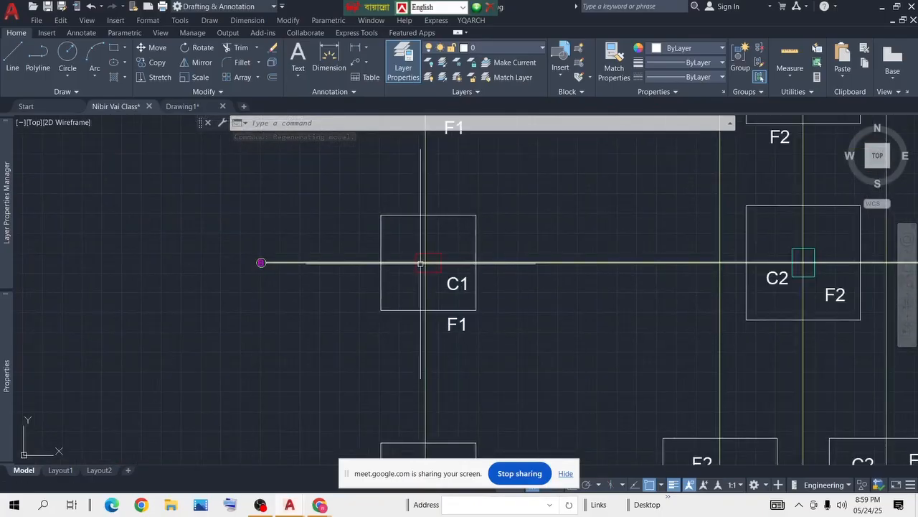
Step: Examine how the F1 section's thickness labels and base layers relate to the footing plan below it
{"action": "scroll", "coordinate": [421, 262], "scroll_direction": "down", "scroll_amount": 5}
{"action": "middle_click_drag", "start_coordinate": [717, 144], "coordinate": [603, 255]}
{"action": "scroll", "coordinate": [657, 193], "scroll_direction": "up", "scroll_amount": 4}
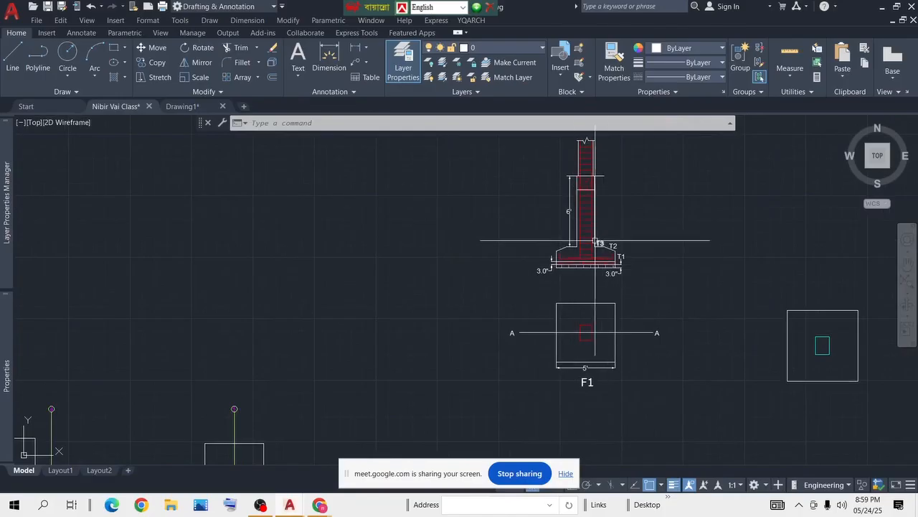
{"action": "scroll", "coordinate": [601, 247], "scroll_direction": "up", "scroll_amount": 3}
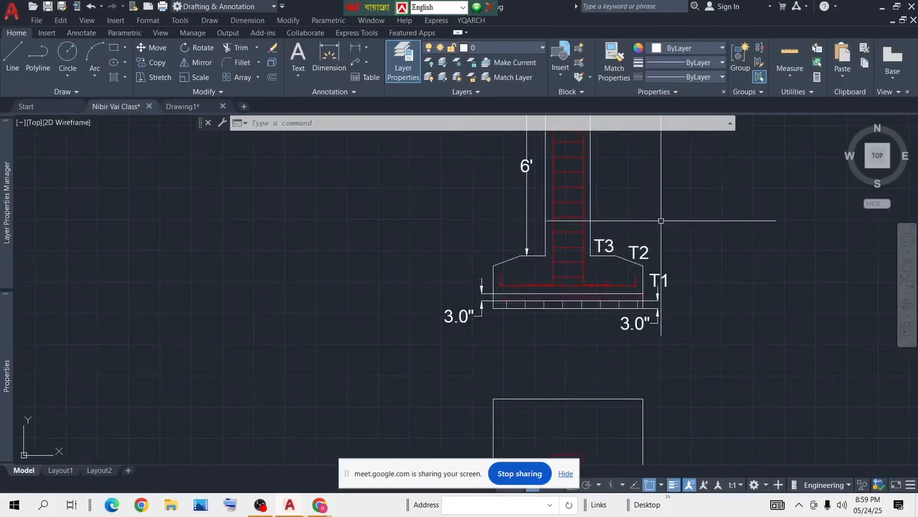
{"action": "middle_click_drag", "start_coordinate": [595, 322], "coordinate": [596, 247]}
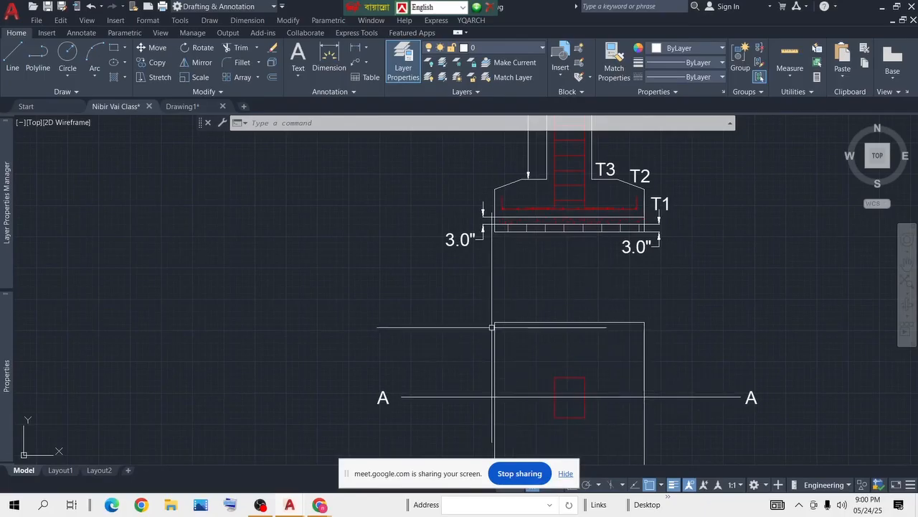
{"action": "scroll", "coordinate": [446, 299], "scroll_direction": "down", "scroll_amount": 6}
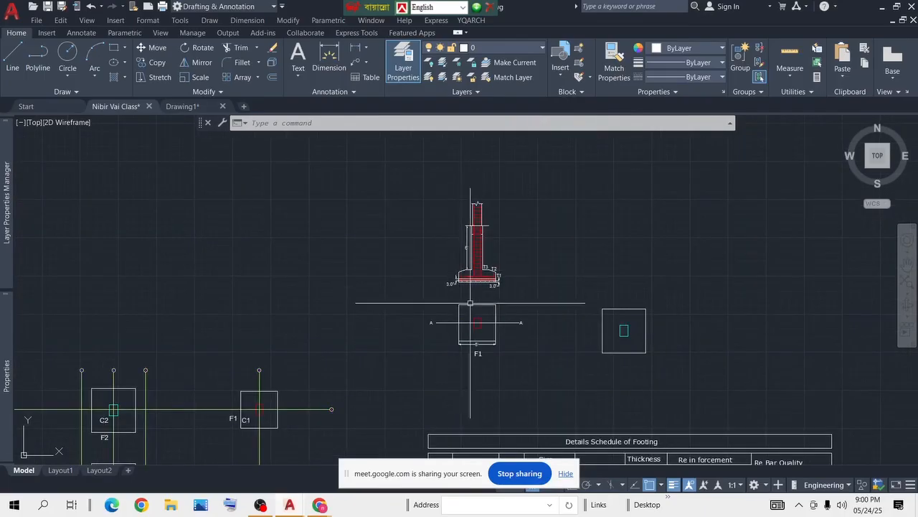
Step: Draw vertical construction lines through both side edges of the C1 column in the second row of the footing layout
{"action": "middle_click_drag", "start_coordinate": [390, 348], "coordinate": [620, 230]}
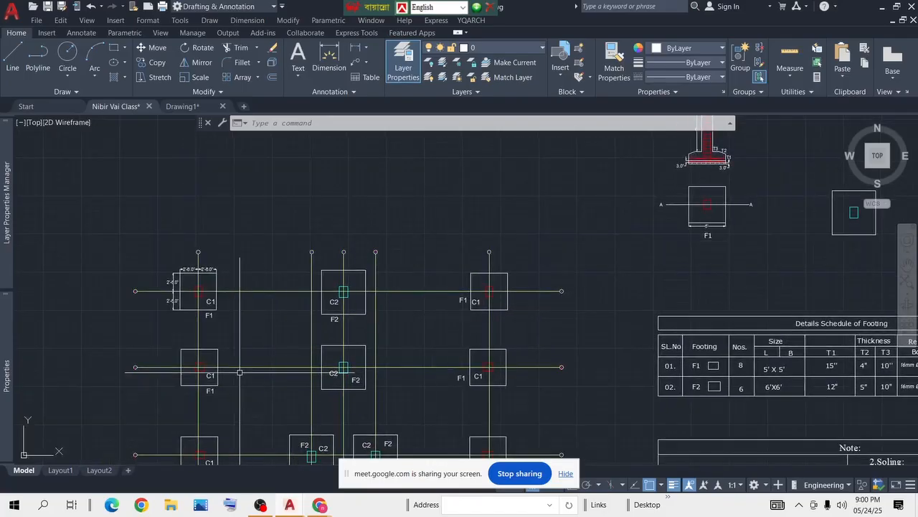
{"action": "scroll", "coordinate": [196, 365], "scroll_direction": "up", "scroll_amount": 3}
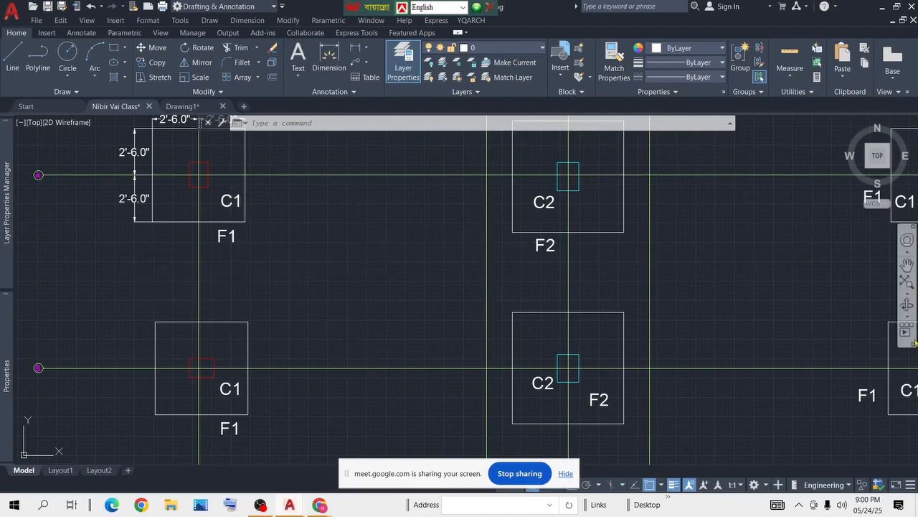
{"action": "type", "text": "x"}
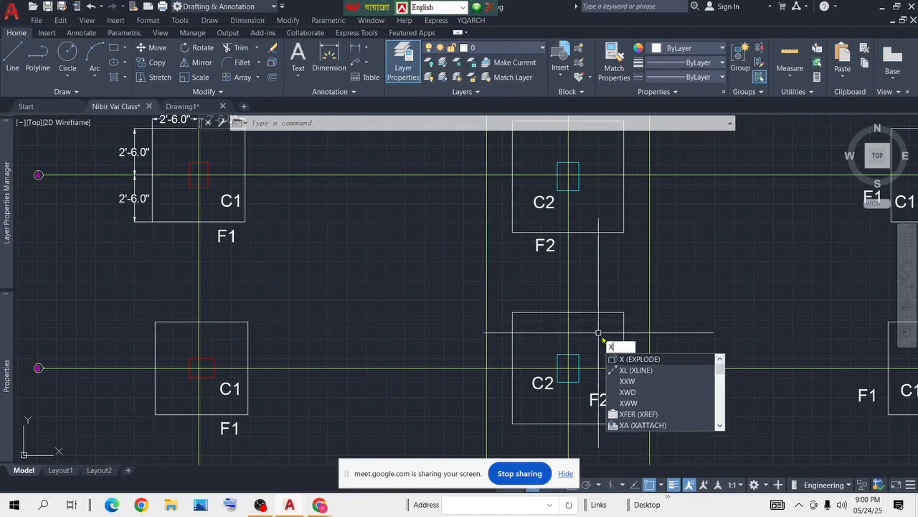
{"action": "type", "text": "l"}
{"action": "key", "text": "Return"}
{"action": "type", "text": "v"}
{"action": "key", "text": "Return"}
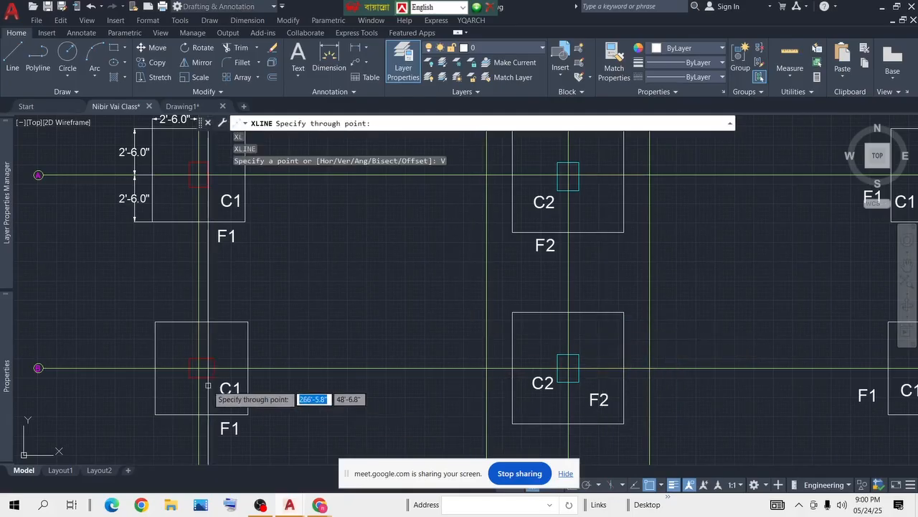
{"action": "left_click", "coordinate": [189, 360]}
{"action": "left_click", "coordinate": [214, 358]}
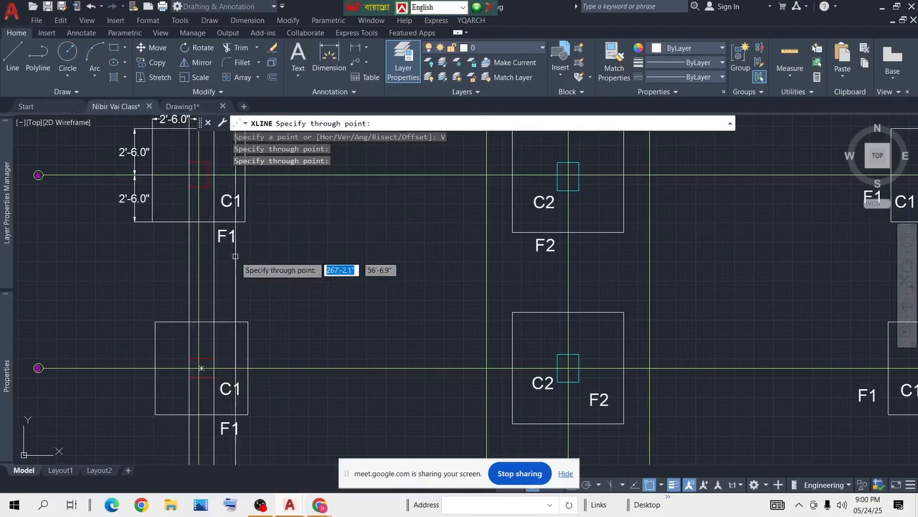
{"action": "key", "text": "Return"}
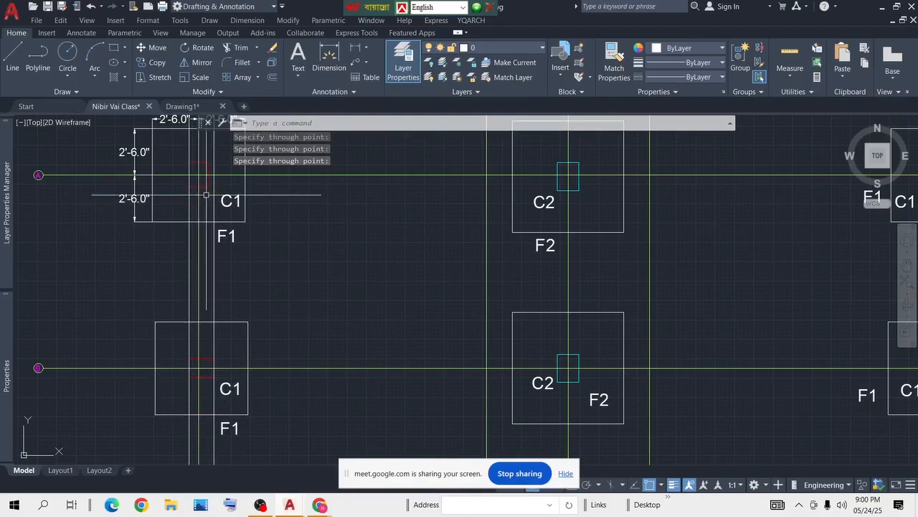
Step: Delete the two vertical construction lines running through the C1 columns
{"action": "left_click", "coordinate": [227, 275]}
{"action": "left_click", "coordinate": [207, 280]}
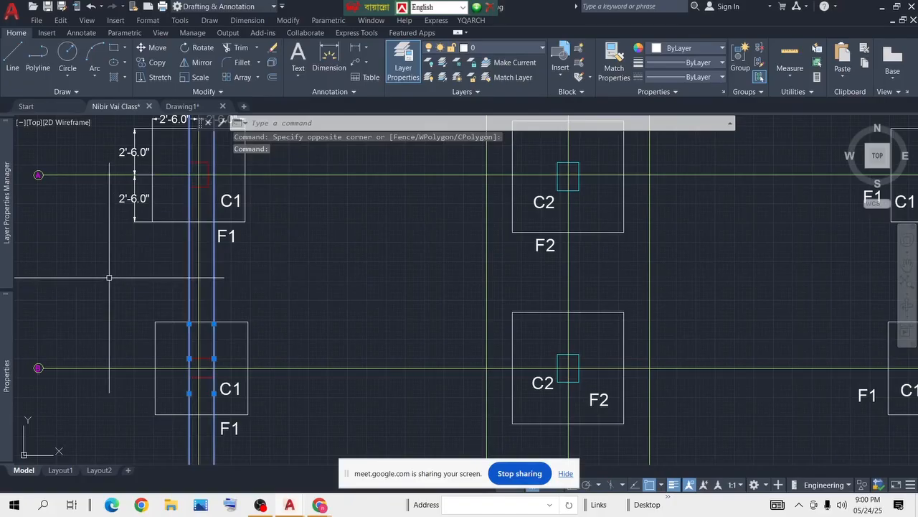
{"action": "key", "text": "Delete"}
Step: Examine the F1 detail and the copied F2 footing plan against the footing schedule and notes below them
{"action": "scroll", "coordinate": [310, 293], "scroll_direction": "down", "scroll_amount": 4}
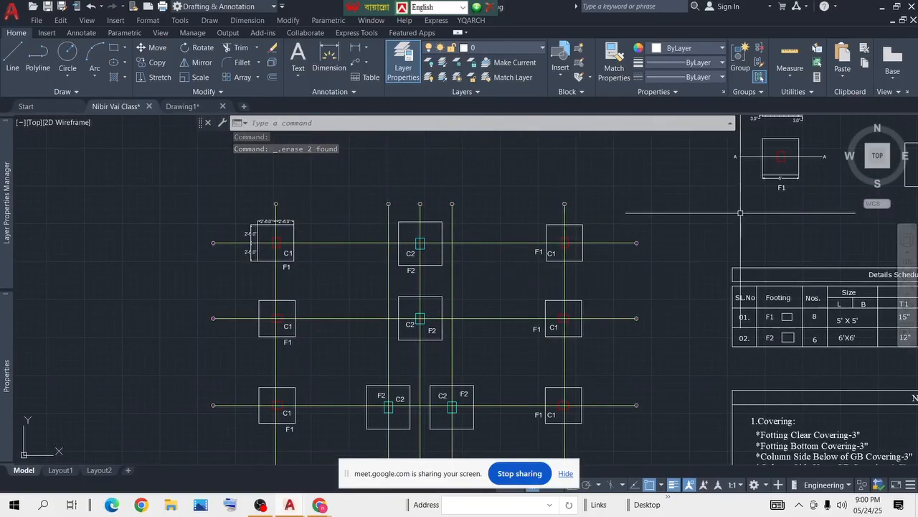
{"action": "middle_click_drag", "start_coordinate": [740, 214], "coordinate": [592, 230]}
{"action": "scroll", "coordinate": [591, 229], "scroll_direction": "down", "scroll_amount": 4}
{"action": "scroll", "coordinate": [653, 196], "scroll_direction": "up", "scroll_amount": 4}
{"action": "middle_click_drag", "start_coordinate": [565, 176], "coordinate": [520, 230]}
{"action": "scroll", "coordinate": [537, 253], "scroll_direction": "down", "scroll_amount": 2}
{"action": "mouse_move", "coordinate": [591, 341]}
{"action": "middle_mouse_down"}
{"action": "mouse_move", "coordinate": [576, 324]}
{"action": "mouse_move", "coordinate": [571, 261]}
{"action": "mouse_move", "coordinate": [535, 283]}
{"action": "mouse_move", "coordinate": [423, 223]}
{"action": "middle_mouse_up"}
{"action": "scroll", "coordinate": [522, 269], "scroll_direction": "up", "scroll_amount": 4}
{"action": "scroll", "coordinate": [490, 257], "scroll_direction": "down", "scroll_amount": 6}
{"action": "scroll", "coordinate": [490, 200], "scroll_direction": "up", "scroll_amount": 4}
{"action": "scroll", "coordinate": [490, 200], "scroll_direction": "down", "scroll_amount": 3}
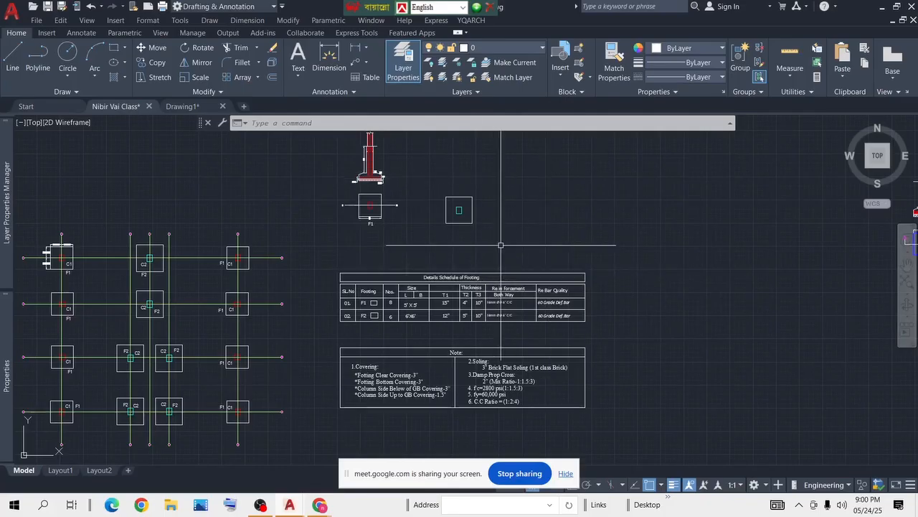
Step: Delete the two spare column and footing details standing apart at the far right end of the drawing set
{"action": "scroll", "coordinate": [534, 229], "scroll_direction": "down", "scroll_amount": 4}
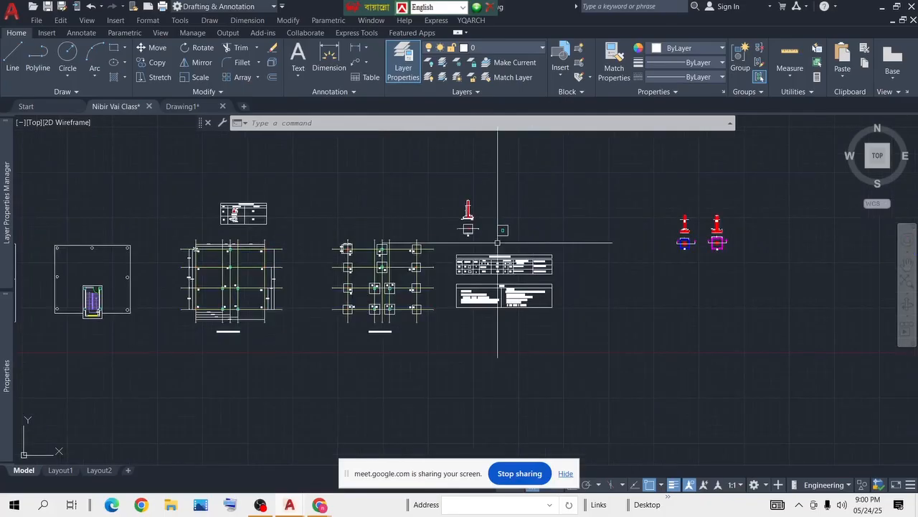
{"action": "left_click", "coordinate": [784, 197]}
{"action": "left_click", "coordinate": [628, 290]}
{"action": "key", "text": "Delete"}
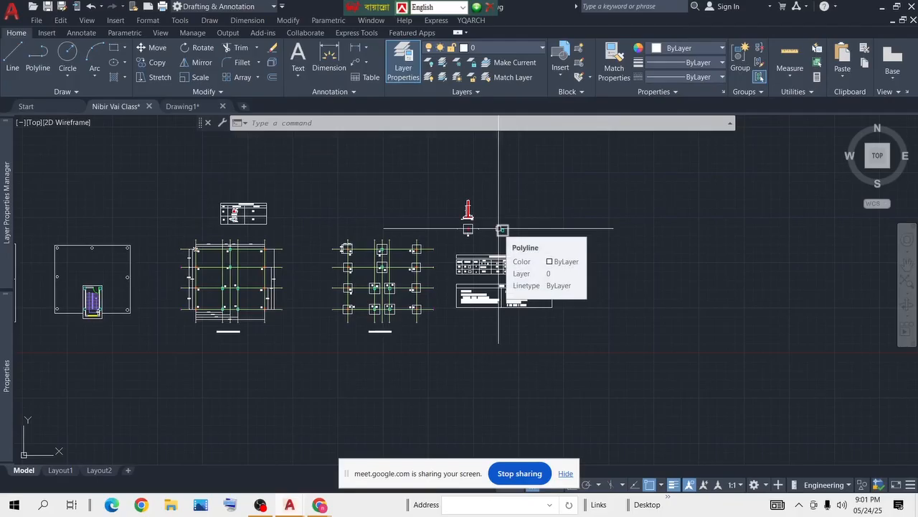
Step: Review the layout plans alongside the F1 detail, the F2 footing plan and the F1 and F2 schedule rows
{"action": "scroll", "coordinate": [502, 229], "scroll_direction": "up", "scroll_amount": 4}
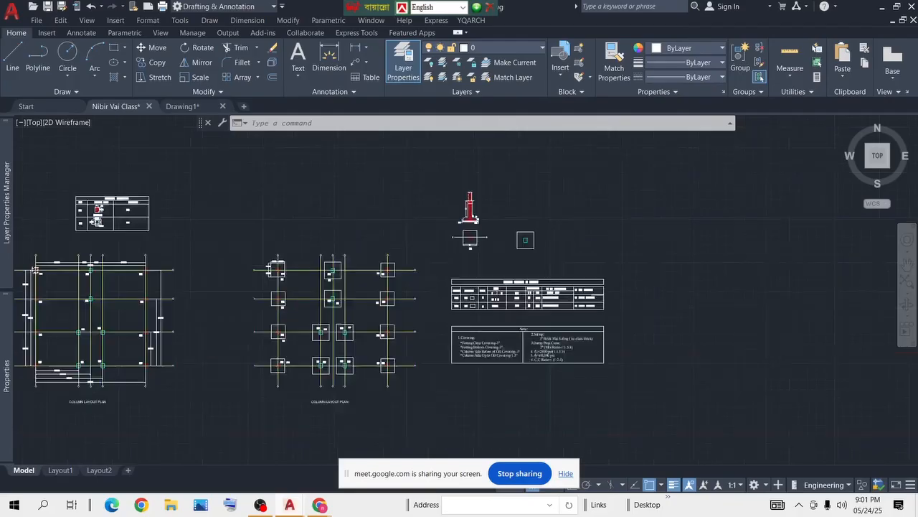
{"action": "scroll", "coordinate": [421, 219], "scroll_direction": "down", "scroll_amount": 4}
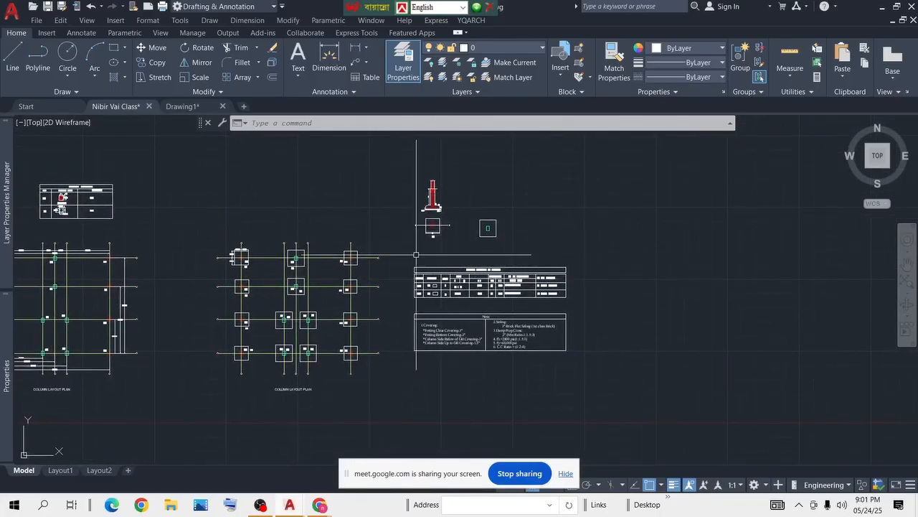
{"action": "scroll", "coordinate": [429, 258], "scroll_direction": "down", "scroll_amount": 2}
{"action": "scroll", "coordinate": [585, 202], "scroll_direction": "up", "scroll_amount": 5}
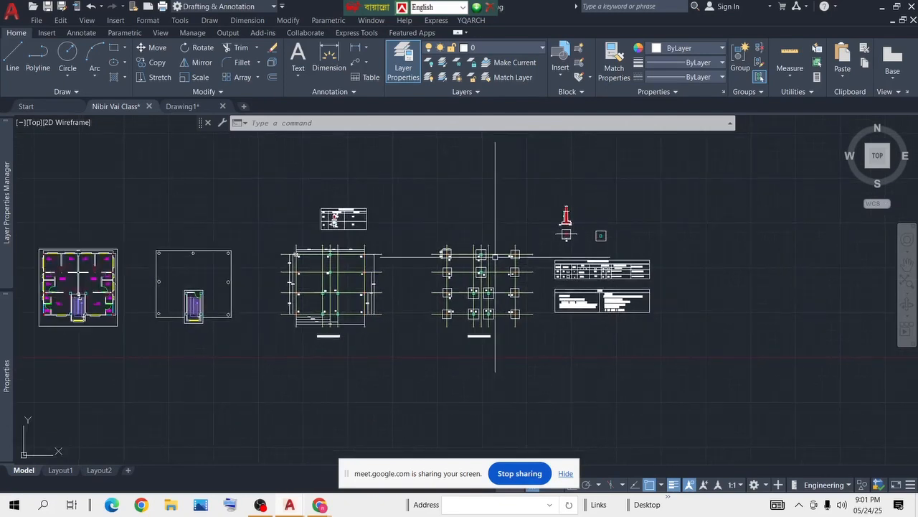
{"action": "middle_click_drag", "start_coordinate": [578, 301], "coordinate": [572, 264]}
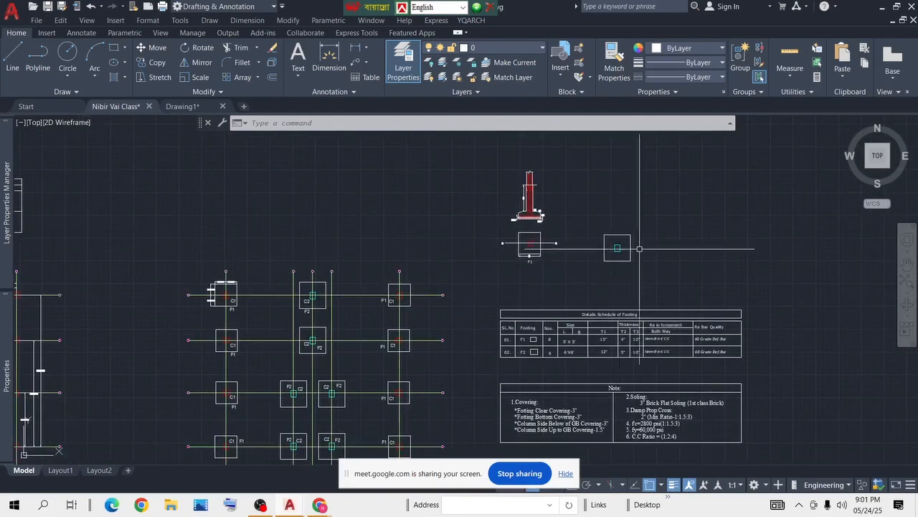
{"action": "scroll", "coordinate": [562, 254], "scroll_direction": "down", "scroll_amount": 3}
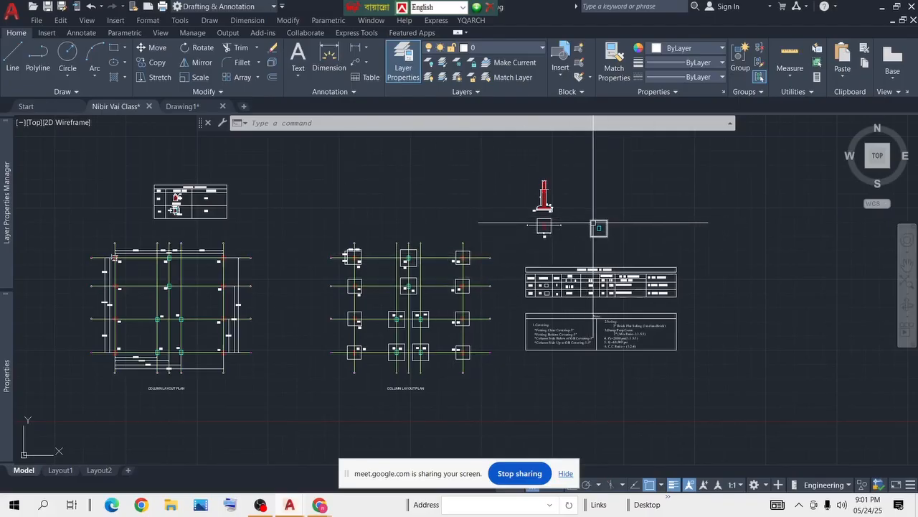
{"action": "scroll", "coordinate": [537, 284], "scroll_direction": "up", "scroll_amount": 4}
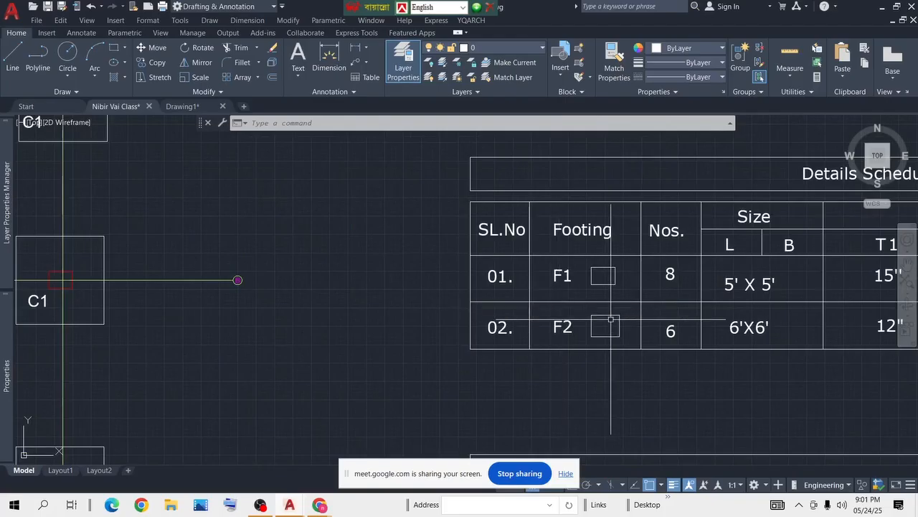
{"action": "scroll", "coordinate": [602, 237], "scroll_direction": "down", "scroll_amount": 1}
{"action": "scroll", "coordinate": [601, 319], "scroll_direction": "down", "scroll_amount": 4}
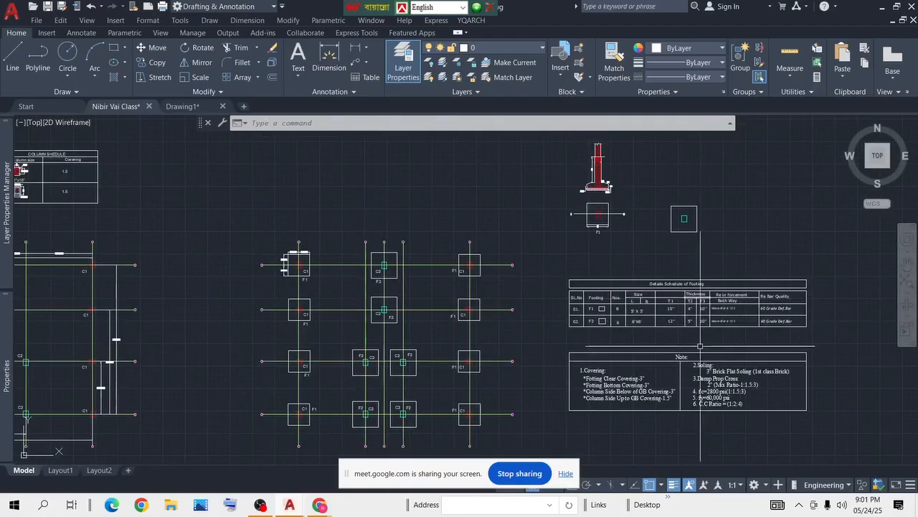
{"action": "middle_click_drag", "start_coordinate": [785, 271], "coordinate": [766, 271]}
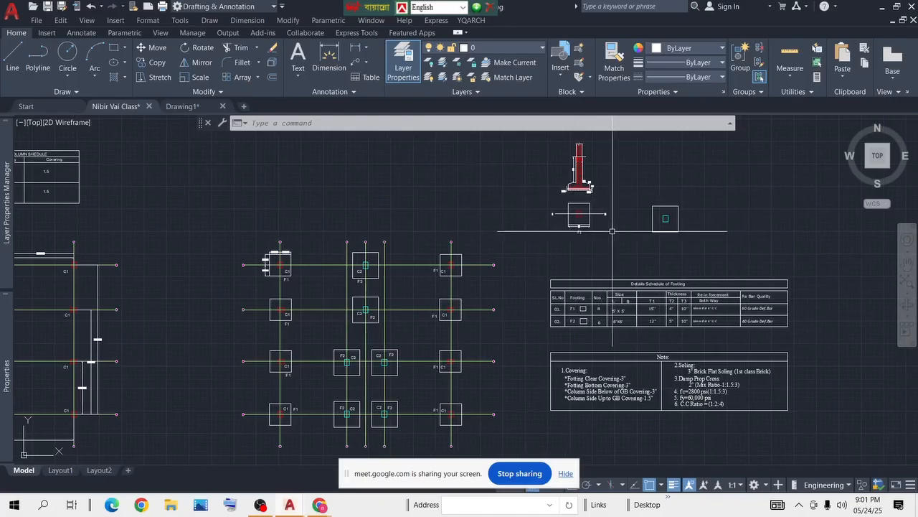
{"action": "scroll", "coordinate": [591, 233], "scroll_direction": "down", "scroll_amount": 4}
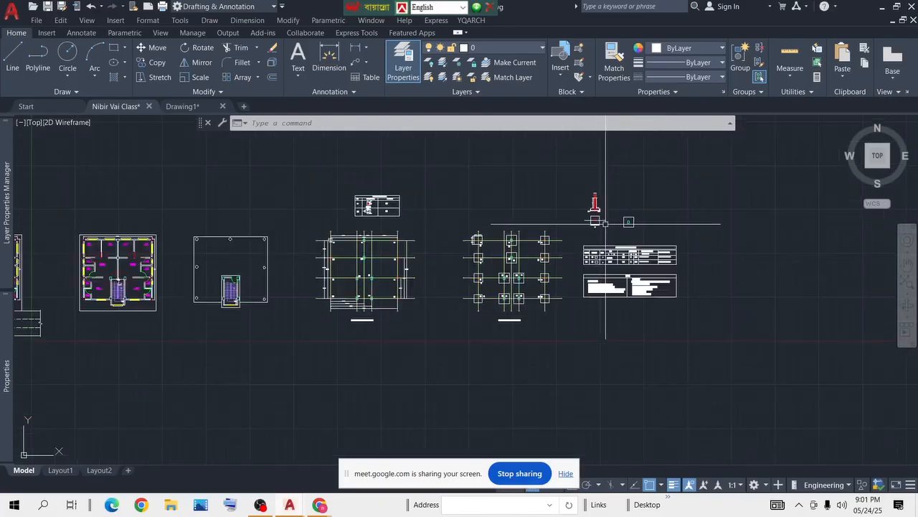
Step: Examine the footing schedule and note table, and their place among the drawings of the set
{"action": "scroll", "coordinate": [617, 208], "scroll_direction": "up", "scroll_amount": 4}
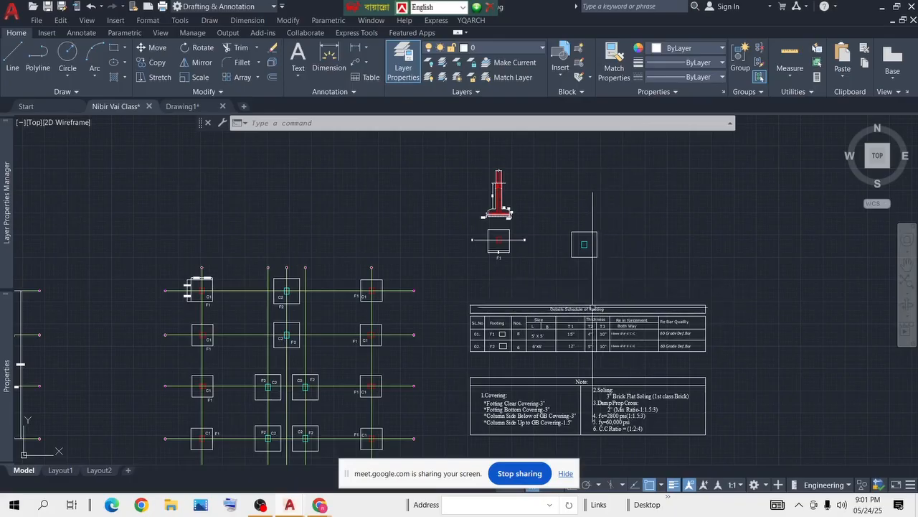
{"action": "middle_click_drag", "start_coordinate": [595, 306], "coordinate": [584, 263]}
{"action": "scroll", "coordinate": [591, 250], "scroll_direction": "up", "scroll_amount": 4}
{"action": "middle_click_drag", "start_coordinate": [635, 251], "coordinate": [596, 186]}
{"action": "scroll", "coordinate": [595, 198], "scroll_direction": "down", "scroll_amount": 2}
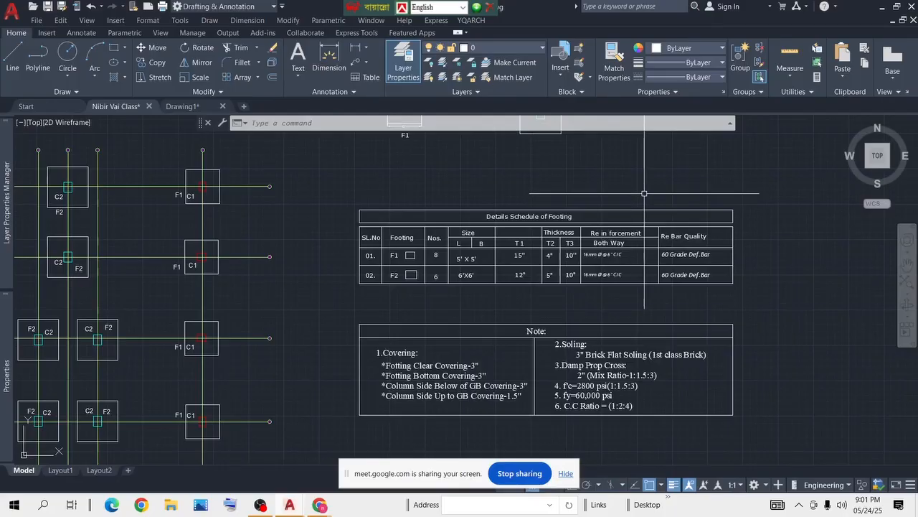
{"action": "mouse_move", "coordinate": [659, 193]}
{"action": "middle_mouse_down"}
{"action": "mouse_move", "coordinate": [623, 187]}
{"action": "mouse_move", "coordinate": [578, 236]}
{"action": "middle_mouse_up"}
{"action": "scroll", "coordinate": [647, 199], "scroll_direction": "down", "scroll_amount": 6}
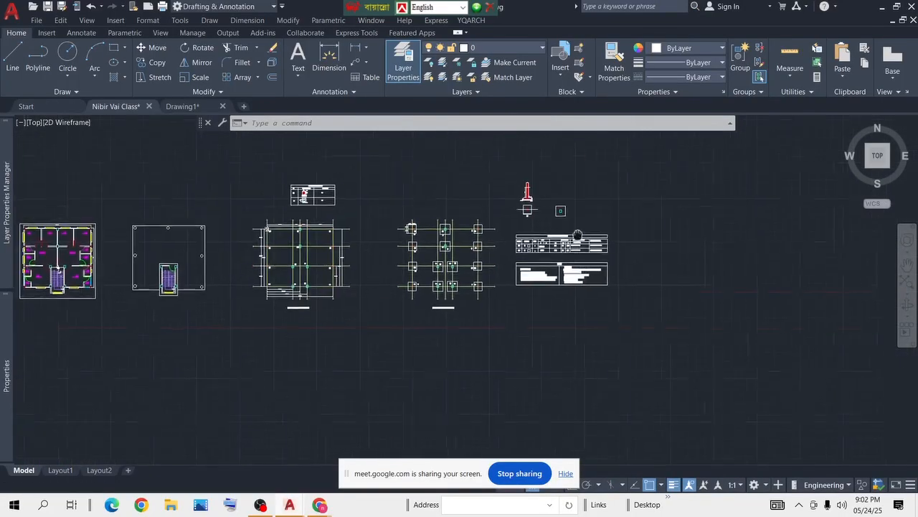
{"action": "scroll", "coordinate": [587, 215], "scroll_direction": "up", "scroll_amount": 2}
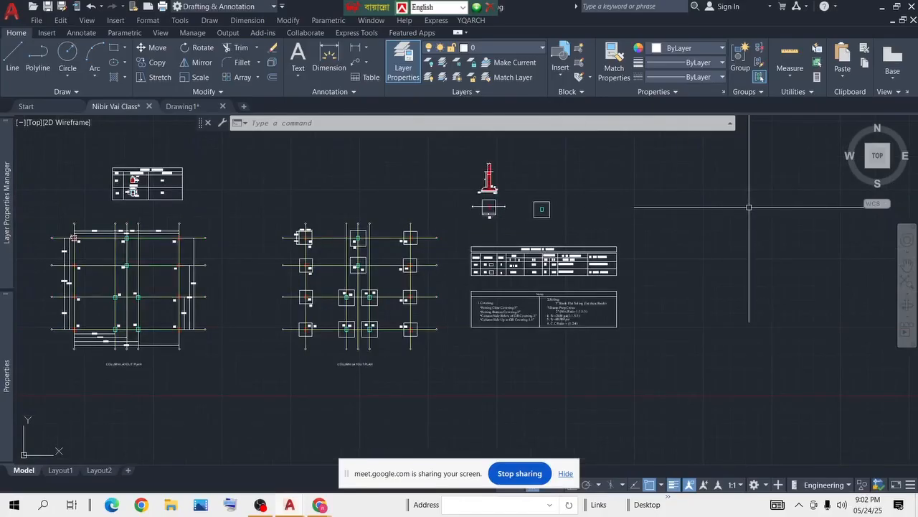
{"action": "key", "text": "super"}
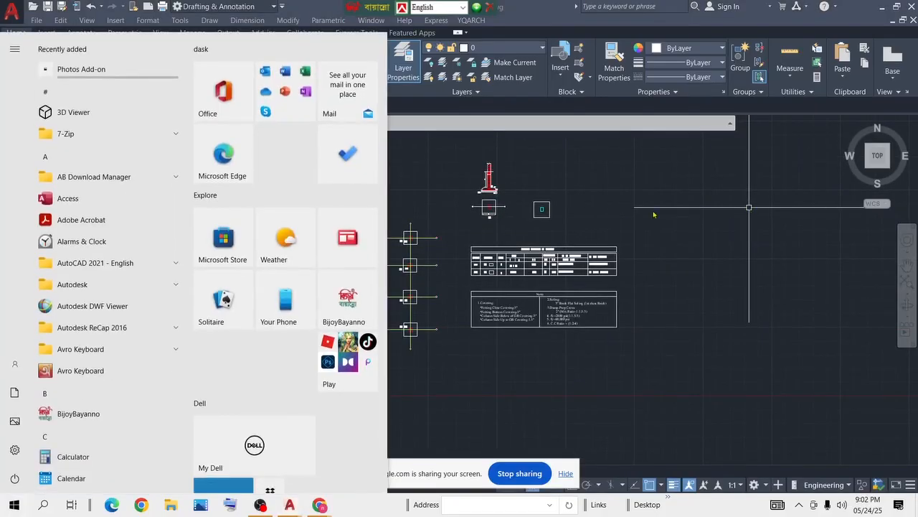
{"action": "key", "text": "super"}
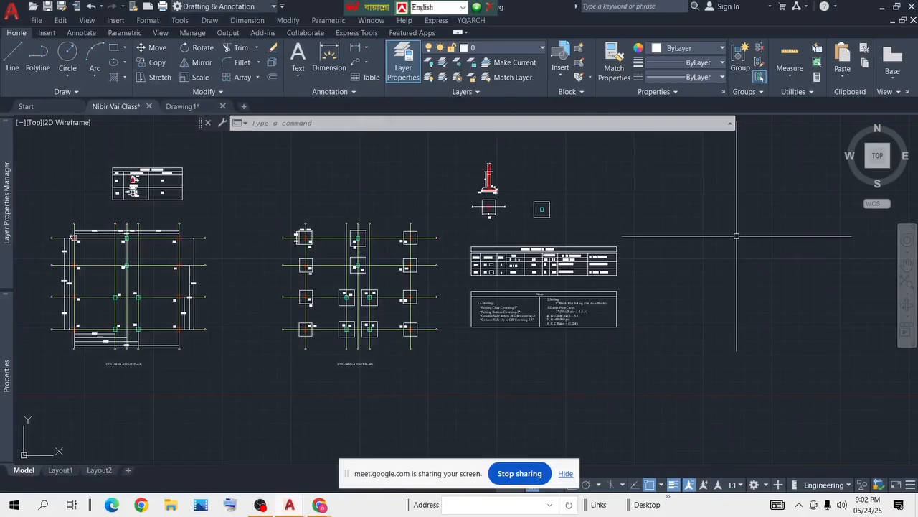
{"action": "key", "text": "super"}
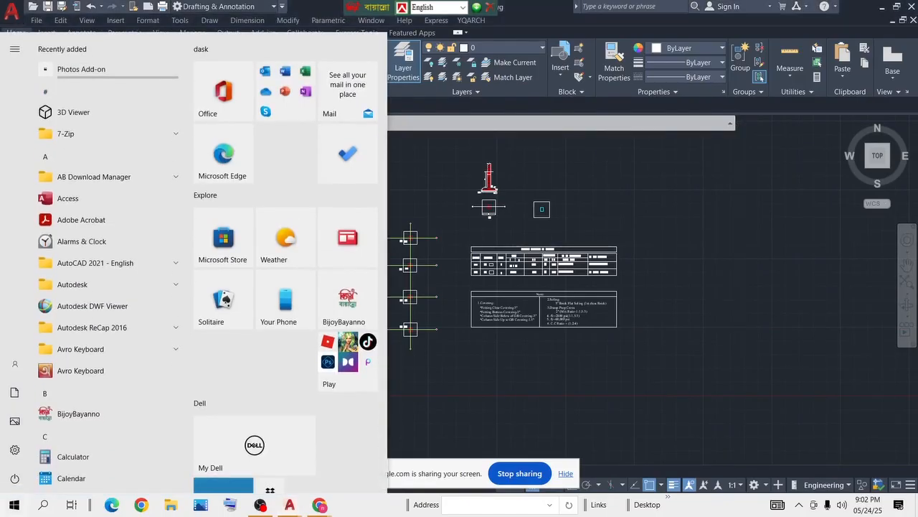
{"action": "key", "text": "super"}
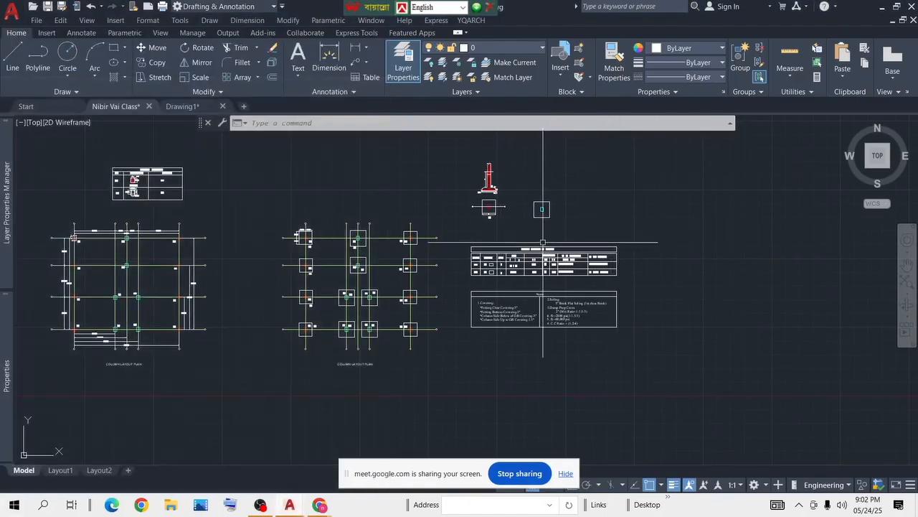
Step: Read the sizes, thicknesses, reinforcement and bar quality in the footing schedule, and the covering, soling and mix-ratio notes
{"action": "scroll", "coordinate": [543, 242], "scroll_direction": "up", "scroll_amount": 4}
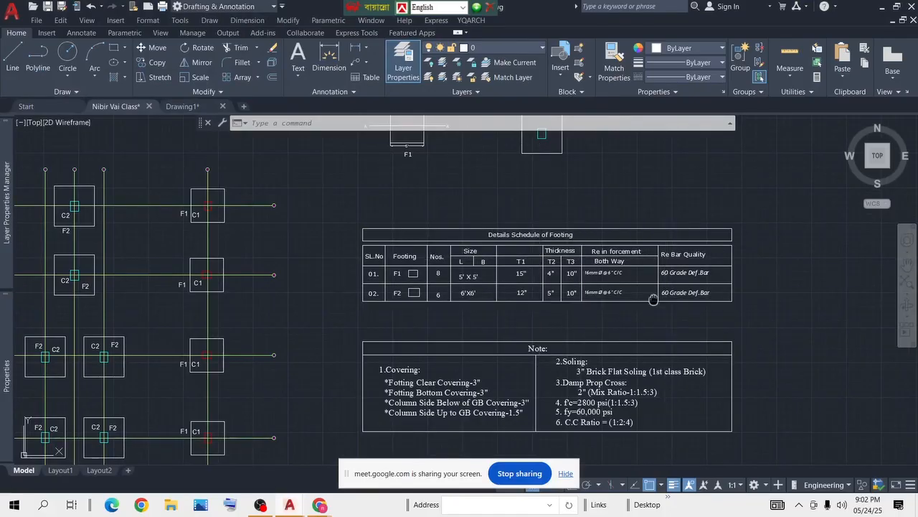
{"action": "middle_click_drag", "start_coordinate": [653, 298], "coordinate": [566, 288]}
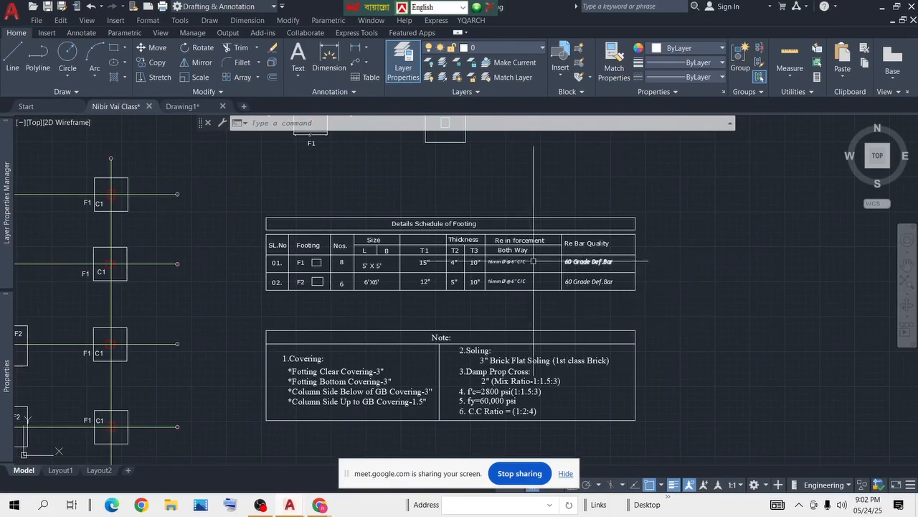
{"action": "scroll", "coordinate": [620, 255], "scroll_direction": "up", "scroll_amount": 4}
{"action": "scroll", "coordinate": [624, 249], "scroll_direction": "down", "scroll_amount": 4}
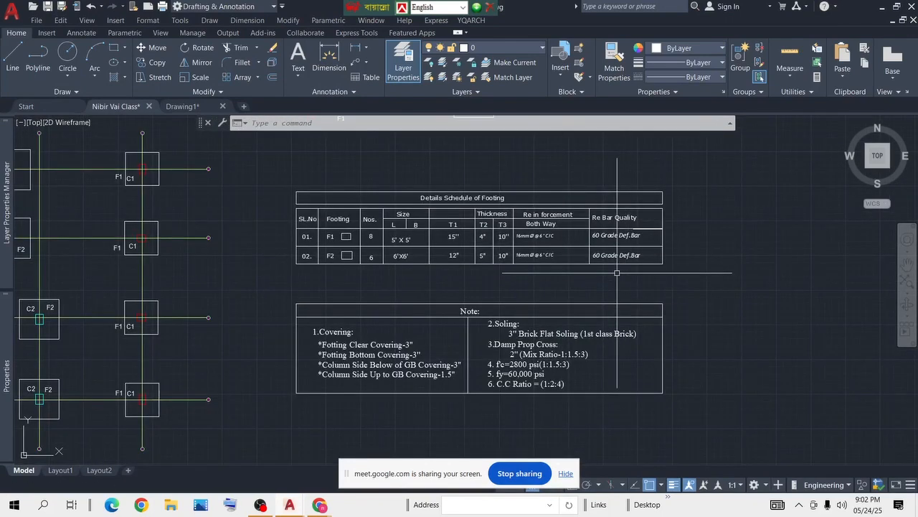
{"action": "scroll", "coordinate": [333, 263], "scroll_direction": "up", "scroll_amount": 2}
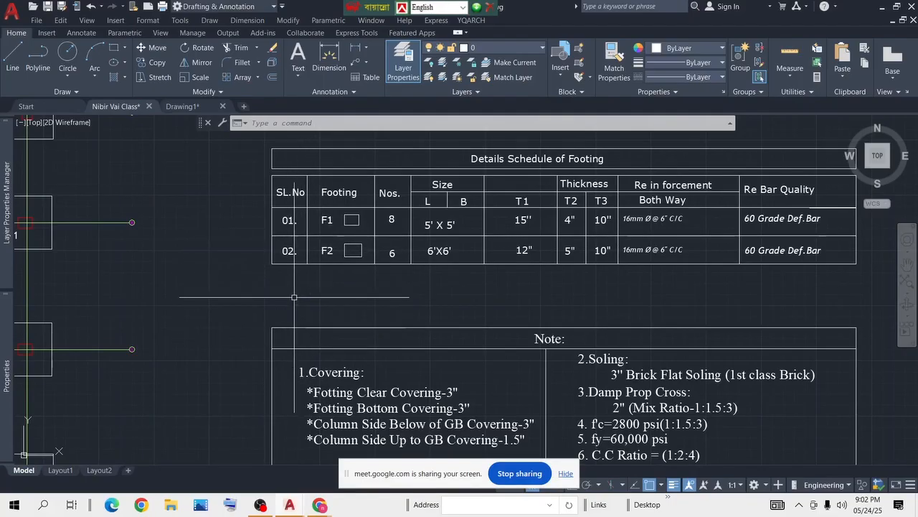
{"action": "scroll", "coordinate": [290, 298], "scroll_direction": "down", "scroll_amount": 4}
{"action": "middle_click_drag", "start_coordinate": [330, 328], "coordinate": [333, 306]}
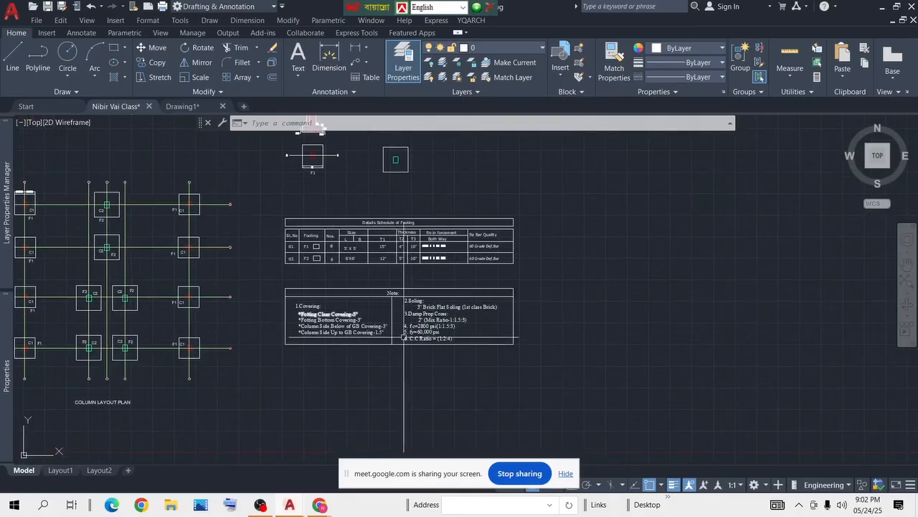
{"action": "scroll", "coordinate": [386, 310], "scroll_direction": "up", "scroll_amount": 4}
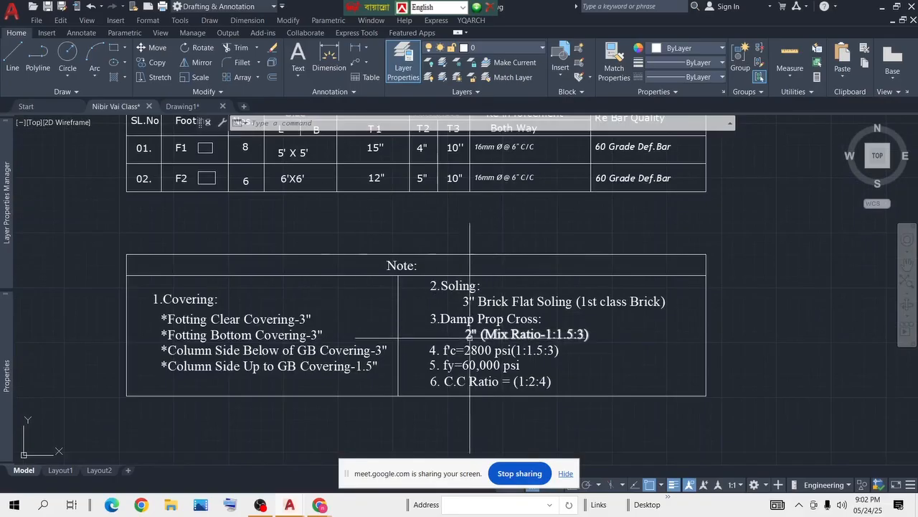
{"action": "scroll", "coordinate": [429, 309], "scroll_direction": "down", "scroll_amount": 2}
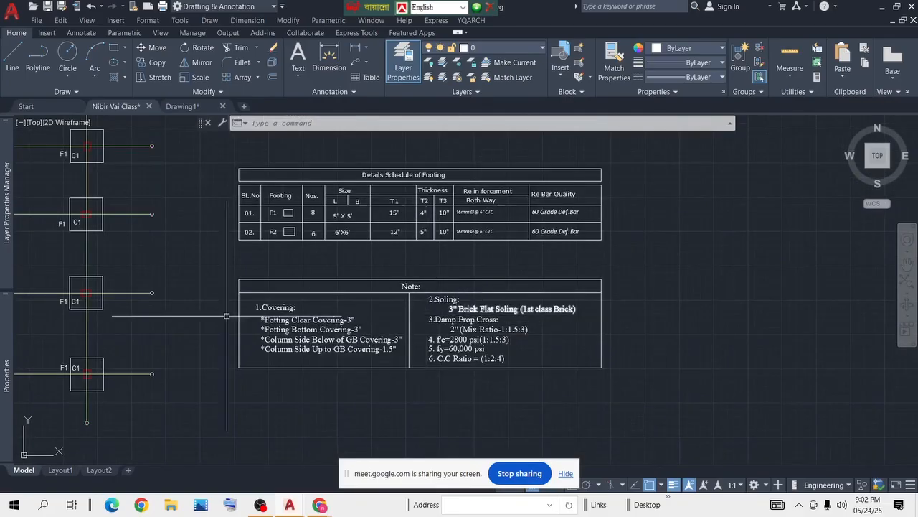
Step: Save the drawing with the layout plans, footing details, schedule and note table
{"action": "scroll", "coordinate": [375, 319], "scroll_direction": "down", "scroll_amount": 6}
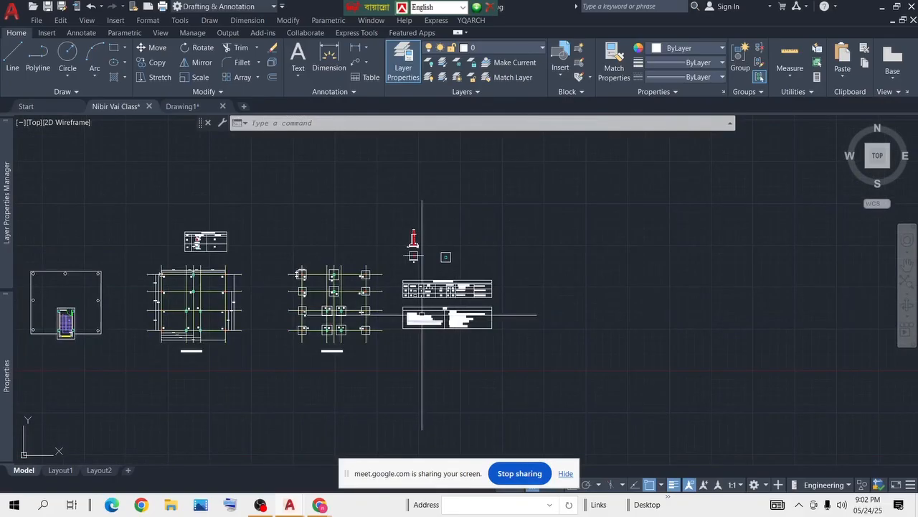
{"action": "scroll", "coordinate": [496, 312], "scroll_direction": "down", "scroll_amount": 3}
{"action": "scroll", "coordinate": [617, 312], "scroll_direction": "up", "scroll_amount": 5}
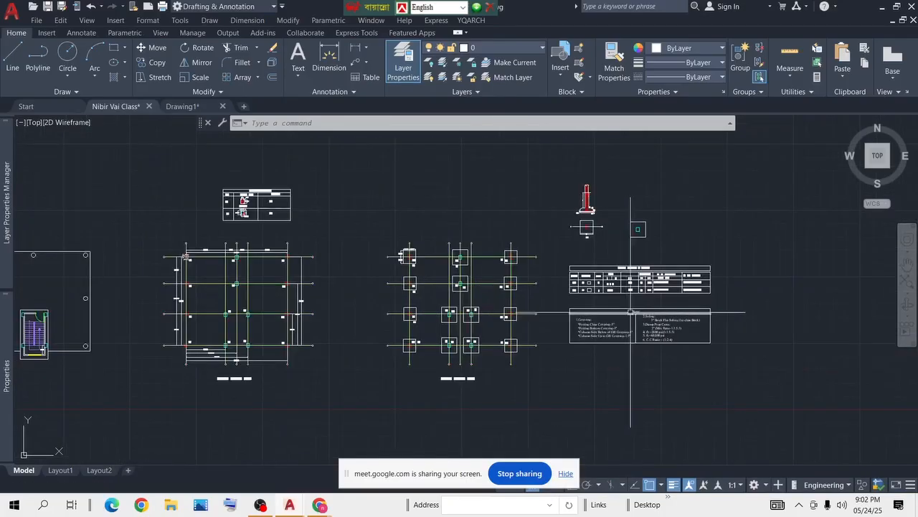
{"action": "middle_click_drag", "start_coordinate": [678, 309], "coordinate": [585, 300]}
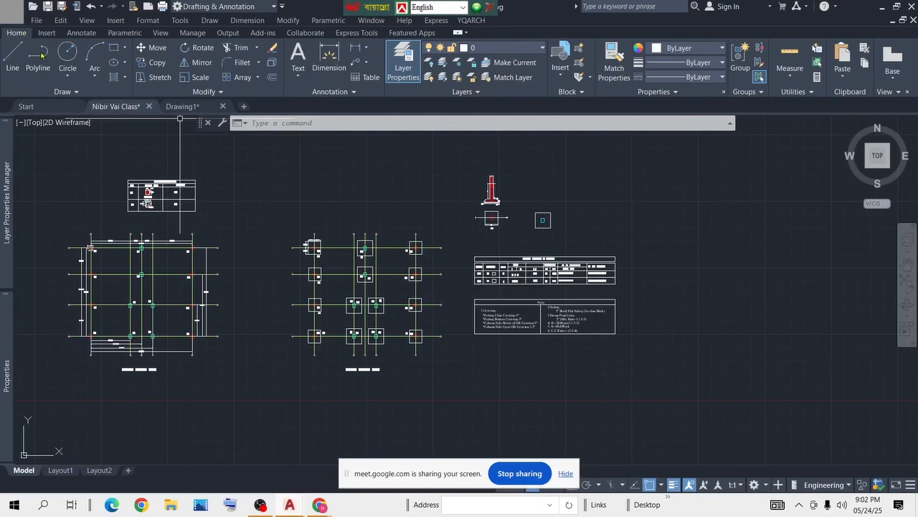
{"action": "left_click", "coordinate": [57, 133]}
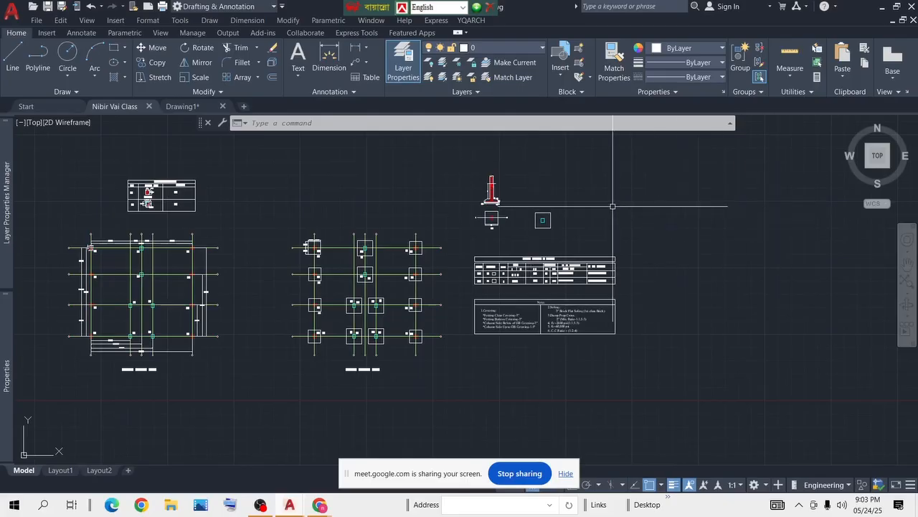
Step: Examine the F1 column and footing detail beside the F2 footing plan, and their place among the layout plans, schedule and notes
{"action": "middle_click_drag", "start_coordinate": [610, 206], "coordinate": [609, 231]}
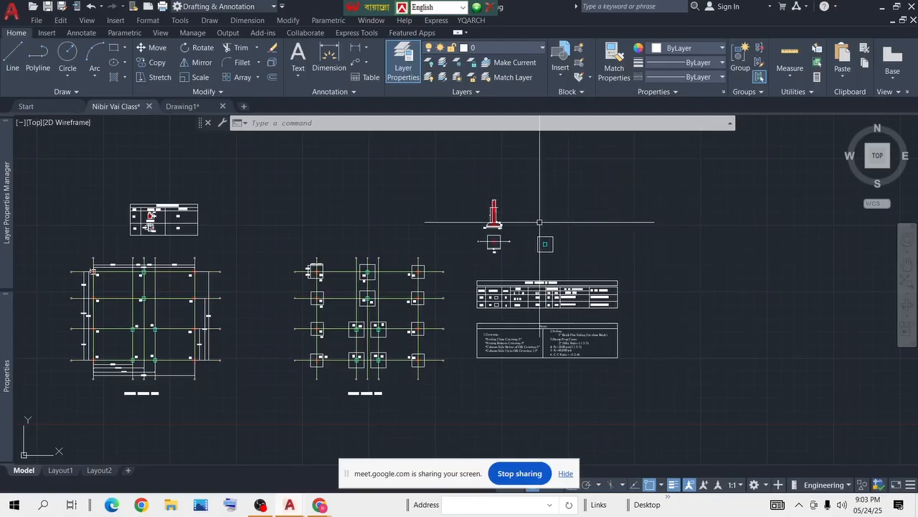
{"action": "scroll", "coordinate": [540, 221], "scroll_direction": "up", "scroll_amount": 3}
{"action": "scroll", "coordinate": [420, 224], "scroll_direction": "down", "scroll_amount": 2}
{"action": "scroll", "coordinate": [424, 215], "scroll_direction": "up", "scroll_amount": 6}
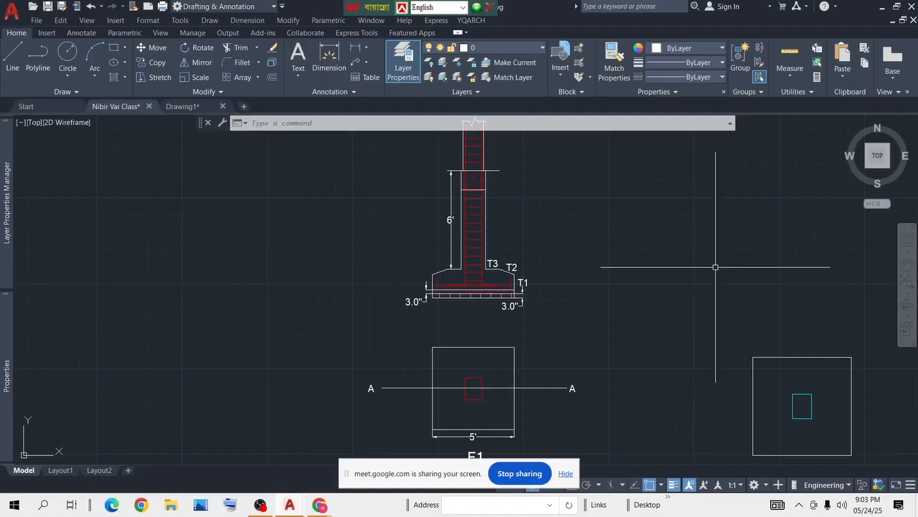
{"action": "scroll", "coordinate": [696, 268], "scroll_direction": "down", "scroll_amount": 2}
{"action": "scroll", "coordinate": [657, 258], "scroll_direction": "down", "scroll_amount": 2}
{"action": "scroll", "coordinate": [588, 250], "scroll_direction": "down", "scroll_amount": 3}
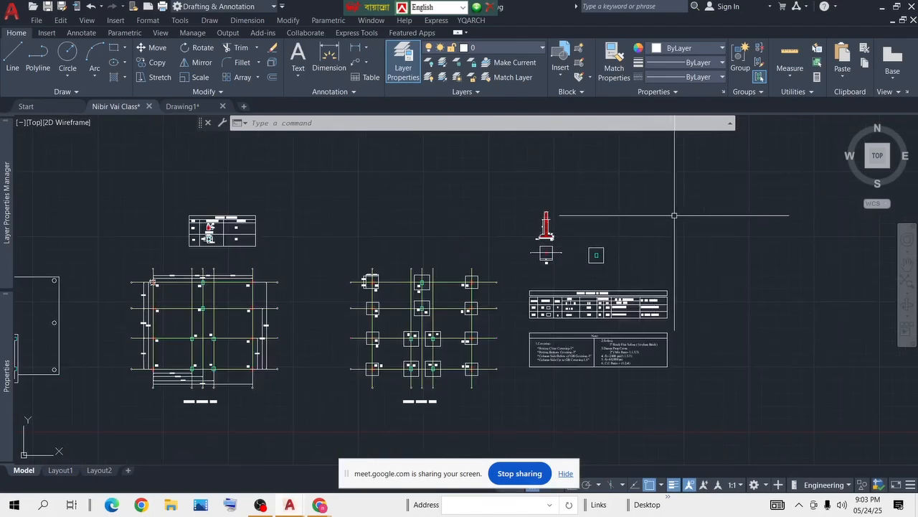
{"action": "scroll", "coordinate": [672, 211], "scroll_direction": "up", "scroll_amount": 3}
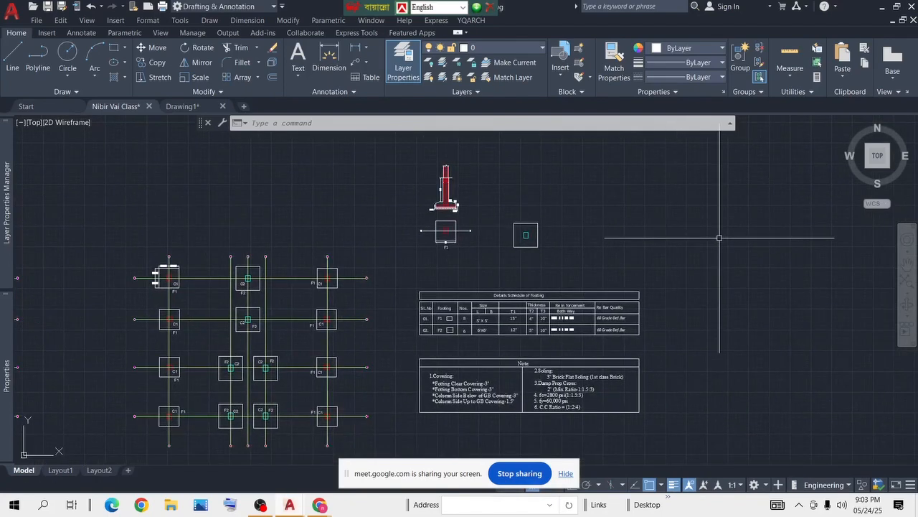
{"action": "scroll", "coordinate": [667, 215], "scroll_direction": "down", "scroll_amount": 3}
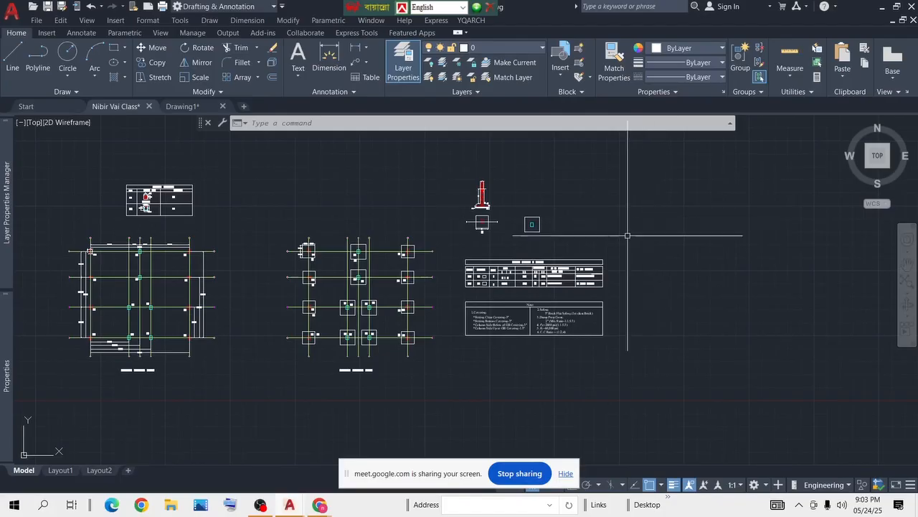
{"action": "scroll", "coordinate": [476, 193], "scroll_direction": "up", "scroll_amount": 2}
{"action": "scroll", "coordinate": [552, 205], "scroll_direction": "up", "scroll_amount": 2}
{"action": "mouse_move", "coordinate": [552, 212]}
{"action": "middle_mouse_down"}
{"action": "mouse_move", "coordinate": [607, 202]}
{"action": "mouse_move", "coordinate": [618, 214]}
{"action": "mouse_move", "coordinate": [619, 240]}
{"action": "middle_mouse_up"}
{"action": "scroll", "coordinate": [610, 204], "scroll_direction": "down", "scroll_amount": 4}
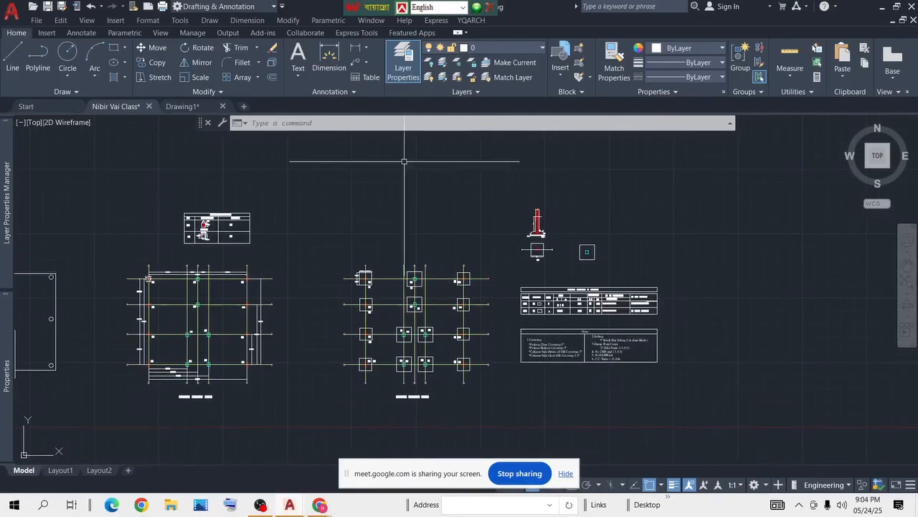
Step: Save the Nibir Vai Class drawing again before ending the session
{"action": "left_click", "coordinate": [11, 11]}
{"action": "left_click", "coordinate": [49, 125]}
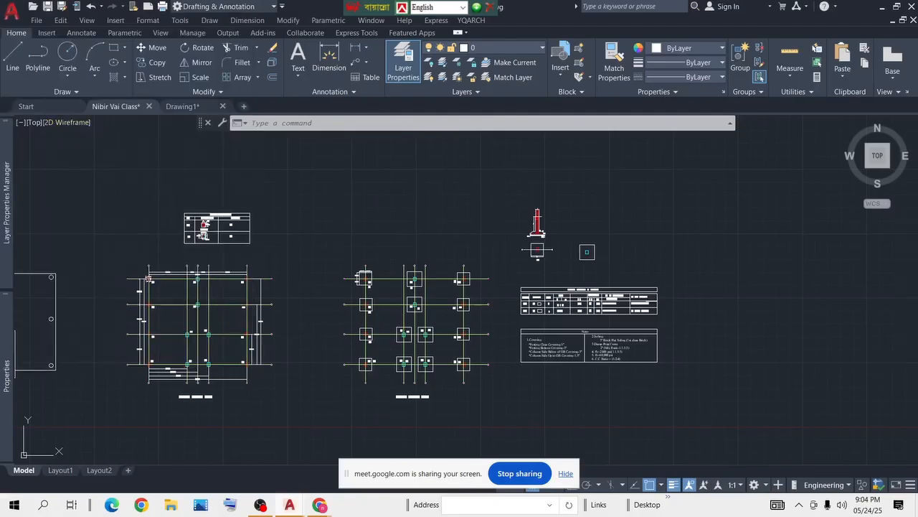
Step: Switch to the Google Meet window, leave the call, and bring up OBS Studio
{"action": "mouse_move", "coordinate": [319, 504]}
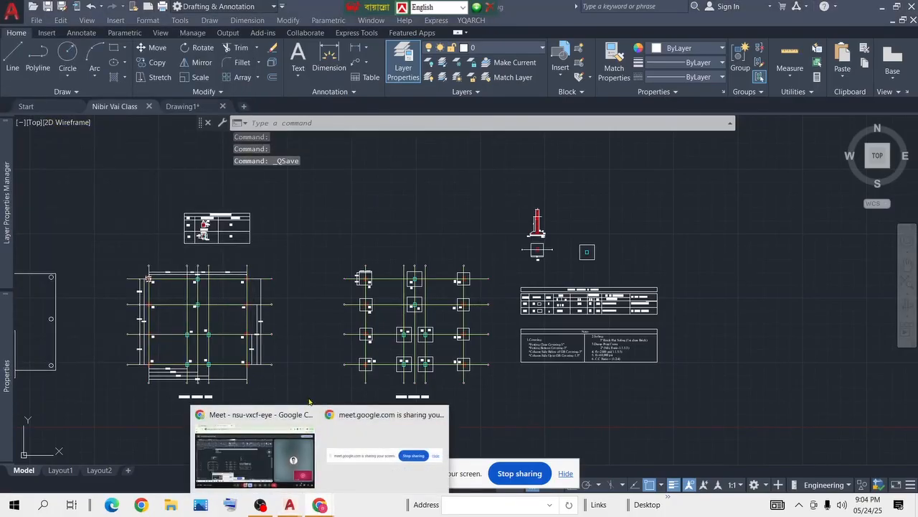
{"action": "left_click", "coordinate": [278, 414]}
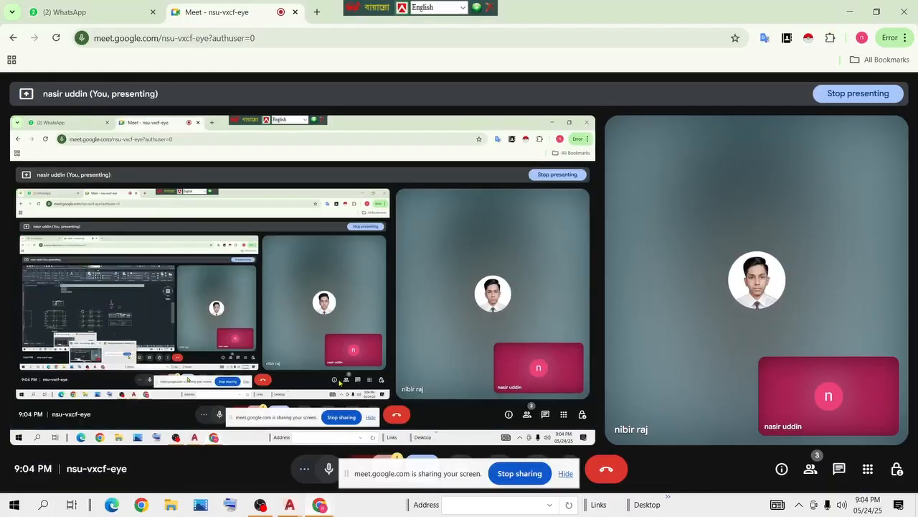
{"action": "left_click", "coordinate": [606, 467]}
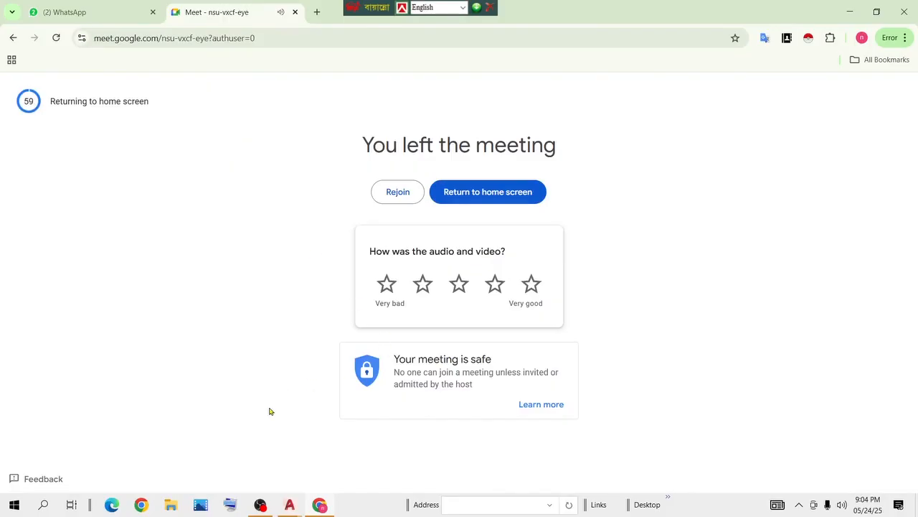
{"action": "left_click", "coordinate": [261, 505]}
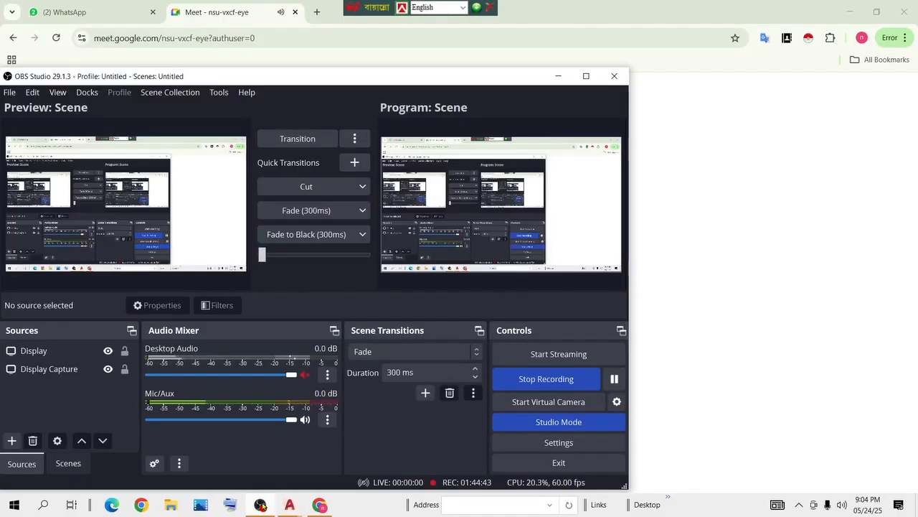